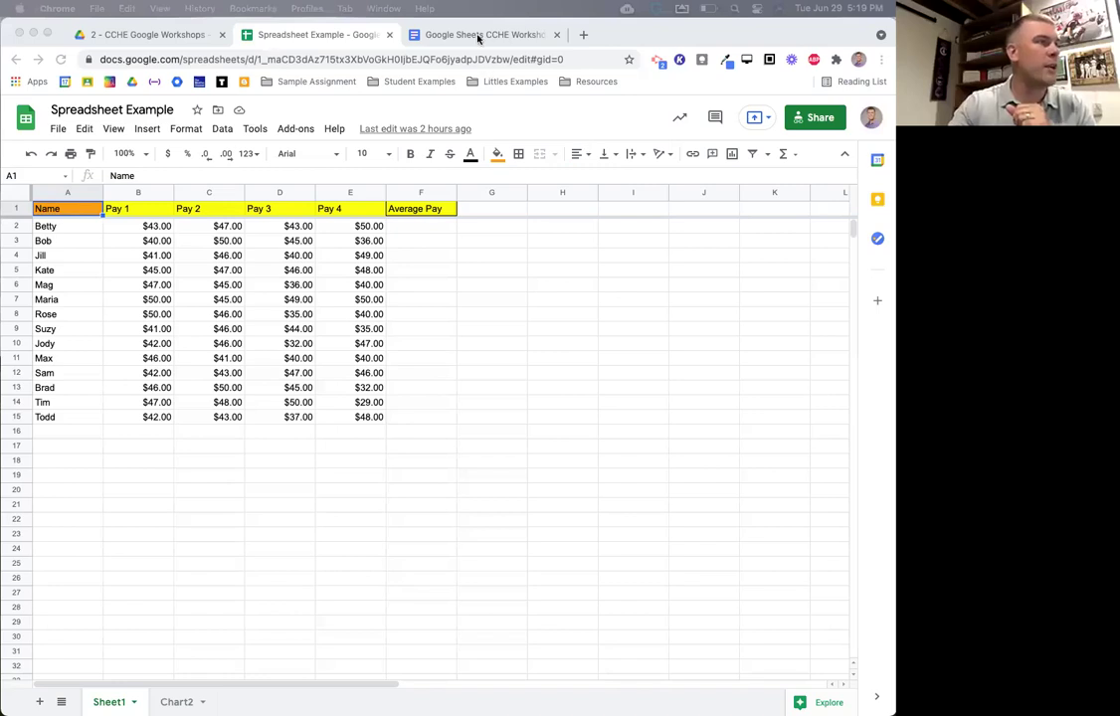
Step: Switch to the Google Sheets CCHE Workshop document and select its full web address
left_click(479, 36)
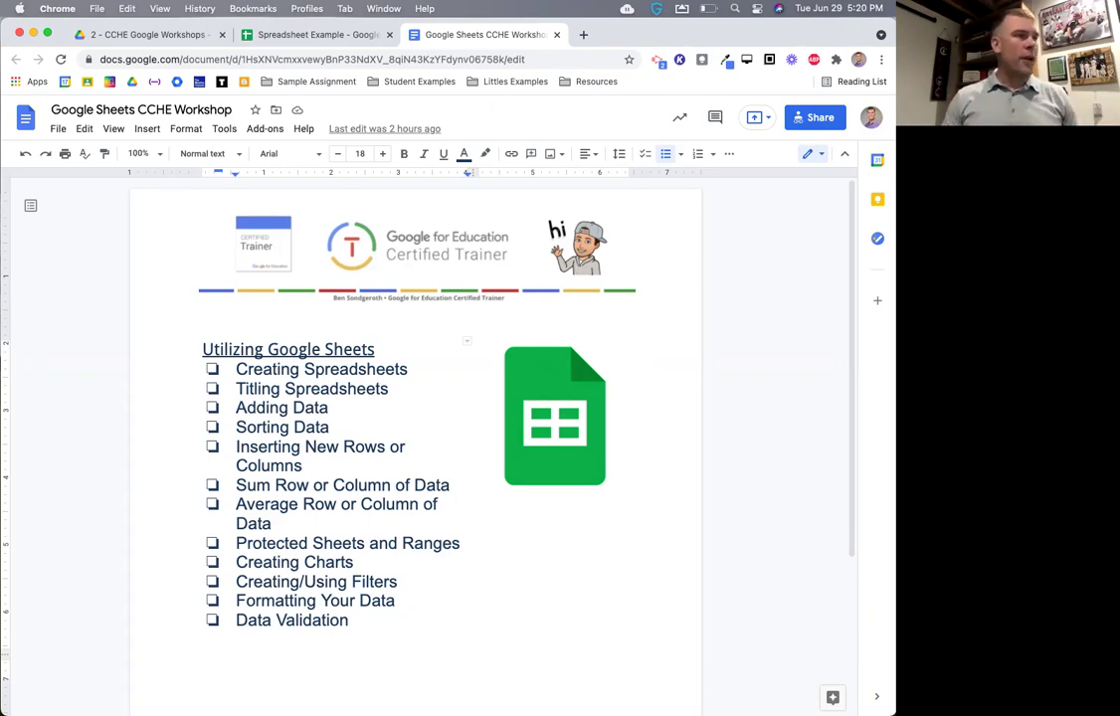
left_click(341, 54)
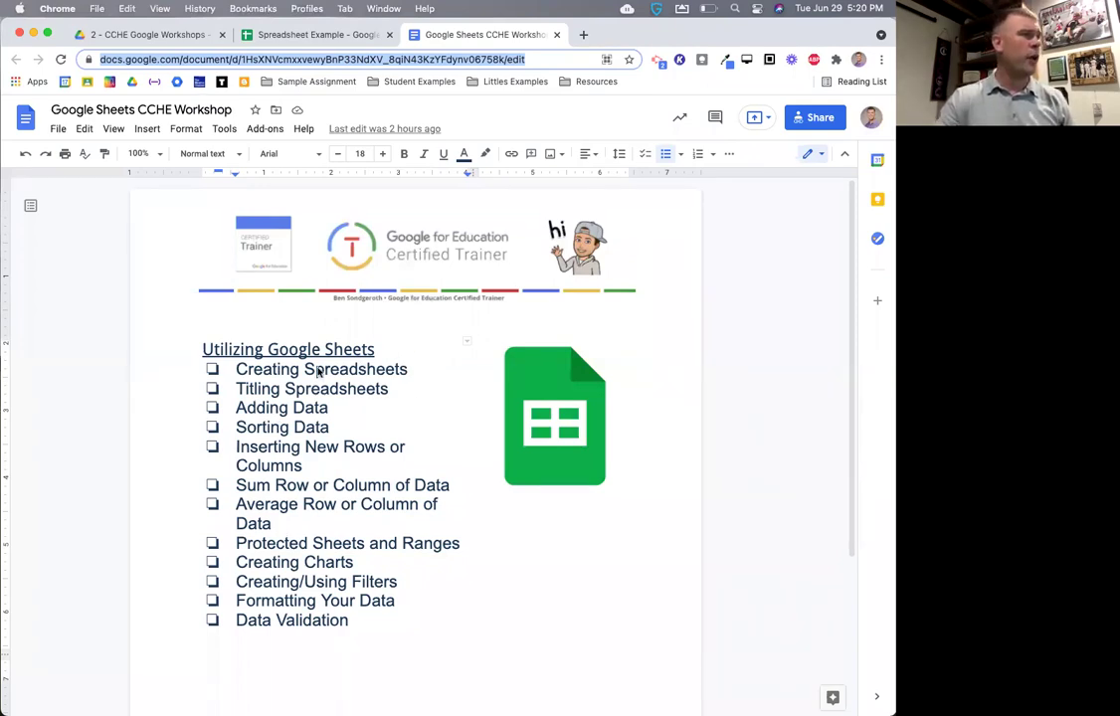
Step: Go to the 2 - CCHE Google Workshops folder tab in Google Drive
left_click(143, 34)
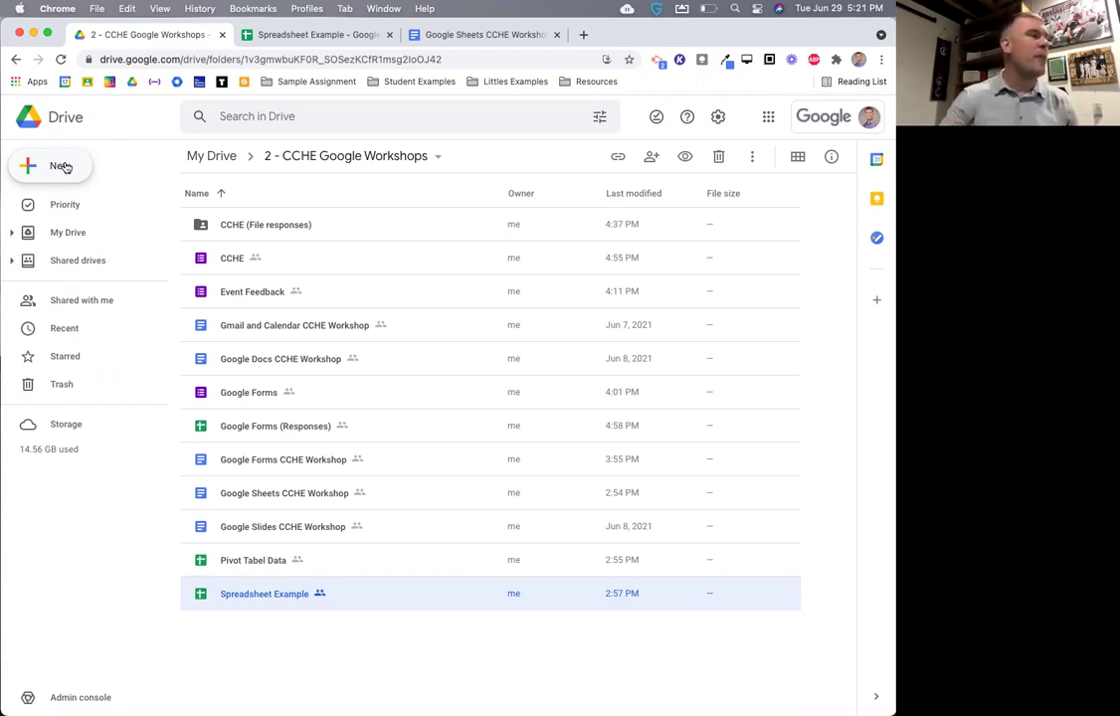
Step: Start a Google Sheets file from a template in the shared folder, confirming Create and Share
left_click(58, 165)
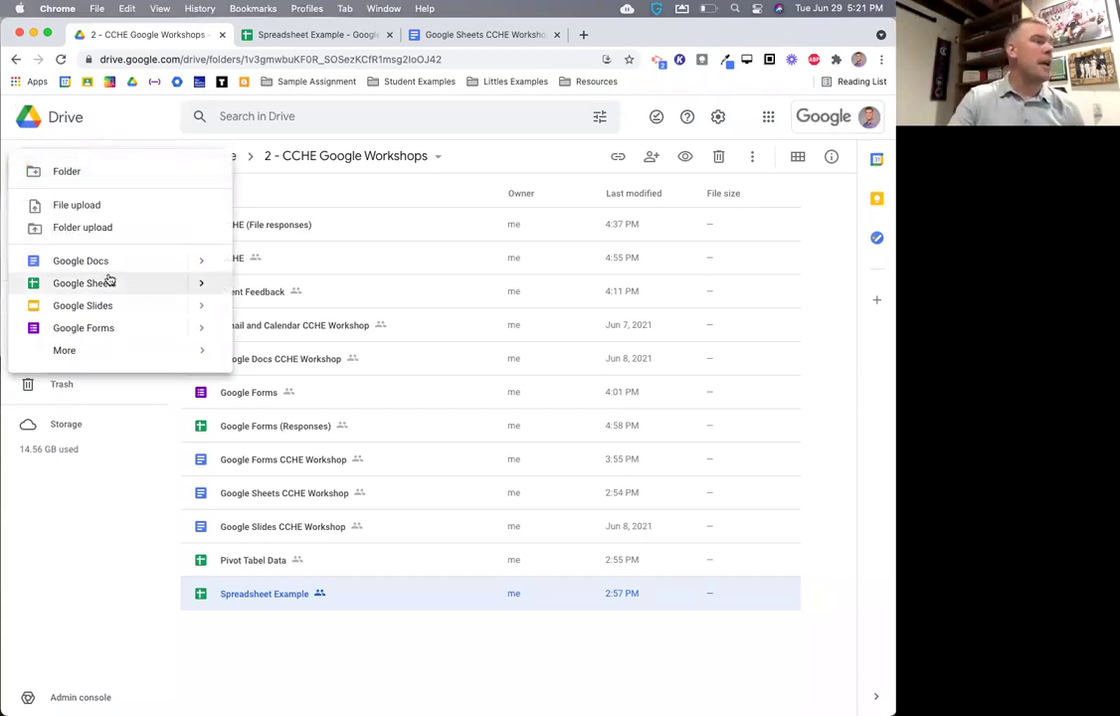
mouse_move(200, 283)
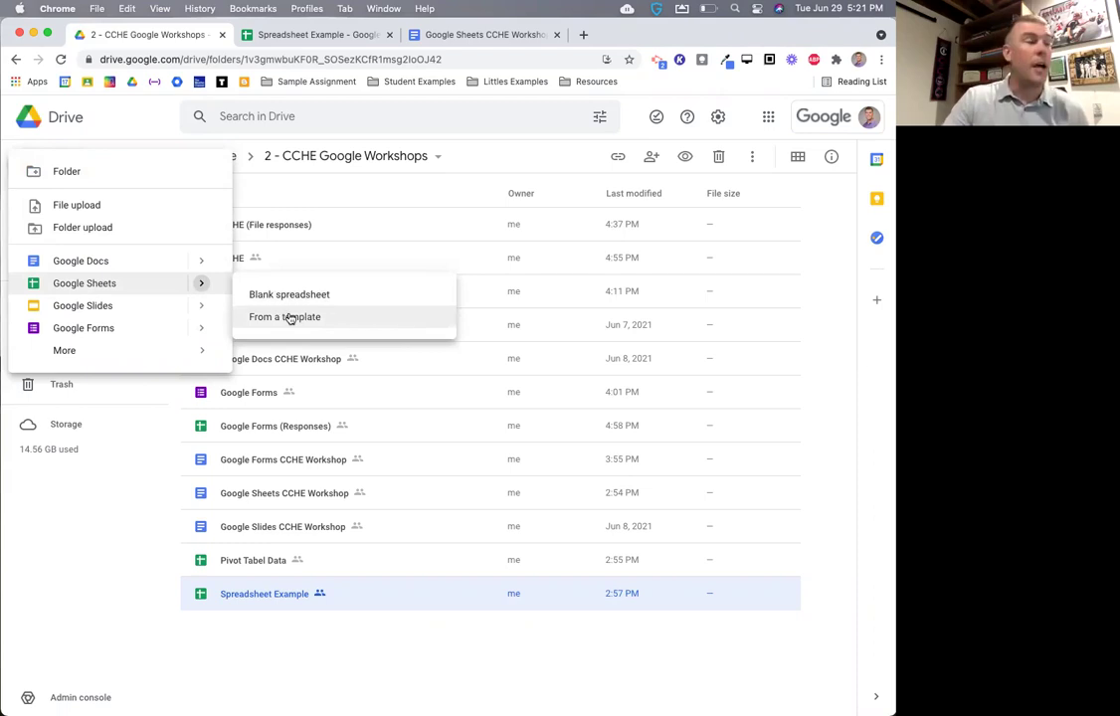
left_click(284, 316)
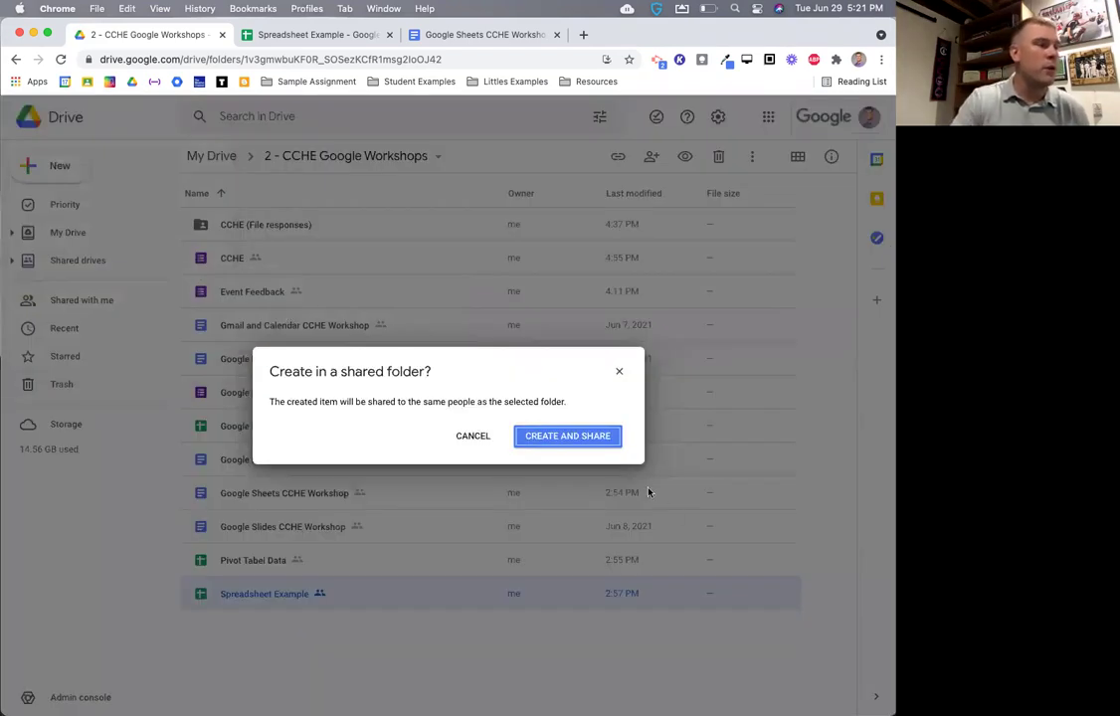
left_click(568, 436)
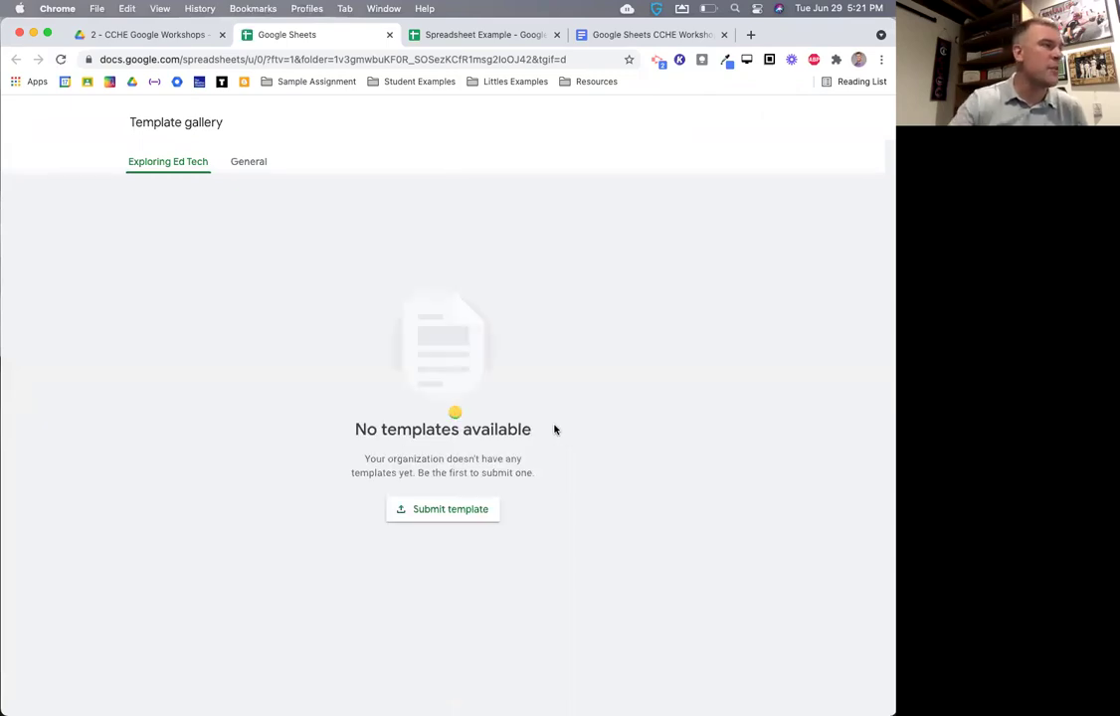
Step: Browse the General templates from Education to Project management, then close the gallery tab
left_click(257, 161)
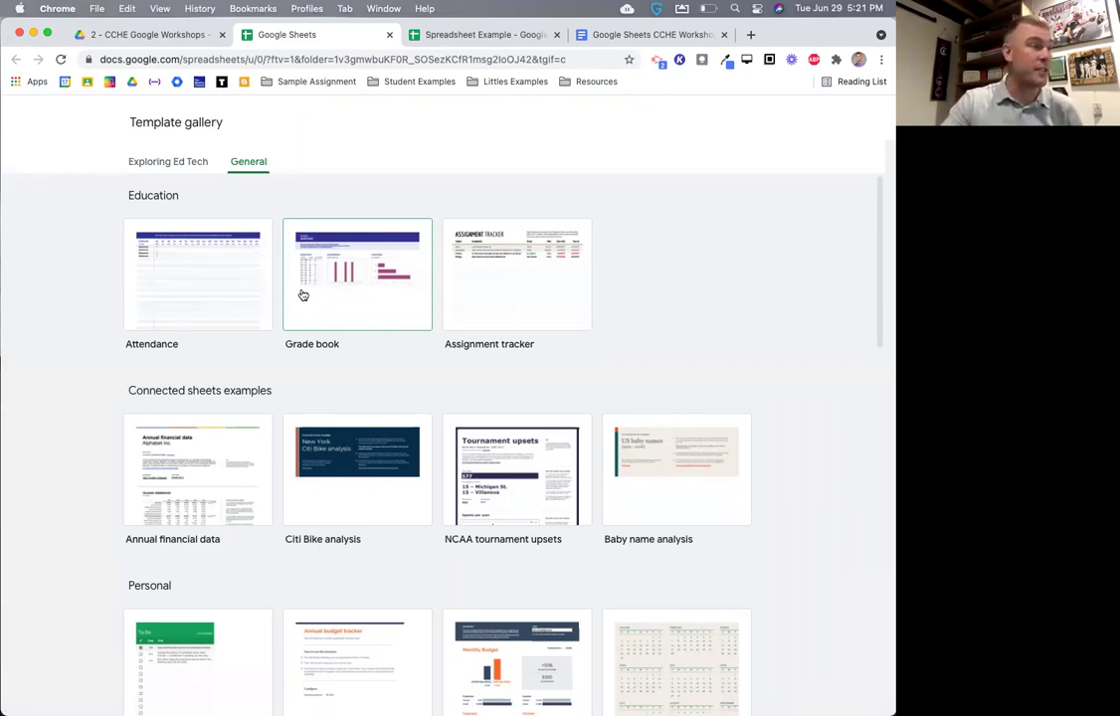
scroll(371, 305, "down", 5)
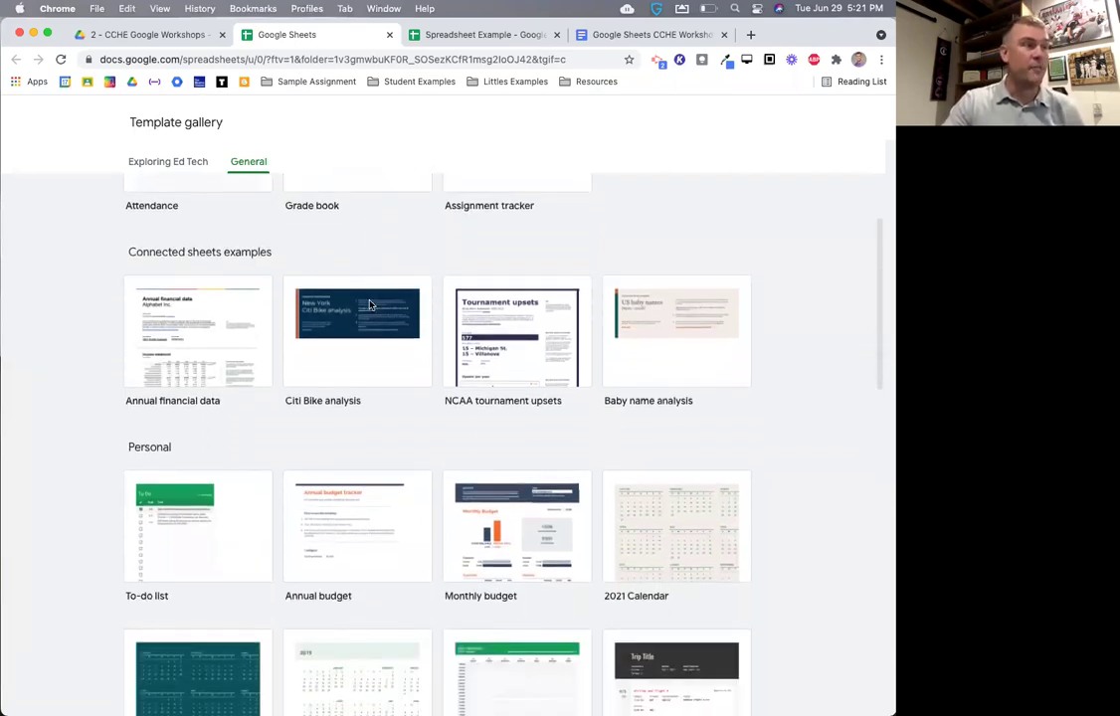
scroll(371, 305, "down", 3)
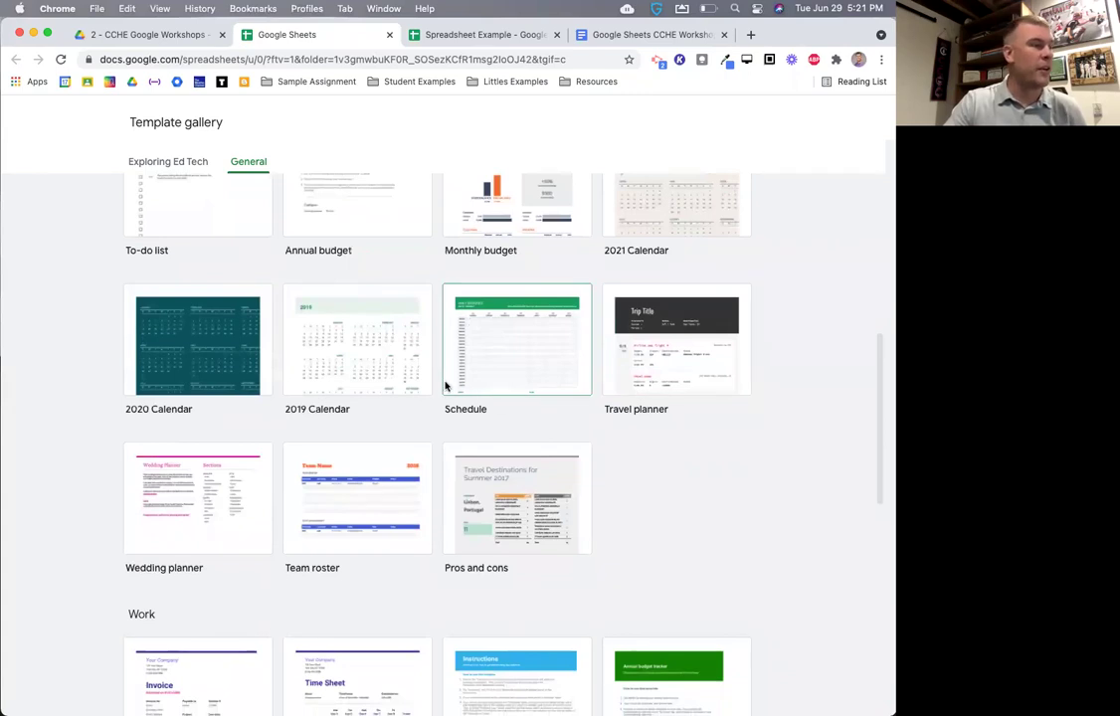
scroll(370, 402, "down", 3)
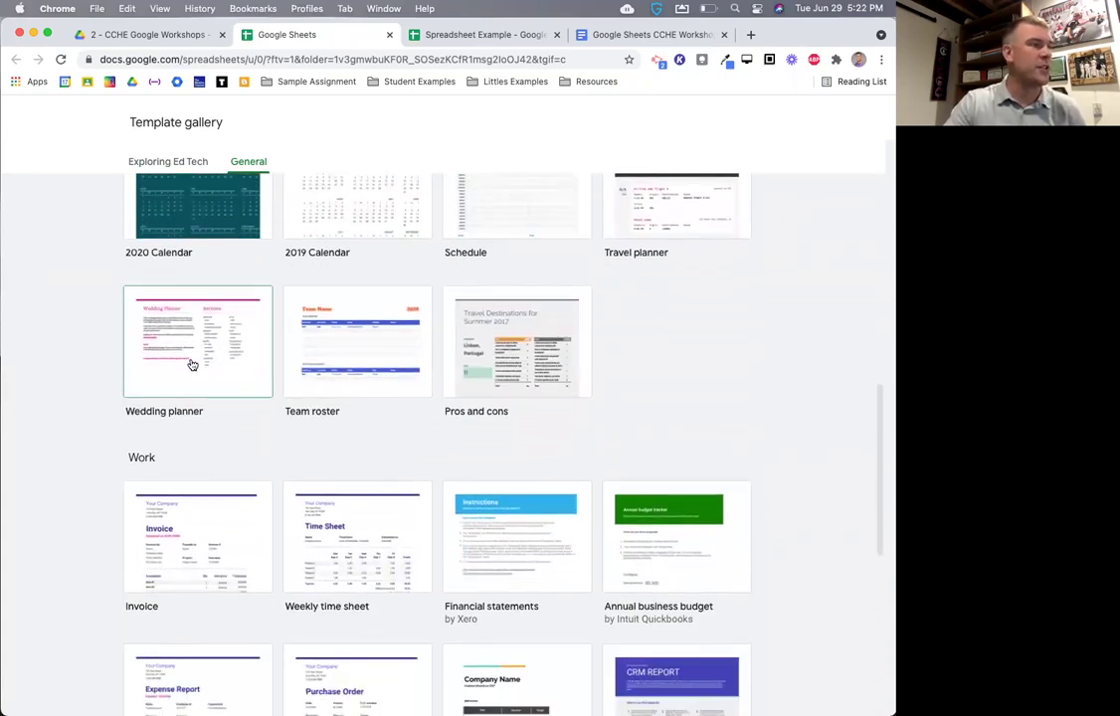
scroll(397, 412, "down", 7)
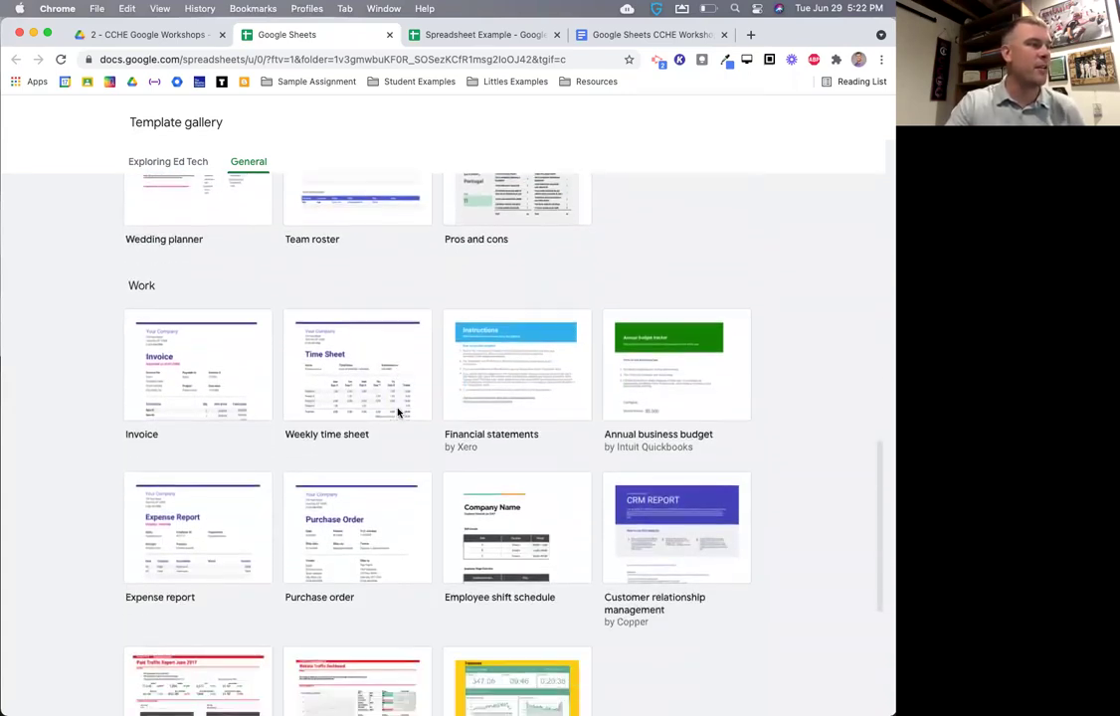
scroll(398, 412, "down", 2)
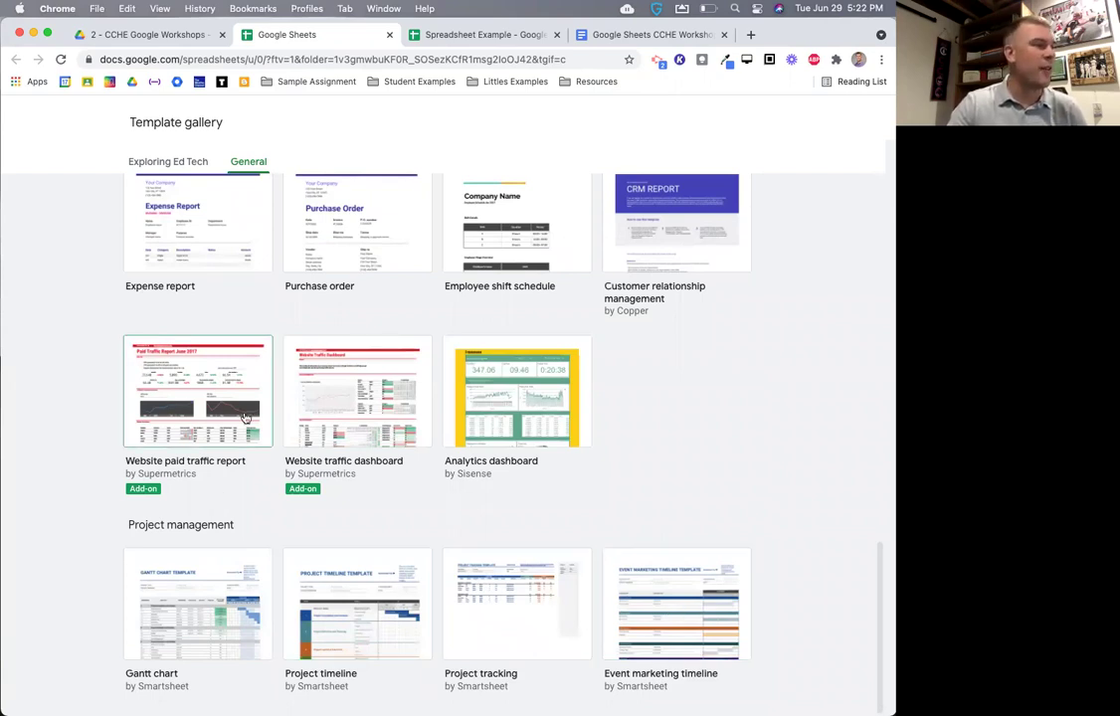
scroll(243, 420, "up", 6)
scroll(244, 420, "up", 15)
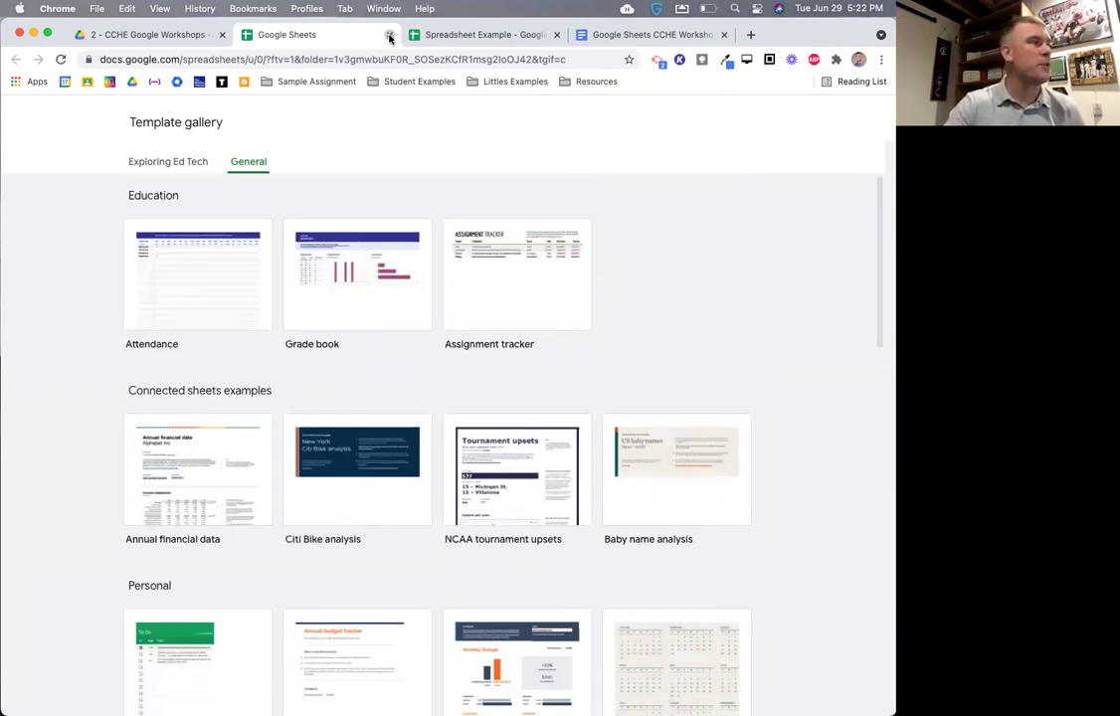
left_click(389, 35)
Step: Create a blank Google Sheets spreadsheet in the shared workshop folder via Create and Share
left_click(59, 167)
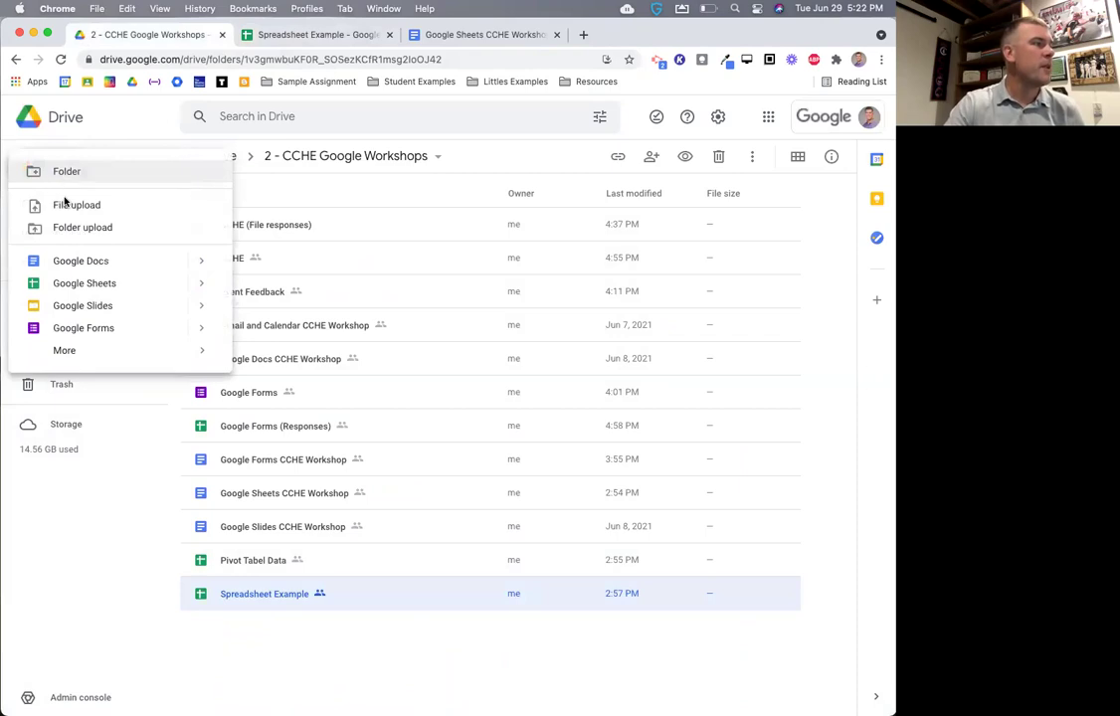
left_click(82, 284)
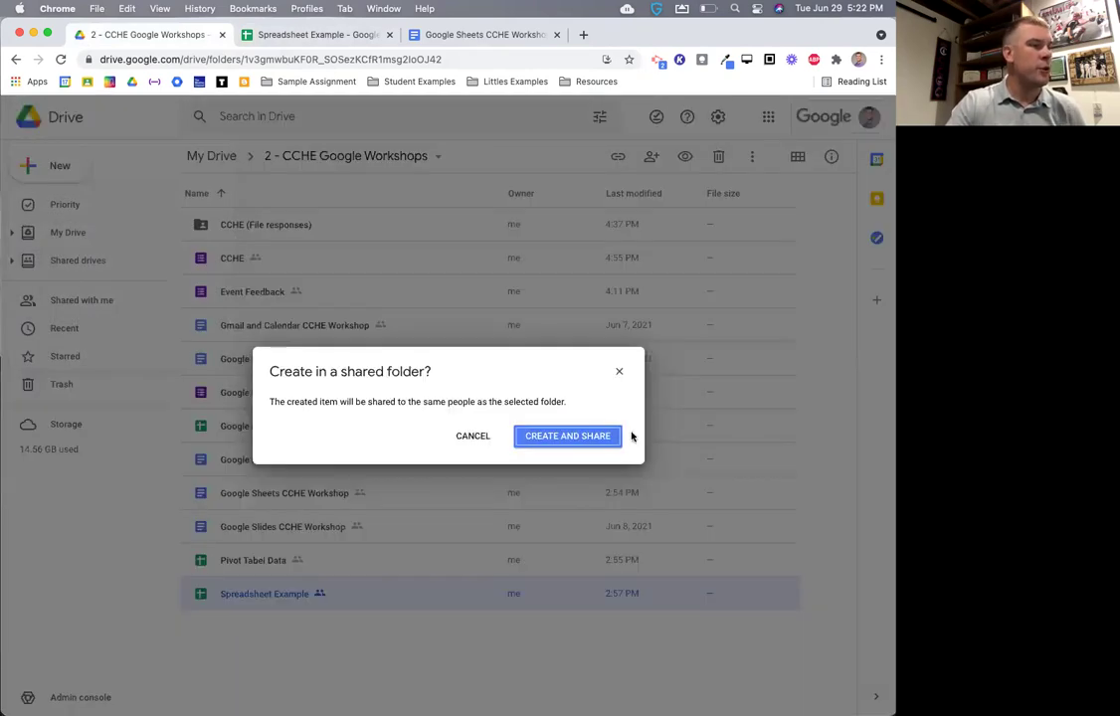
left_click(597, 433)
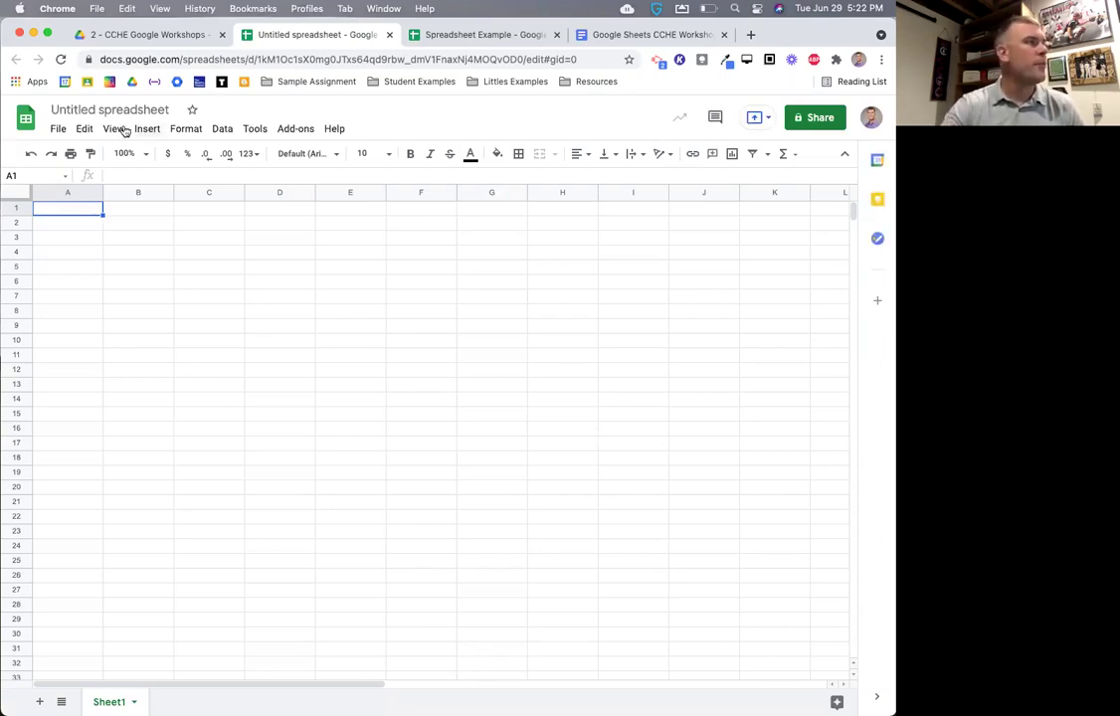
Step: Retitle the untitled spreadsheet 'CCHE' and take a quick look at the Format menu
left_click(90, 108)
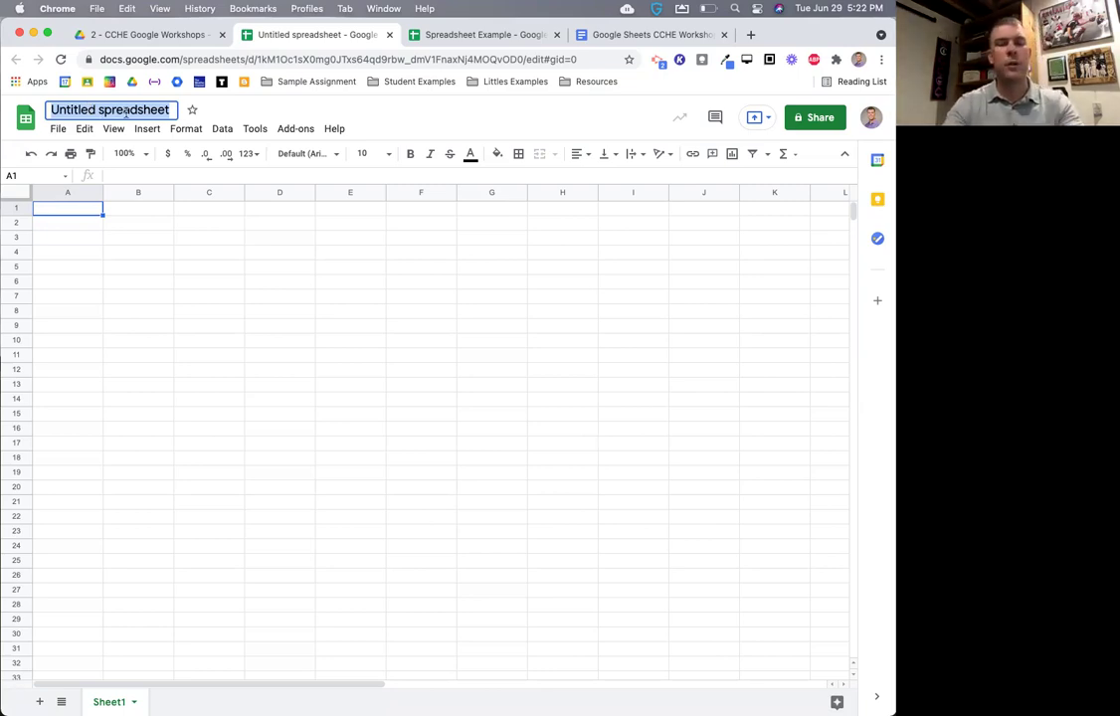
type("CCHE")
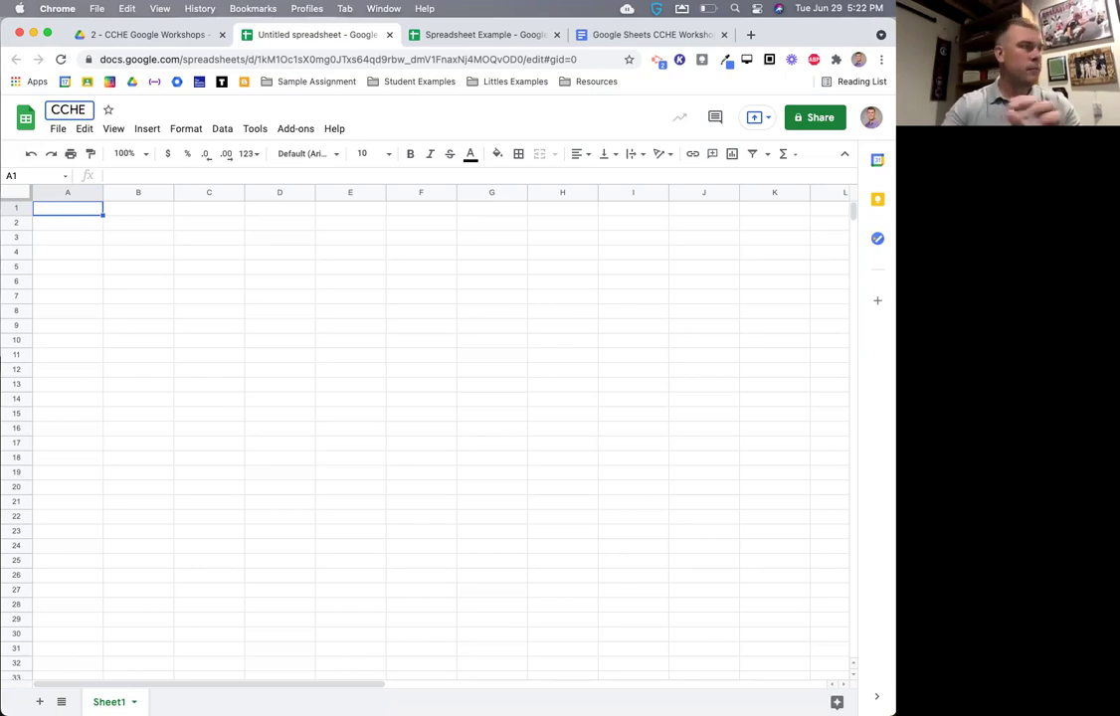
left_click(186, 128)
left_click(250, 108)
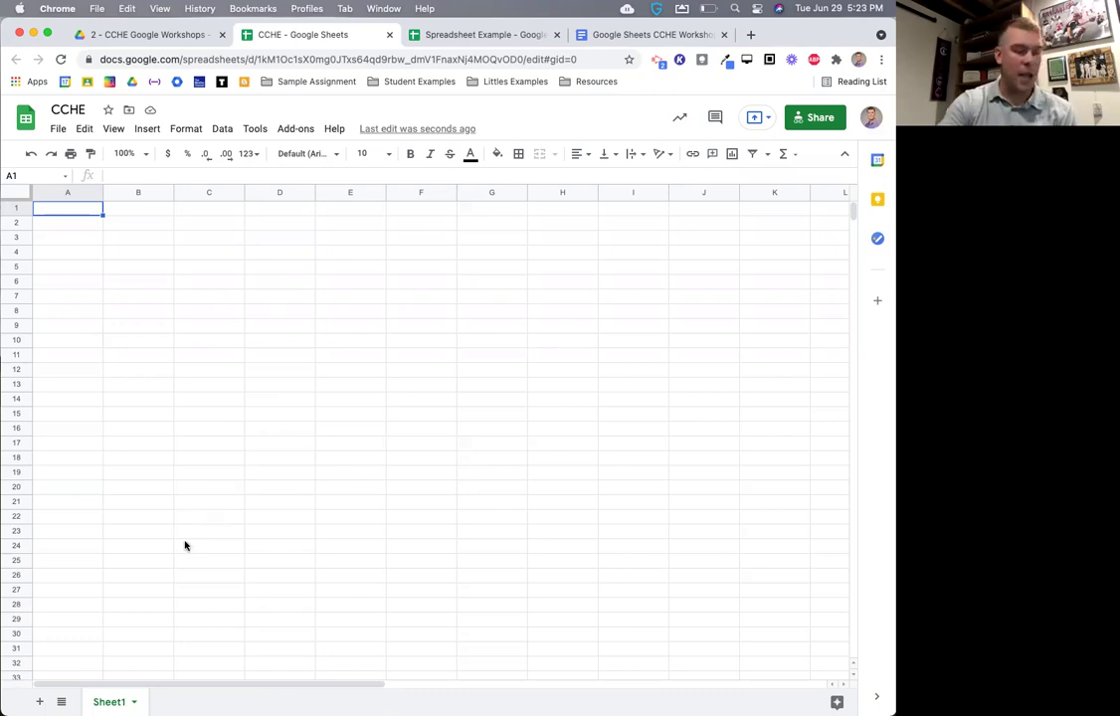
Step: Add a new Sheet2 tab, then return to Sheet1
left_click(40, 701)
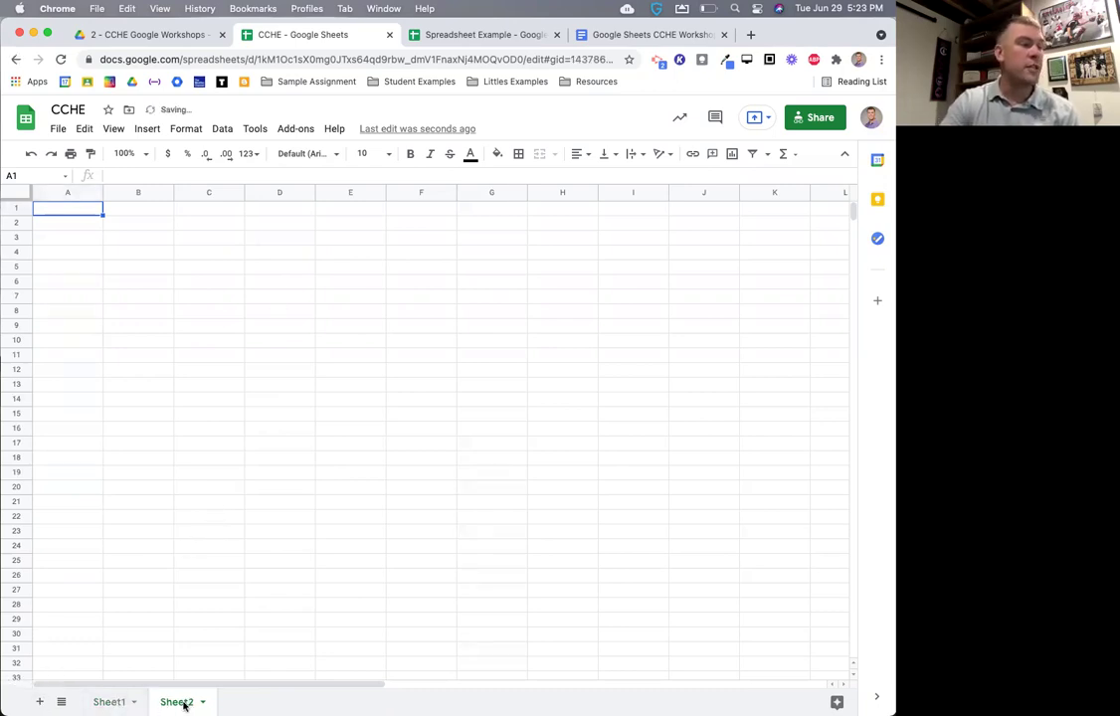
left_click(119, 702)
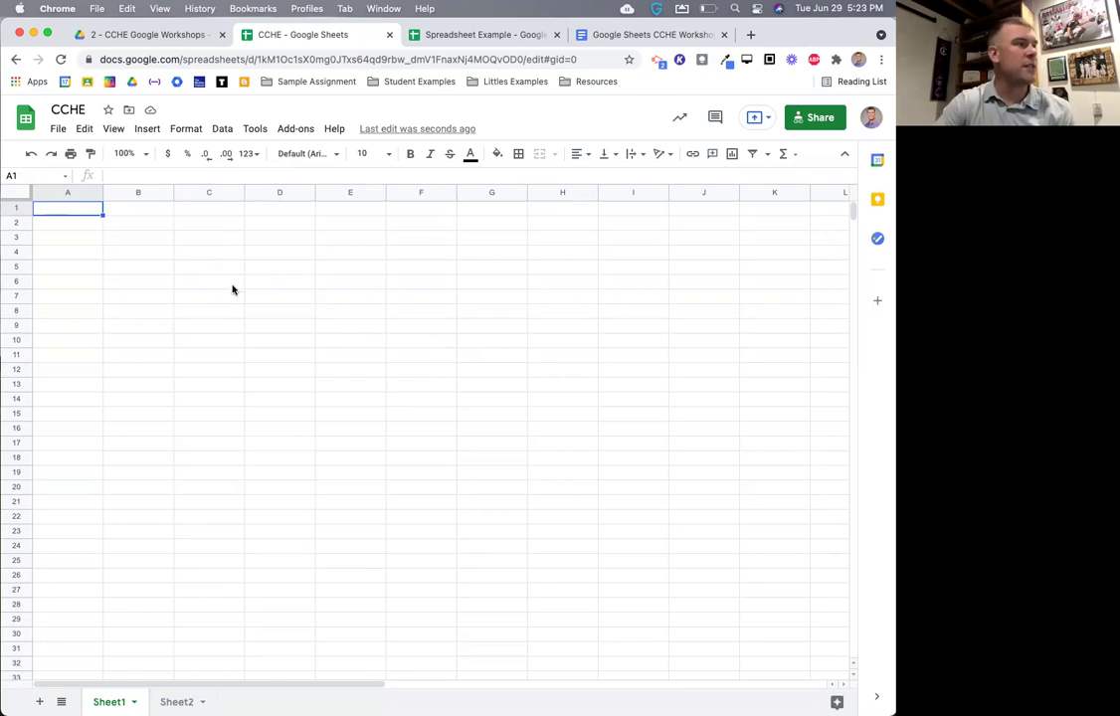
key("Right")
key("Right")
key("Down")
key("Down")
key("Down")
key("Down")
key("Down")
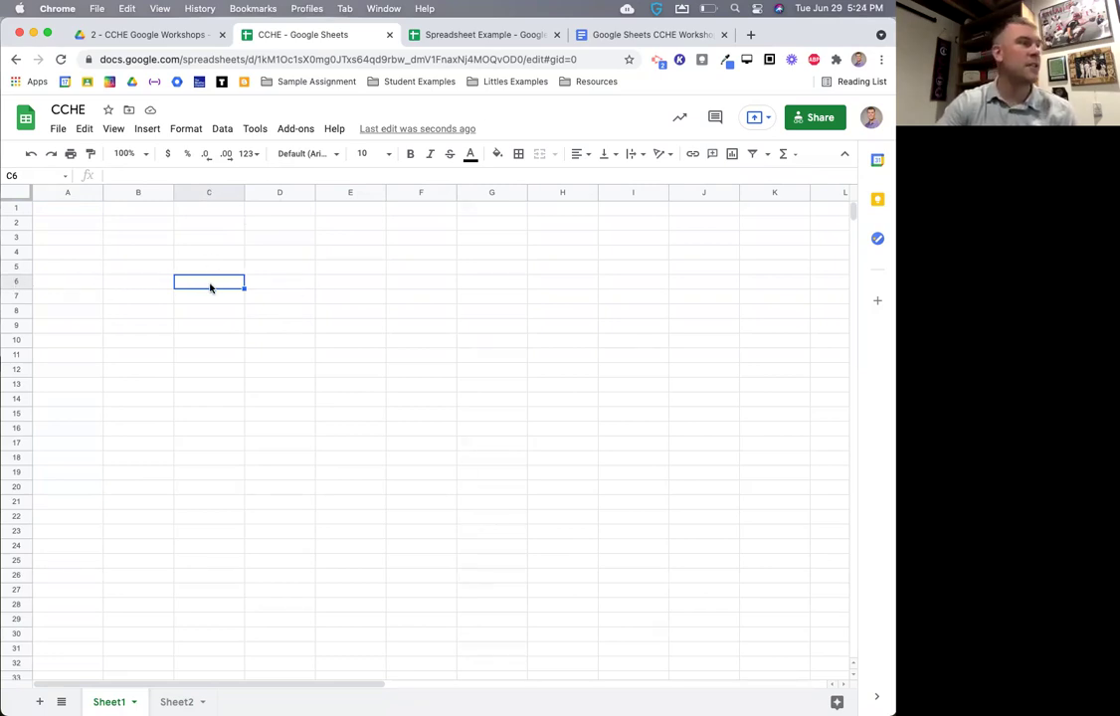
left_click(77, 209)
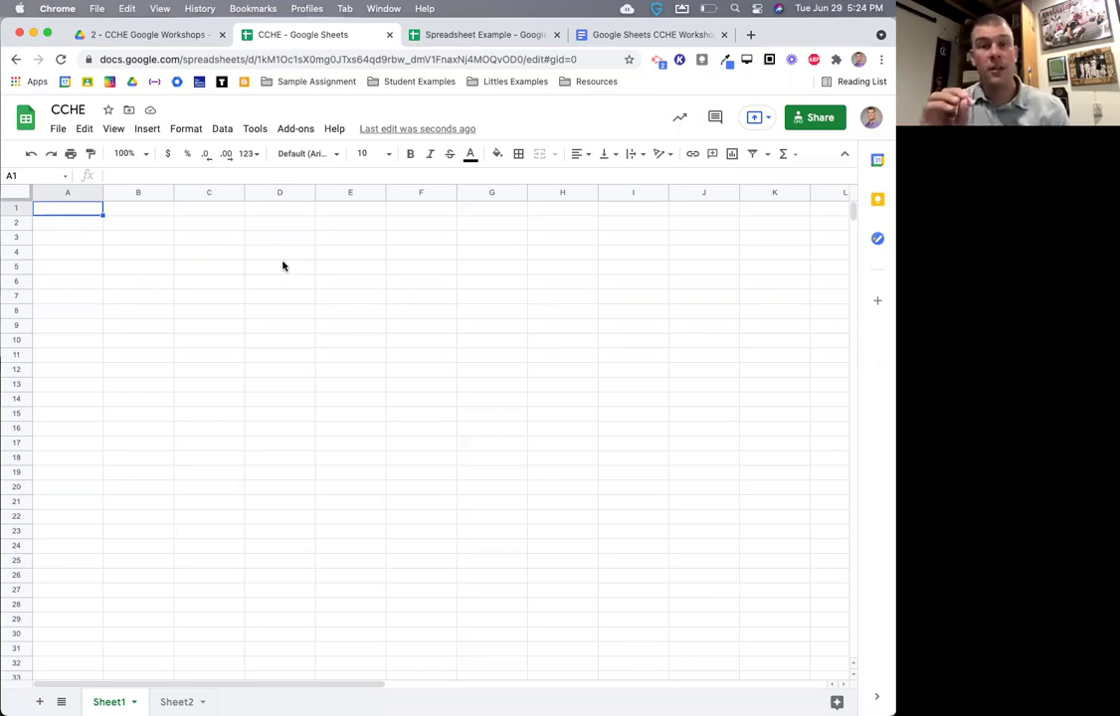
left_click(120, 214)
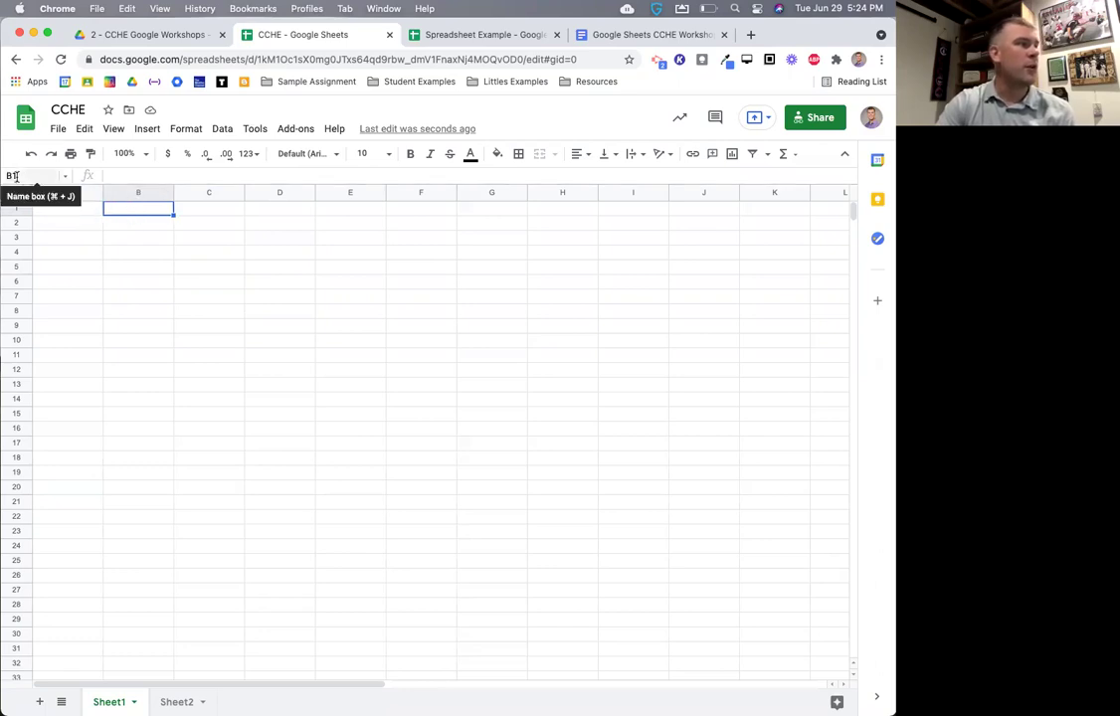
left_click(204, 223)
left_click(209, 257)
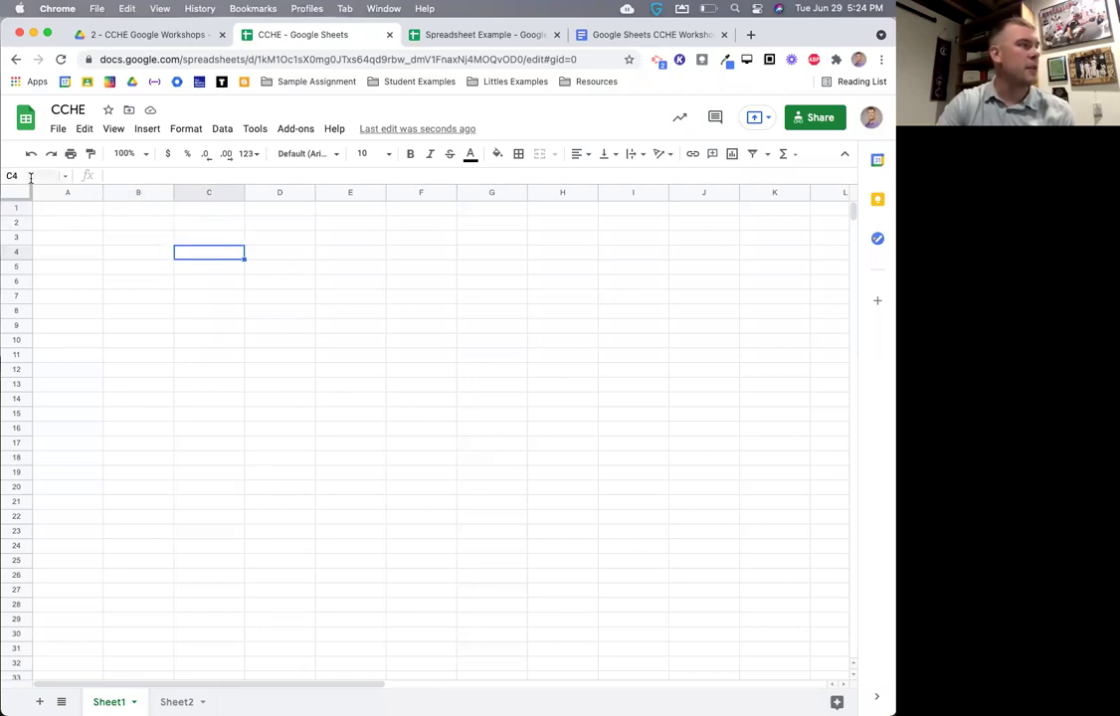
left_click(217, 266)
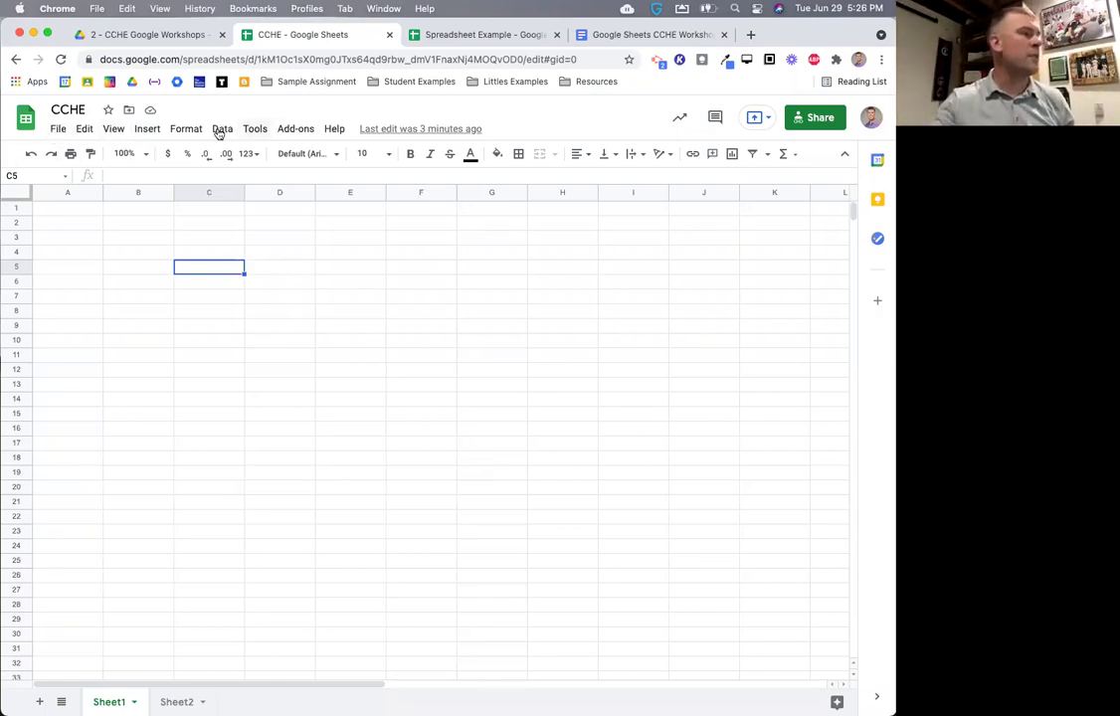
left_click(145, 130)
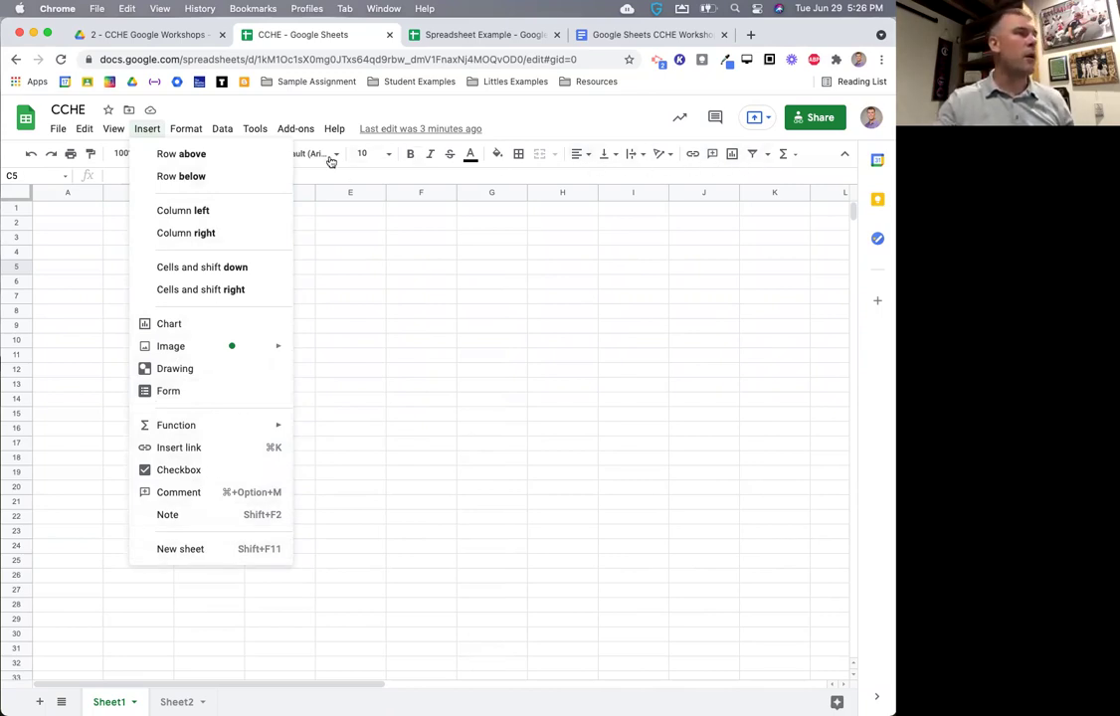
left_click(147, 128)
left_click(175, 129)
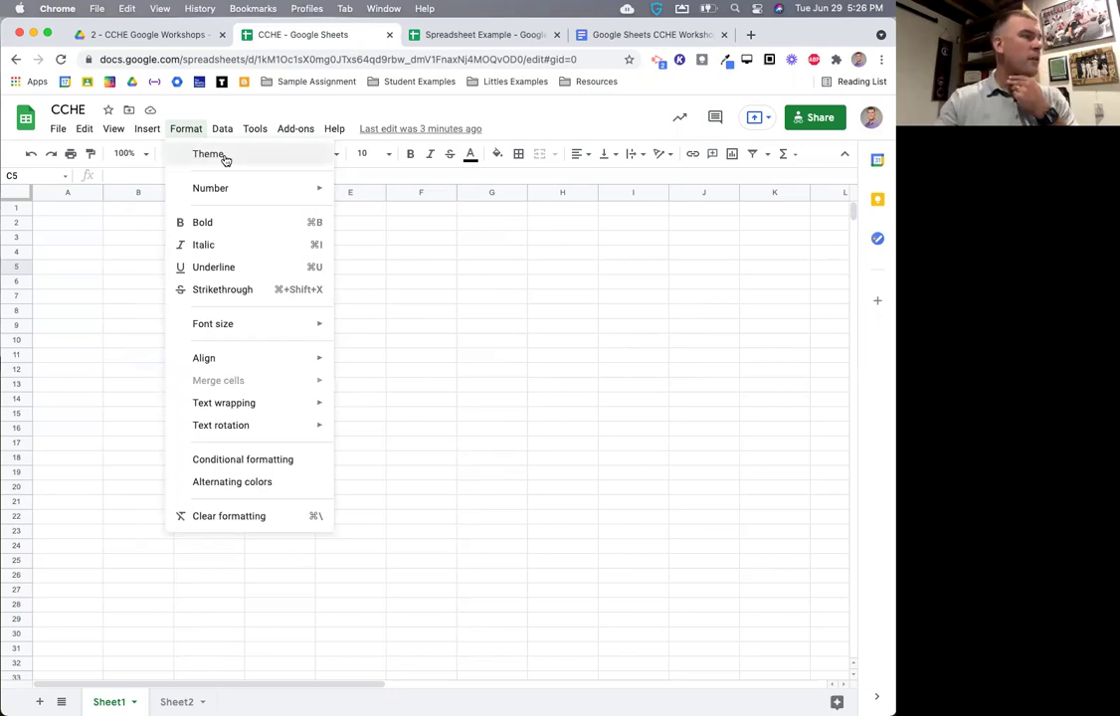
mouse_move(231, 194)
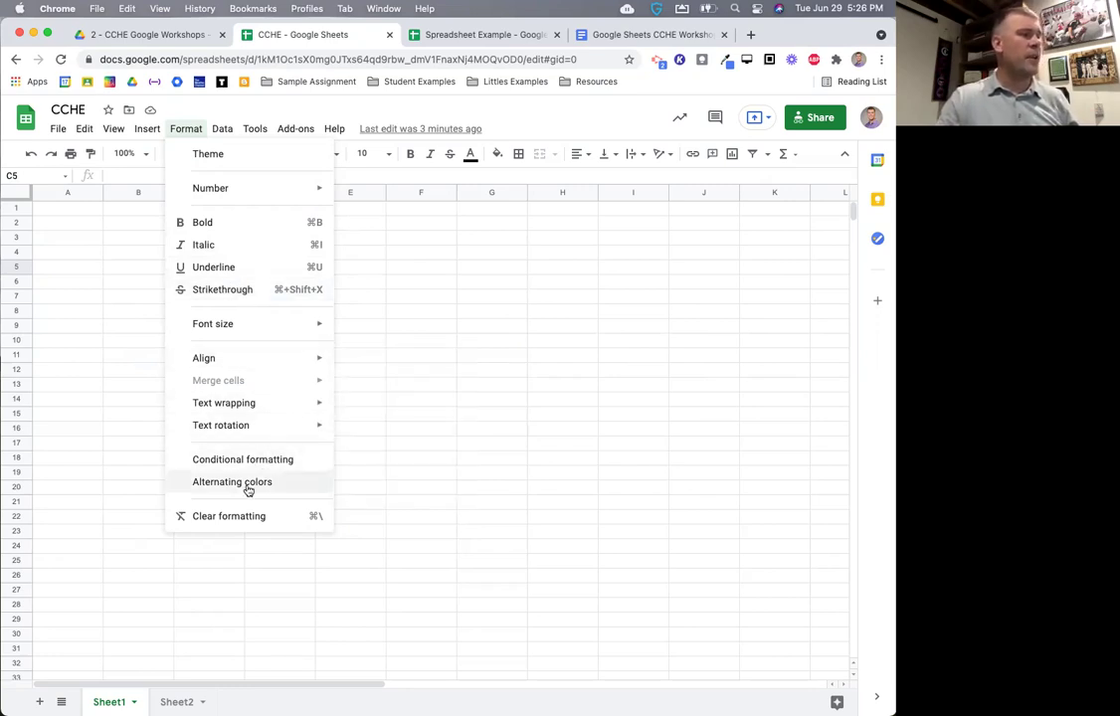
mouse_move(219, 133)
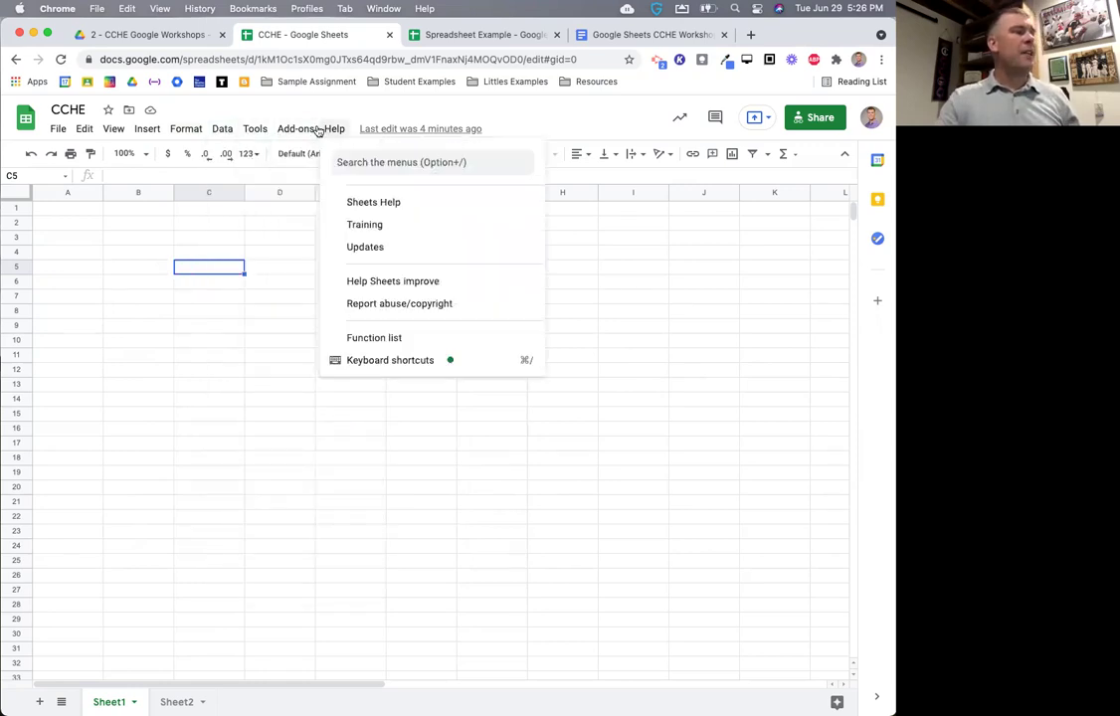
mouse_move(254, 127)
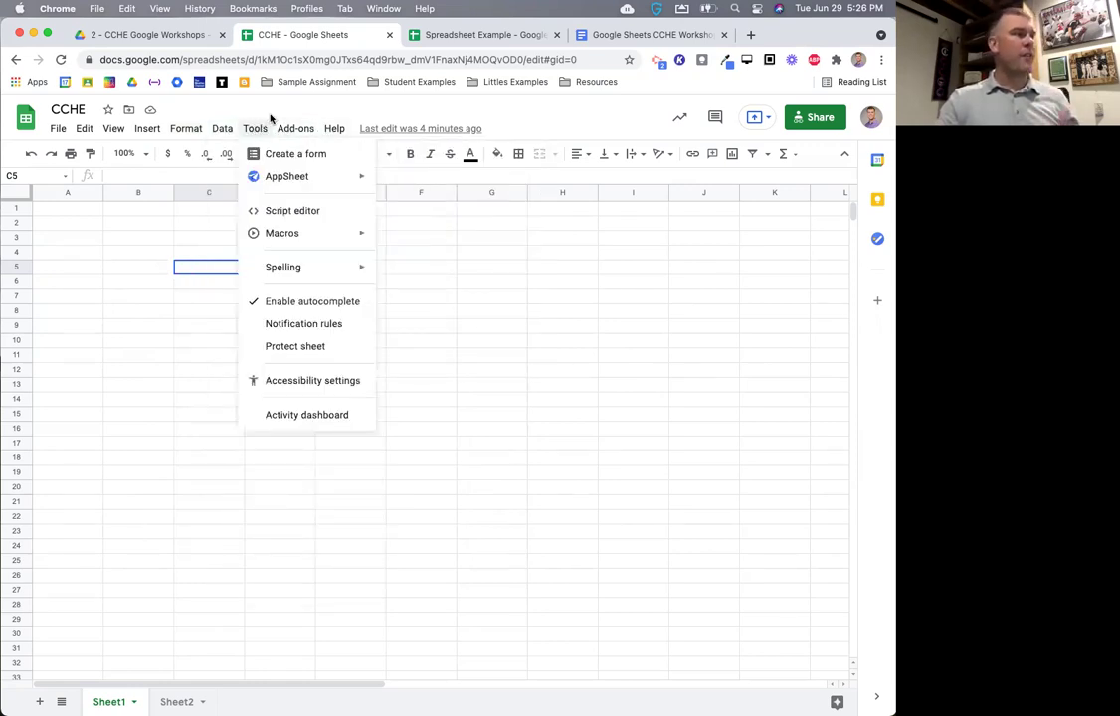
left_click(515, 128)
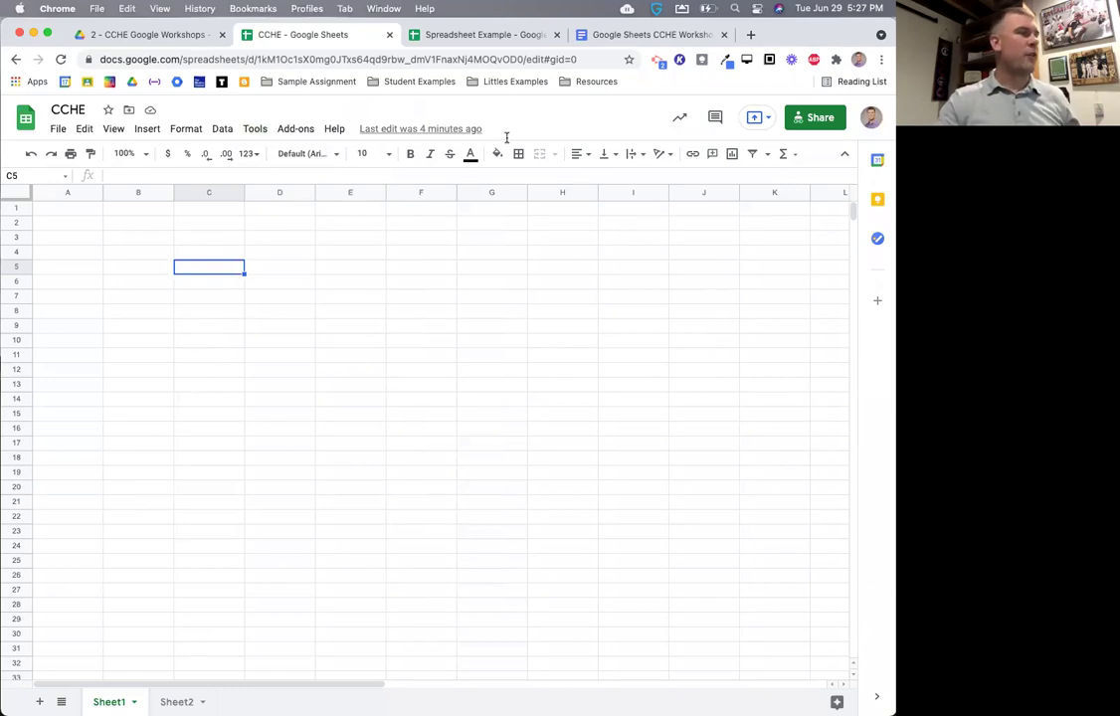
Step: Open the Spreadsheet Example tab and practise selecting cells, ending with the empty Average Pay range F2:F15
left_click(447, 34)
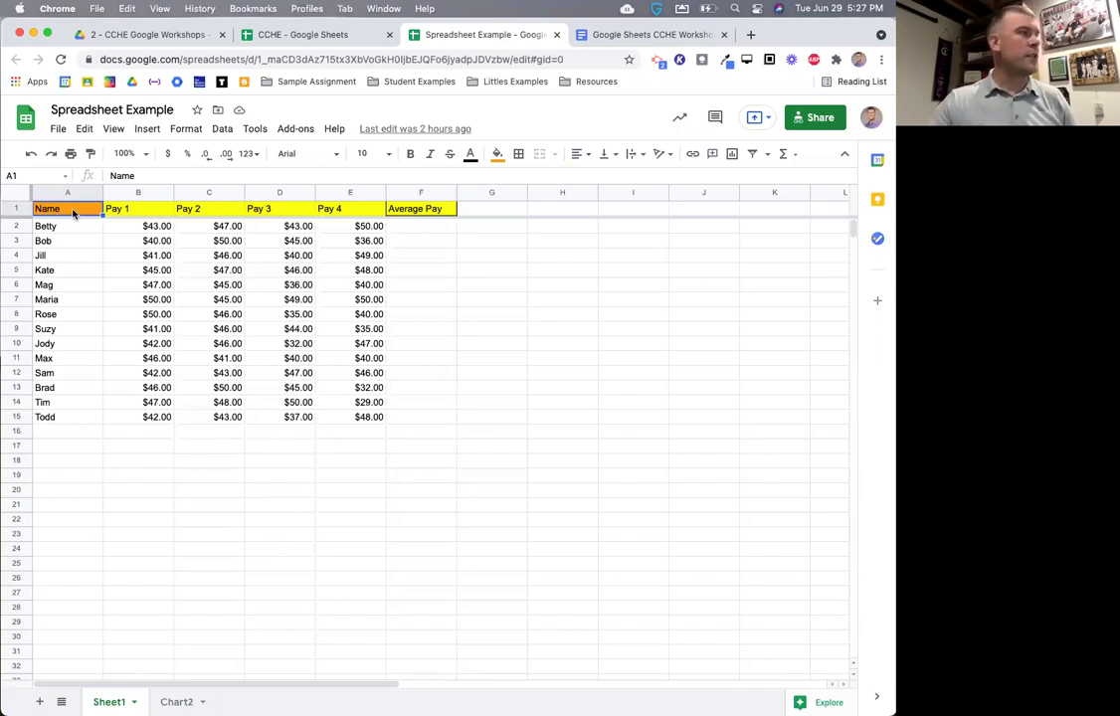
left_click_drag(83, 215, 412, 215)
left_click(356, 269)
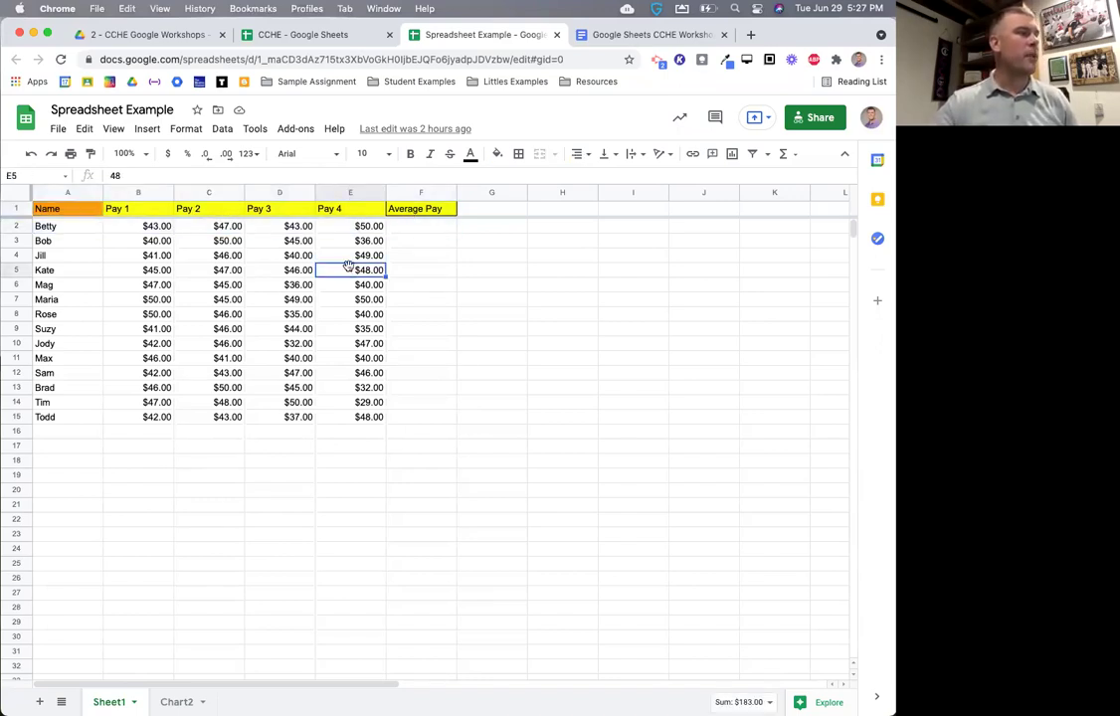
left_click(228, 212)
left_click(287, 213)
left_click(365, 212)
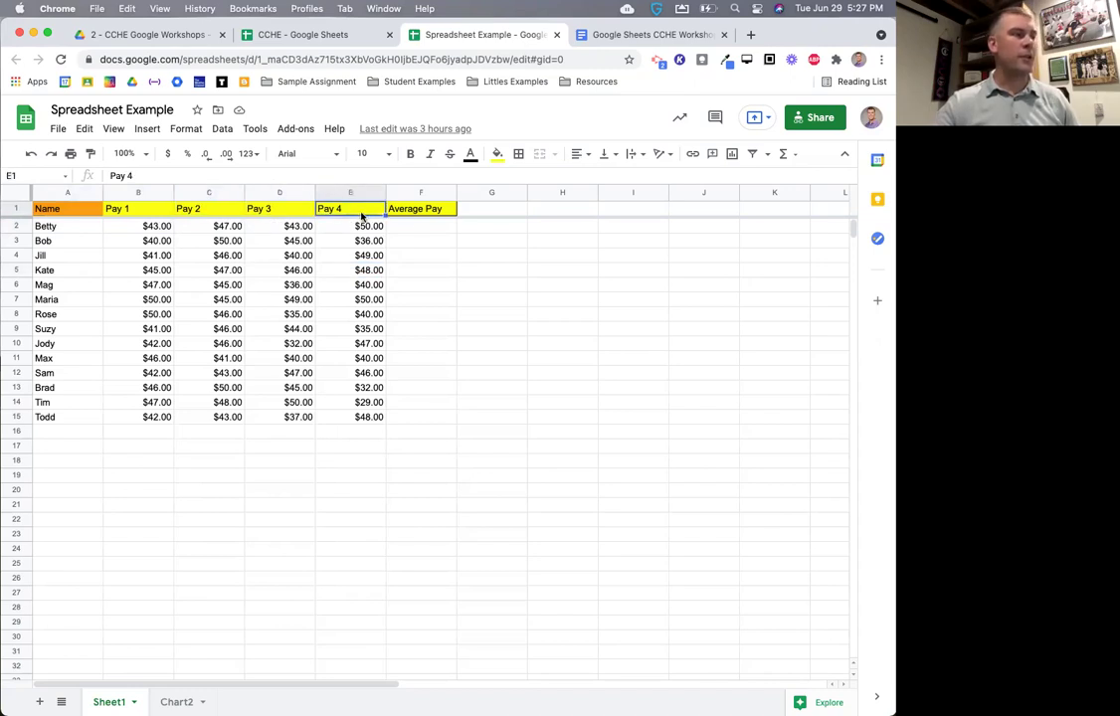
left_click(415, 213)
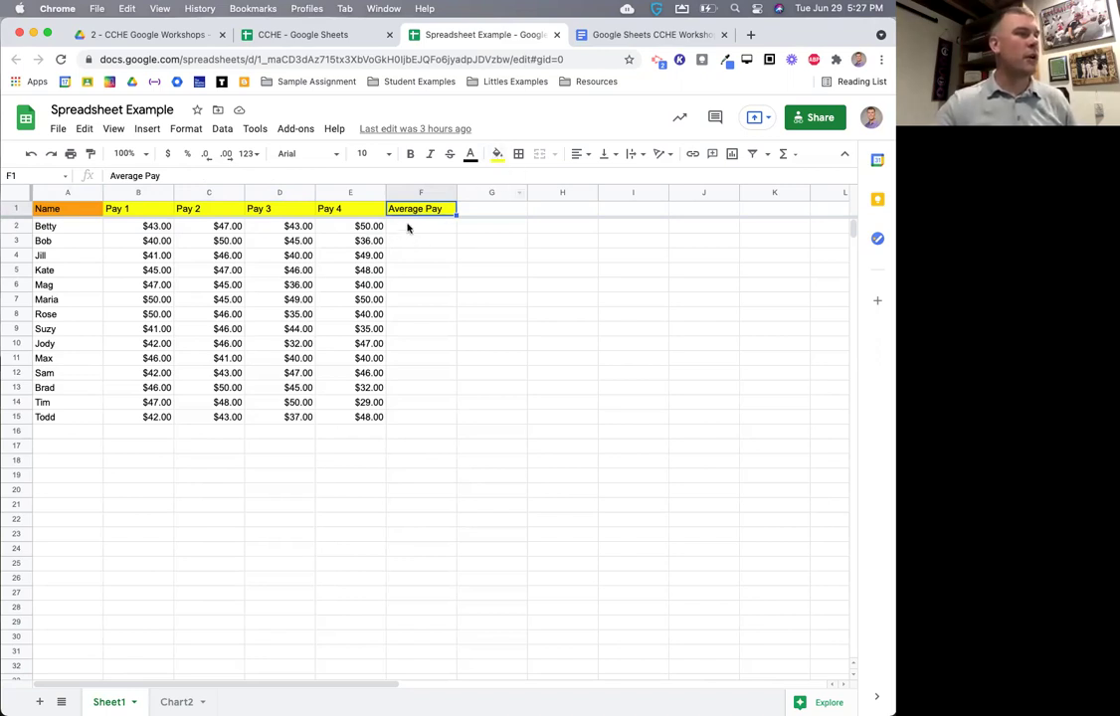
left_click_drag(409, 227, 436, 420)
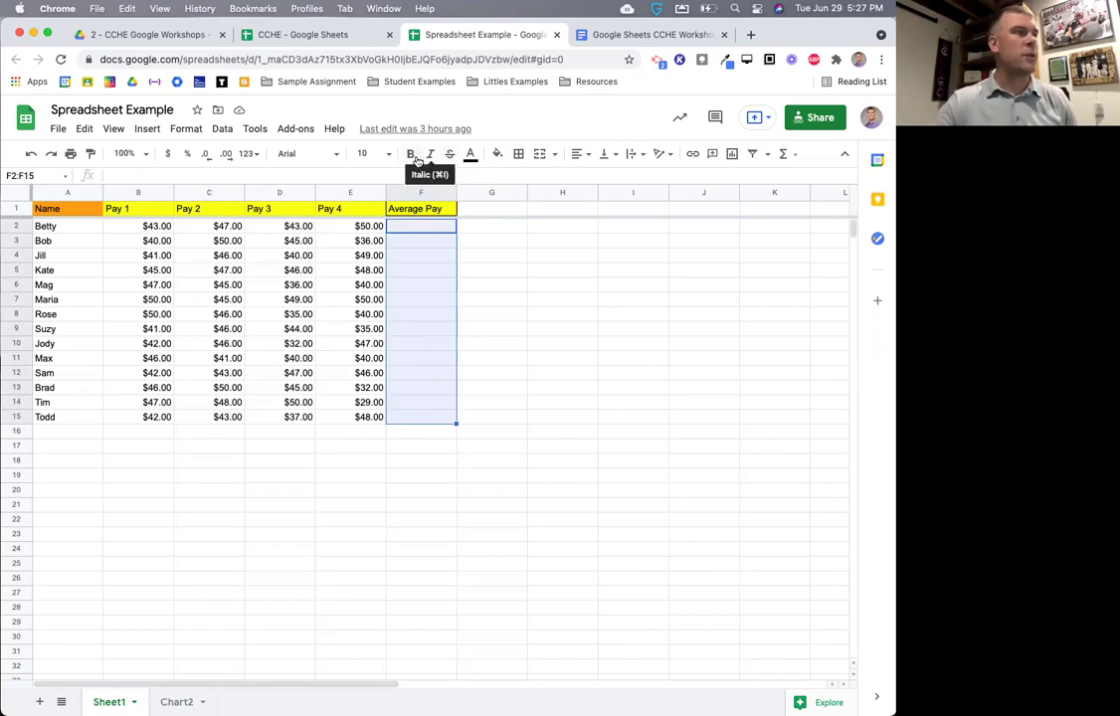
left_click(470, 155)
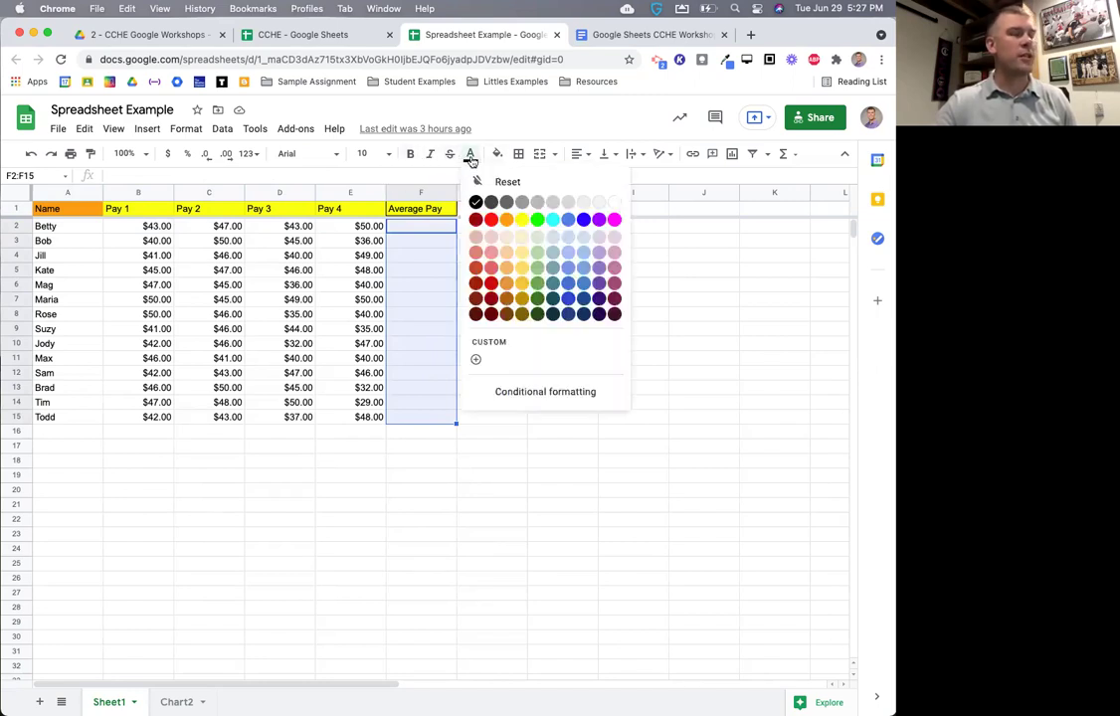
left_click(471, 159)
left_click(496, 154)
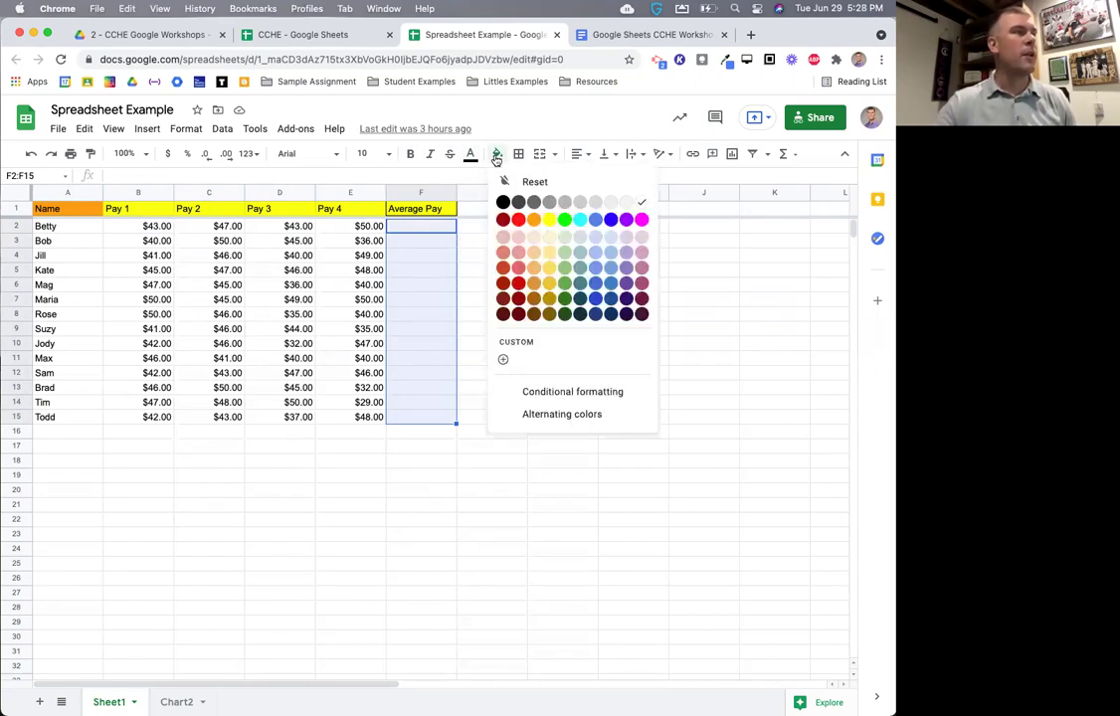
left_click(563, 220)
left_click(496, 154)
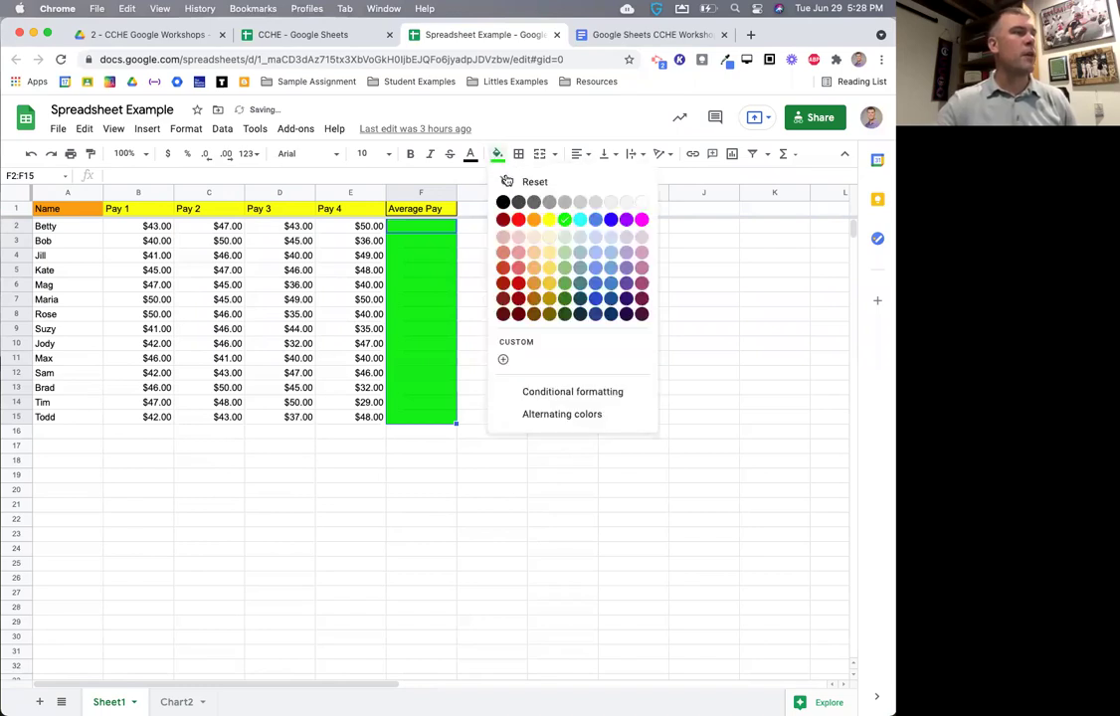
left_click(535, 182)
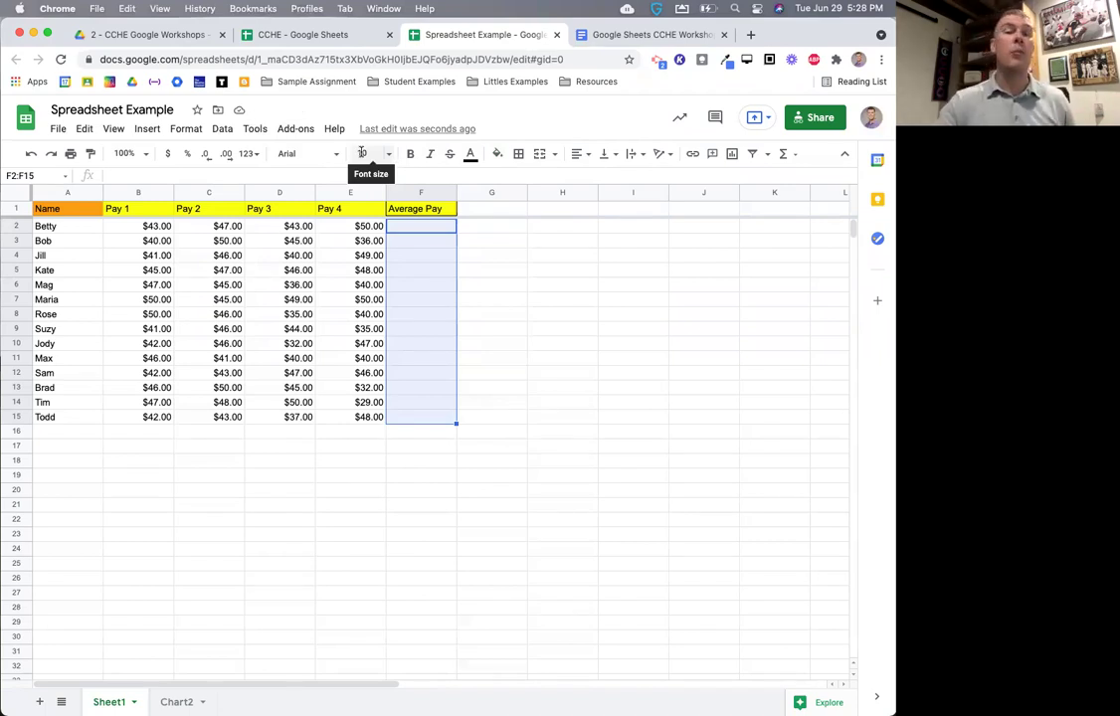
Step: Zoom the pay table view to 125%, then select cells F2 and E2
left_click(322, 228)
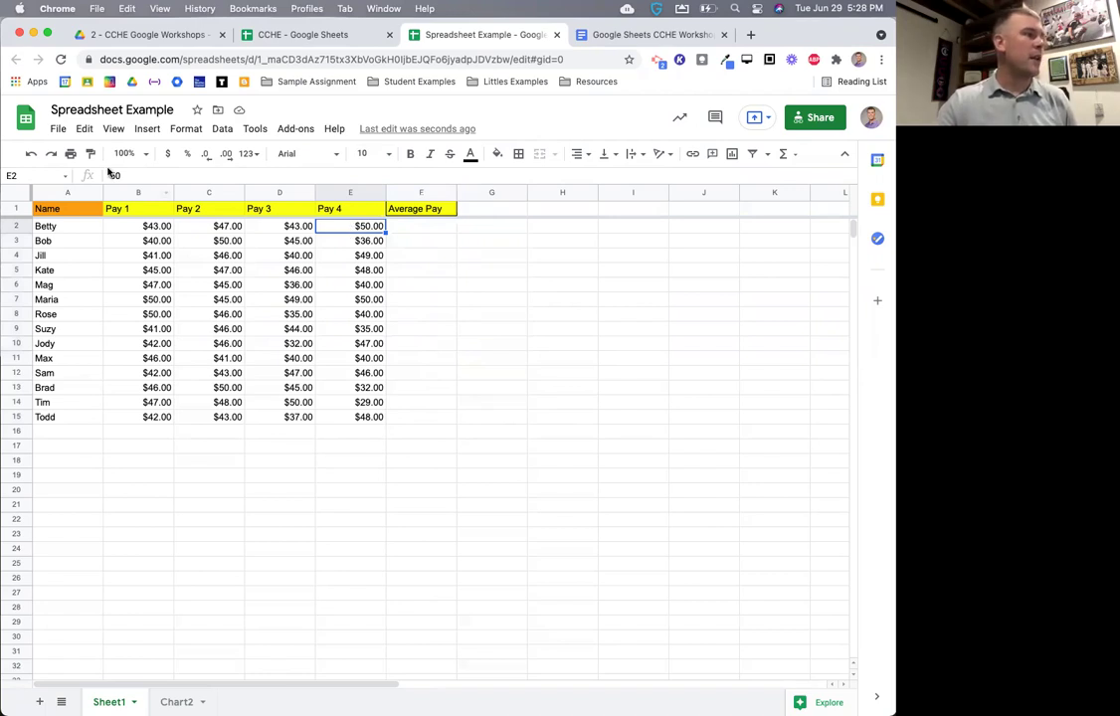
left_click(126, 153)
left_click(135, 153)
left_click(132, 152)
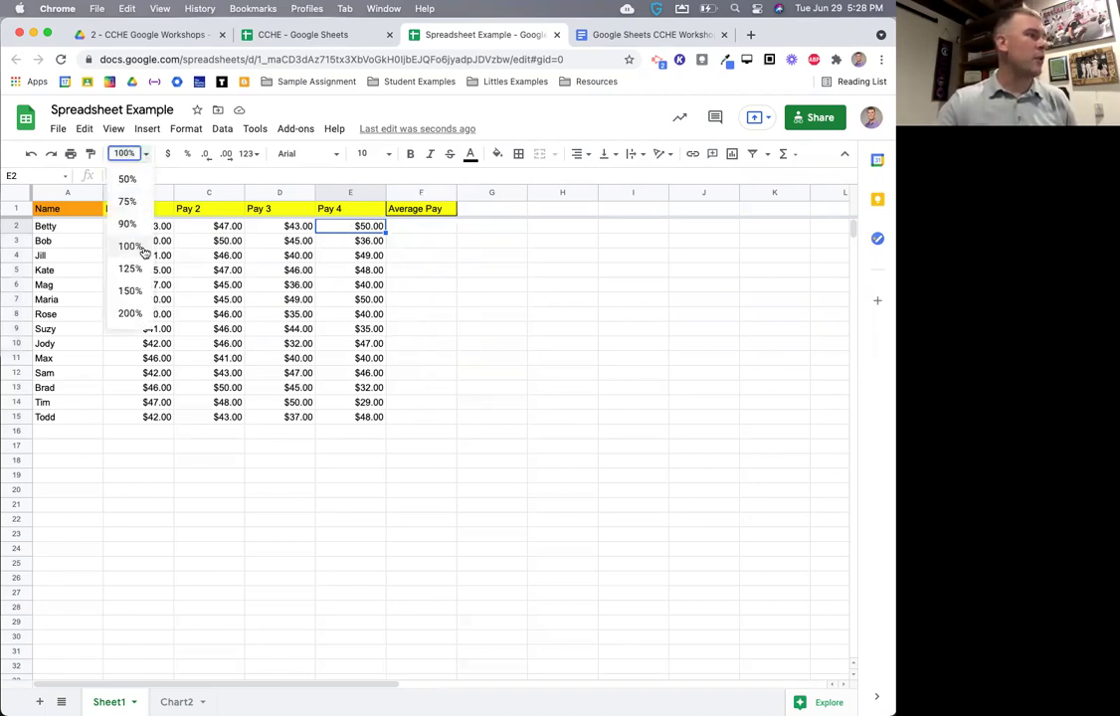
left_click(130, 268)
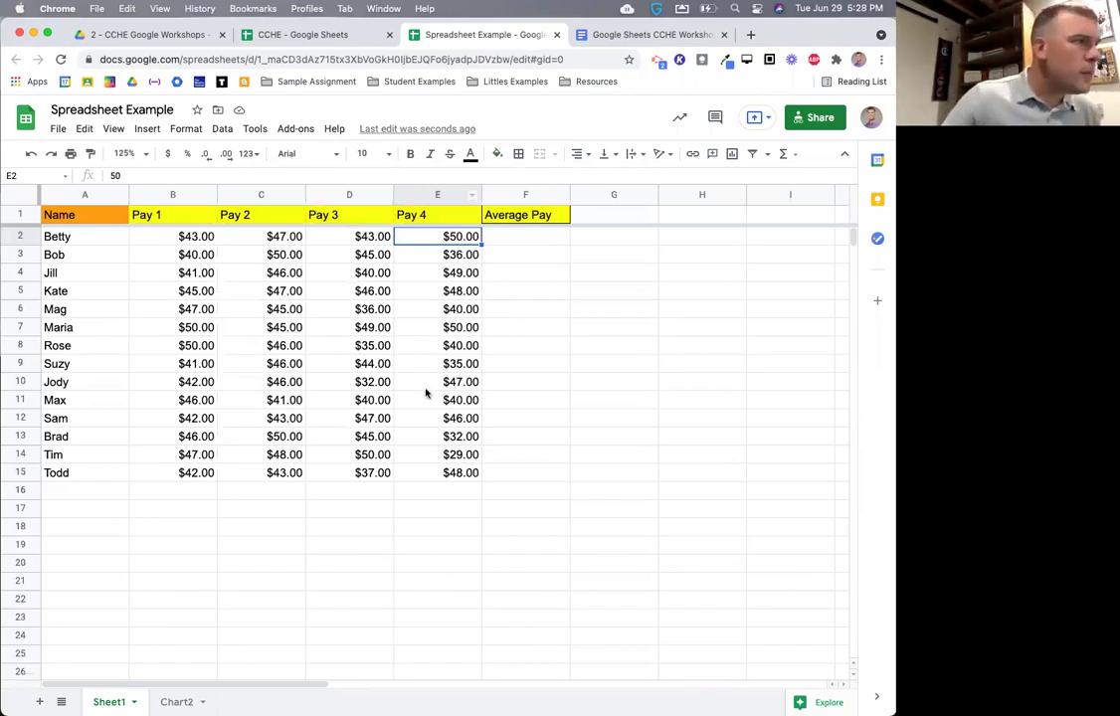
left_click(525, 245)
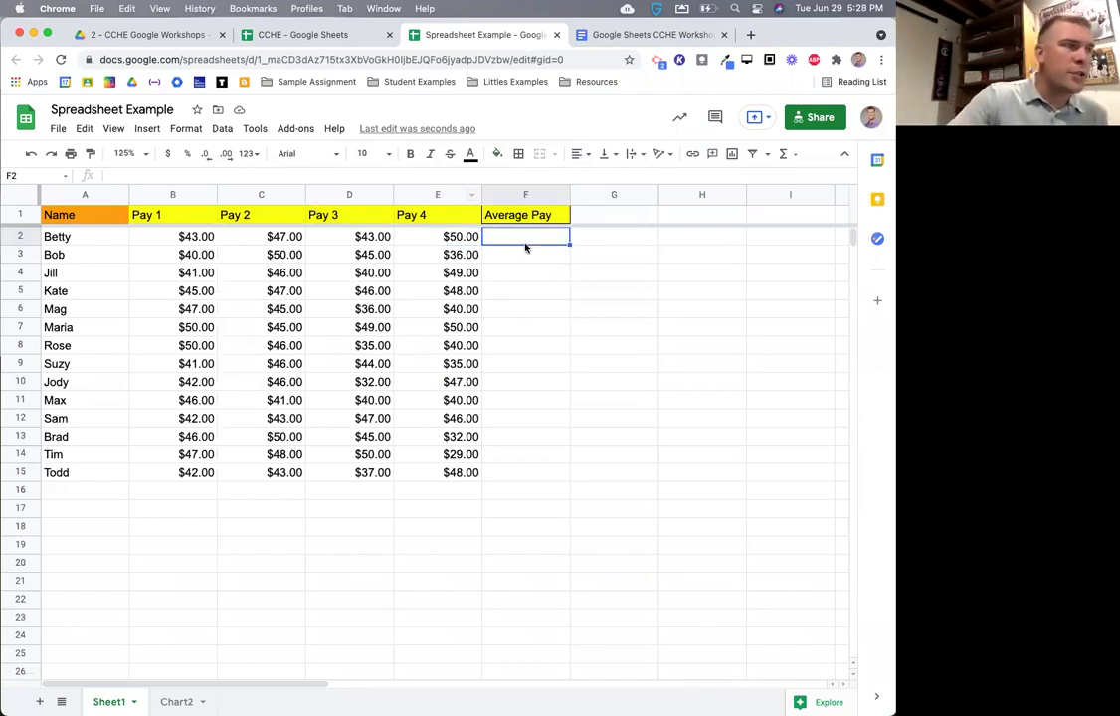
left_click(460, 241)
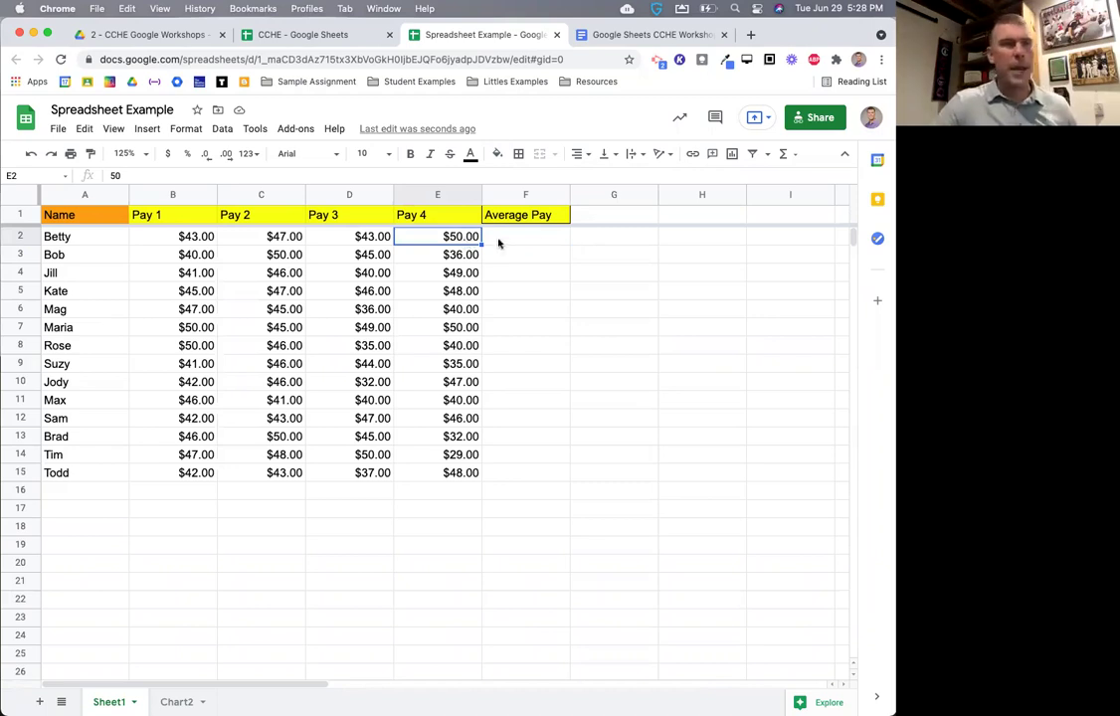
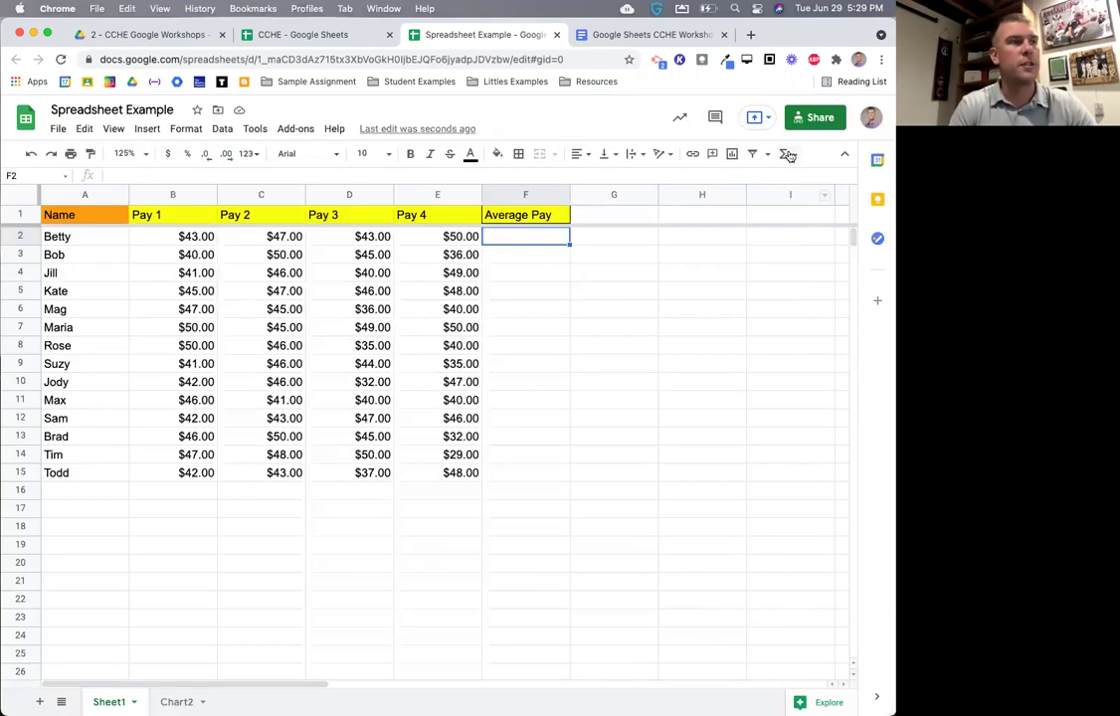
Step: Browse the list of available functions, then close it
left_click(793, 172)
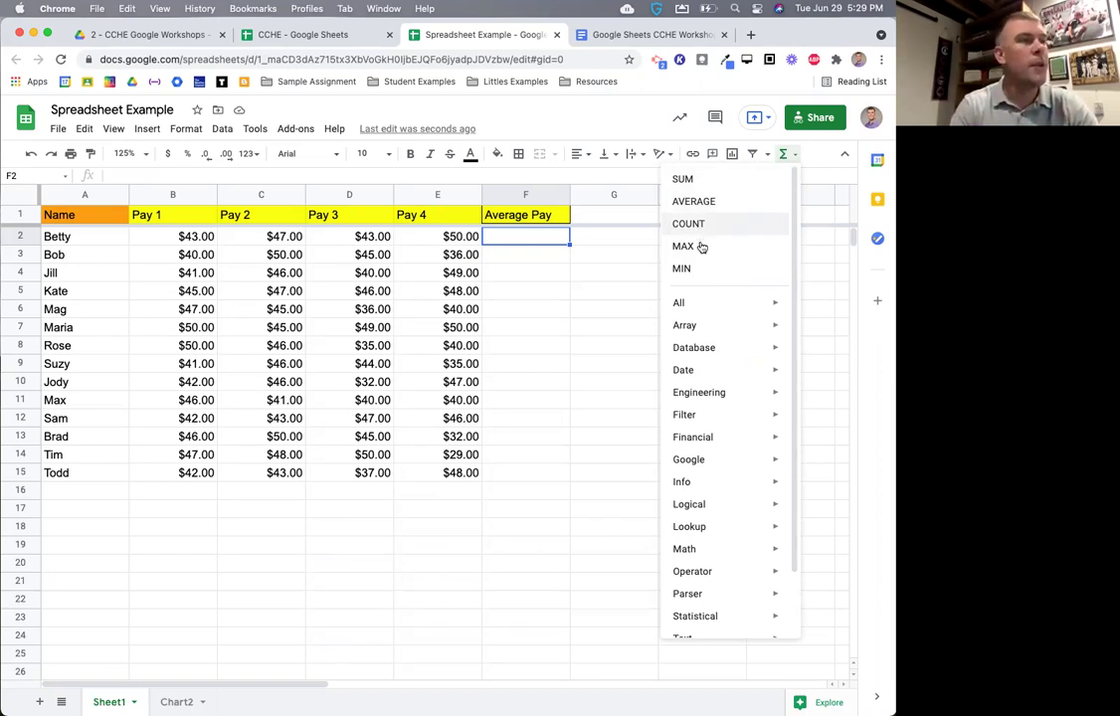
mouse_move(720, 330)
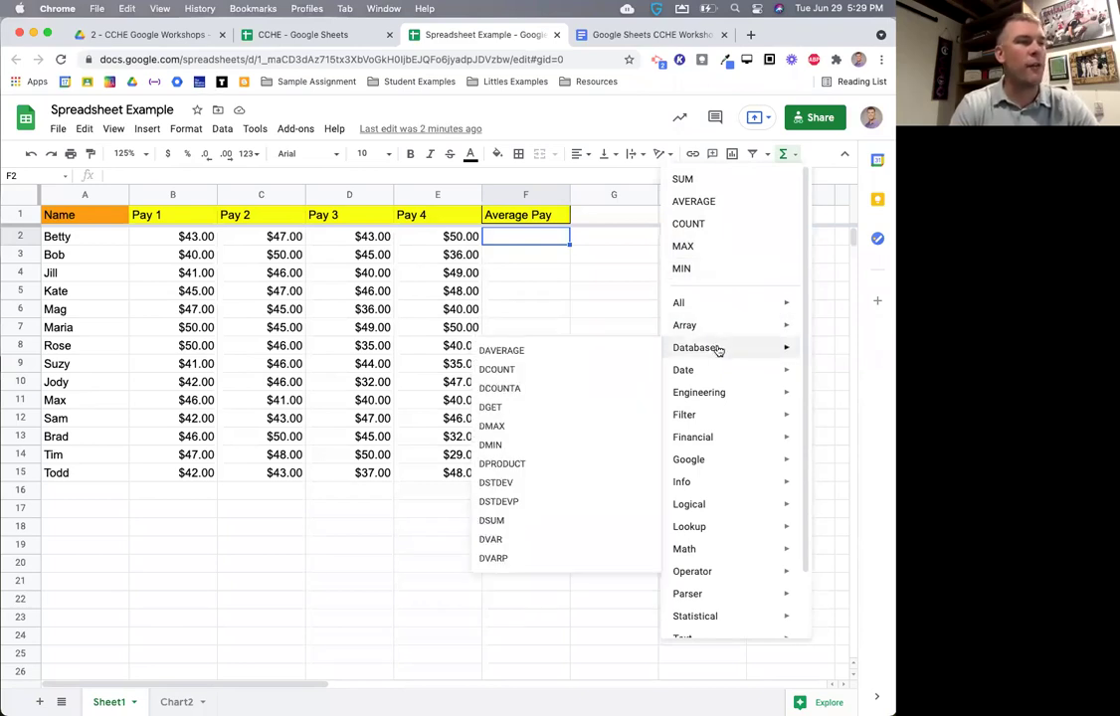
mouse_move(724, 396)
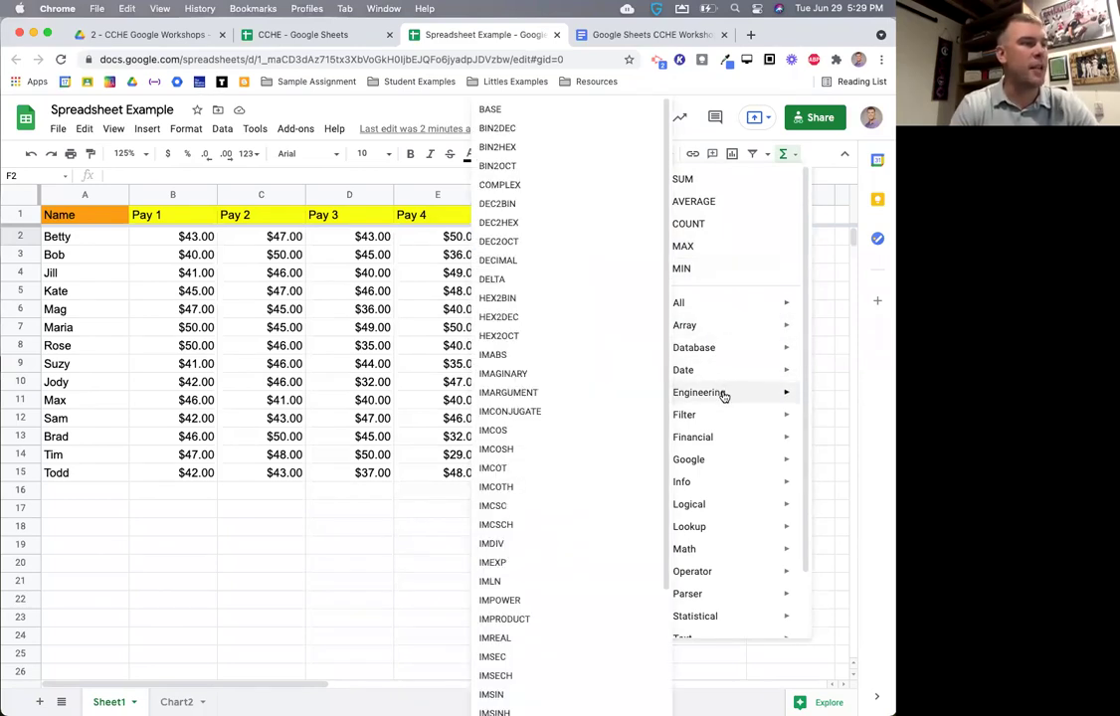
scroll(723, 395, "down", 3)
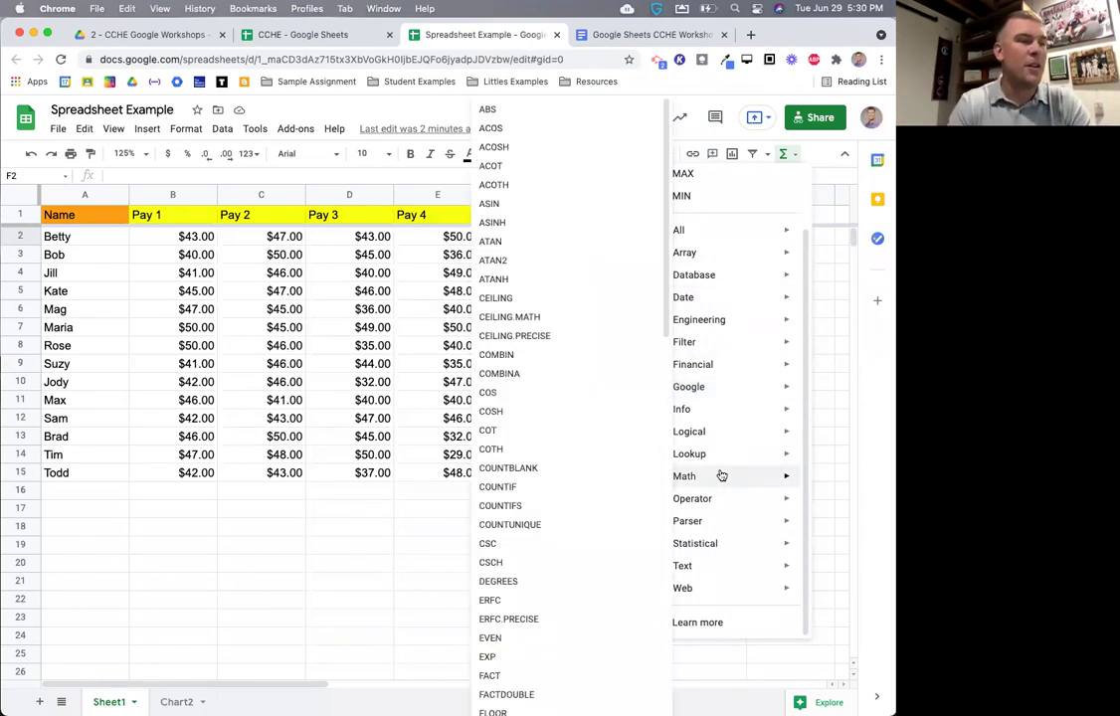
mouse_move(708, 585)
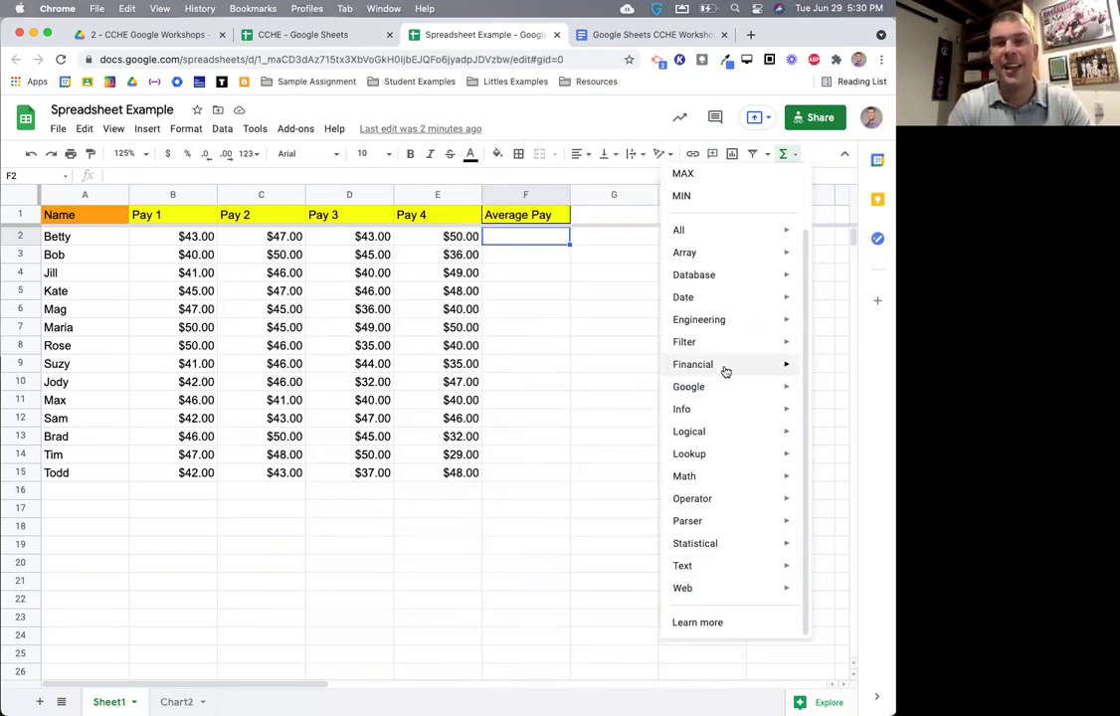
scroll(739, 439, "up", 3)
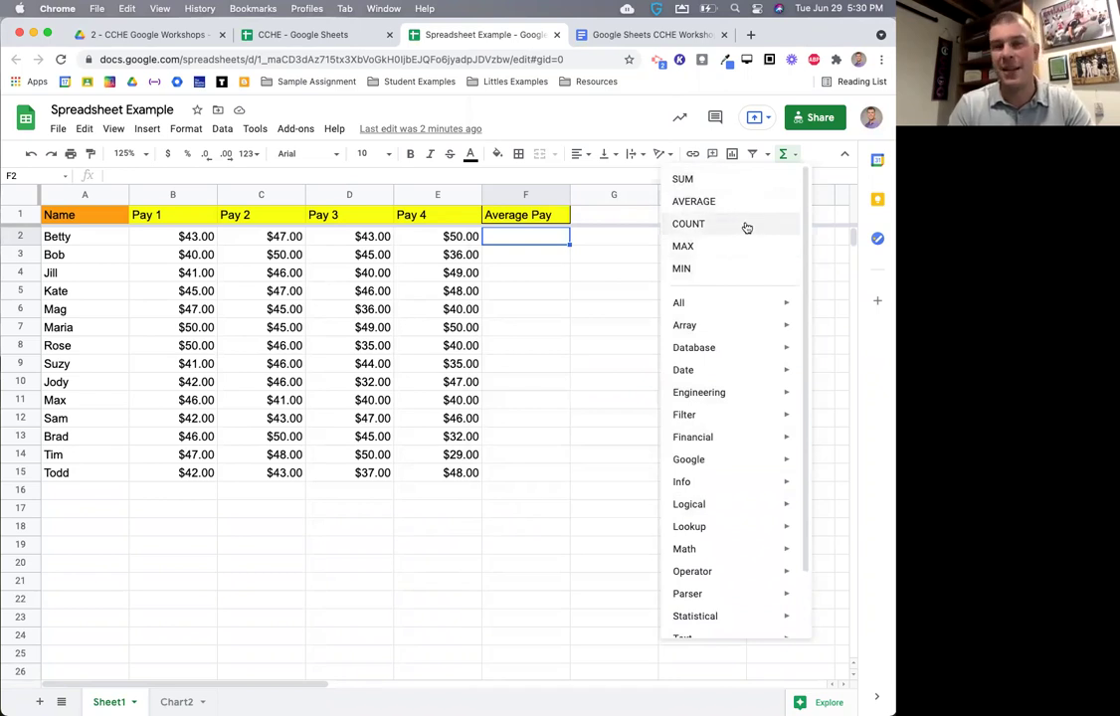
left_click(511, 238)
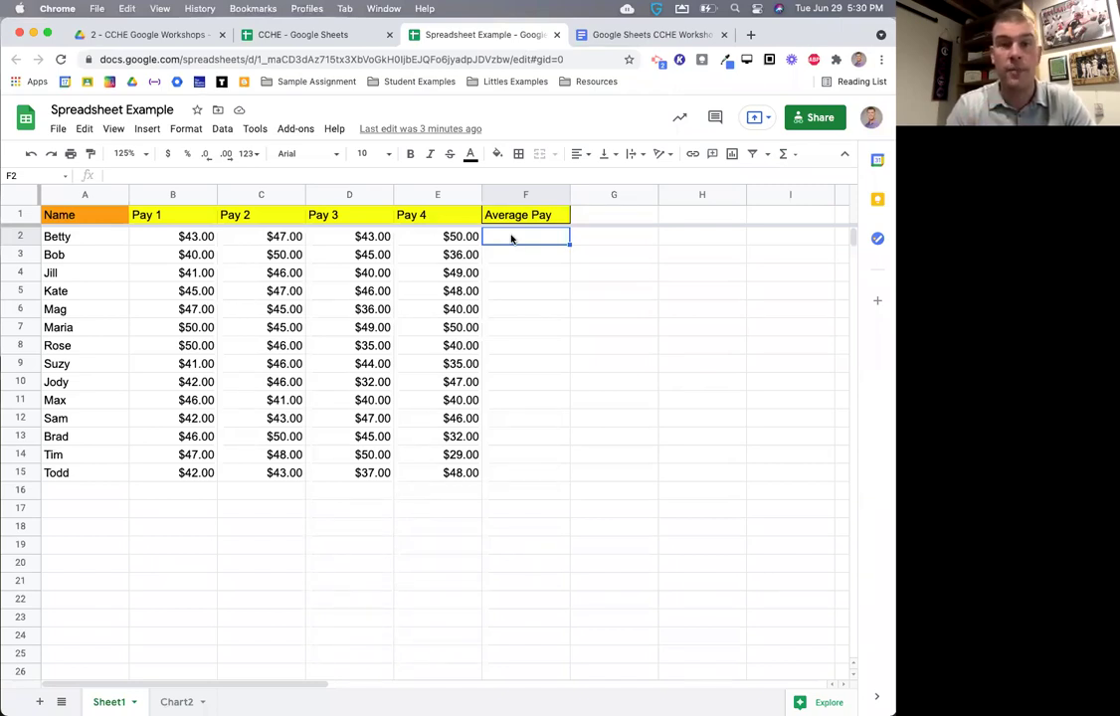
Step: Accept the suggested =AVERAGE(B2:E2) in F2 and fill it down, then undo both
type("=")
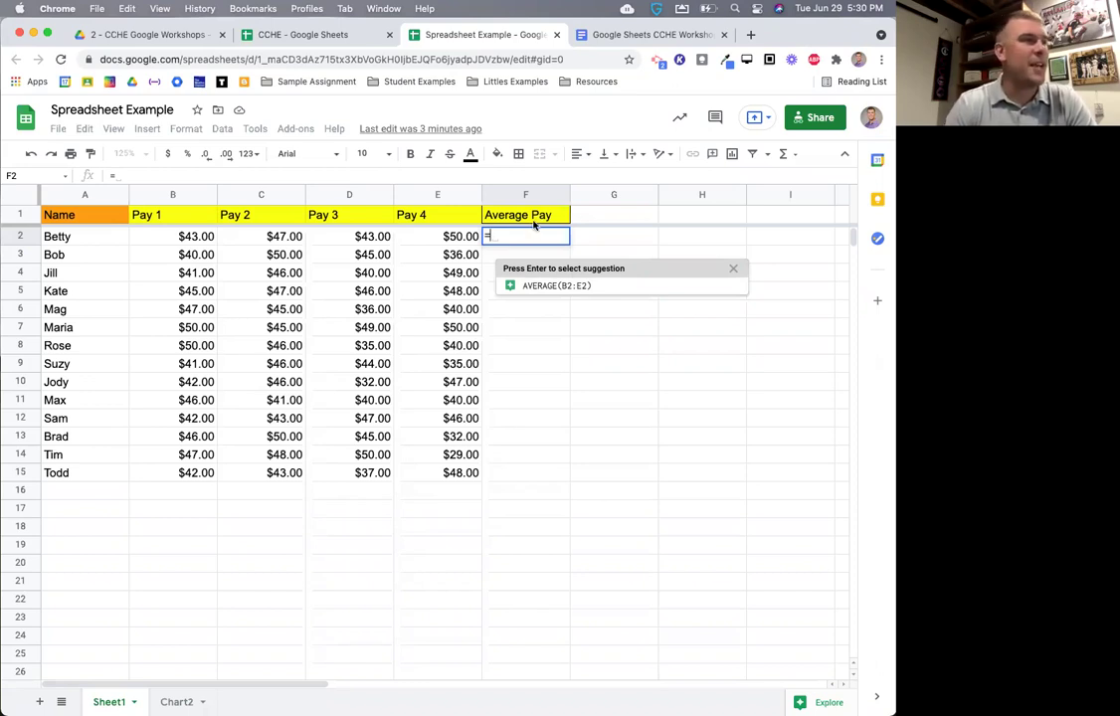
mouse_move(572, 287)
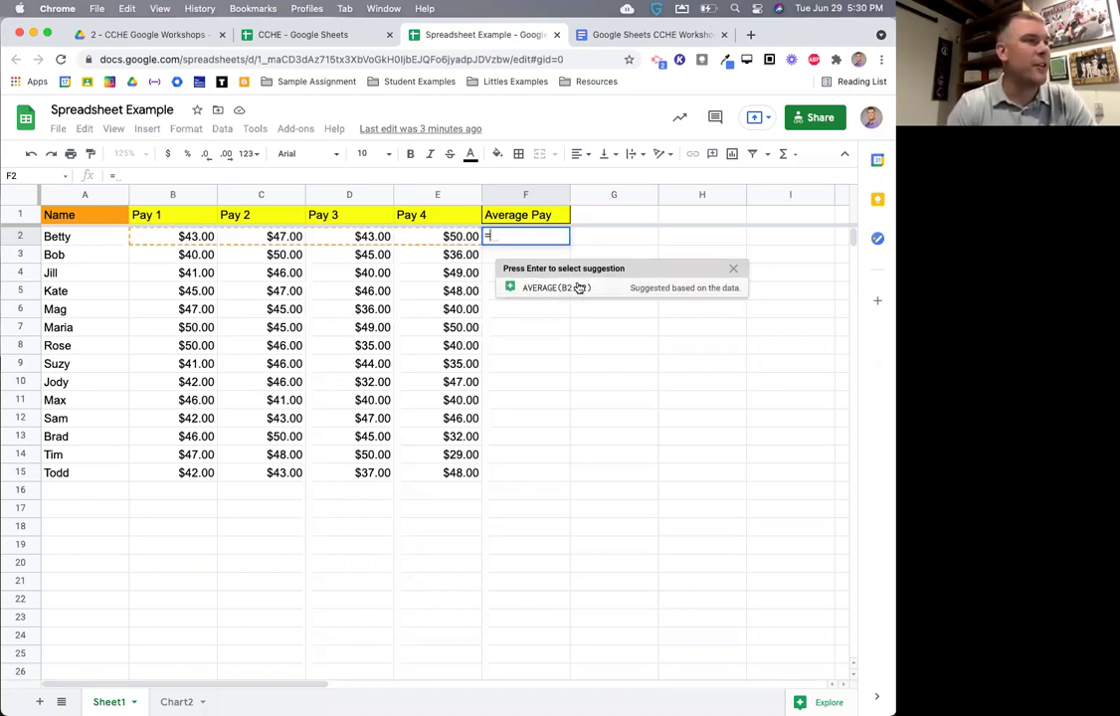
scroll(580, 287, "up", 5)
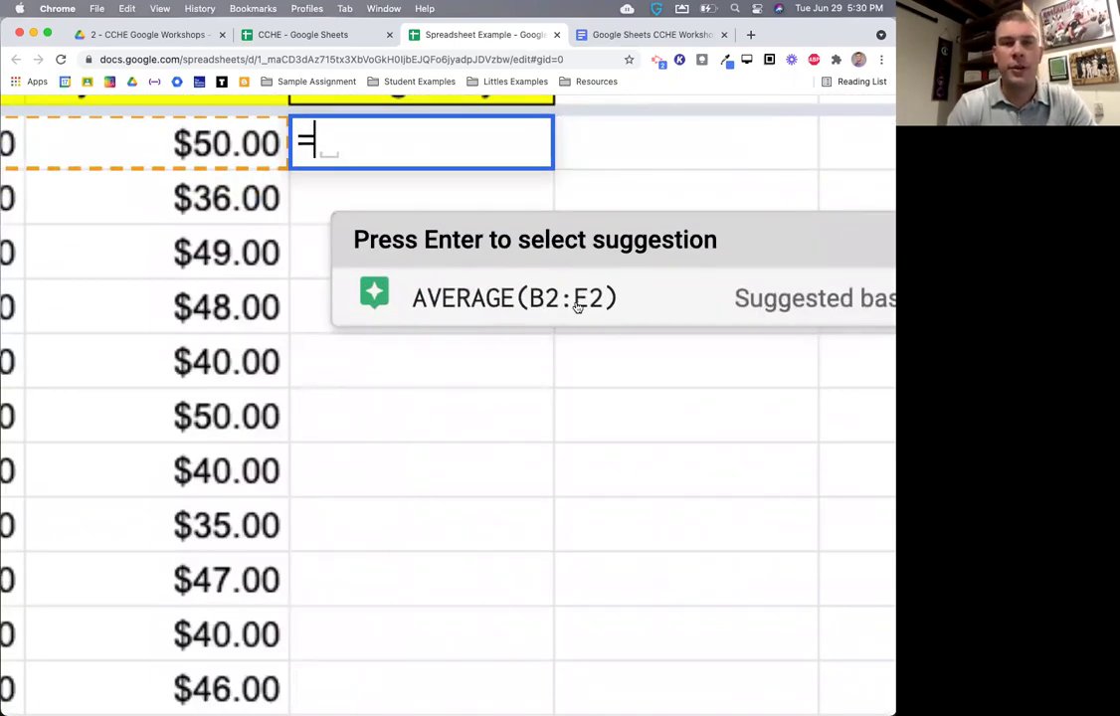
scroll(576, 307, "down", 5)
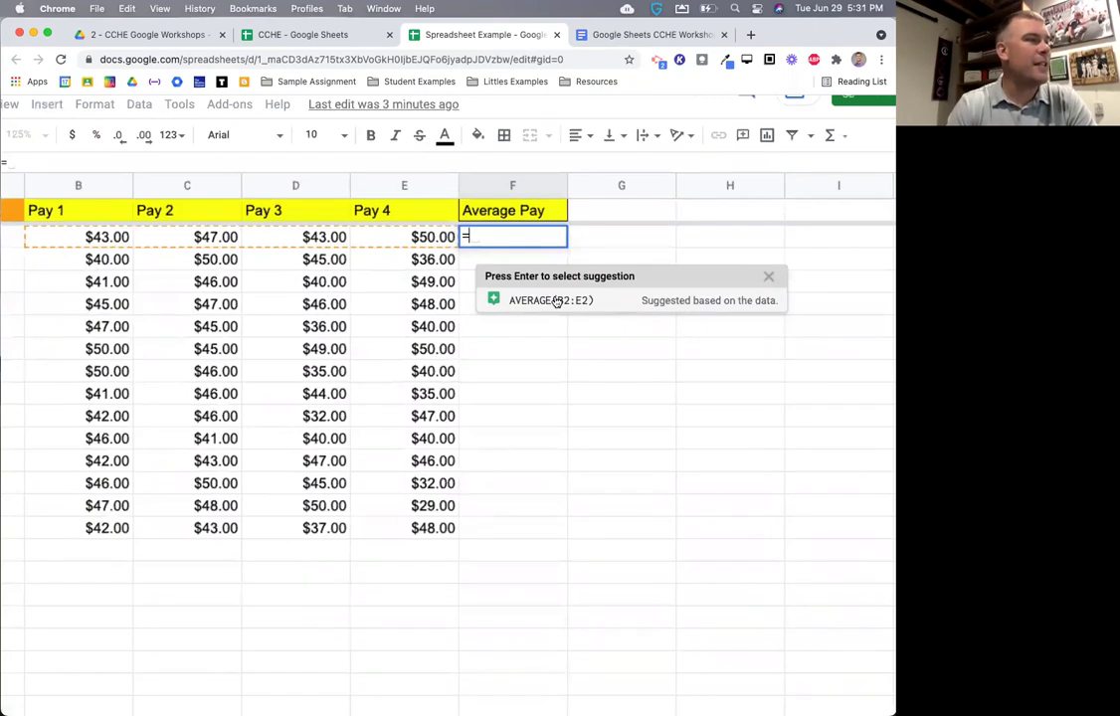
scroll(557, 301, "down", 2)
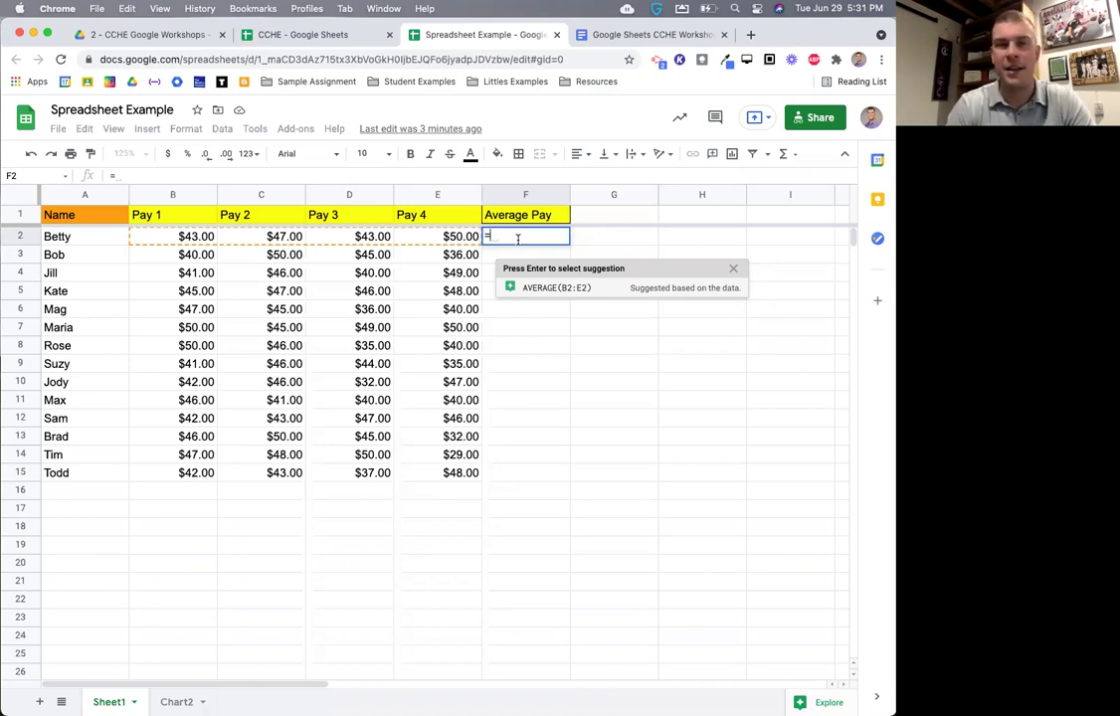
key("Return")
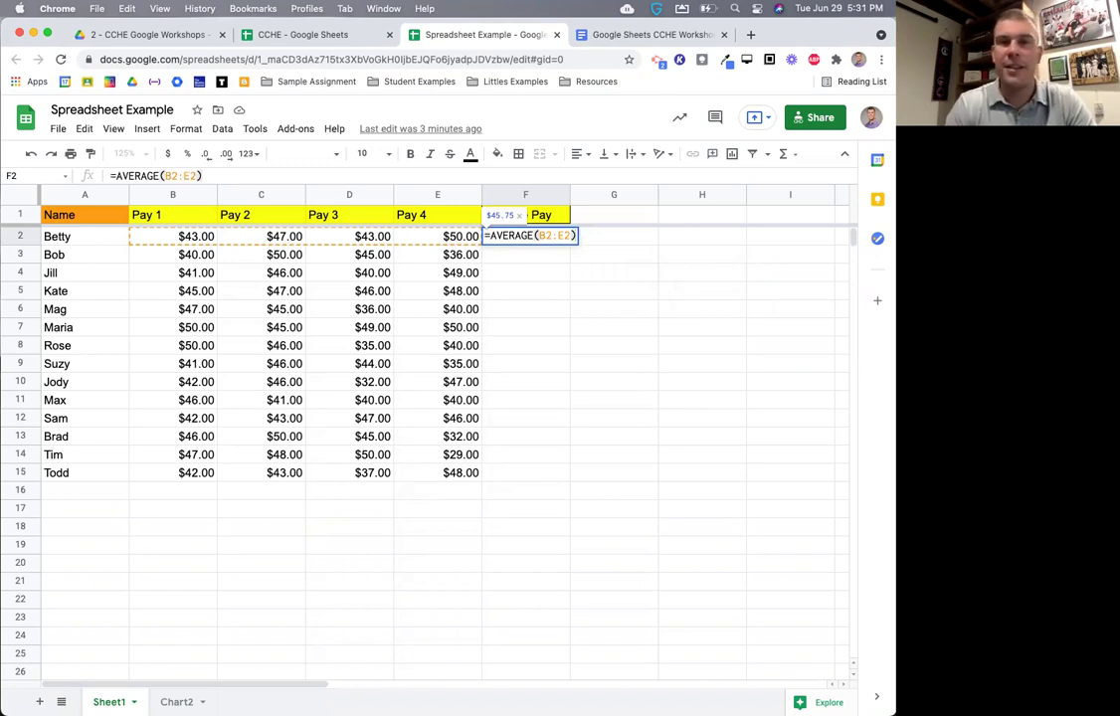
key("Return")
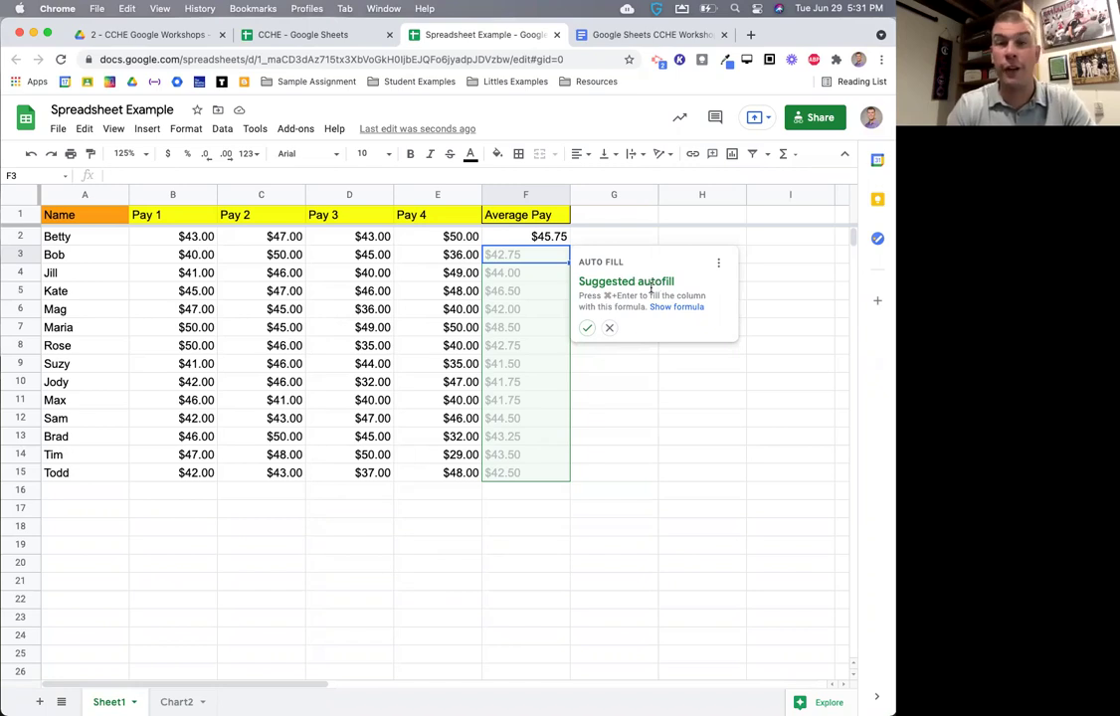
left_click(588, 328)
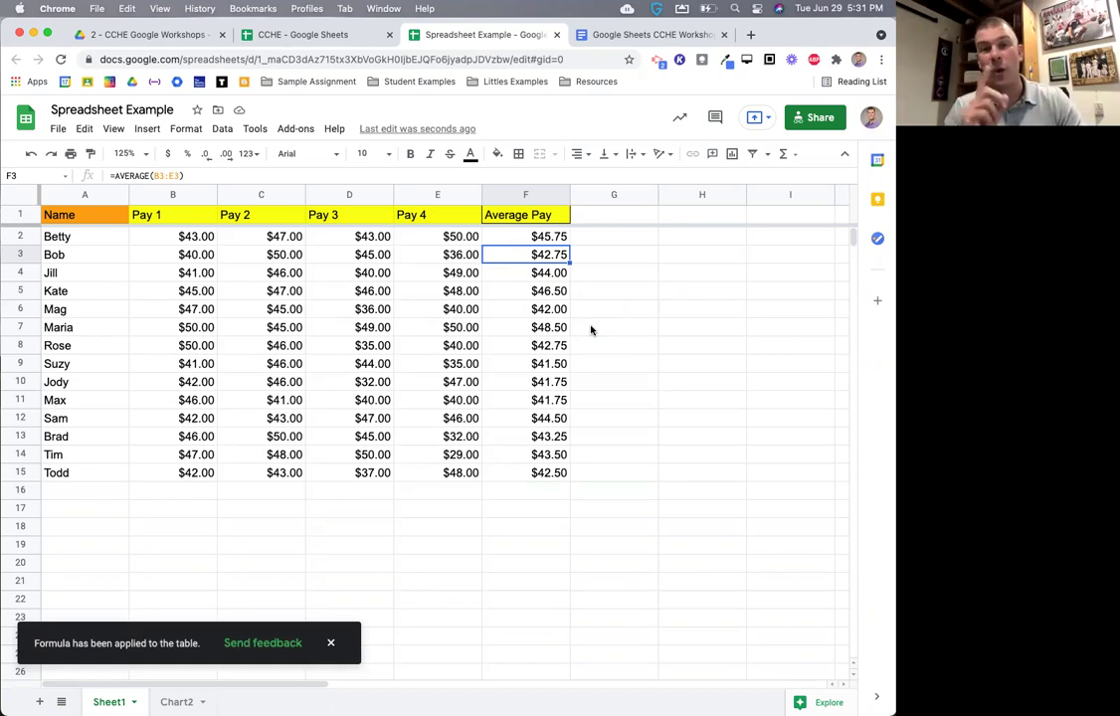
key("super+z")
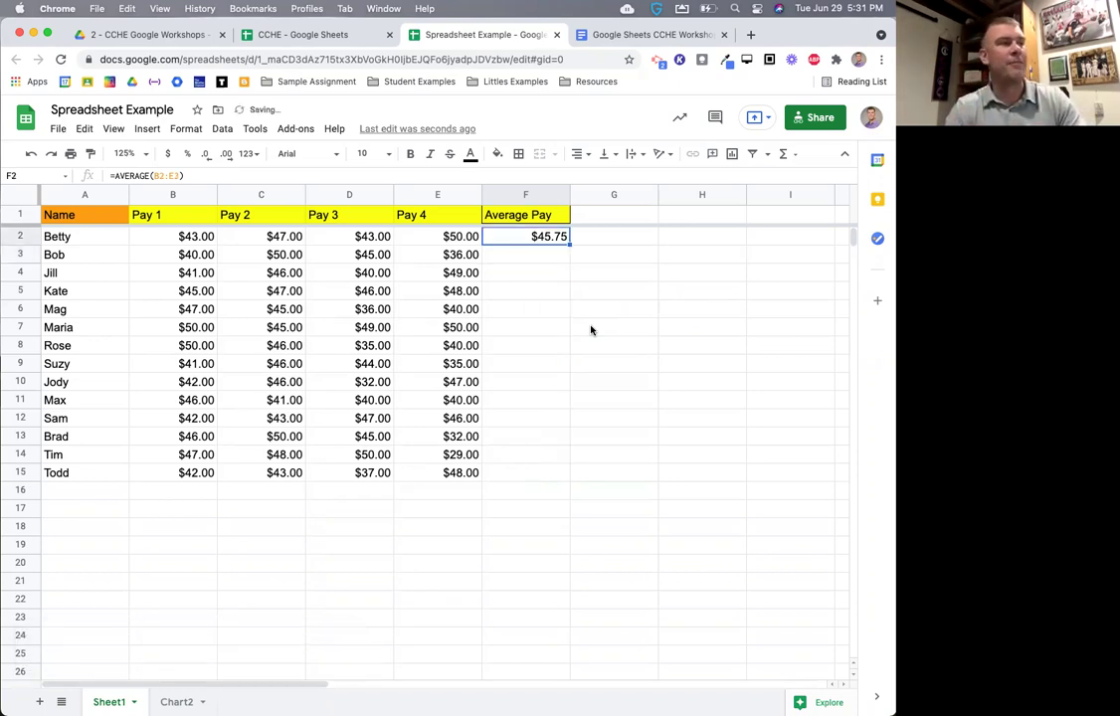
key("super+z")
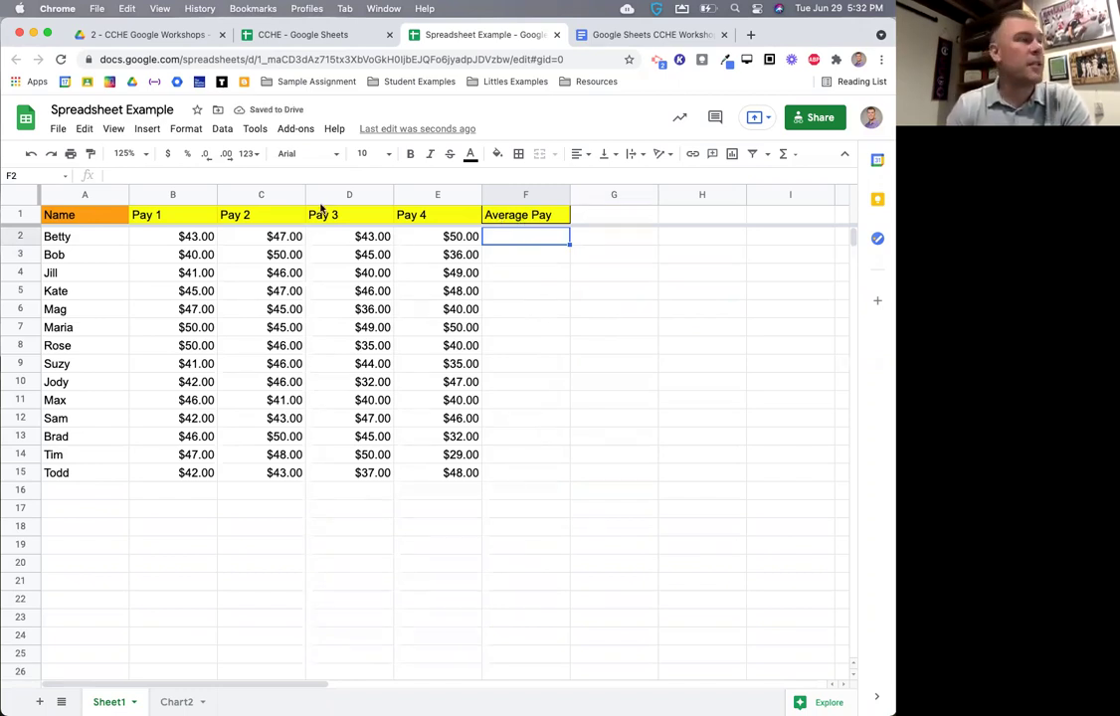
Step: Rename the F1 header to 'Pay', try referencing it in a formula, then clear it
left_click(506, 218)
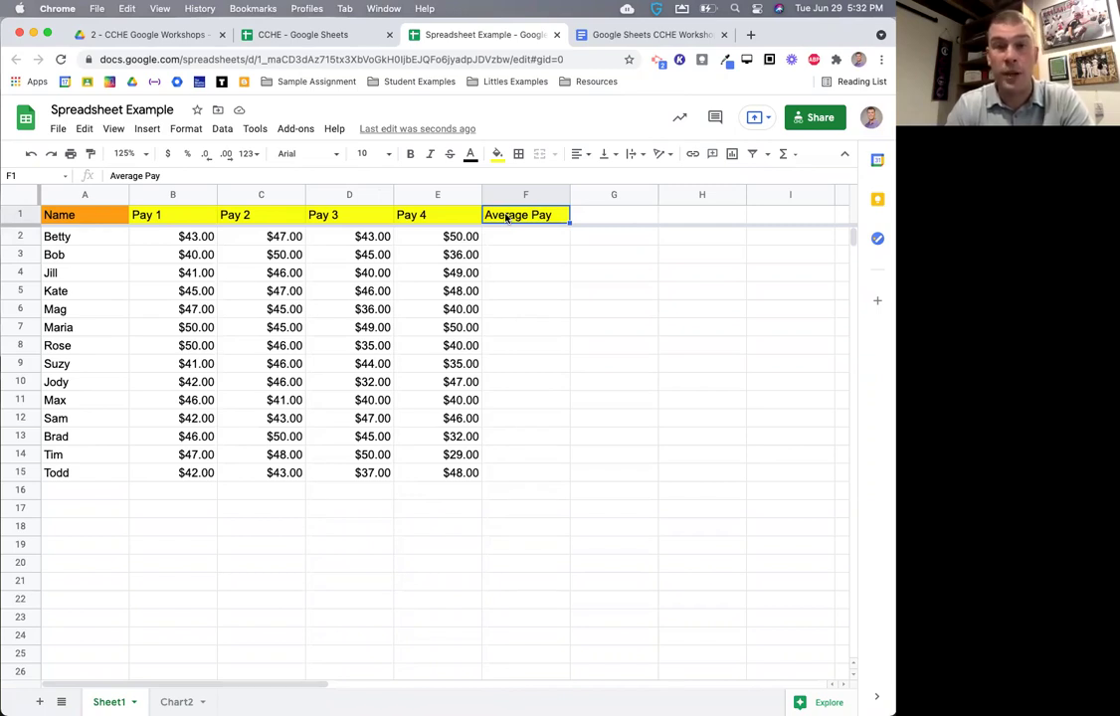
double_click(506, 218)
key("super+a")
type("Pay")
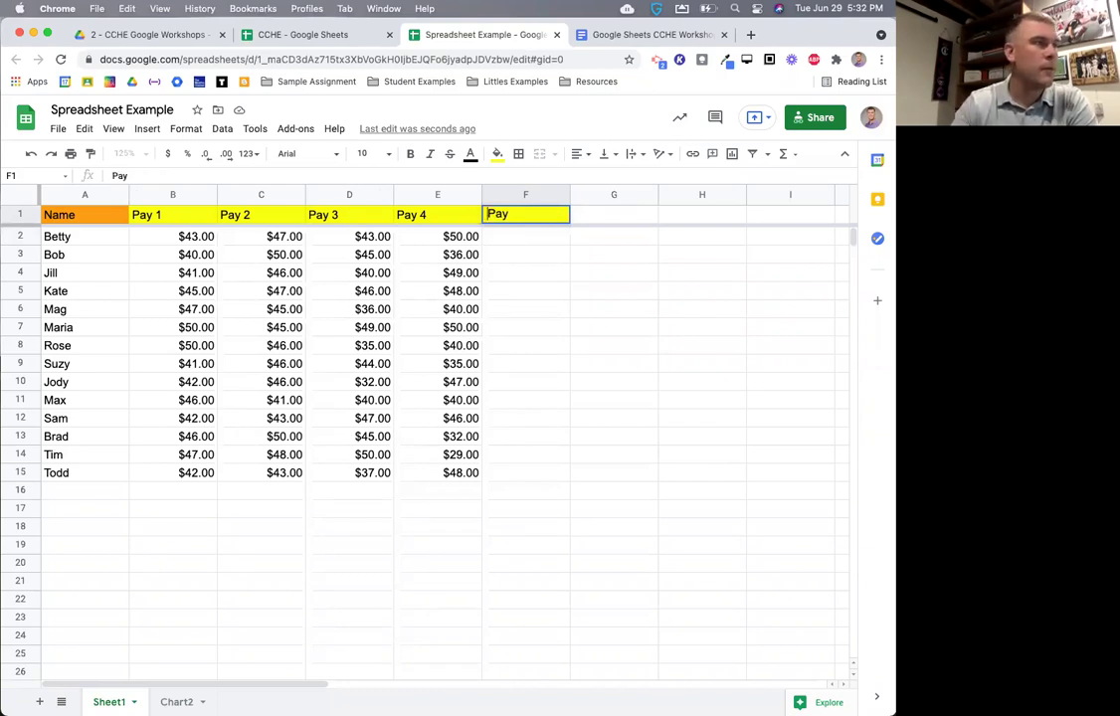
key("Return")
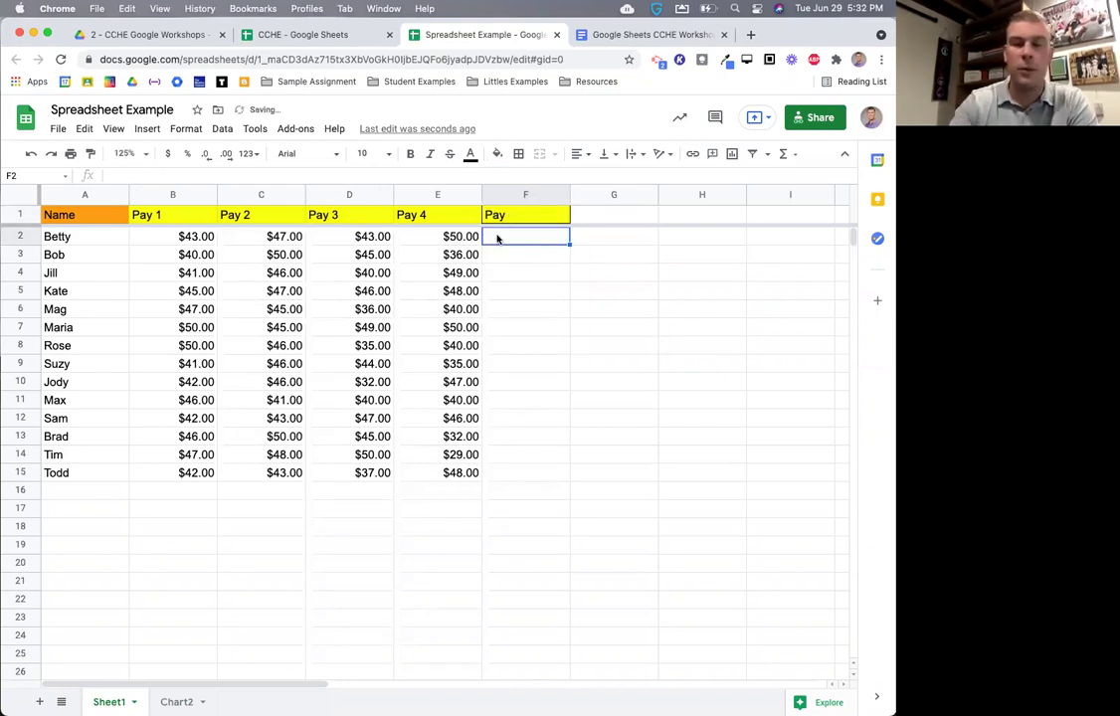
type("=")
left_click(509, 218)
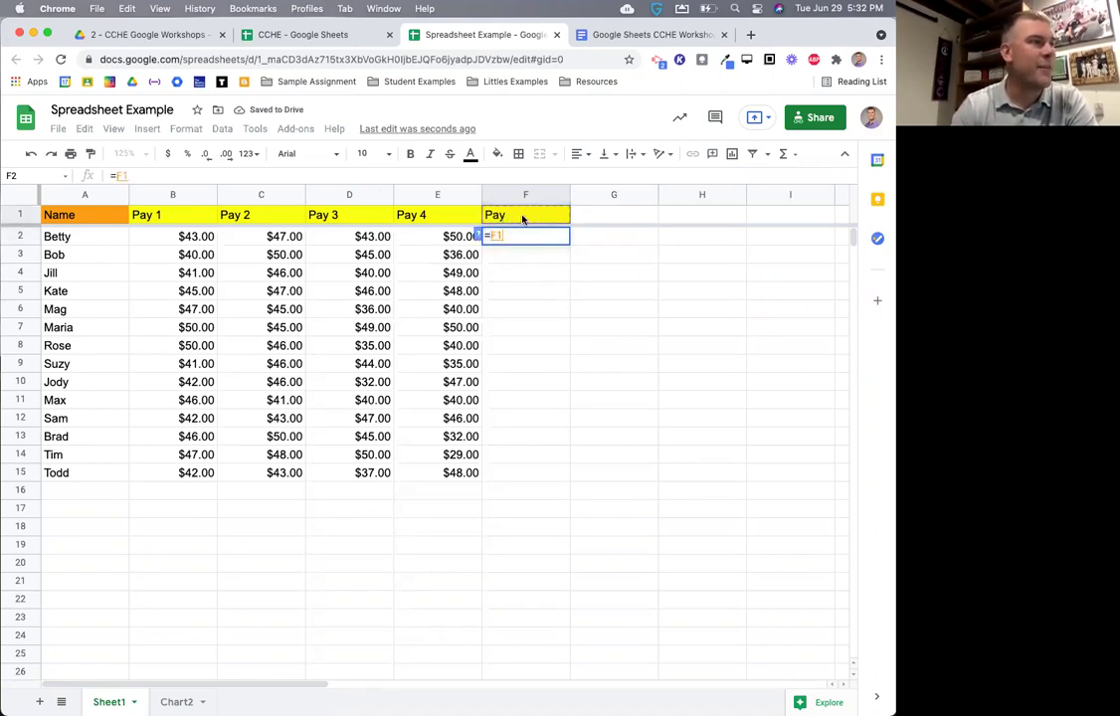
left_click(583, 243)
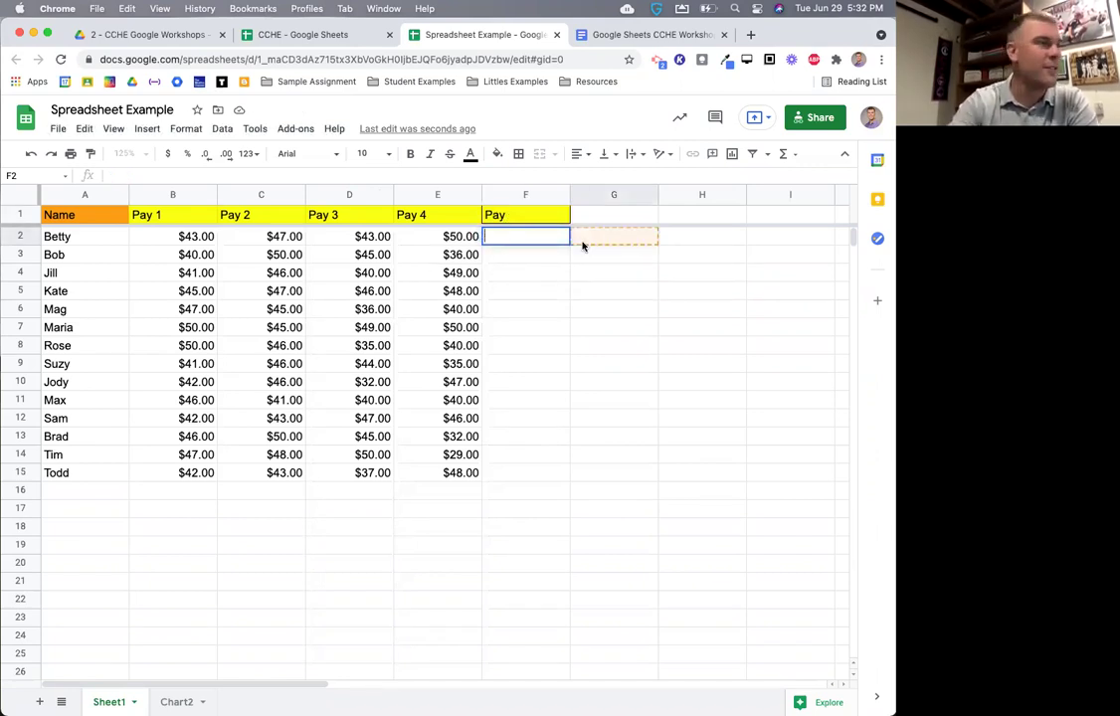
left_click(518, 220)
key("Delete")
Step: Abandon the started F2 formula and restore the header as 'Average Pay'
left_click(522, 241)
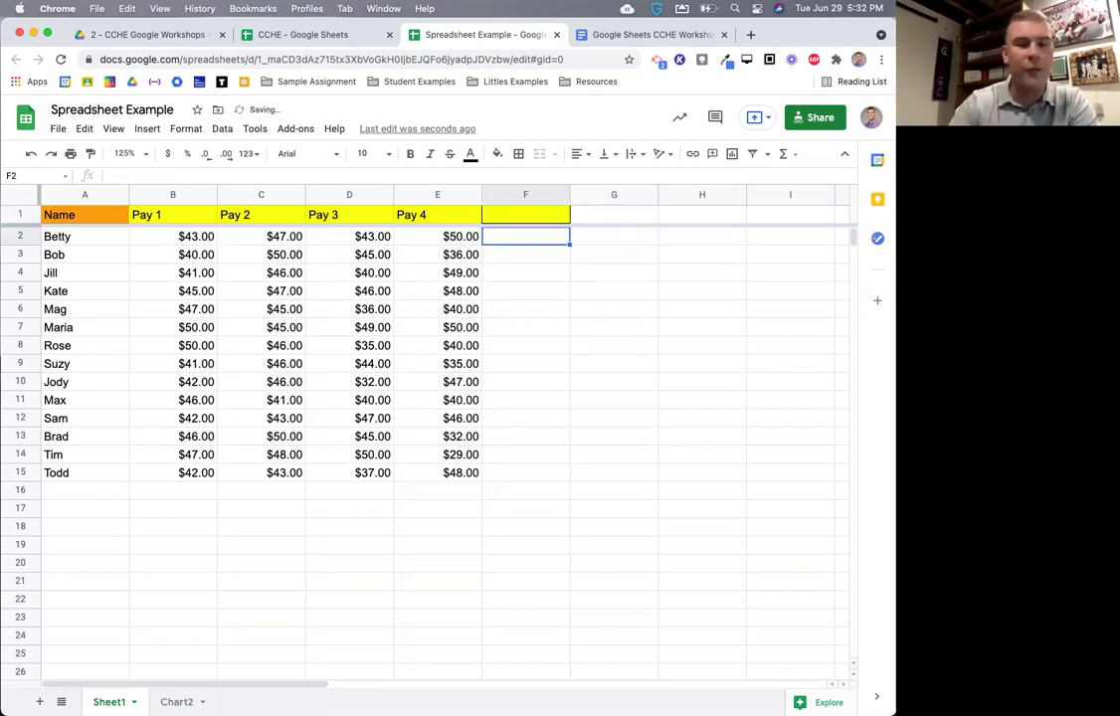
type("=")
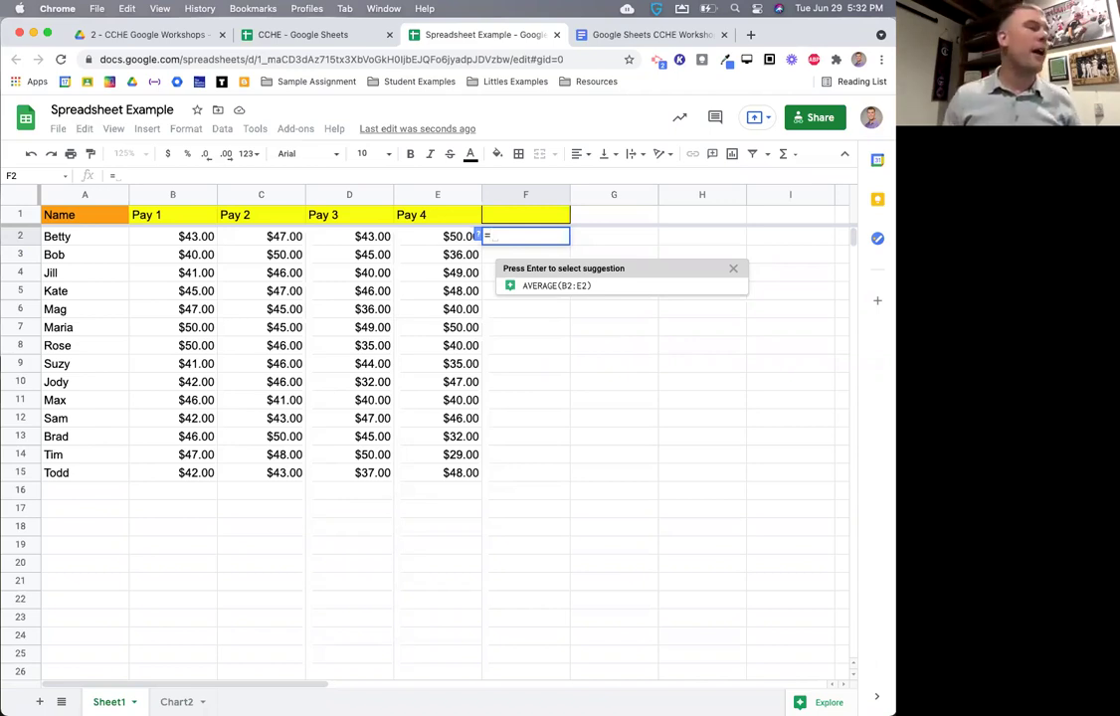
key("BackSpace")
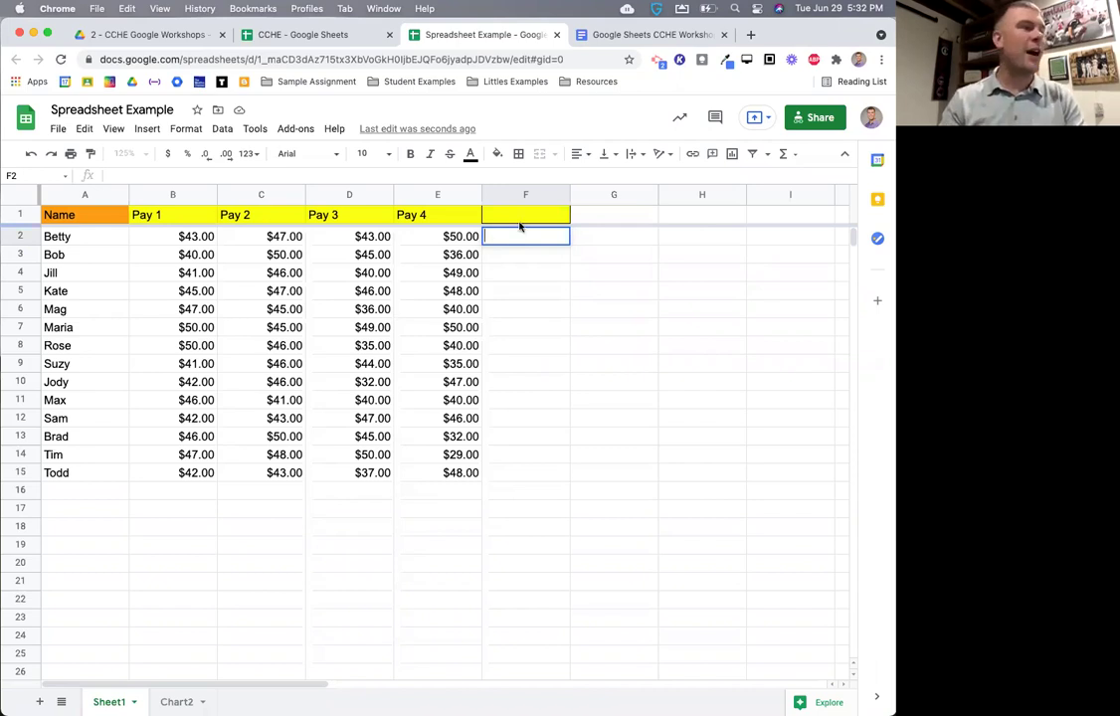
type("=")
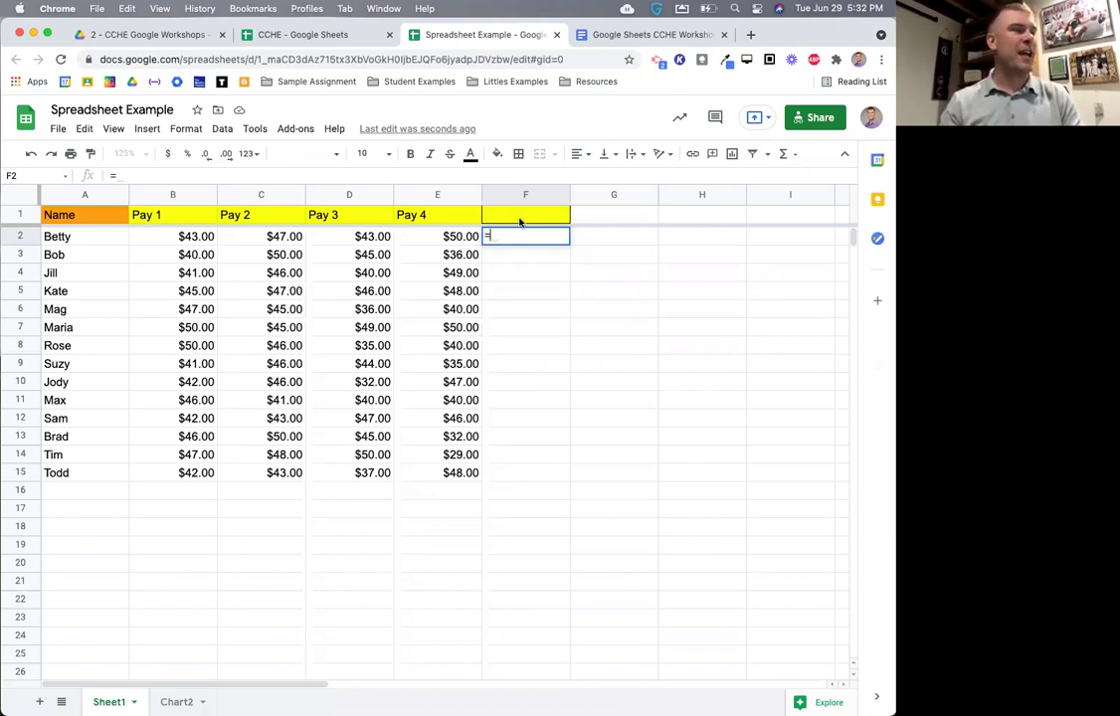
left_click(519, 218)
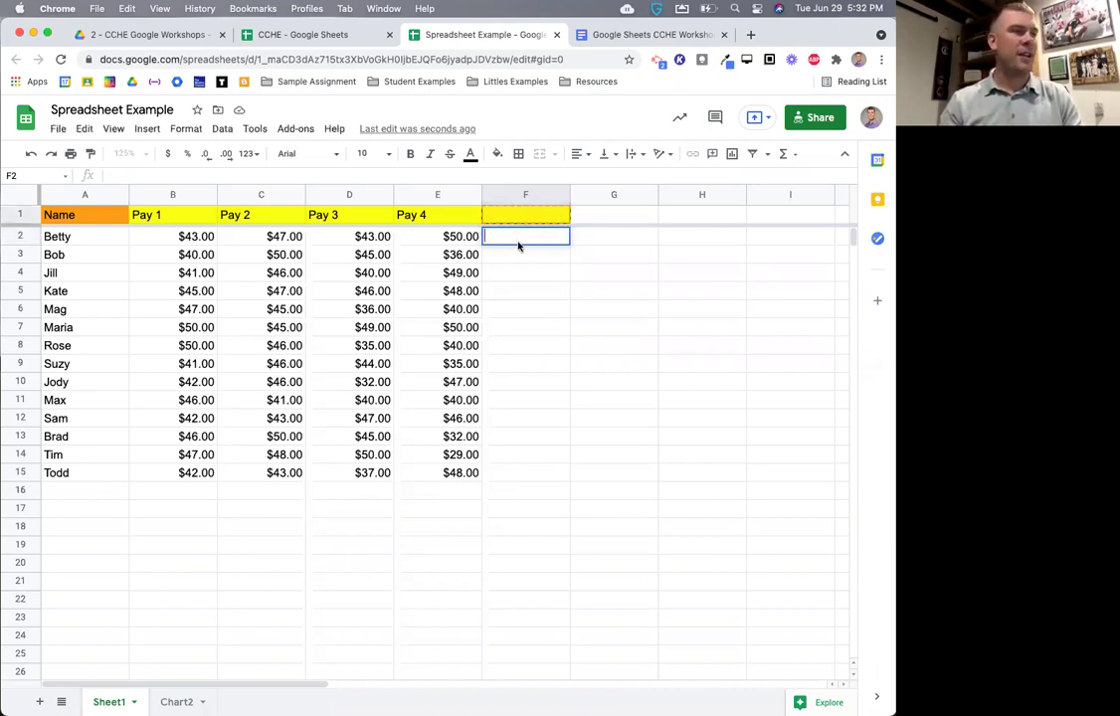
key("Escape")
key("super+z")
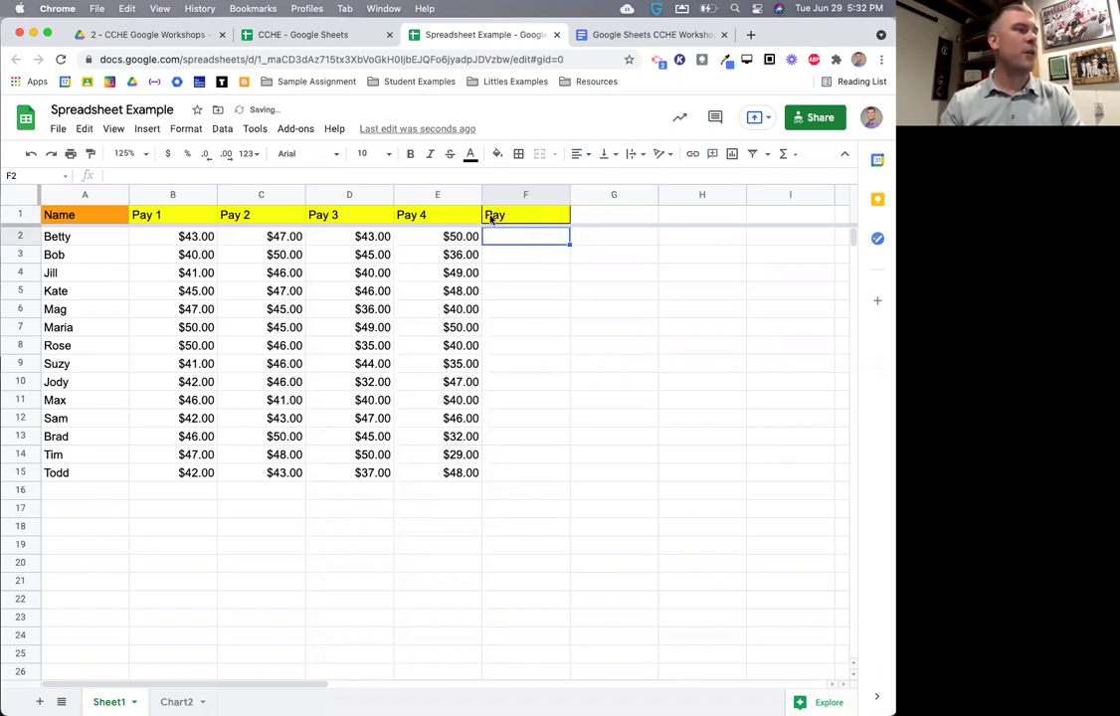
double_click(488, 215)
type("Average")
key("Return")
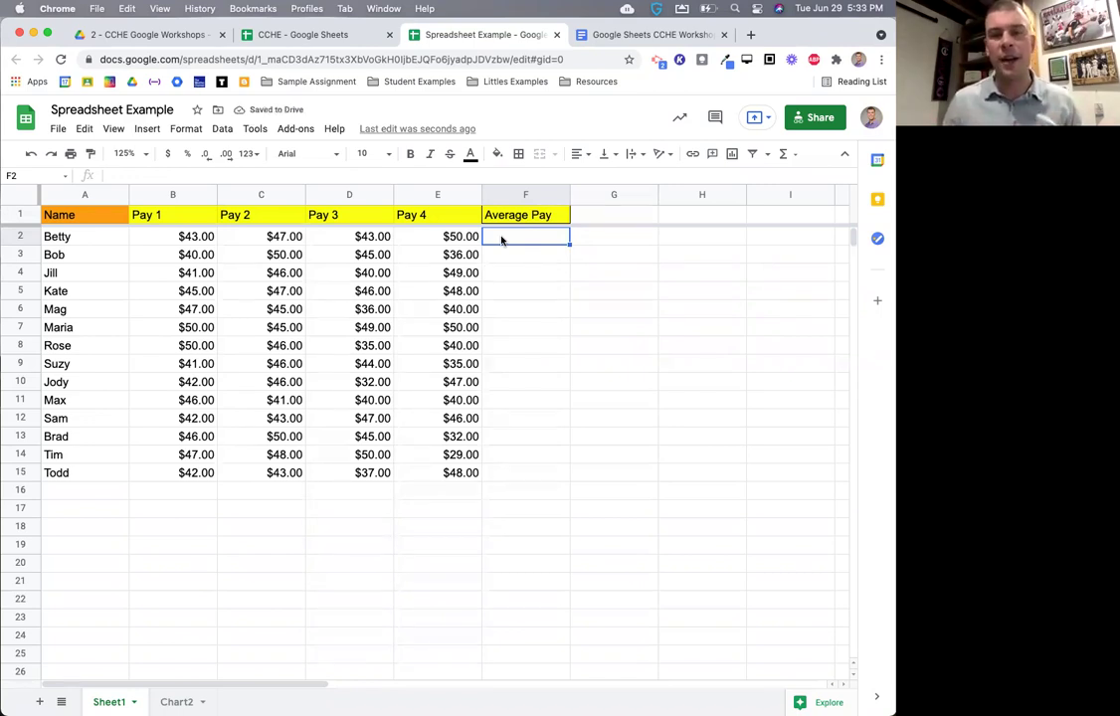
Step: Enter =AVERAGE(B2:E2) in F2 using the AVERAGE autocomplete suggestion
type("=")
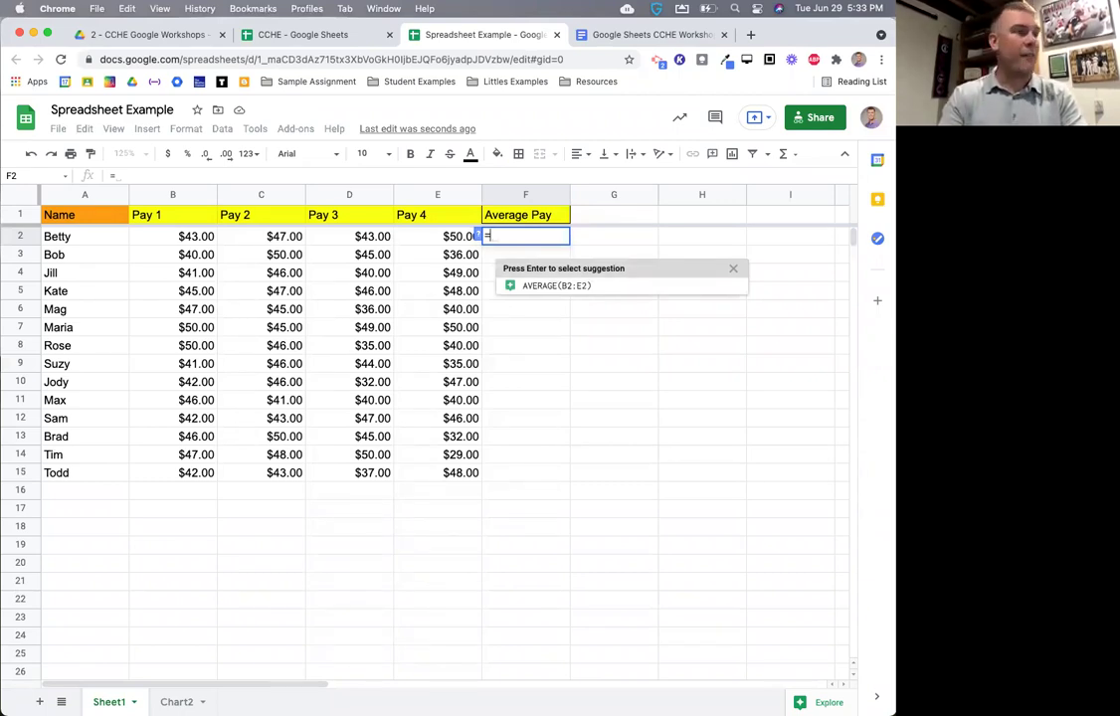
type("average")
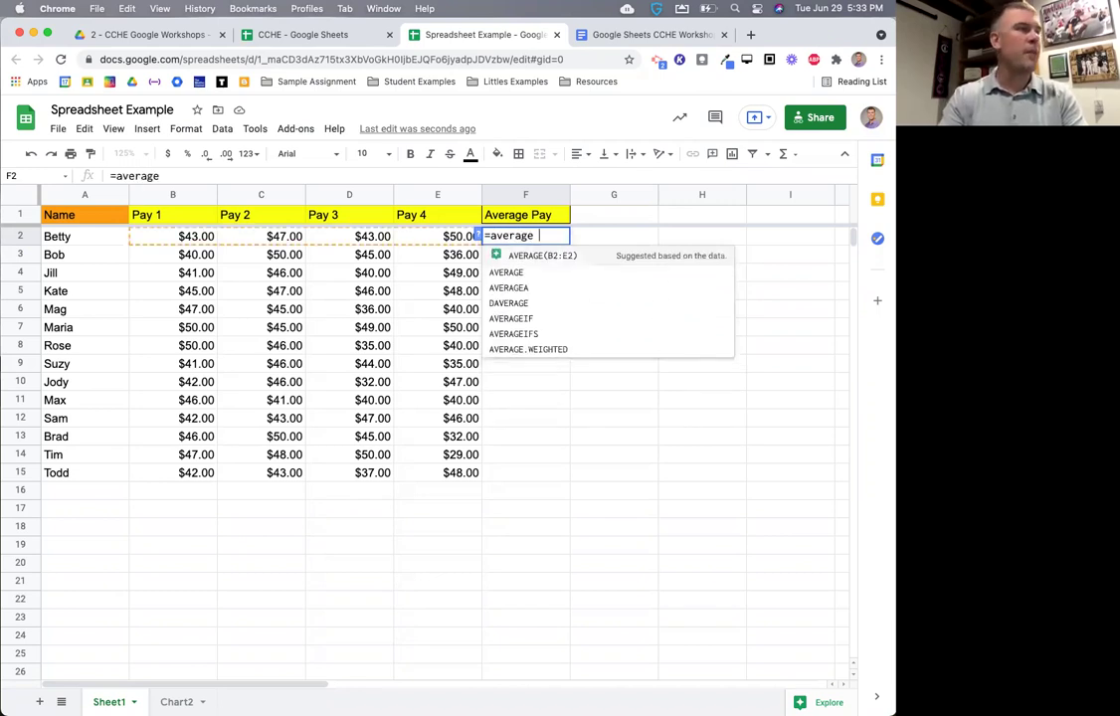
key("BackSpace")
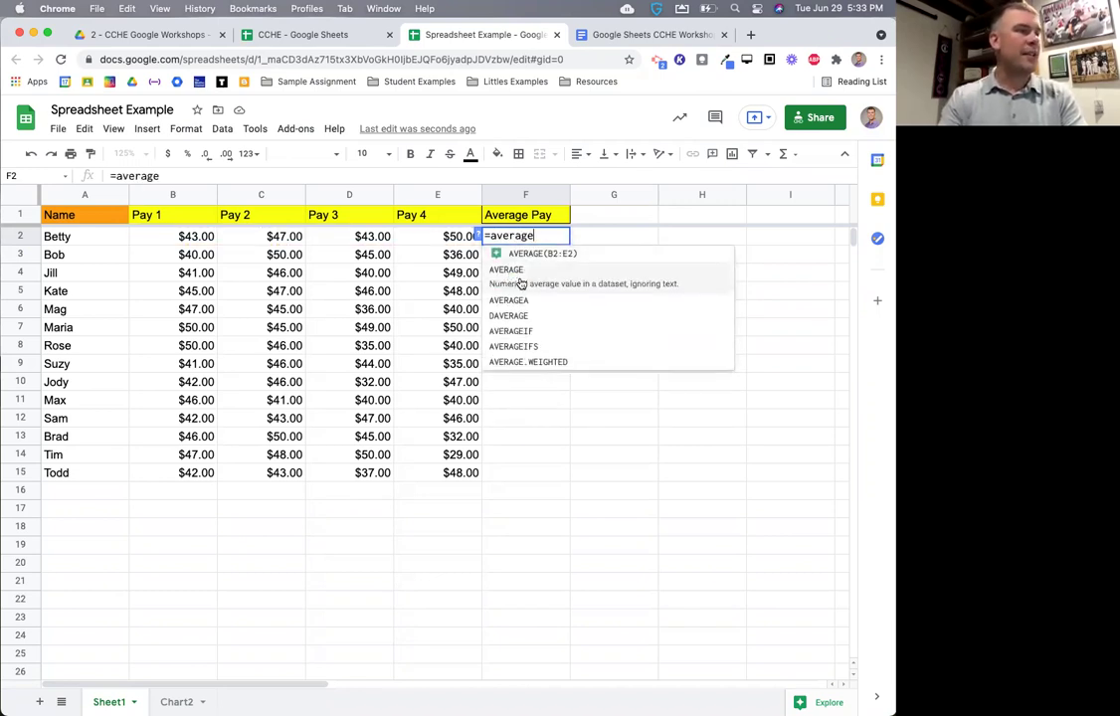
left_click(519, 285)
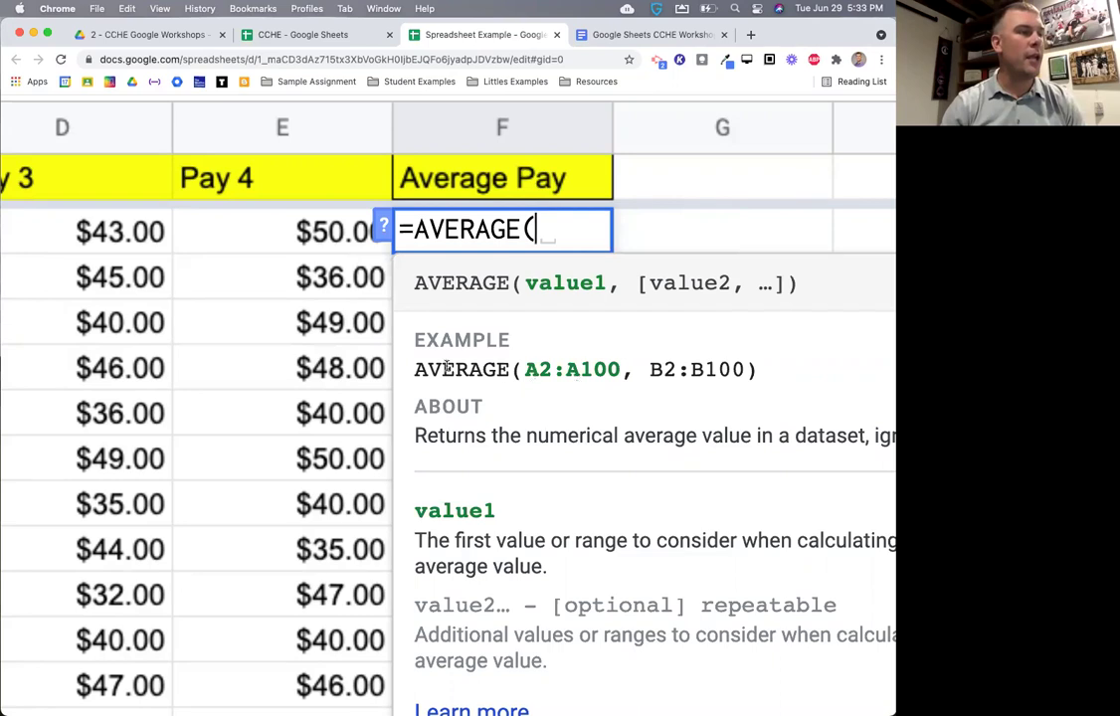
mouse_move(545, 232)
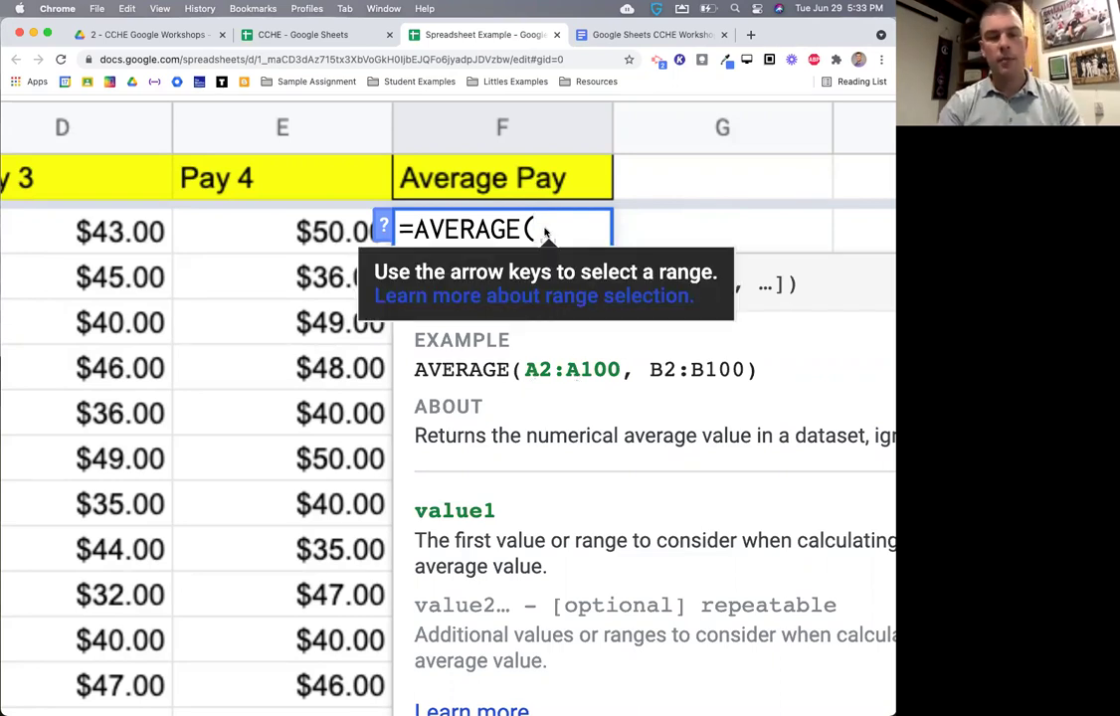
type("B")
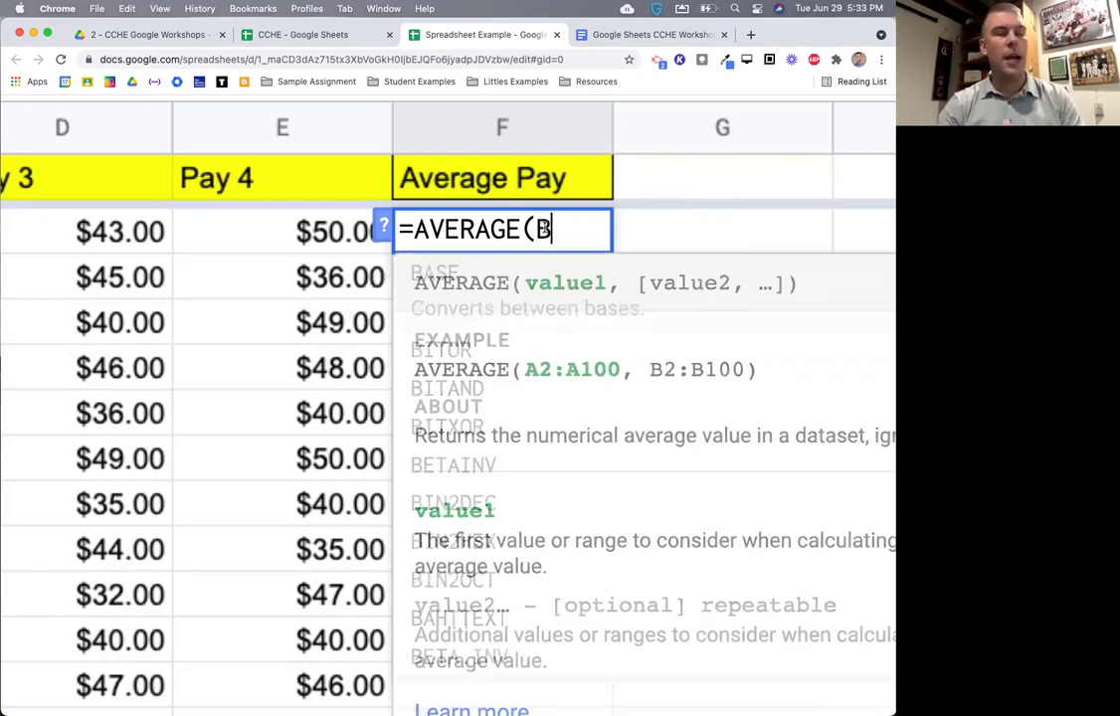
type("2")
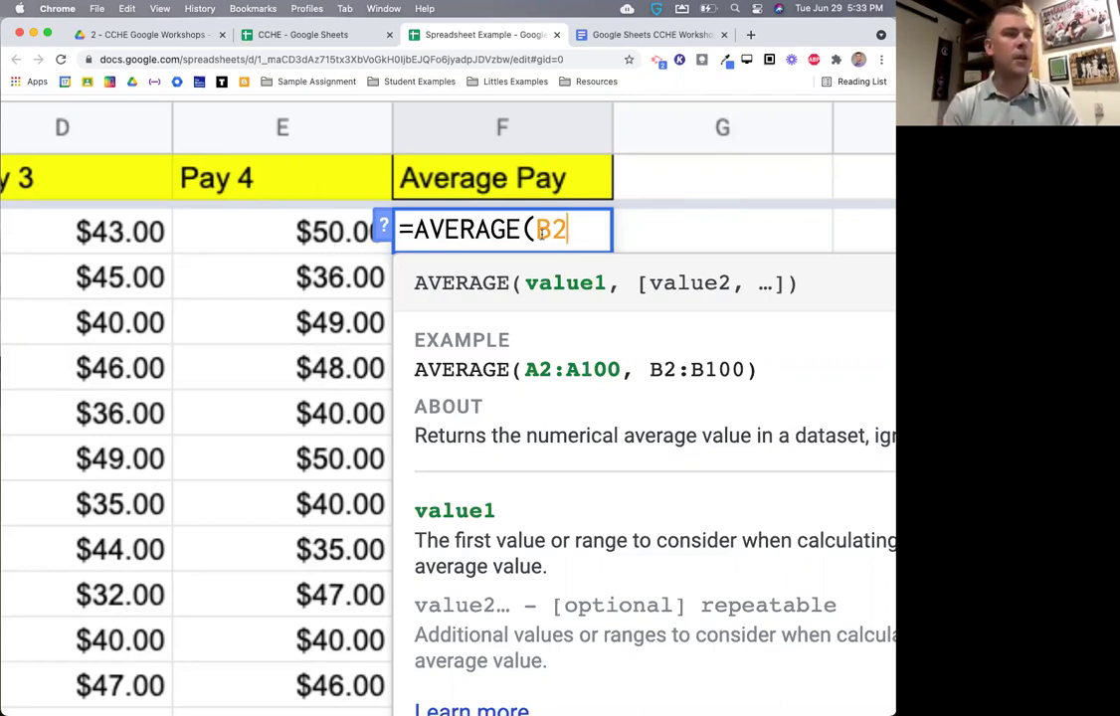
type("-")
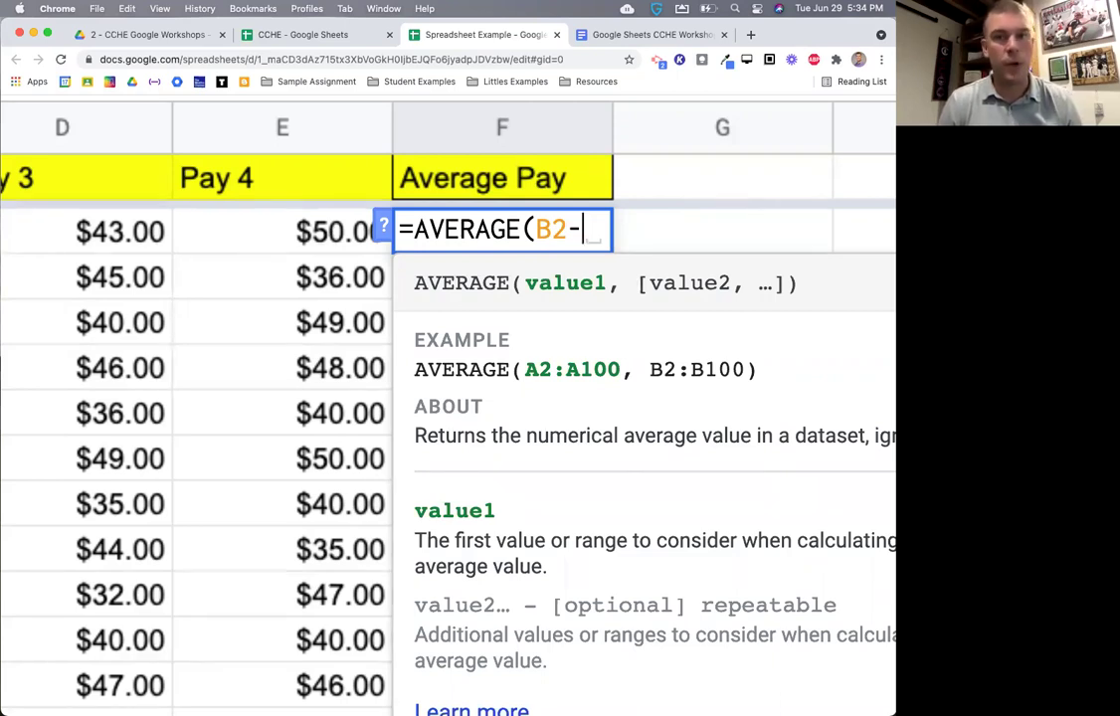
key("BackSpace")
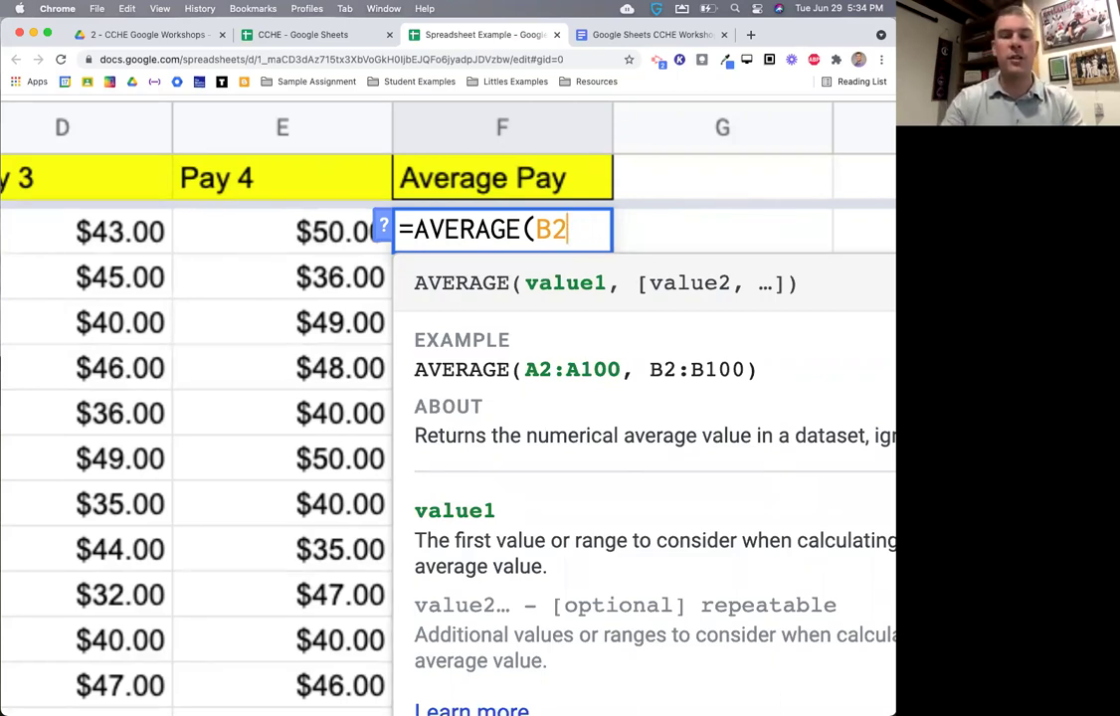
type(":")
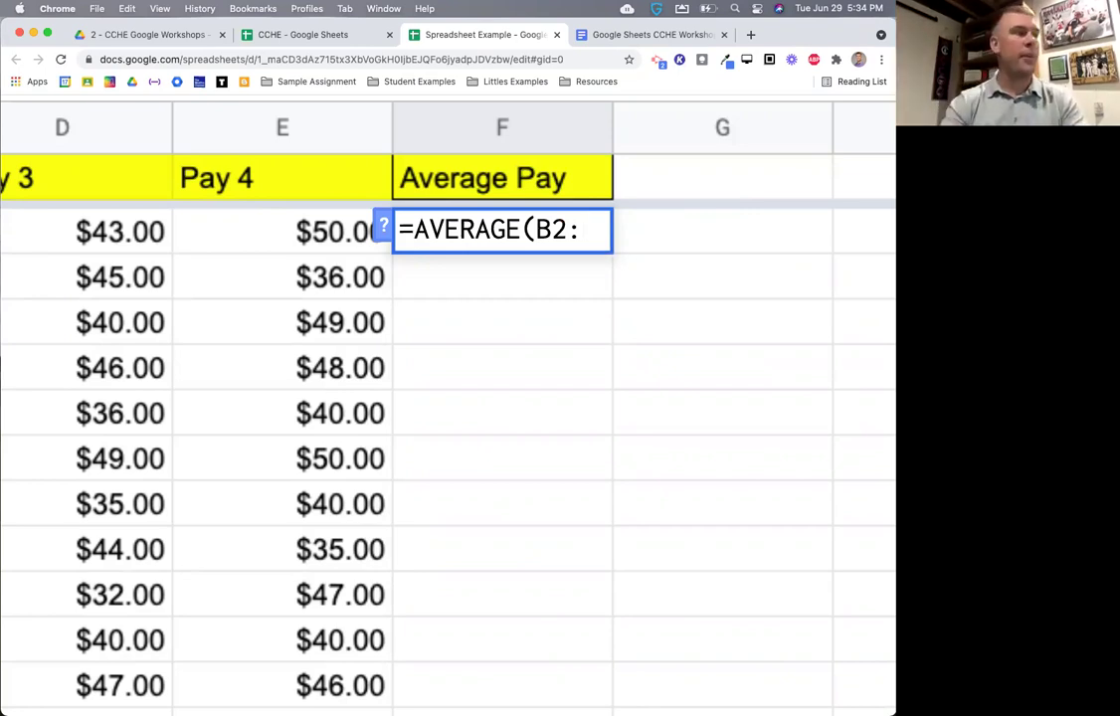
type("E2")
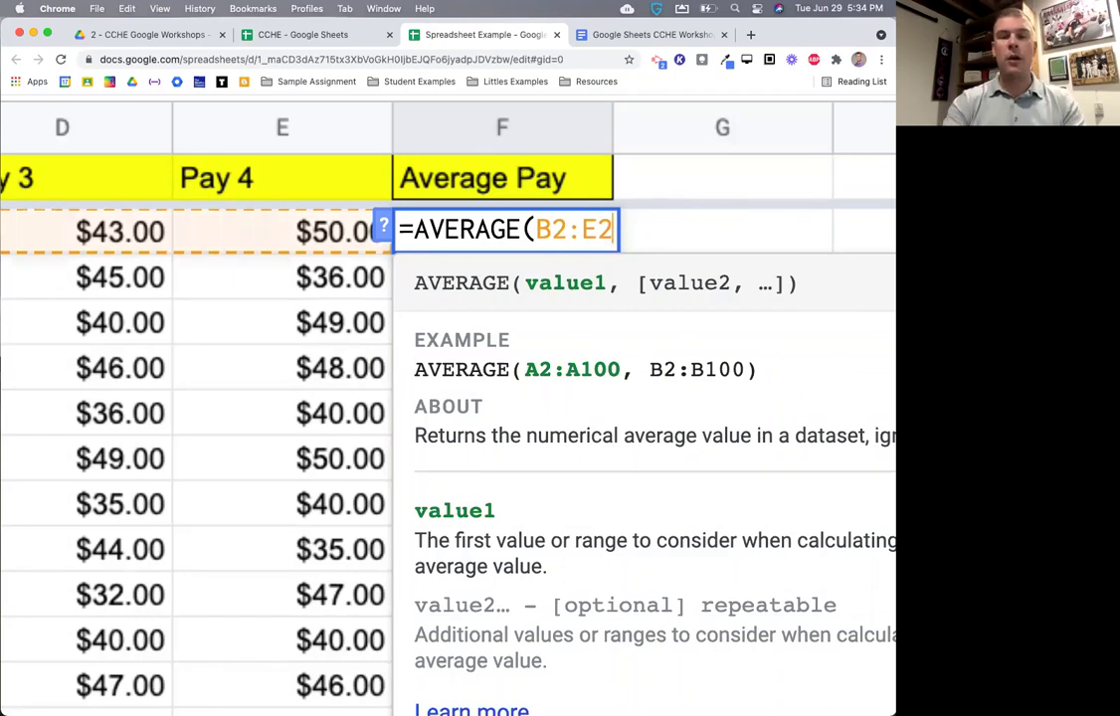
type(")")
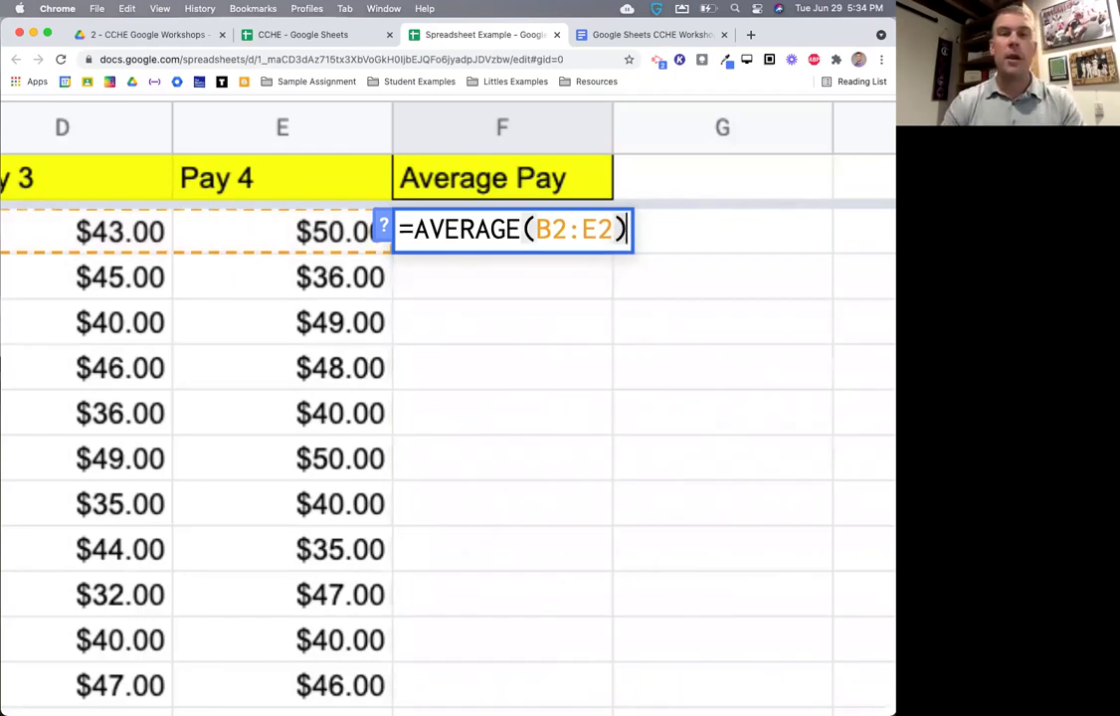
scroll(489, 124, "down", 1)
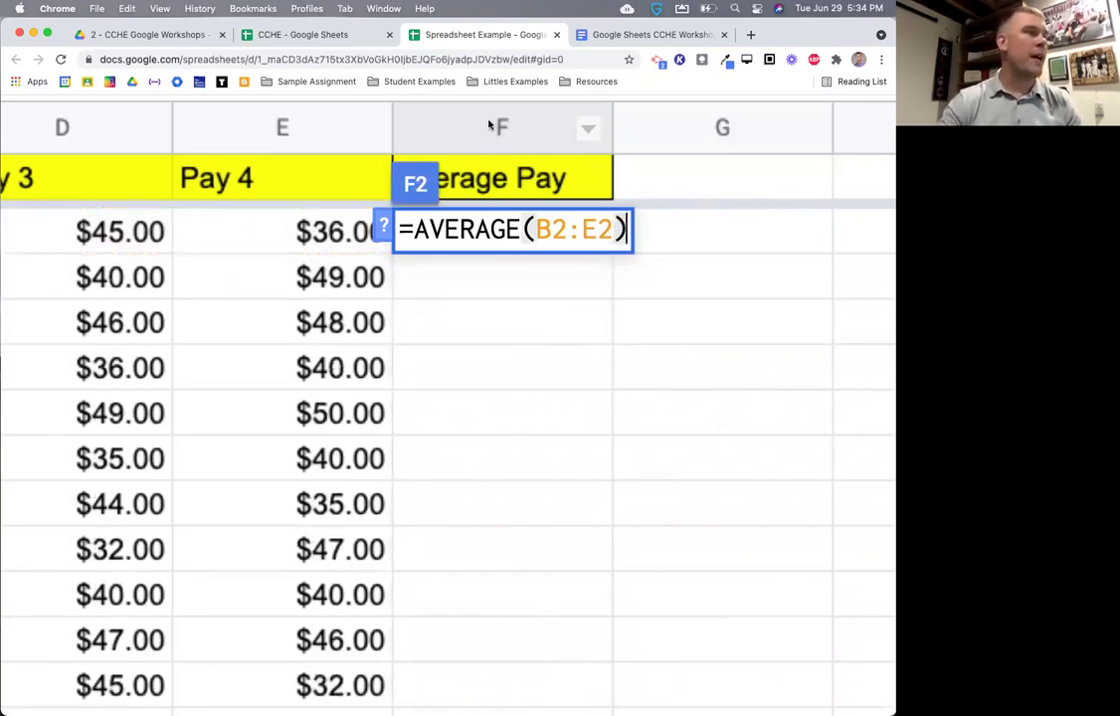
left_click(488, 124)
Step: Inspect F2's formula and confirm it shows the $45.75 average
scroll(366, 149, "up", 1)
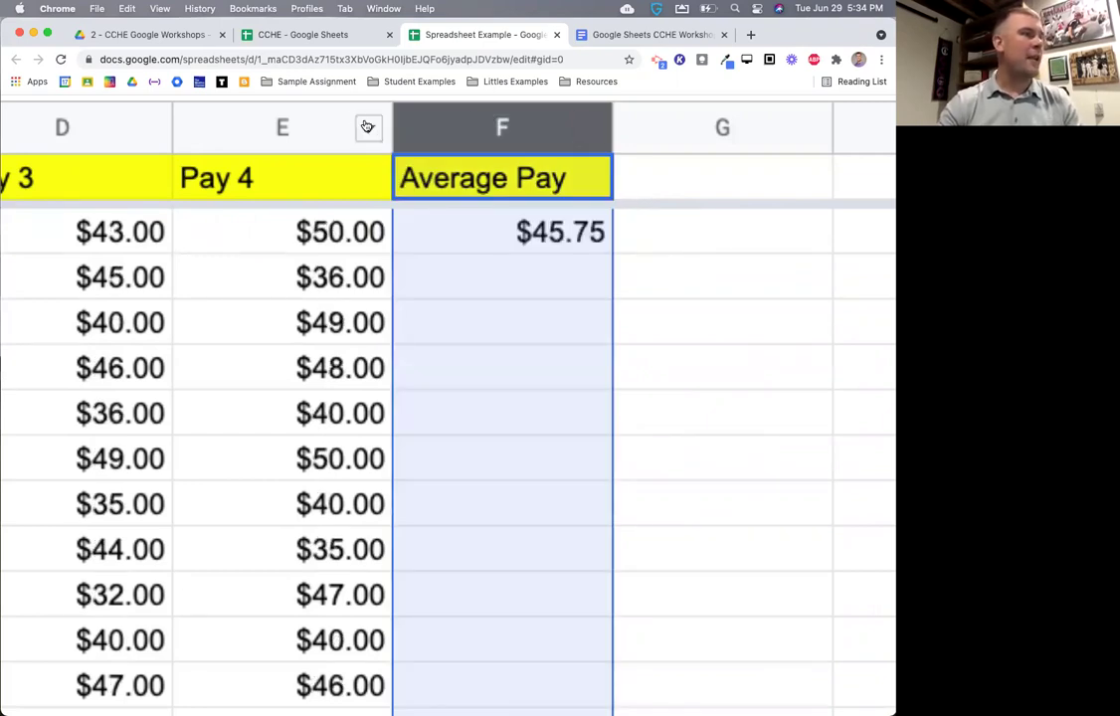
left_click(614, 234)
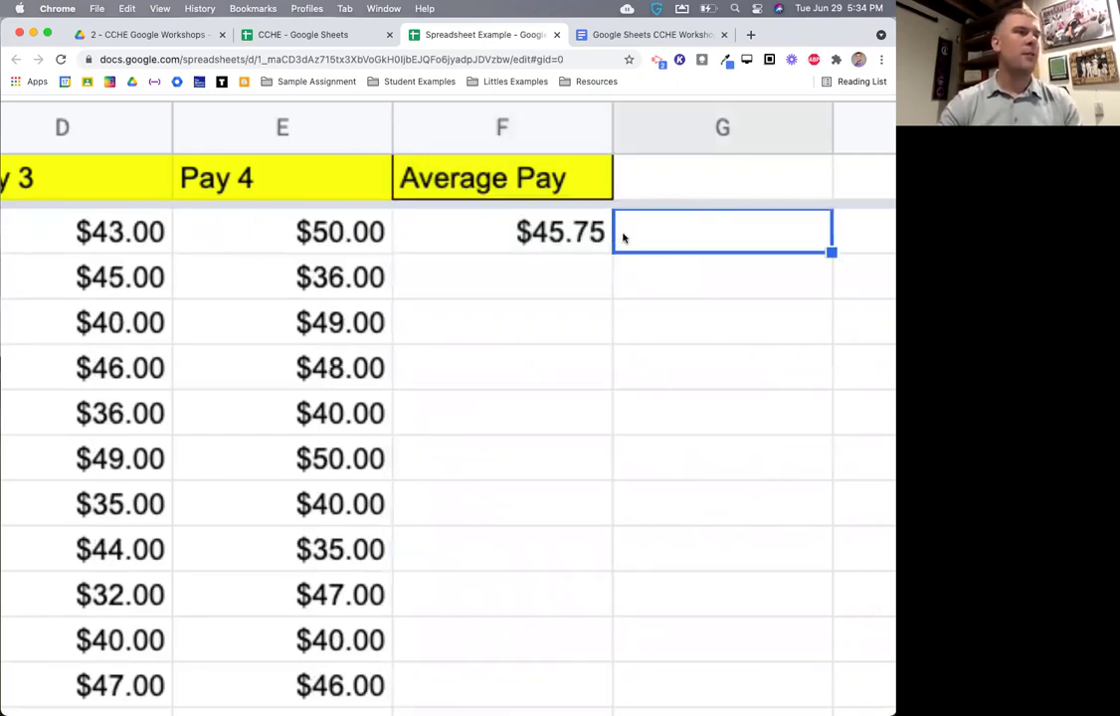
scroll(467, 179, "down", 5)
scroll(514, 229, "up", 5)
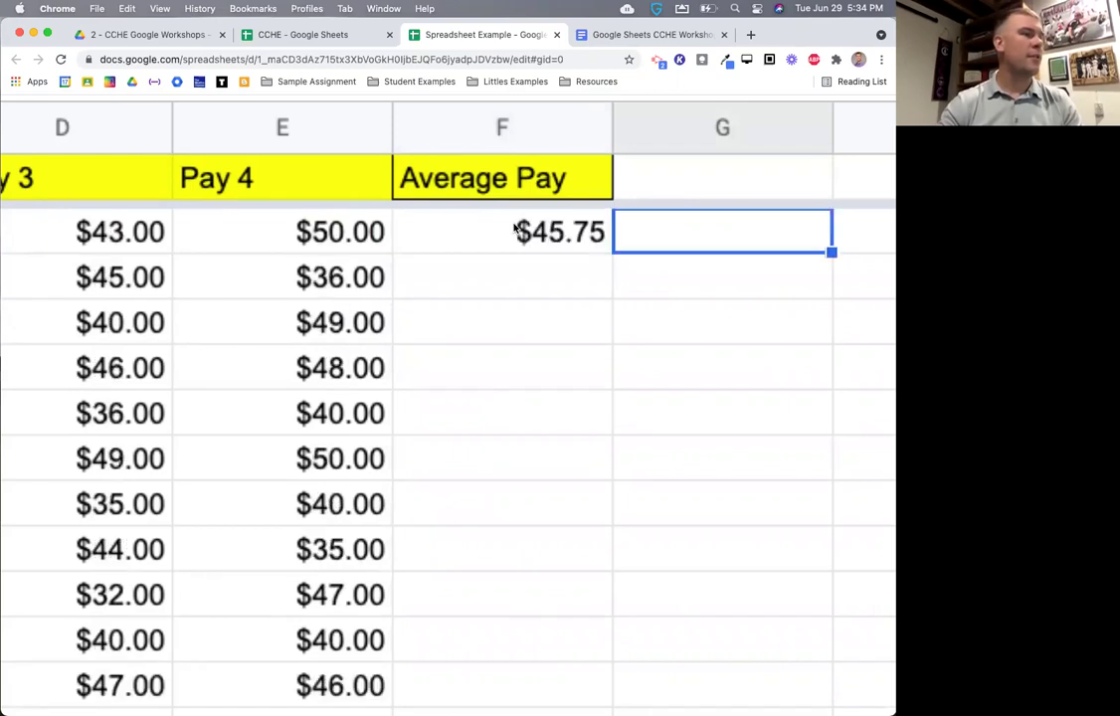
left_click(517, 228)
triple_click(517, 228)
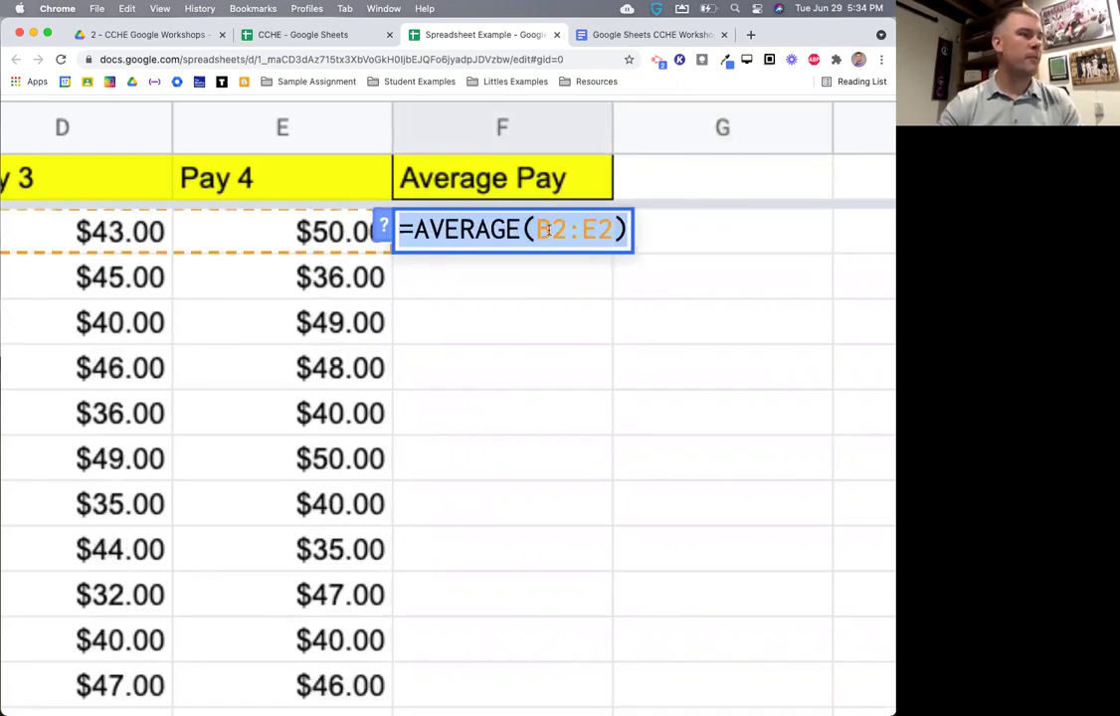
key("super+0")
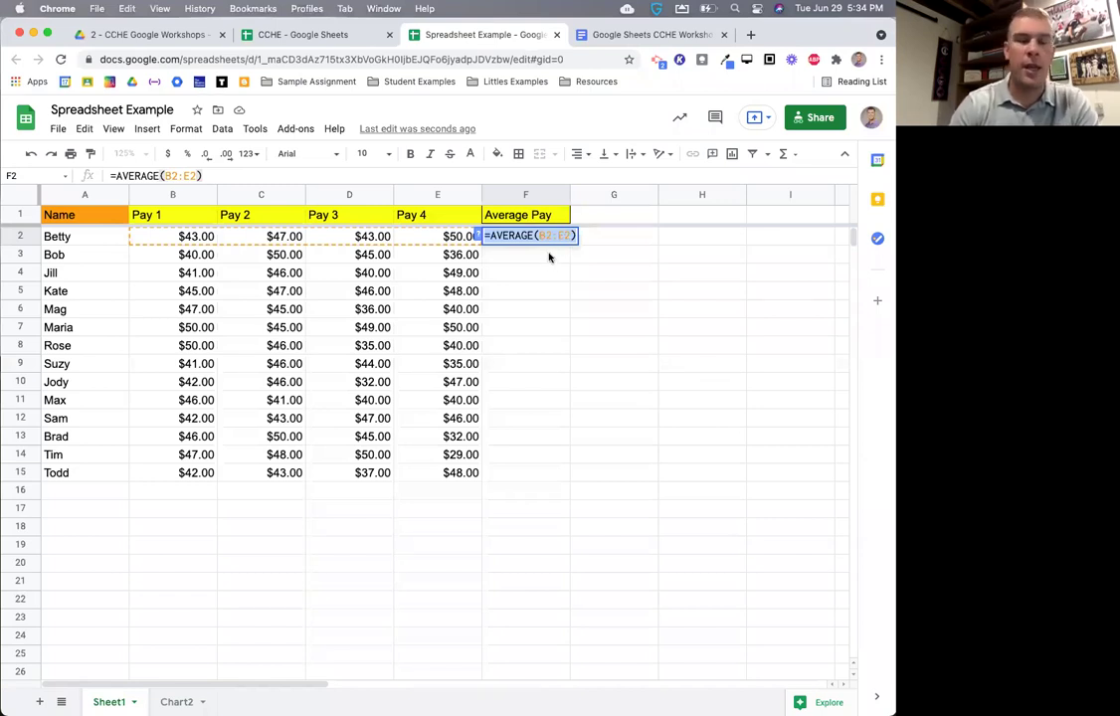
key("Return")
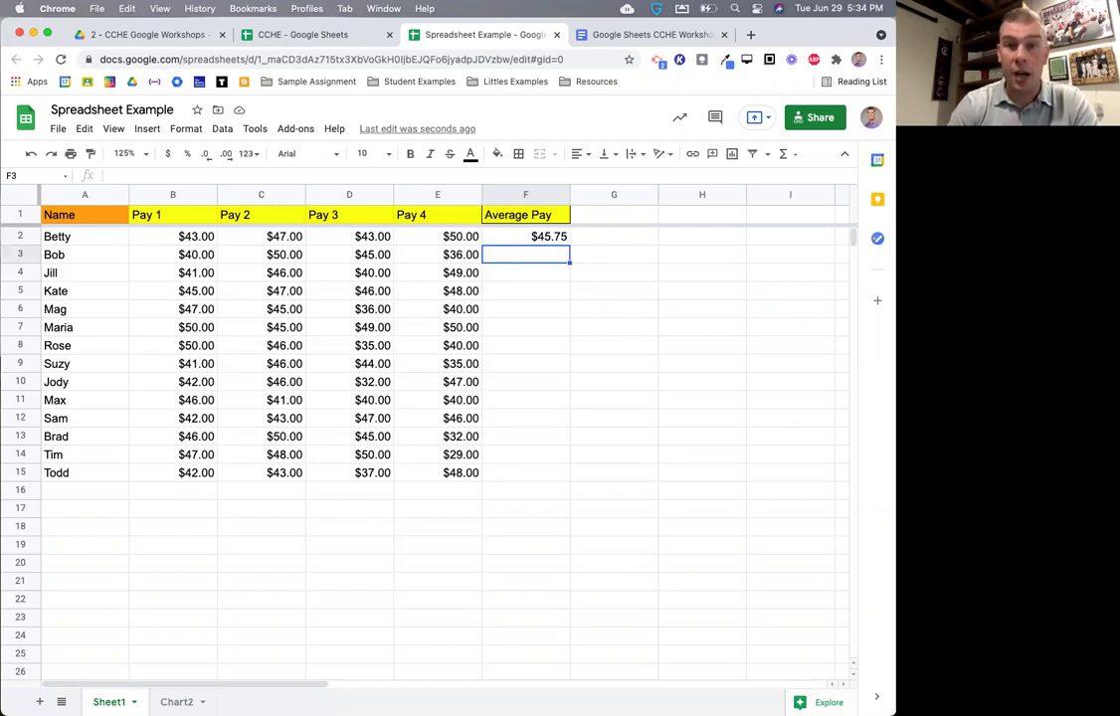
left_click(543, 237)
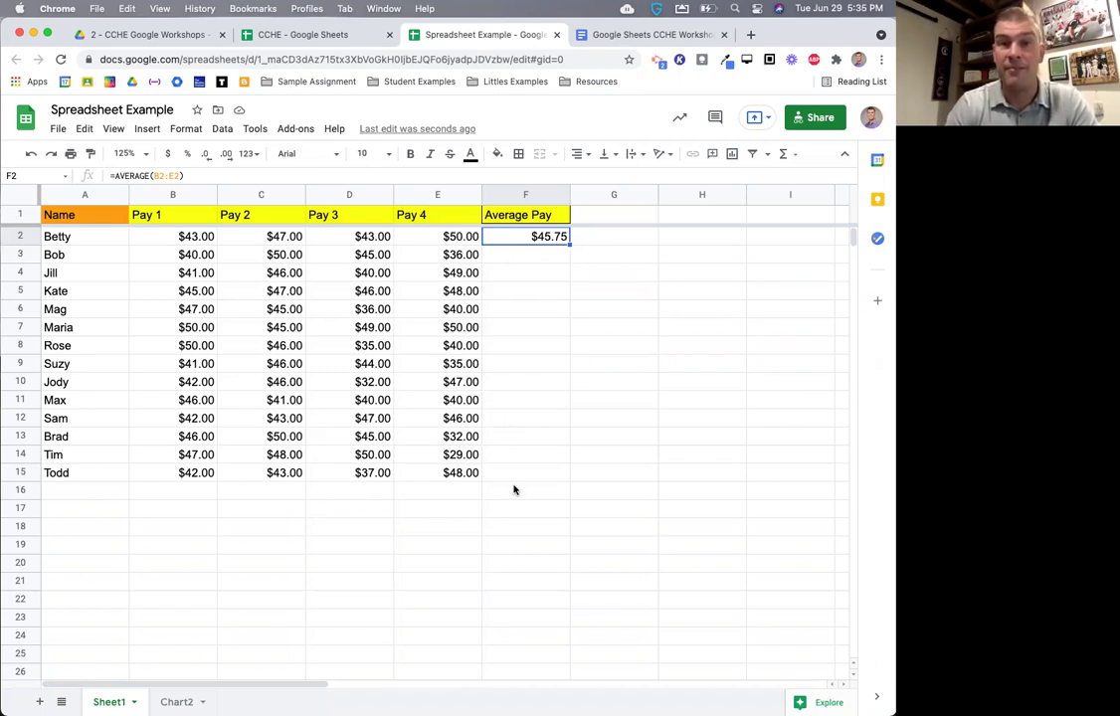
left_click(536, 259)
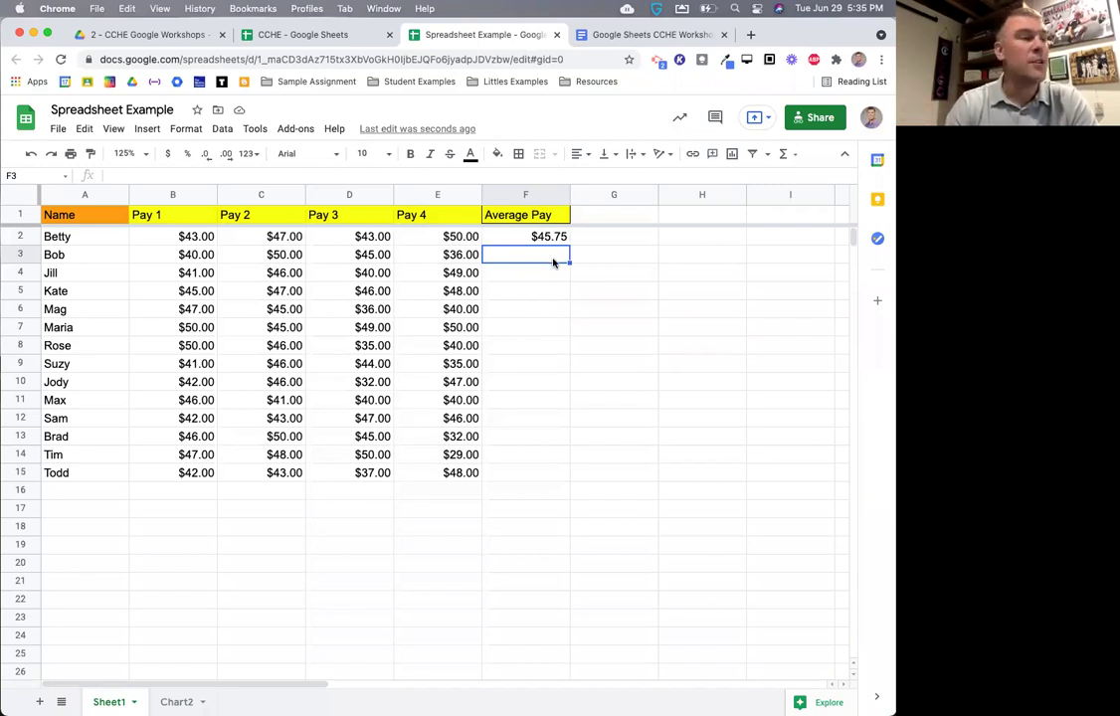
left_click(545, 239)
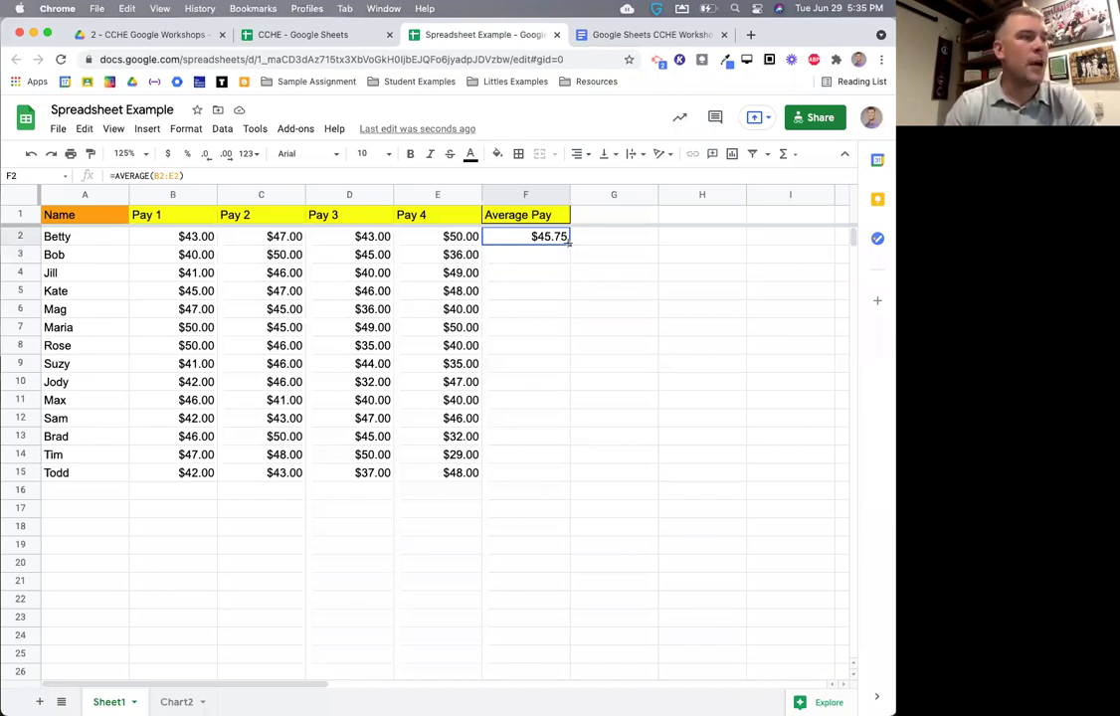
Step: Zoom to 150%, drag F2's average down to F15, undo, then double-click the fill handle
left_click(124, 153)
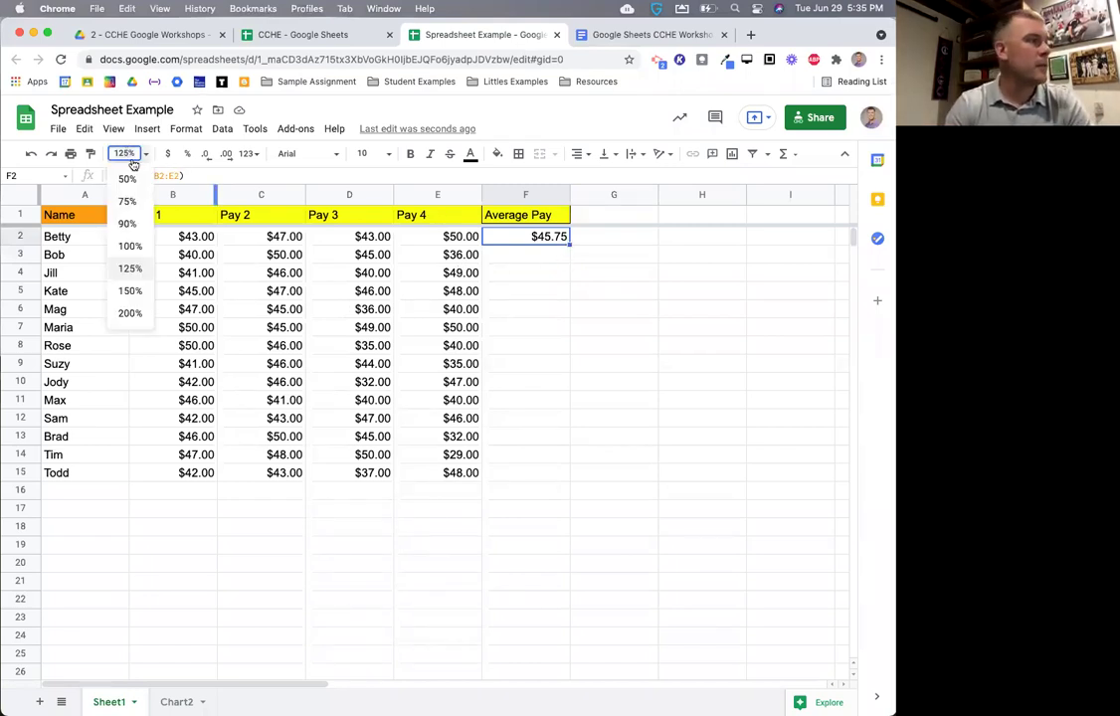
left_click(129, 292)
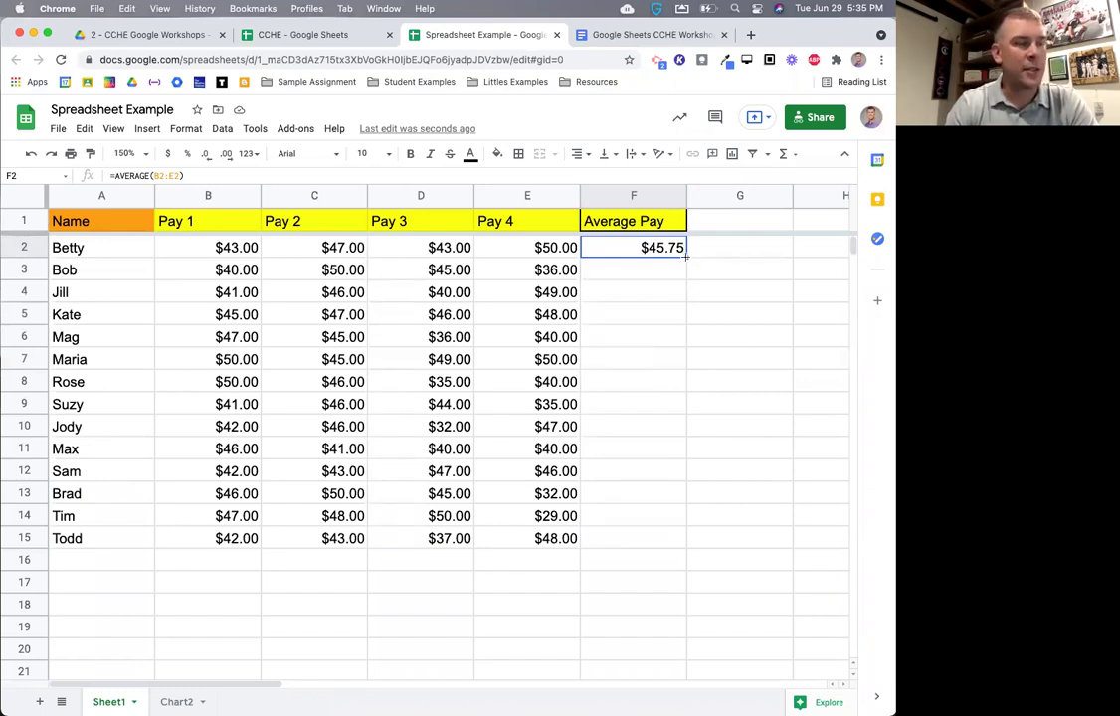
left_click_drag(682, 301, 662, 537)
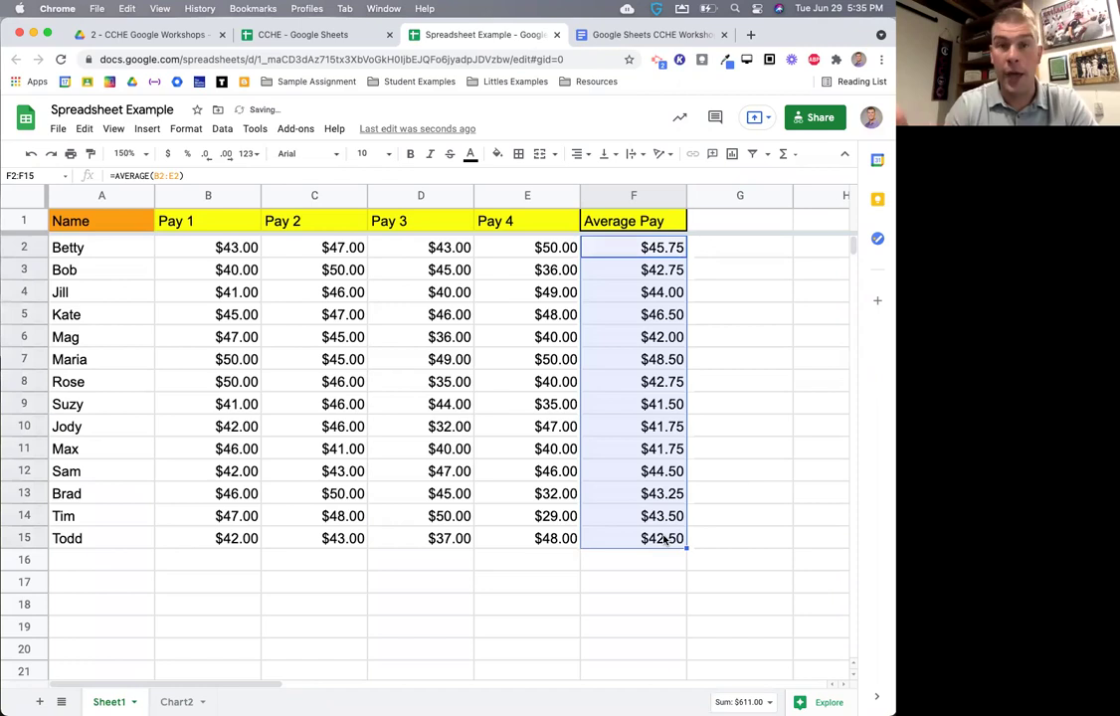
left_click(623, 388)
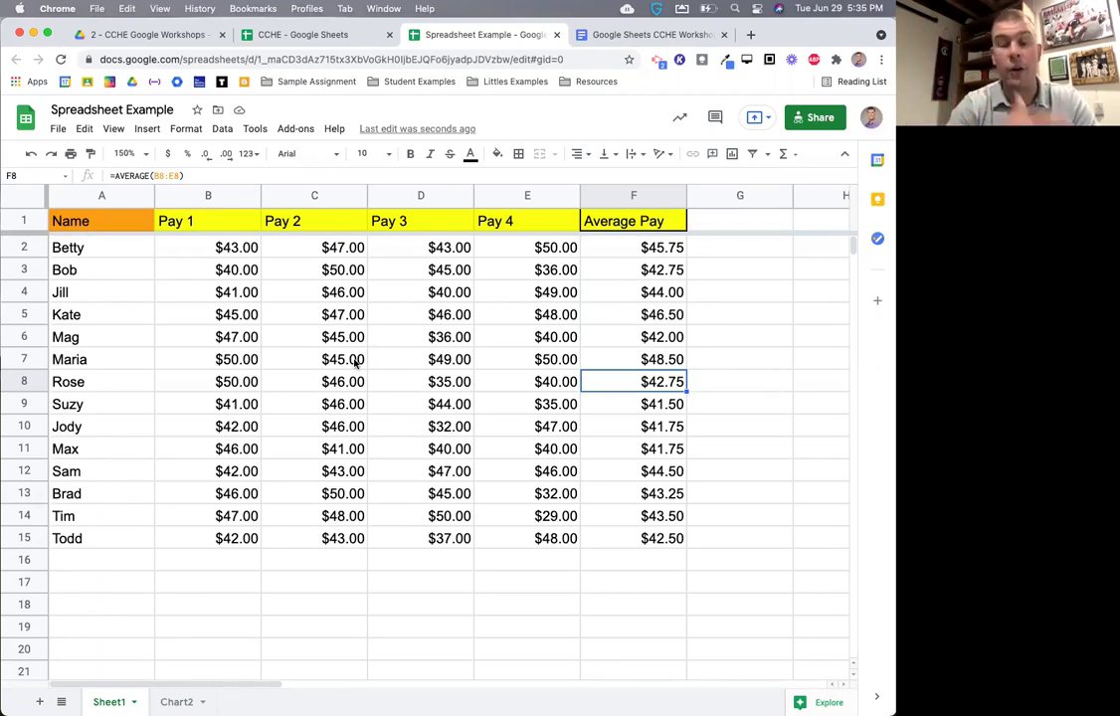
key("super+z")
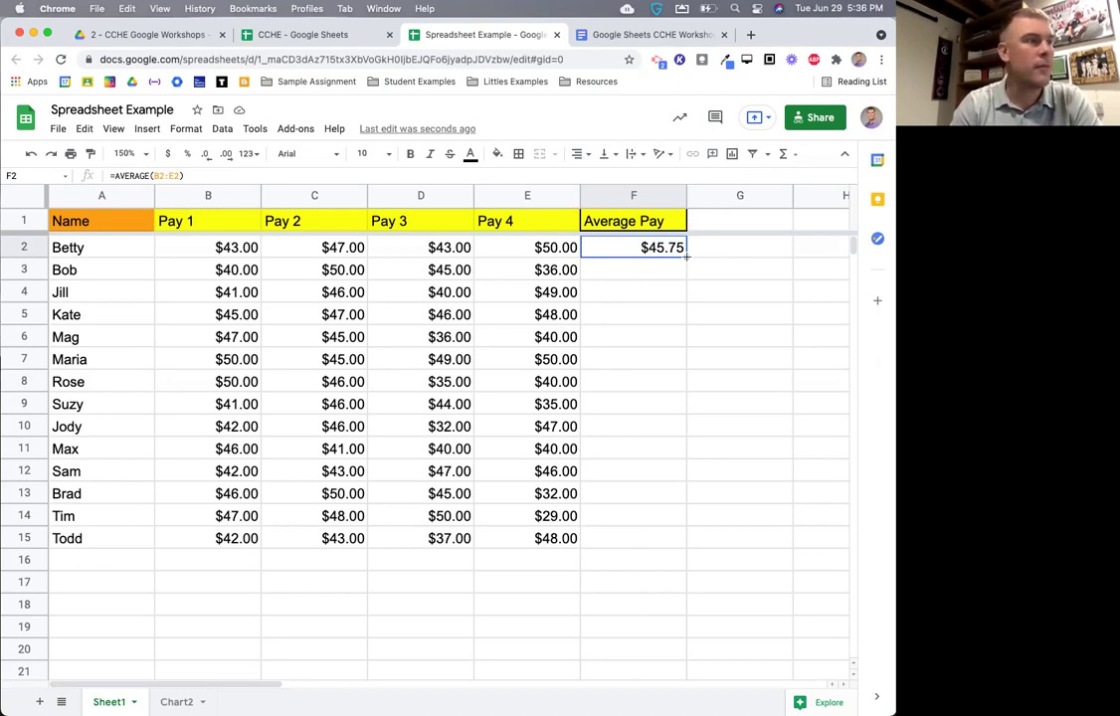
double_click(685, 255)
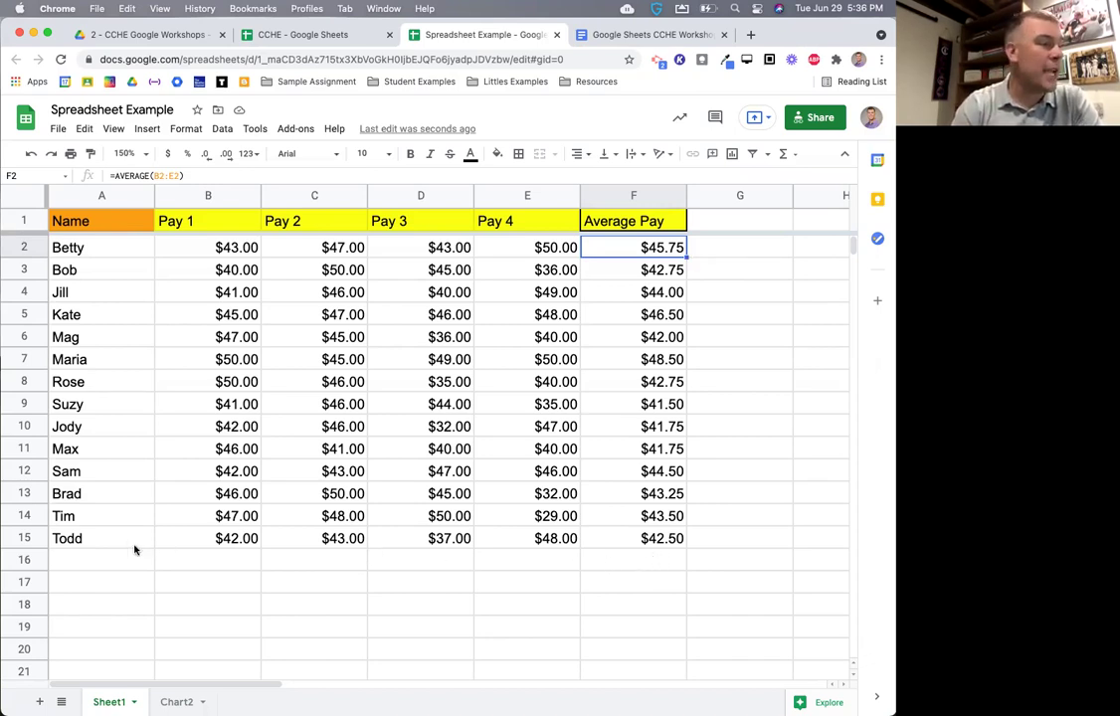
left_click_drag(96, 516, 568, 518)
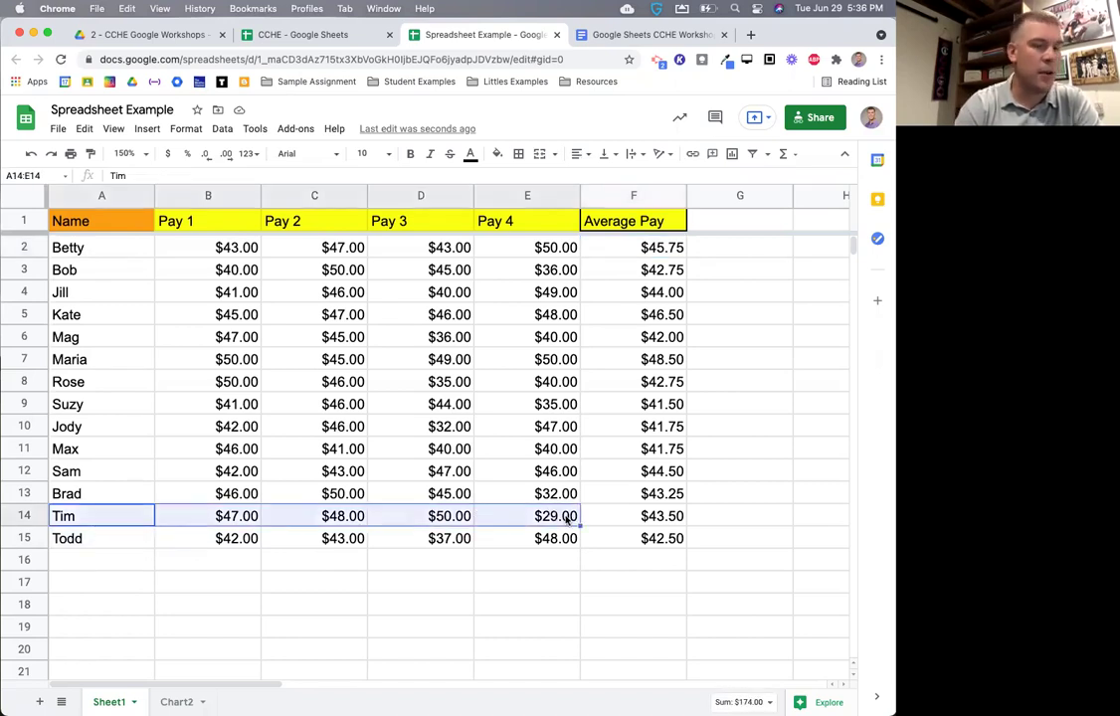
key("super+c")
left_click(113, 561)
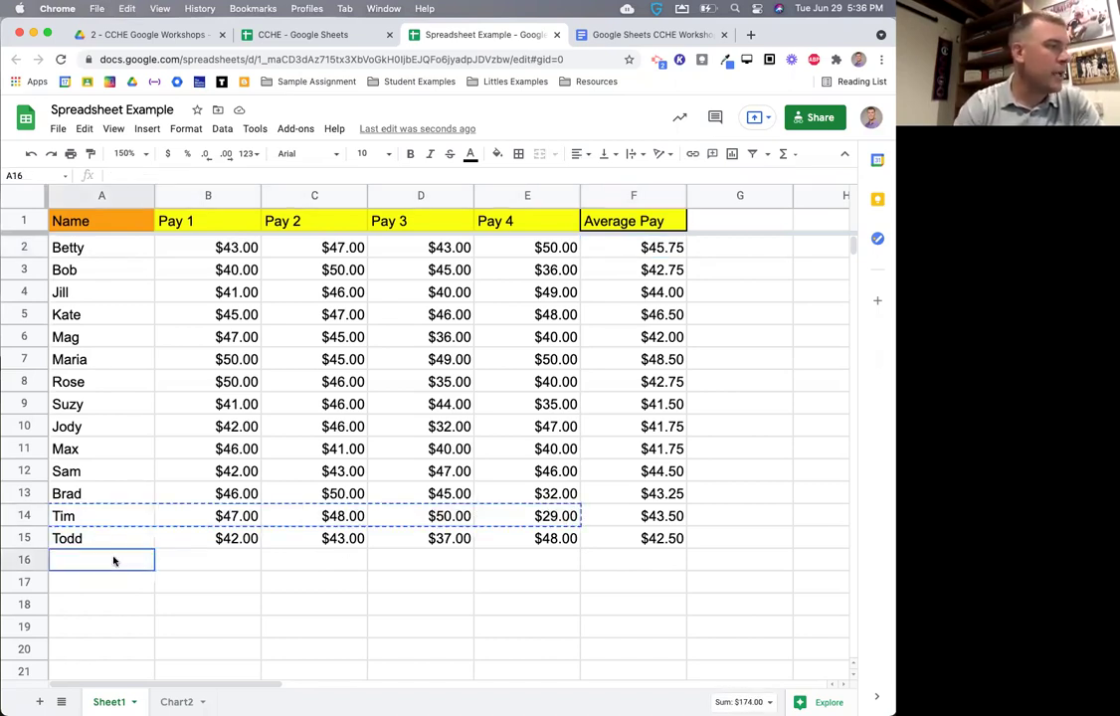
left_click(107, 602)
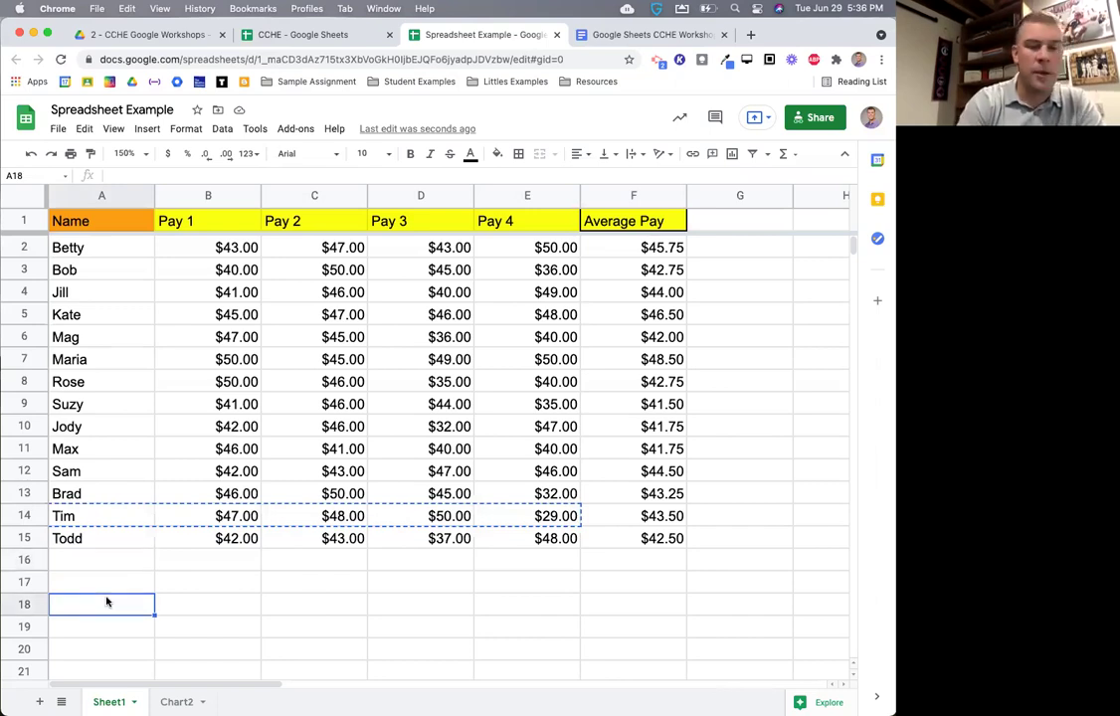
key("super+v")
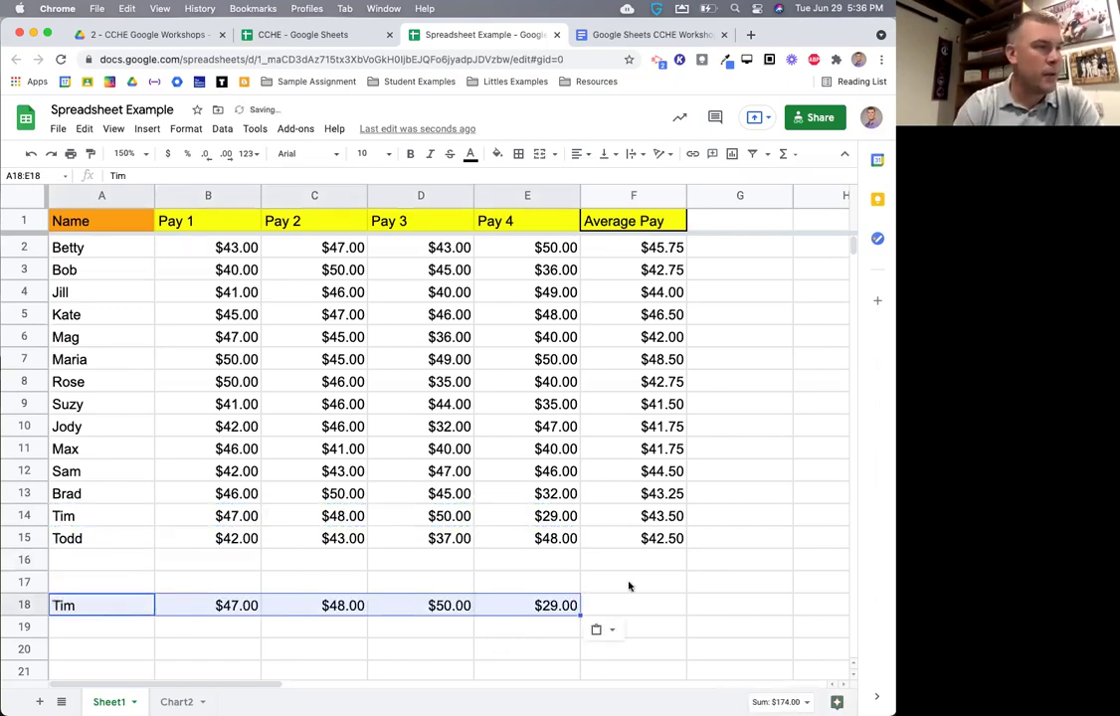
left_click(662, 545)
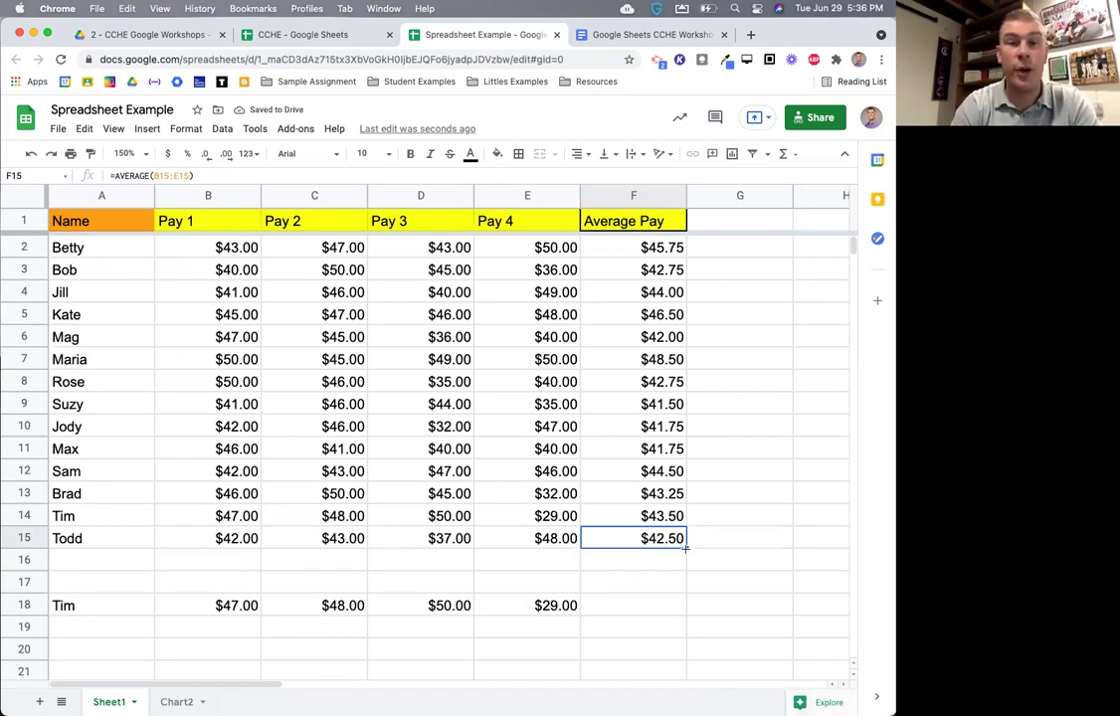
left_click(437, 562)
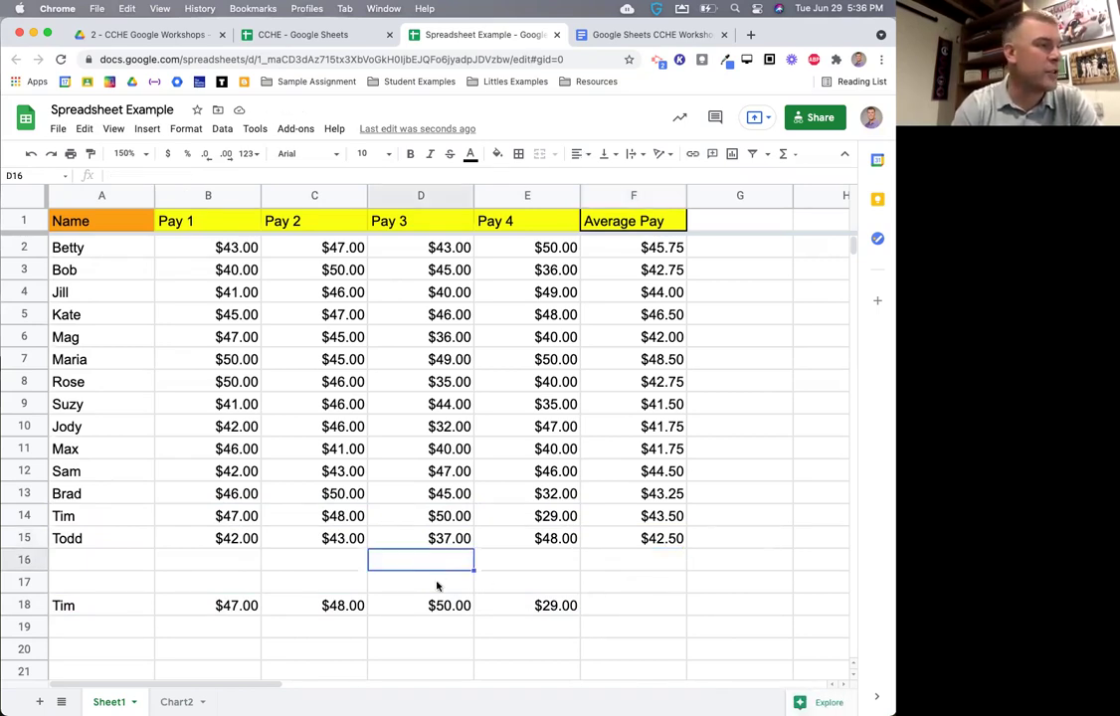
left_click(372, 581)
left_click(285, 578)
left_click(210, 578)
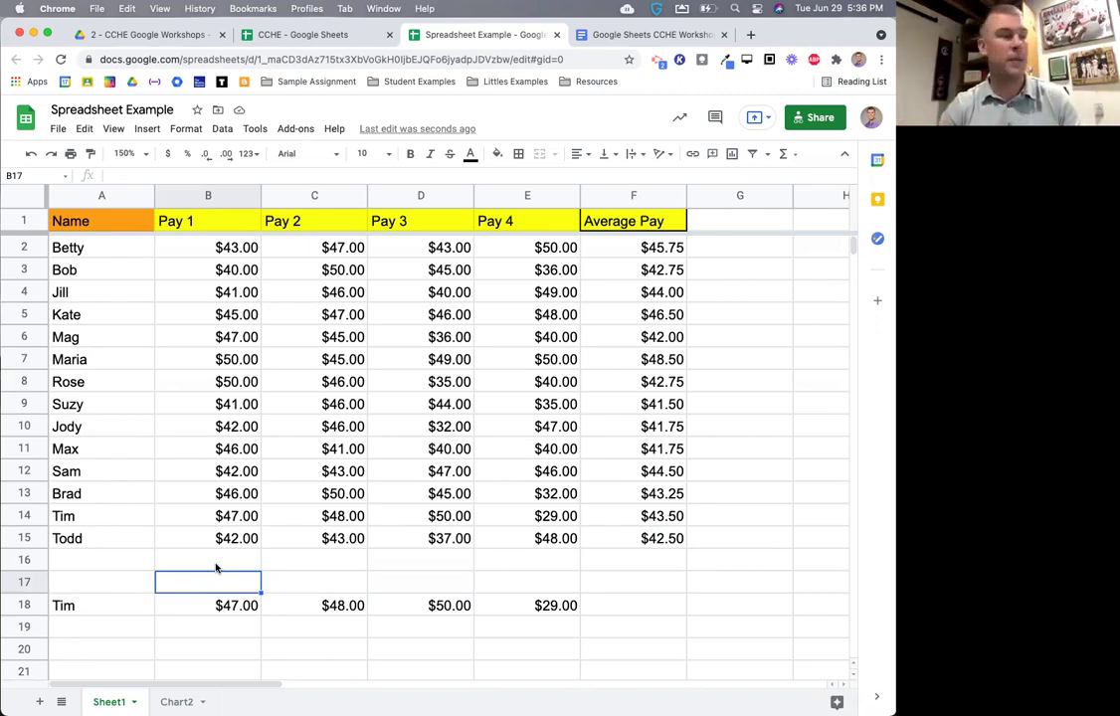
key("super+z")
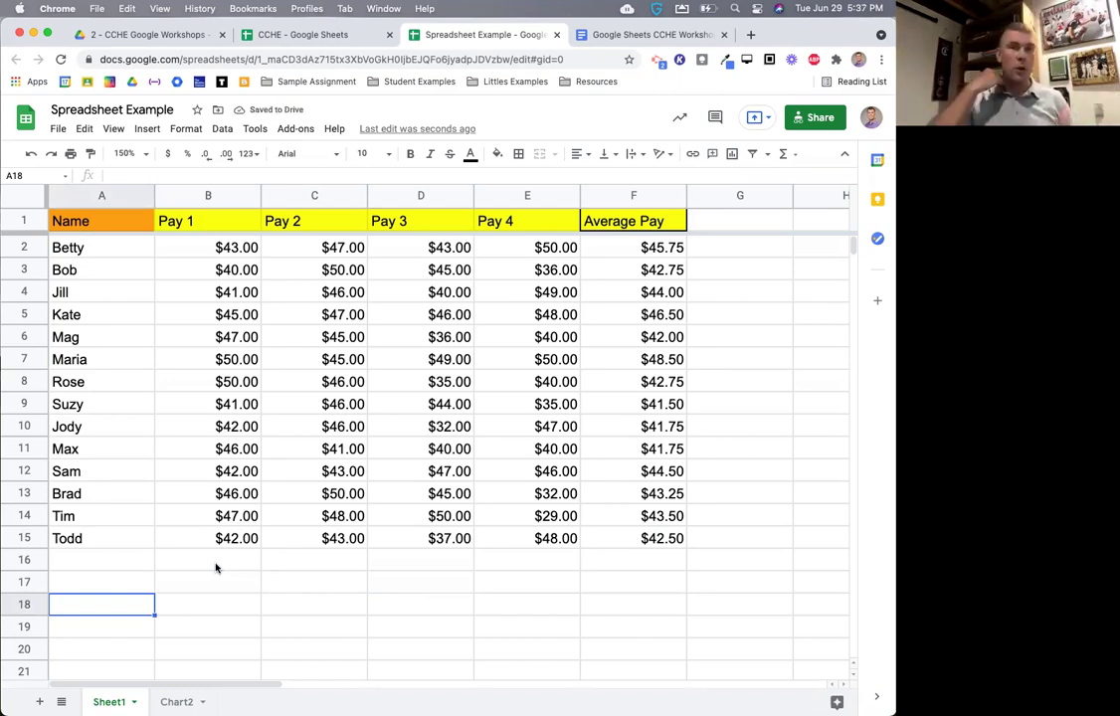
left_click(665, 541)
left_click_drag(686, 548, 682, 621)
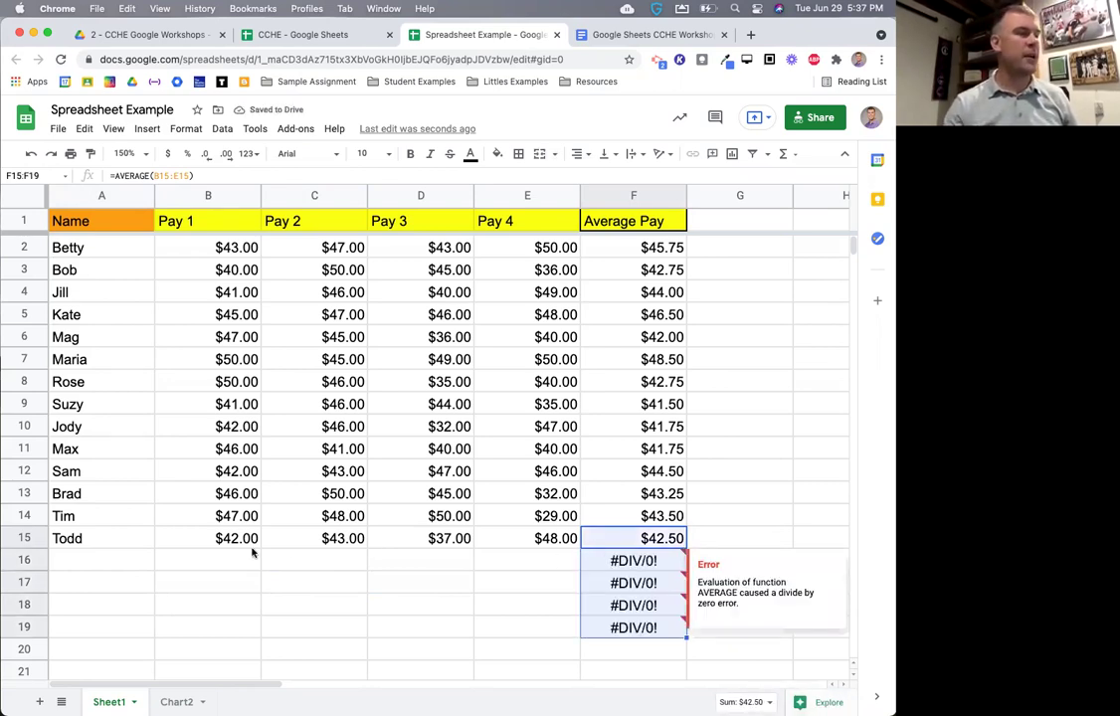
left_click(211, 561)
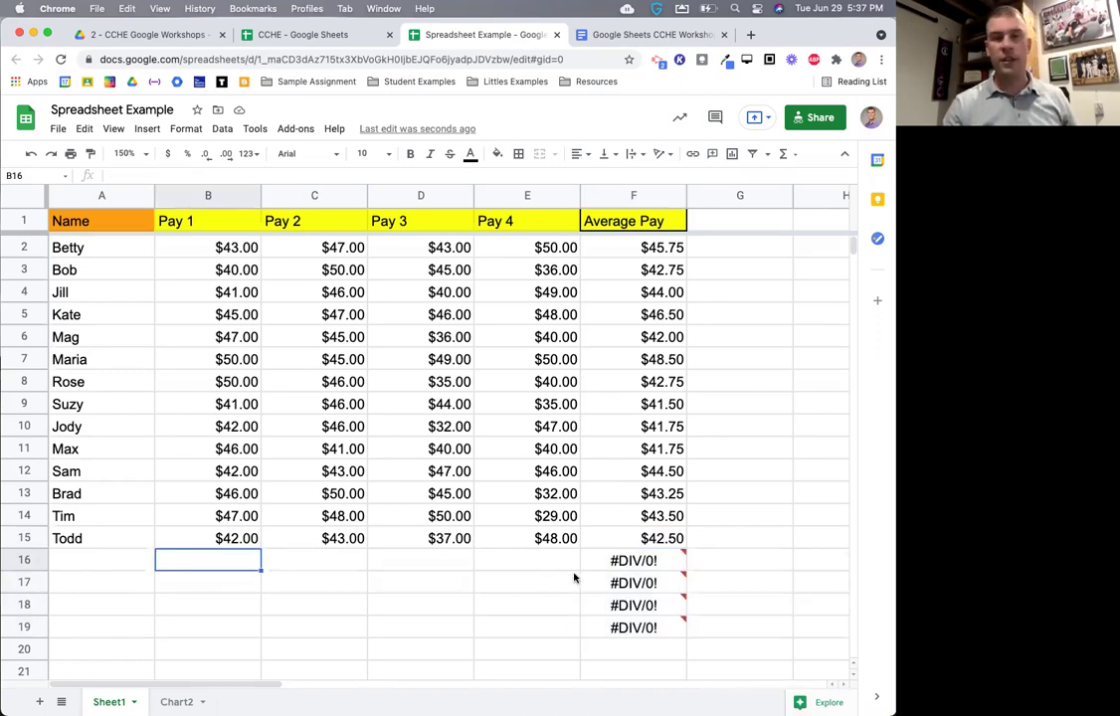
left_click(98, 584)
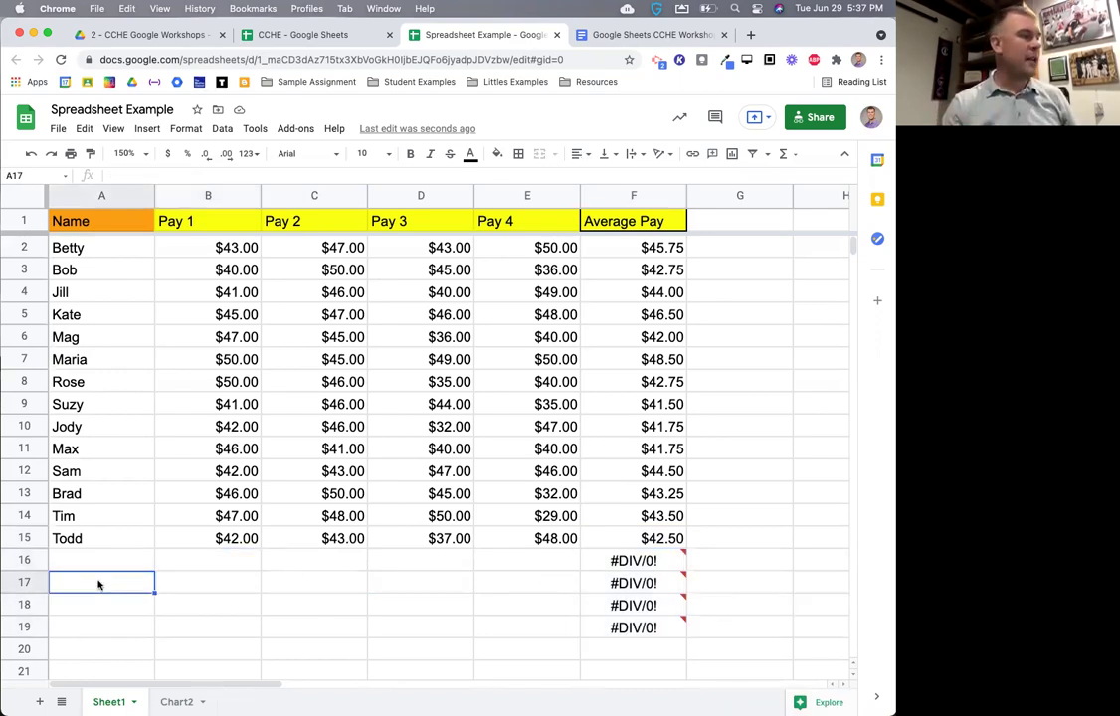
key("cmd+v")
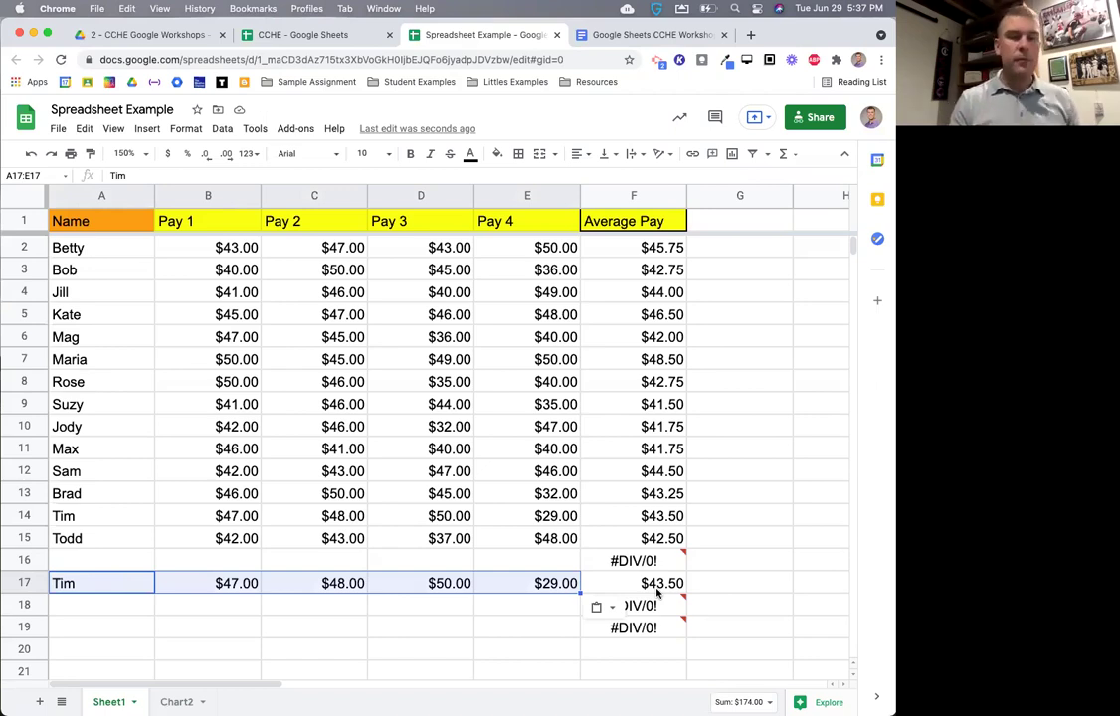
key("cmd+z")
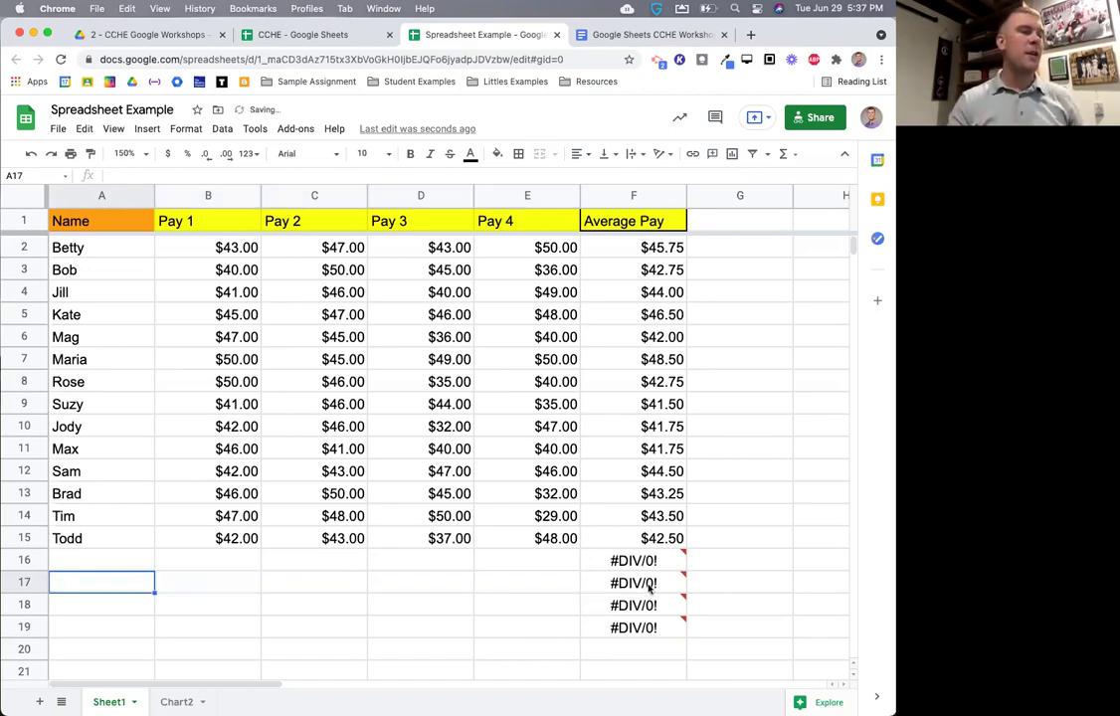
left_click(651, 563)
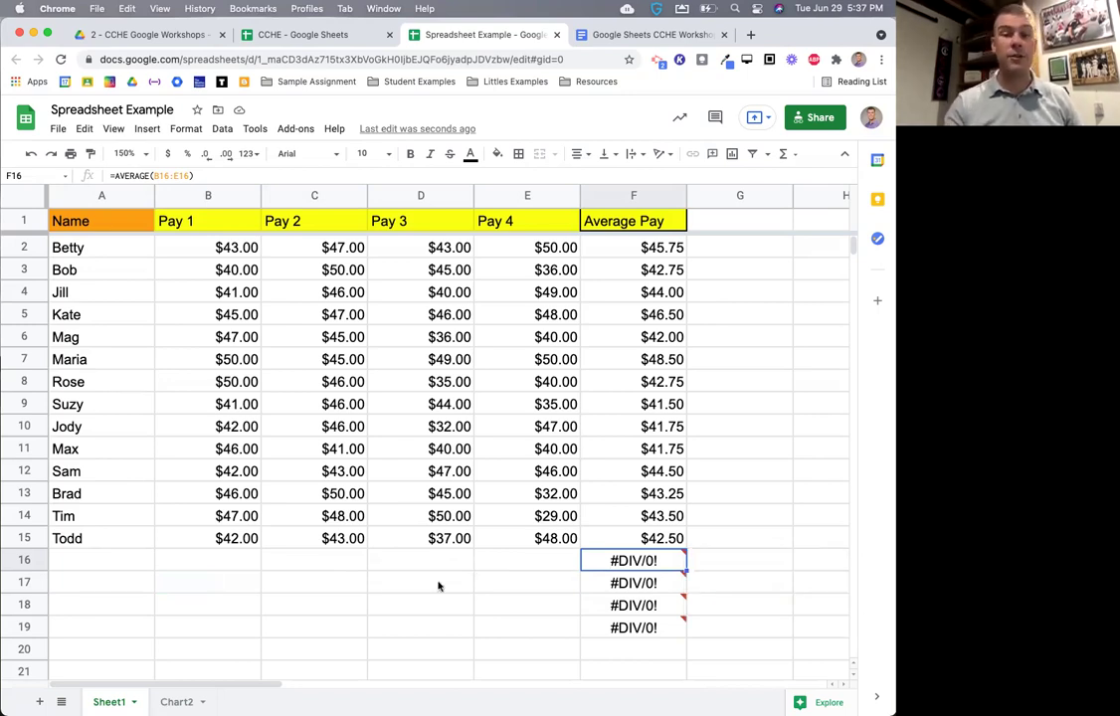
left_click_drag(634, 560, 655, 632)
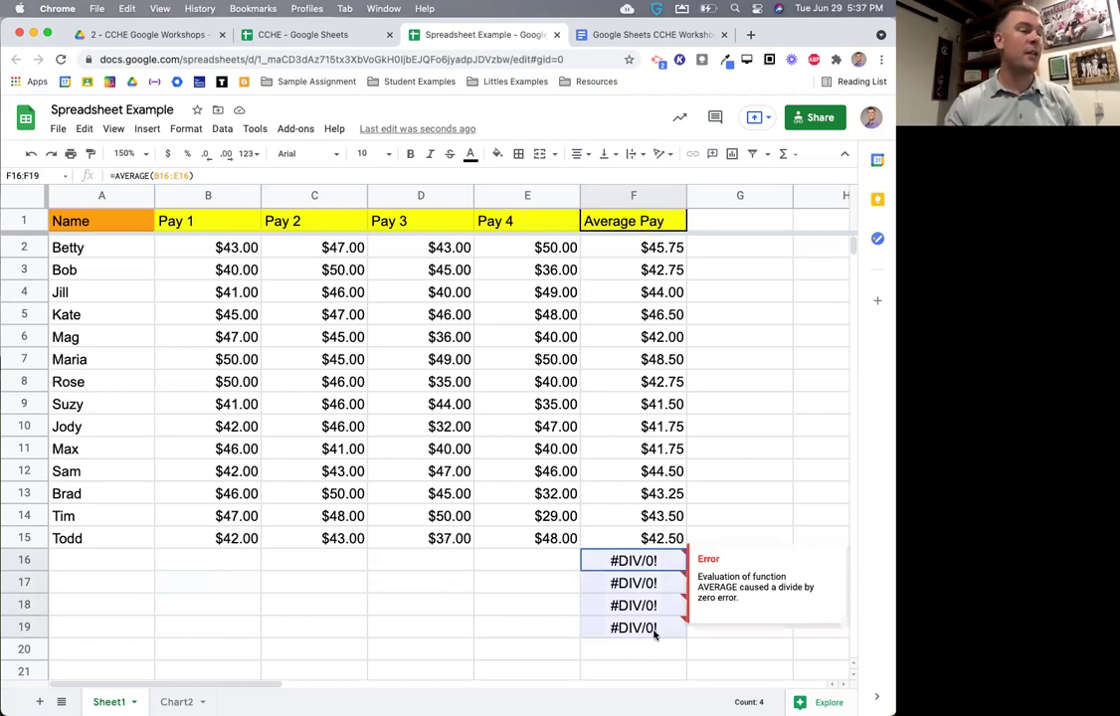
key("Delete")
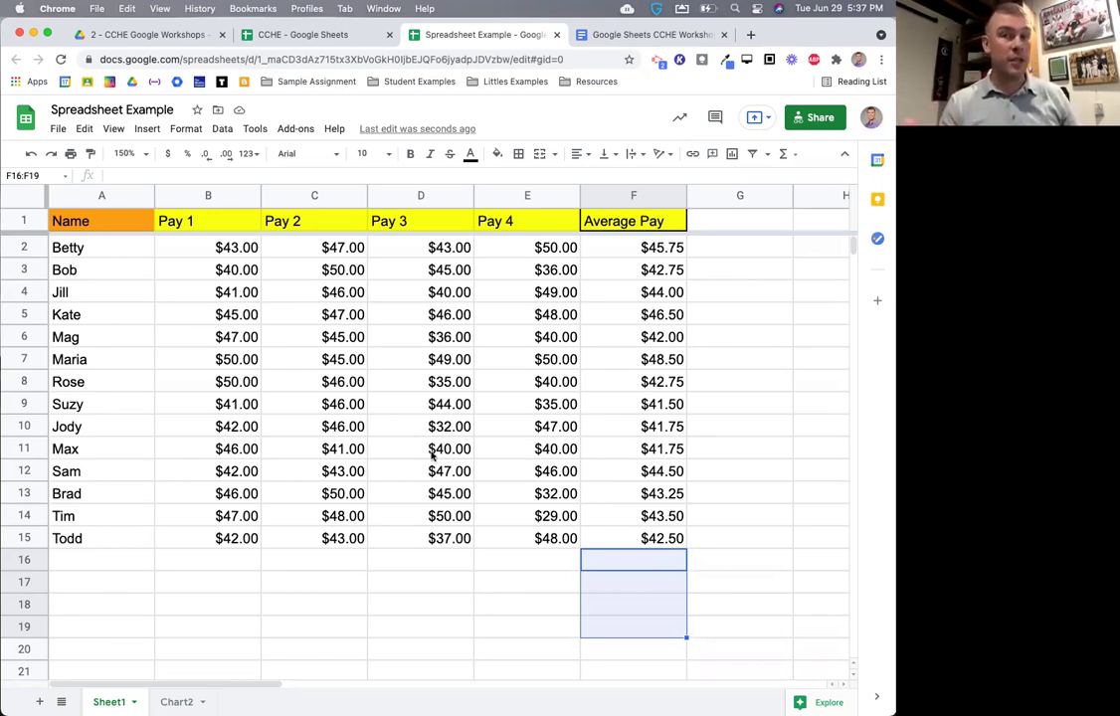
left_click(68, 154)
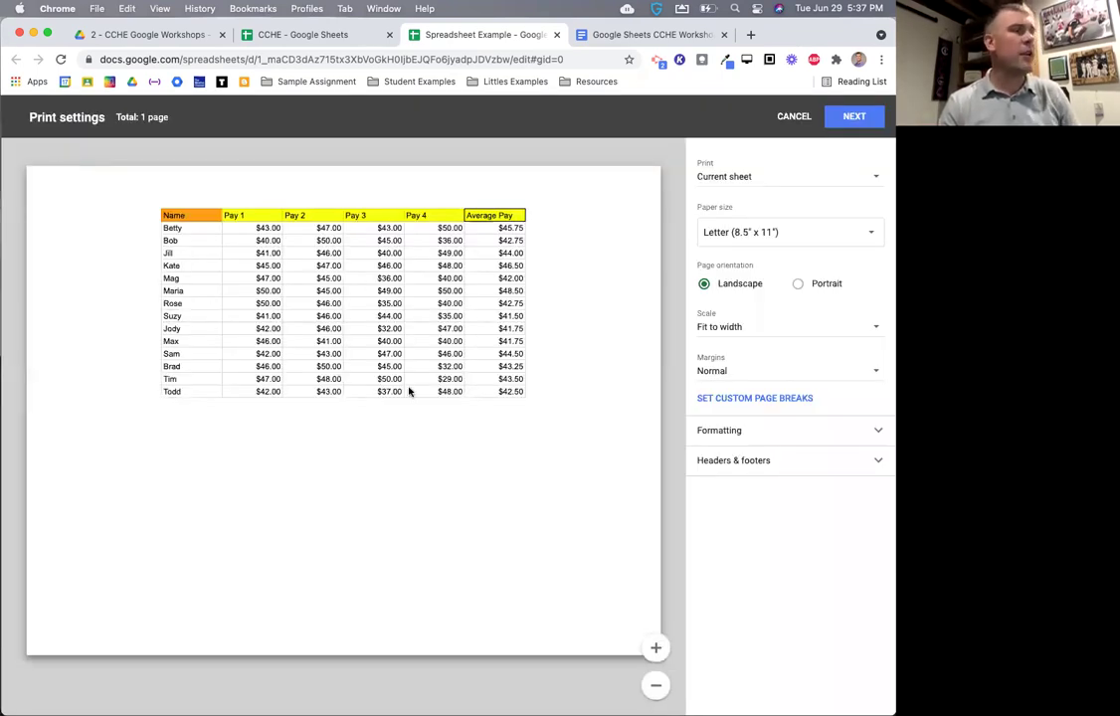
left_click(787, 124)
left_click(129, 534)
left_click_drag(128, 534, 624, 534)
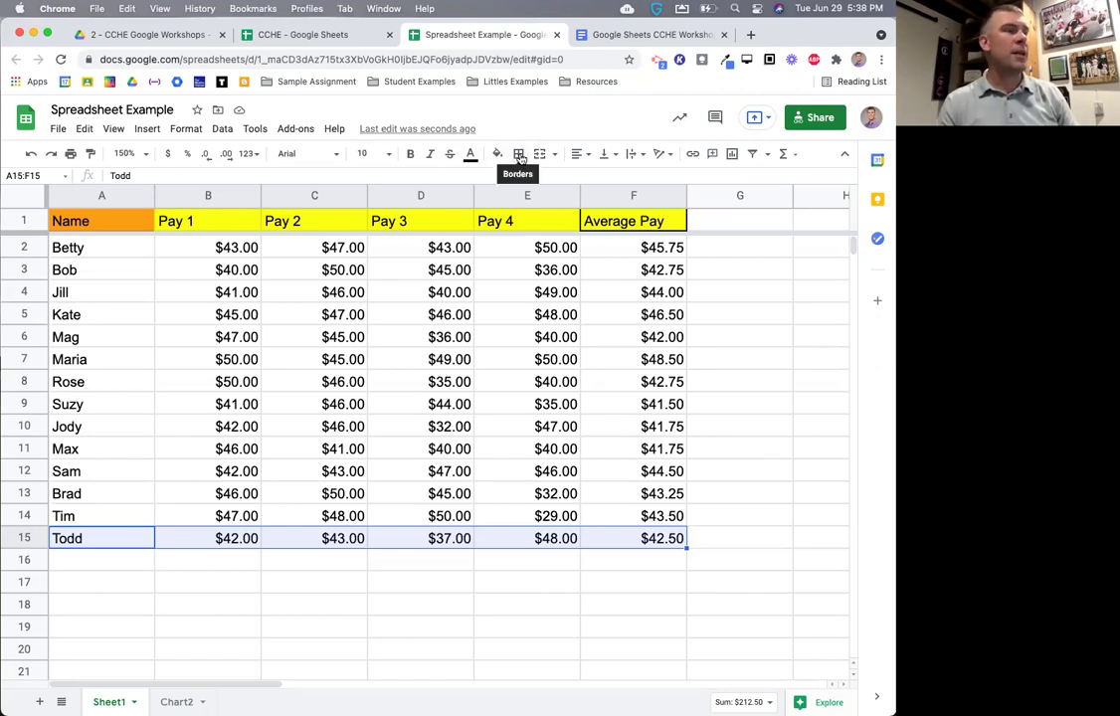
Step: Try all borders on A15:F15, clear them, then apply a bottom border only
scroll(519, 158, "up", 5)
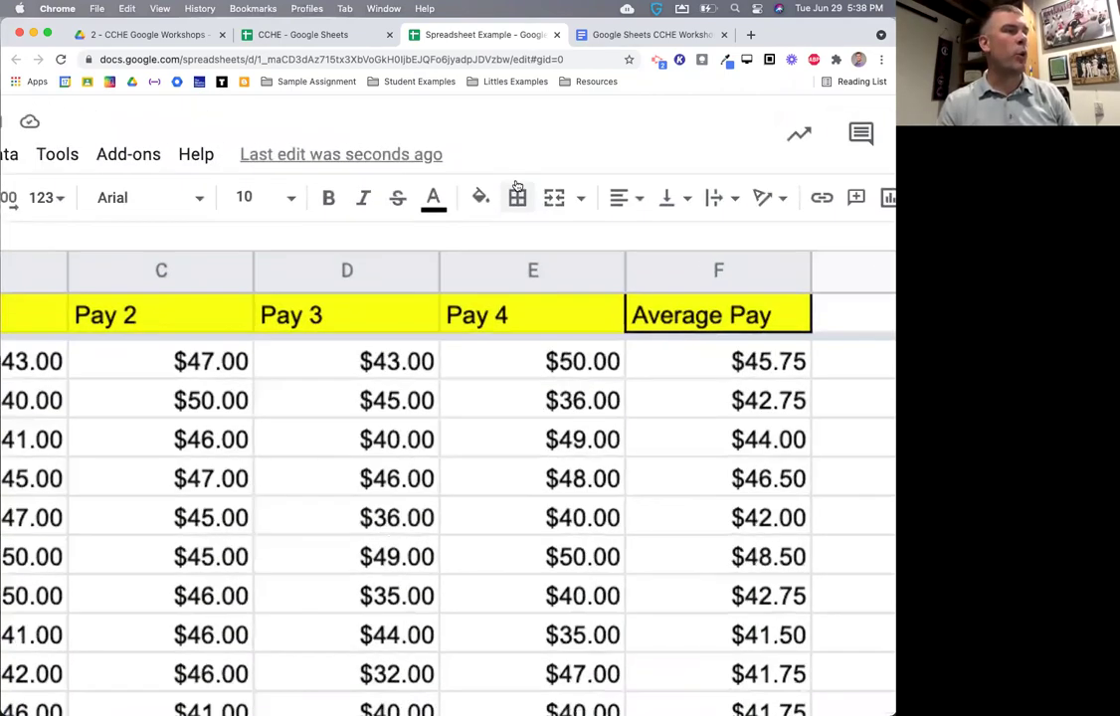
scroll(517, 189, "down", 5)
left_click(518, 155)
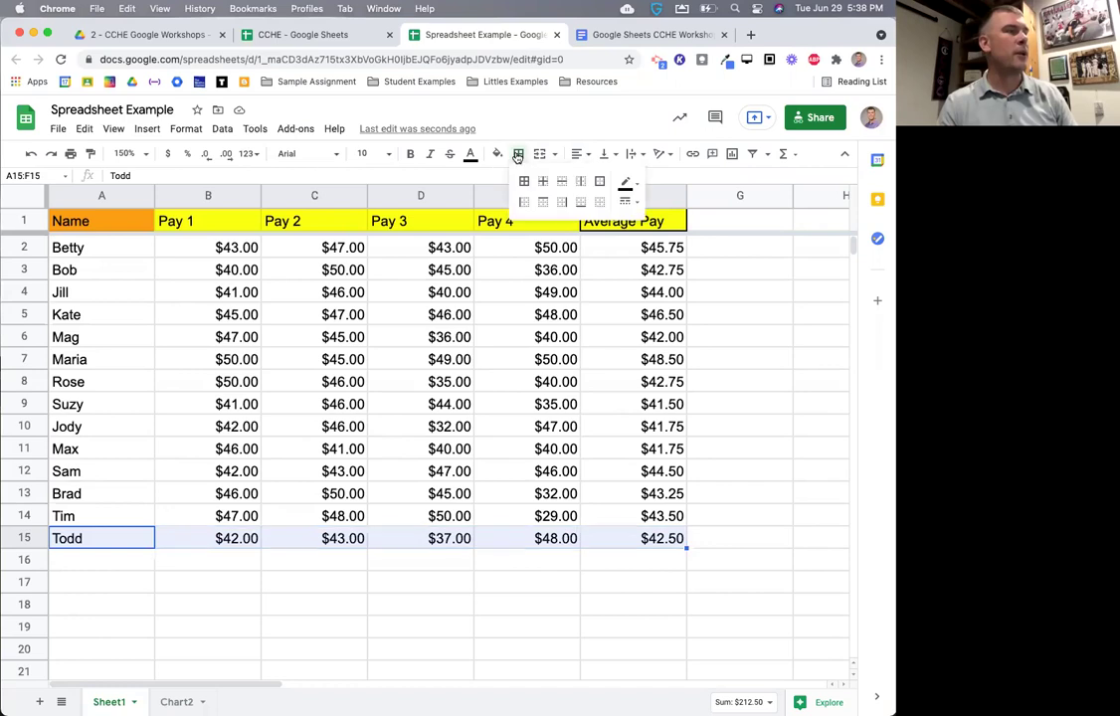
left_click(524, 182)
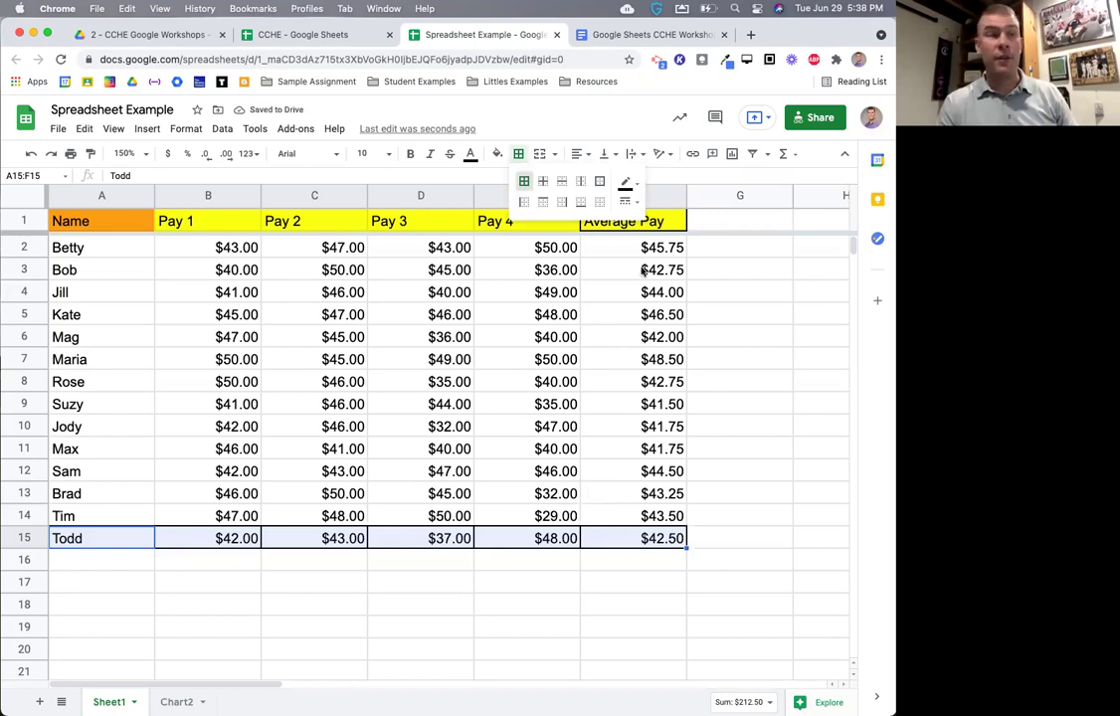
left_click(521, 183)
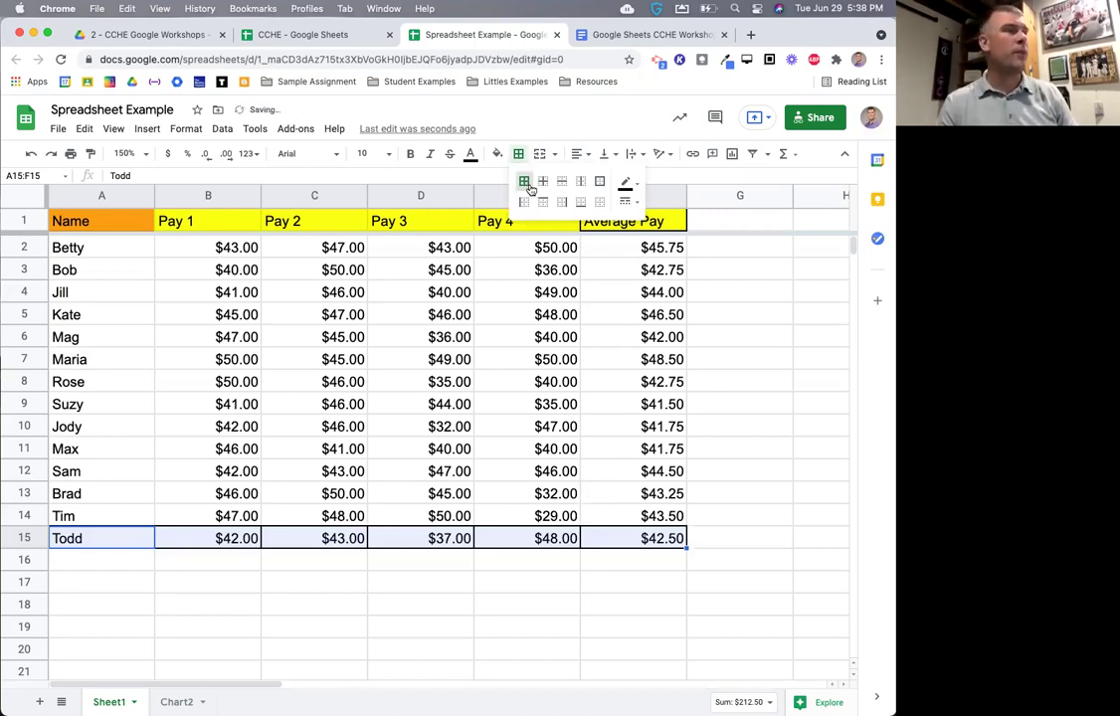
left_click(596, 204)
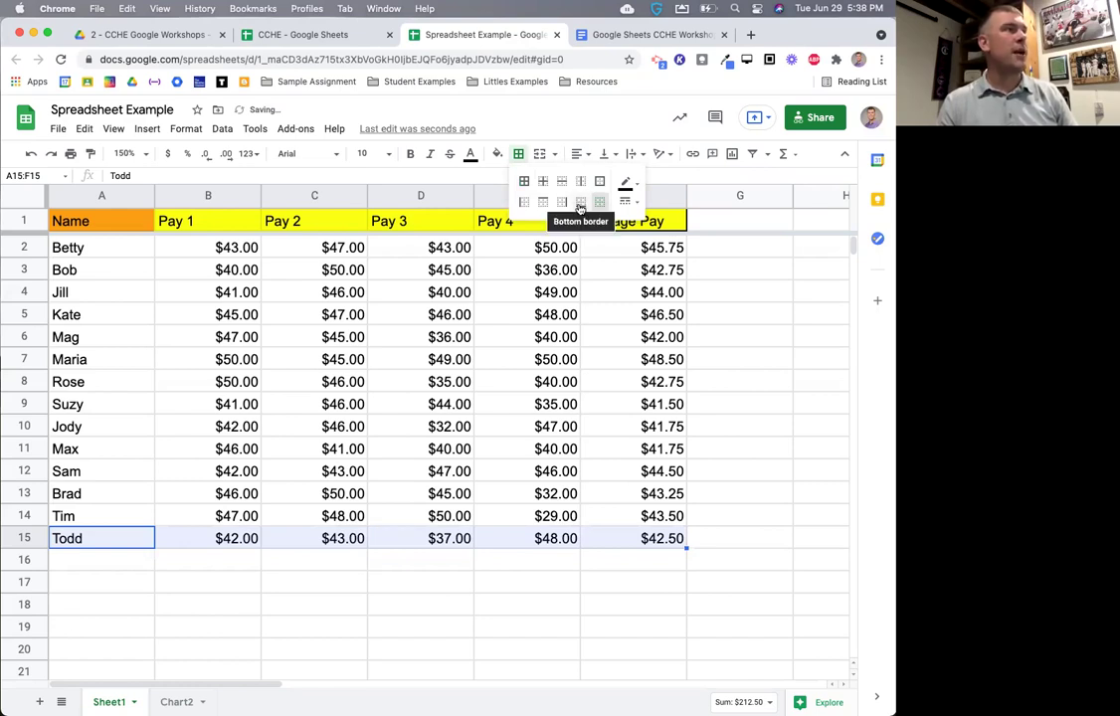
left_click(579, 204)
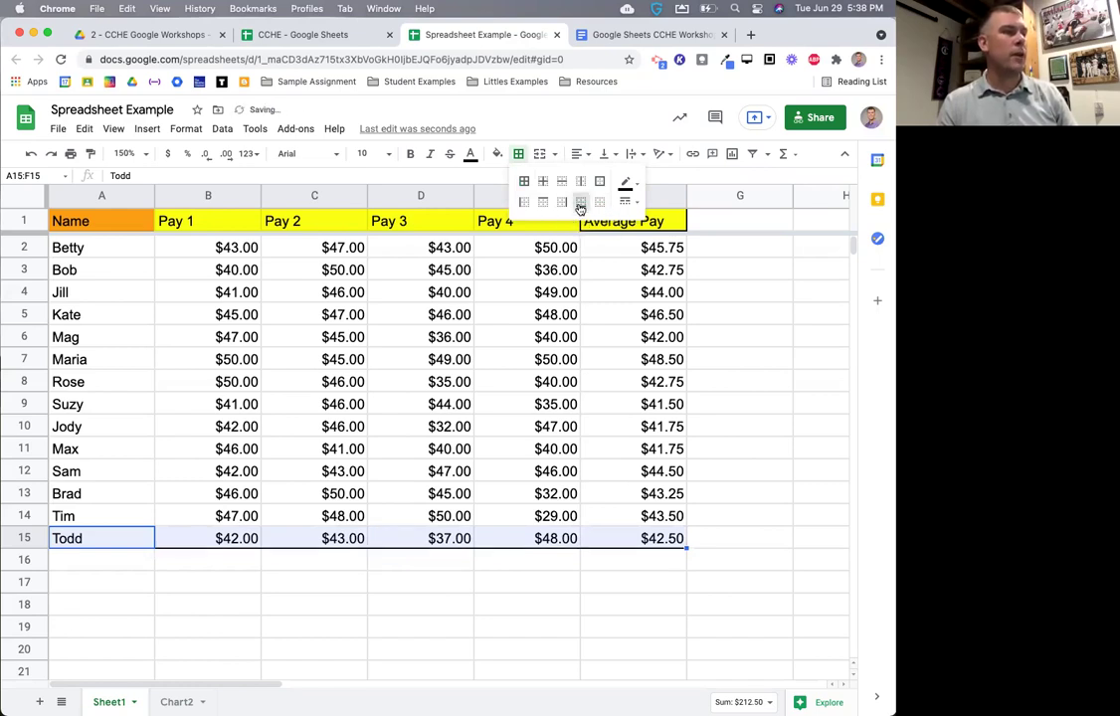
left_click(373, 559)
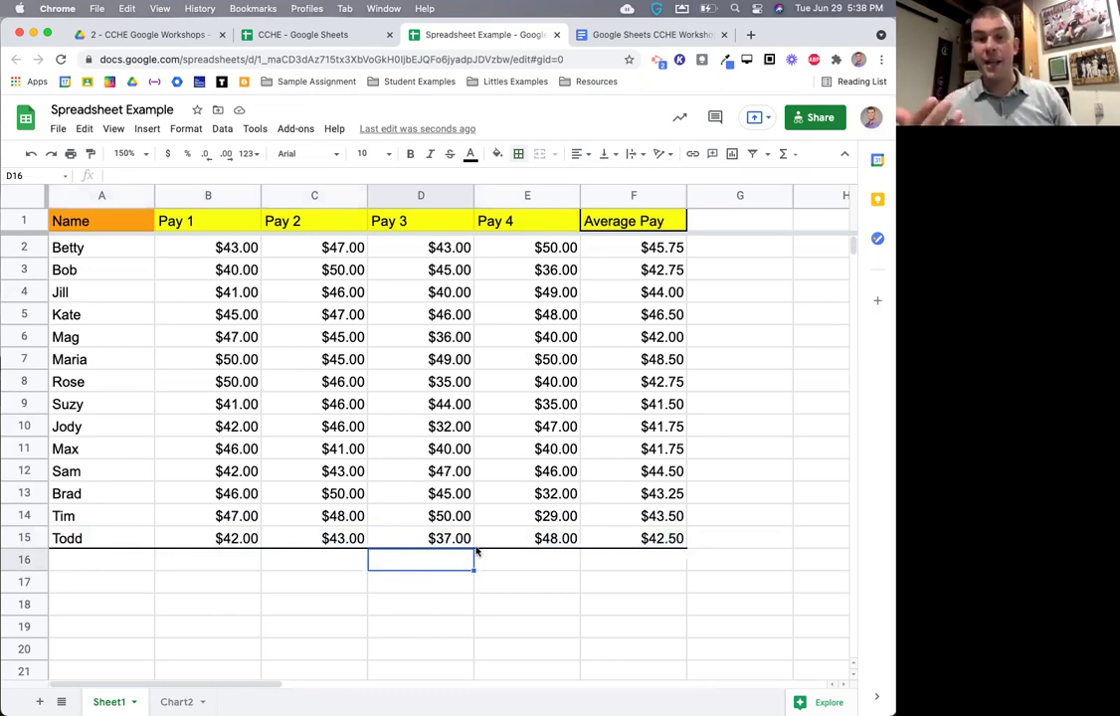
left_click(255, 564)
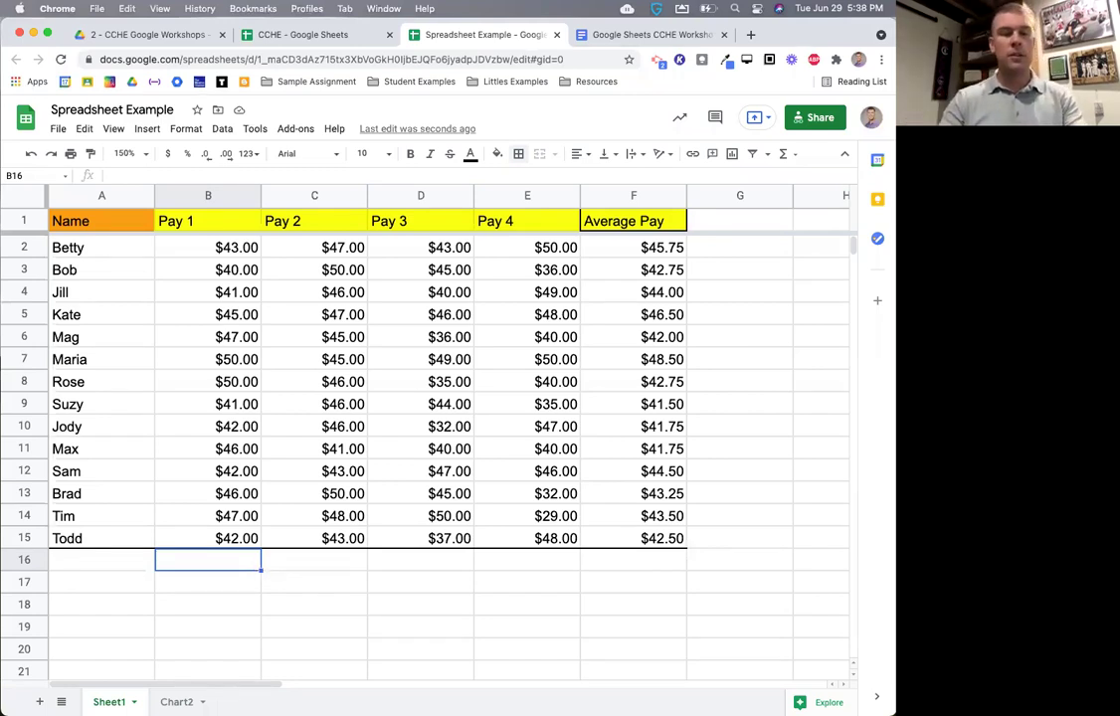
type("=")
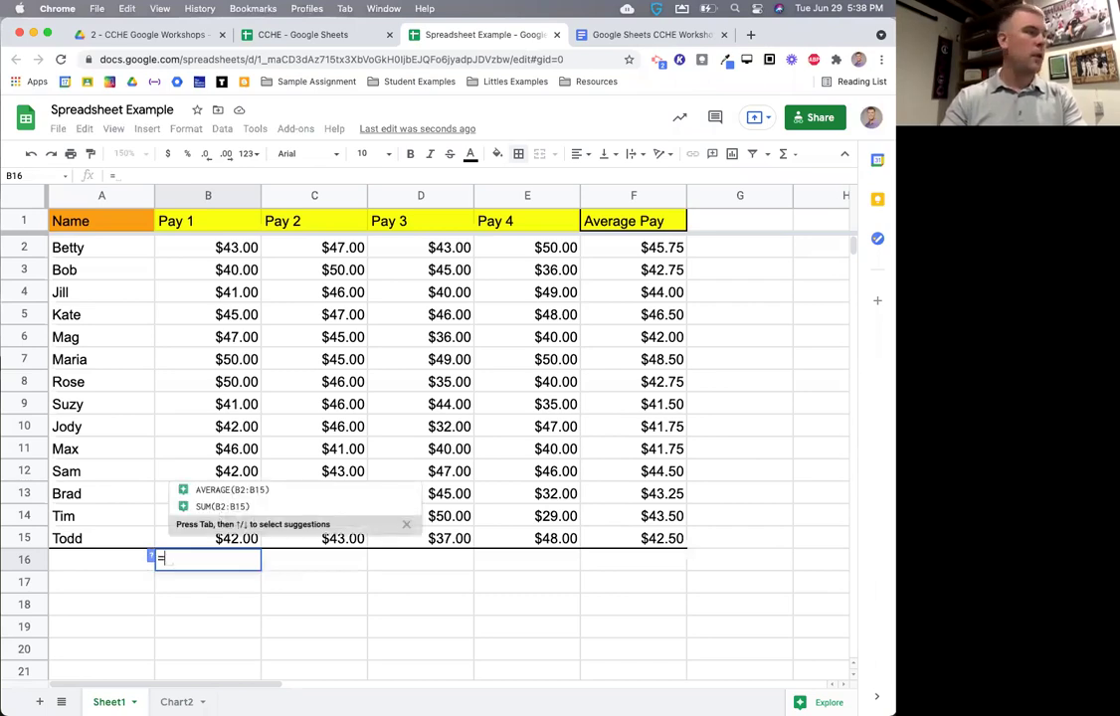
type("sum(")
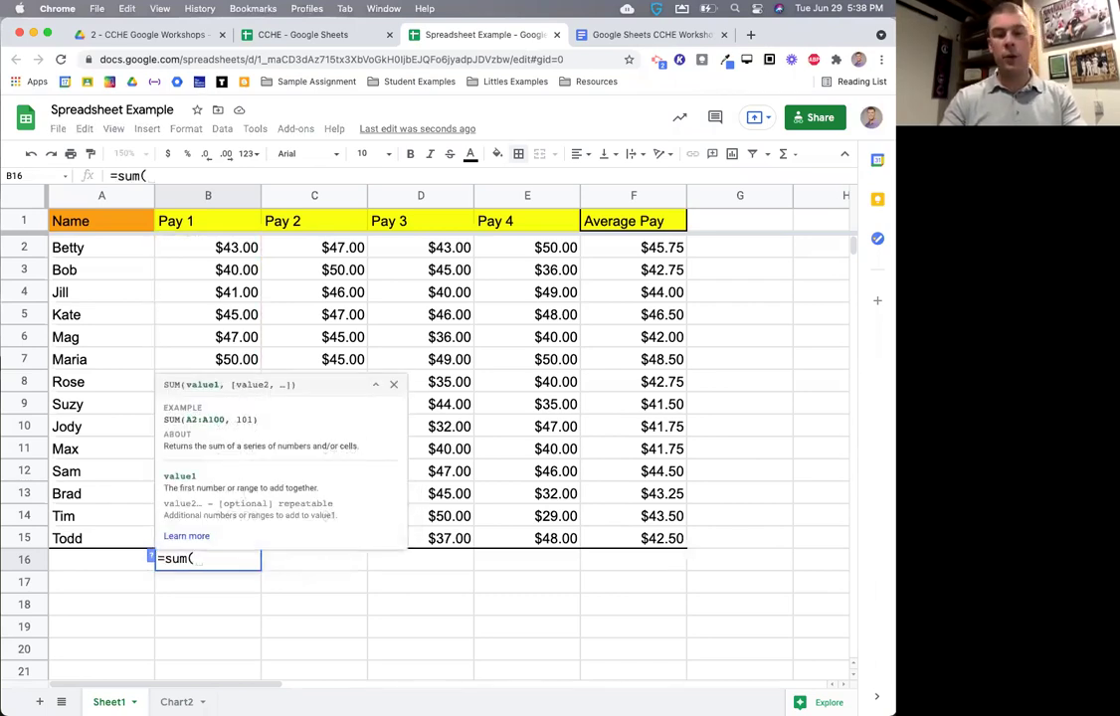
type("B2:")
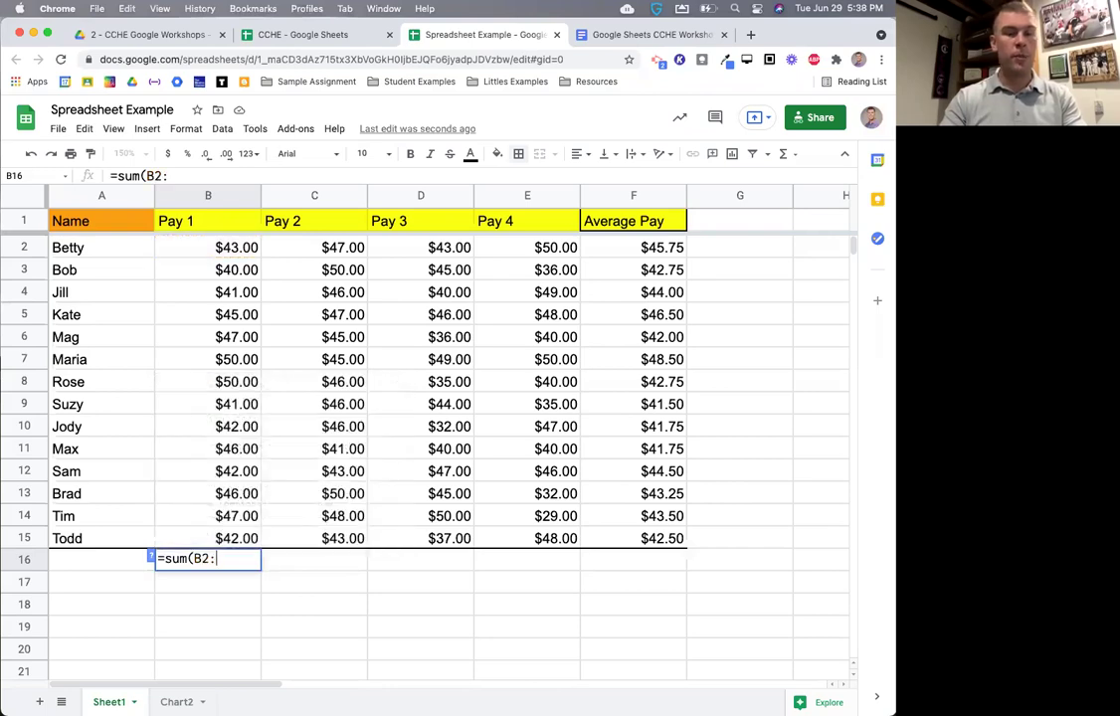
type("B15")
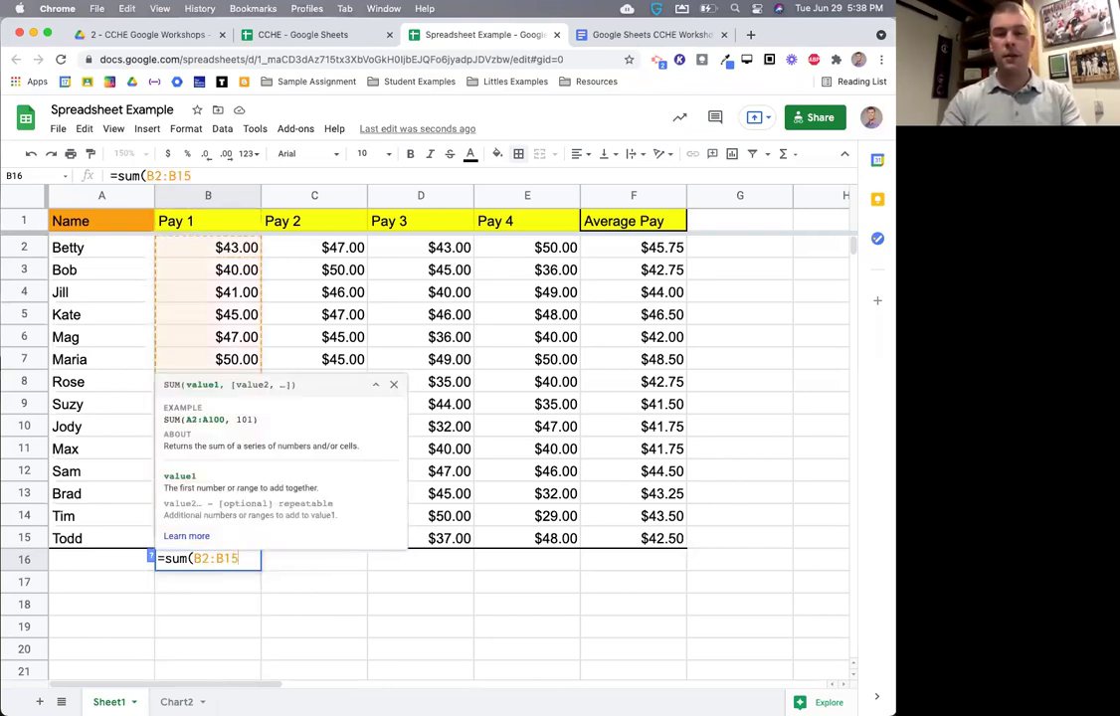
type(")")
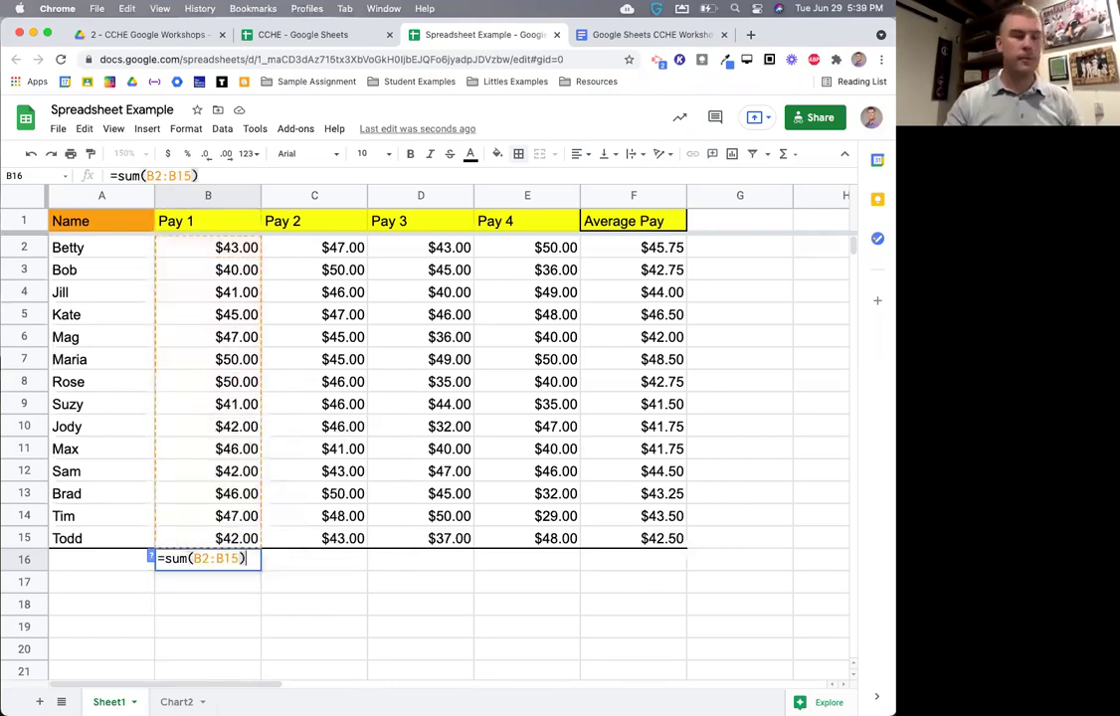
key("Return")
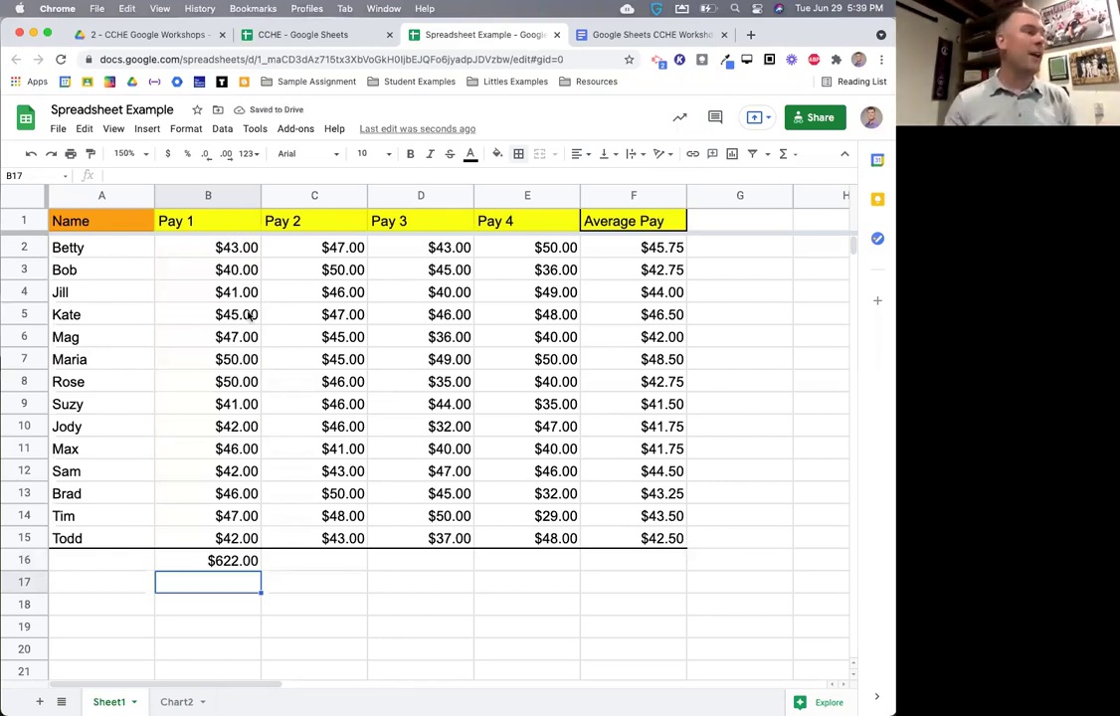
left_click(235, 558)
left_click_drag(259, 571, 582, 563)
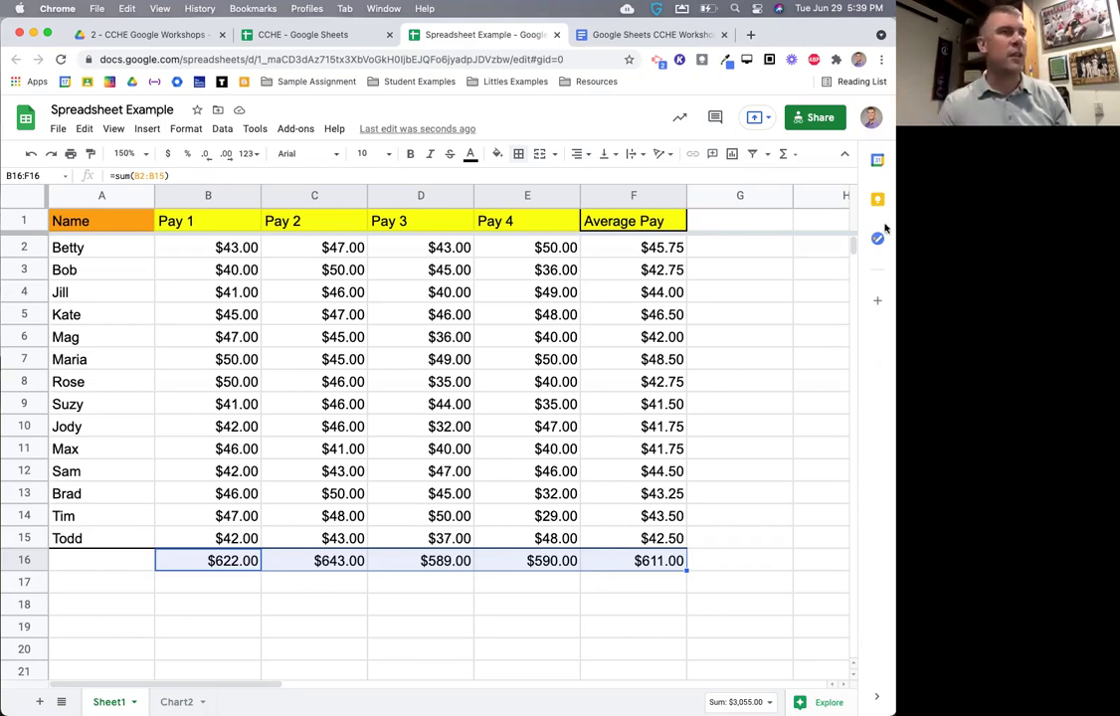
left_click(794, 157)
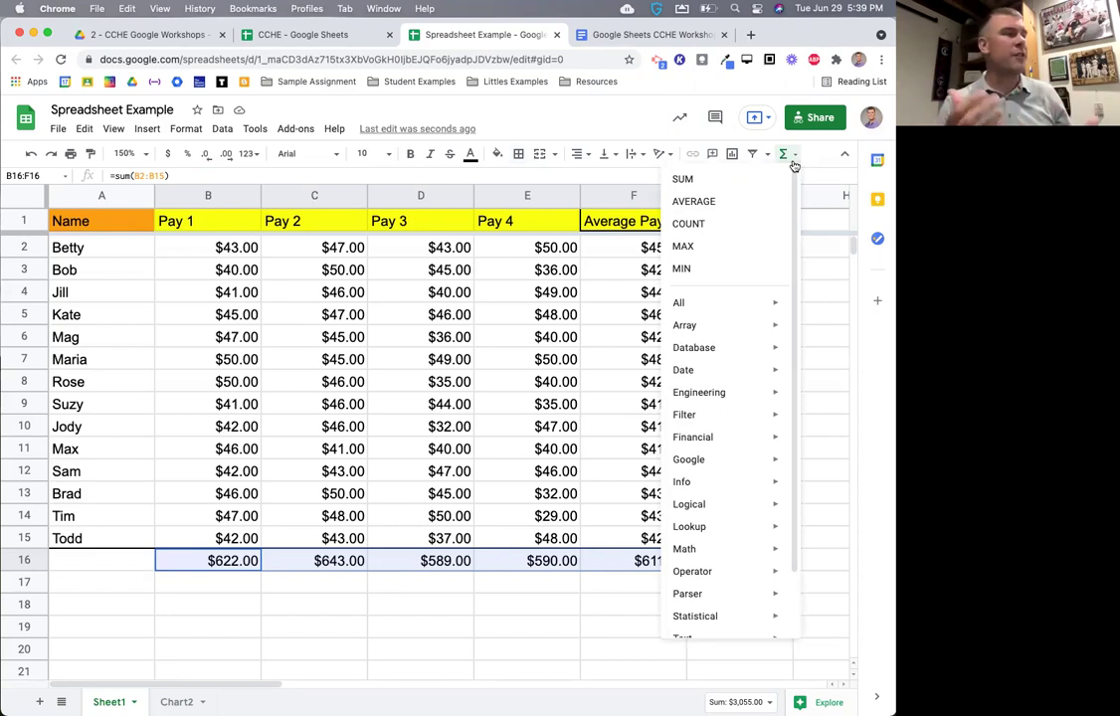
left_click(343, 315)
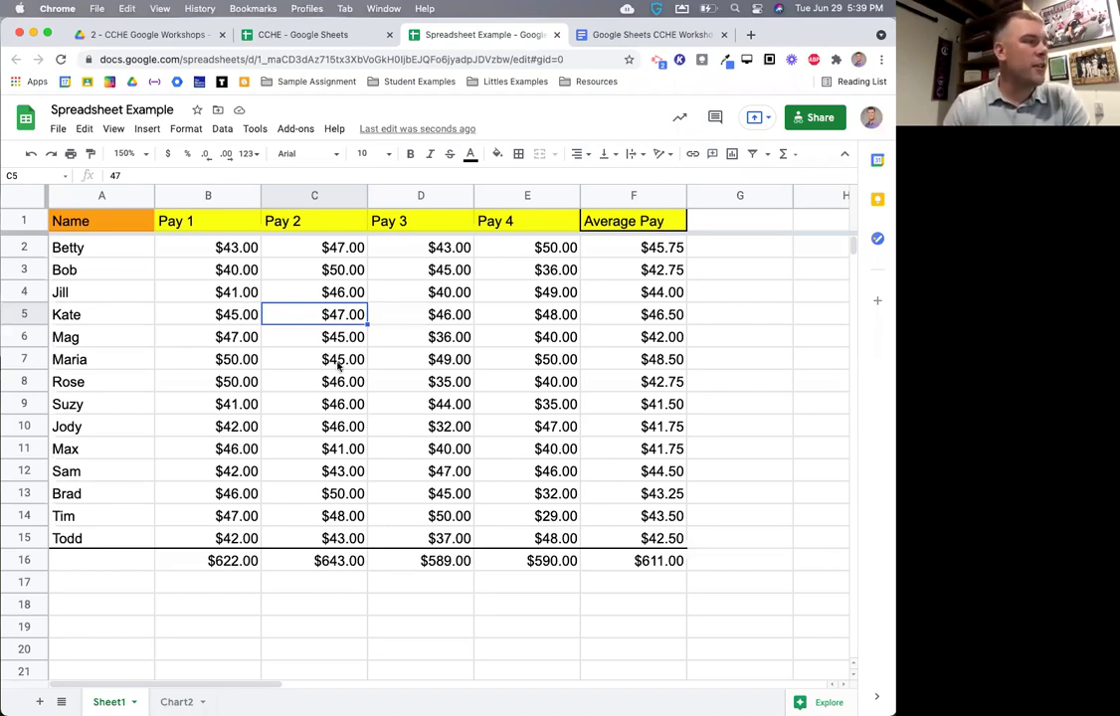
Step: Select B2:F16 and browse the Format number options without changing anything
left_click(226, 250)
left_click(236, 270)
left_click(238, 291)
left_click(240, 337)
left_click_drag(191, 248, 437, 358)
left_click_drag(522, 438, 646, 558)
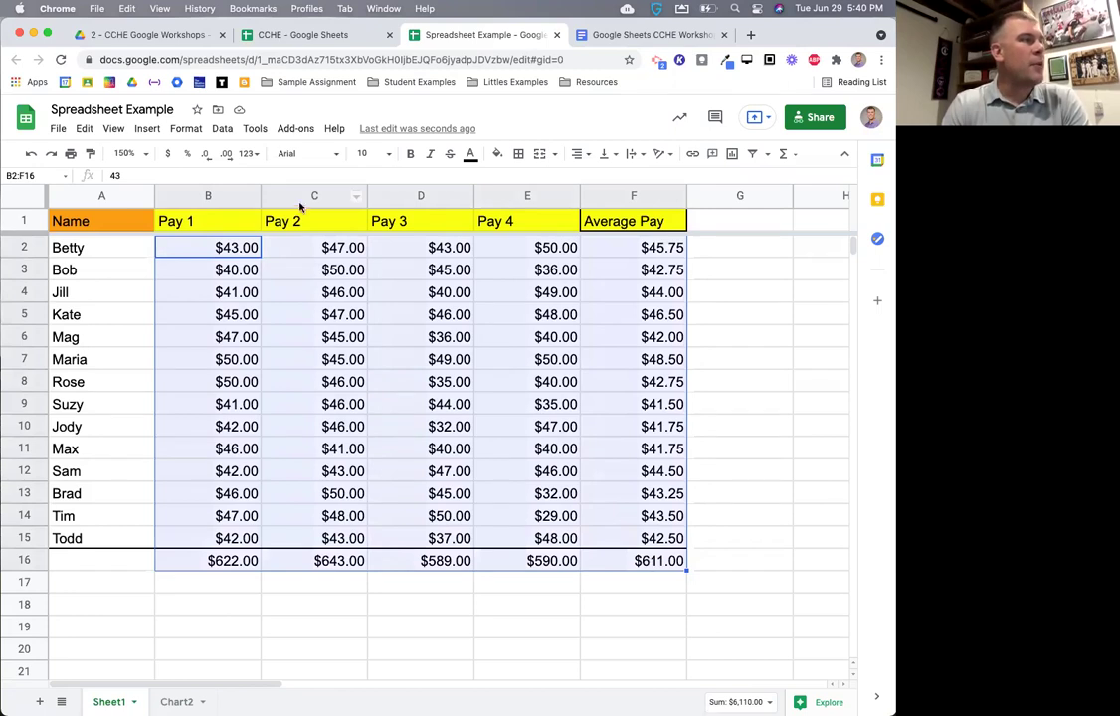
left_click(186, 130)
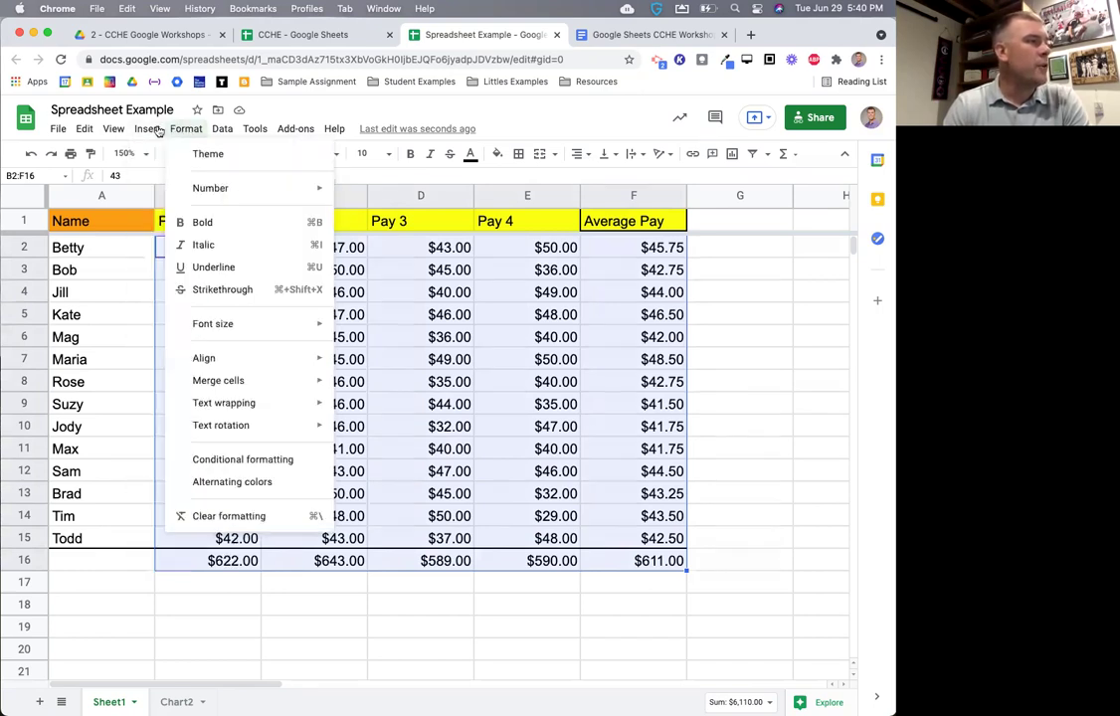
mouse_move(225, 134)
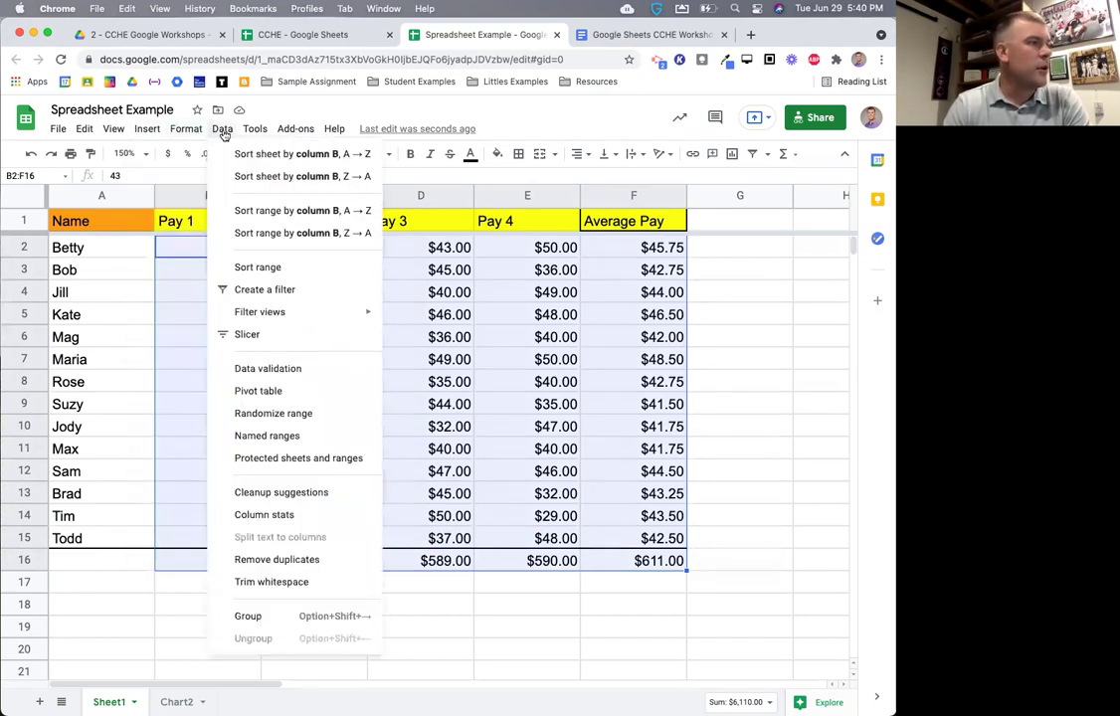
mouse_move(190, 131)
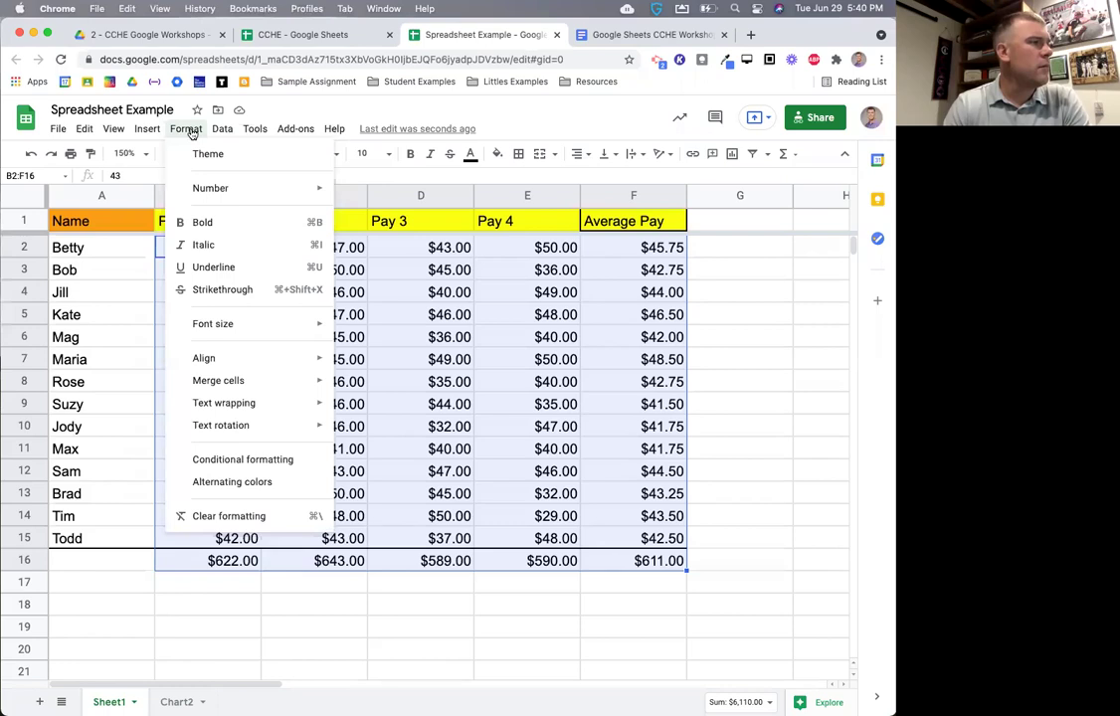
mouse_move(213, 195)
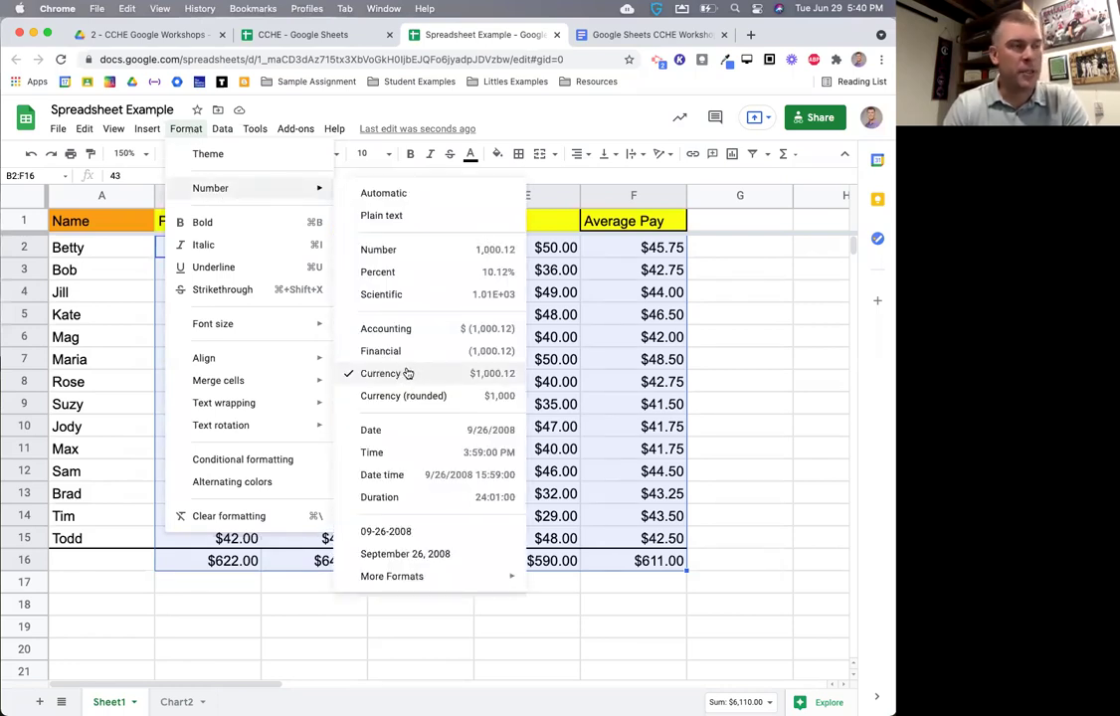
left_click(186, 130)
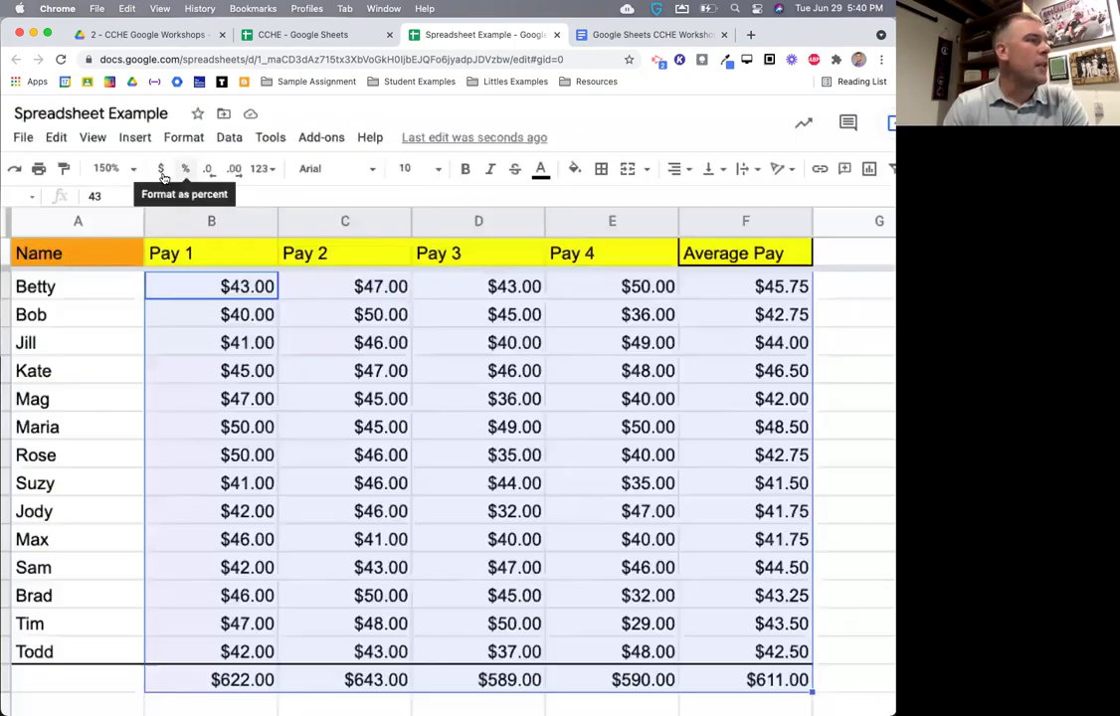
Step: Apply the $ currency format to the selected pay values, then reselect B2:F16
scroll(211, 156, "up", 5)
scroll(221, 164, "left", 2)
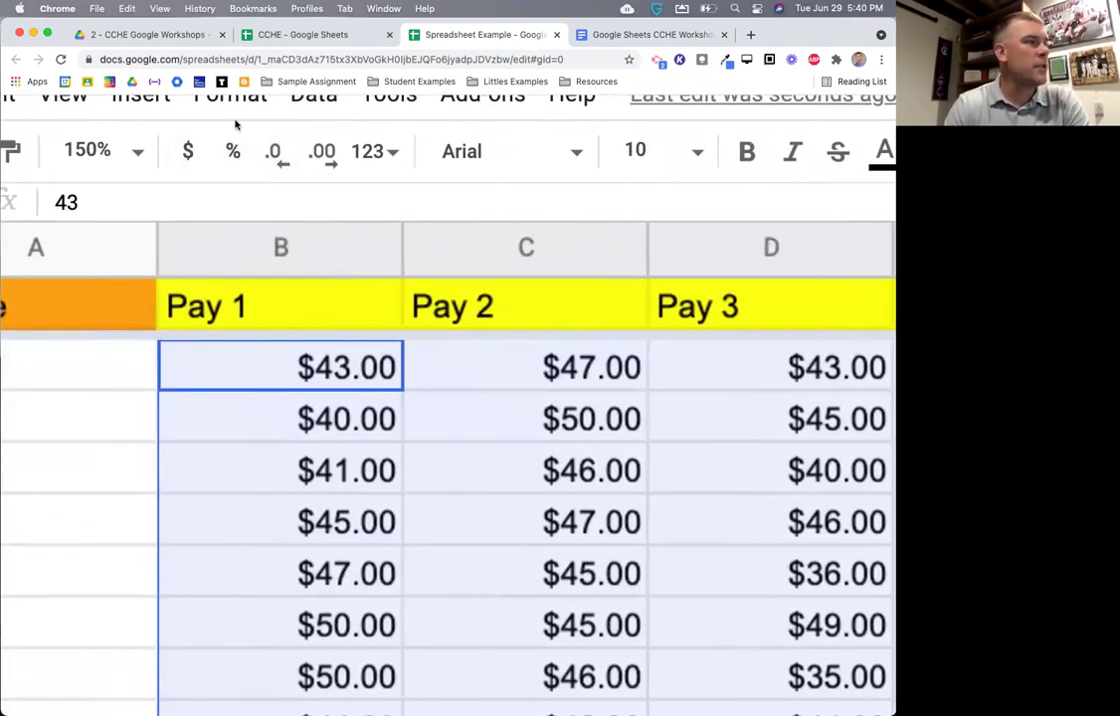
scroll(234, 125, "down", 5)
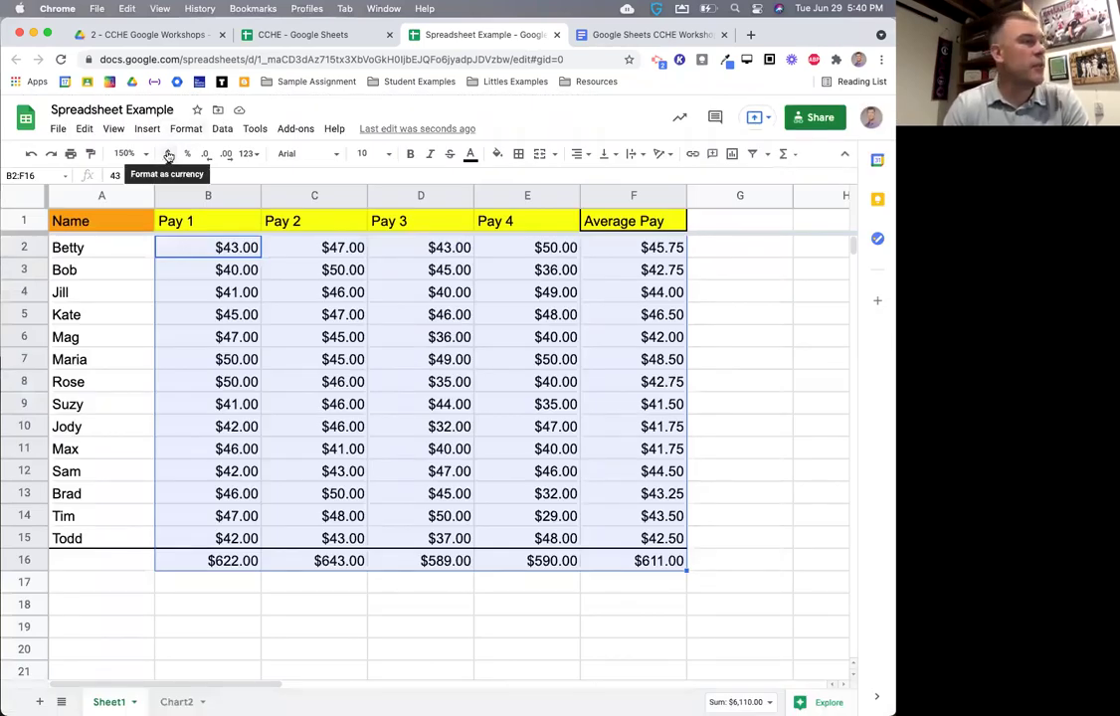
left_click(168, 156)
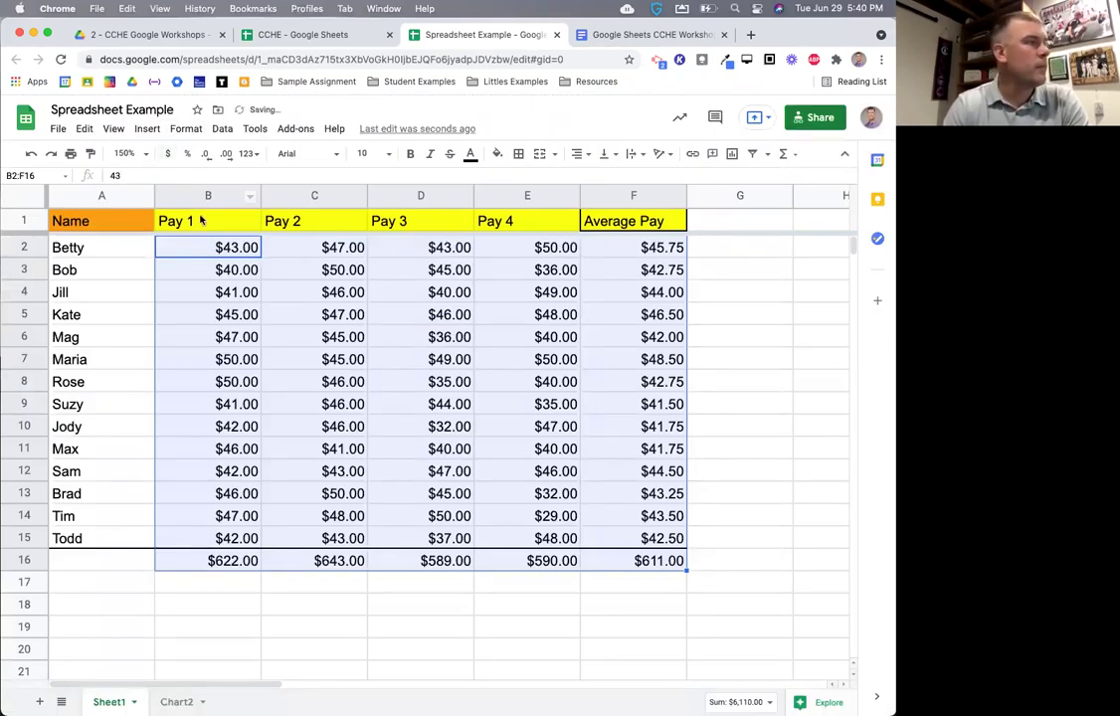
left_click(199, 243)
left_click_drag(296, 285, 656, 569)
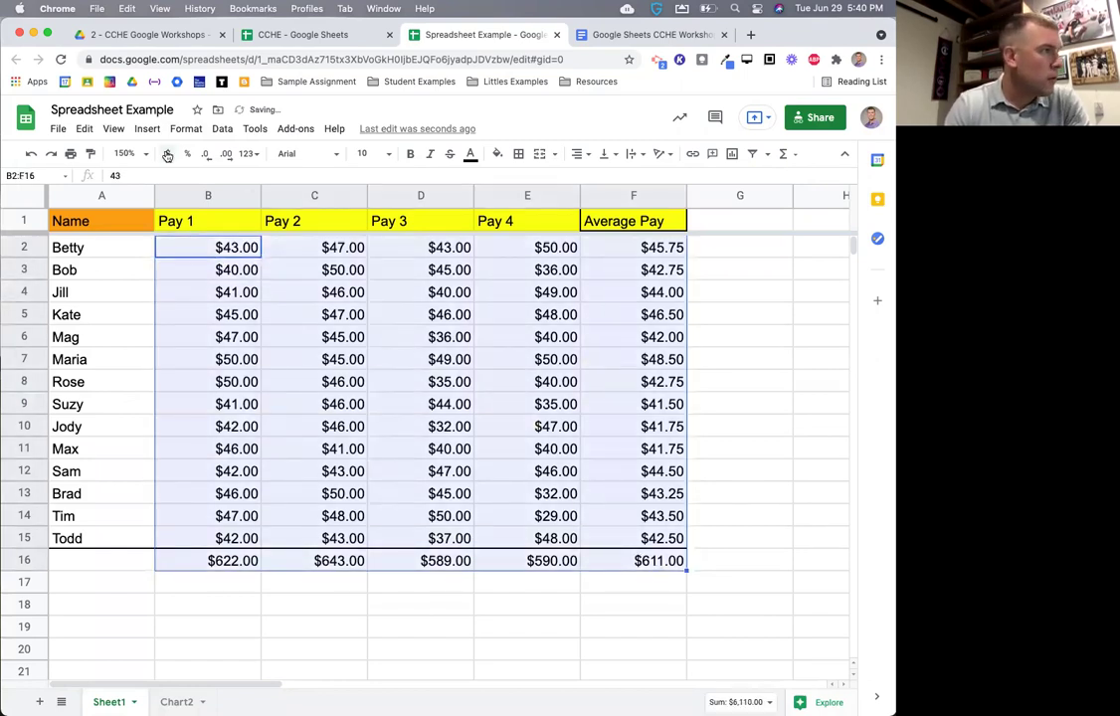
Step: Switch the pay values to plain Number format and reselect B2:F16
left_click(245, 154)
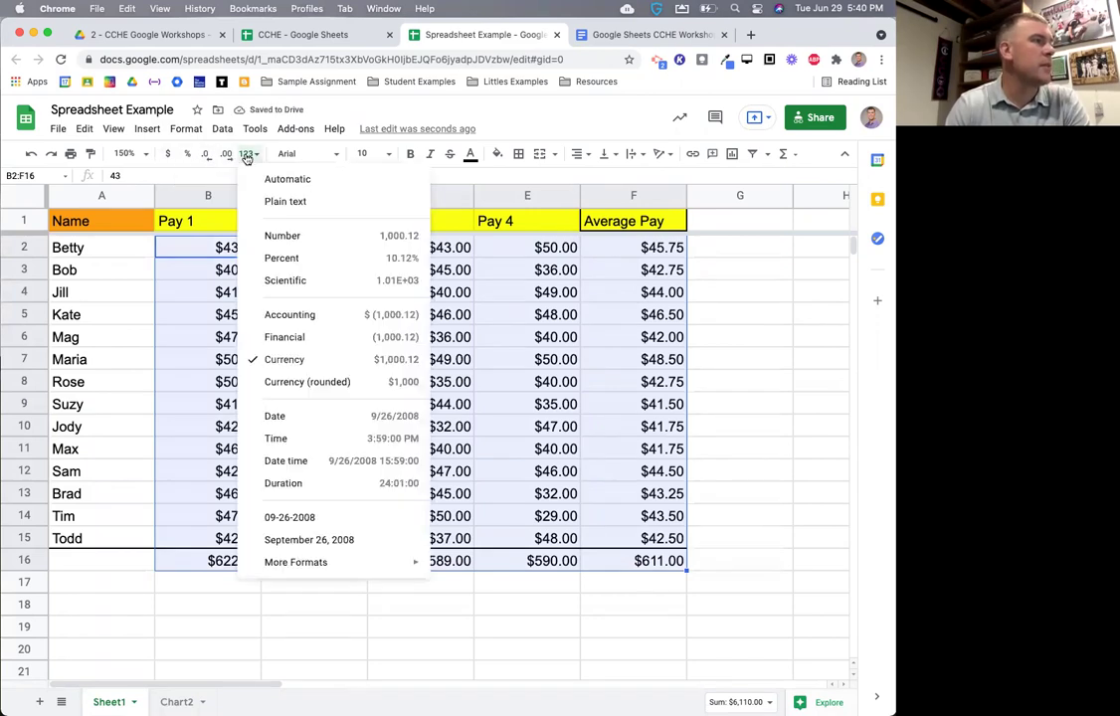
left_click(282, 236)
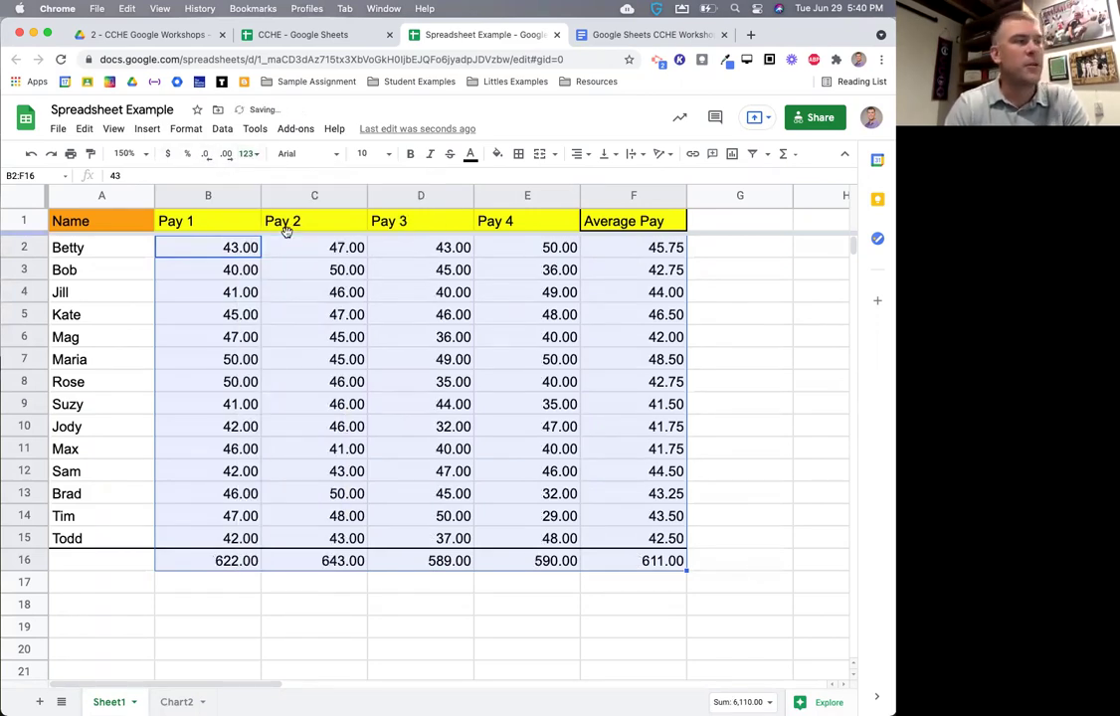
left_click(246, 157)
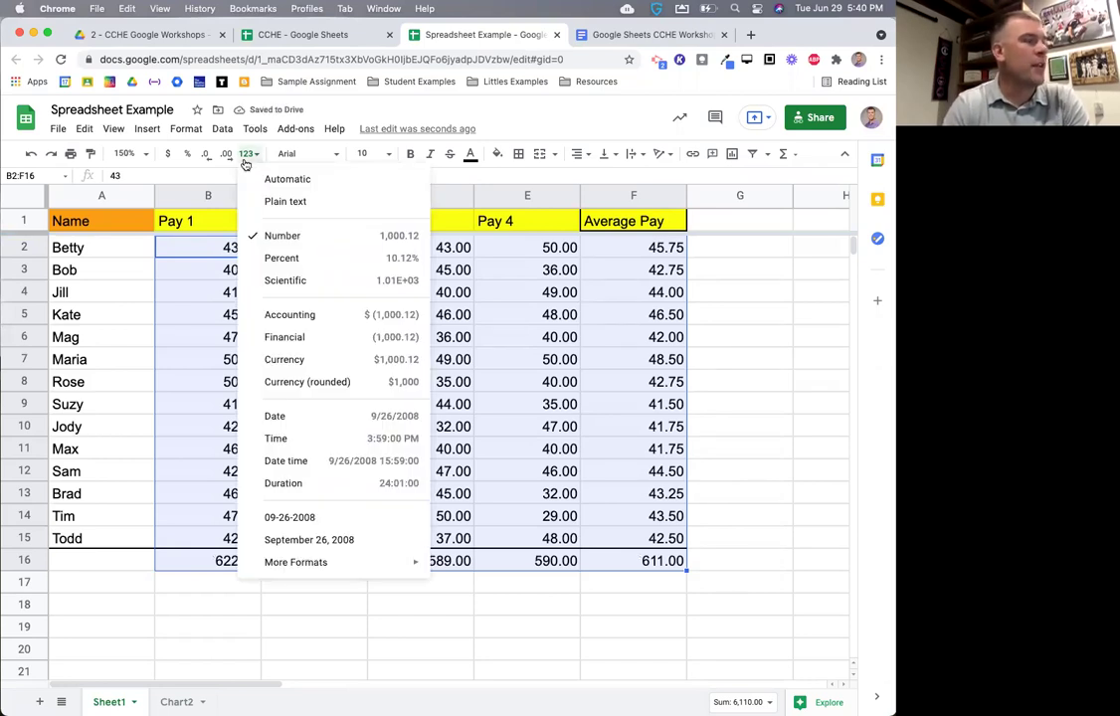
left_click(204, 288)
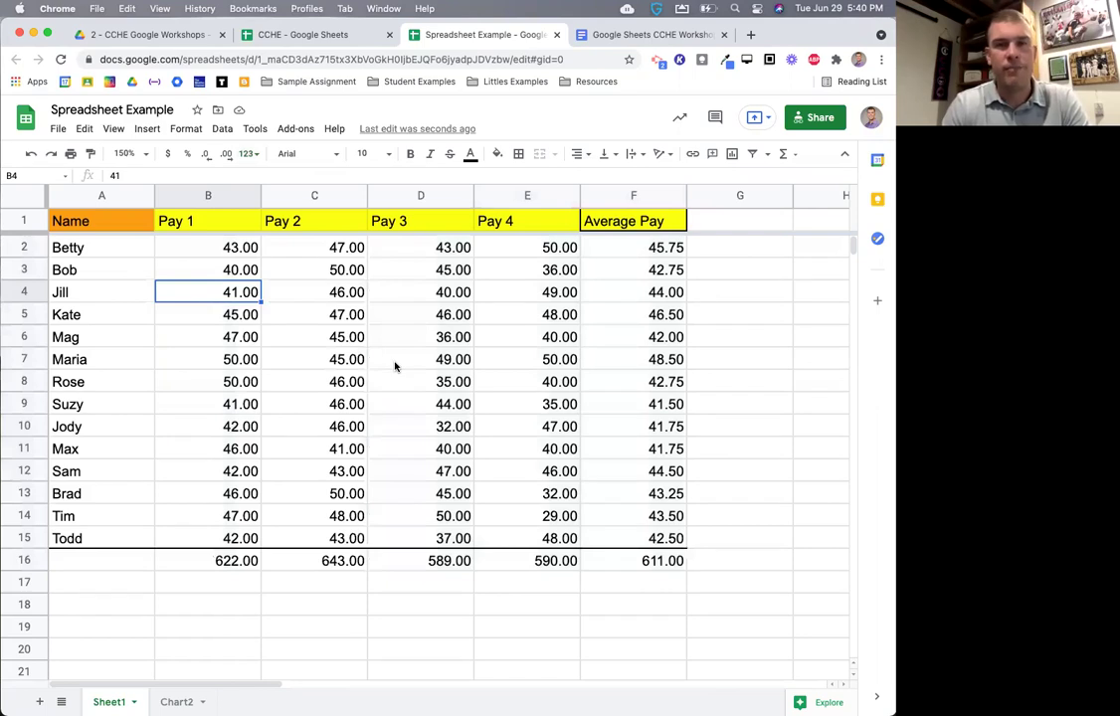
left_click_drag(233, 245, 318, 270)
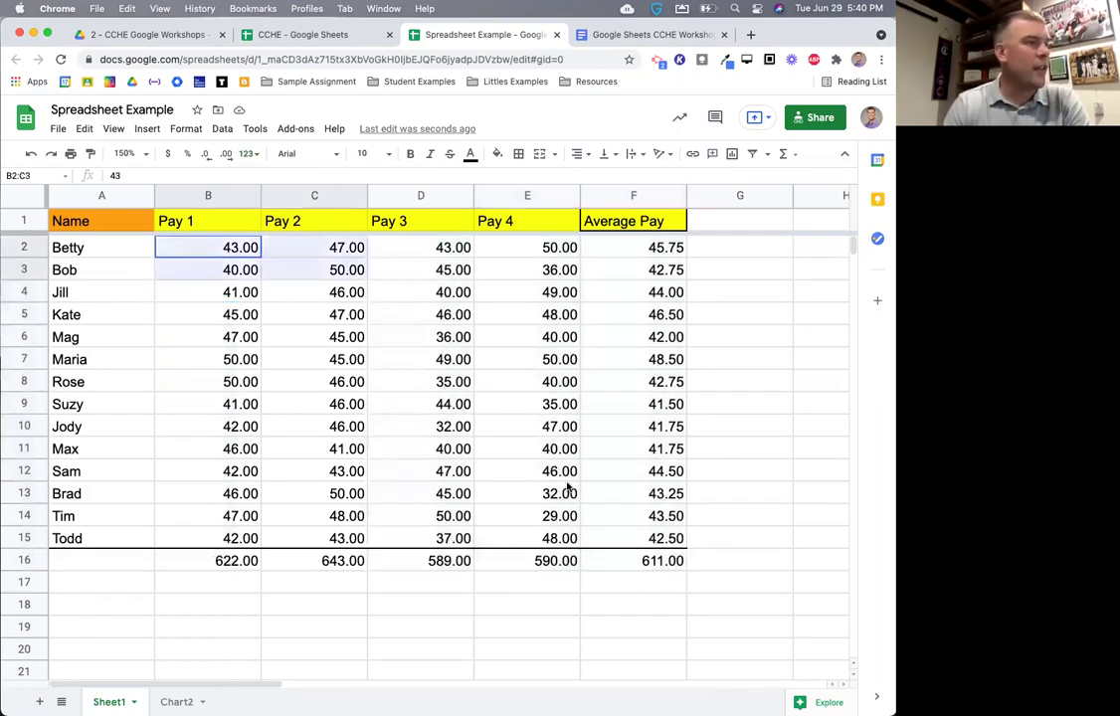
left_click_drag(569, 486, 653, 559)
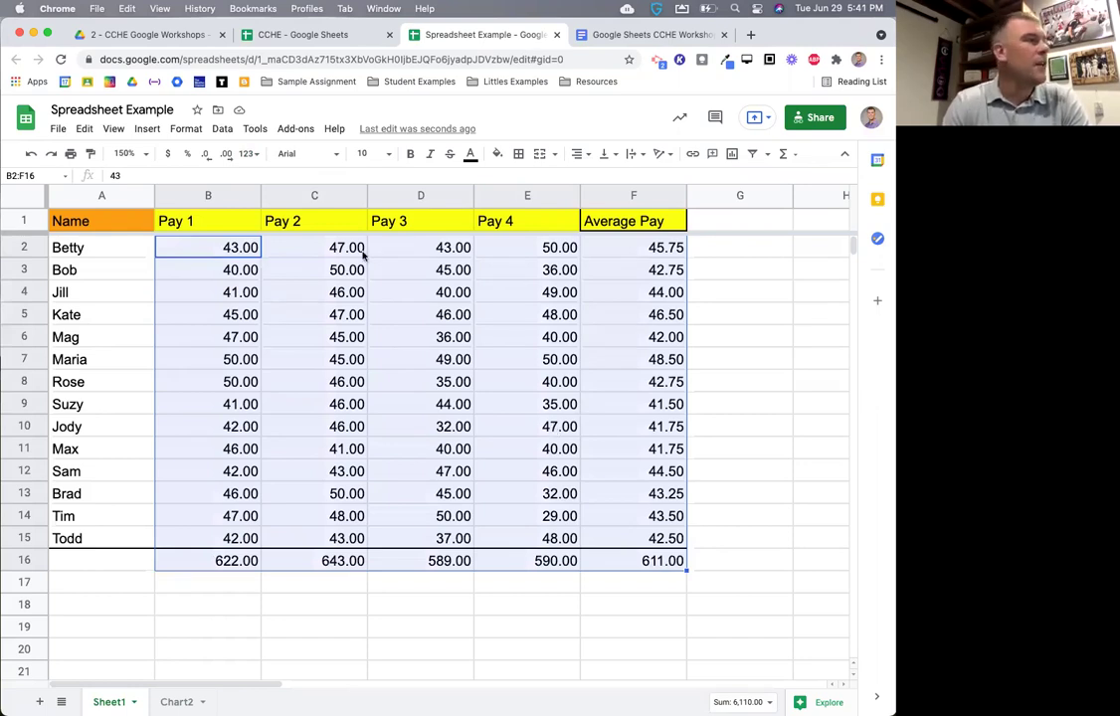
Step: Reduce the values to zero decimals, then restore two decimal places
left_click(206, 156)
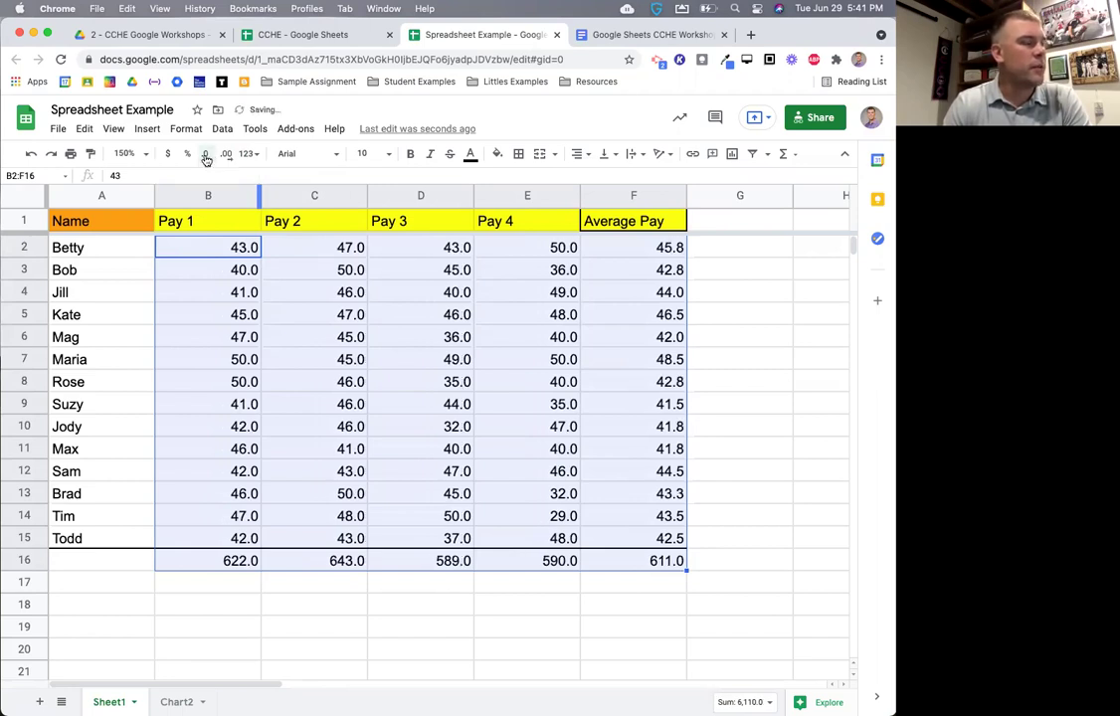
left_click(206, 156)
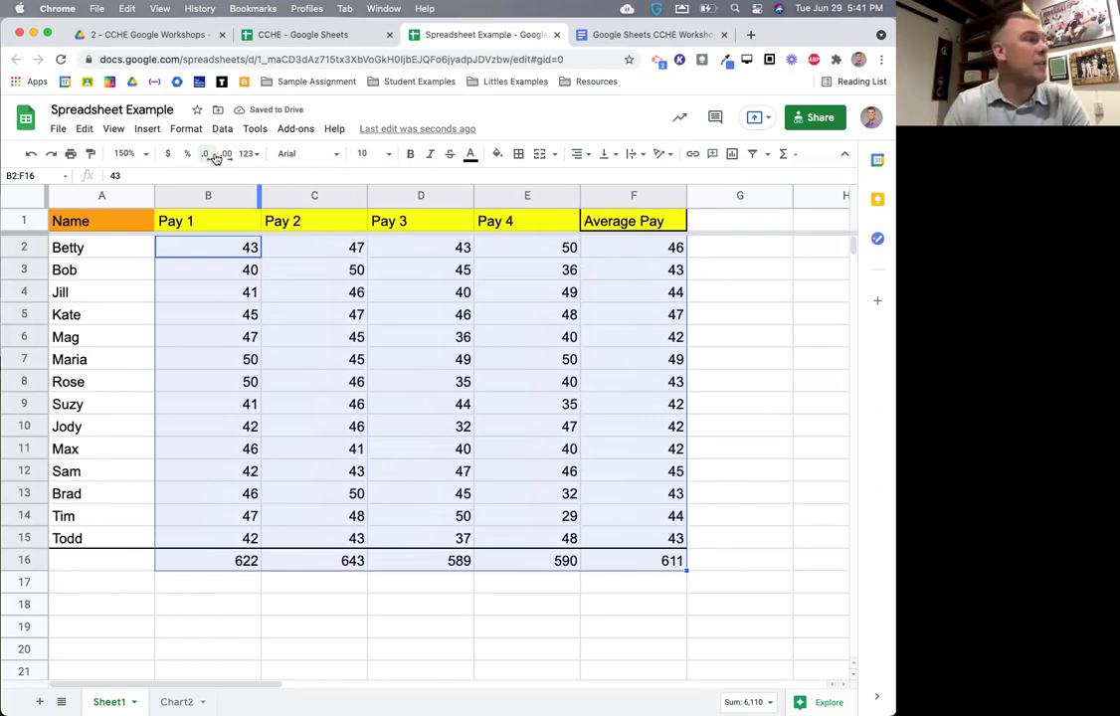
left_click(226, 156)
left_click(225, 156)
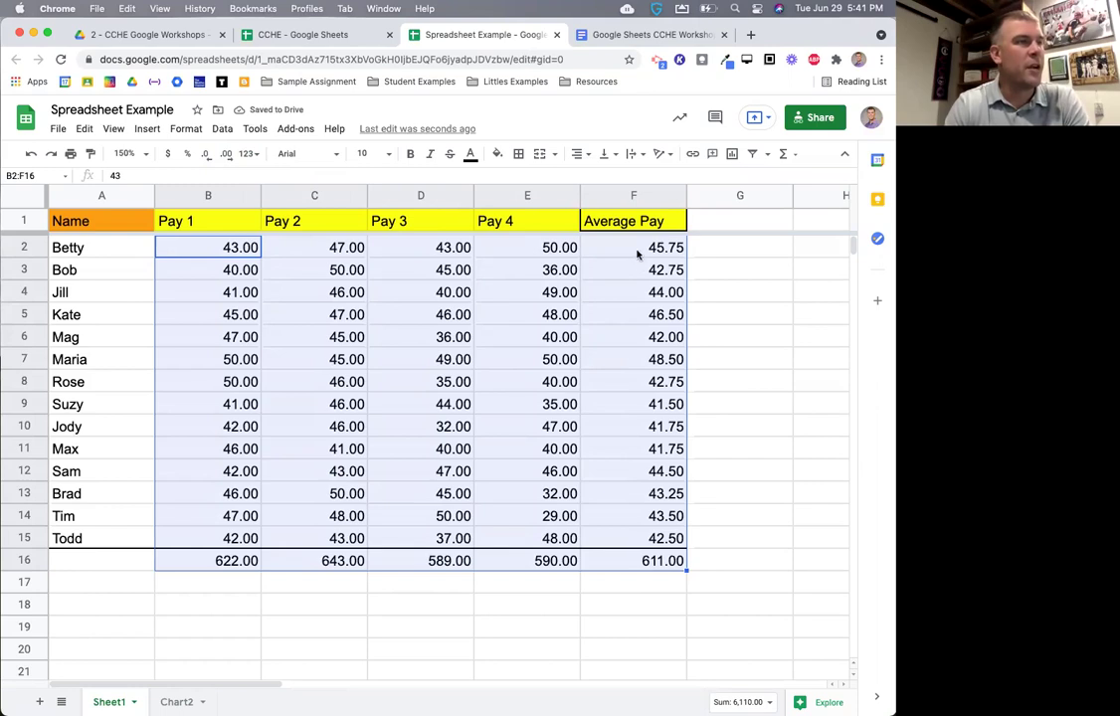
left_click(226, 157)
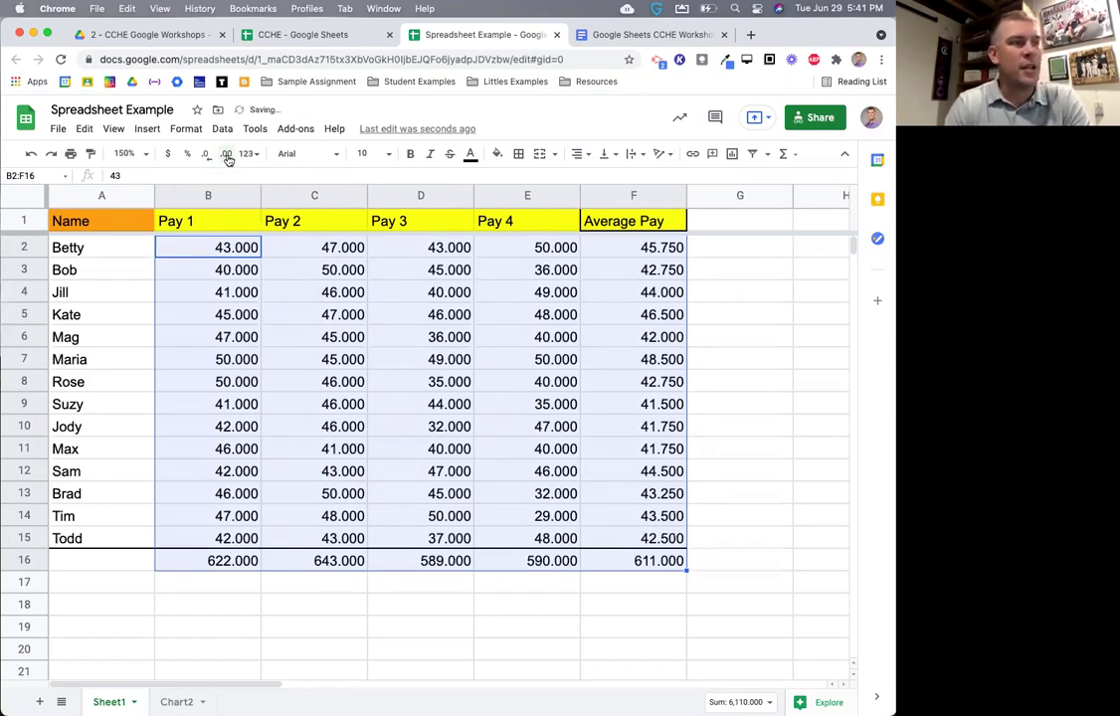
left_click(227, 156)
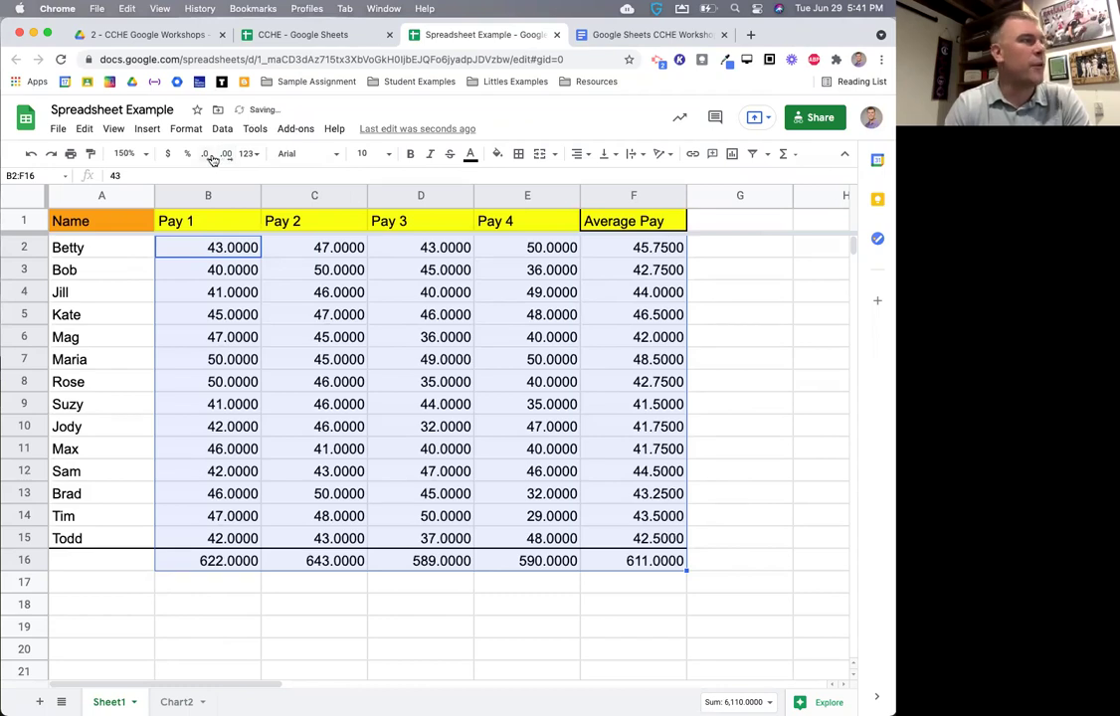
left_click(207, 156)
left_click(207, 156)
left_click(207, 156)
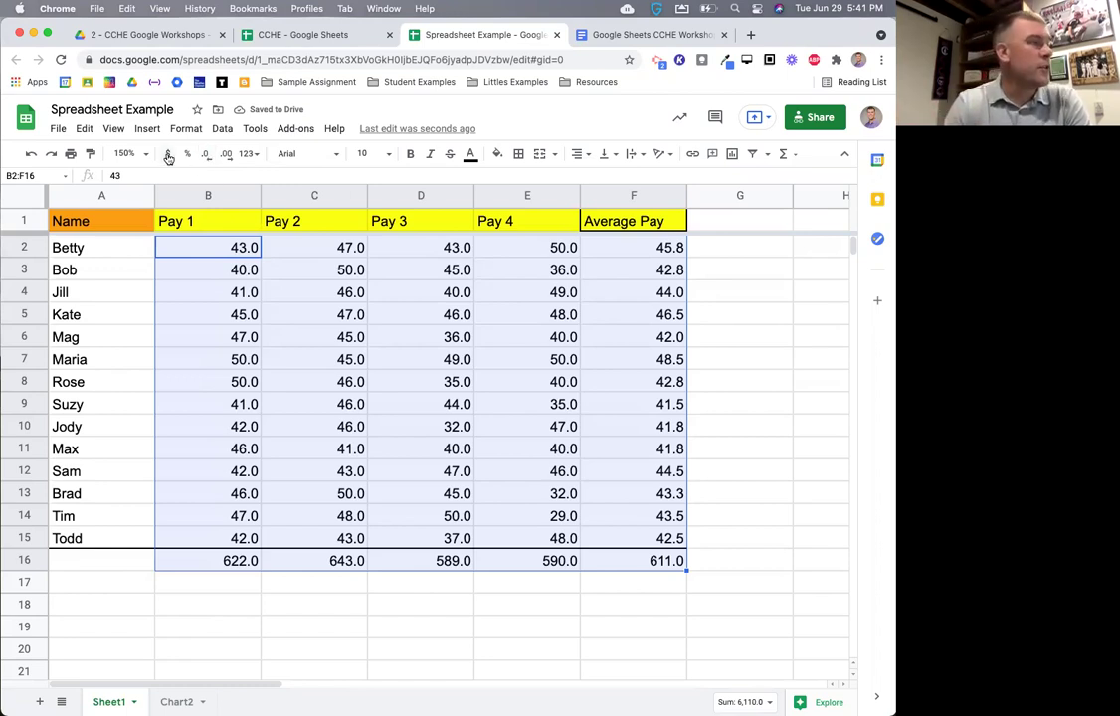
left_click(168, 156)
left_click(246, 154)
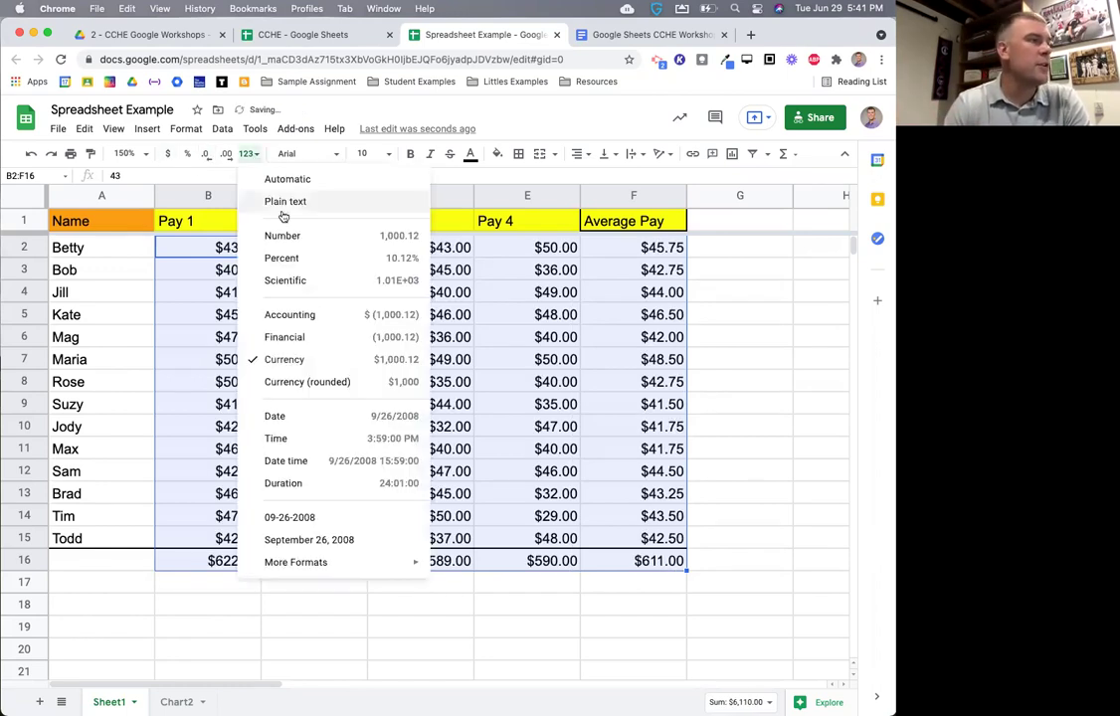
left_click(300, 259)
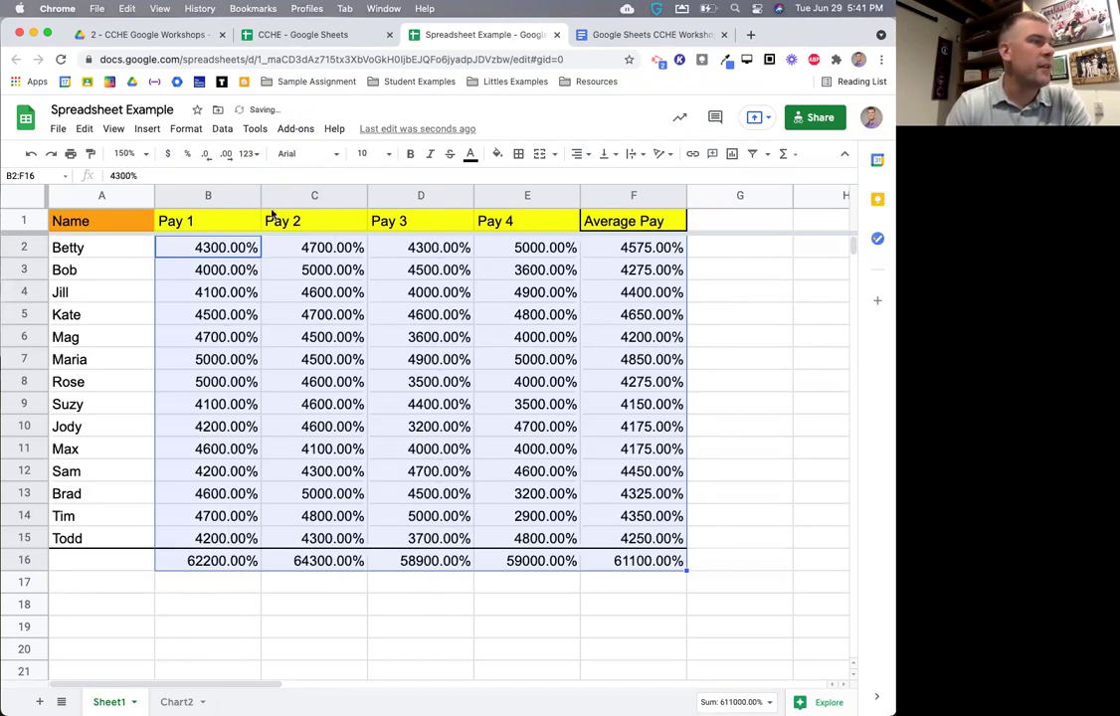
left_click(247, 156)
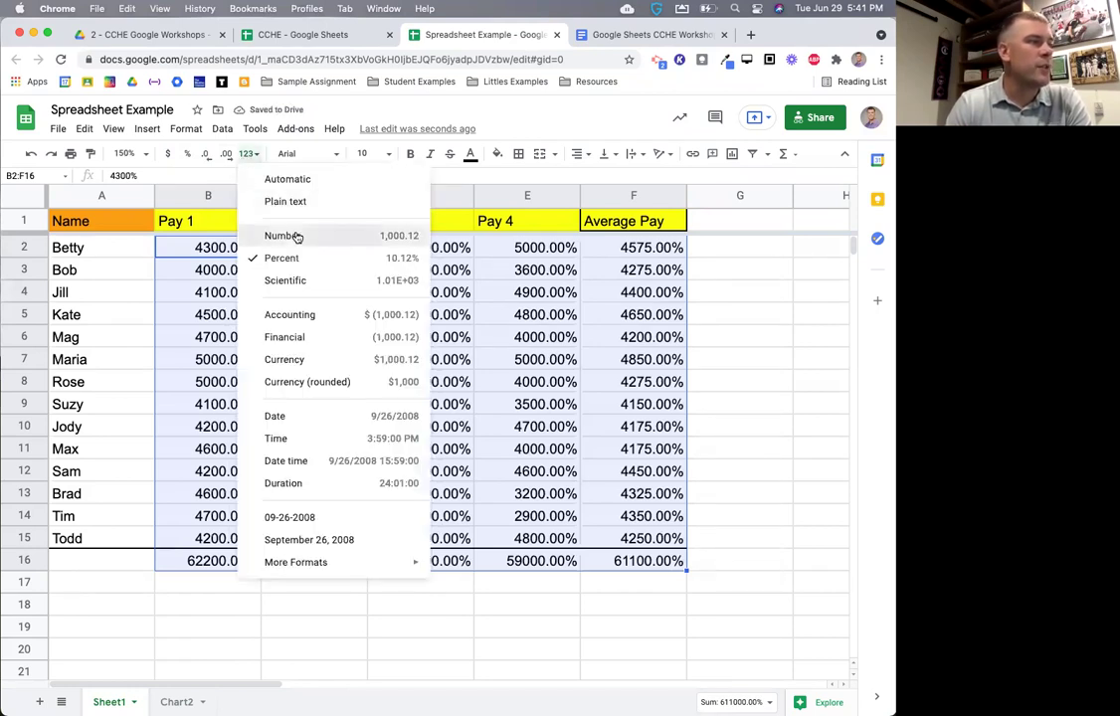
left_click(294, 235)
left_click(242, 154)
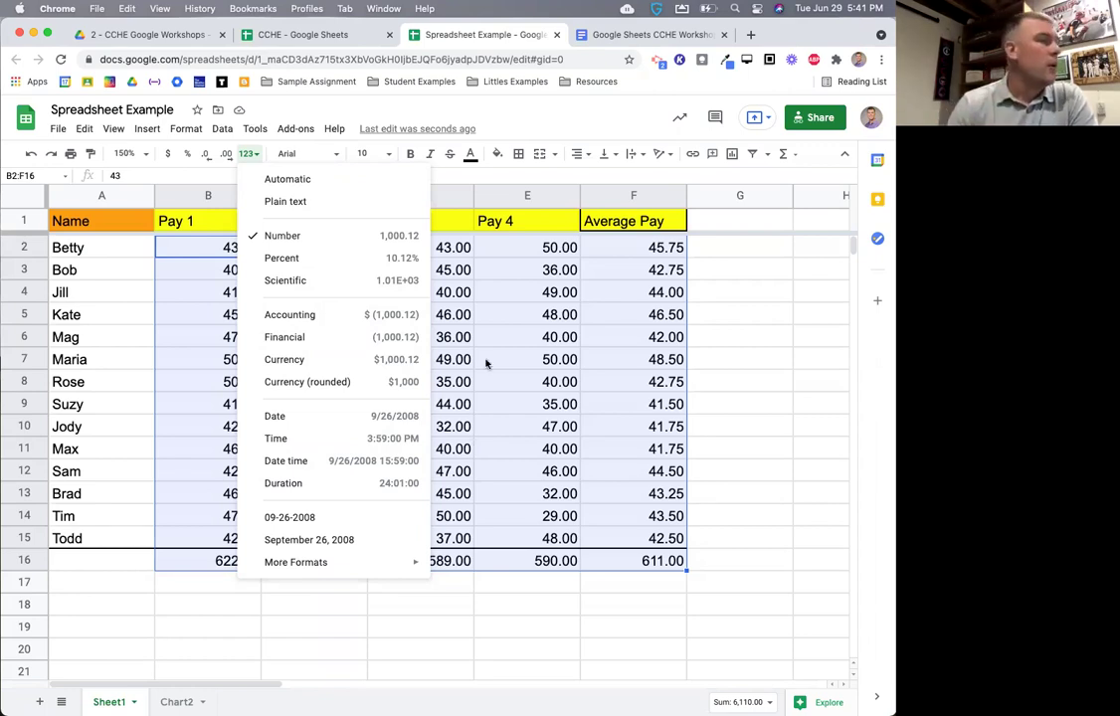
Step: Reselect B2:F16 and format all pay values and totals as dollar currency
left_click(484, 283)
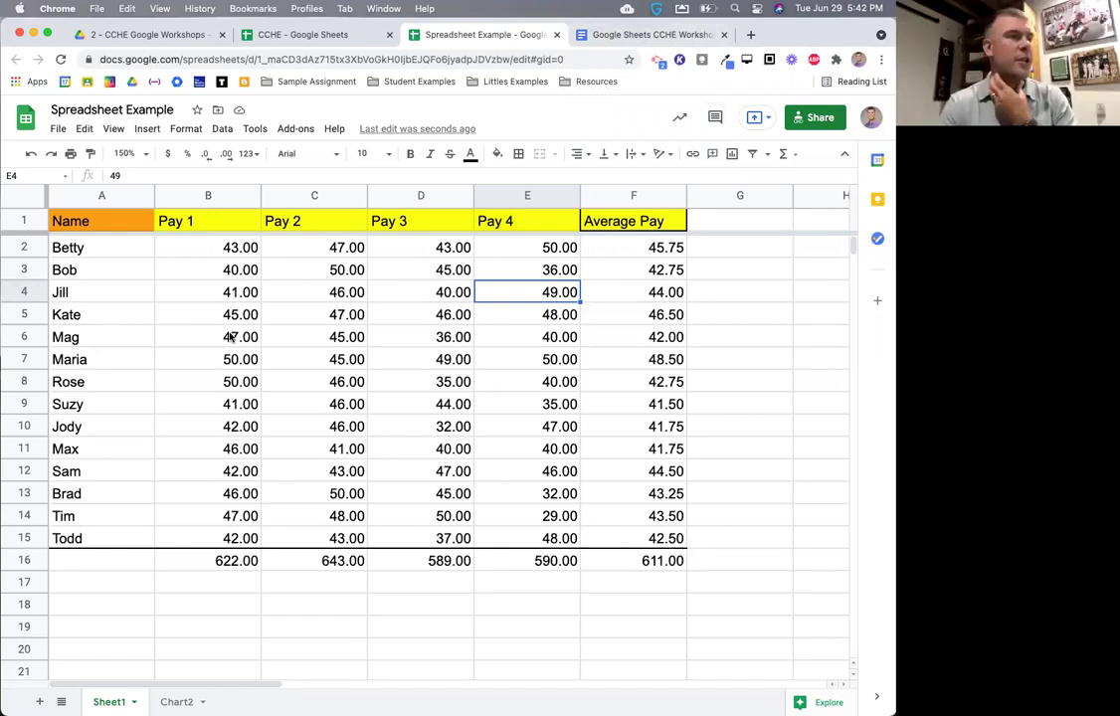
left_click(98, 247)
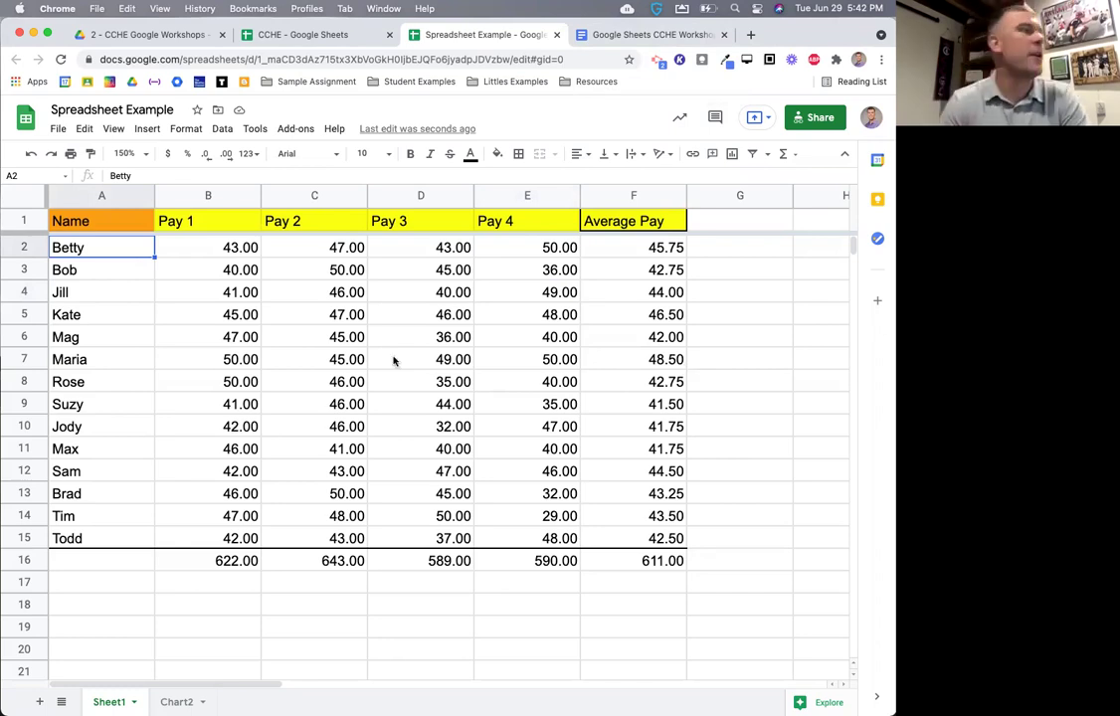
left_click_drag(222, 249, 654, 557)
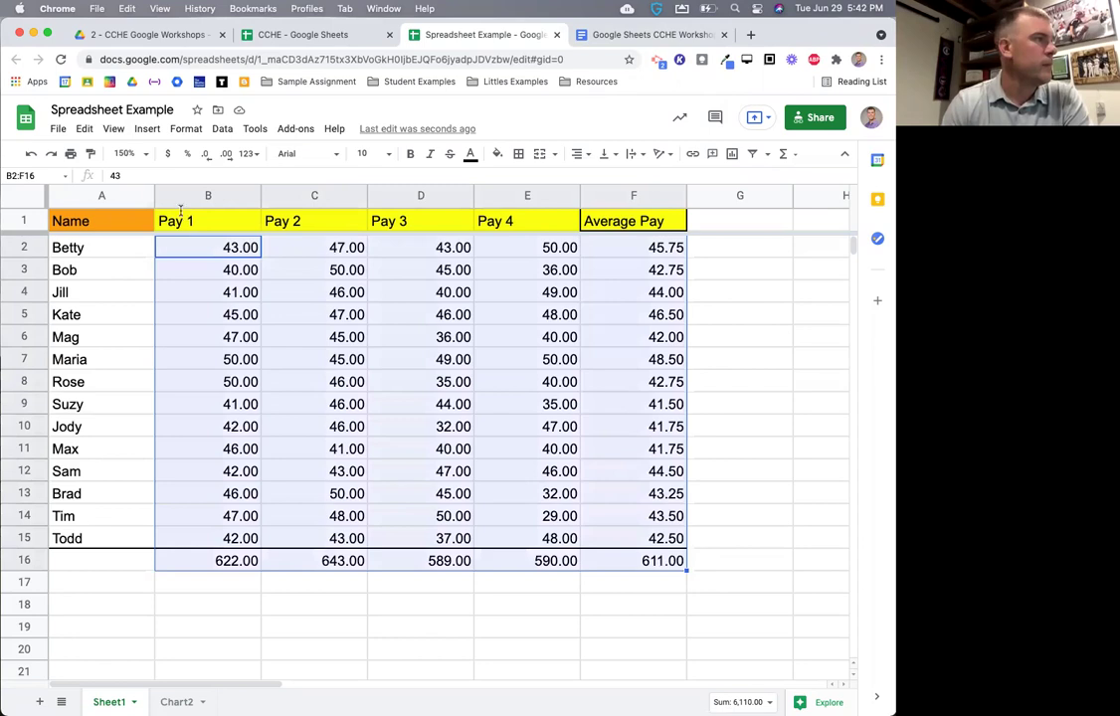
left_click(167, 153)
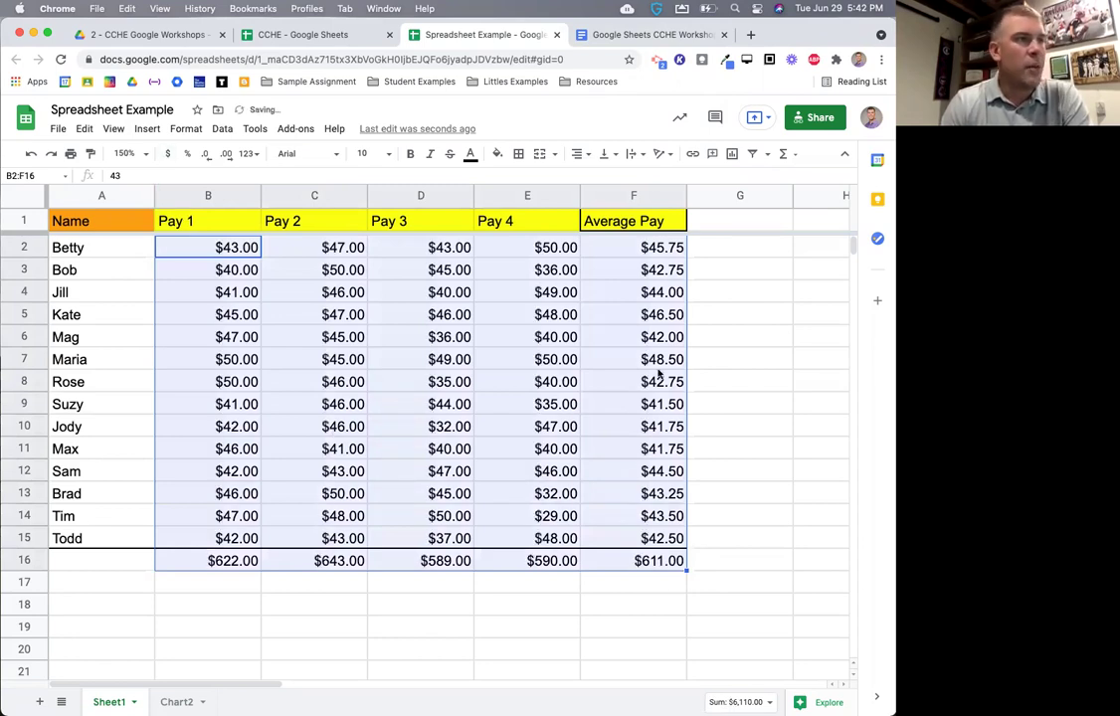
left_click(399, 335)
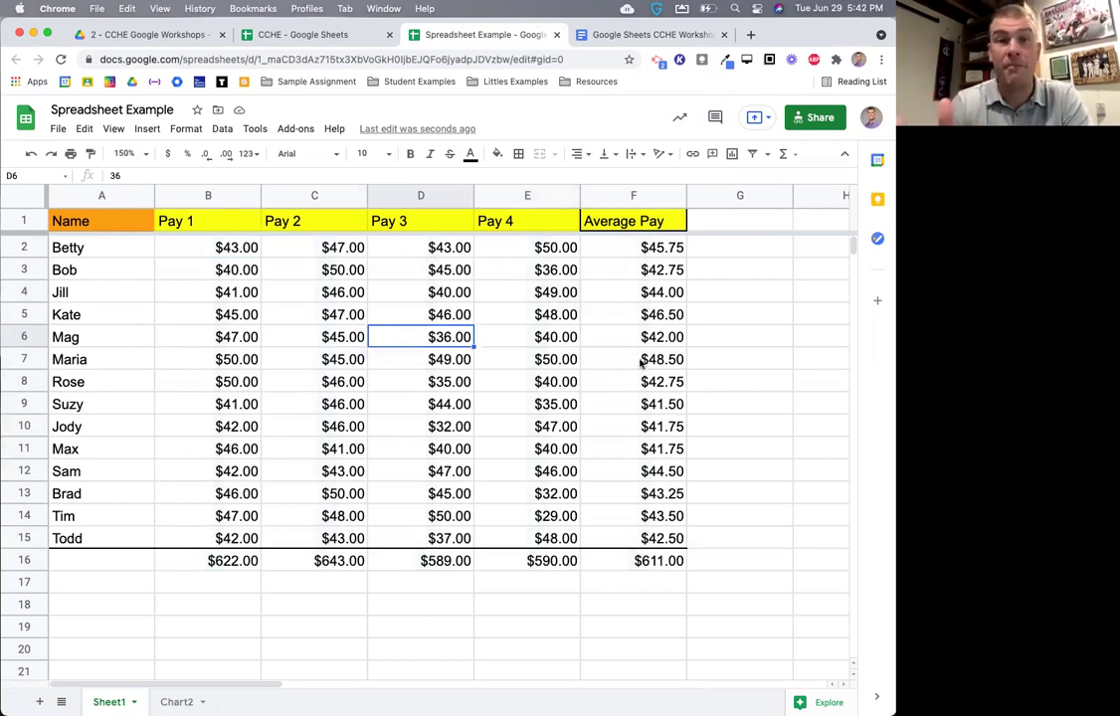
left_click(130, 253)
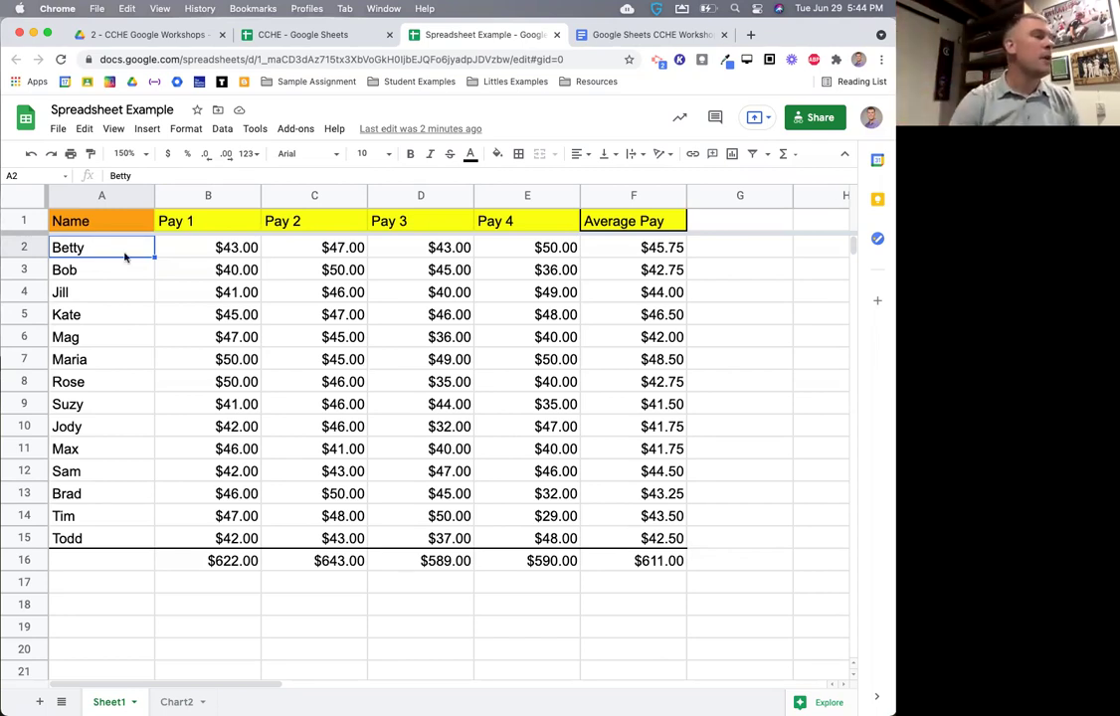
Step: Select A1:F15, from the Name header down to Todd's Average Pay
left_click(120, 220)
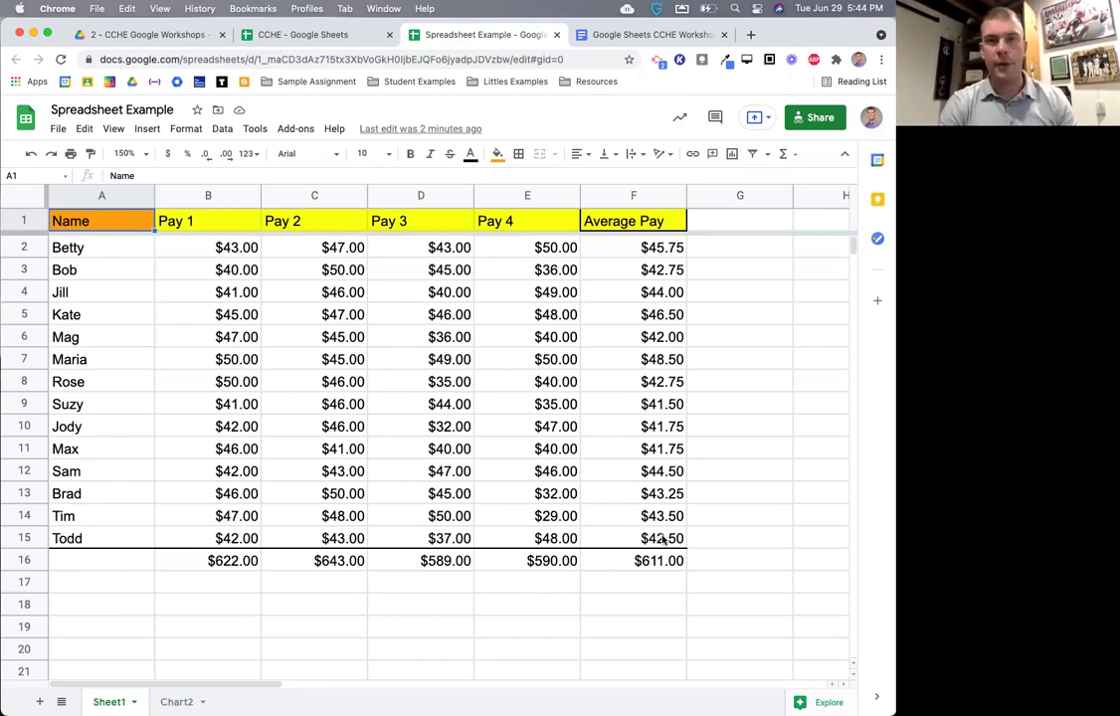
left_click(663, 538, "shift")
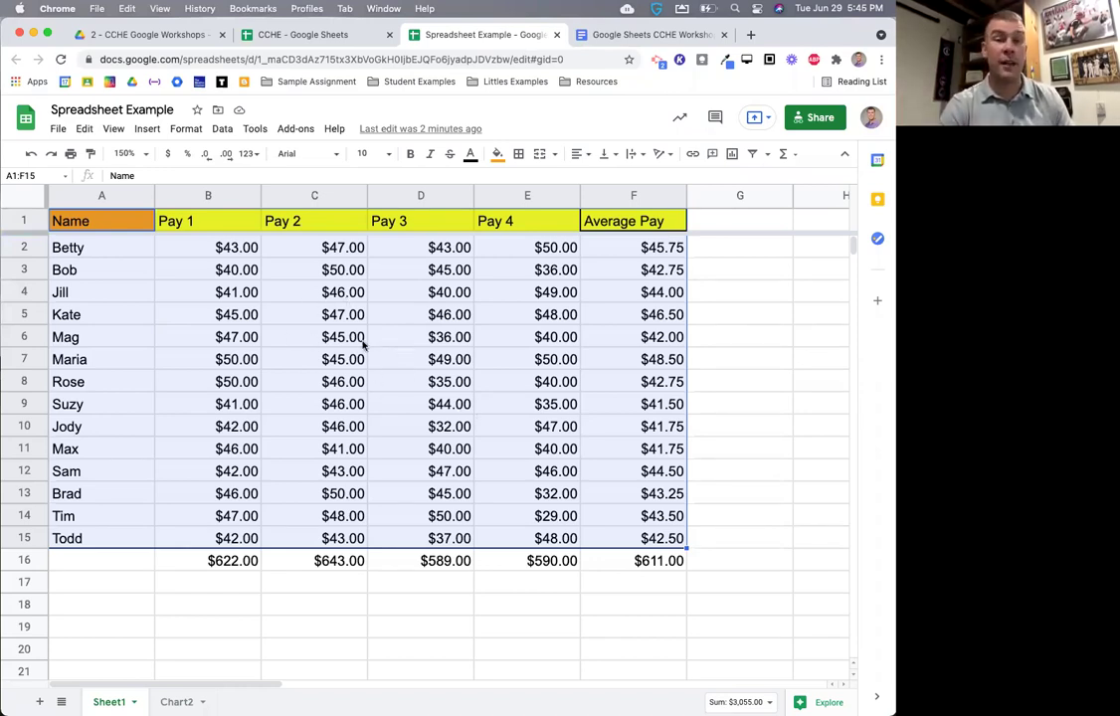
Step: Sort A1:F15 by Average Pay Z→A with 'Data has header row' ticked
right_click(328, 312)
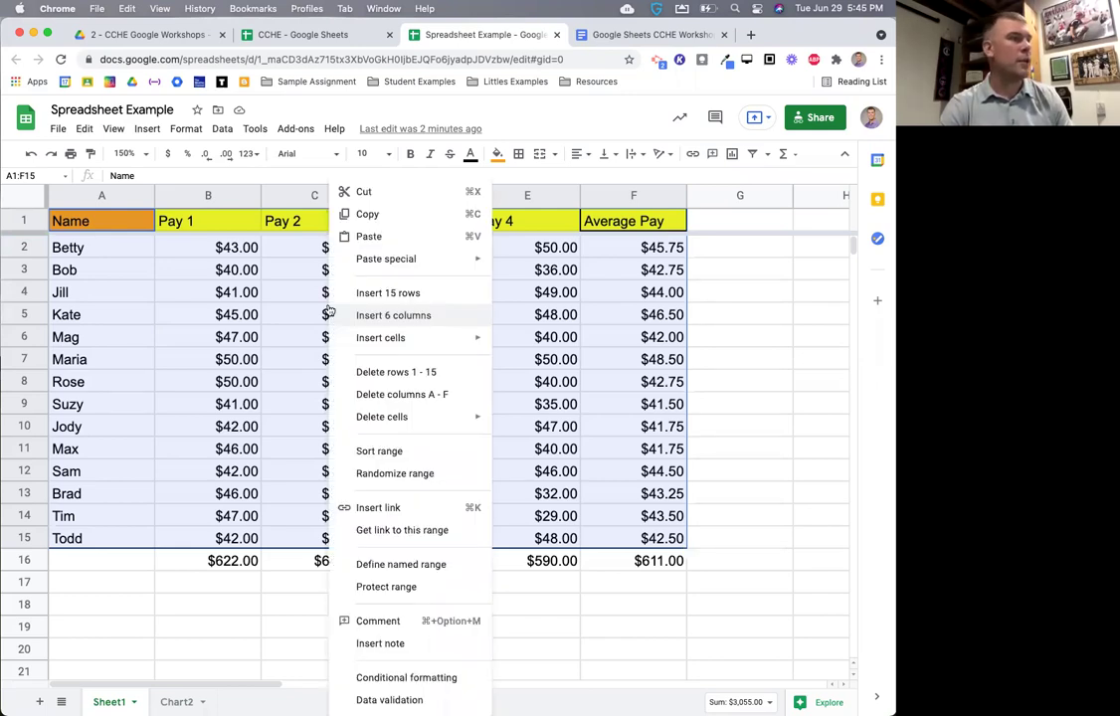
left_click(392, 453)
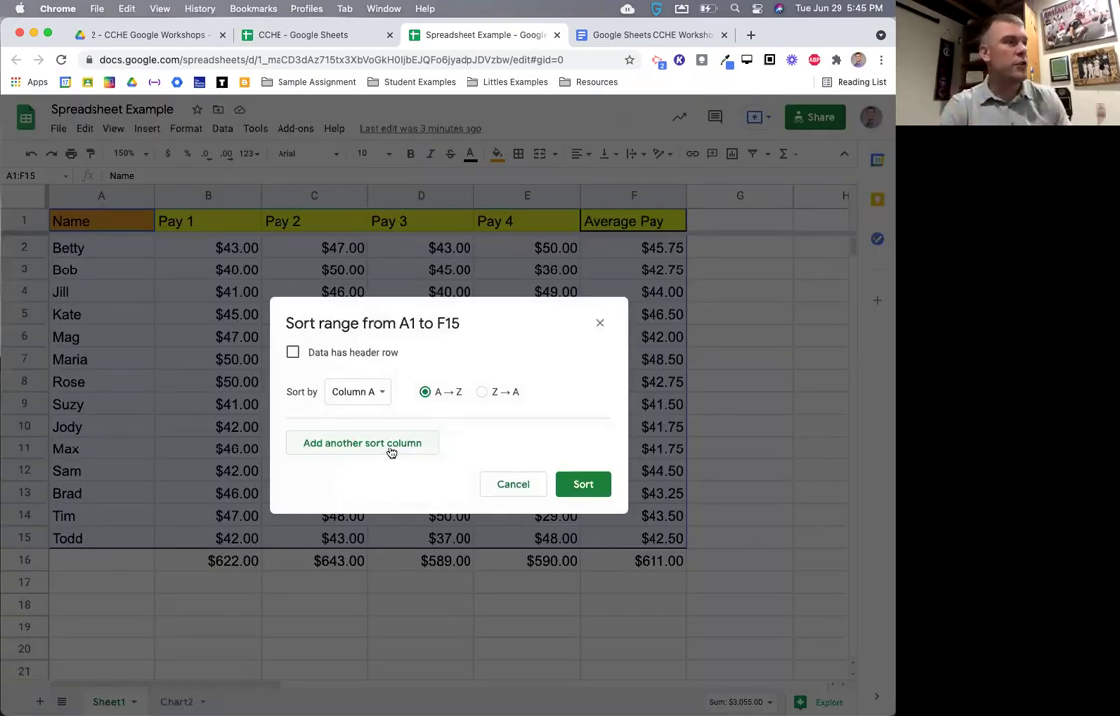
left_click(333, 356)
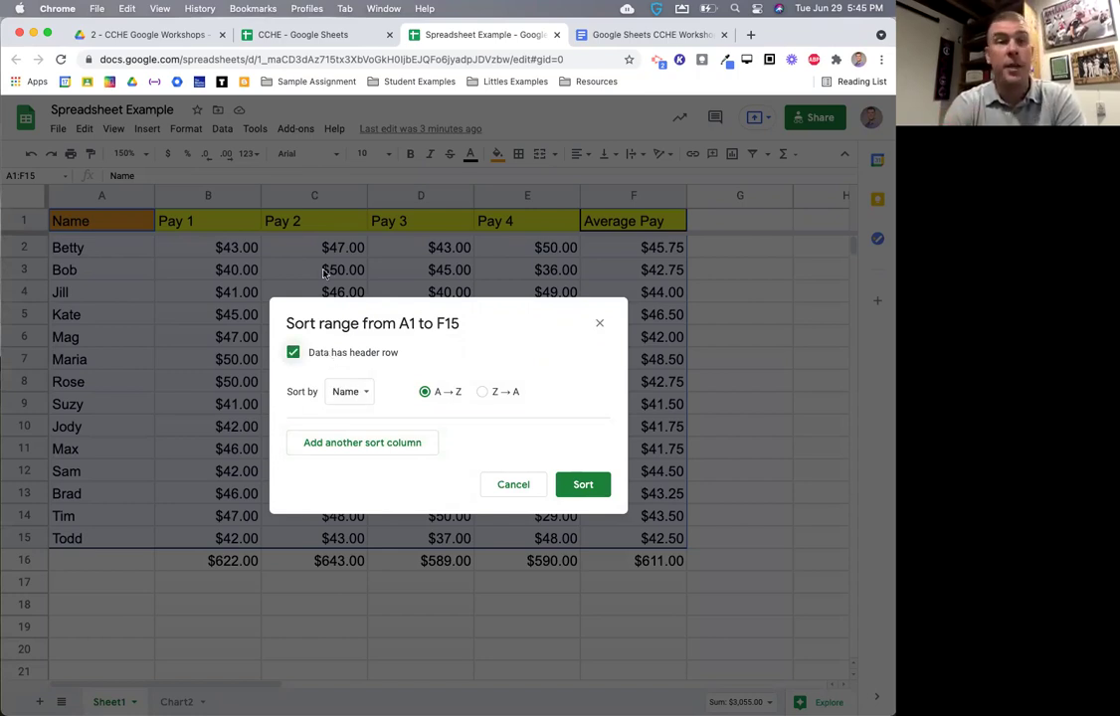
left_click(337, 354)
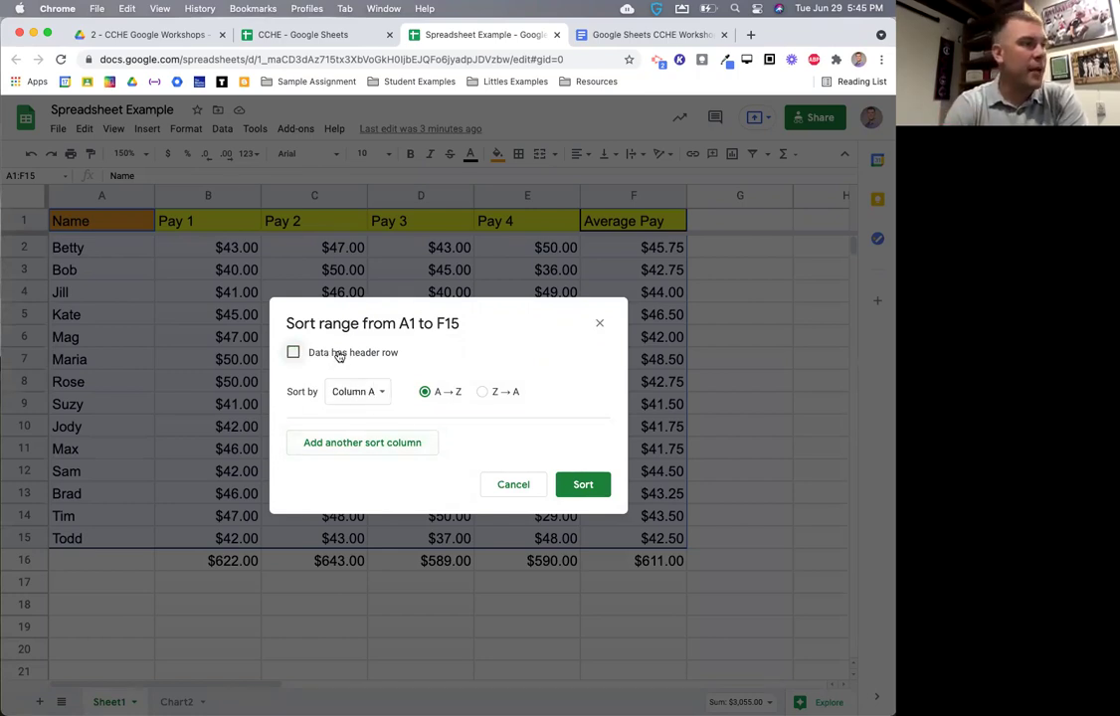
left_click(370, 392)
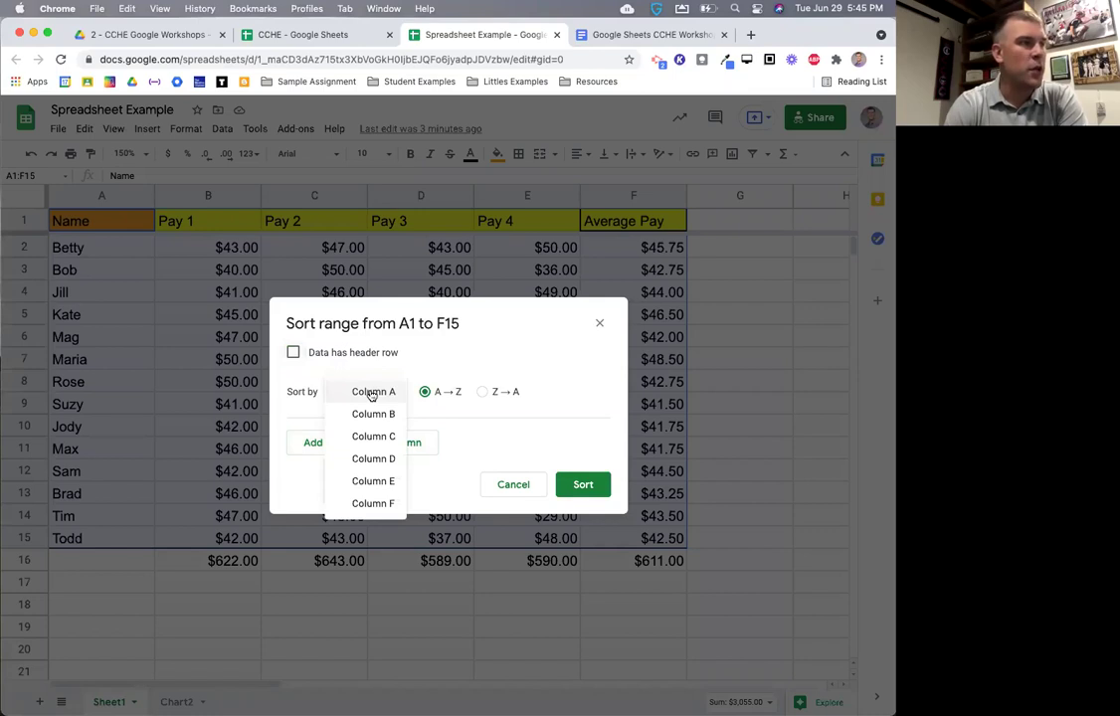
left_click(383, 503)
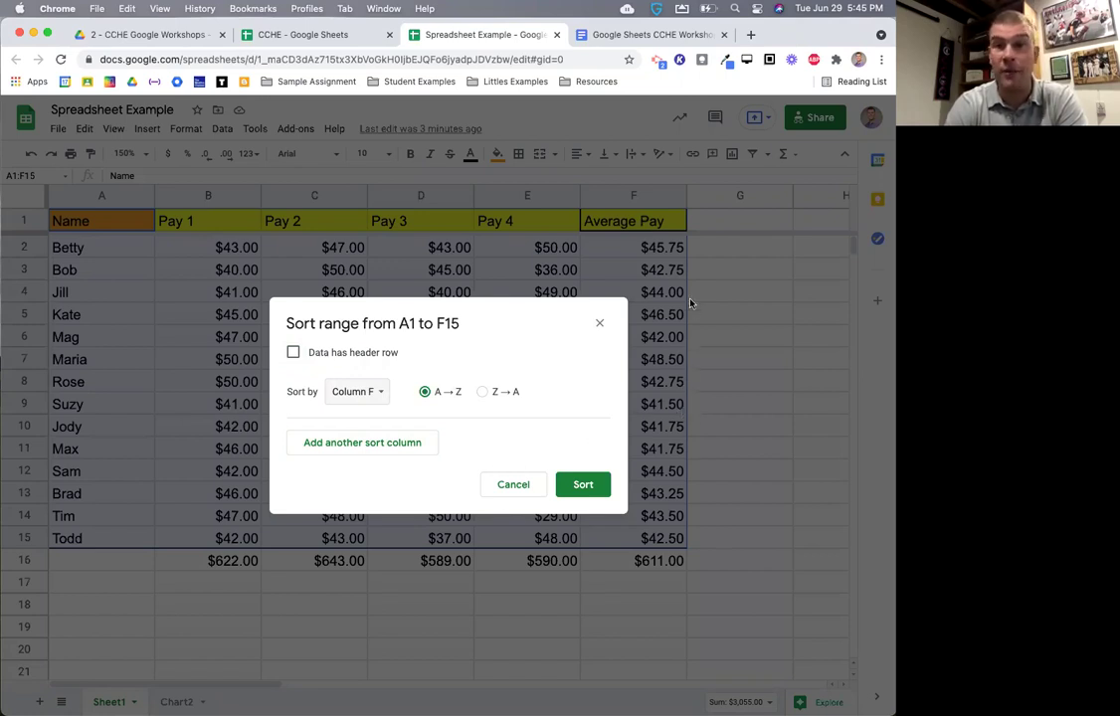
left_click(347, 354)
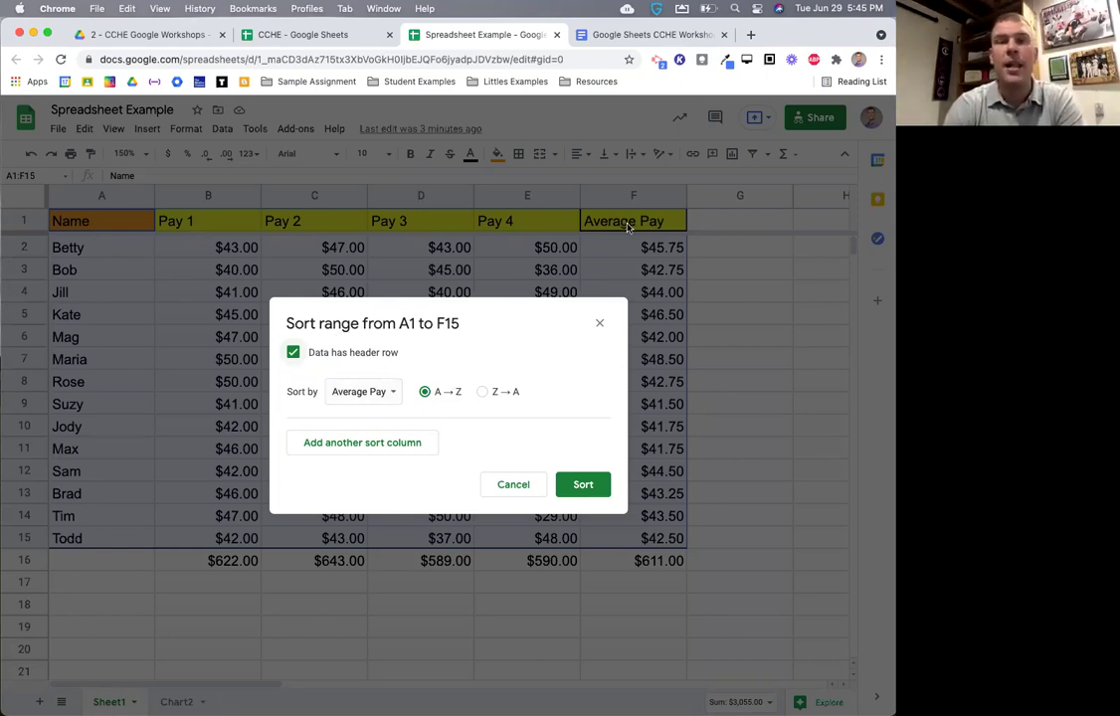
left_click(482, 392)
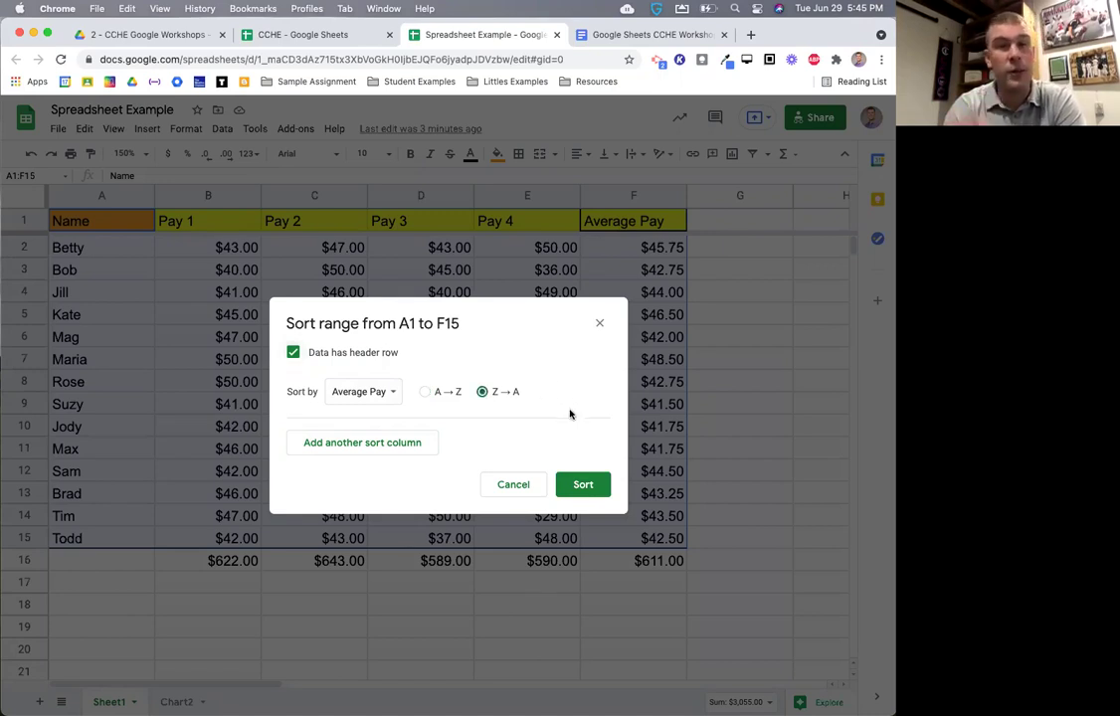
left_click(426, 393)
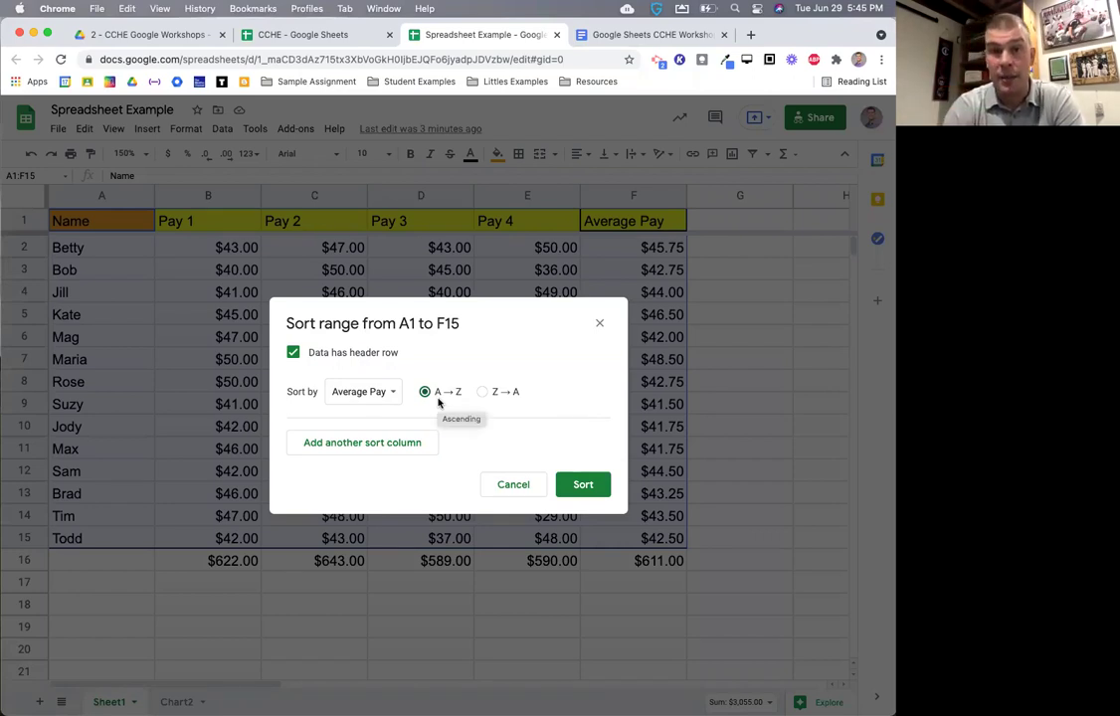
left_click(481, 394)
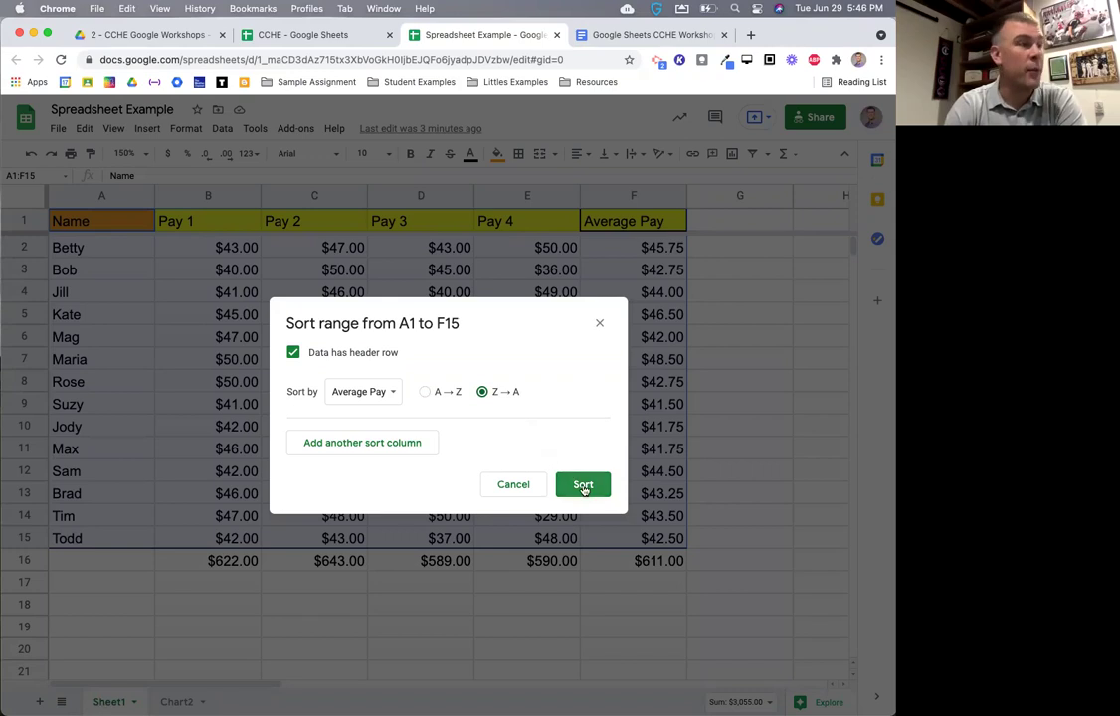
left_click(585, 486)
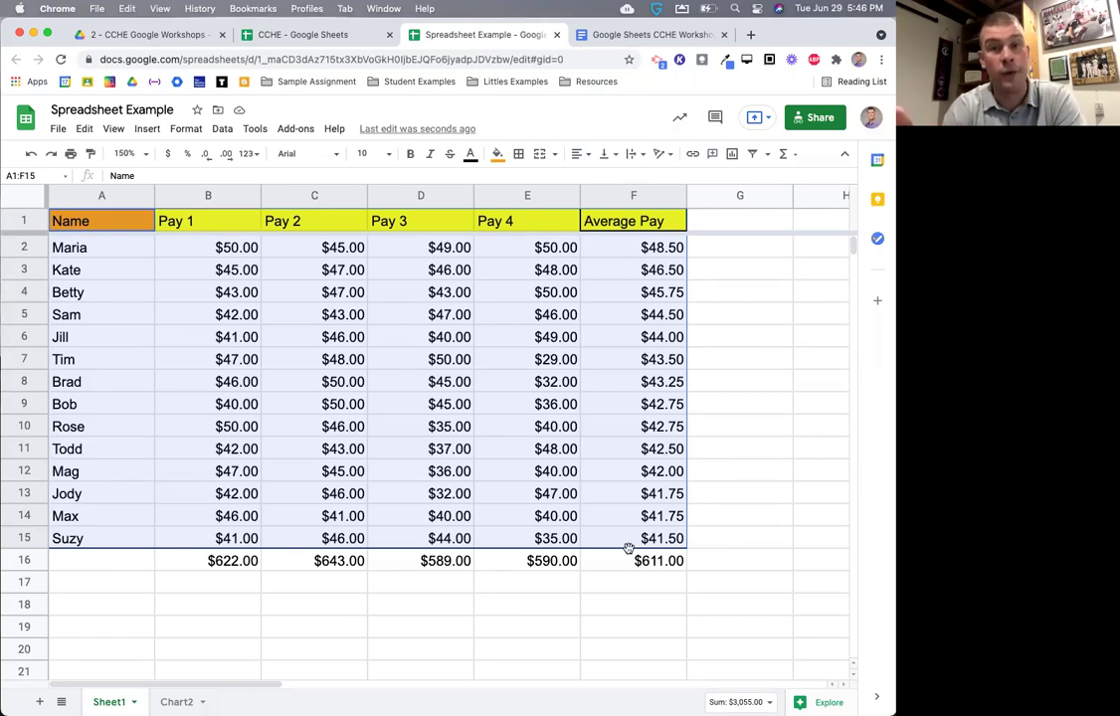
Step: Reselect the table from the Name header to Suzy's Average Pay
left_click(248, 292)
left_click(146, 231)
left_click_drag(145, 235, 654, 540)
Step: Re-sort the range by Average Pay Z→A with a header row, then open the CCHE Workshop document
right_click(353, 340)
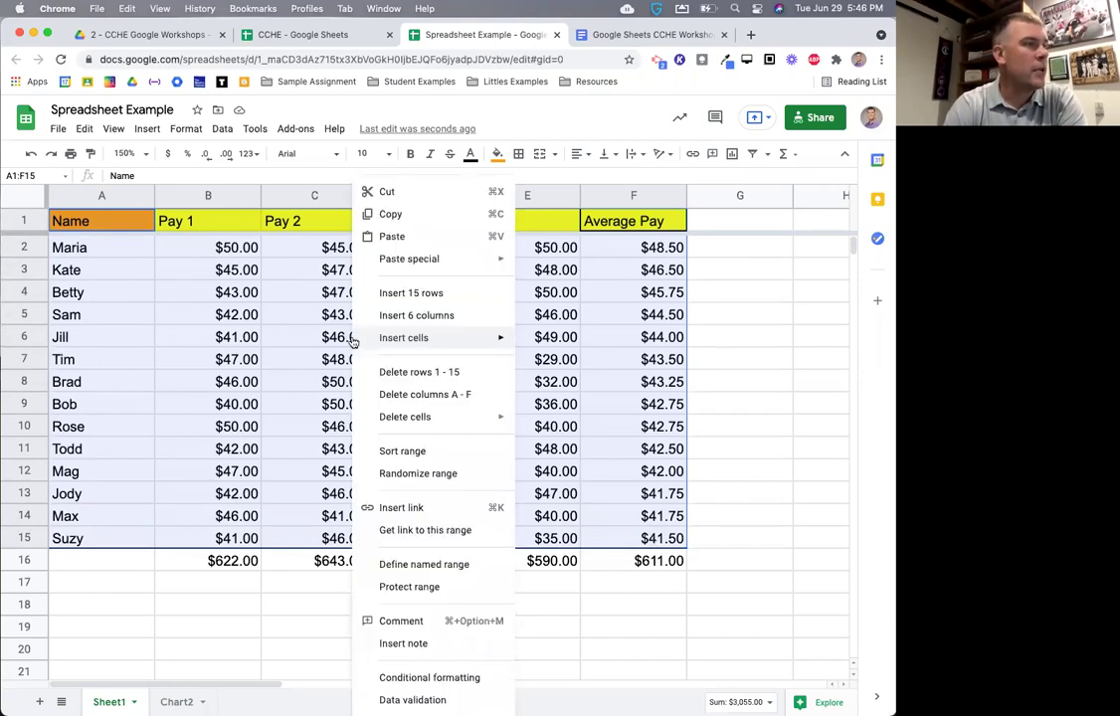
left_click(403, 450)
left_click(364, 391)
left_click(346, 354)
left_click(362, 391)
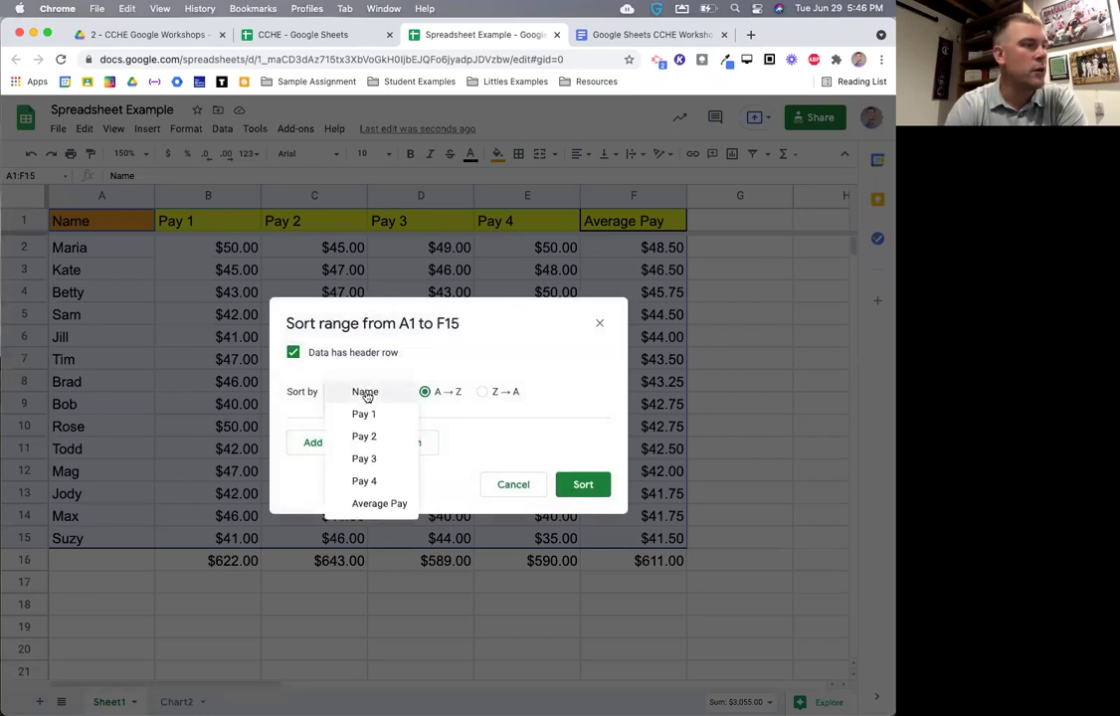
left_click(388, 502)
left_click(483, 393)
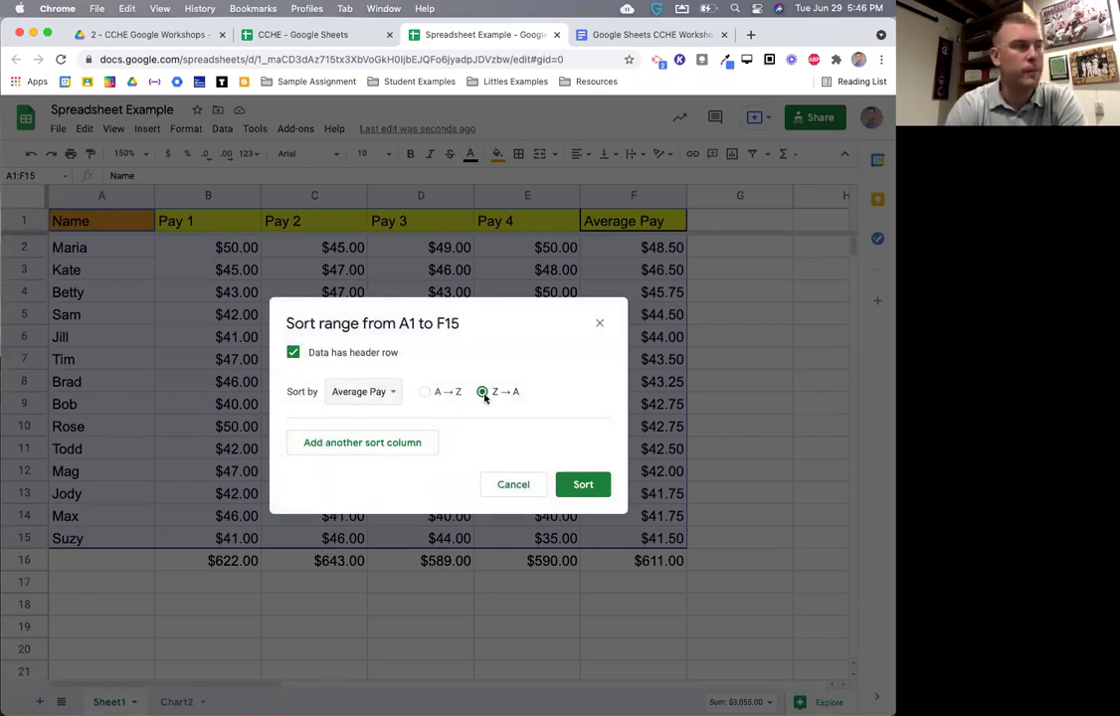
left_click(583, 484)
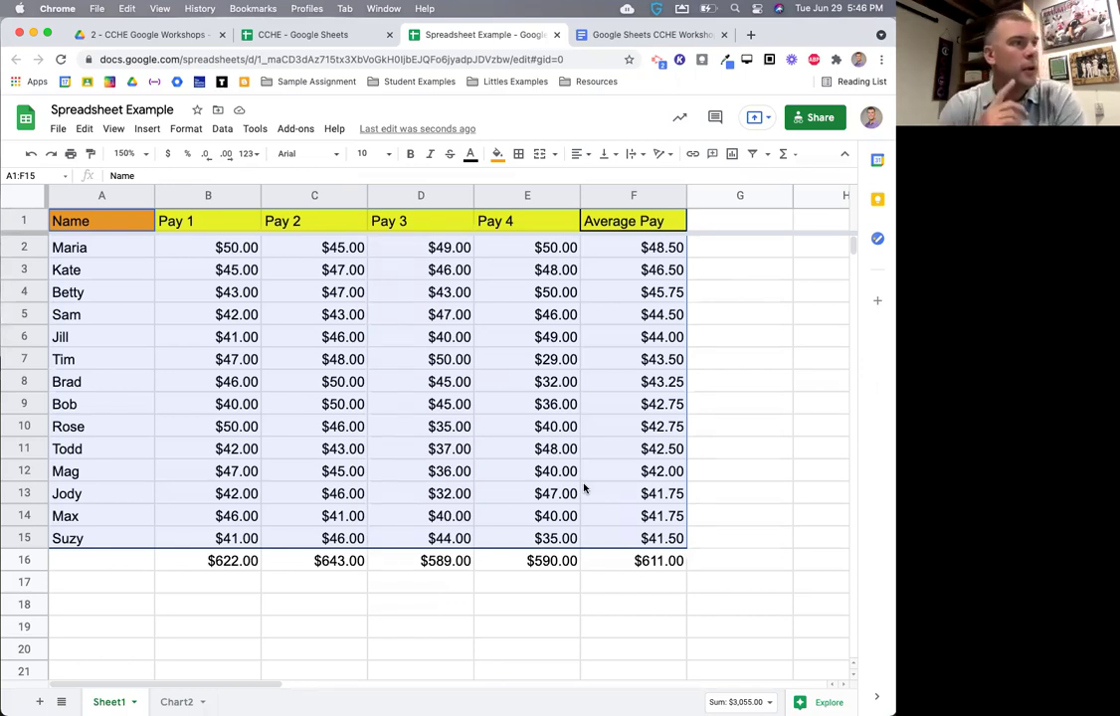
left_click(628, 38)
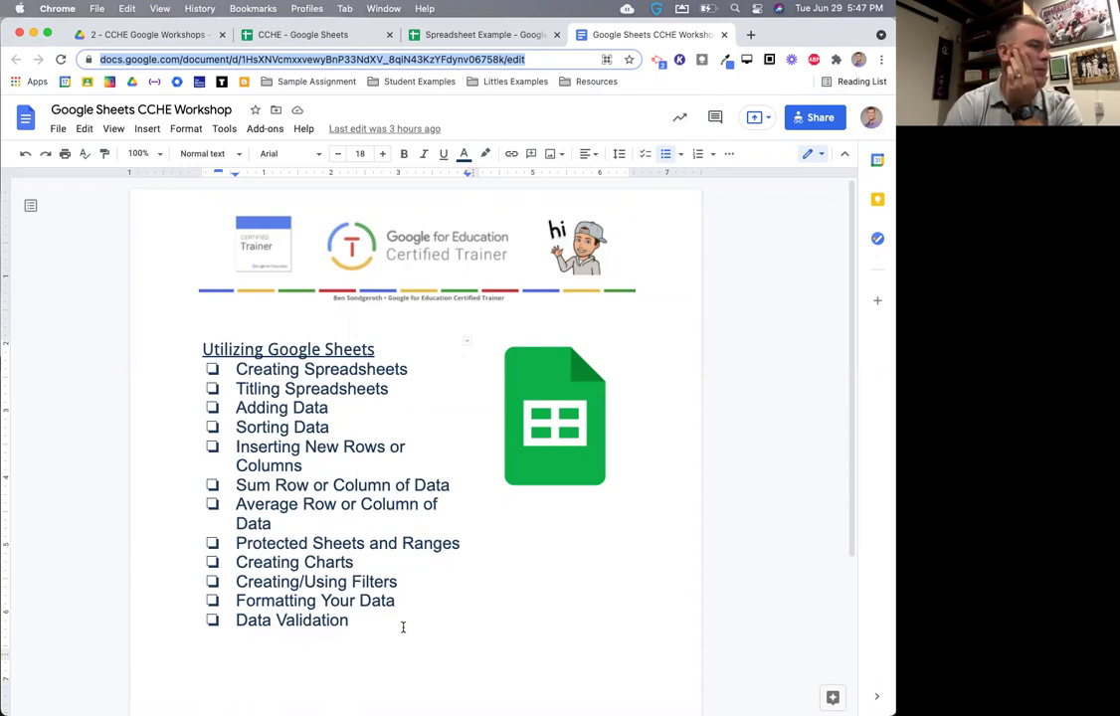
Step: Back on Spreadsheet Example at 100% zoom, delete the row 16 totals in B16:F16
left_click(483, 36)
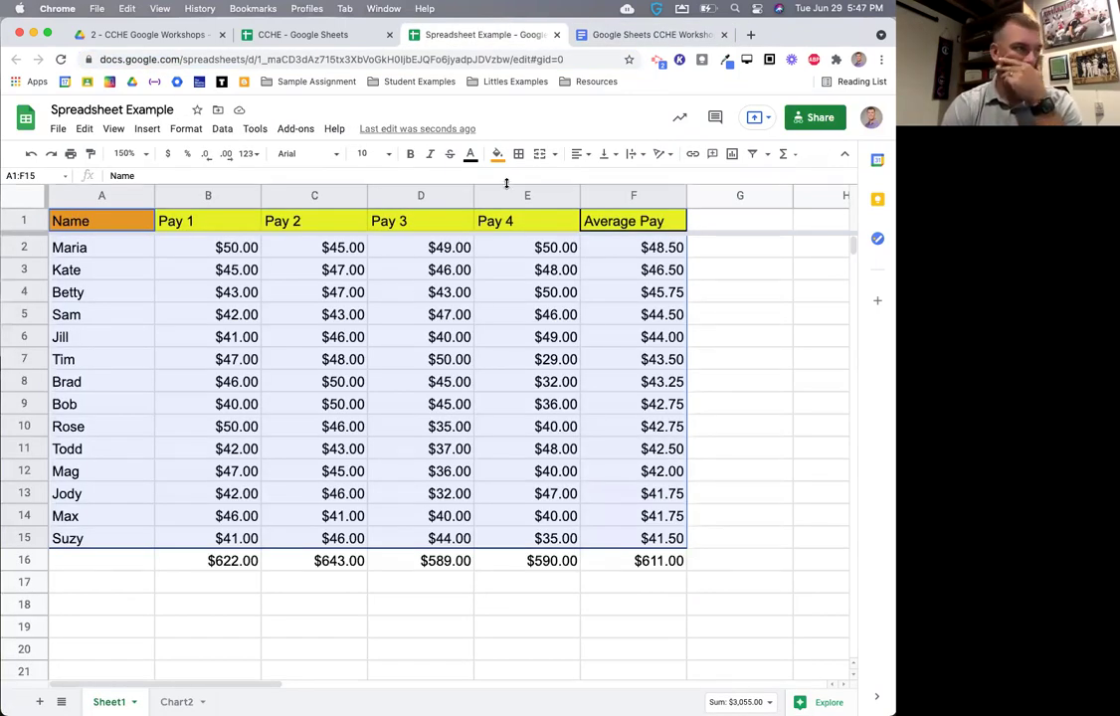
left_click(124, 153)
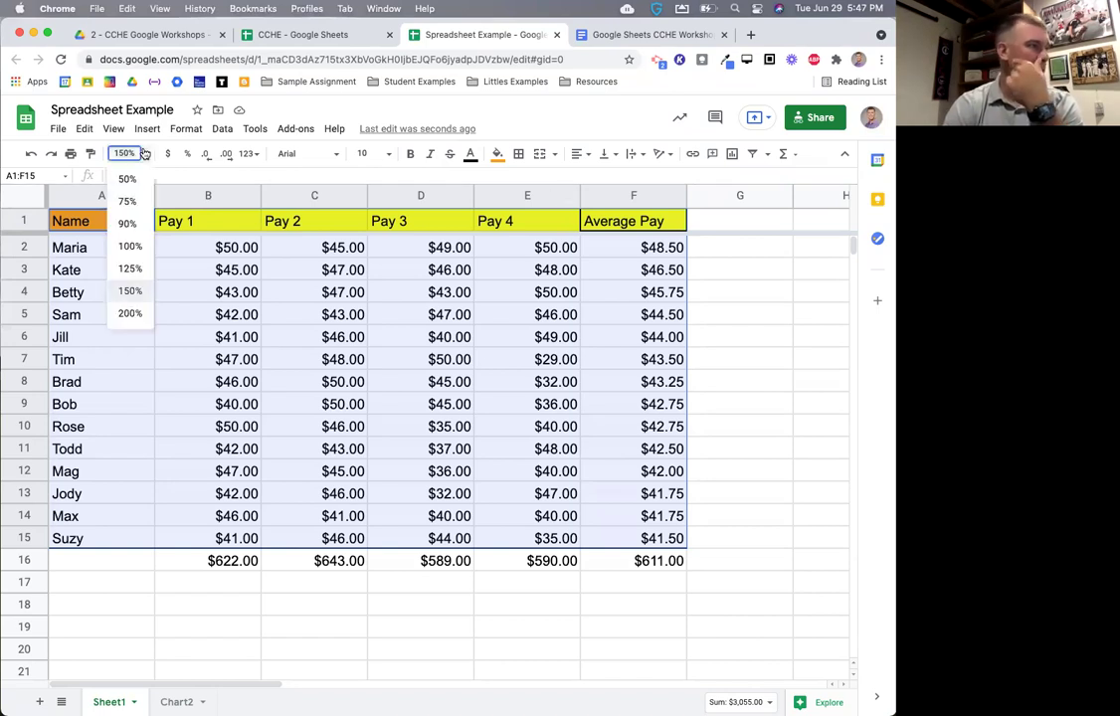
left_click(131, 246)
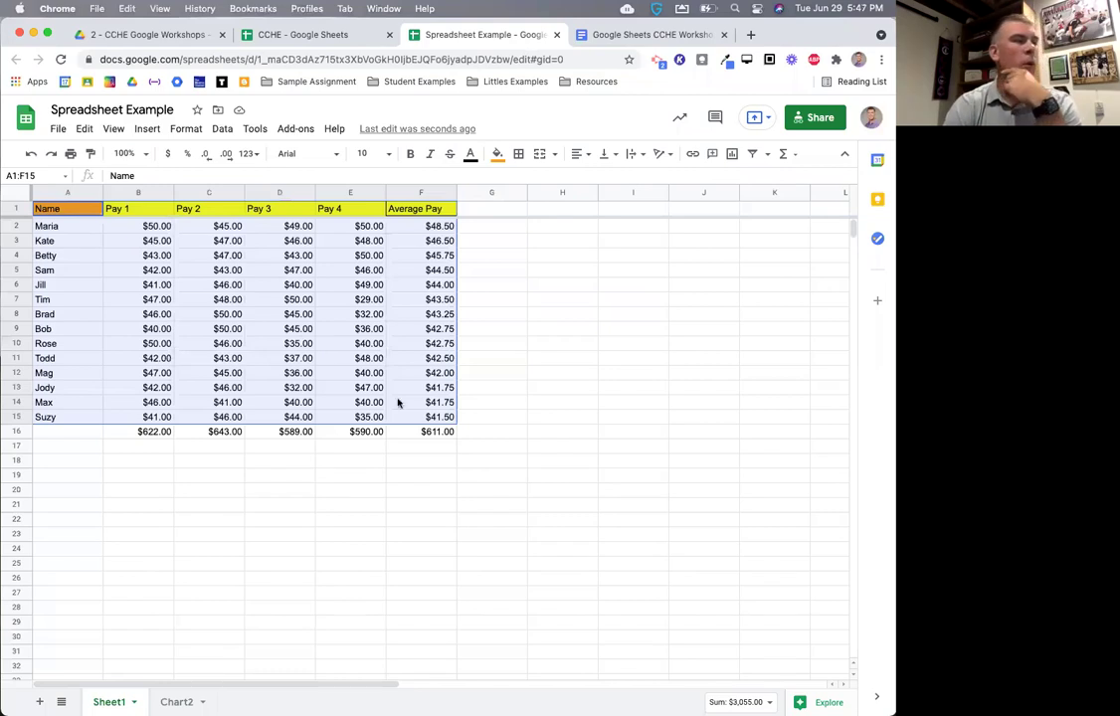
left_click_drag(150, 433, 417, 438)
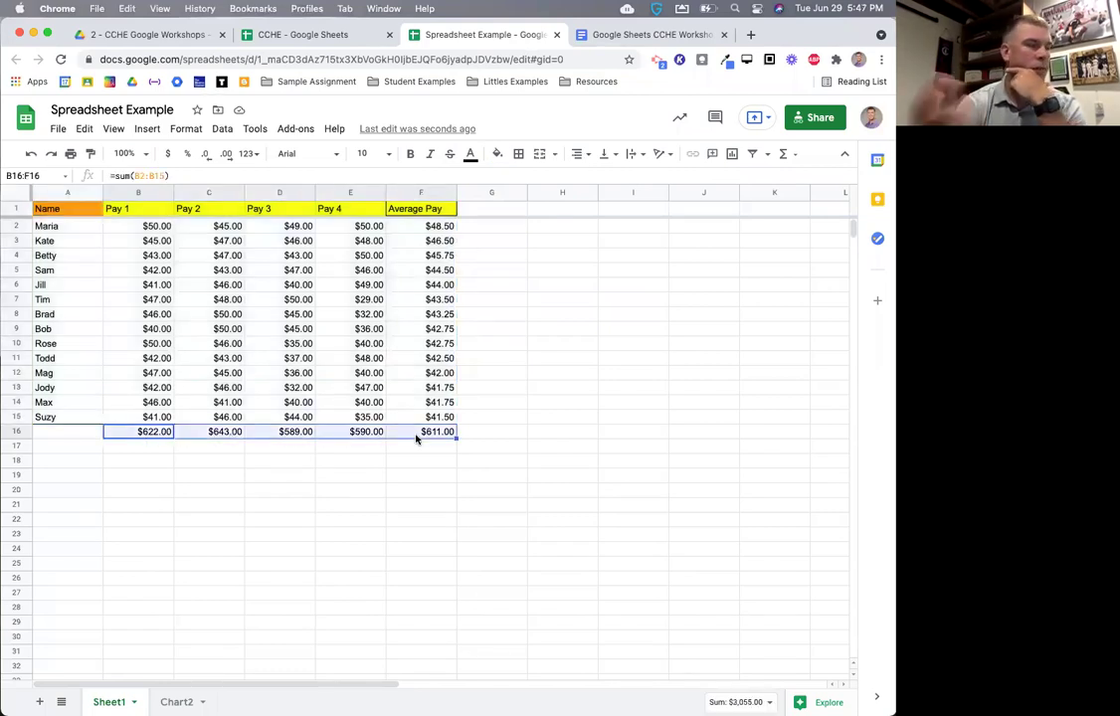
key("Delete")
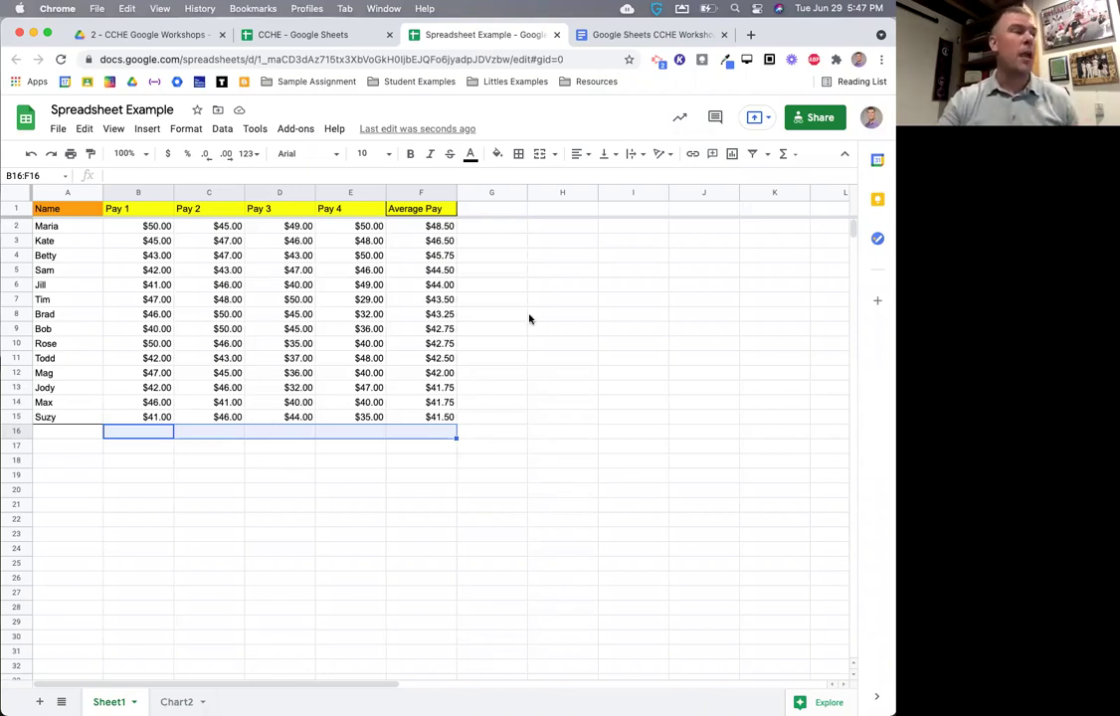
left_click(252, 252)
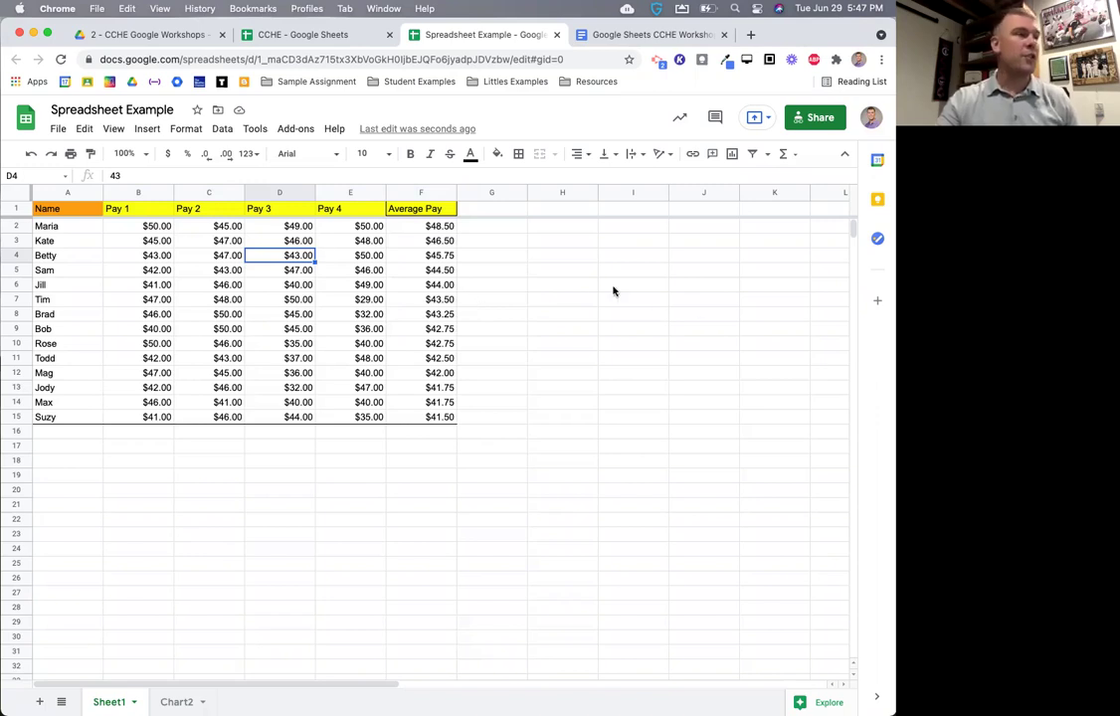
left_click(56, 208)
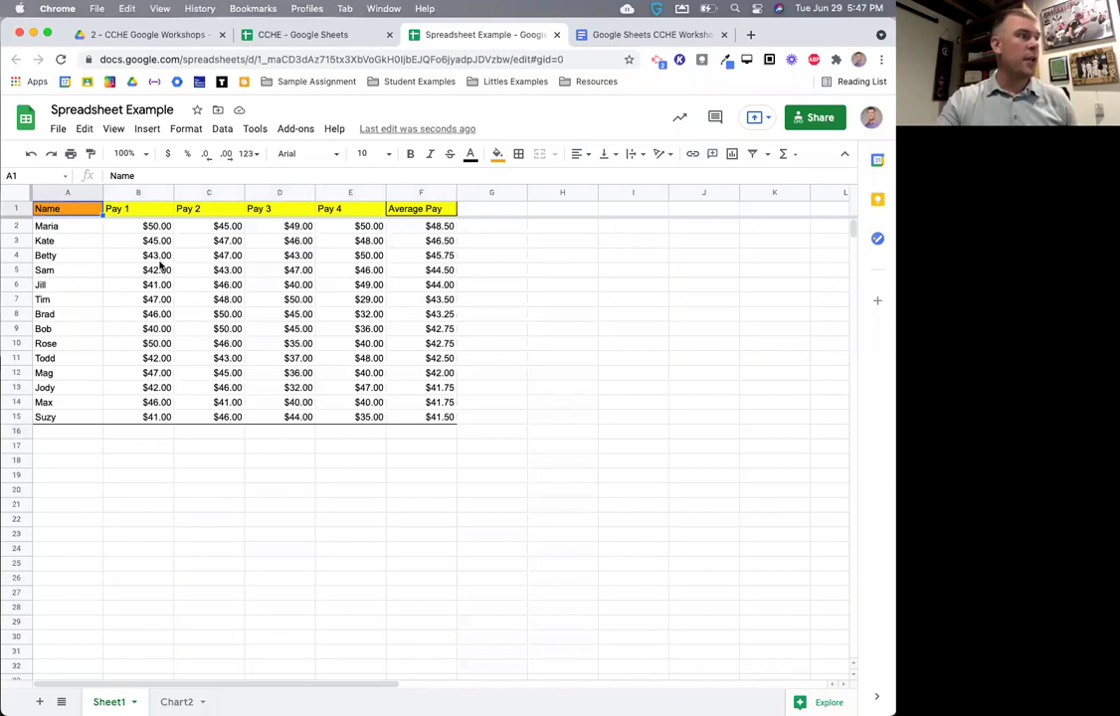
left_click(440, 417, "shift")
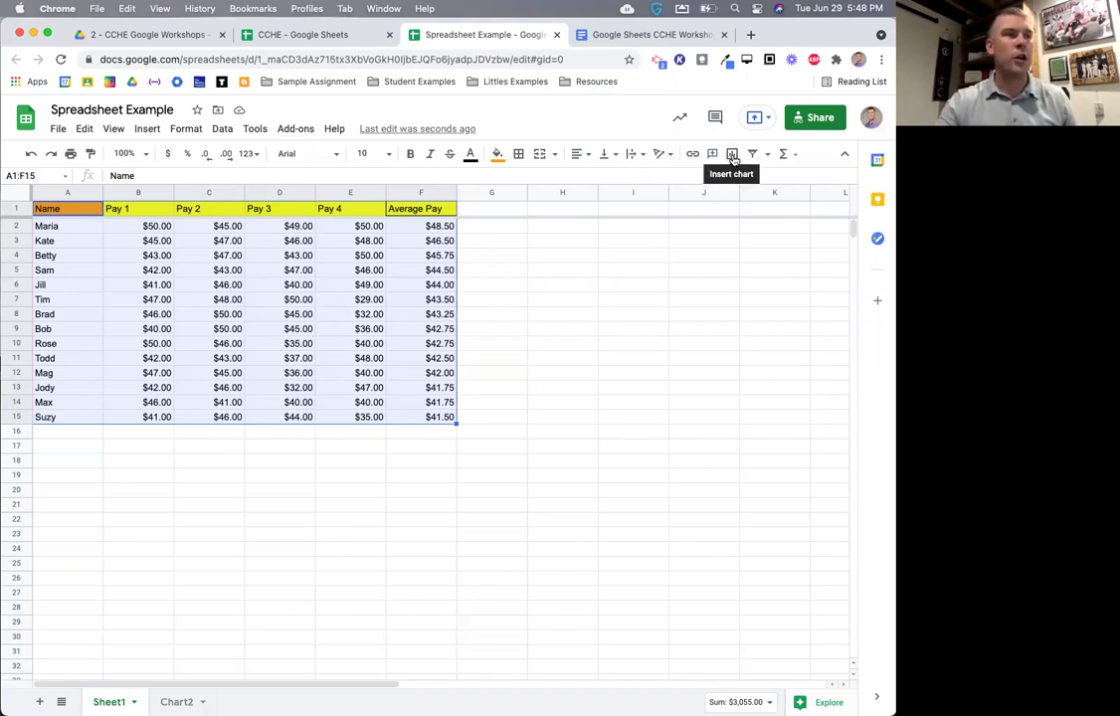
left_click(146, 129)
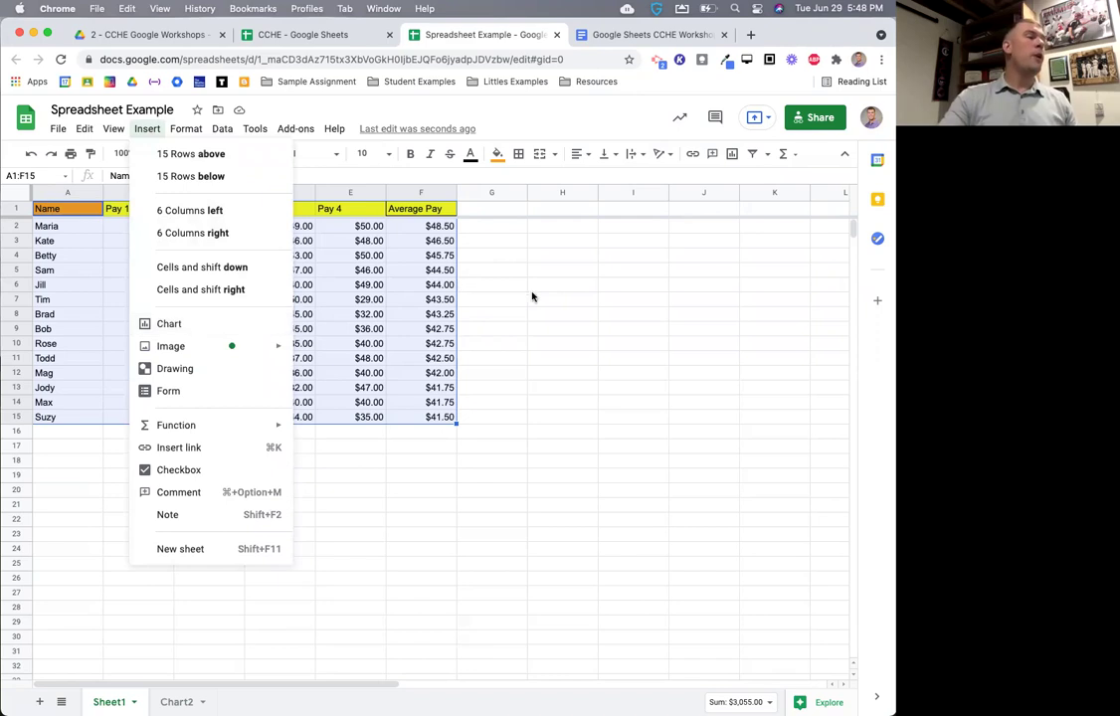
left_click(147, 128)
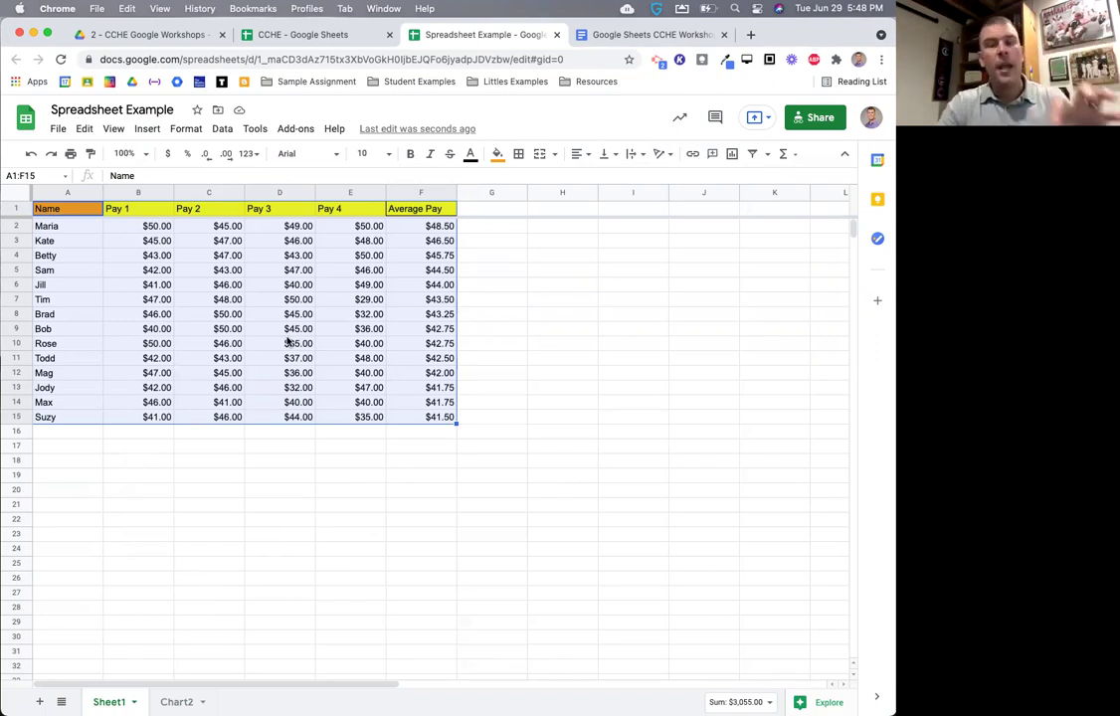
left_click(633, 256)
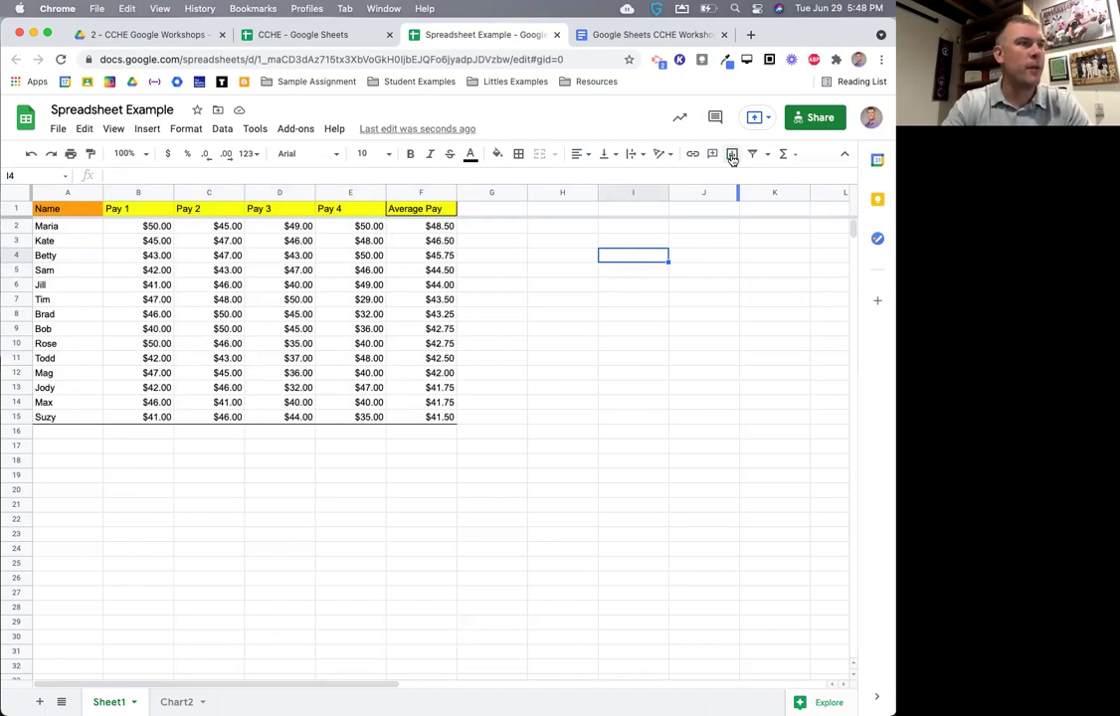
left_click(732, 155)
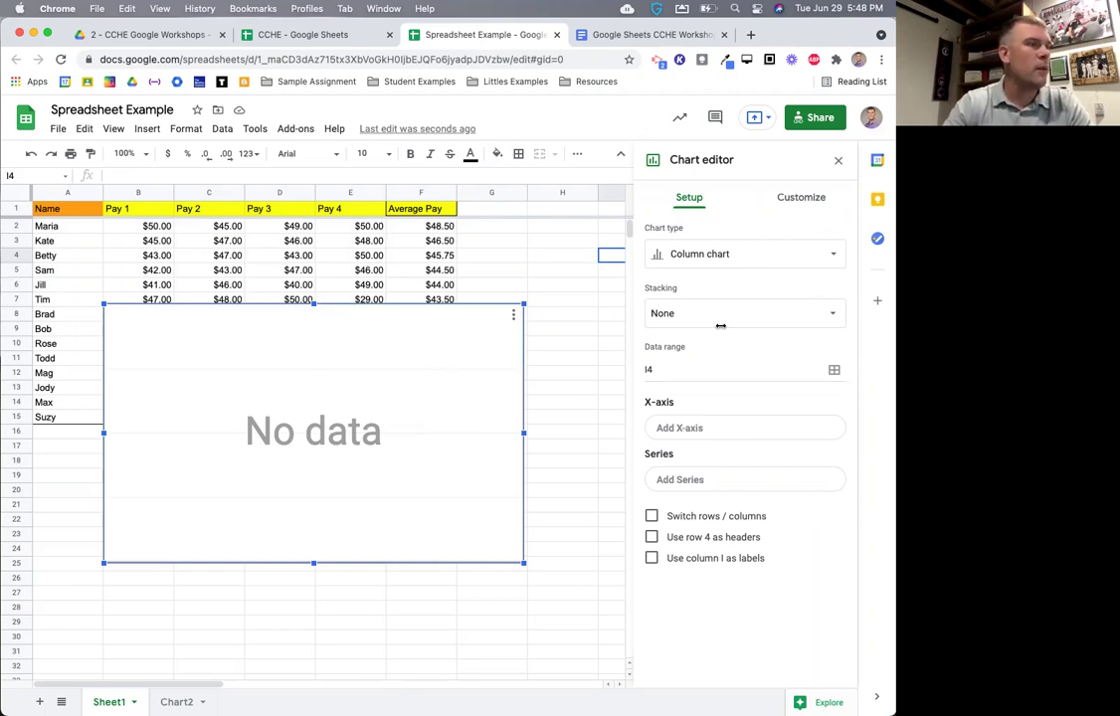
left_click(513, 315)
key("Delete")
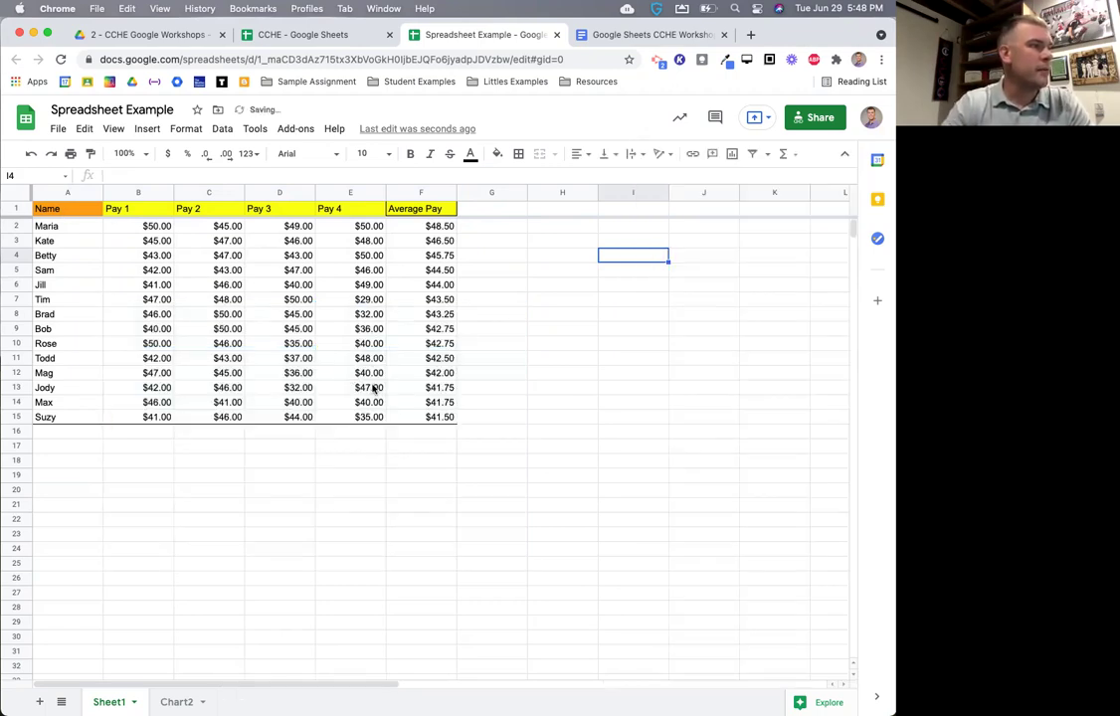
key("super+a")
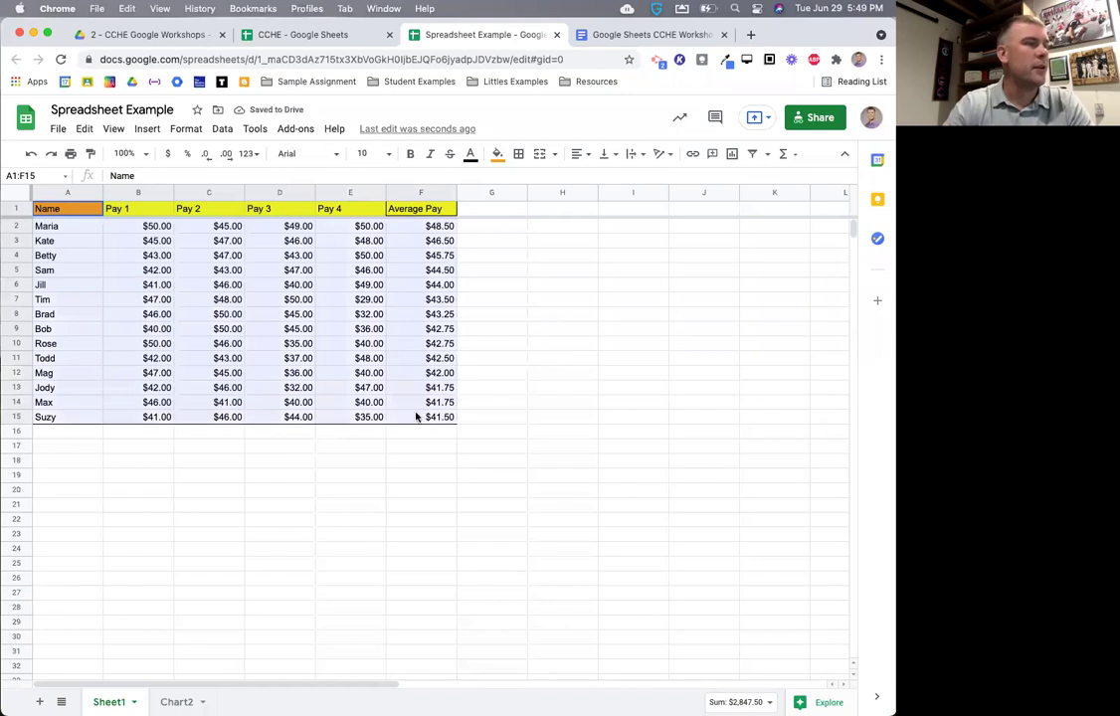
Step: Insert a column chart of A1:F15, enlarge it, and move it to start at column A
left_click(732, 155)
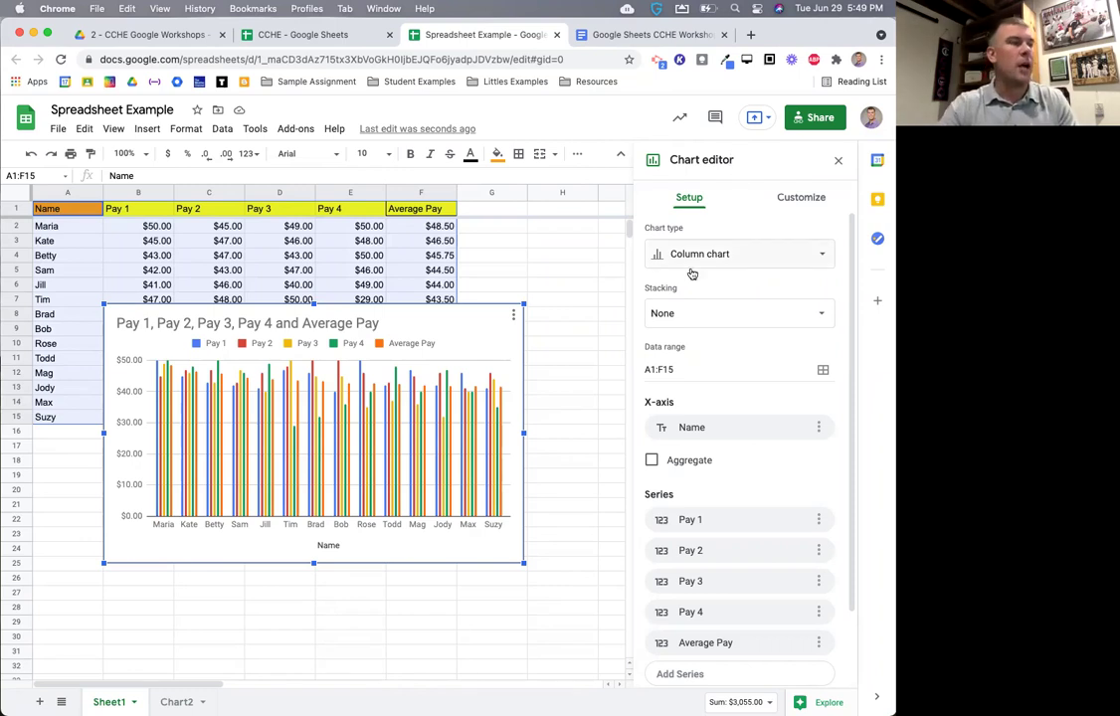
scroll(621, 348, "down", 2)
scroll(621, 350, "down", 1)
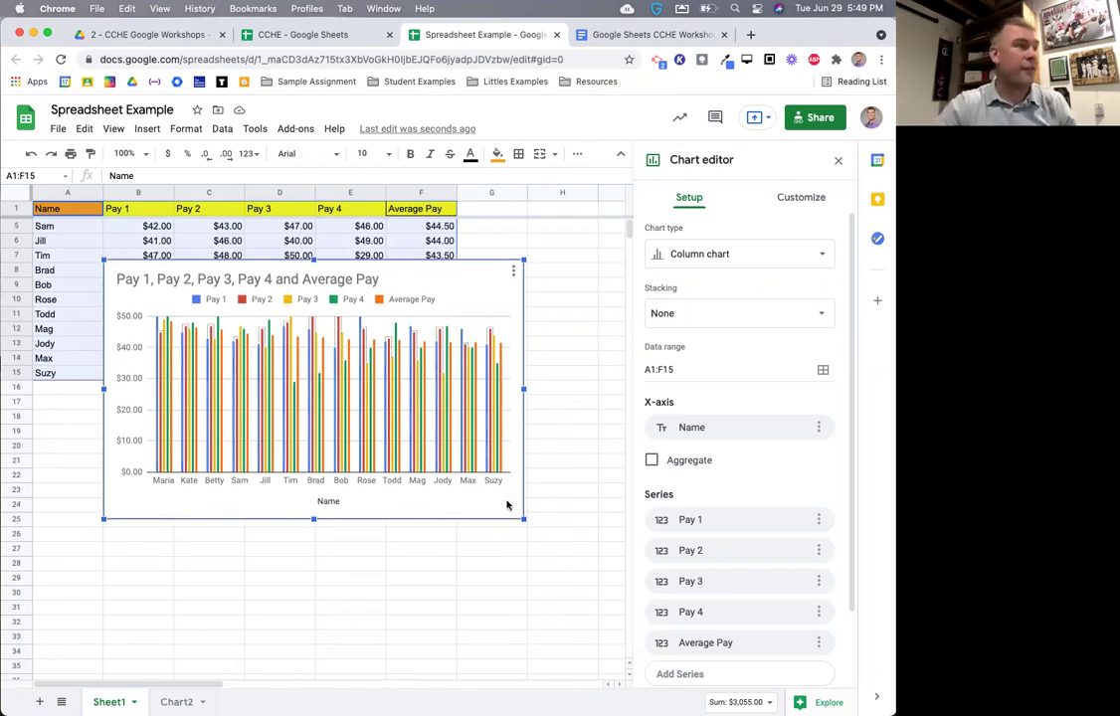
left_click_drag(524, 519, 609, 603)
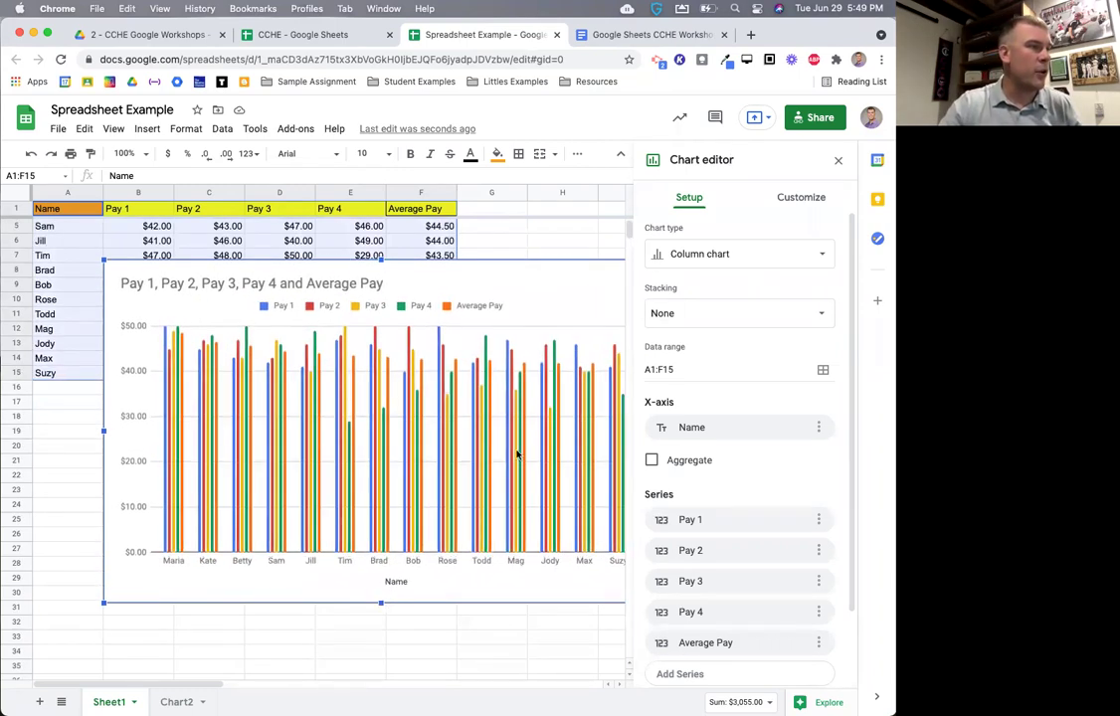
left_click_drag(516, 284, 453, 302)
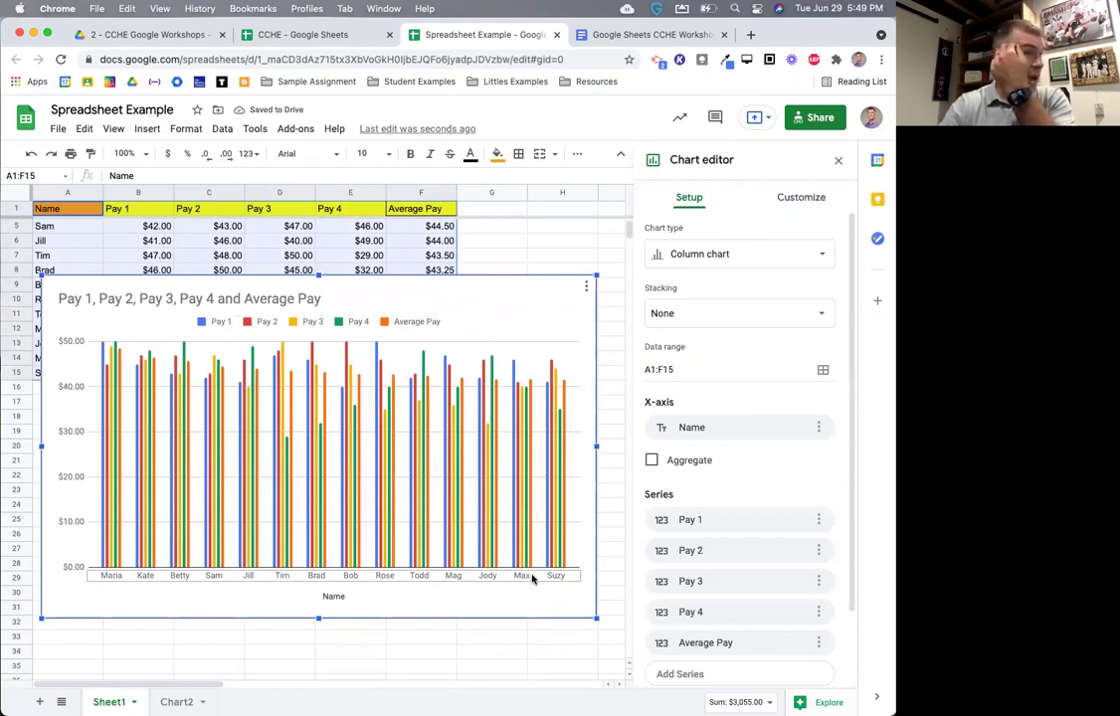
left_click(811, 253)
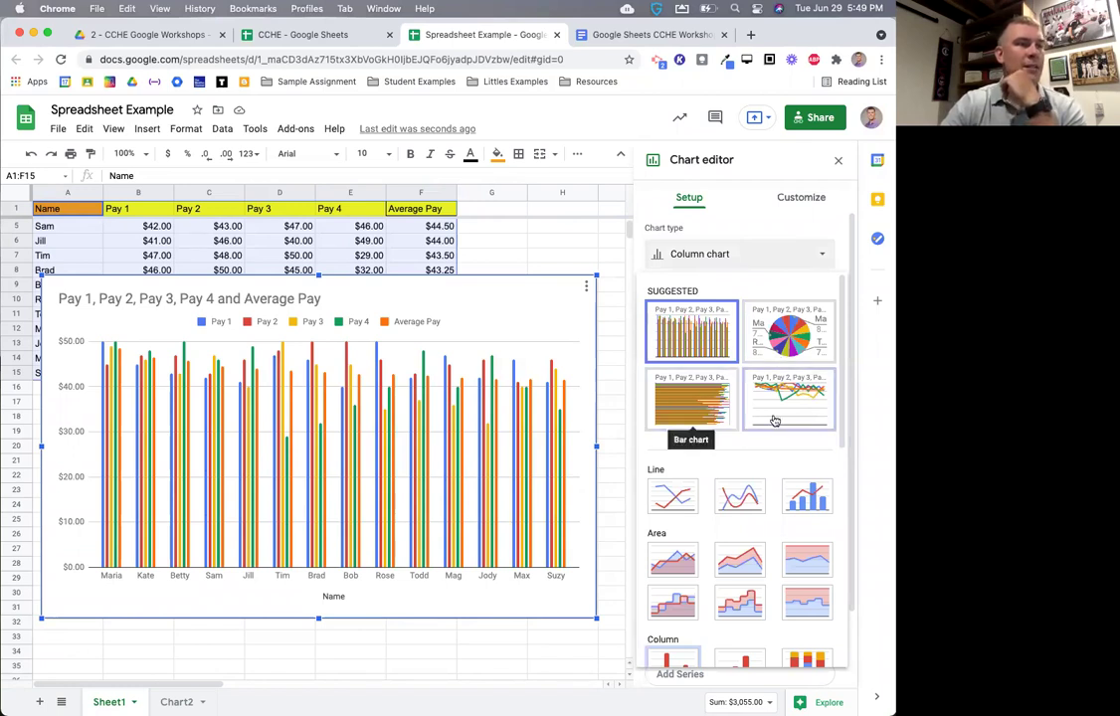
scroll(775, 422, "down", 3)
scroll(776, 428, "down", 6)
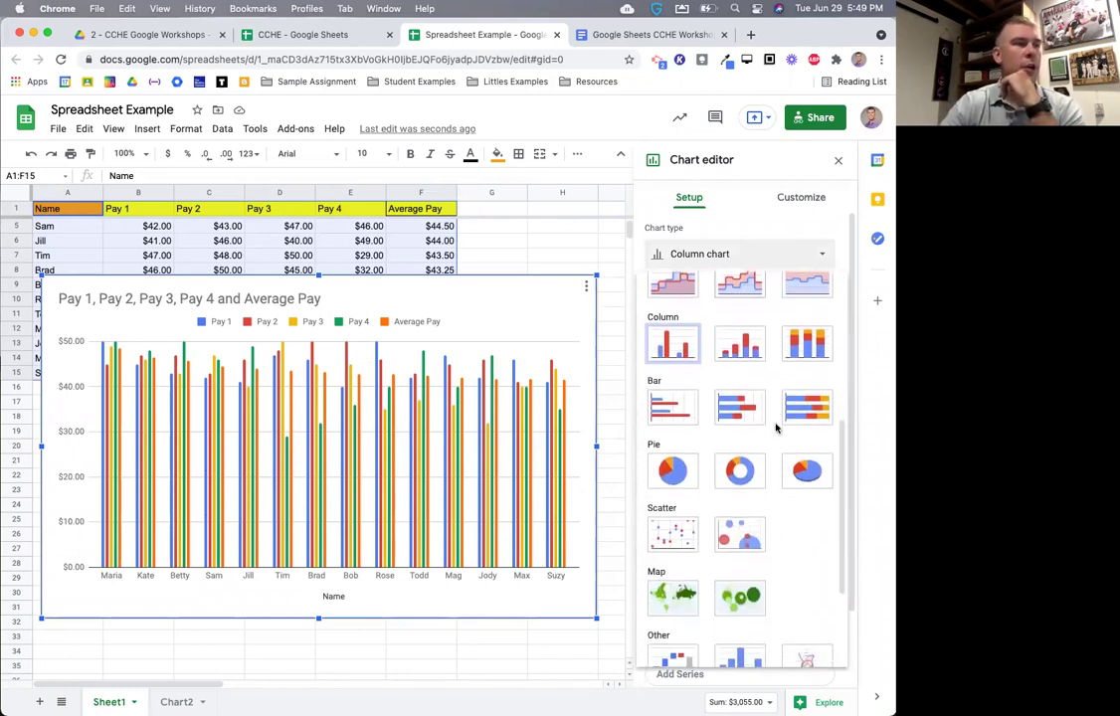
scroll(776, 427, "up", 10)
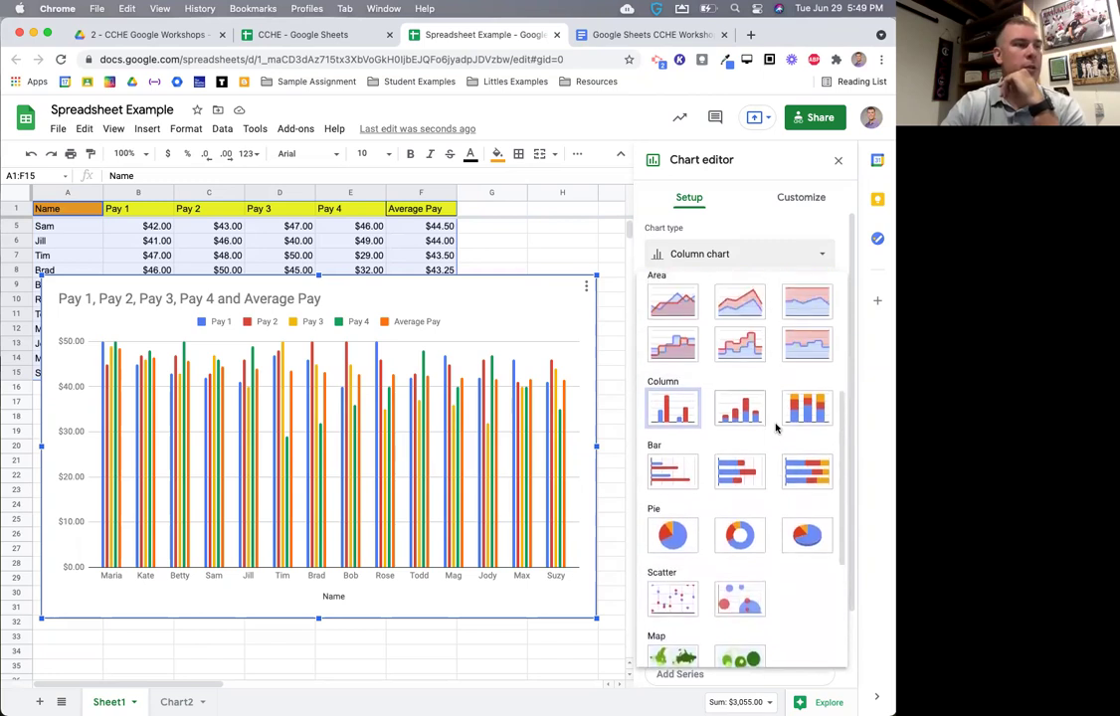
left_click(807, 260)
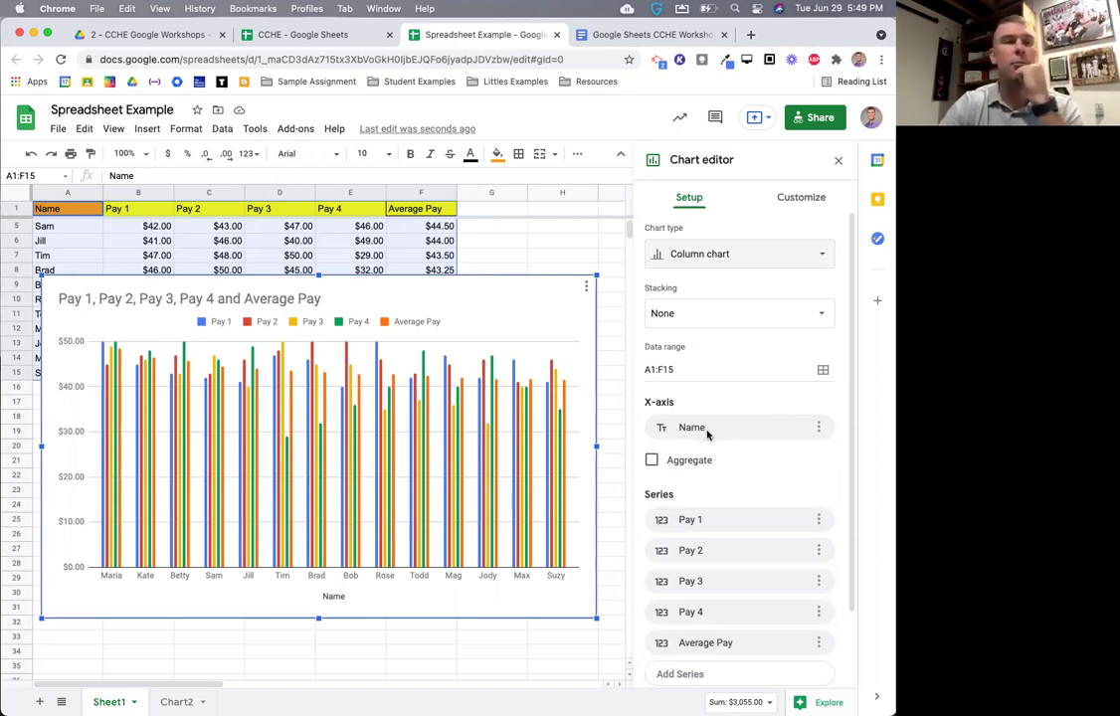
left_click(818, 427)
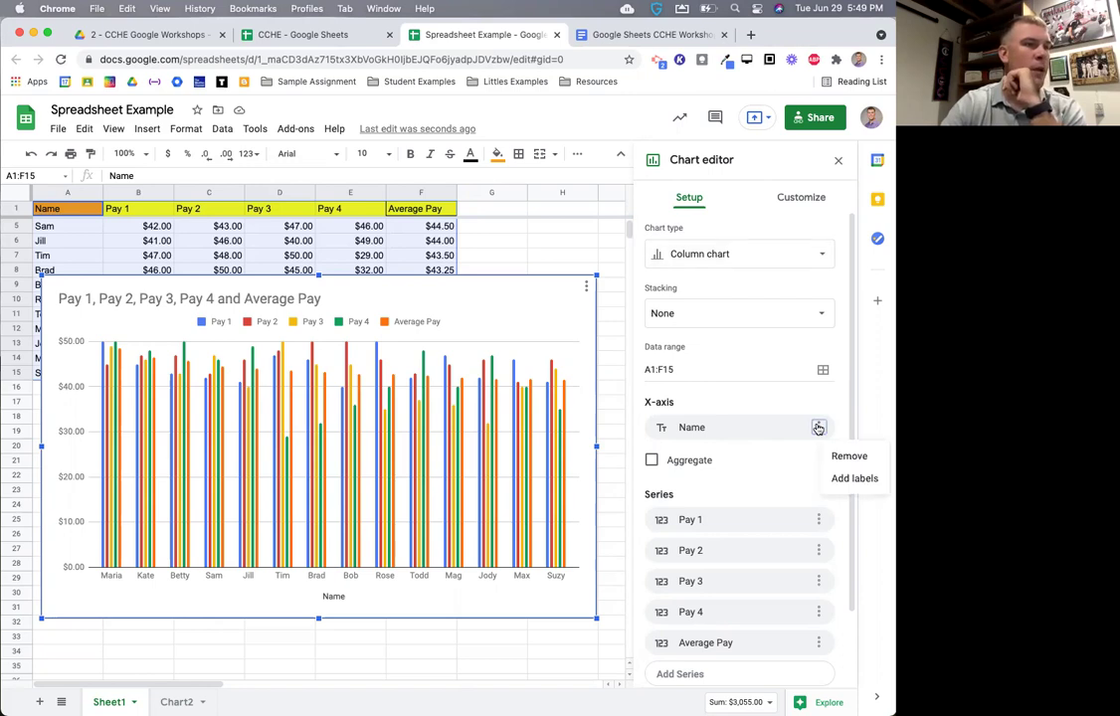
left_click(753, 430)
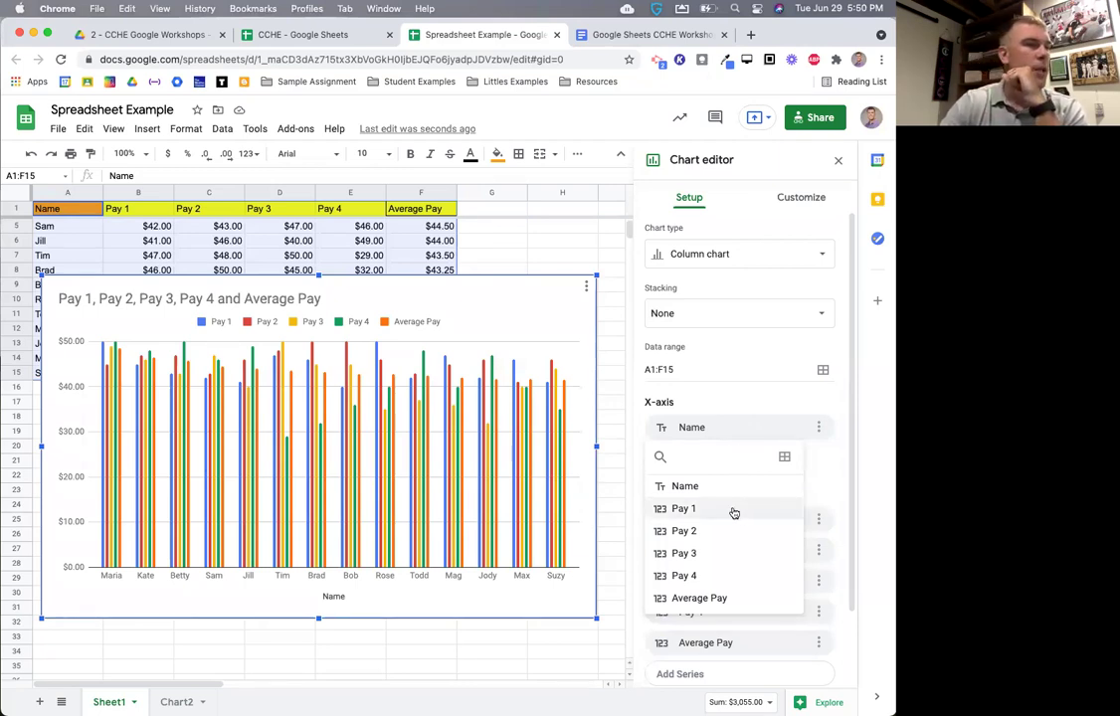
left_click(827, 467)
scroll(783, 510, "down", 3)
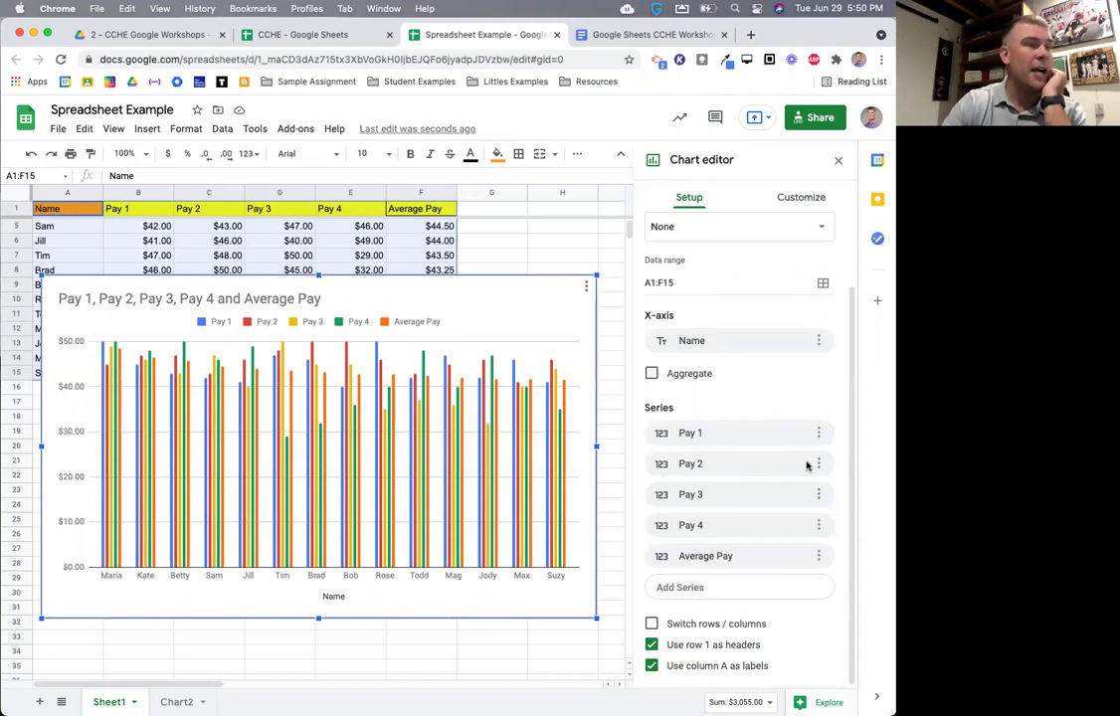
Step: Remove the Pay 2 and Pay 3 series from the chart
left_click(818, 464)
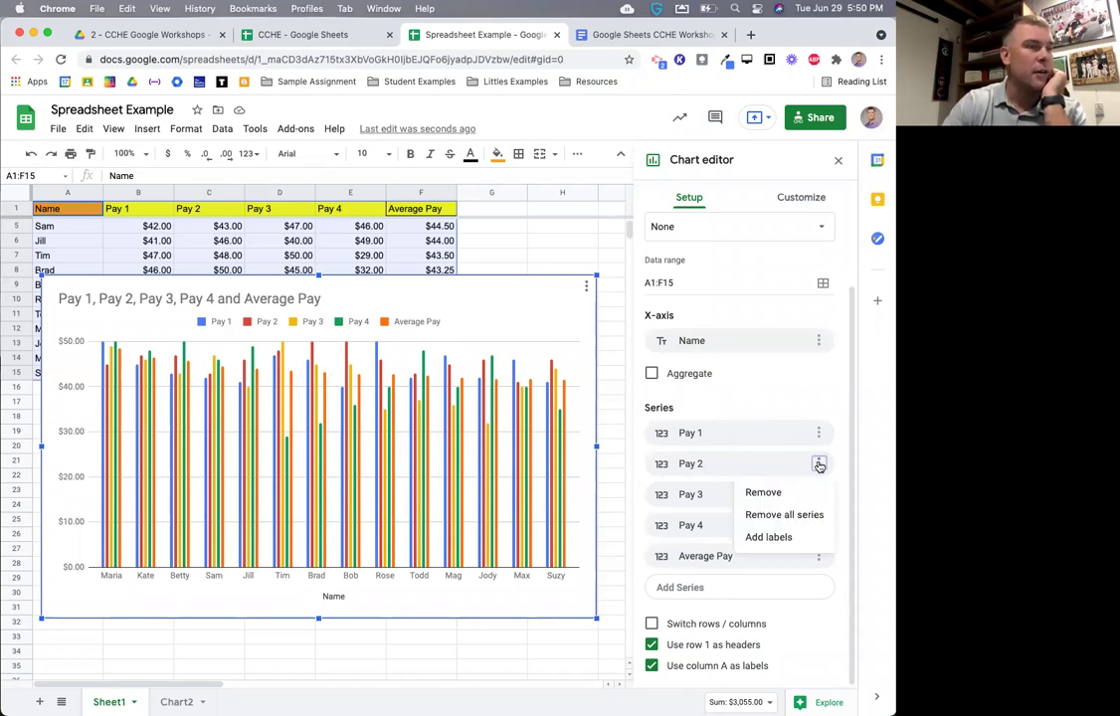
left_click(774, 493)
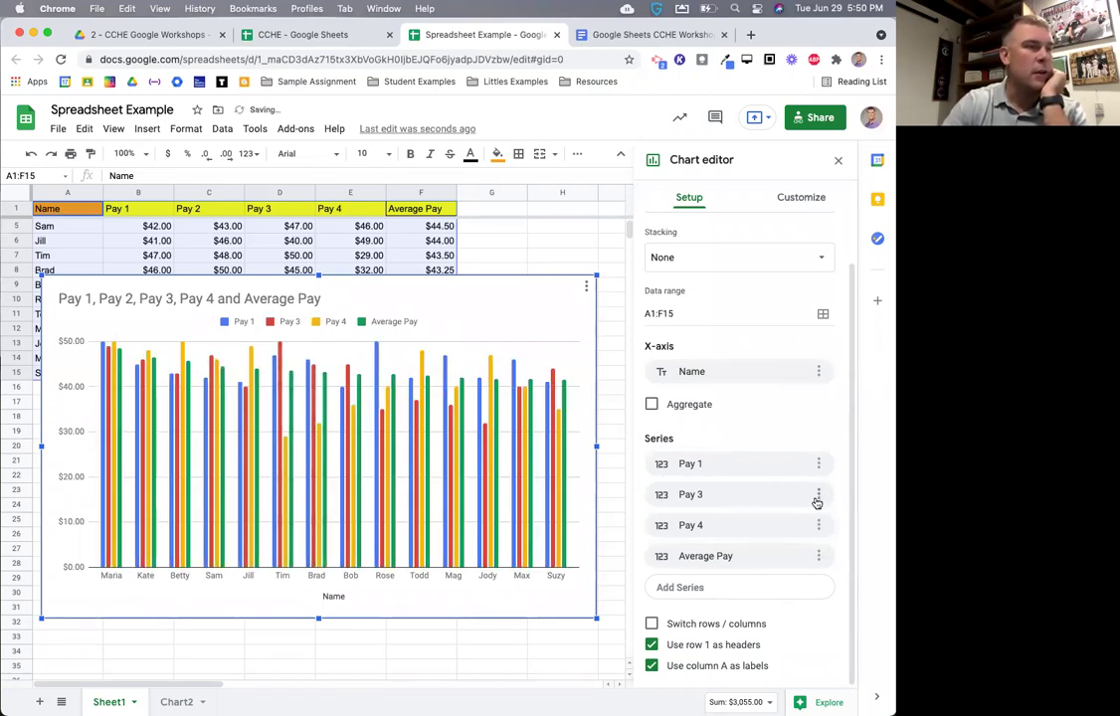
left_click(819, 494)
left_click(783, 526)
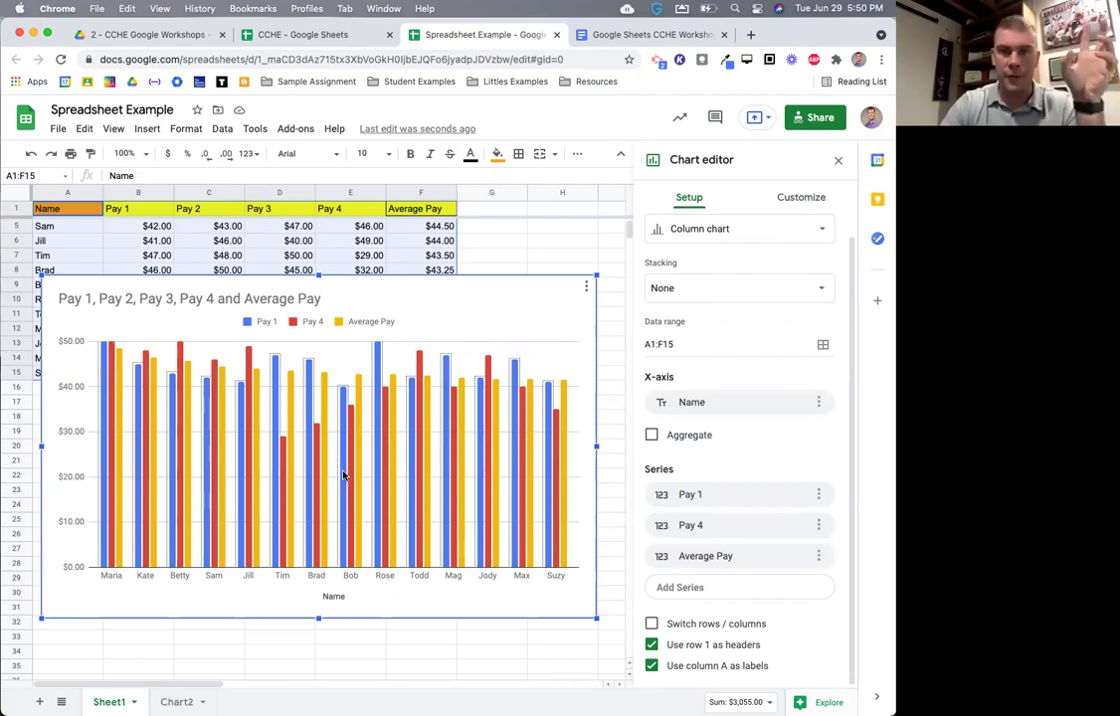
Step: Add a new series, switch it to Average Pay, and remove the duplicate Average Pay series
left_click(687, 588)
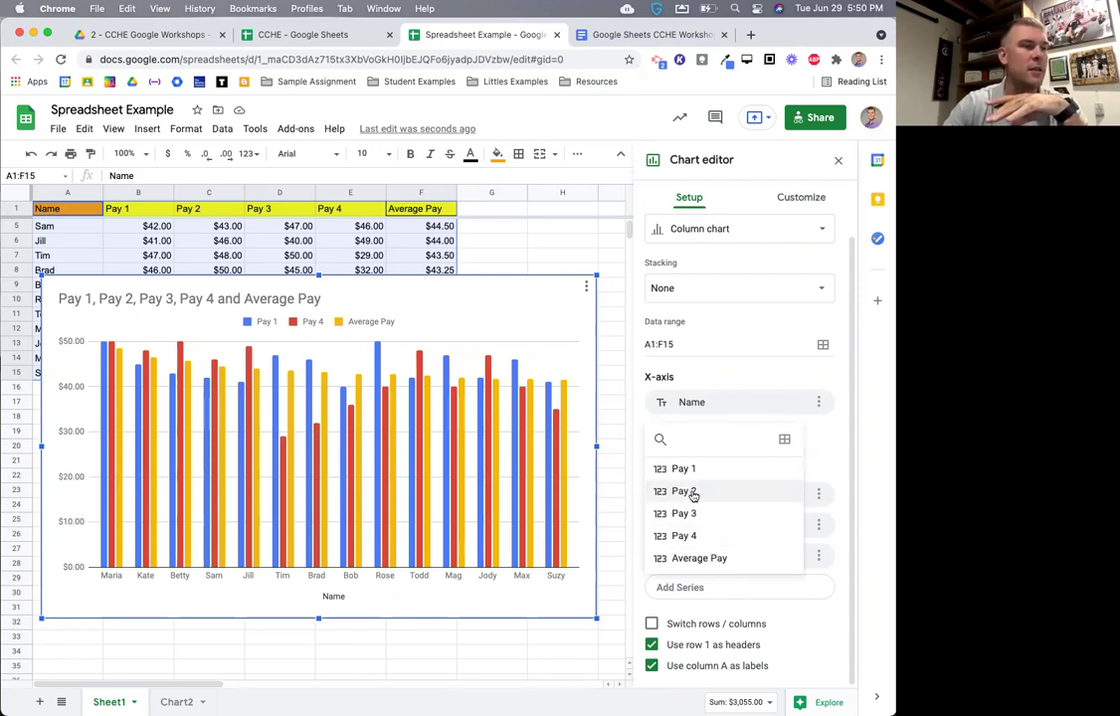
left_click(693, 493)
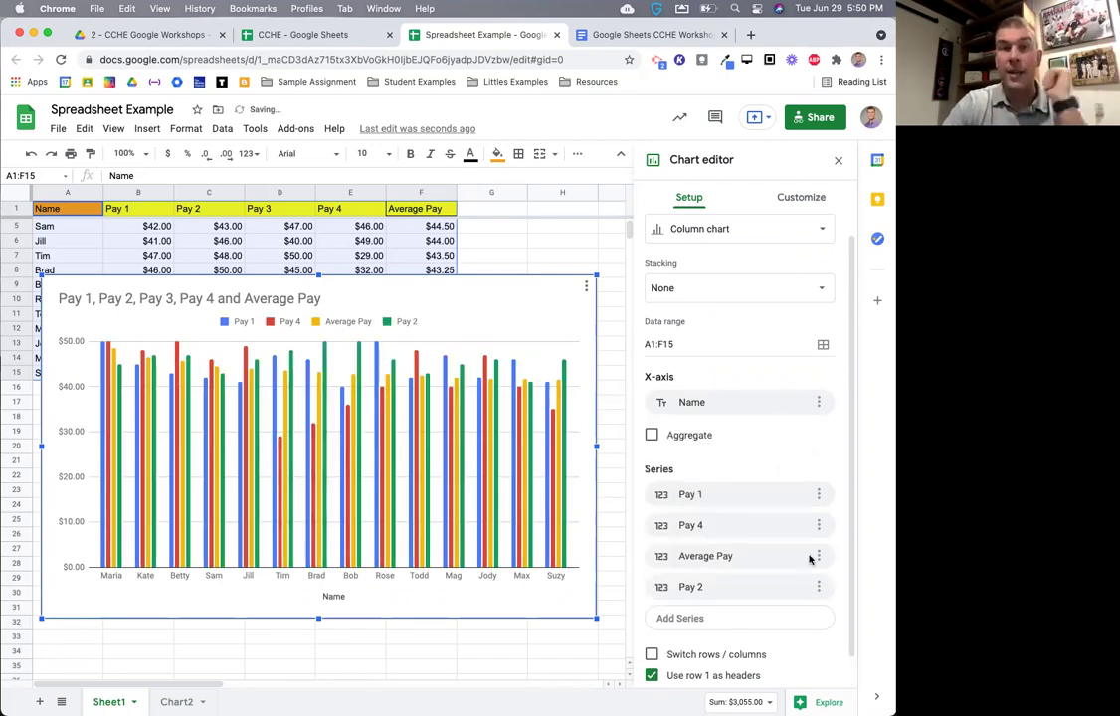
left_click(760, 586)
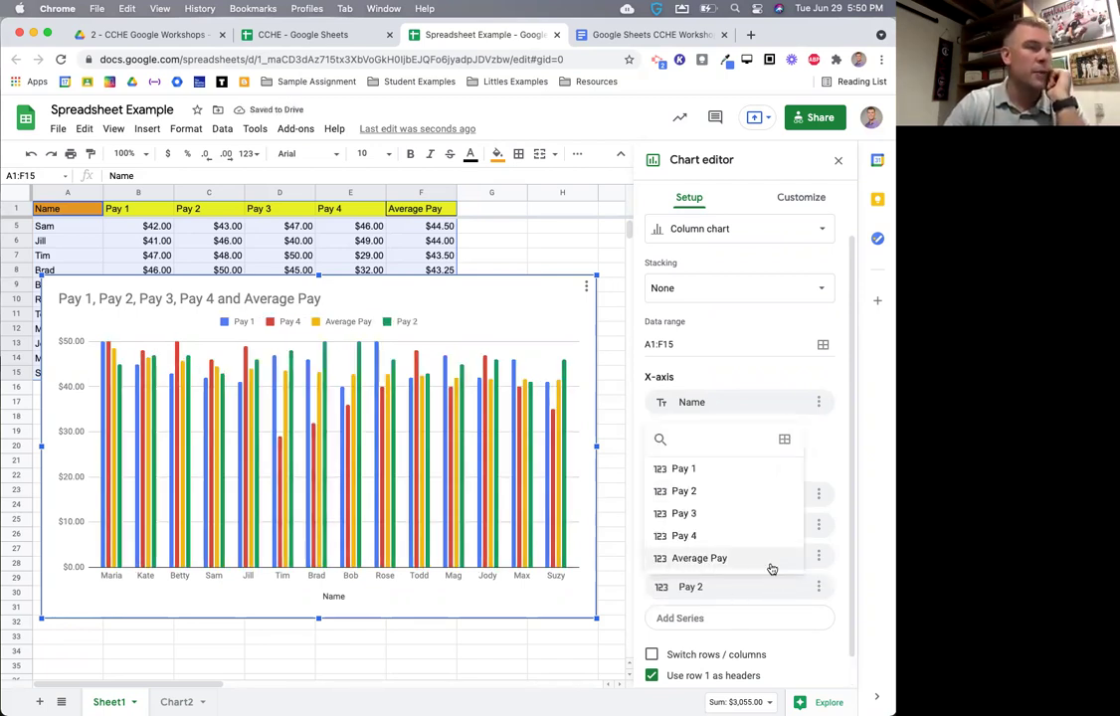
left_click(771, 562)
left_click(817, 586)
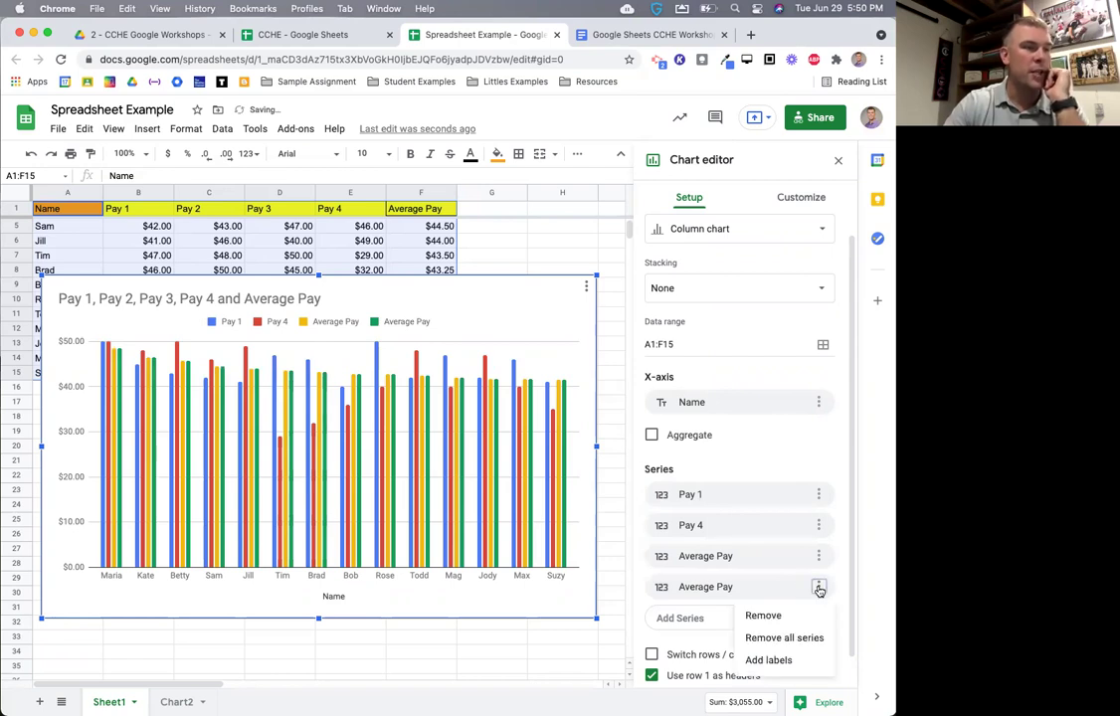
left_click(774, 613)
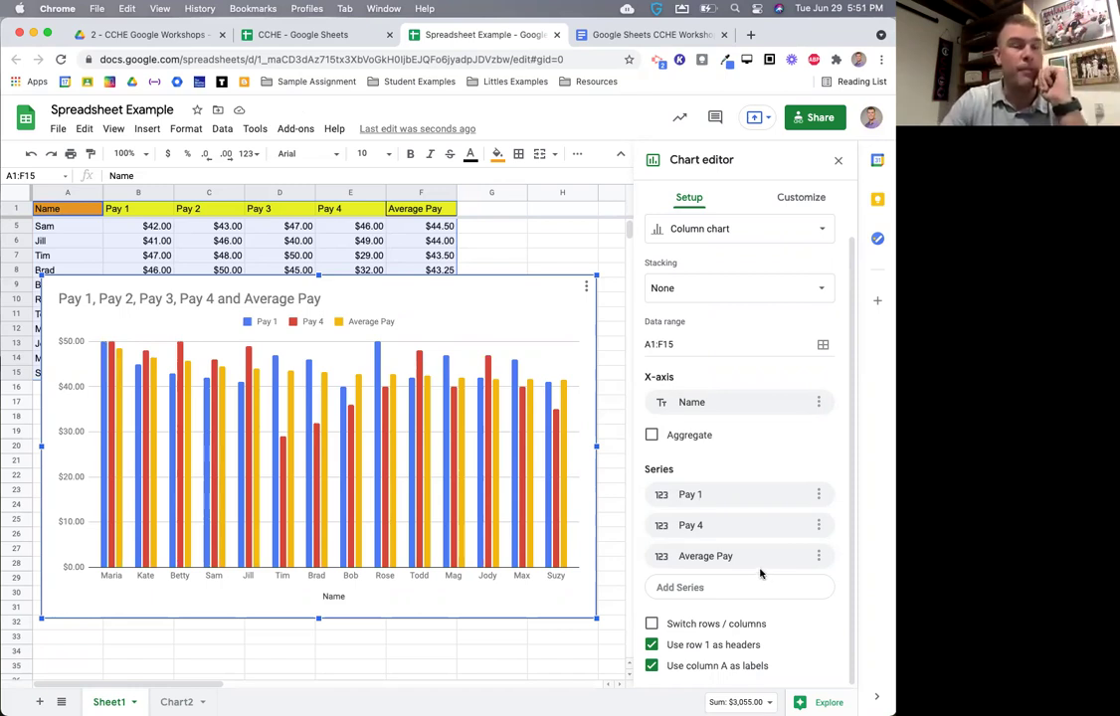
Step: Close the chart editor, reposition the chart near column C, and move it to its own sheet
left_click(835, 163)
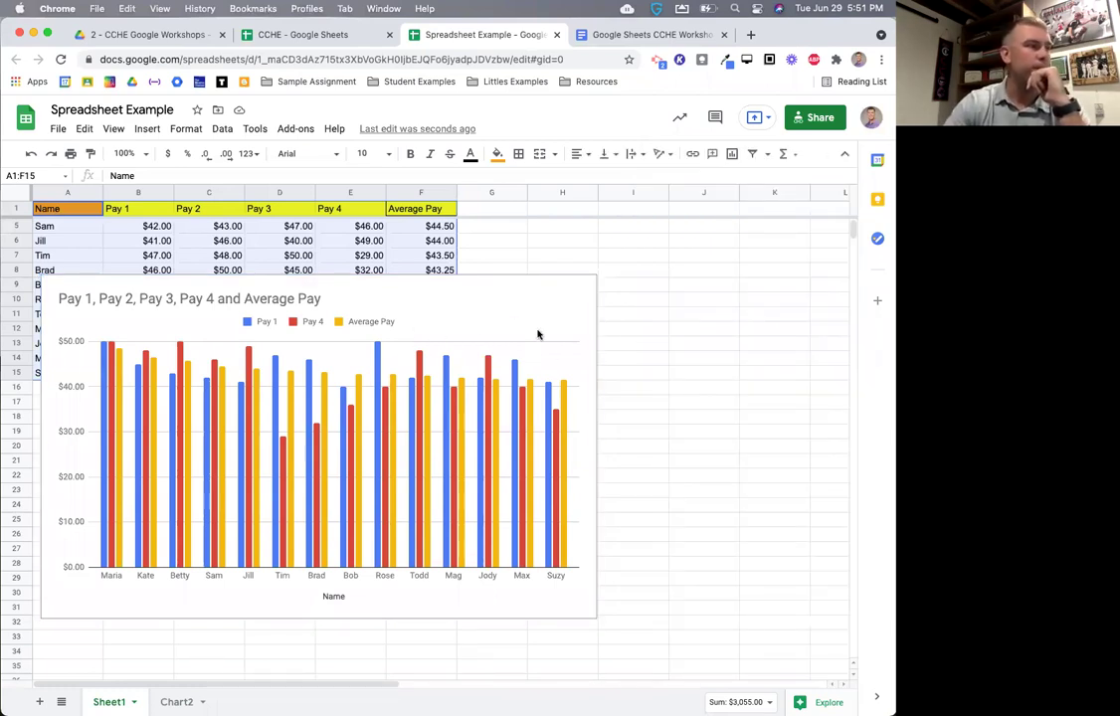
left_click_drag(364, 306, 569, 344)
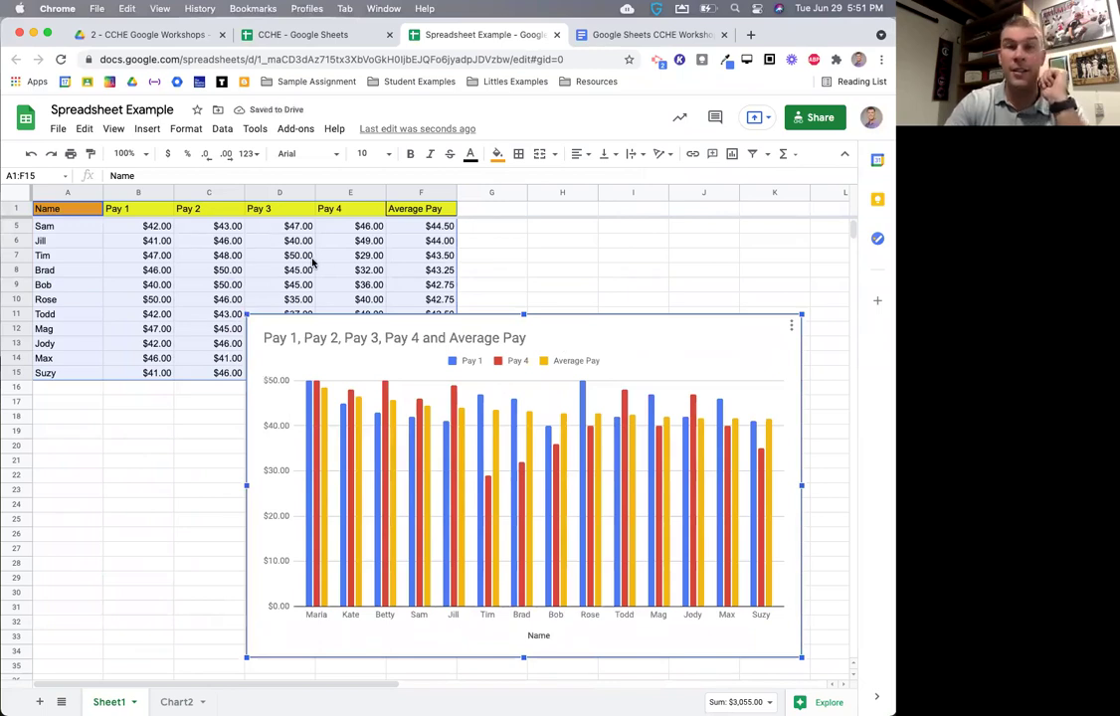
left_click_drag(624, 342, 538, 309)
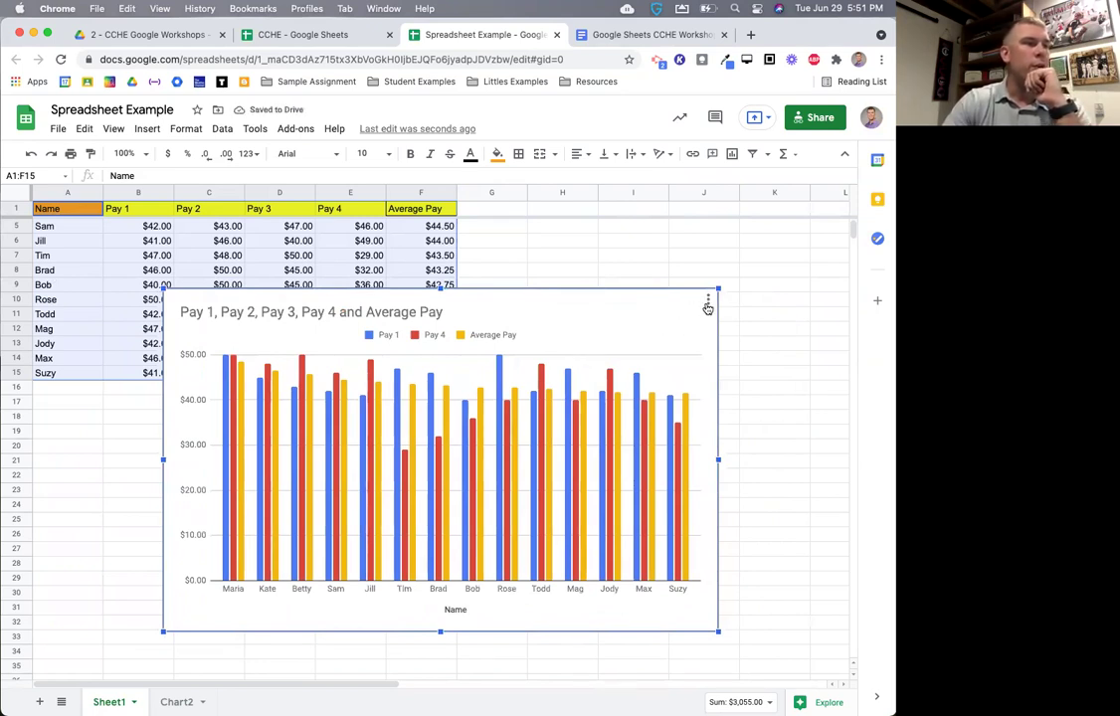
left_click(707, 303)
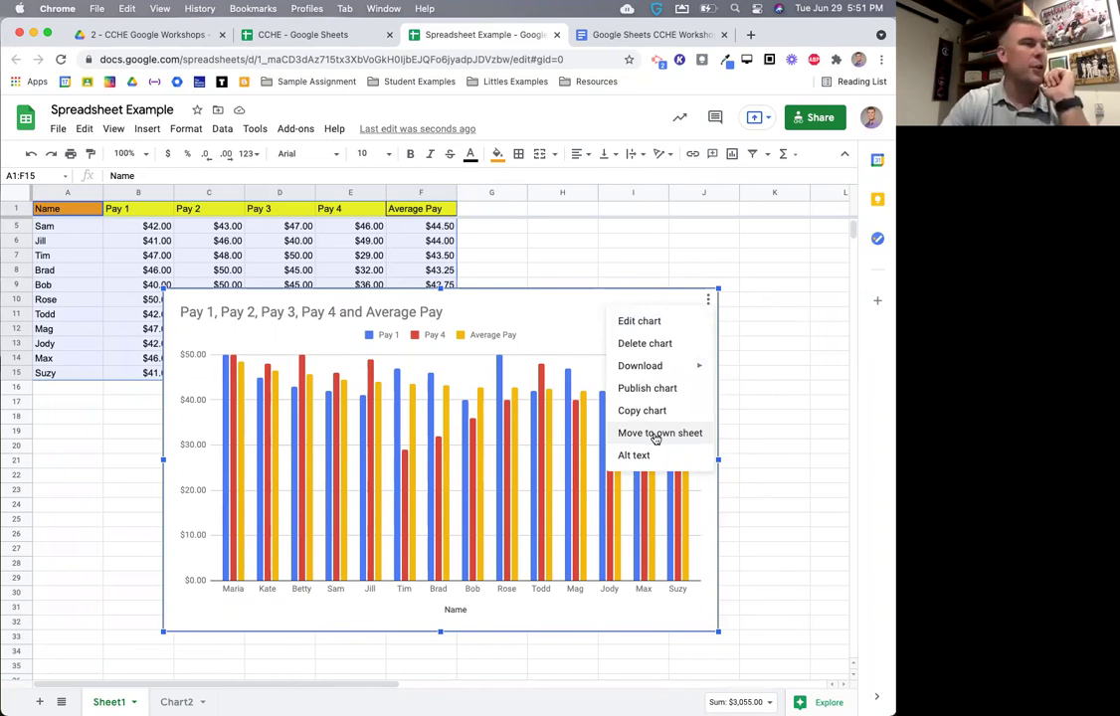
left_click(655, 436)
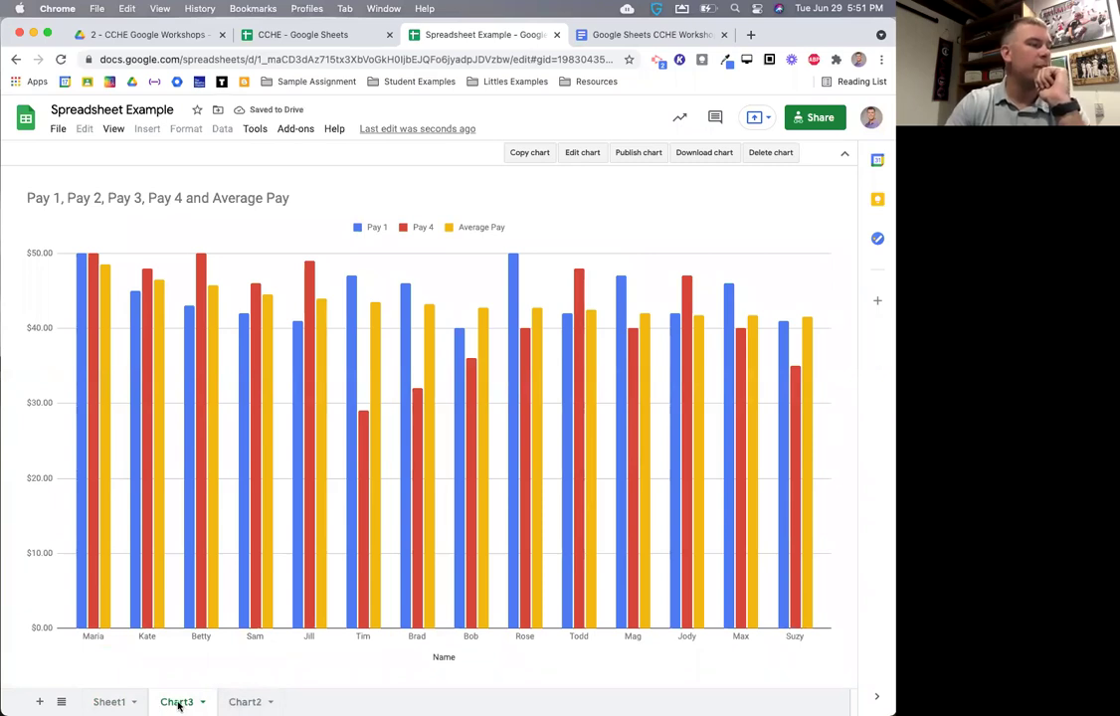
Step: Delete the Chart2 sheet, confirming the warning, and return to Sheet1's pay table
left_click(117, 703)
left_click(187, 703)
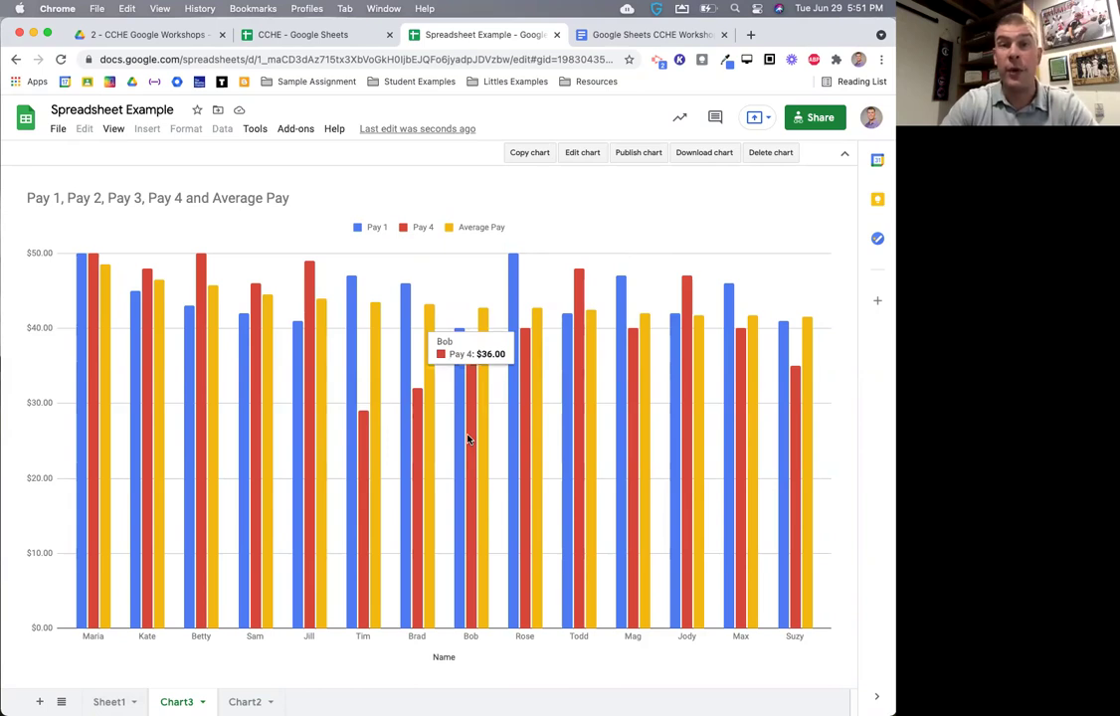
right_click(244, 704)
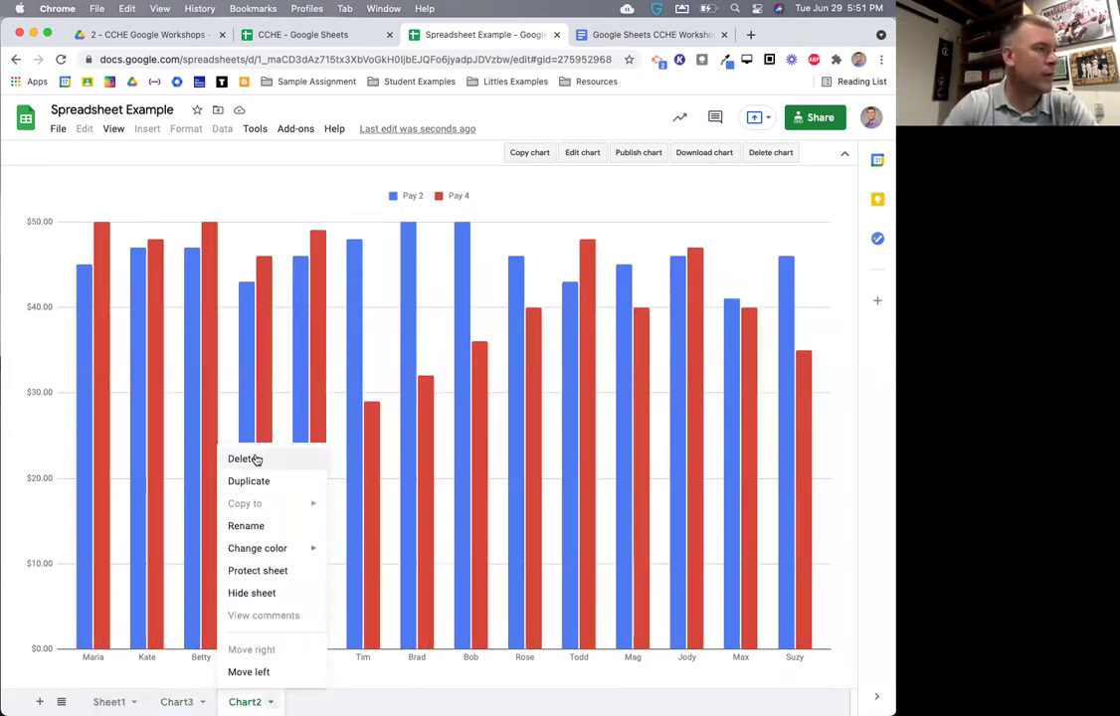
left_click(255, 459)
left_click(599, 435)
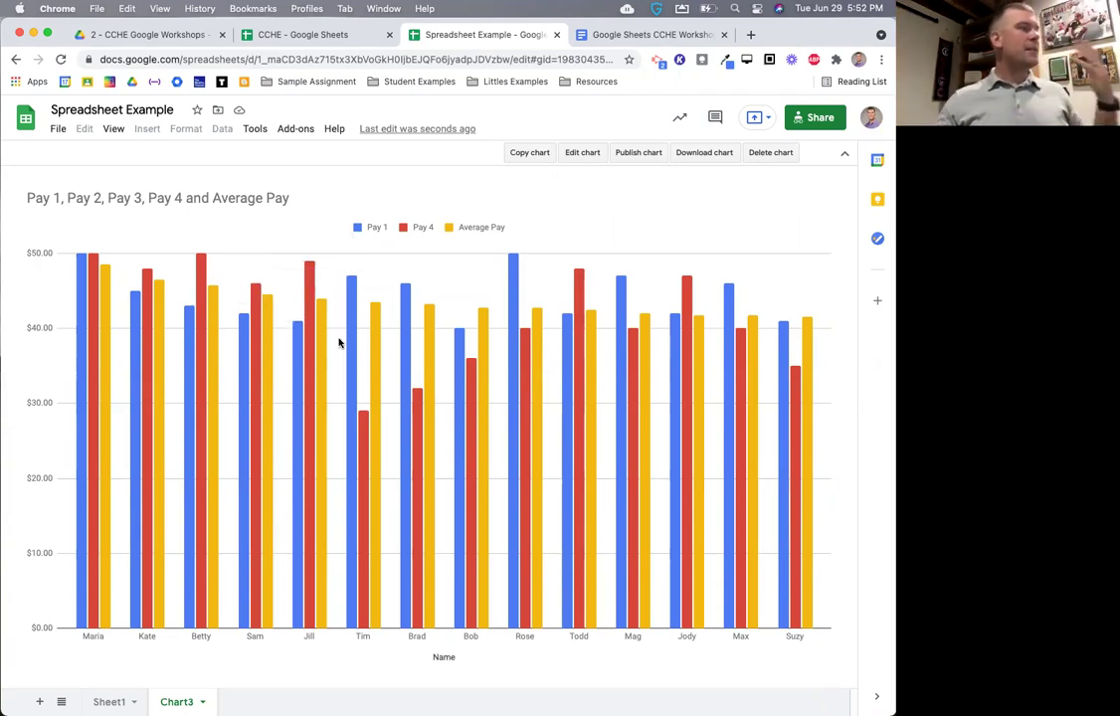
left_click(111, 703)
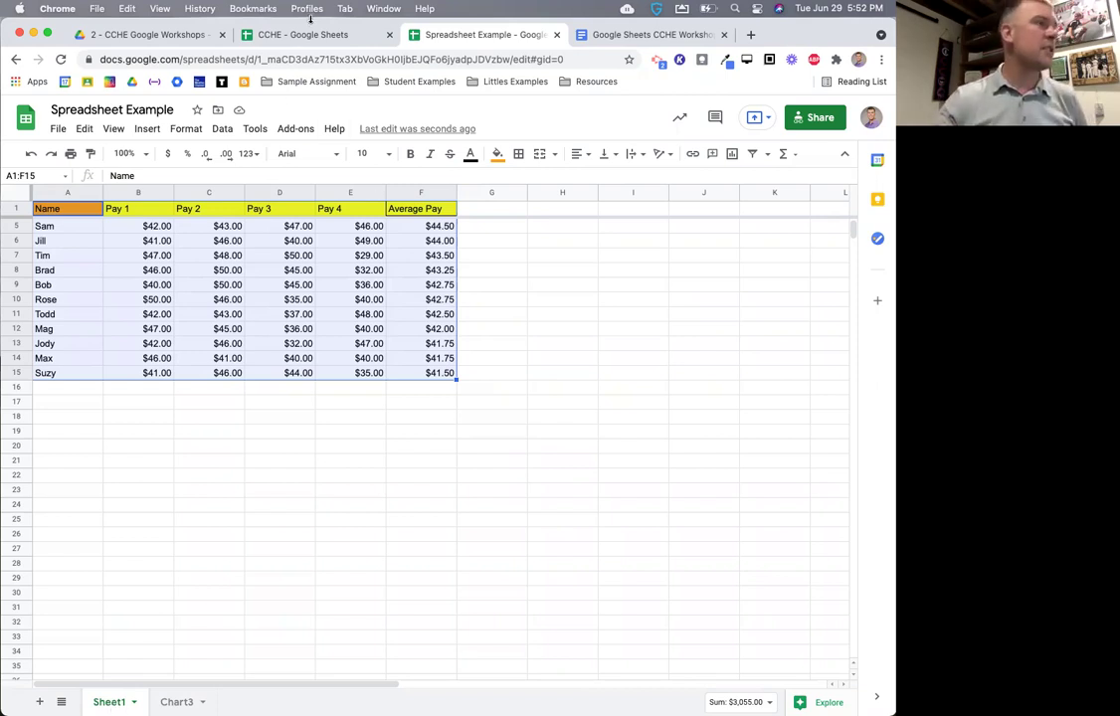
Step: Open Pivot Tabel Data from the Drive folder and close the Spreadsheet Example and CCHE tabs
left_click(304, 40)
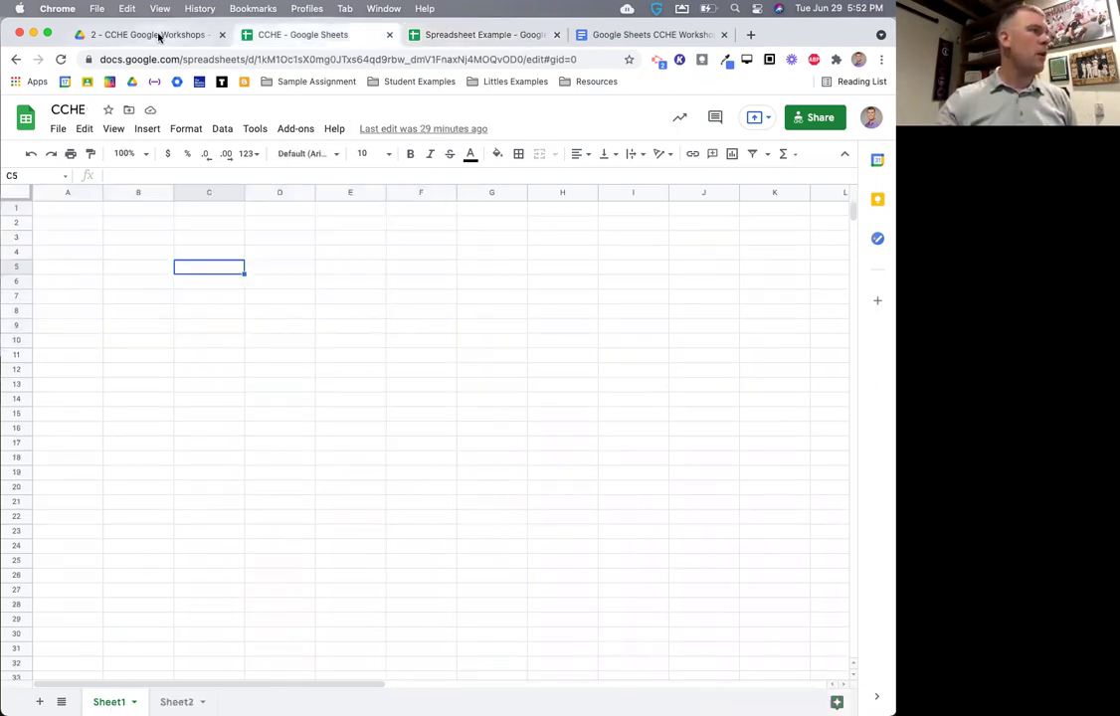
left_click(157, 37)
double_click(259, 594)
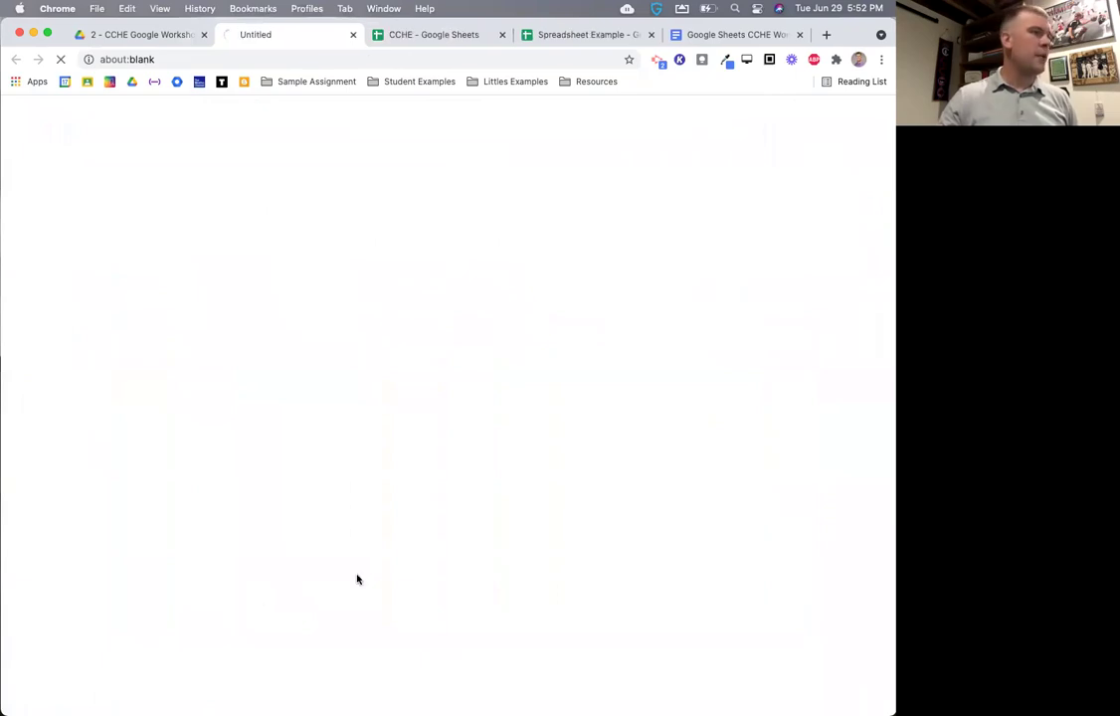
left_click(652, 35)
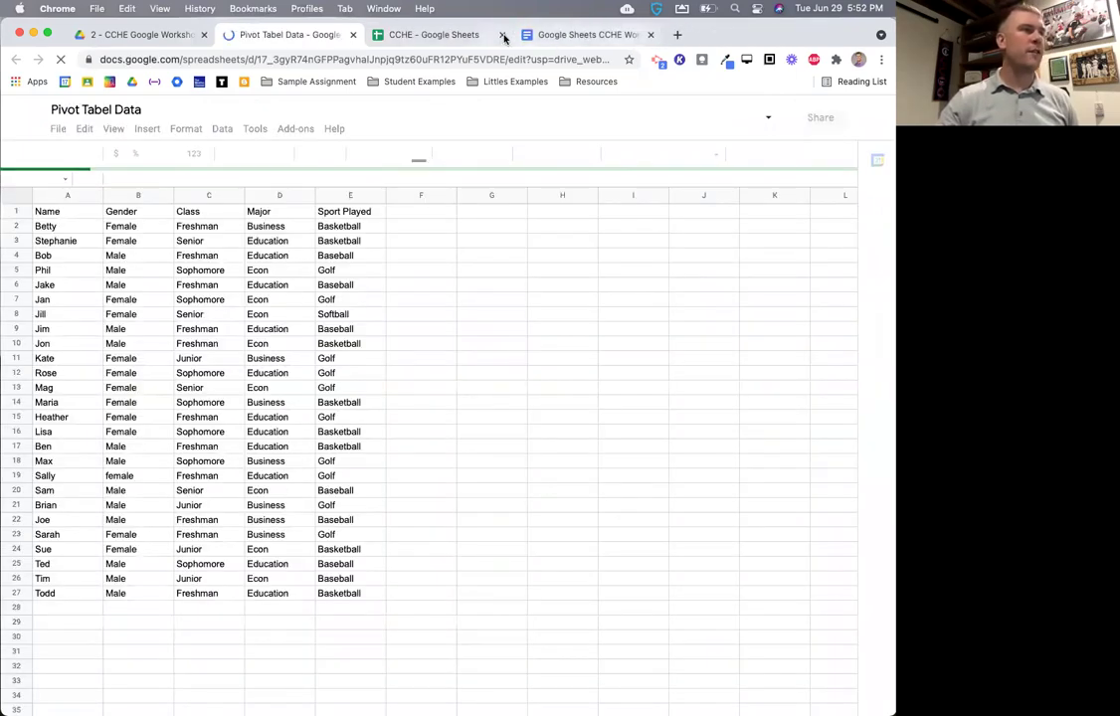
left_click(501, 35)
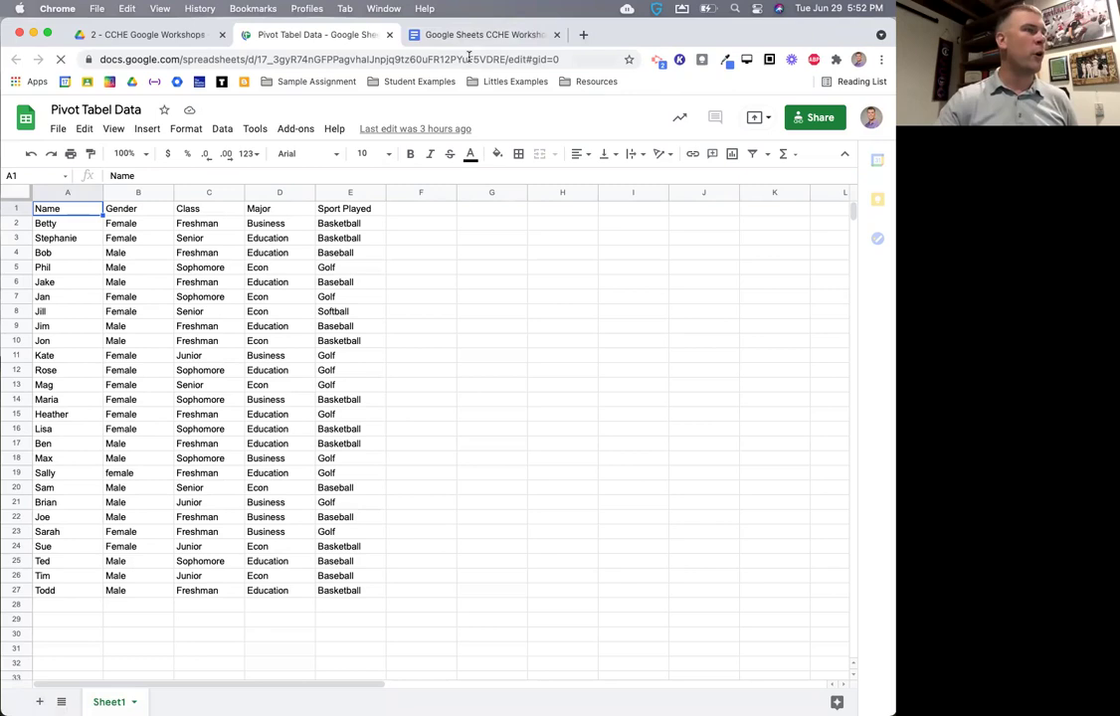
left_click(469, 58)
Step: Zoom the Pivot Tabel Data sheet to 125% and scroll around the student records
left_click(157, 253)
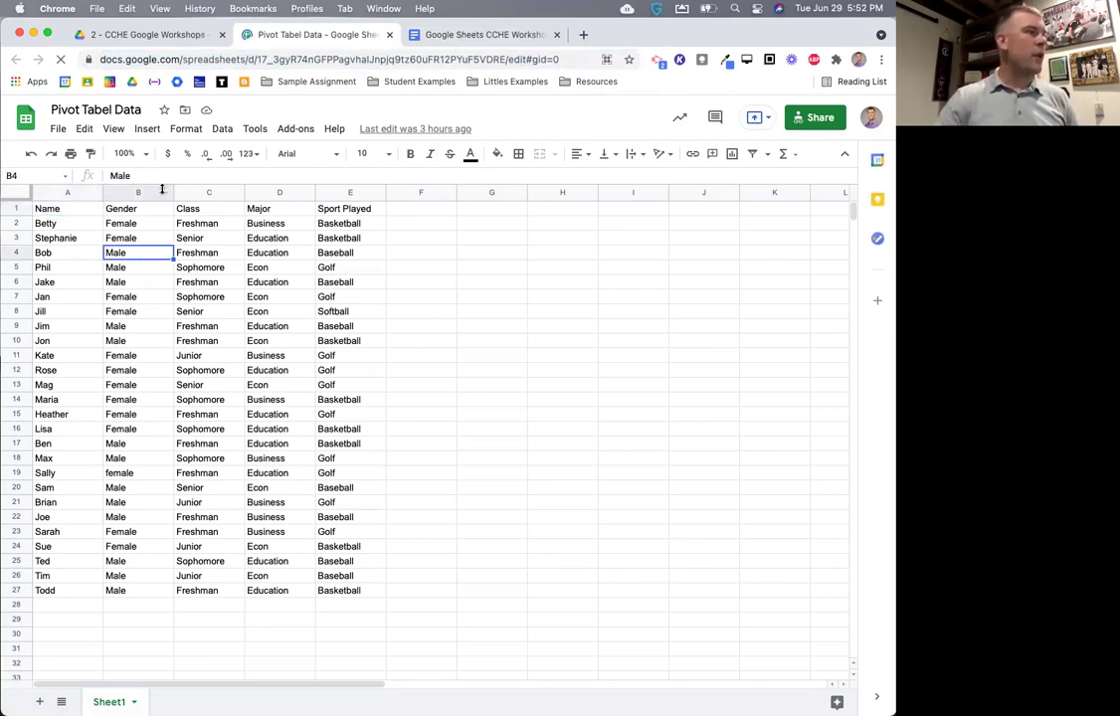
left_click(127, 154)
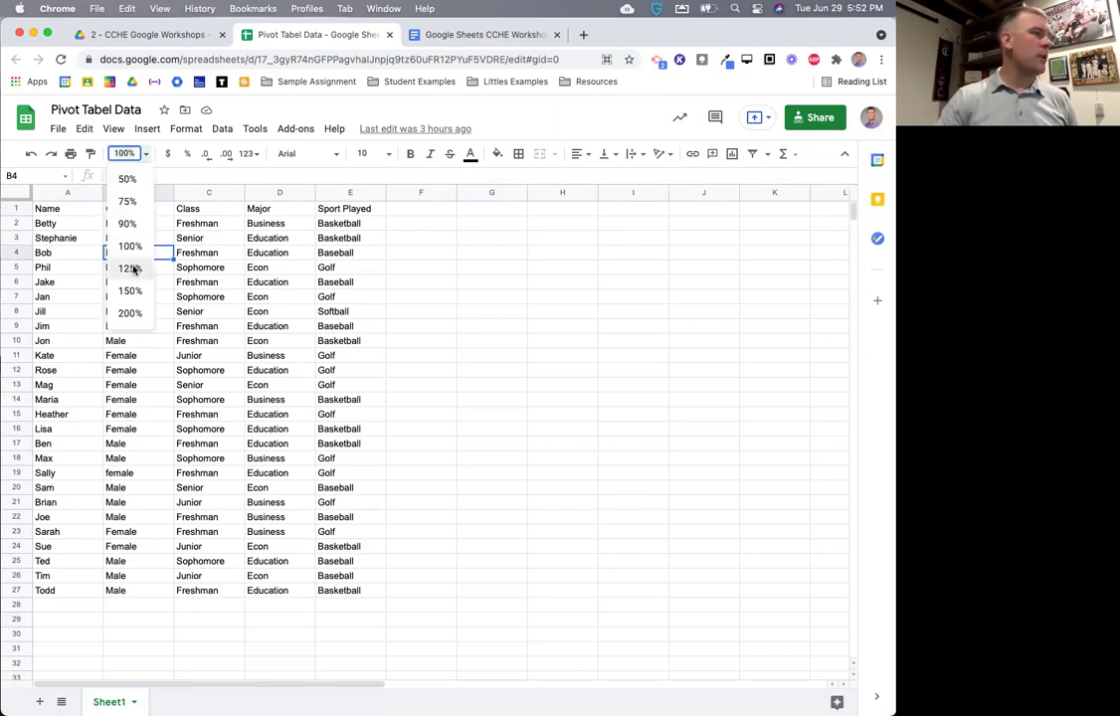
left_click(131, 267)
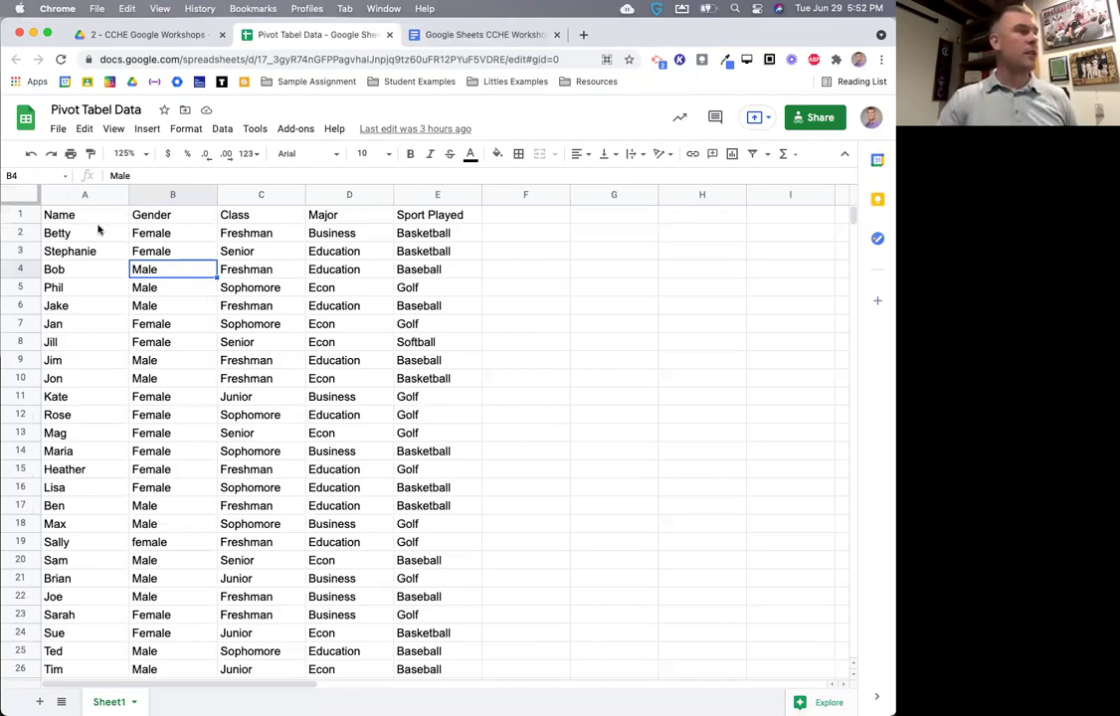
scroll(190, 199, "right", 2)
scroll(197, 228, "left", 2)
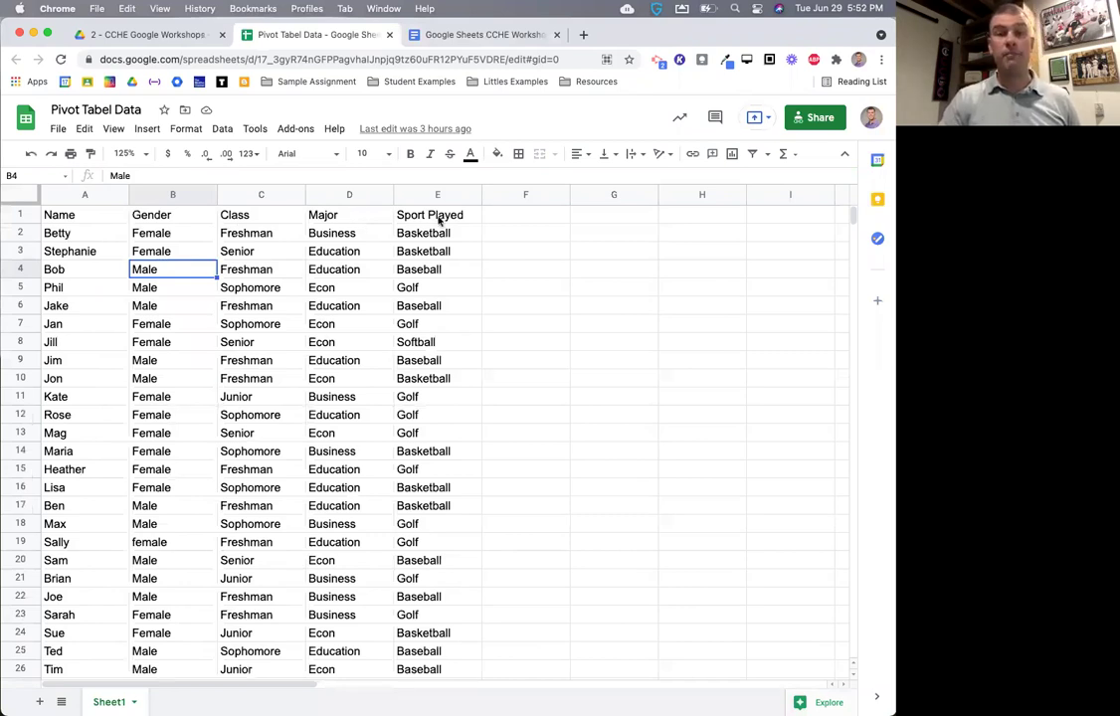
scroll(233, 395, "down", 3)
scroll(230, 394, "up", 2)
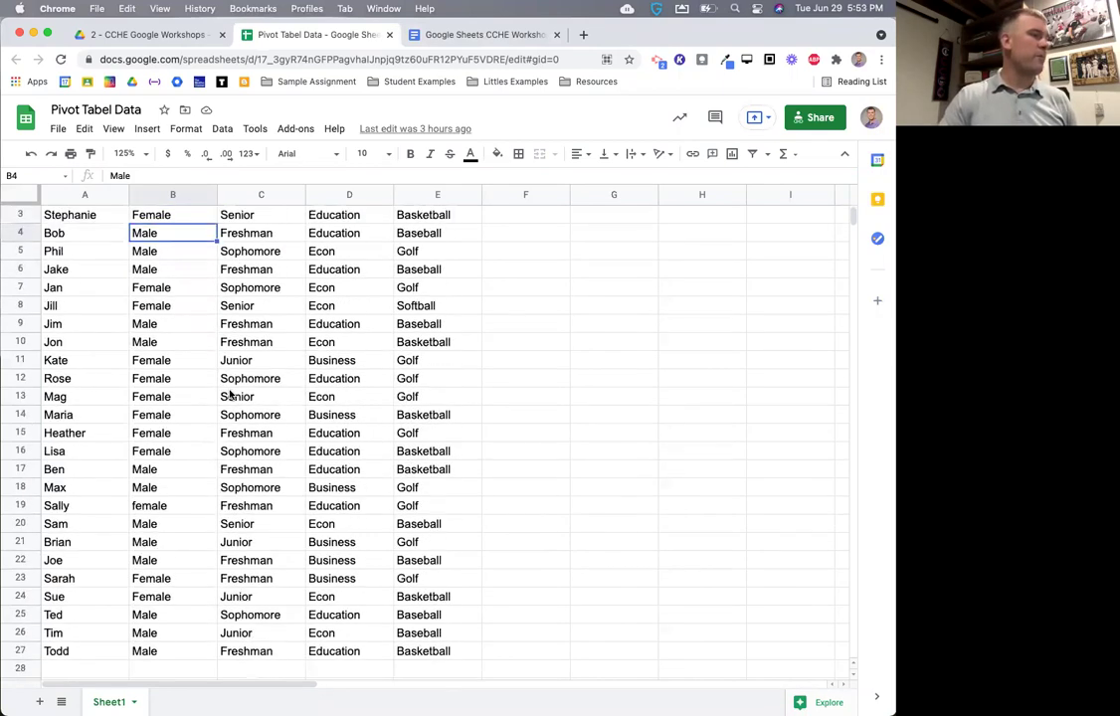
scroll(229, 394, "up", 2)
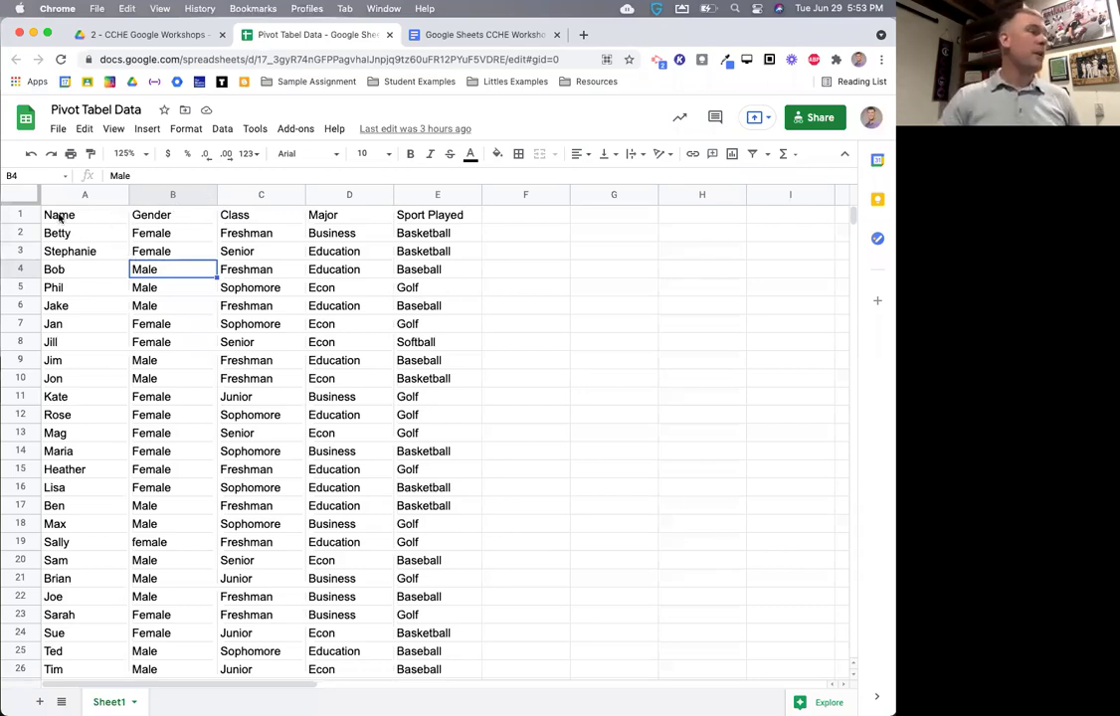
Step: Make header row 1 bold, size 12, in Times New Roman
left_click(21, 215)
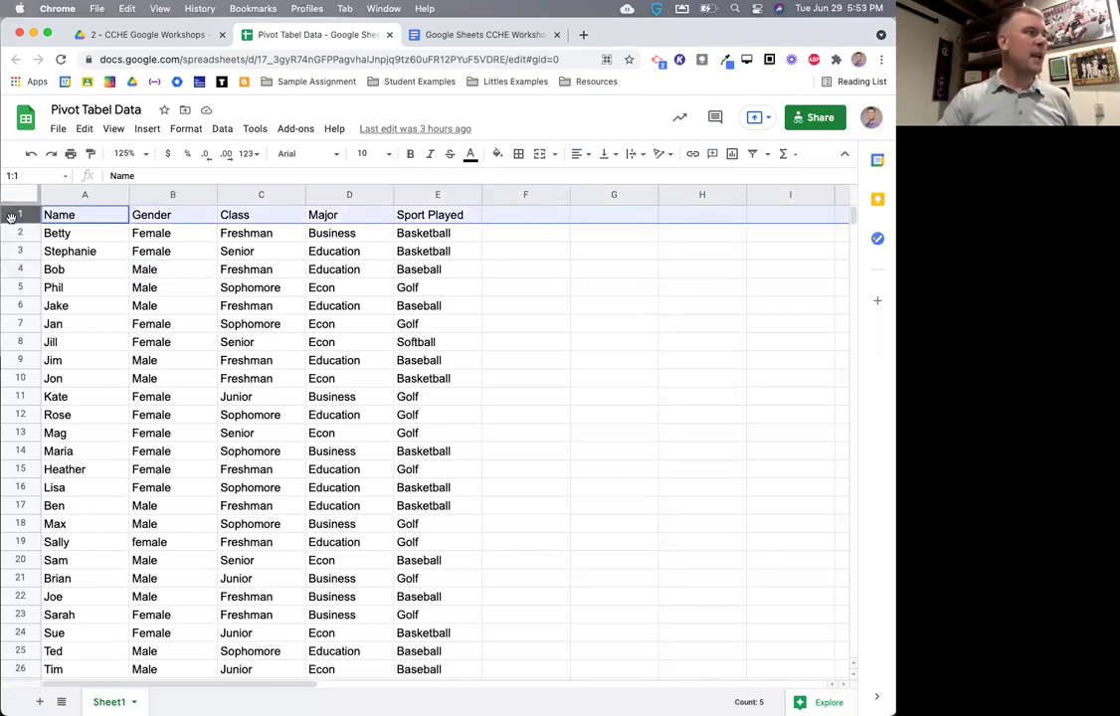
left_click(55, 195)
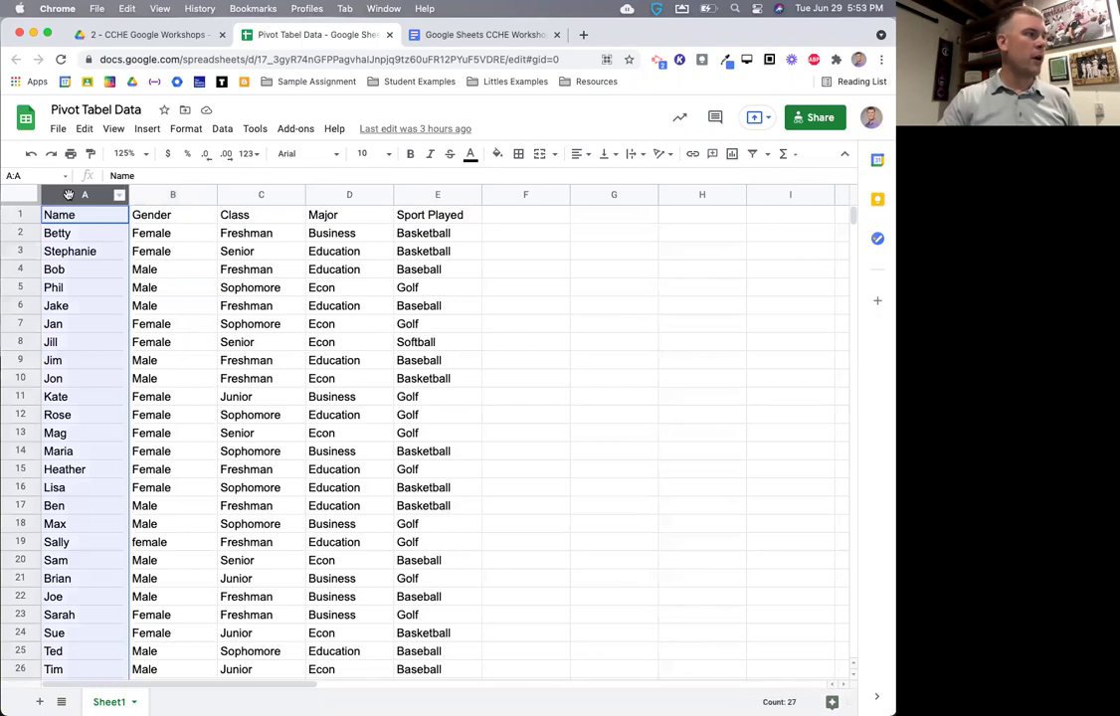
left_click(21, 214)
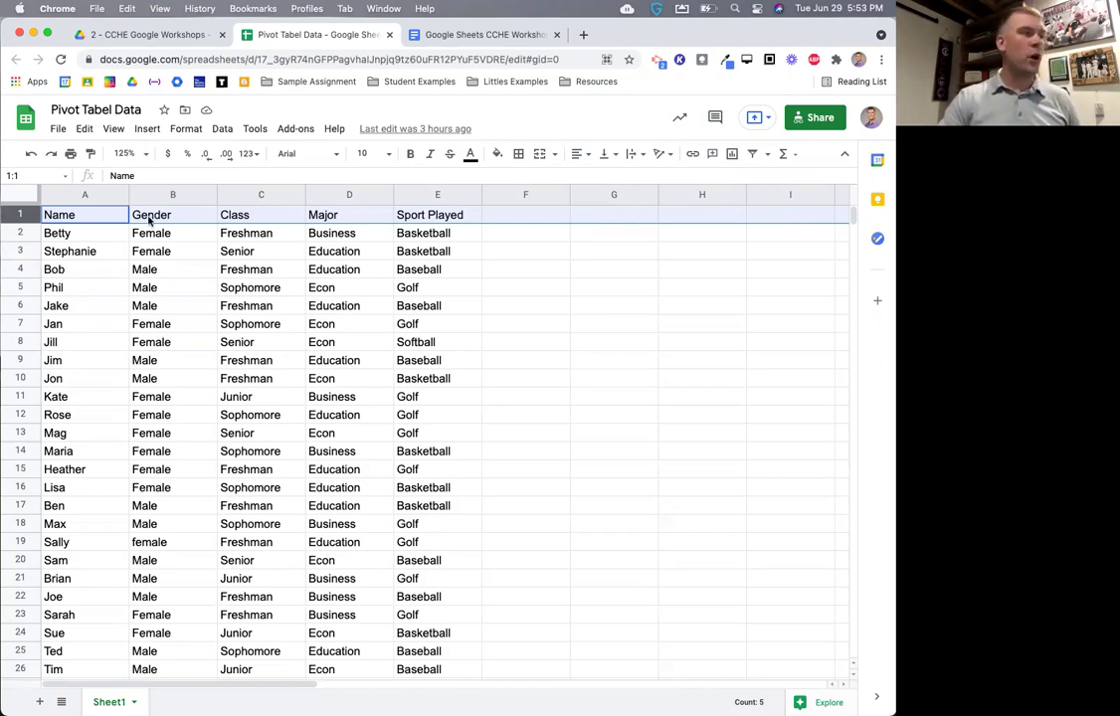
left_click(409, 154)
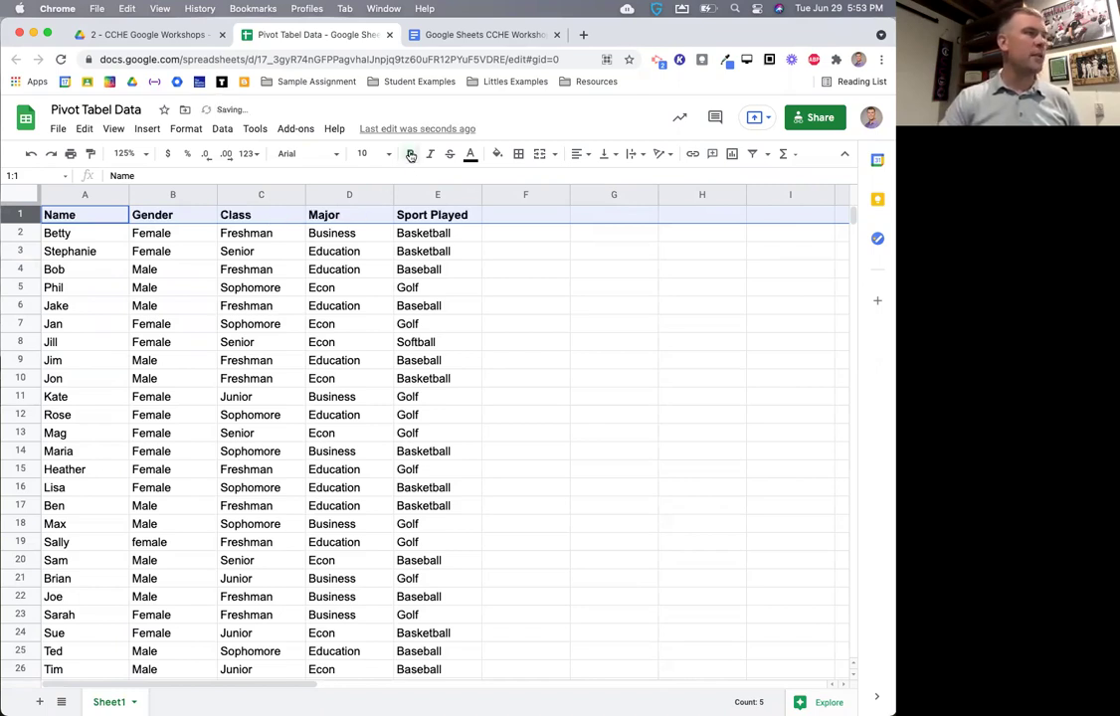
left_click(364, 153)
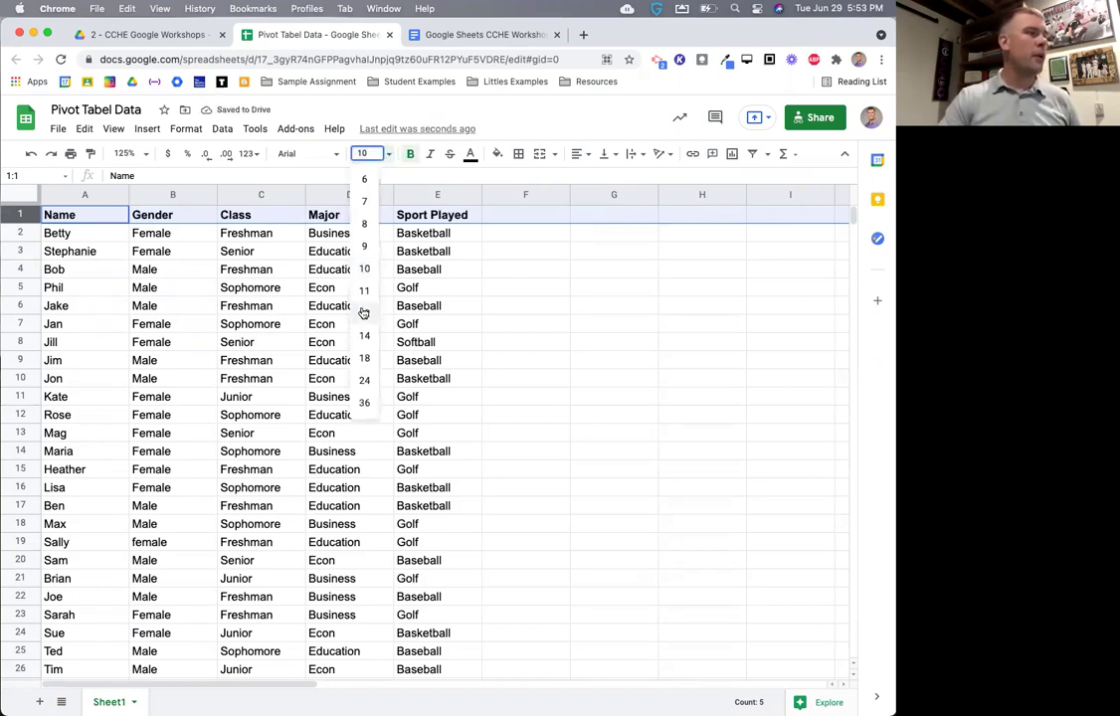
left_click(364, 313)
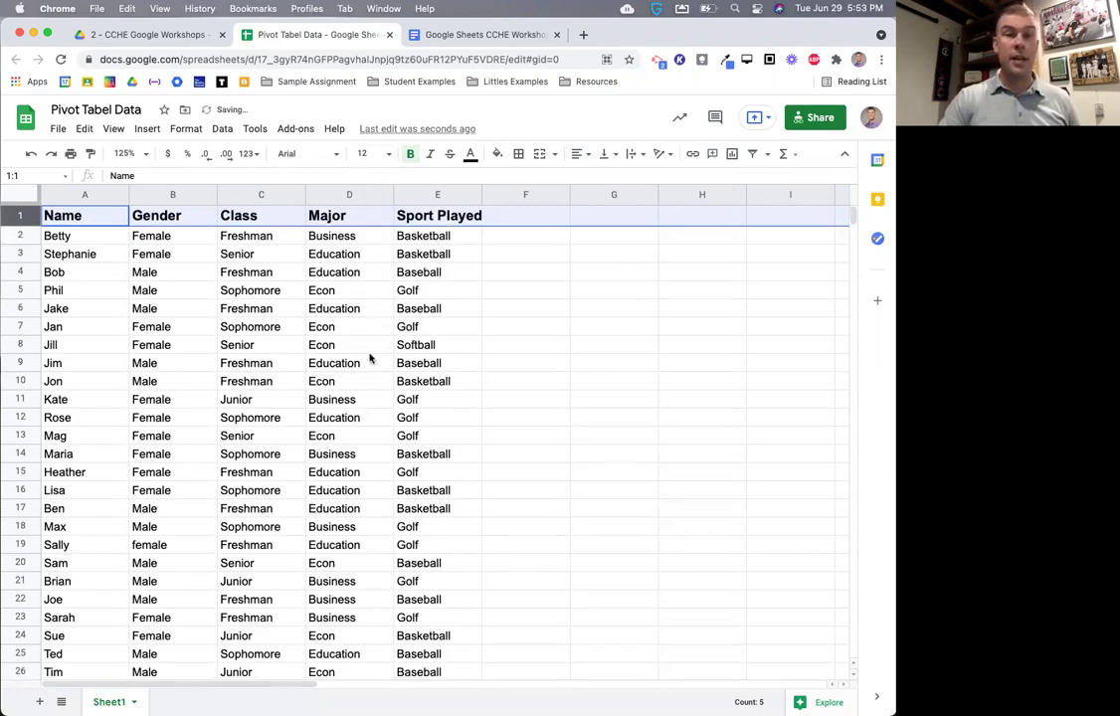
left_click(332, 154)
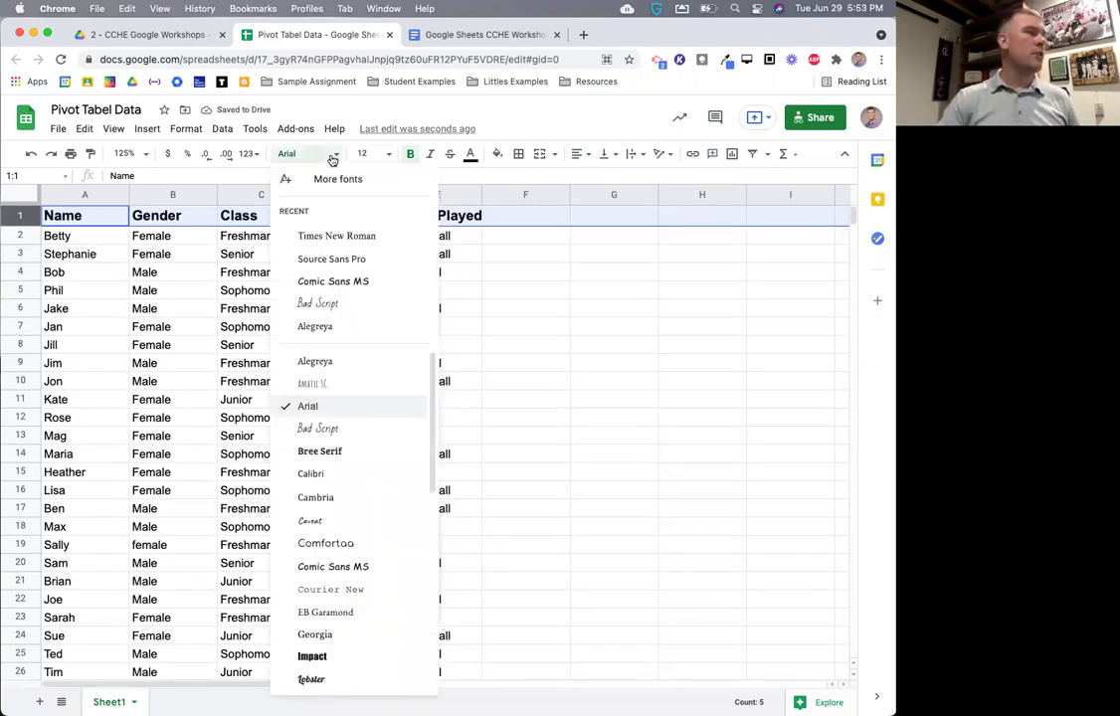
left_click(350, 237)
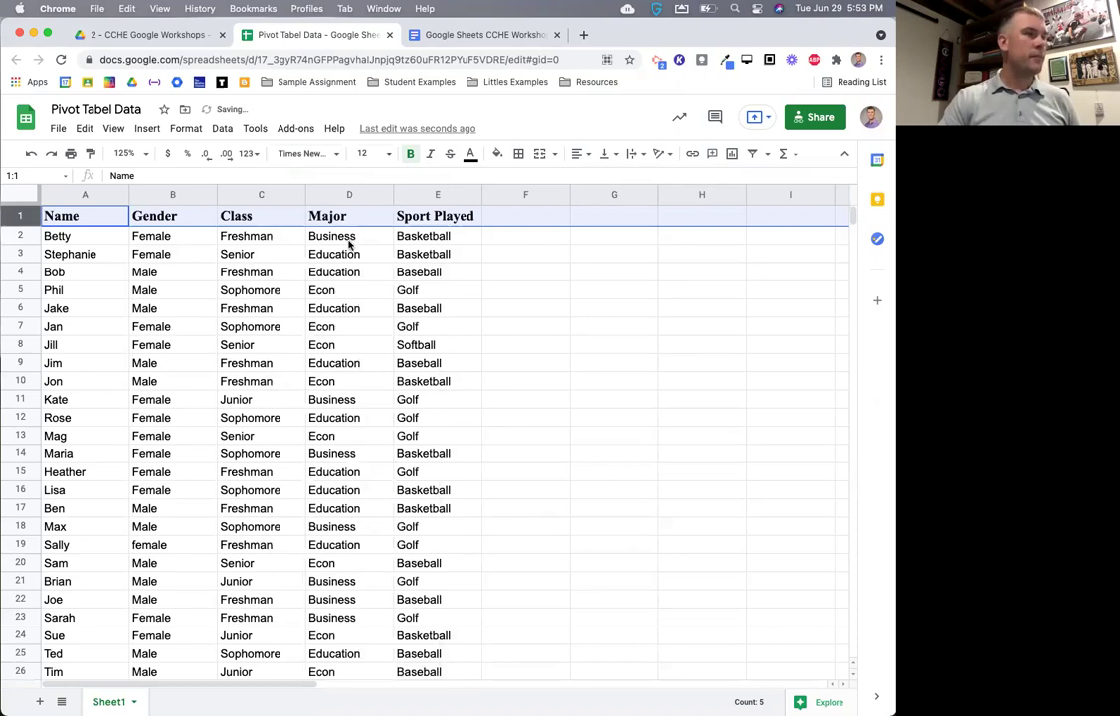
Step: Give header cells A1:E1 a light green fill instead of the whole row
left_click(496, 155)
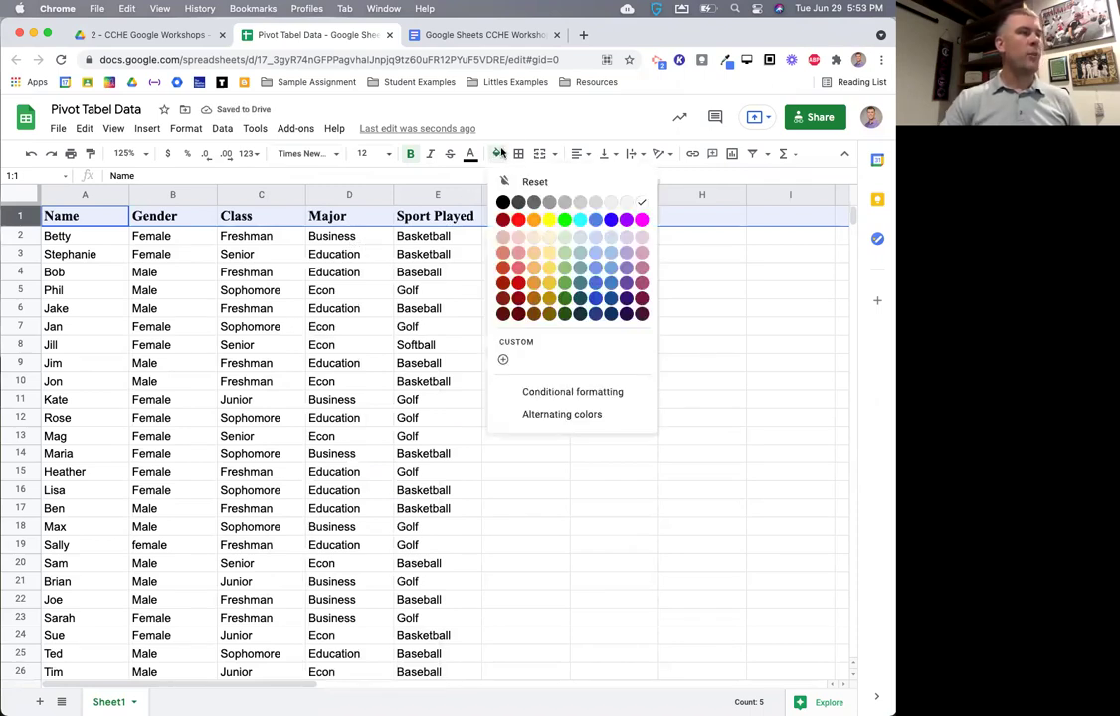
left_click(509, 232)
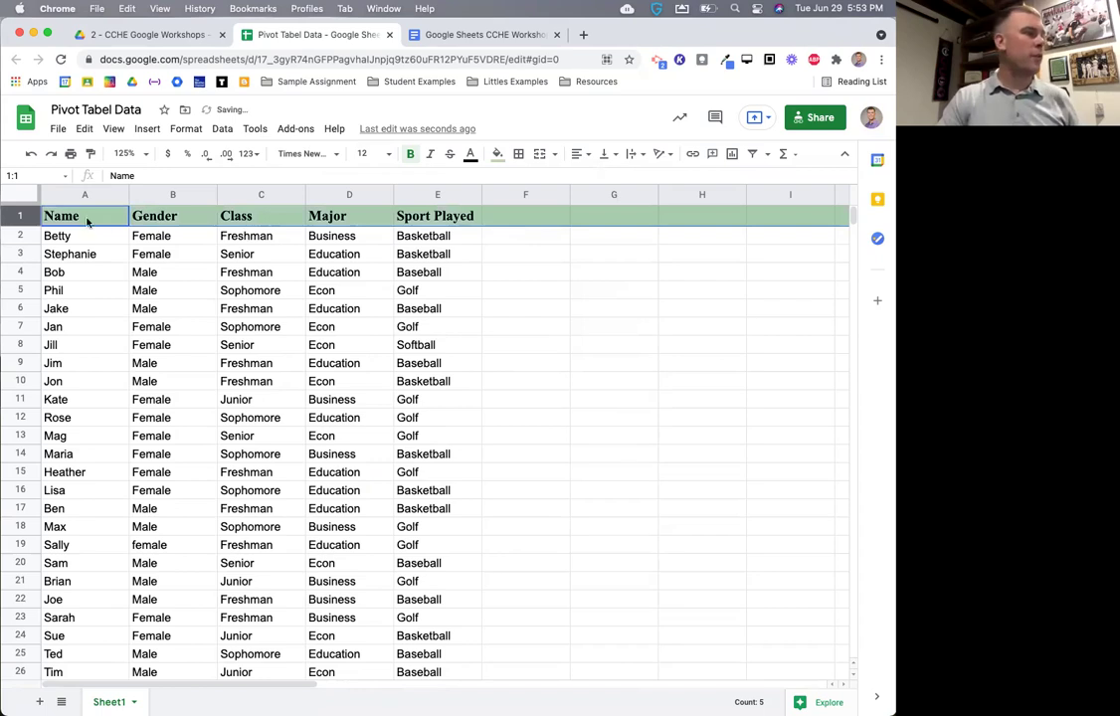
key("ctrl+z")
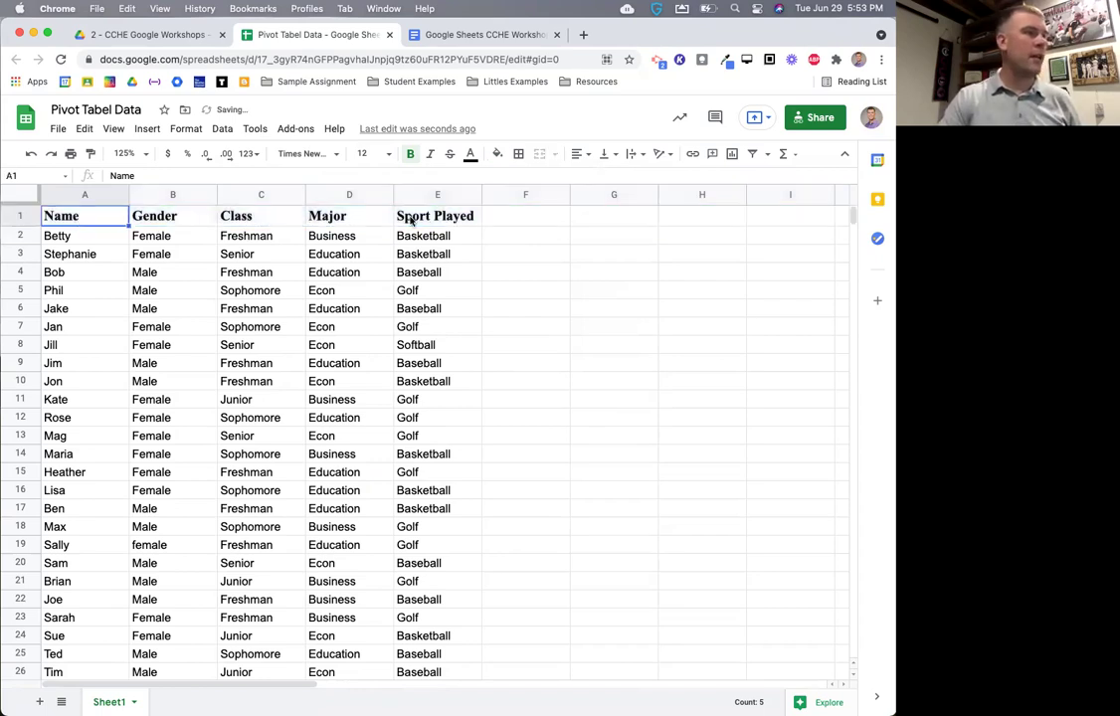
key("shift+Right")
key("shift+Right")
key("shift+Right")
left_click(497, 153)
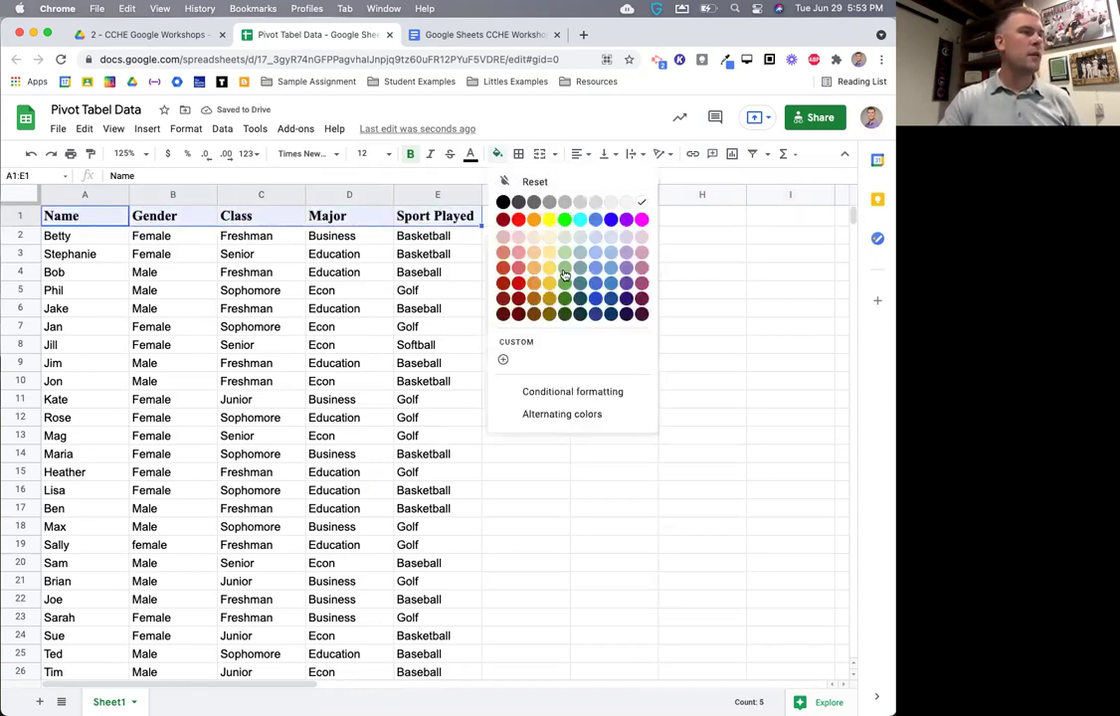
left_click(563, 270)
left_click(167, 255)
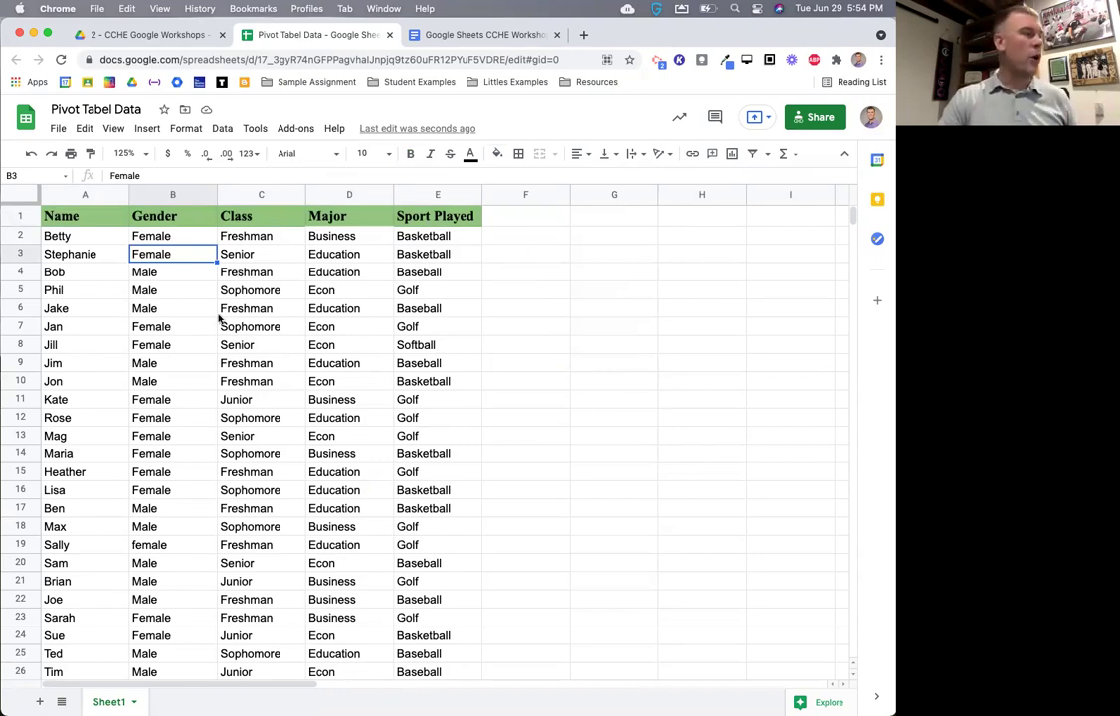
scroll(165, 343, "down", 2)
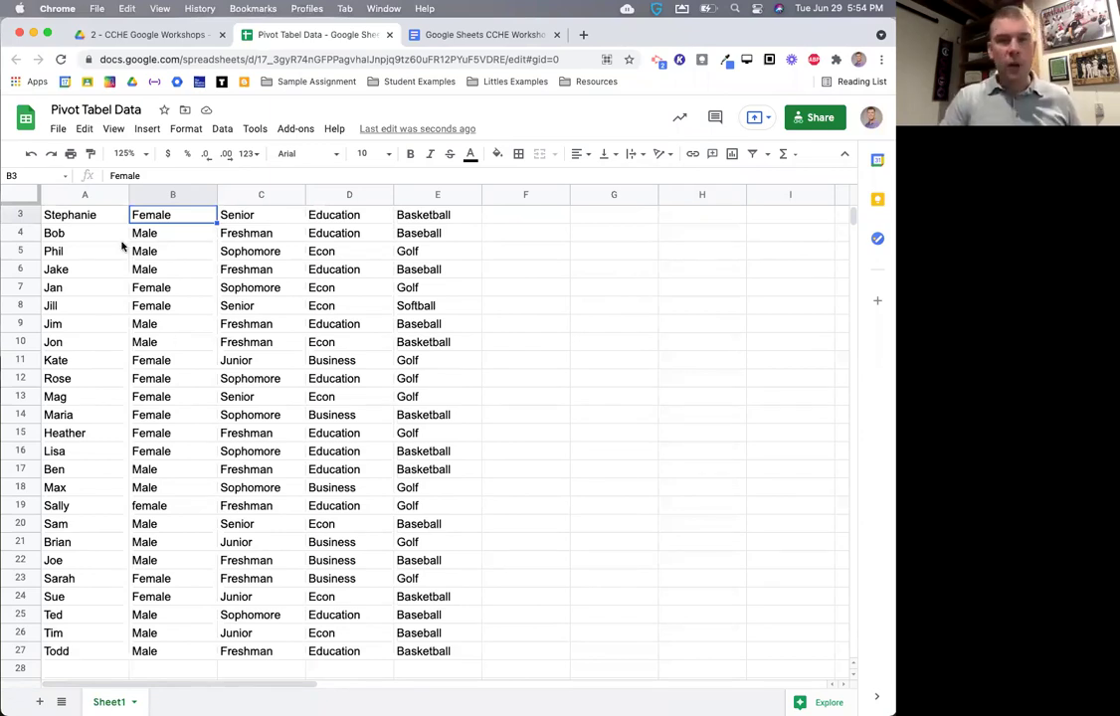
scroll(159, 342, "up", 2)
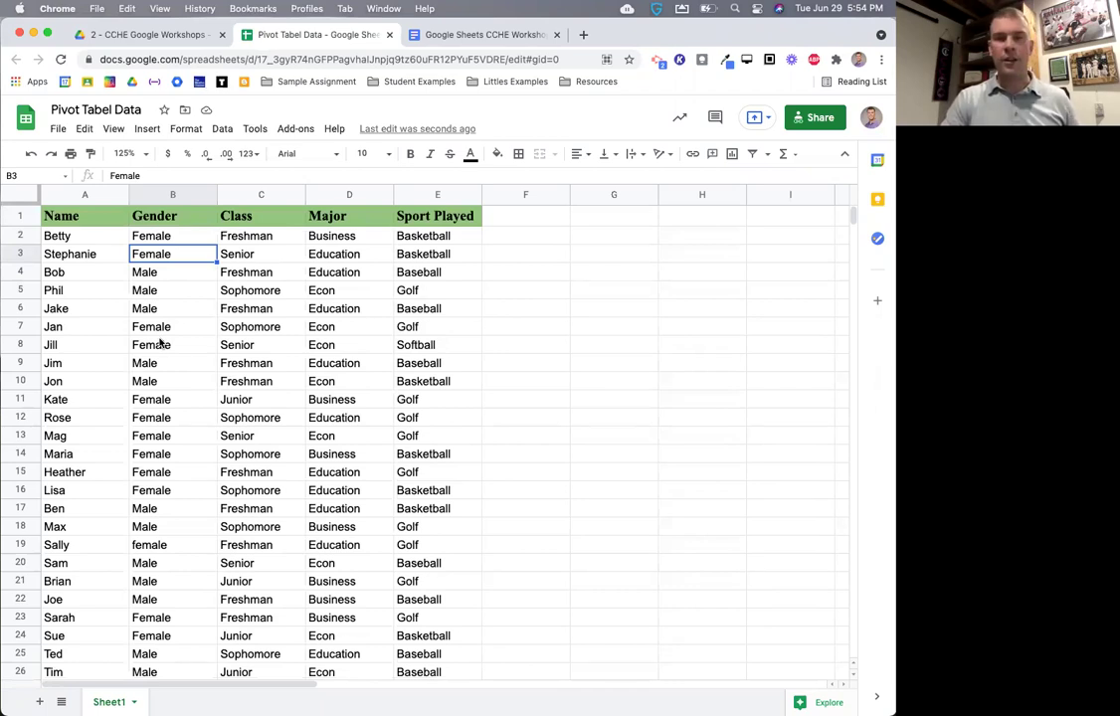
scroll(159, 342, "right", 2)
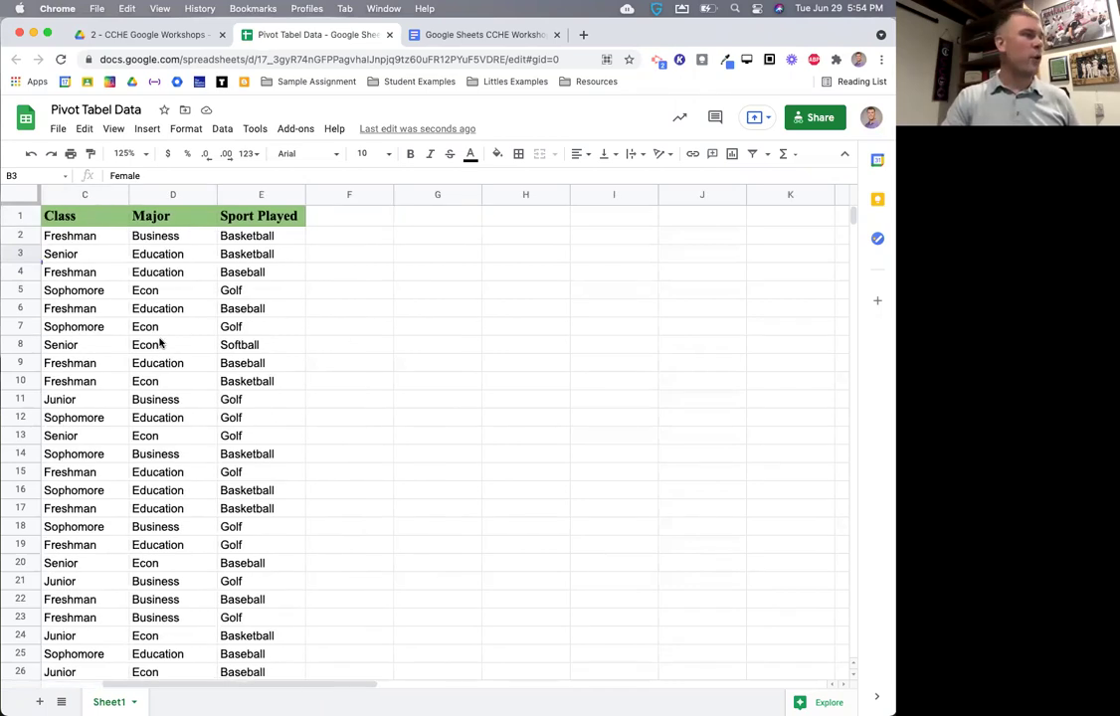
scroll(159, 342, "left", 2)
scroll(159, 342, "right", 3)
scroll(159, 342, "left", 3)
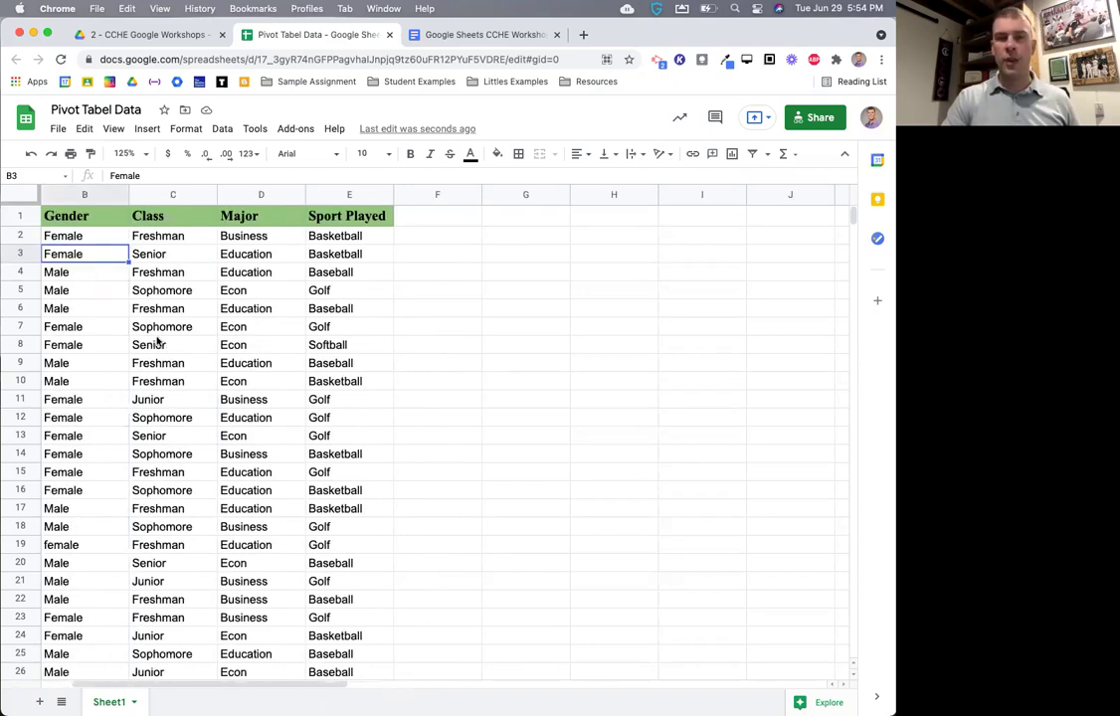
scroll(155, 340, "down", 1)
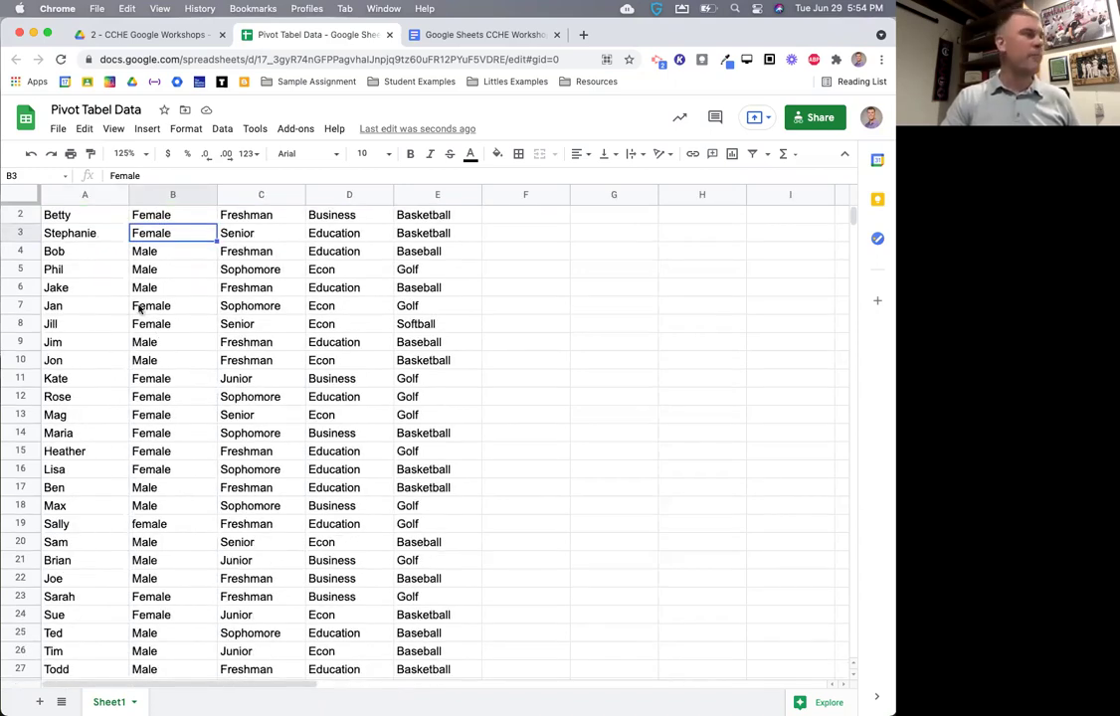
scroll(116, 269, "up", 1)
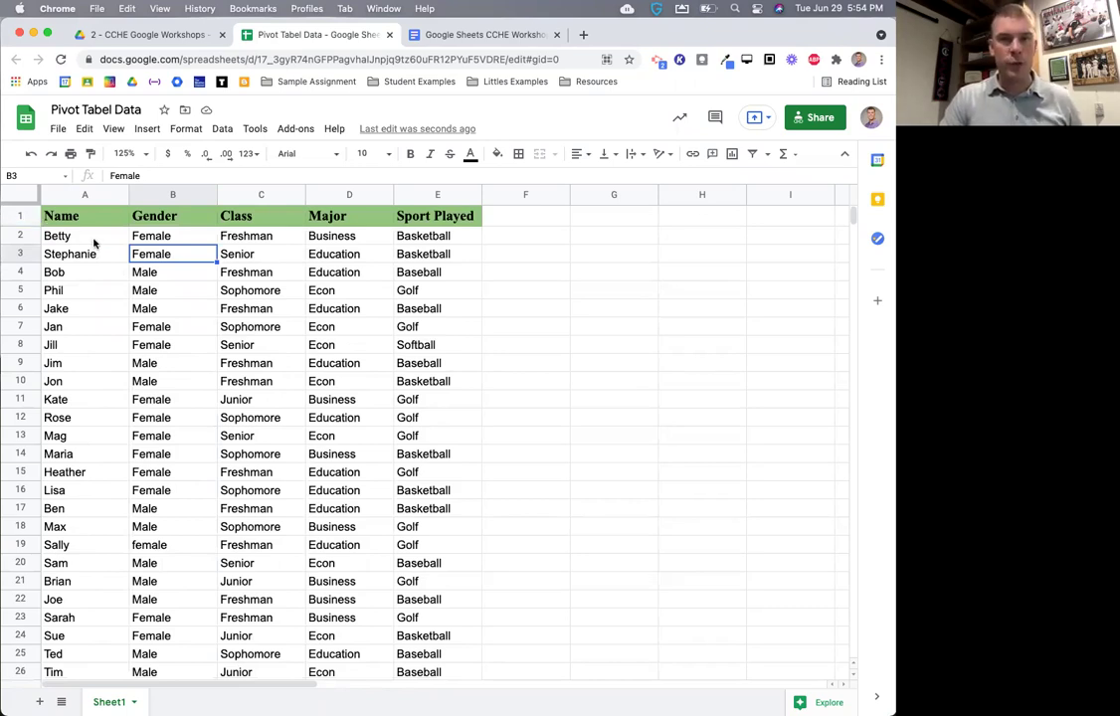
Step: Freeze header row 1 and scroll down to confirm it stays in place
left_click(113, 130)
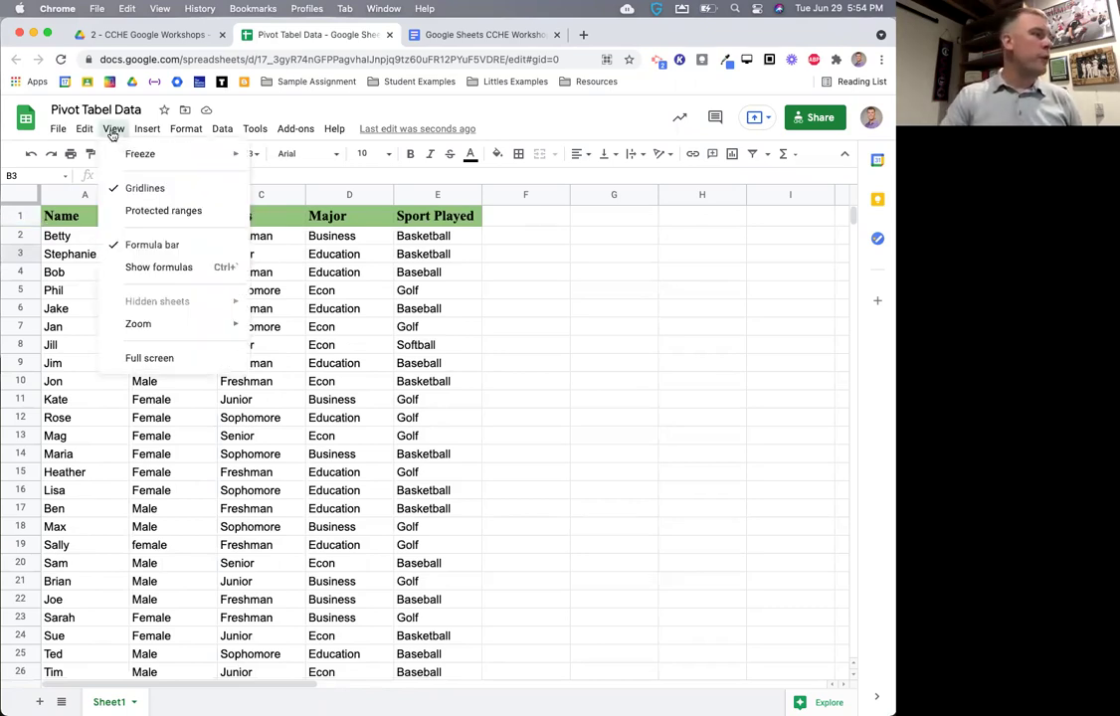
mouse_move(125, 153)
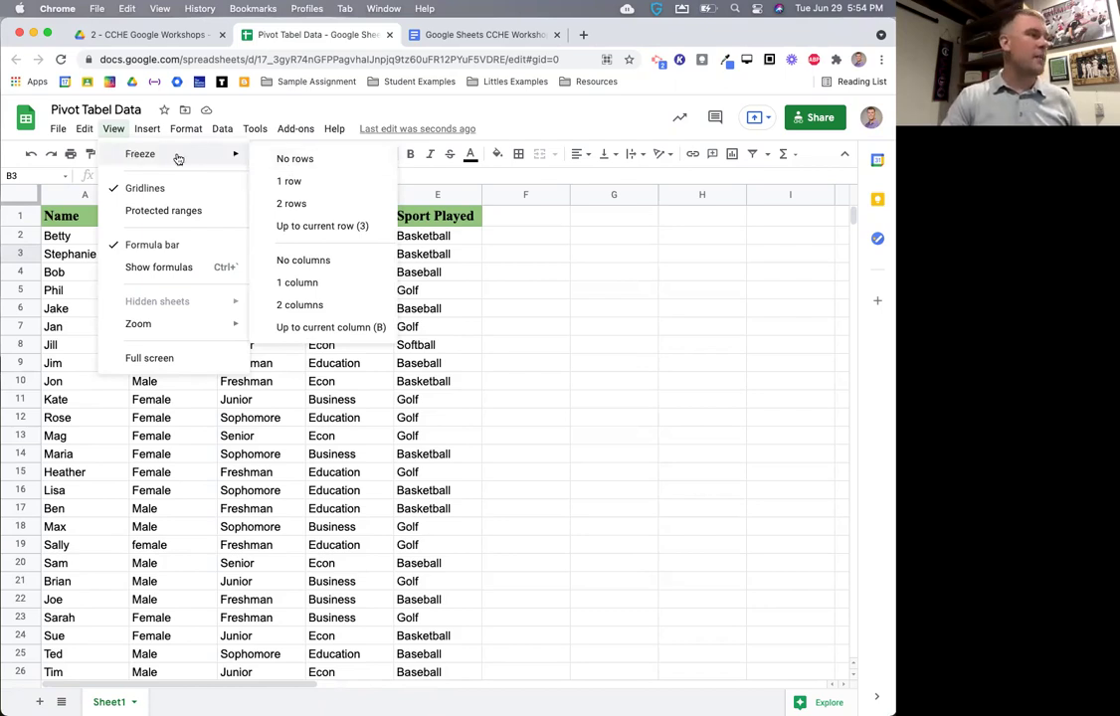
left_click(289, 181)
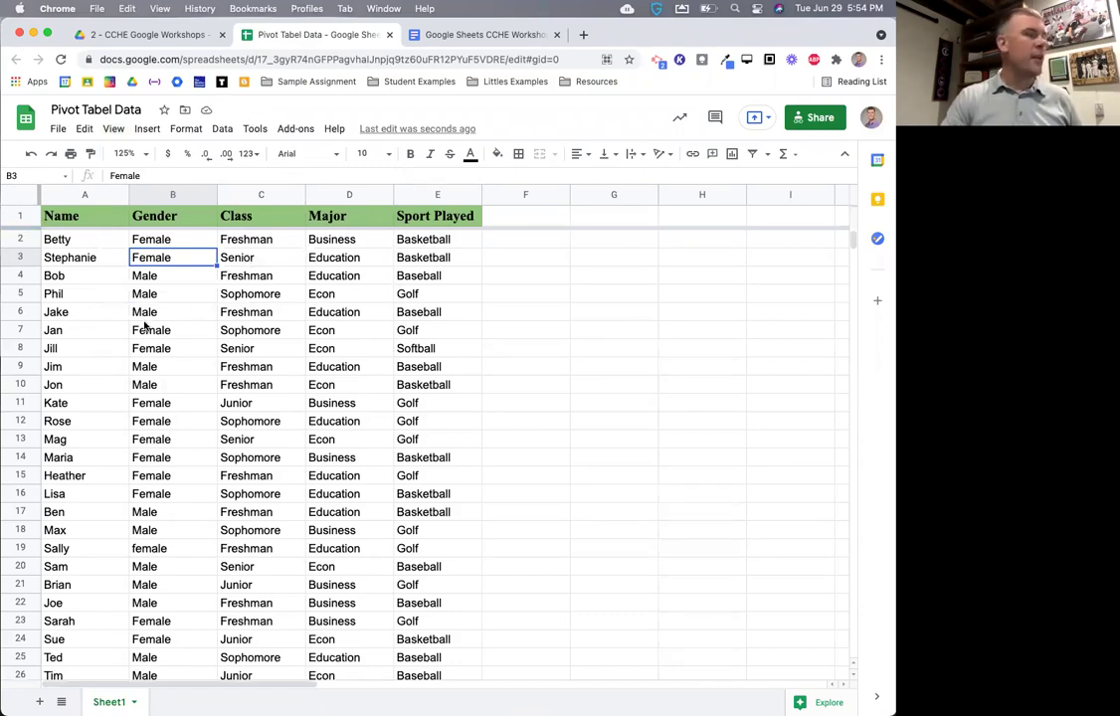
scroll(156, 331, "down", 5)
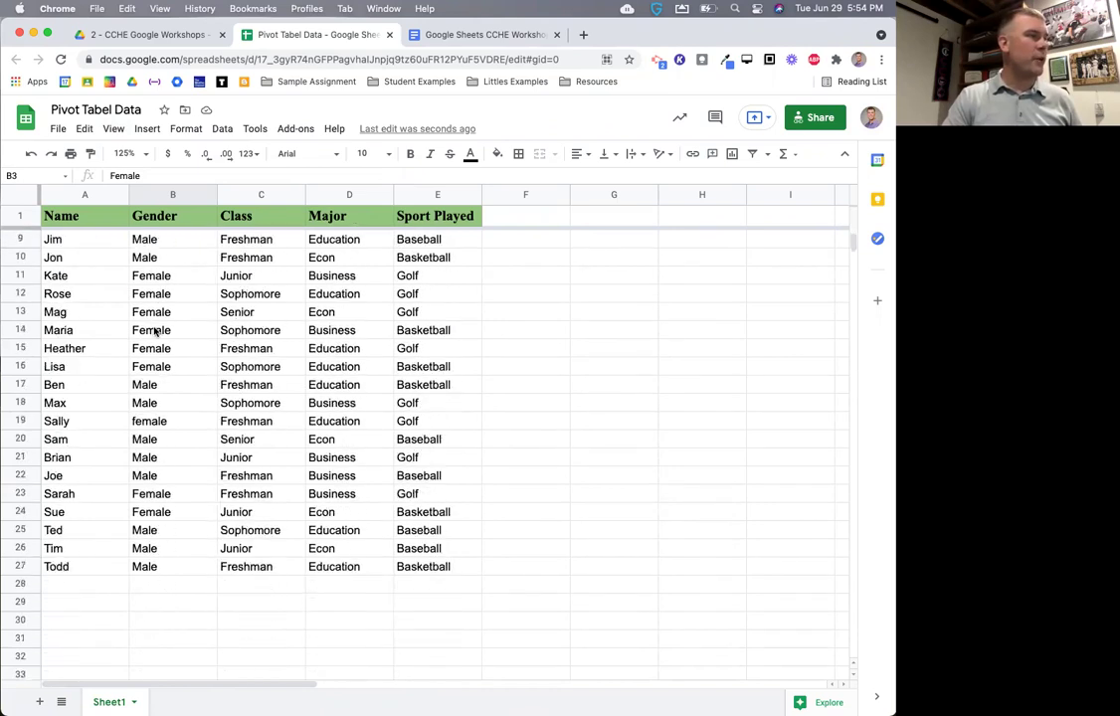
scroll(155, 332, "down", 3)
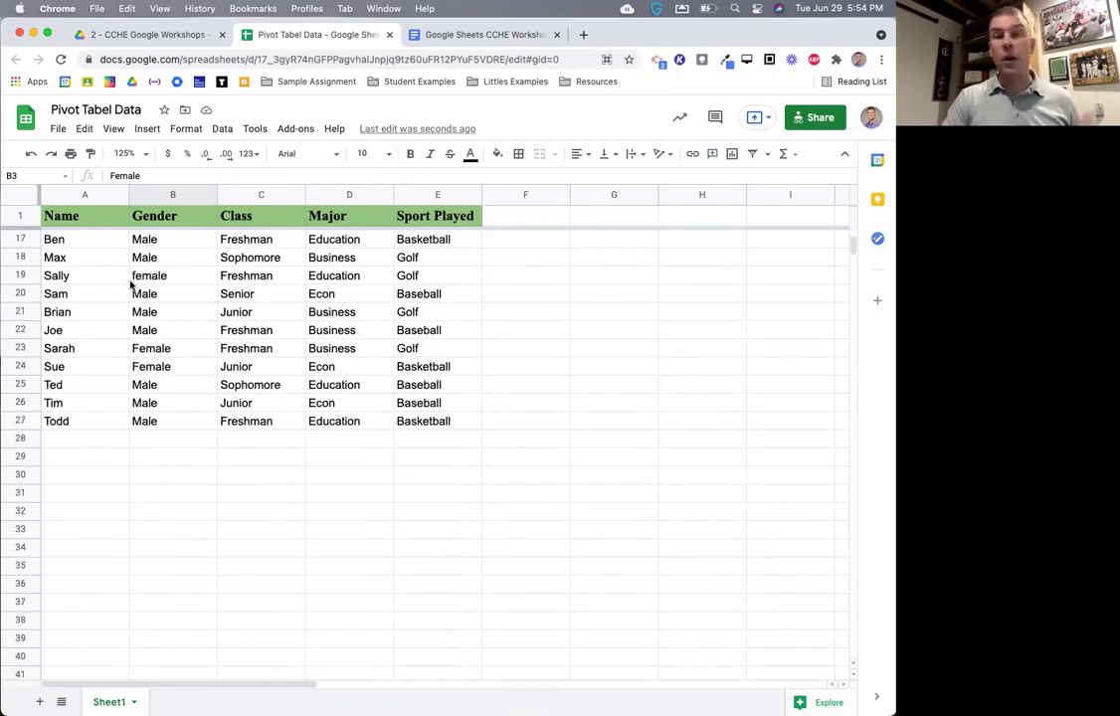
scroll(130, 286, "down", 2)
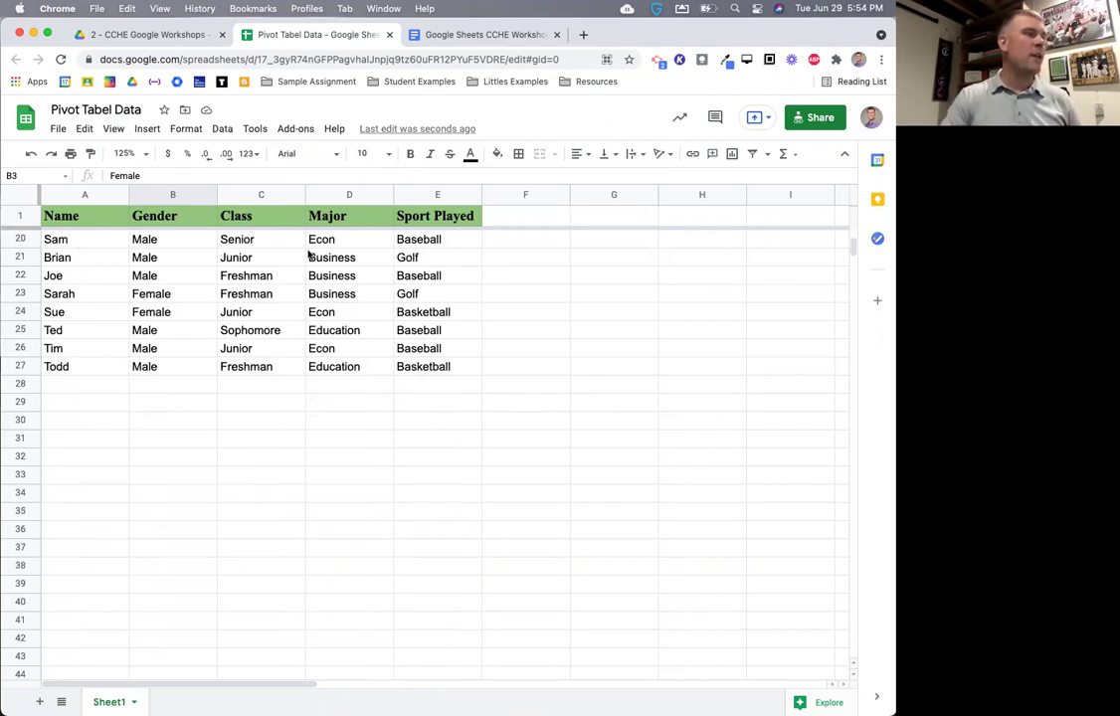
scroll(308, 257, "up", 8)
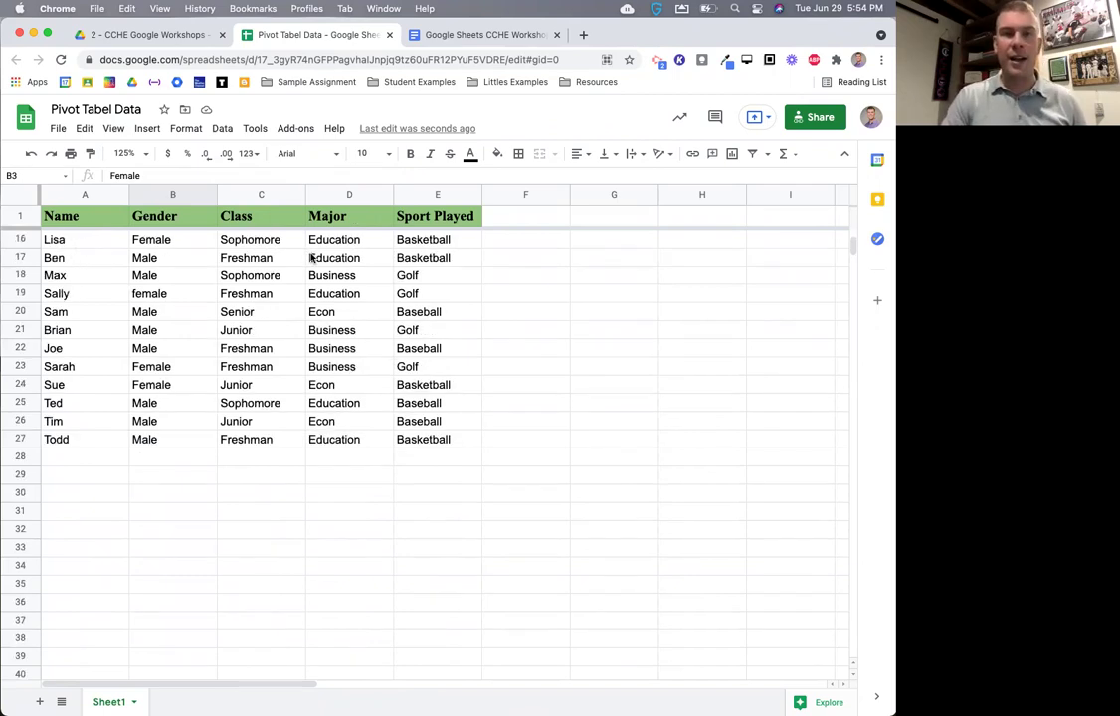
Step: Freeze the Name column A as well and scroll sideways to test it
left_click(113, 129)
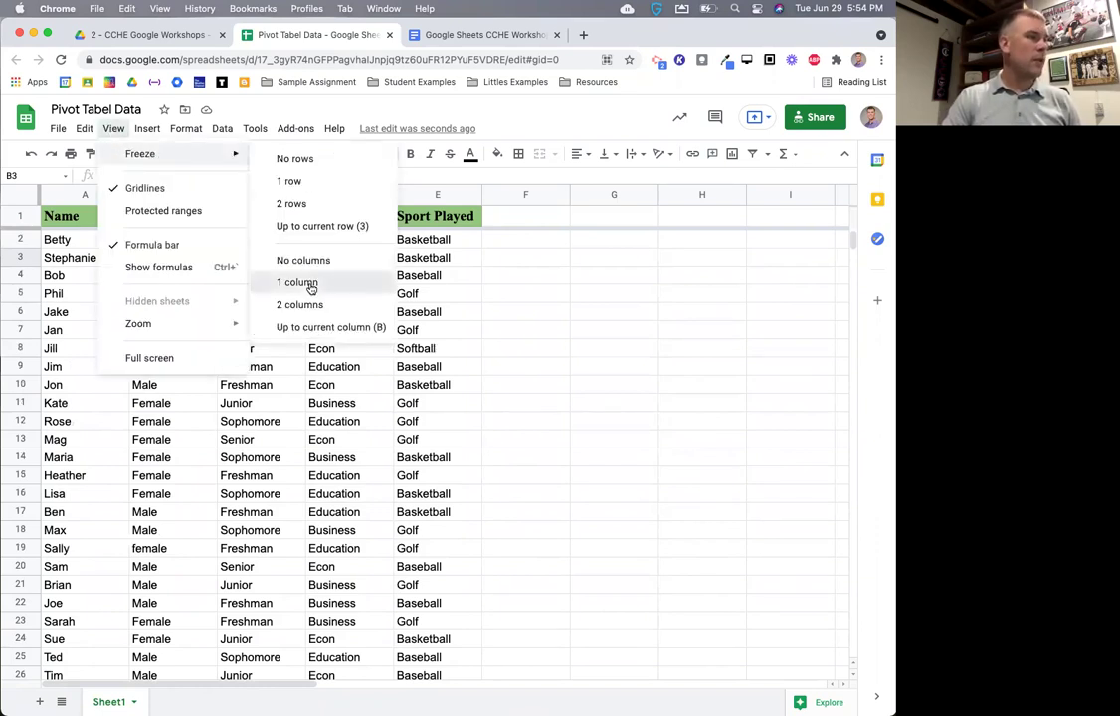
left_click(311, 288)
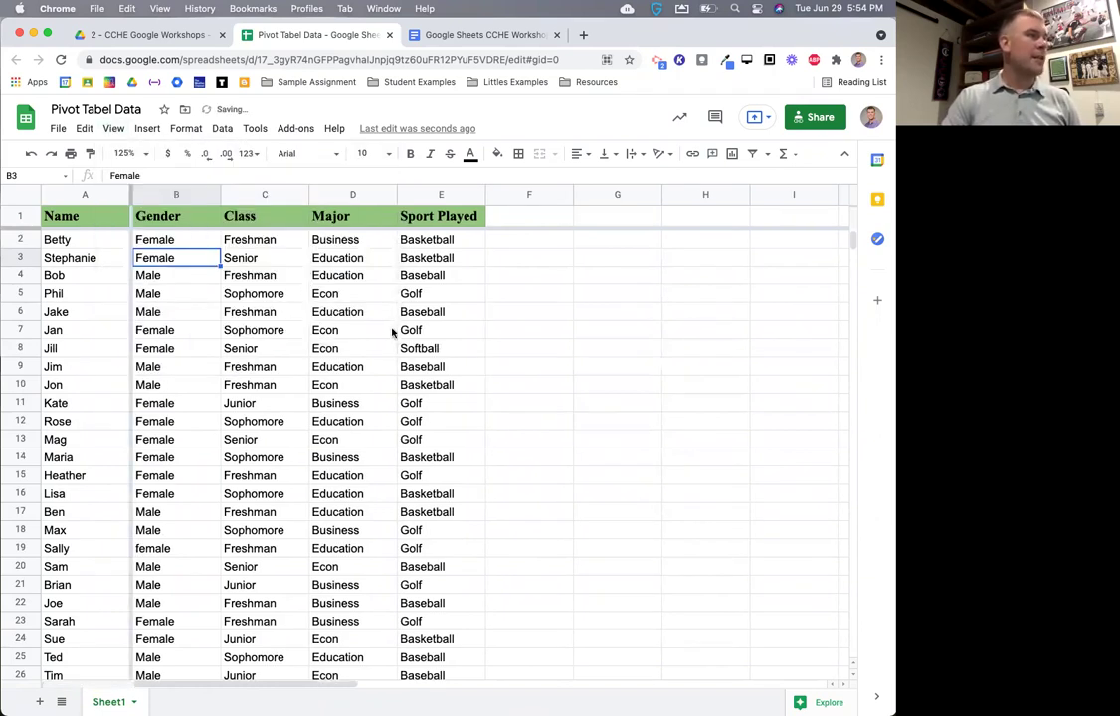
scroll(390, 330, "right", 5)
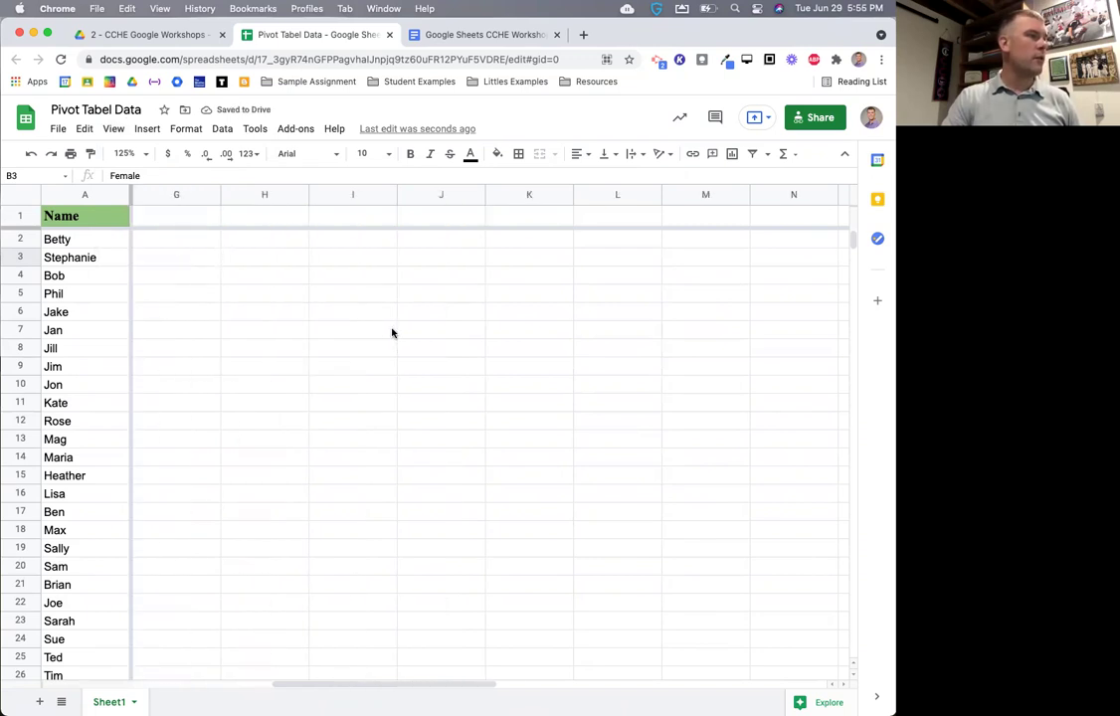
scroll(390, 330, "left", 2)
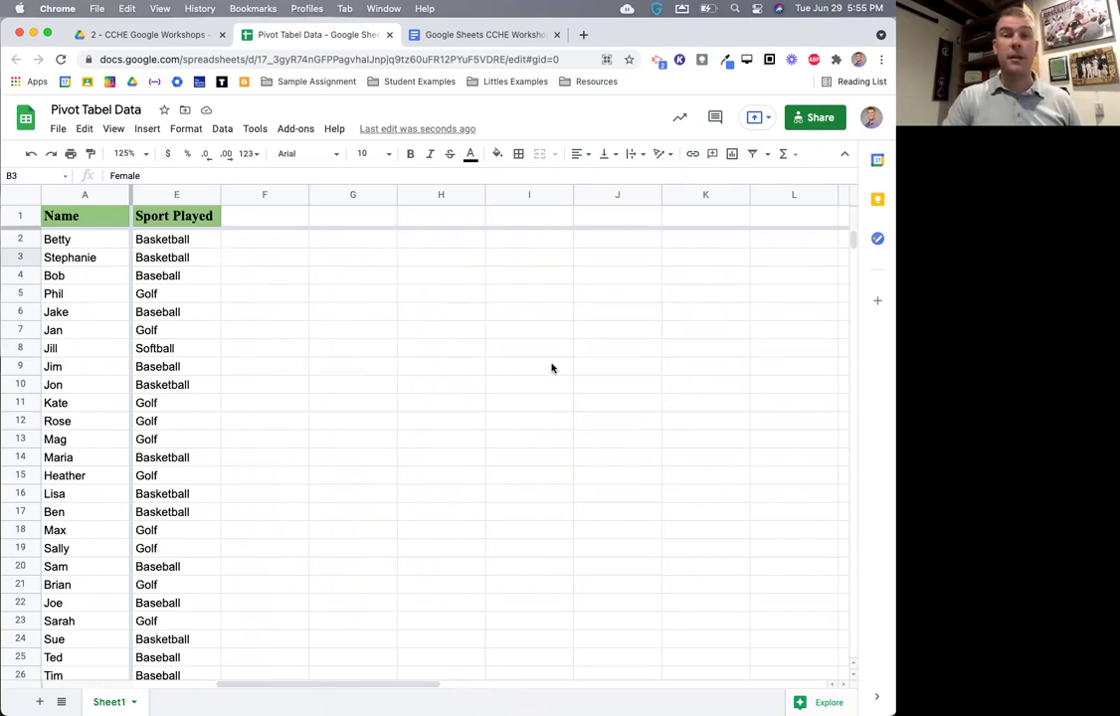
scroll(547, 366, "left", 3)
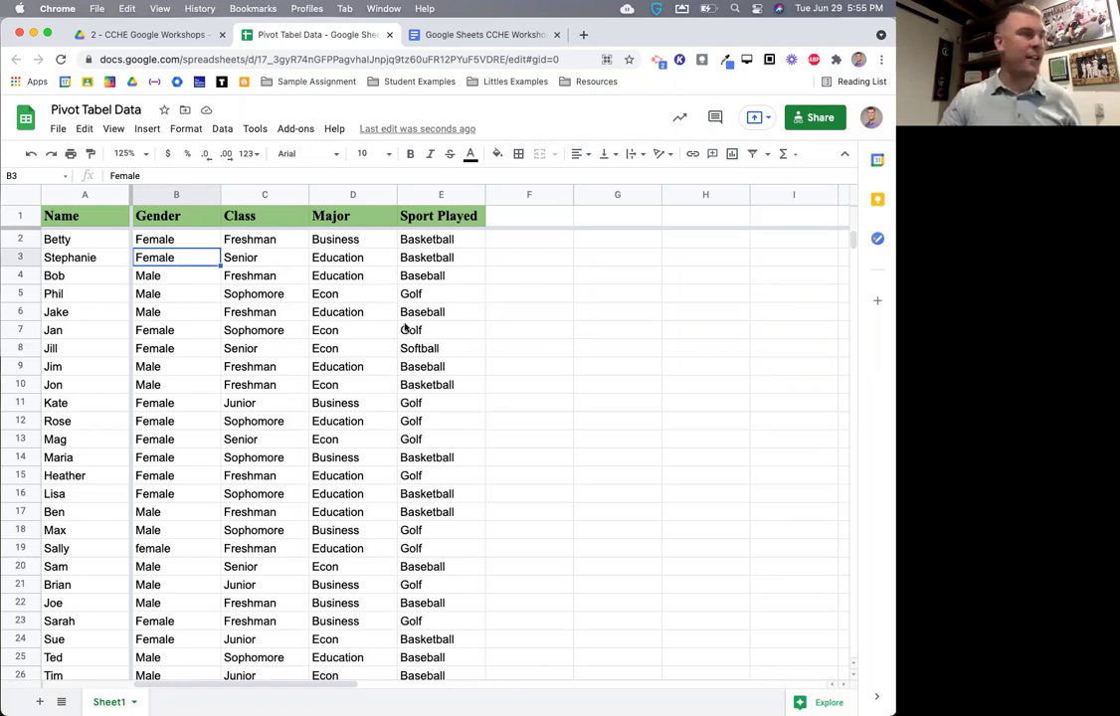
left_click(437, 278)
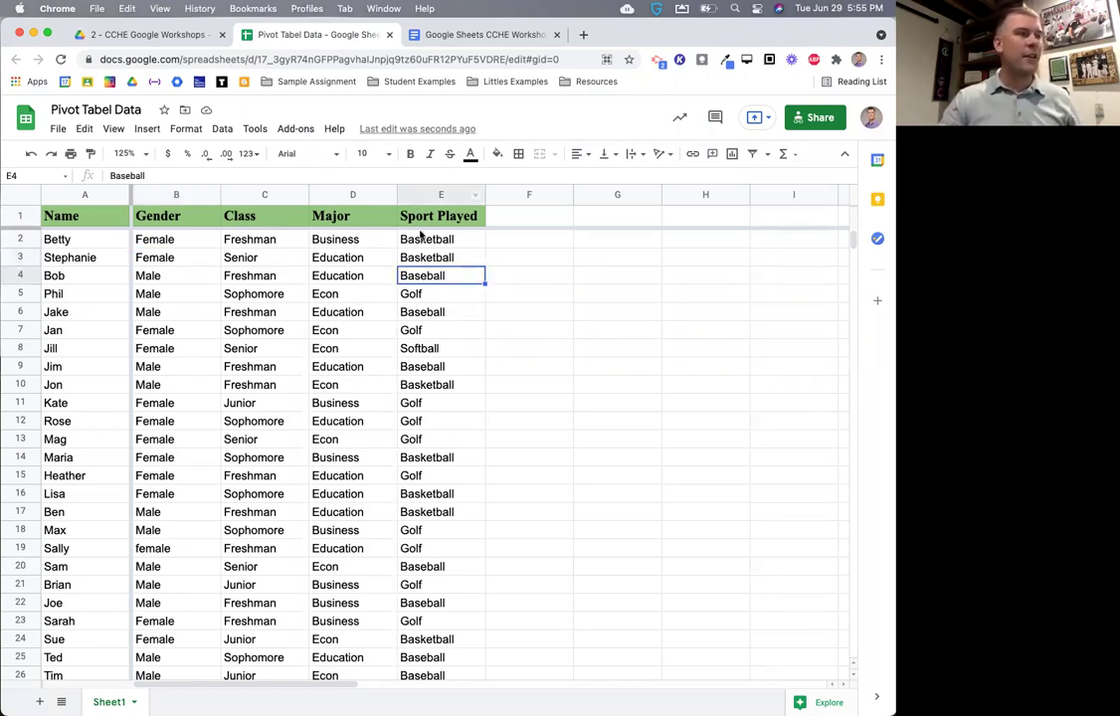
left_click(810, 279)
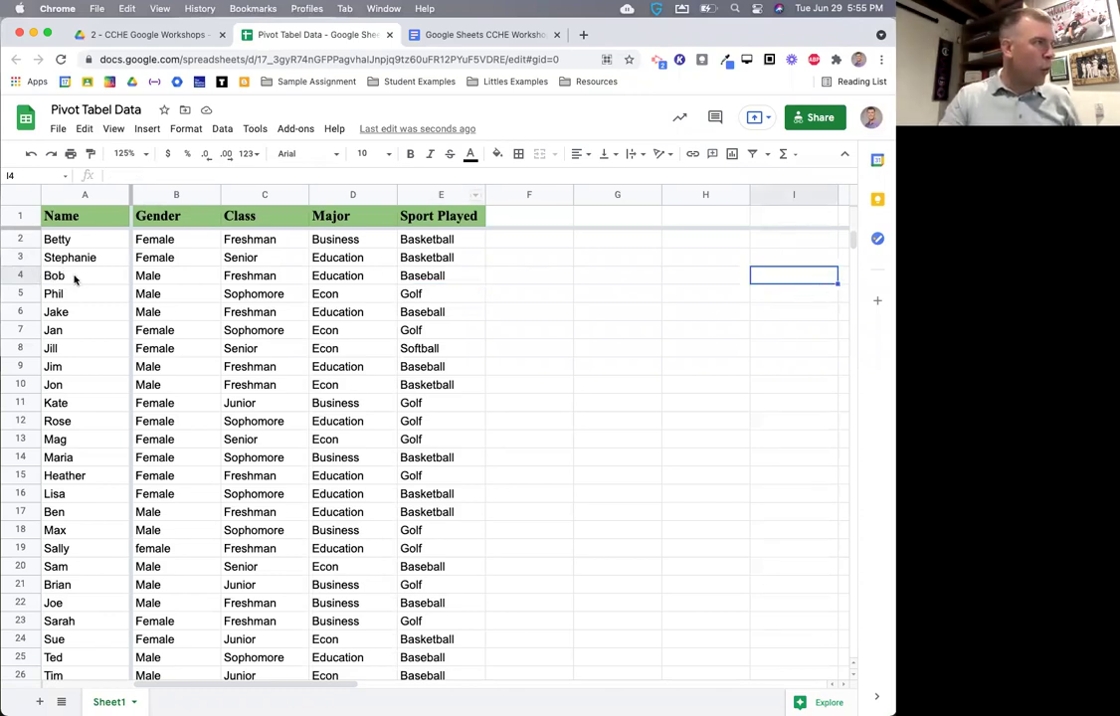
left_click(230, 330)
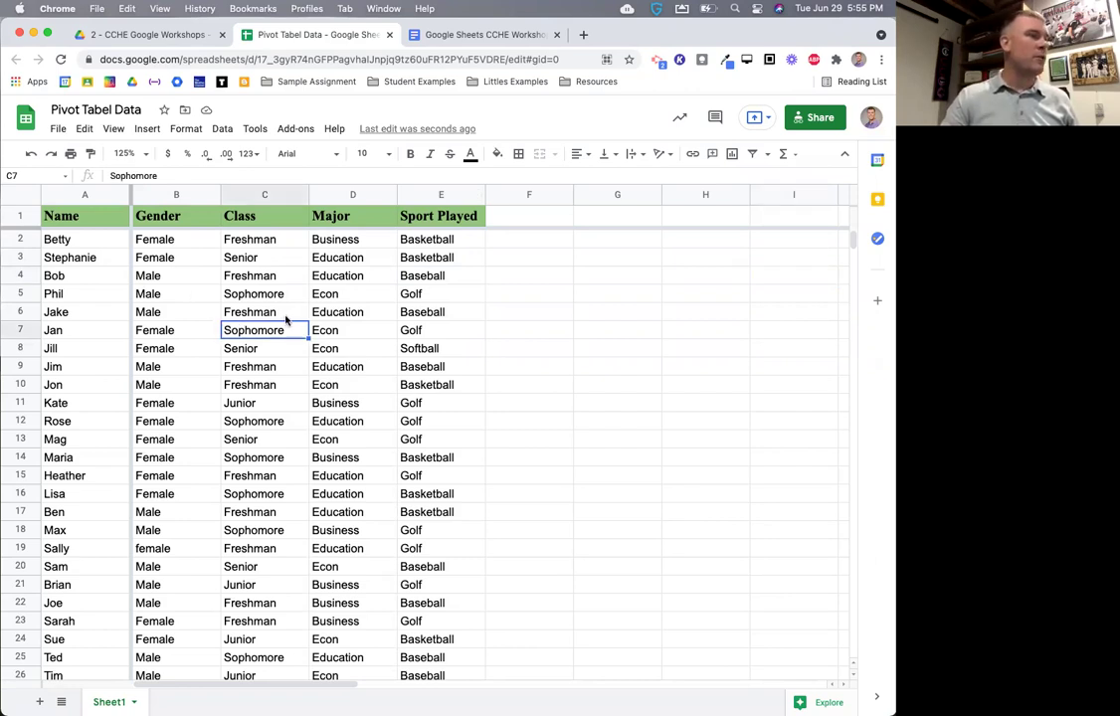
scroll(285, 321, "right", 3)
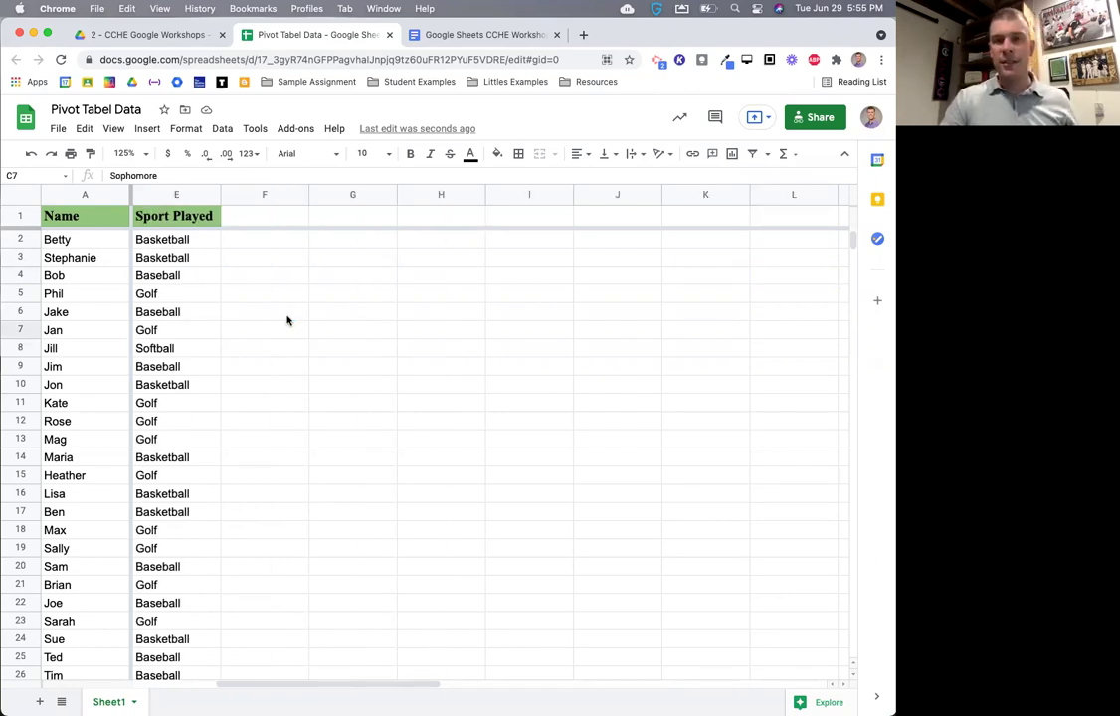
scroll(287, 320, "left", 3)
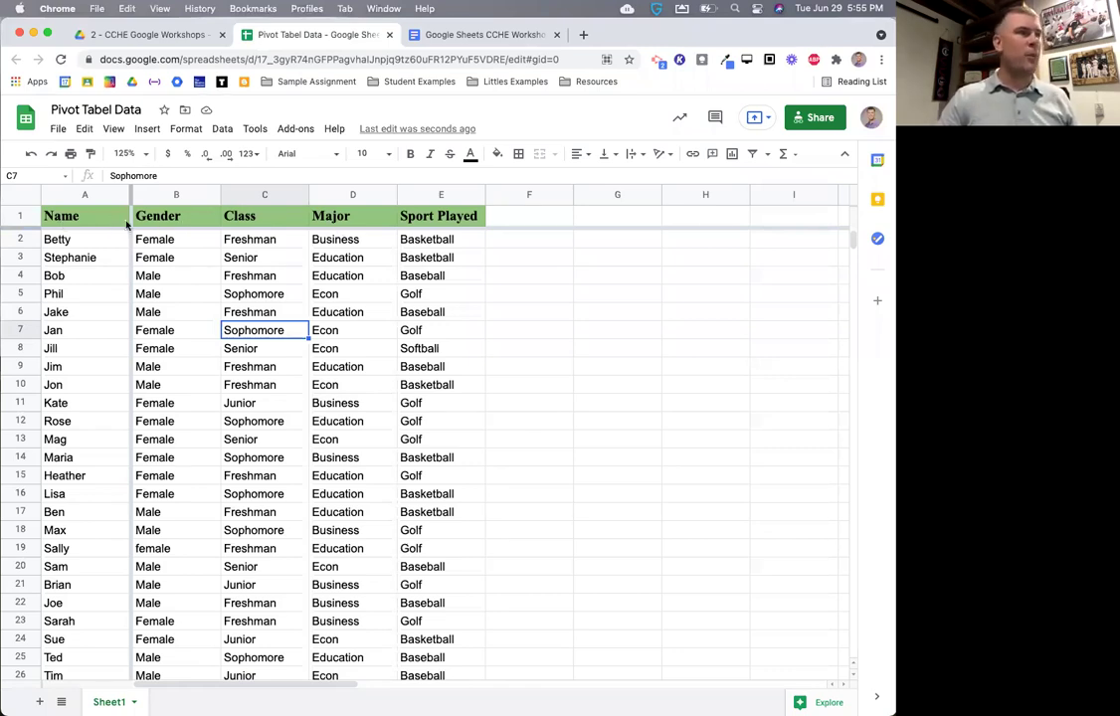
left_click_drag(74, 221, 442, 219)
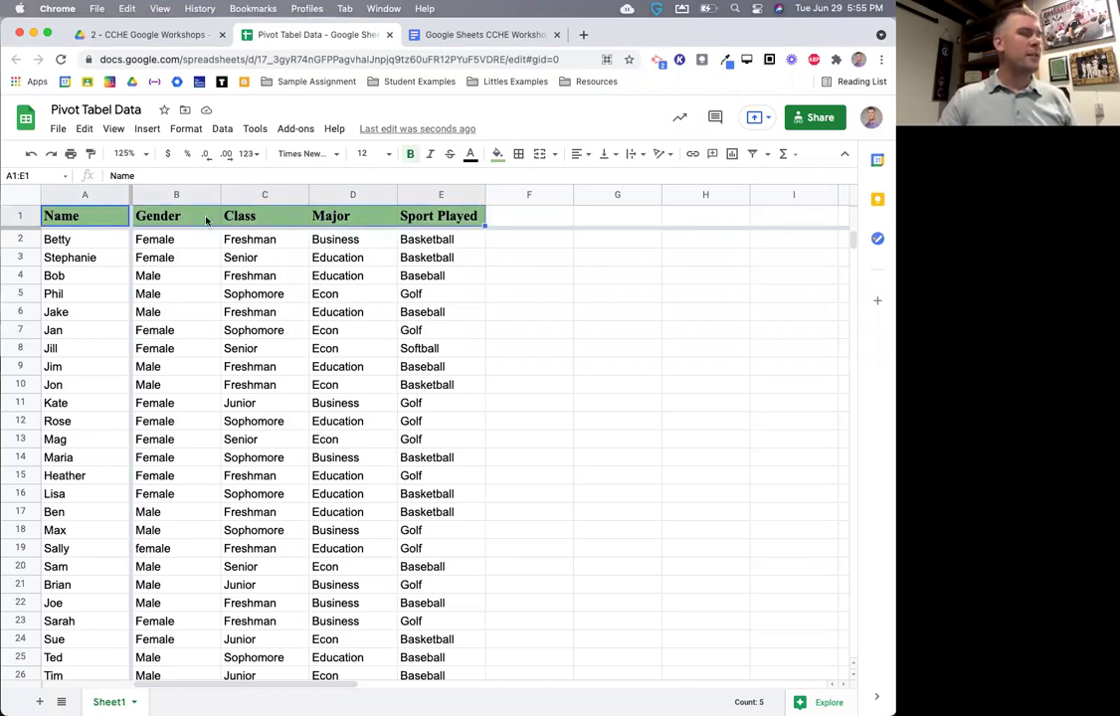
left_click(20, 216)
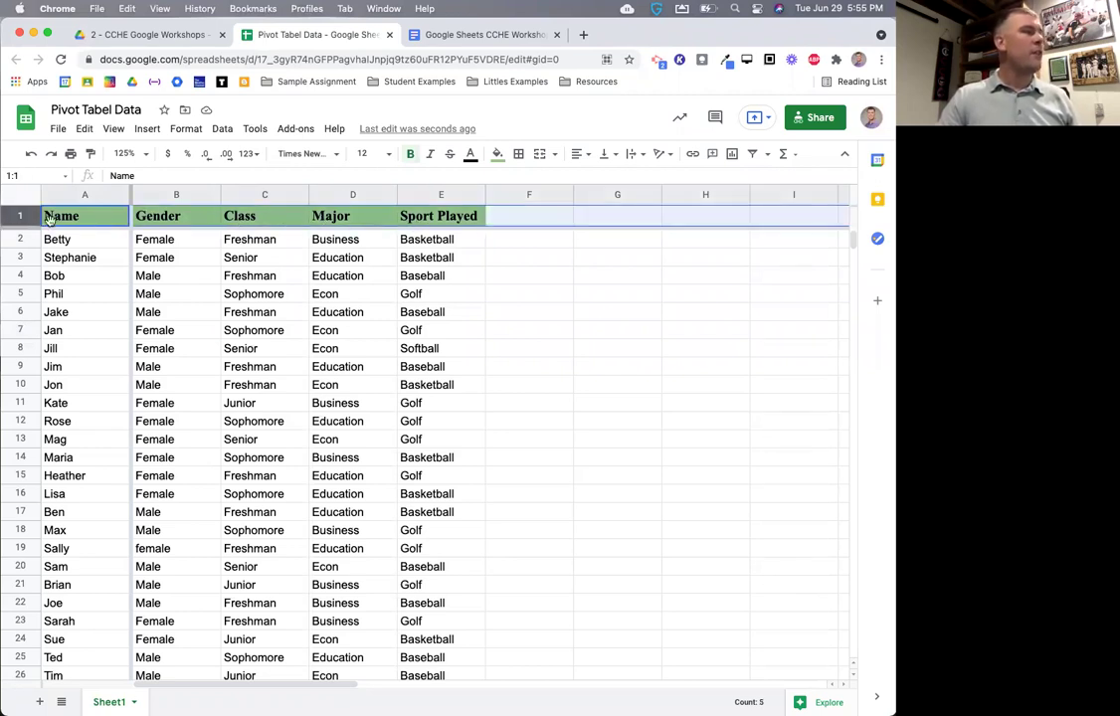
left_click(665, 155)
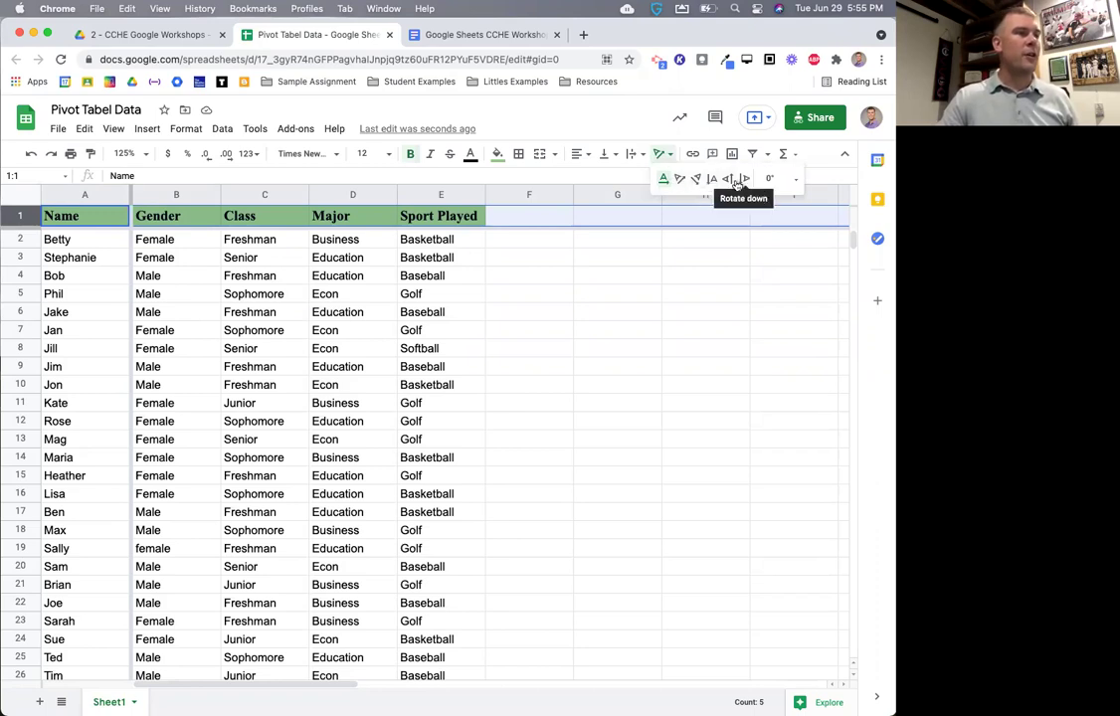
left_click(680, 179)
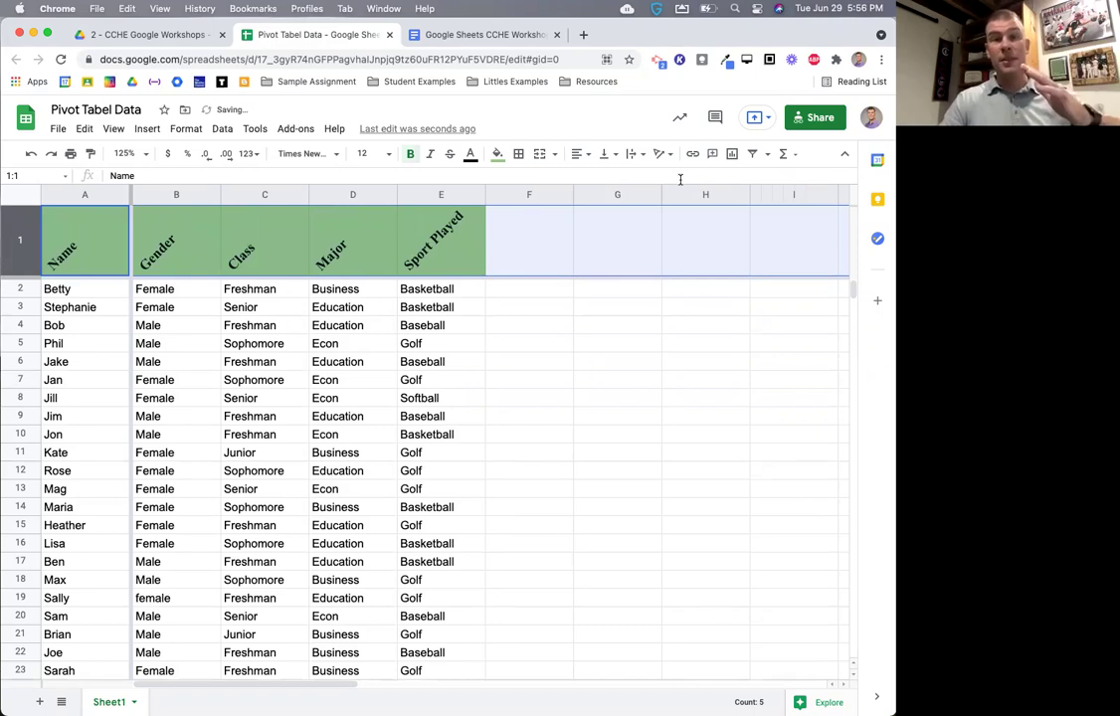
left_click(661, 155)
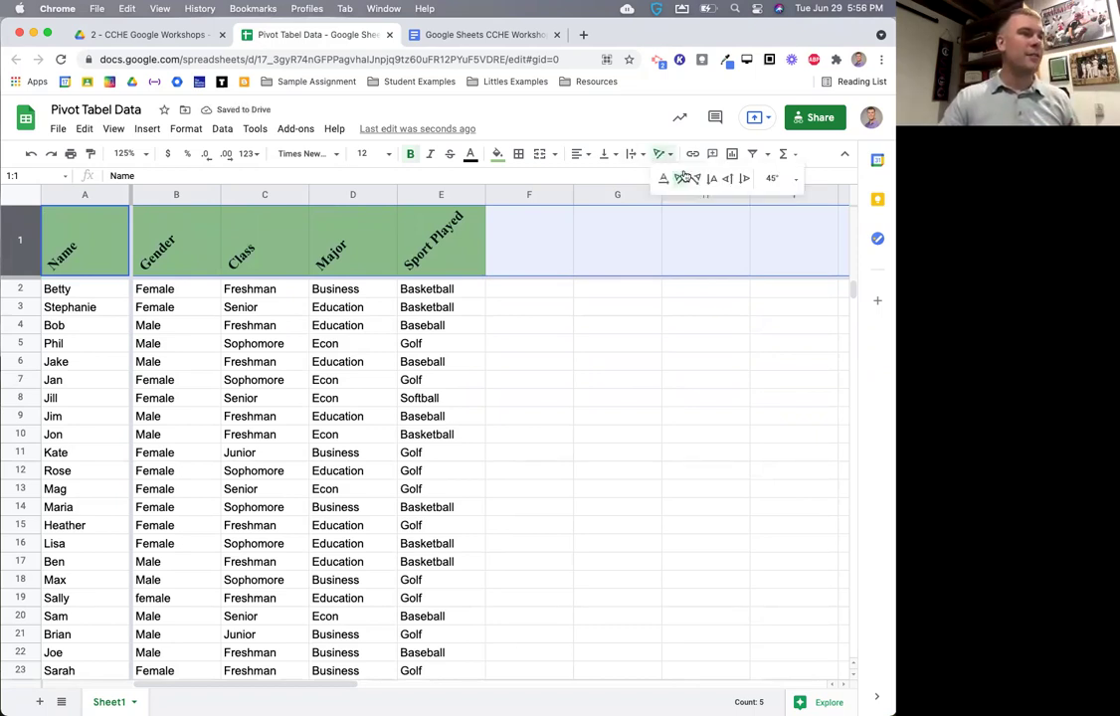
left_click(707, 179)
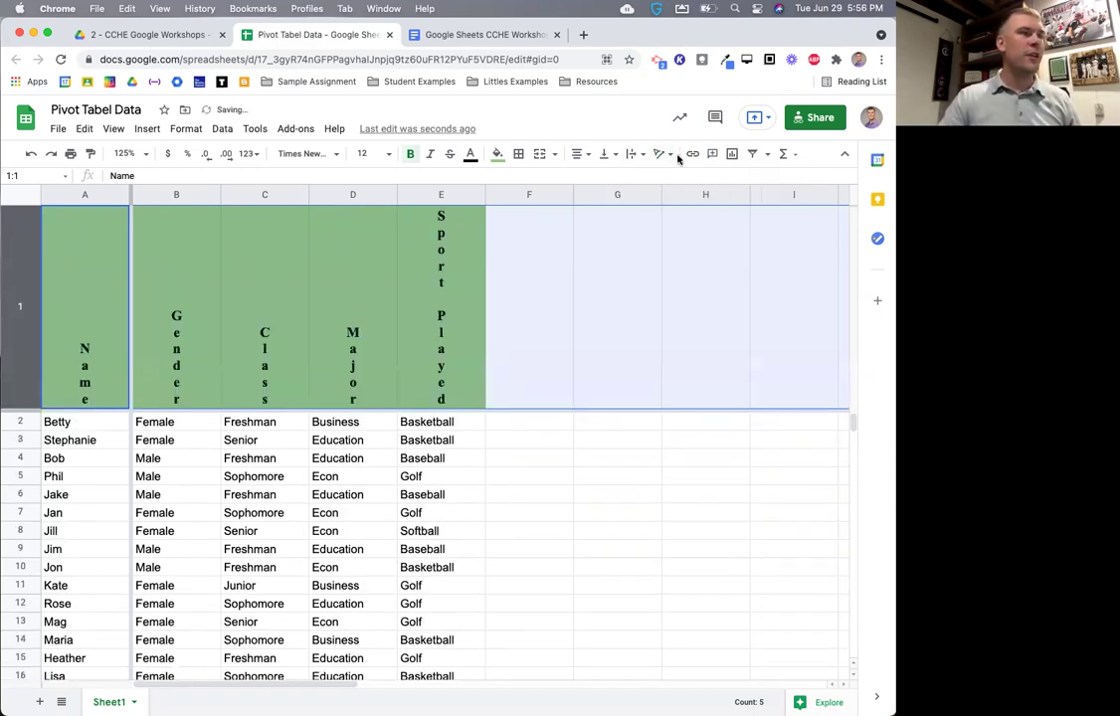
left_click(660, 154)
left_click(725, 179)
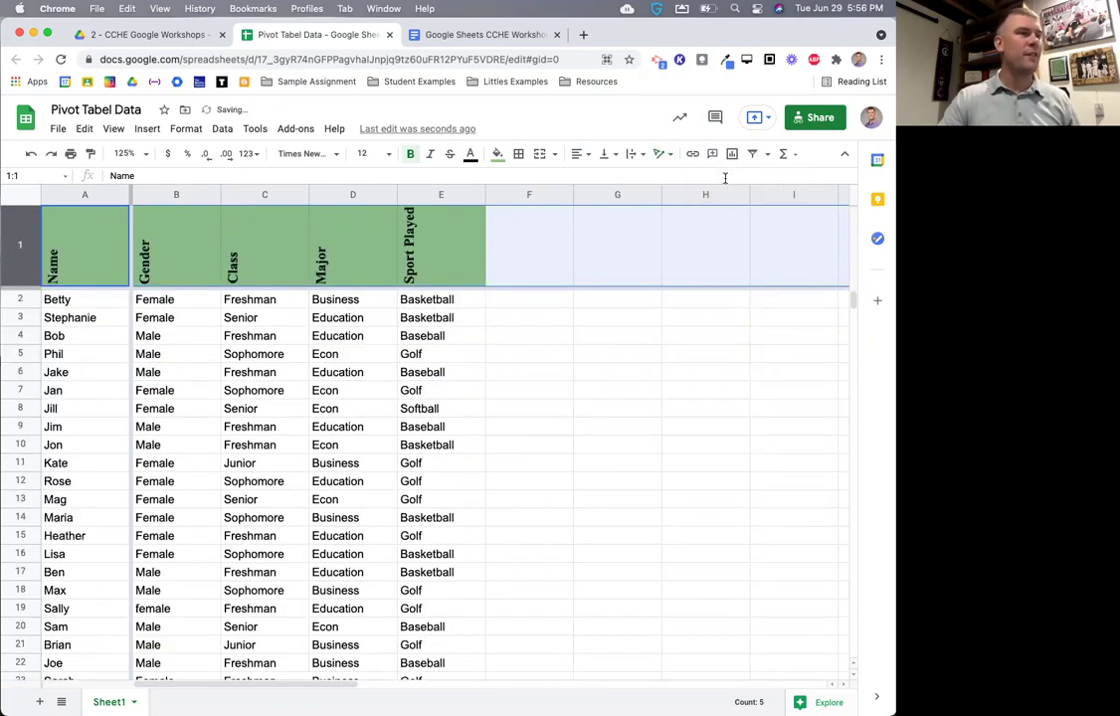
left_click(660, 154)
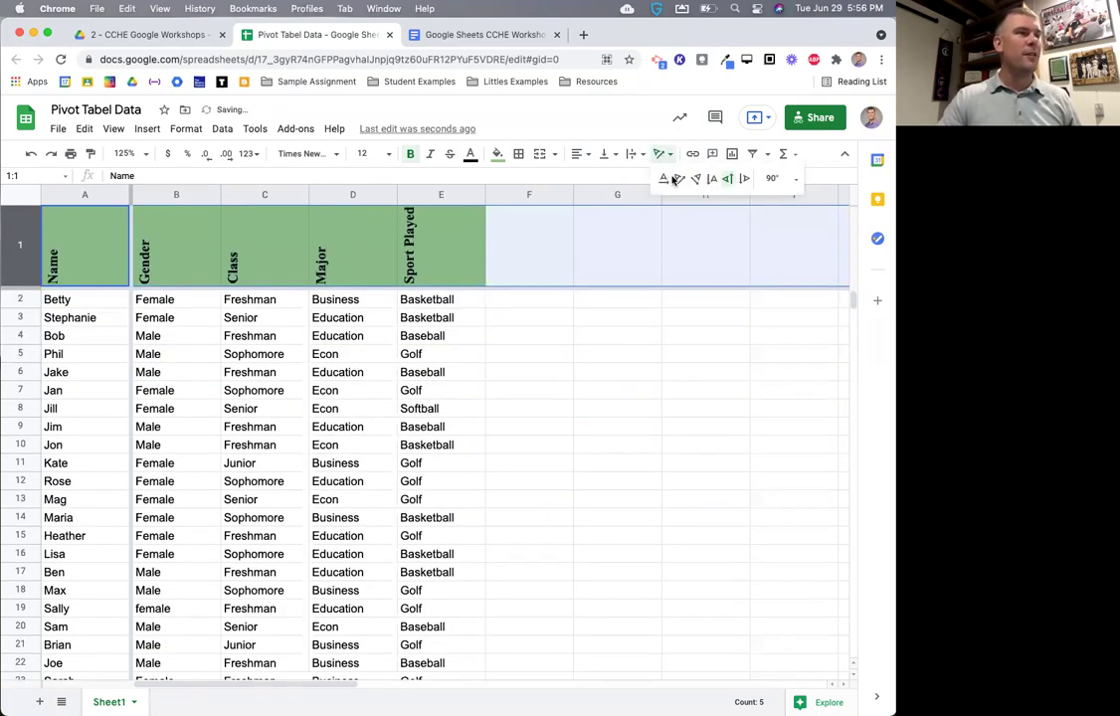
left_click(666, 179)
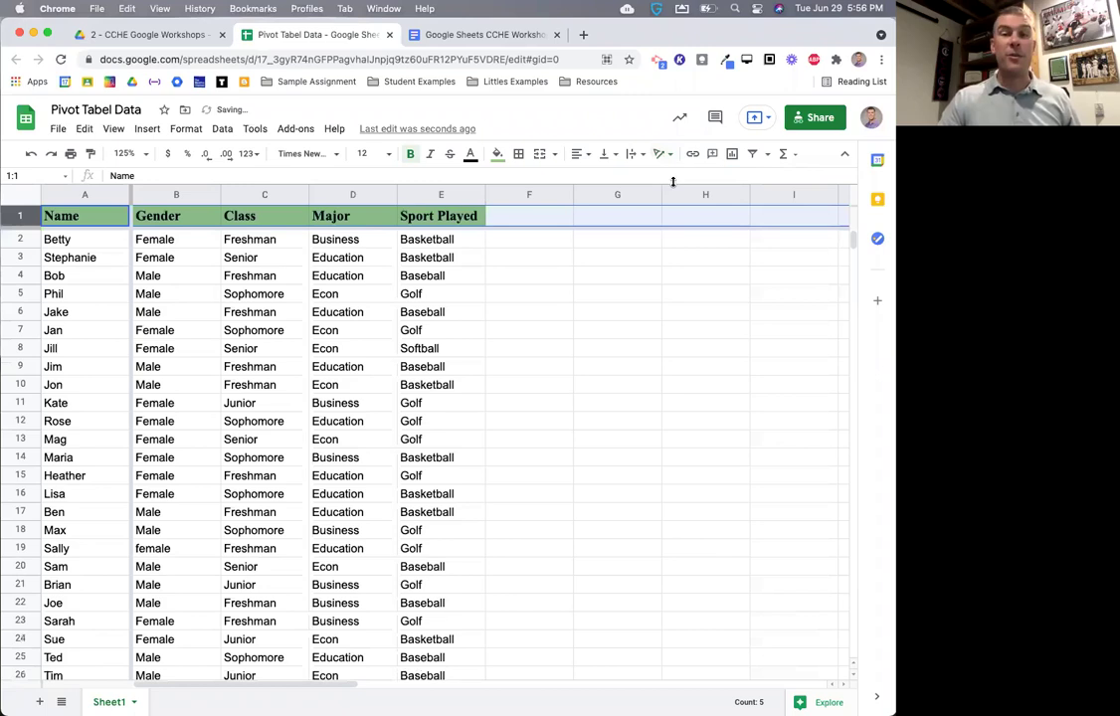
Step: Try Wrap and Clip on the headers, widen column E slightly, then settle on Overflow
left_click(634, 155)
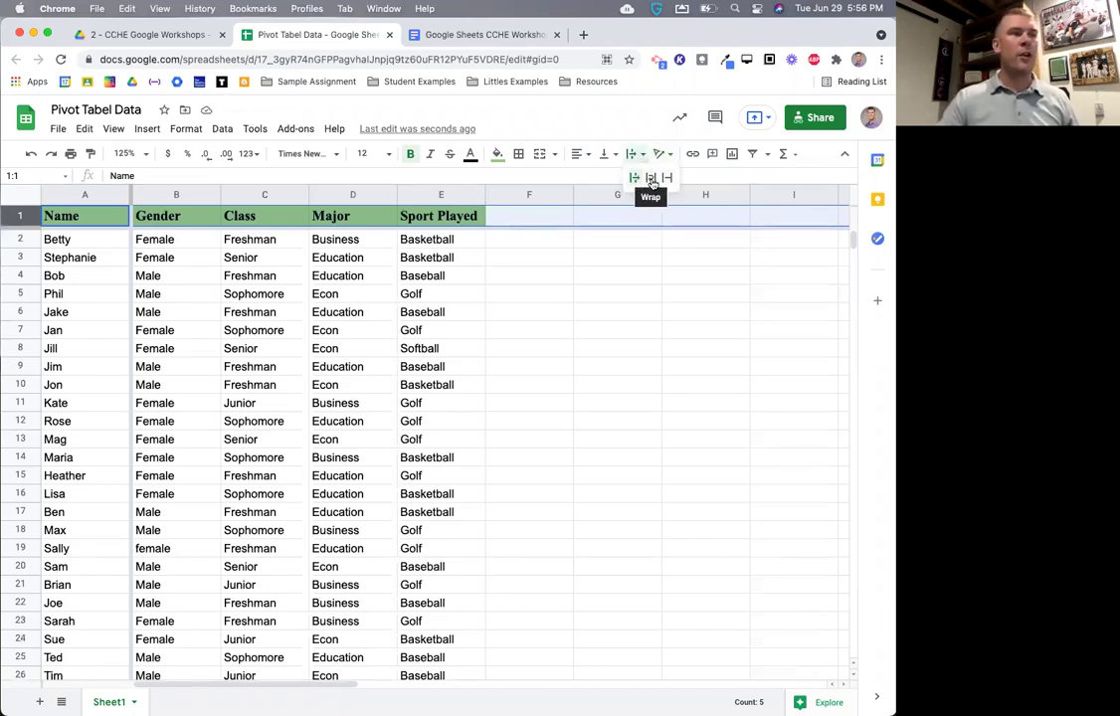
left_click(652, 181)
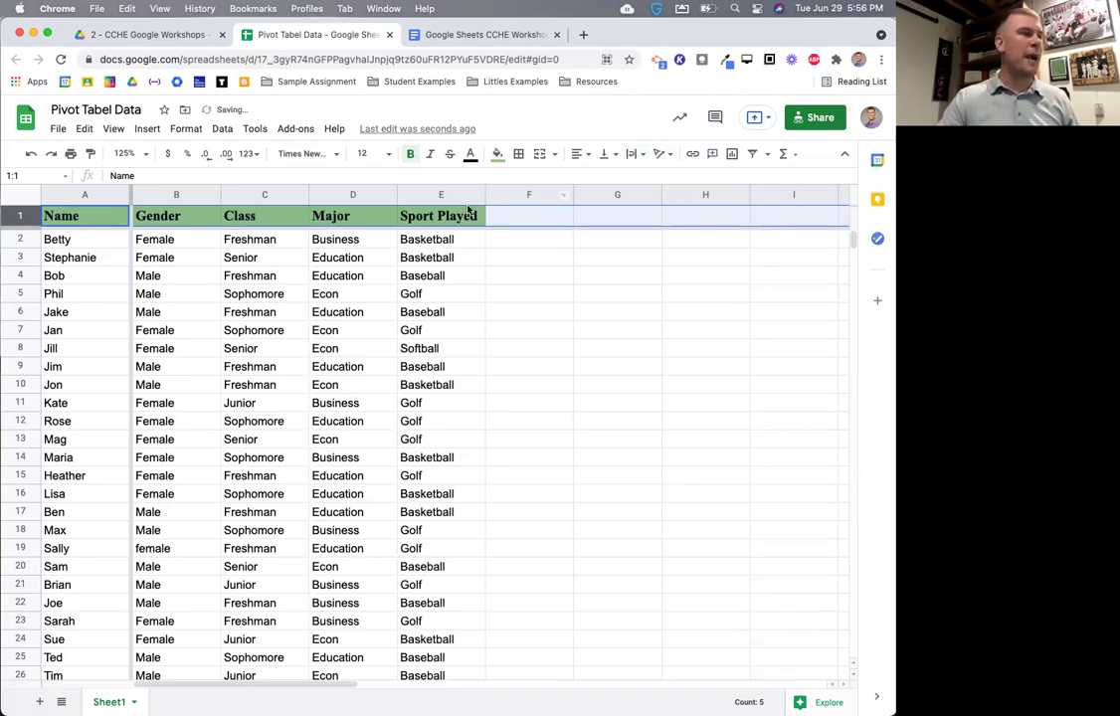
left_click_drag(483, 197, 458, 197)
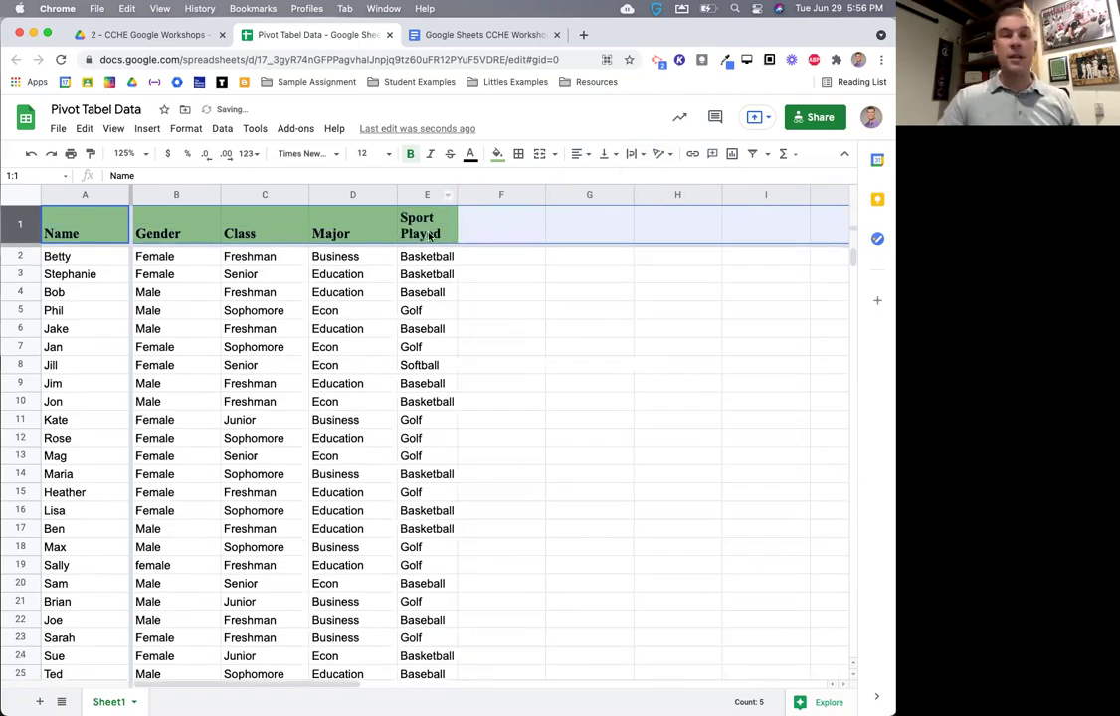
left_click(628, 154)
left_click(662, 177)
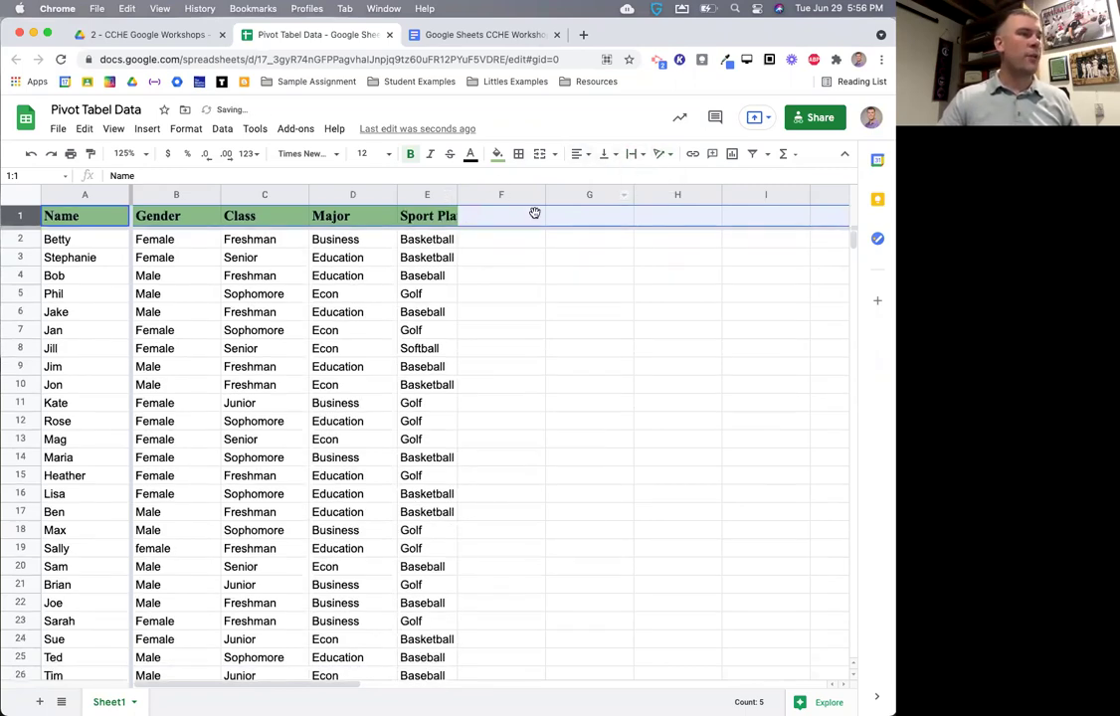
left_click_drag(455, 194, 439, 195)
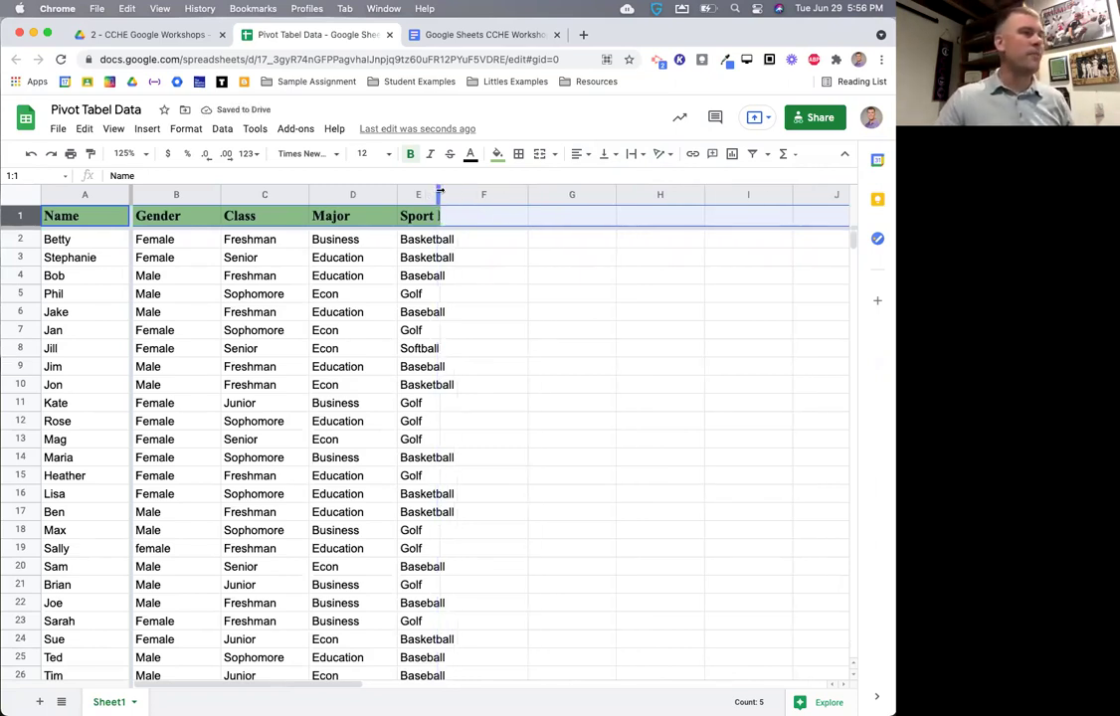
left_click_drag(438, 195, 463, 195)
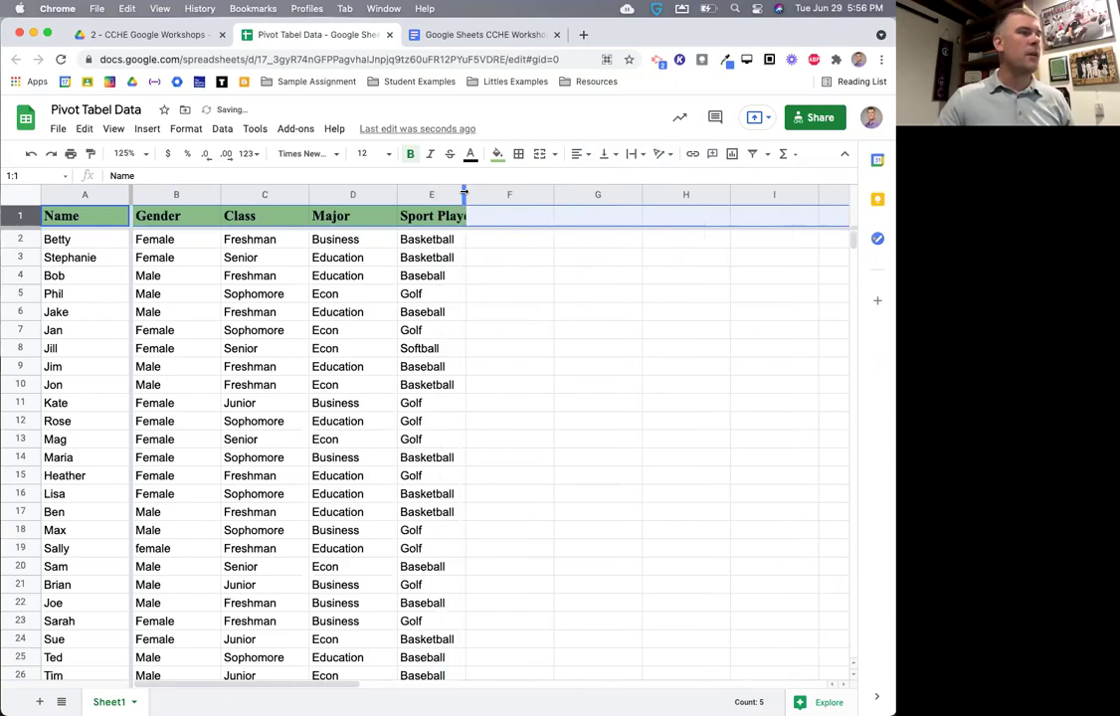
left_click(635, 154)
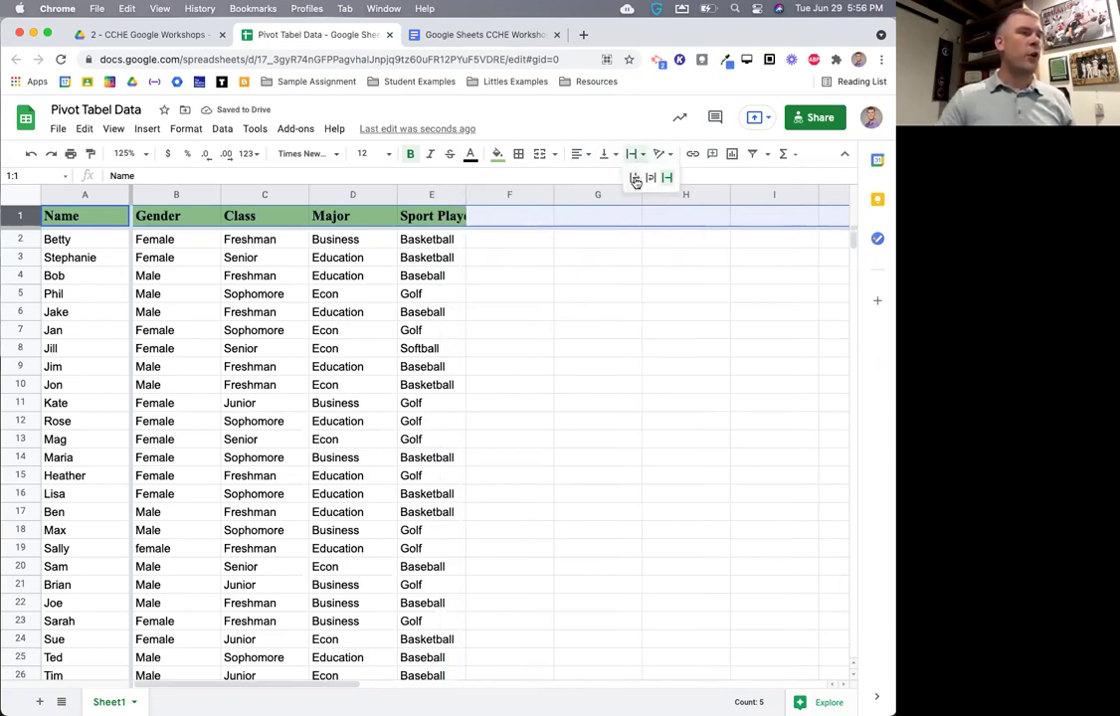
left_click(634, 178)
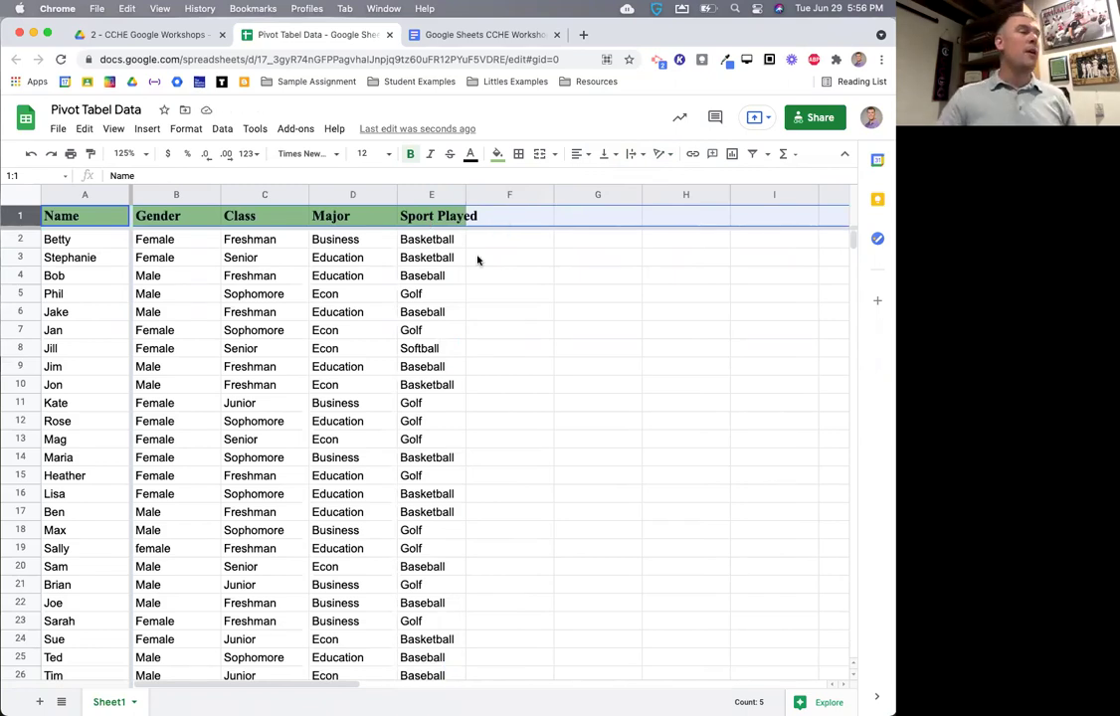
Step: Fit columns A–E to their contents, auto-fitting Name and Sport Played and narrowing Gender and Class
left_click_drag(463, 194, 455, 195)
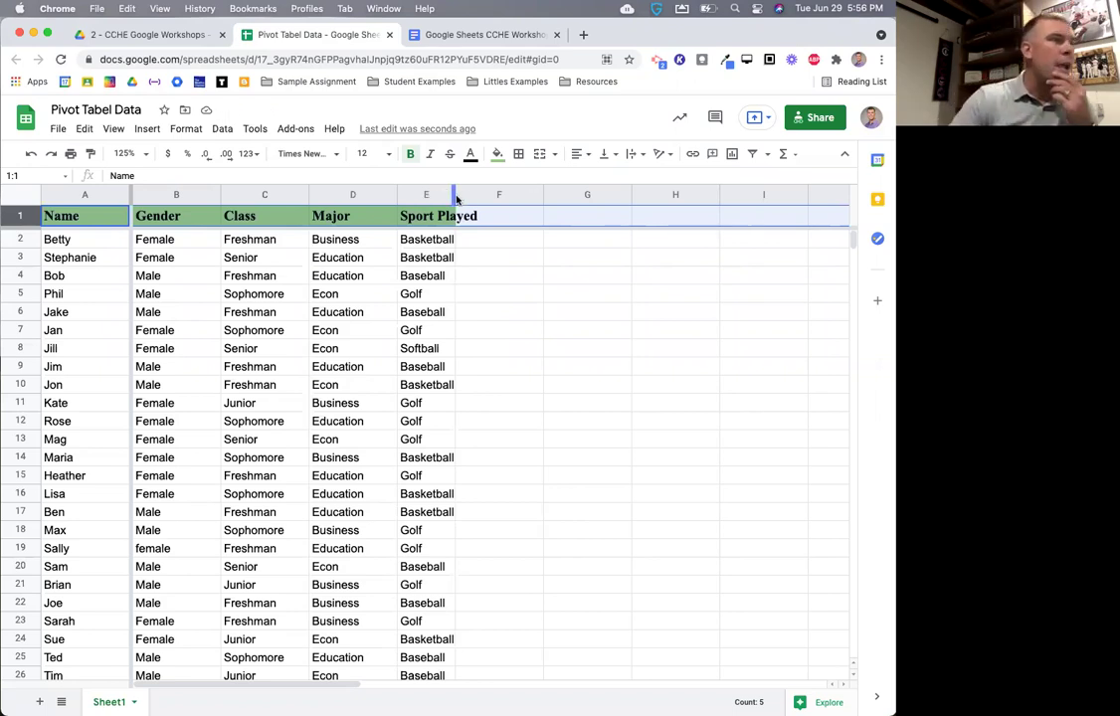
left_click_drag(457, 195, 338, 195)
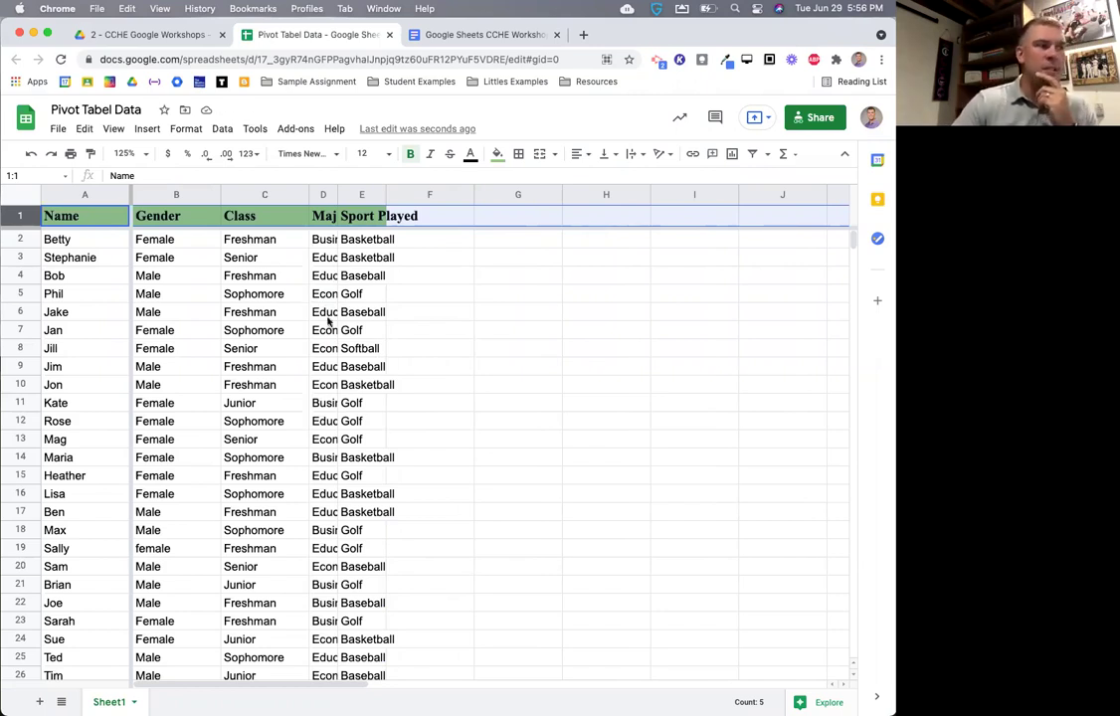
left_click_drag(336, 196, 360, 196)
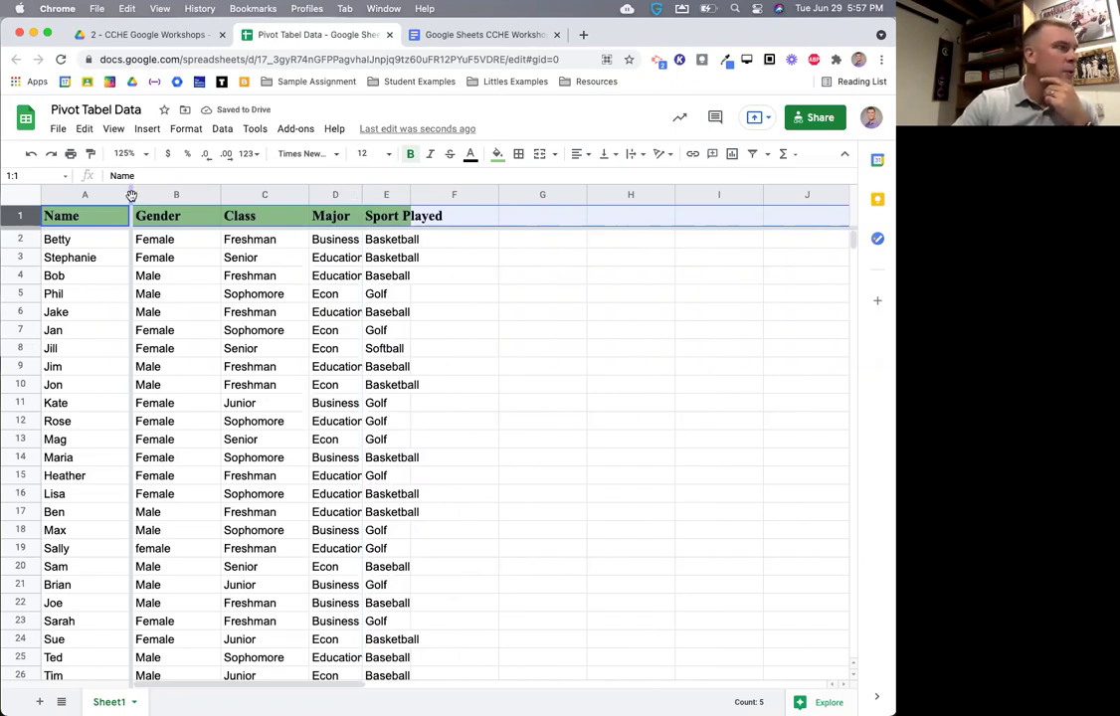
left_click_drag(128, 196, 92, 196)
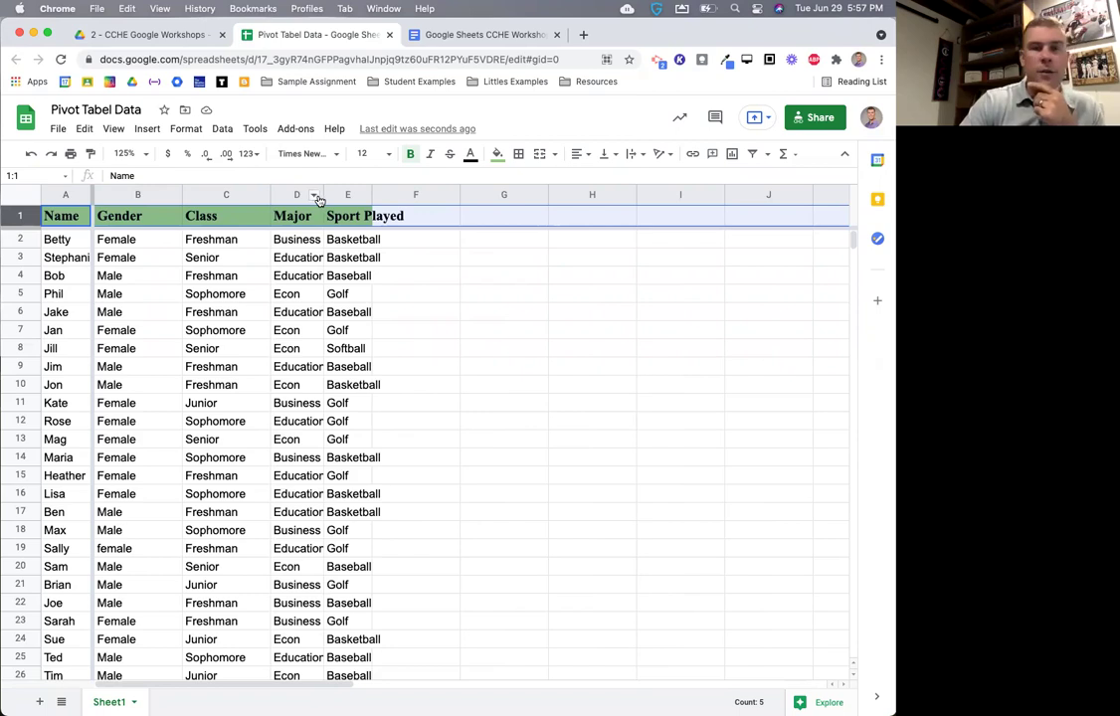
left_click_drag(329, 194, 327, 193)
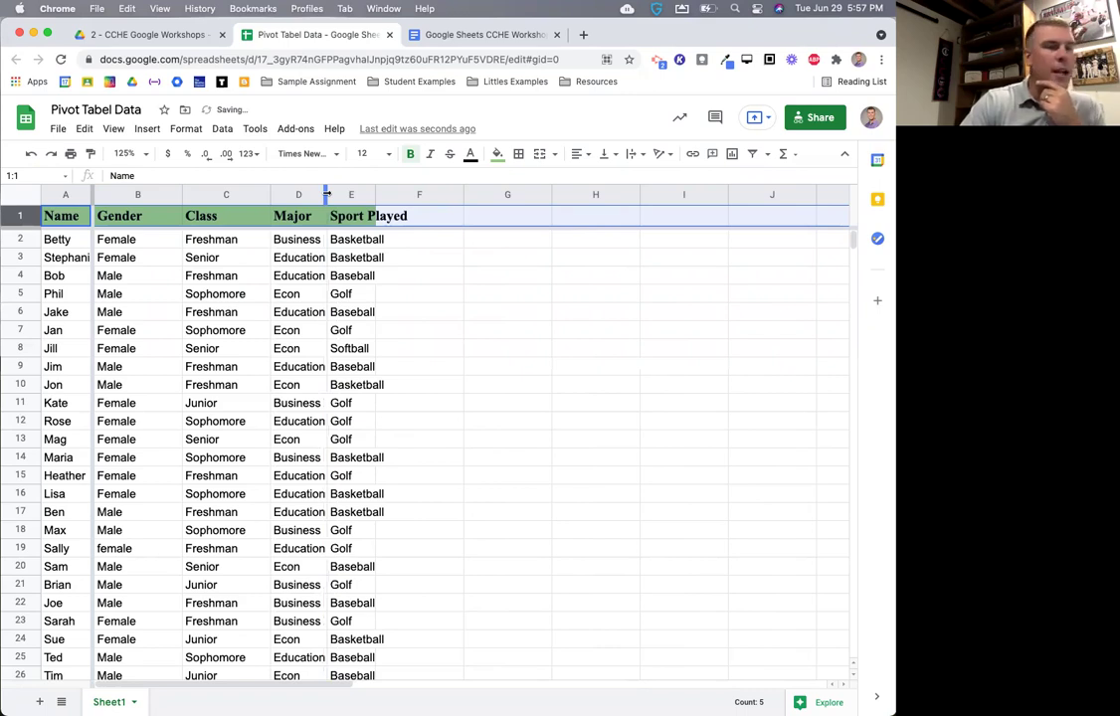
left_click_drag(375, 194, 377, 194)
double_click(376, 194)
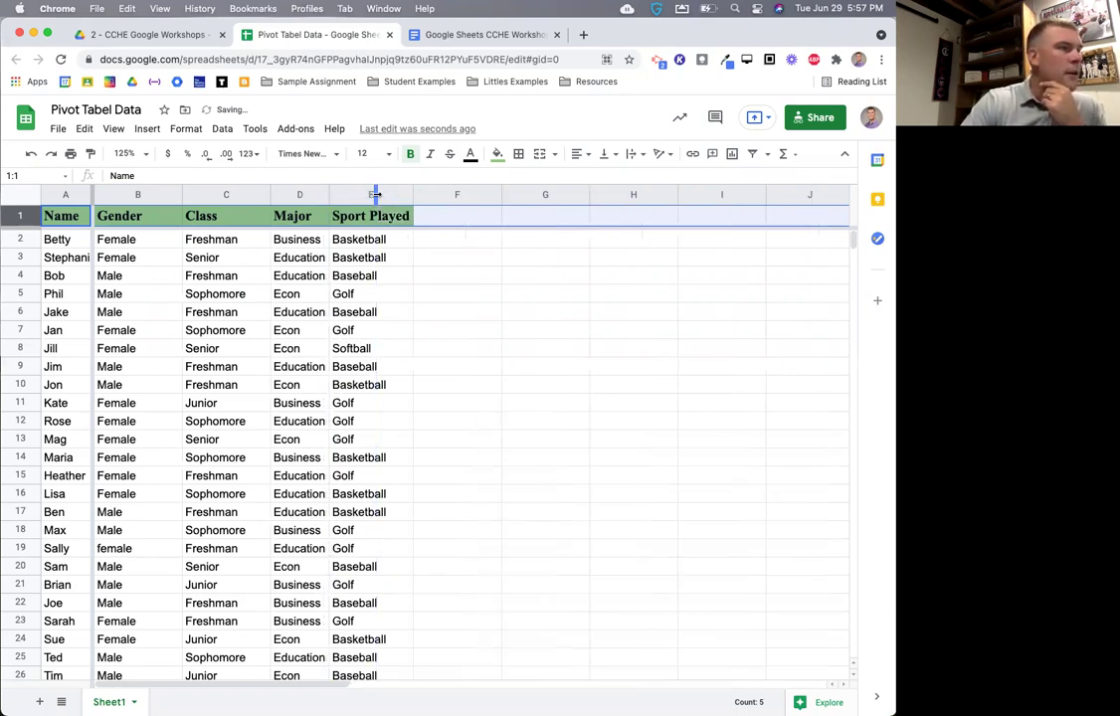
double_click(89, 194)
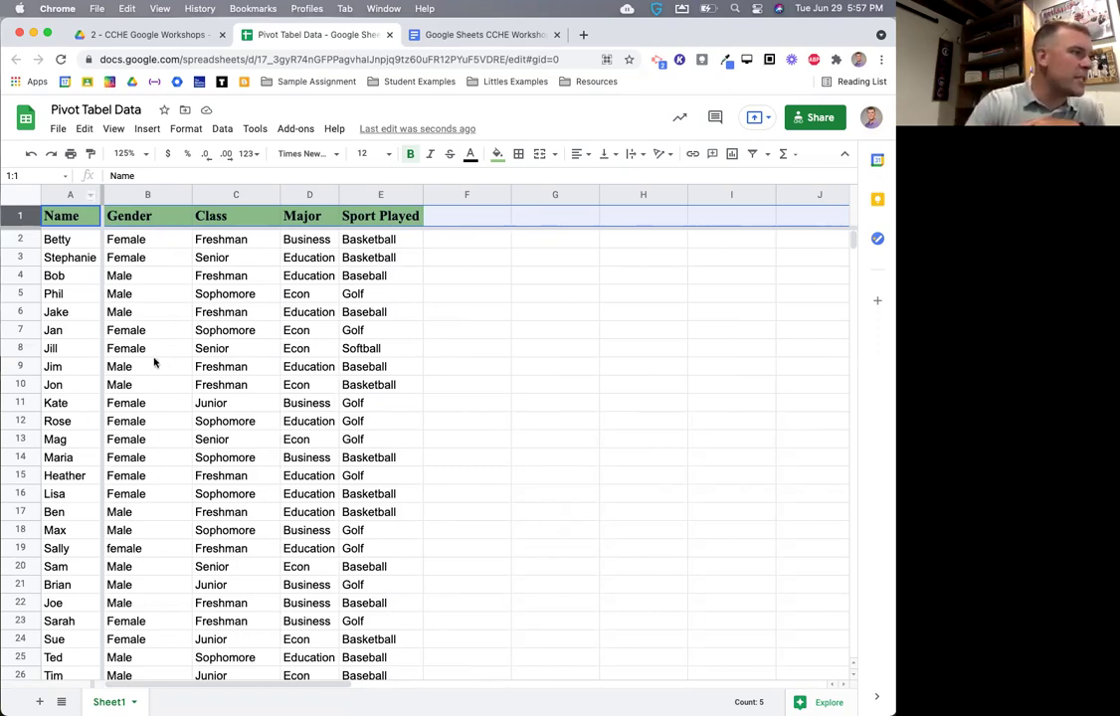
left_click_drag(192, 196, 156, 196)
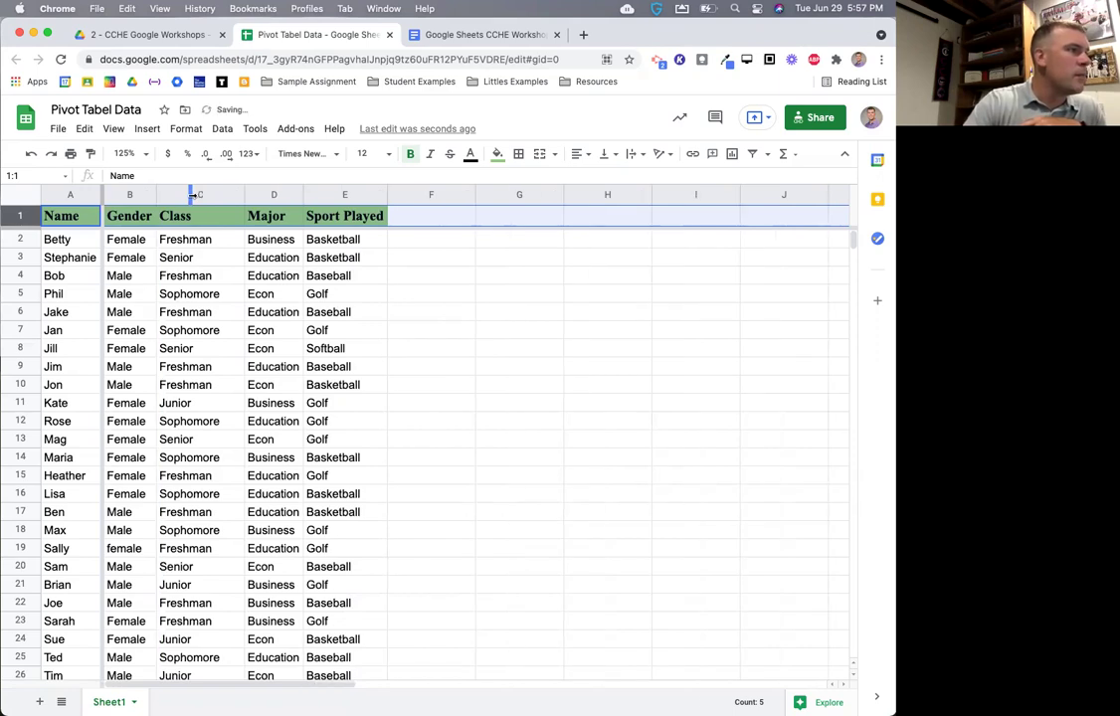
left_click_drag(242, 195, 225, 195)
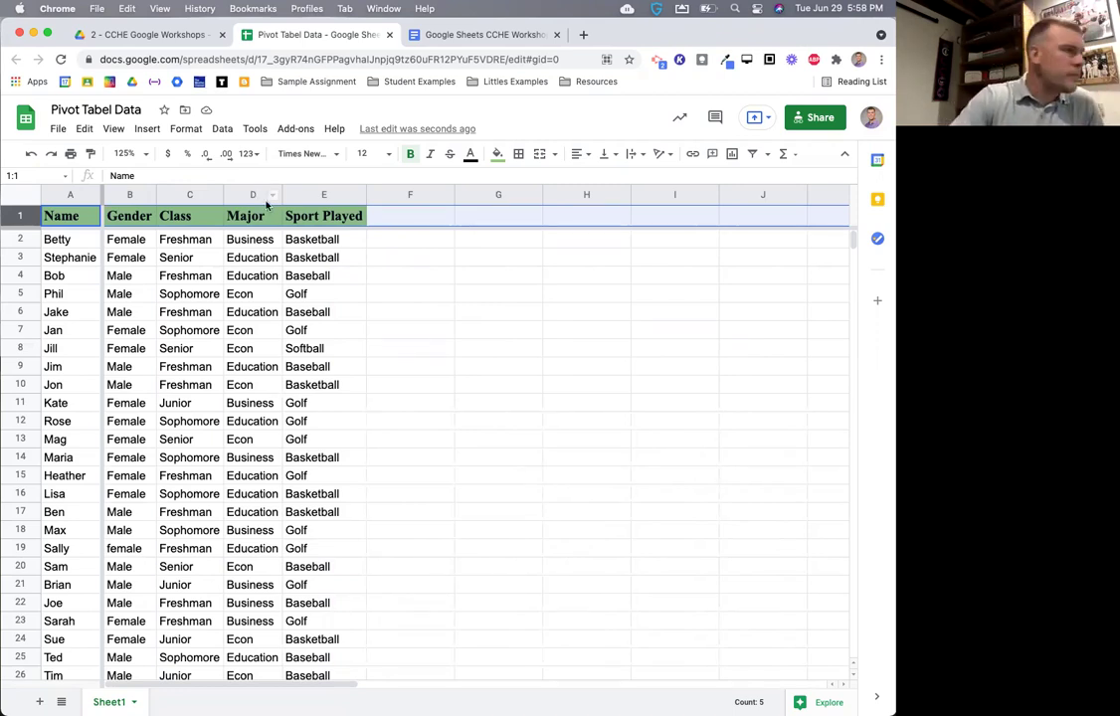
Step: Set the student data in A2:E27 to font size 12
left_click_drag(126, 238, 302, 530)
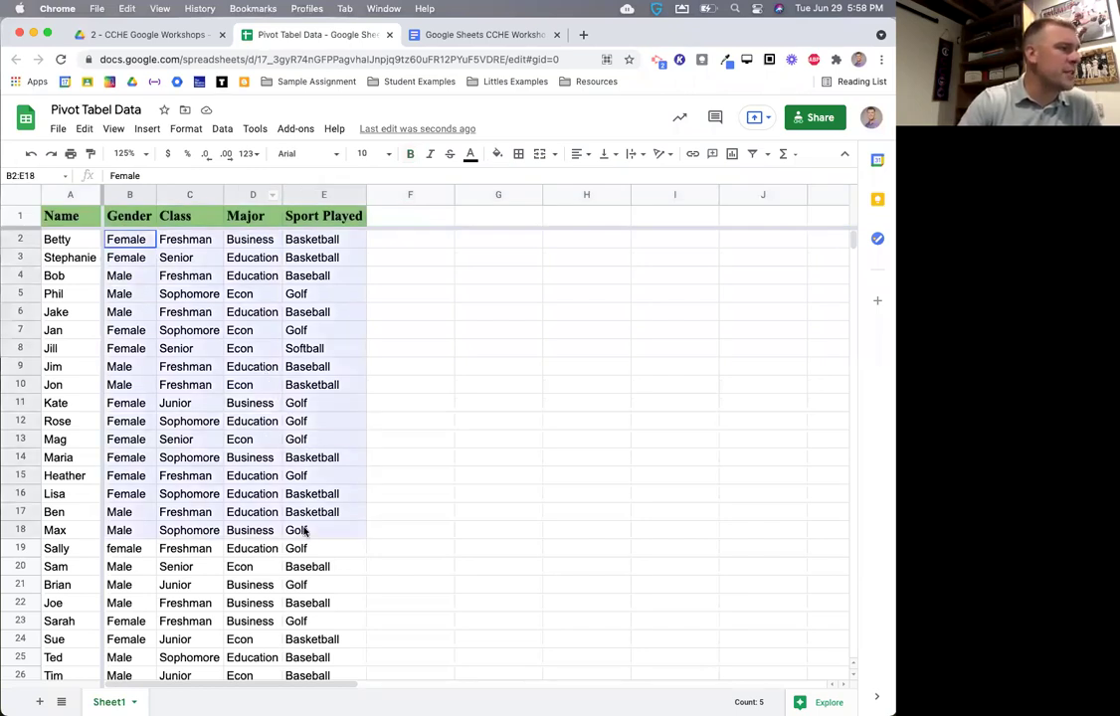
left_click(62, 257)
left_click(62, 239)
scroll(318, 477, "down", 6)
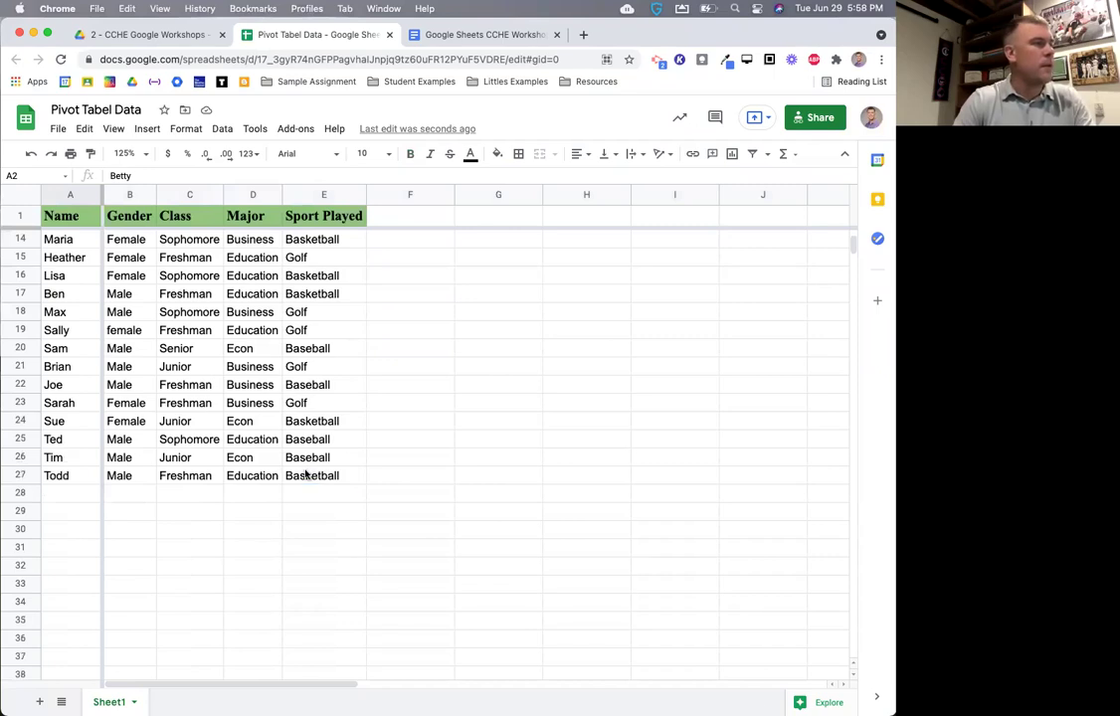
left_click(313, 478, "shift")
left_click(367, 154)
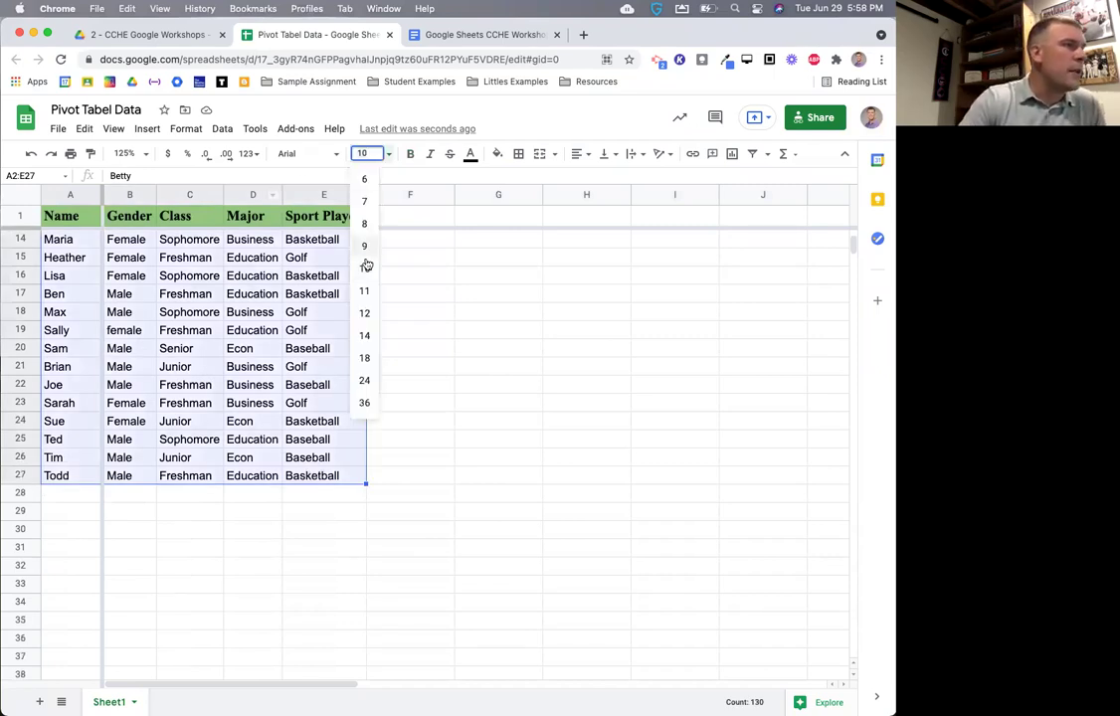
left_click(364, 312)
Step: Auto-fit columns A through D so Stephanie, Sophomore and Education show in full
scroll(218, 343, "up", 6)
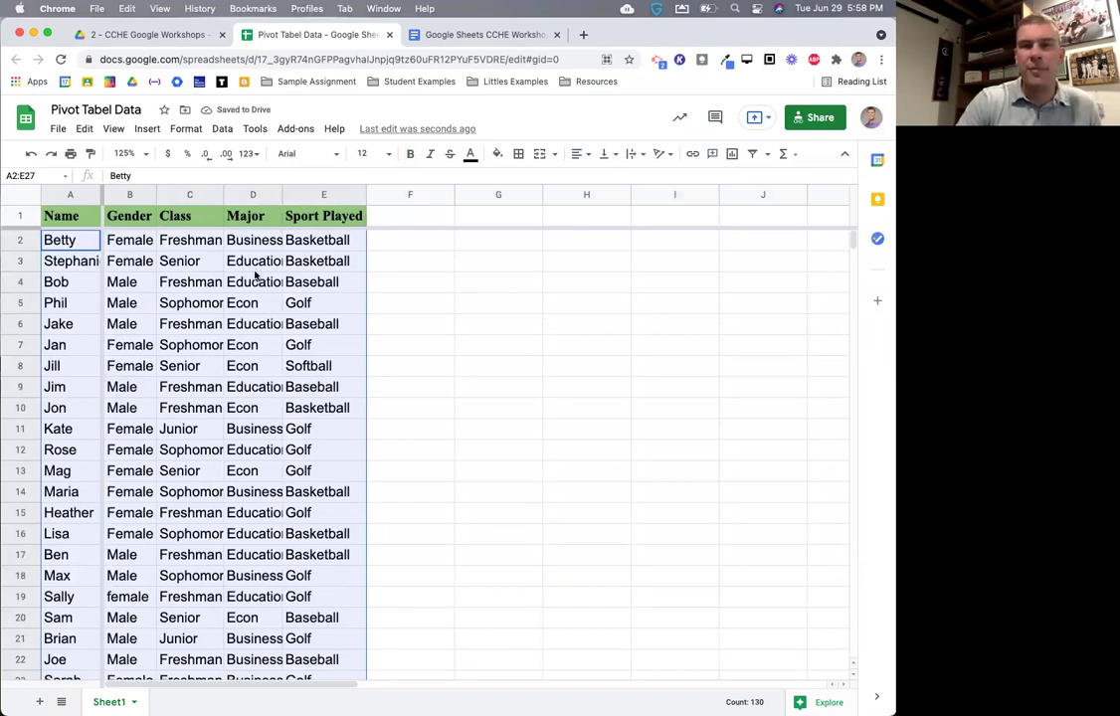
left_click(239, 269)
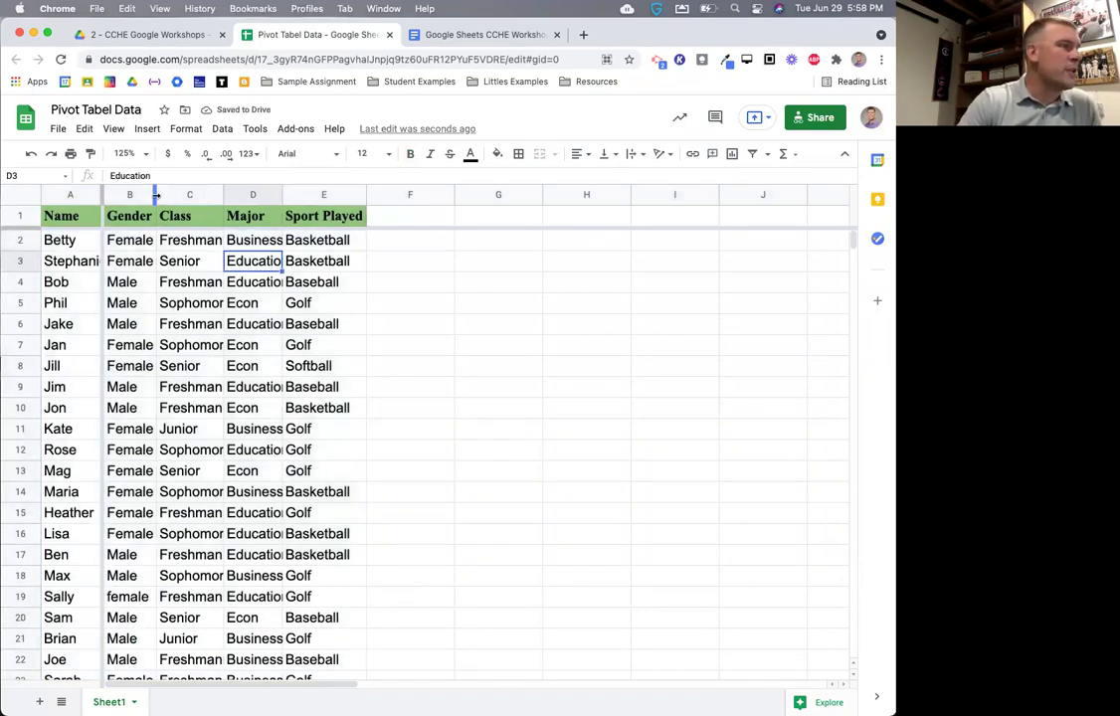
double_click(155, 195)
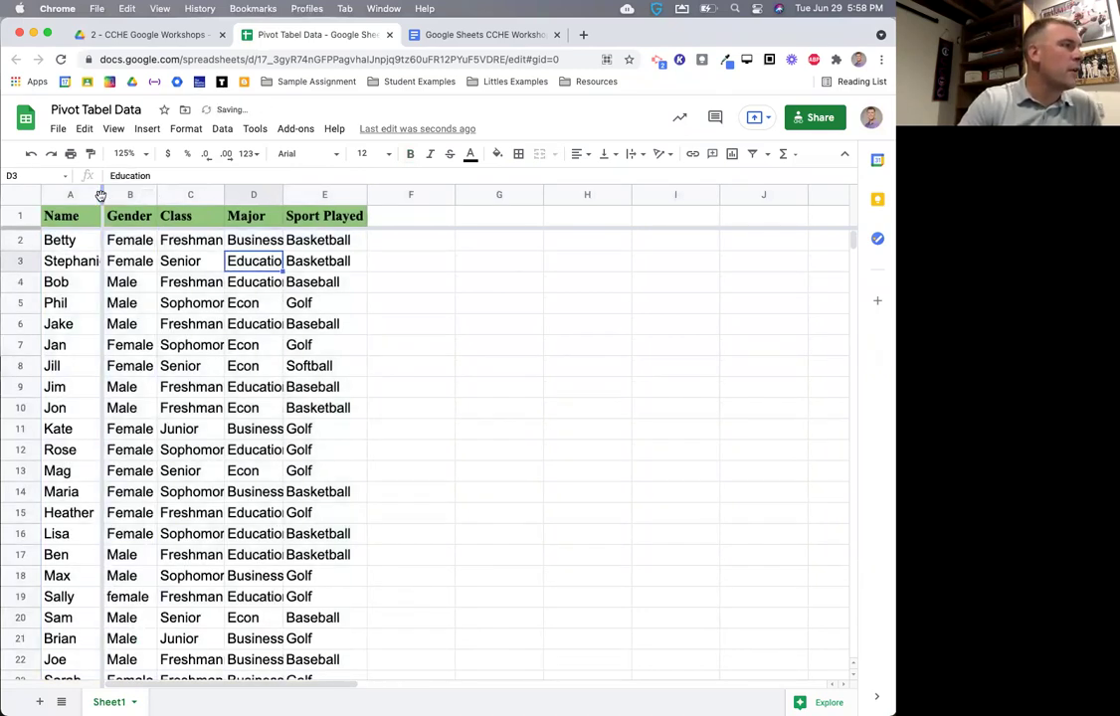
double_click(101, 195)
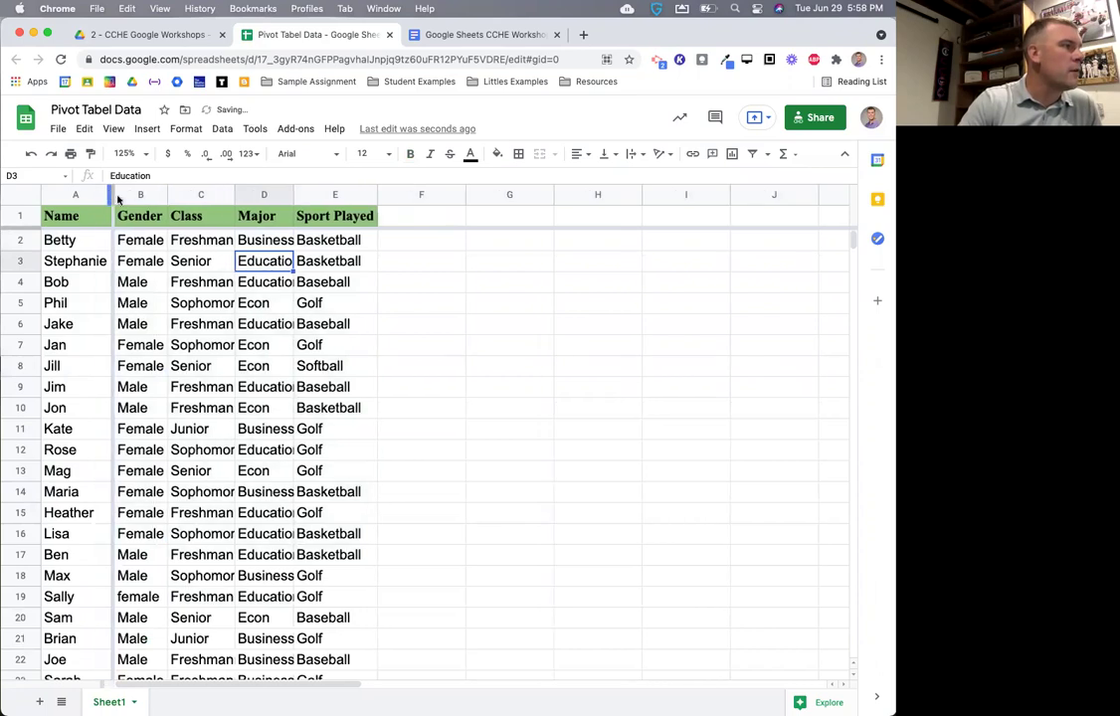
double_click(234, 195)
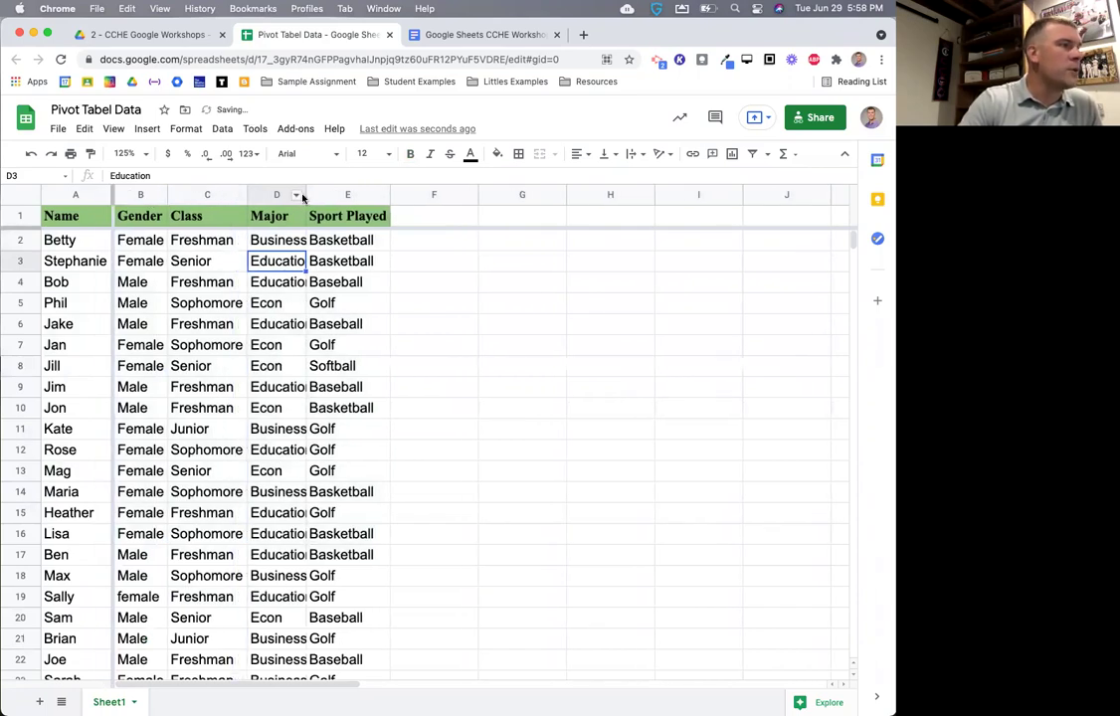
double_click(306, 195)
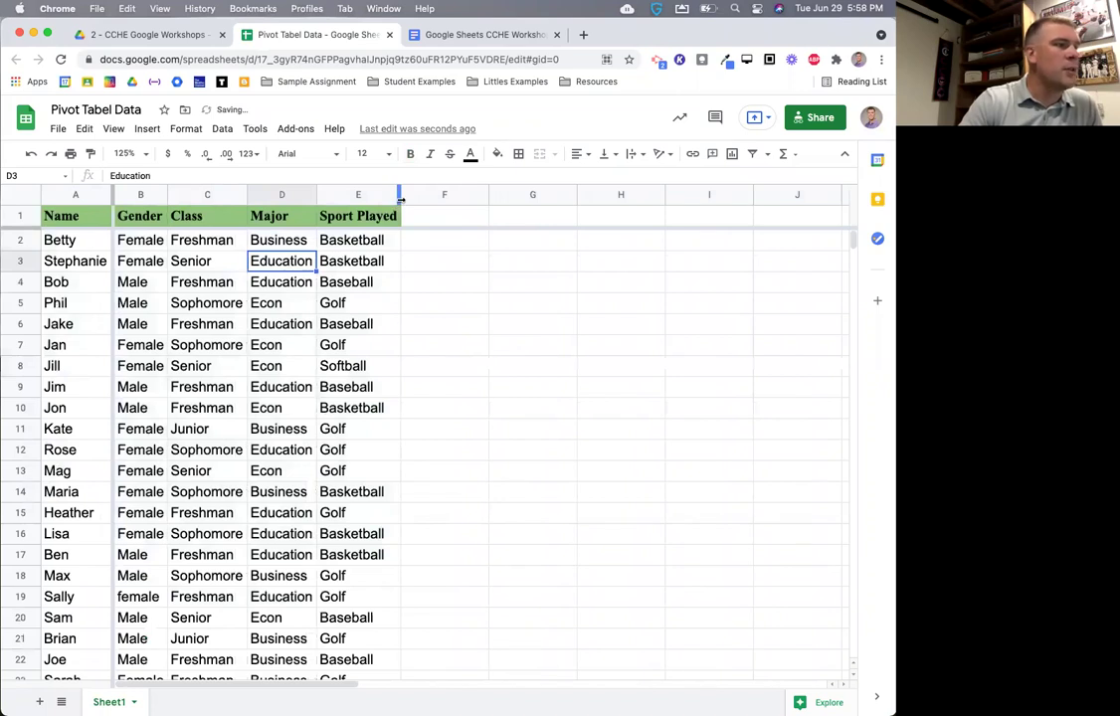
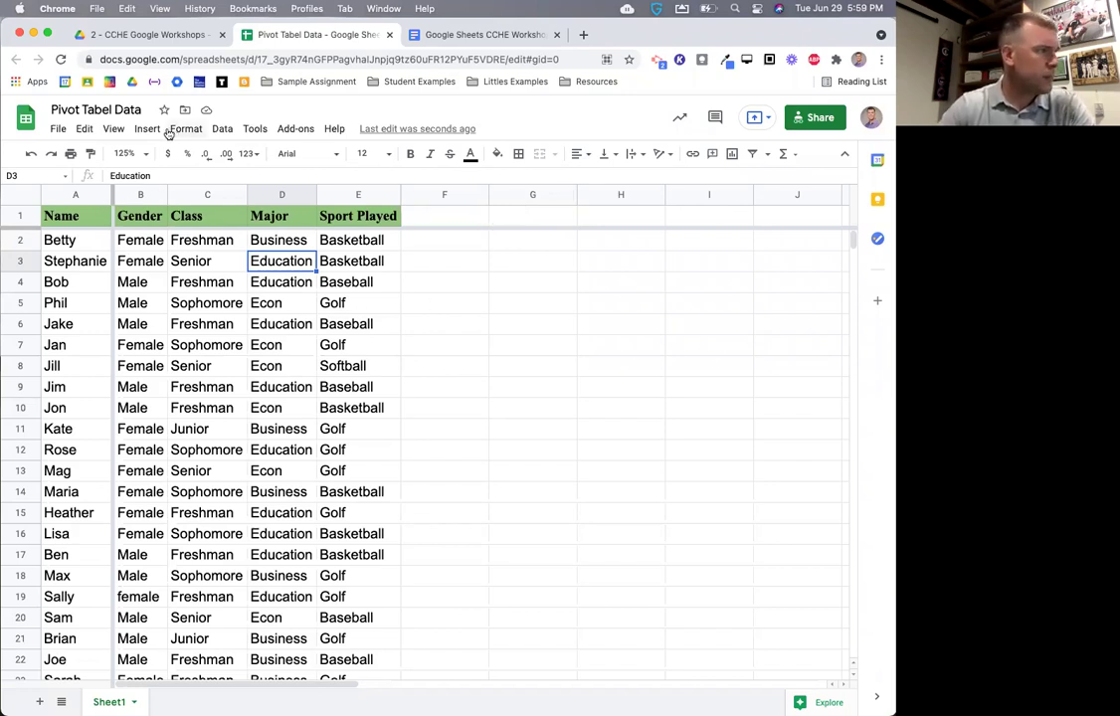
Step: Set View freezing to no columns, then select the student data range A2:E27
left_click(183, 129)
mouse_move(110, 130)
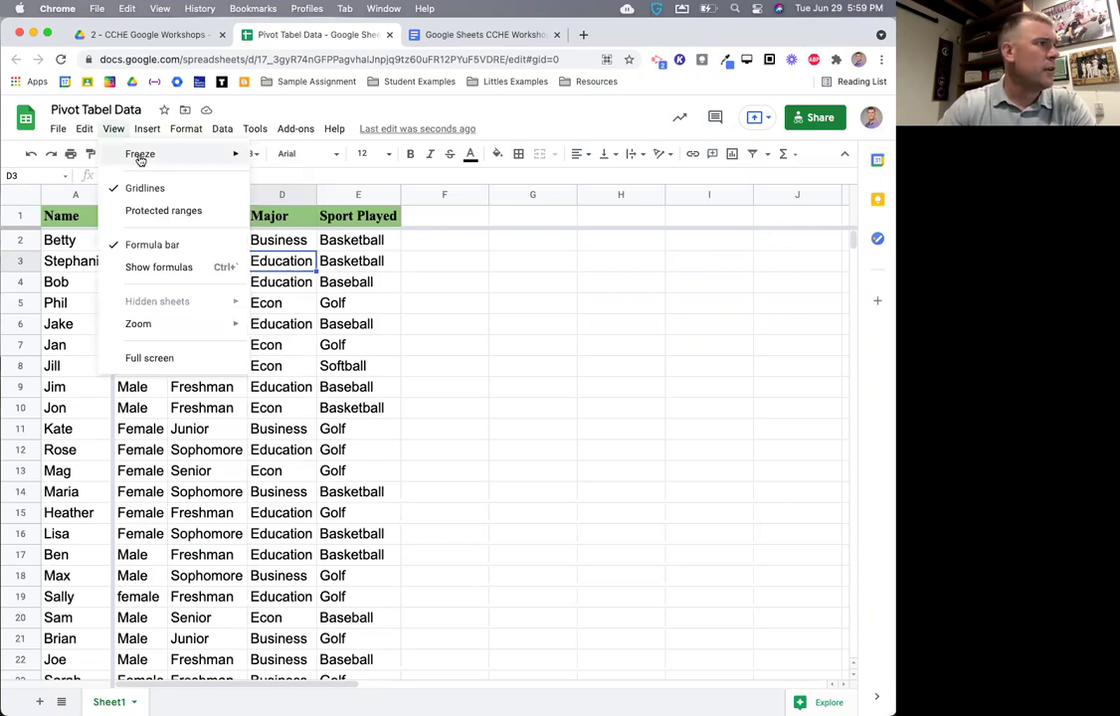
mouse_move(214, 159)
left_click(303, 259)
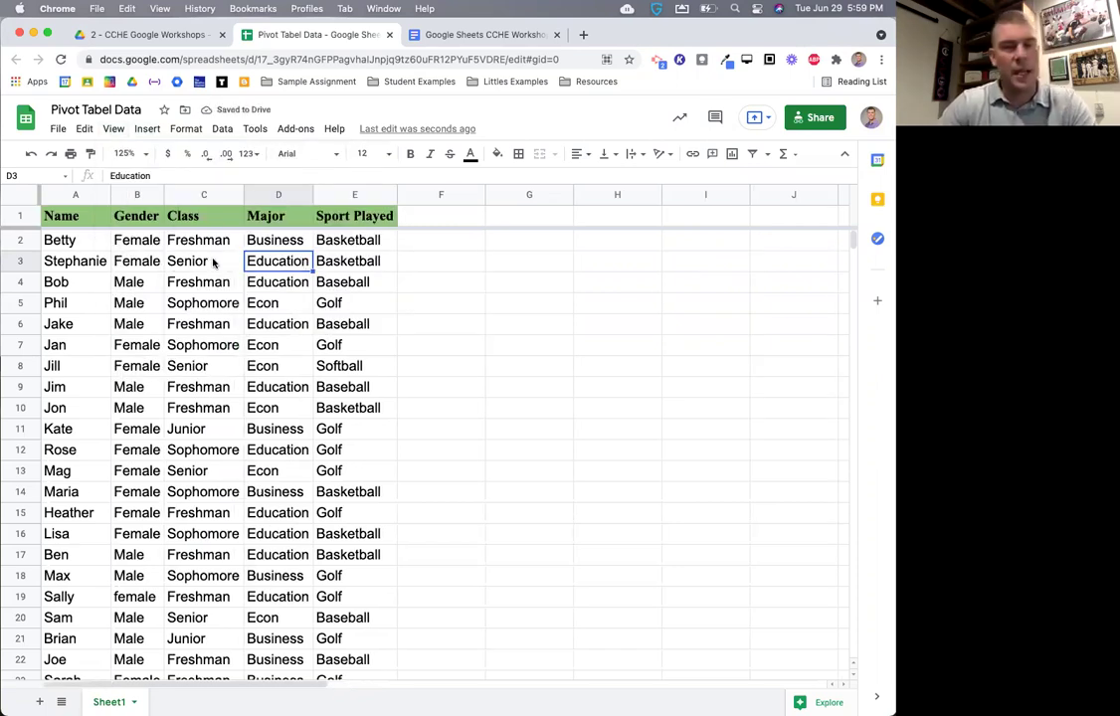
left_click(129, 261)
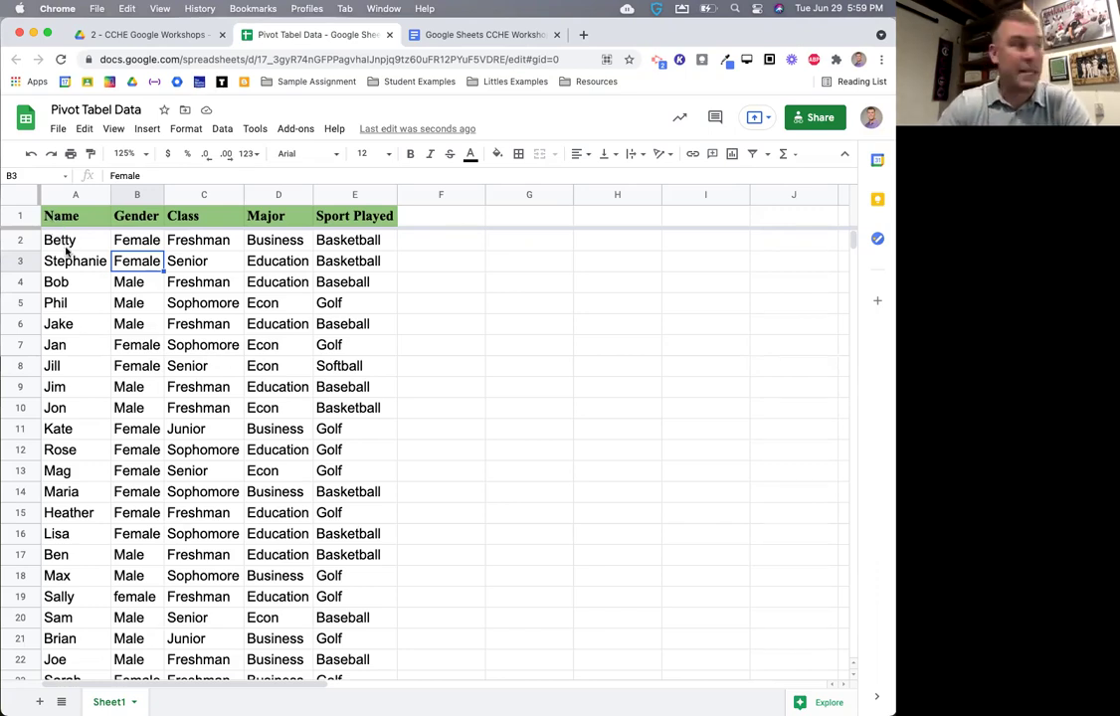
left_click_drag(95, 234, 332, 574)
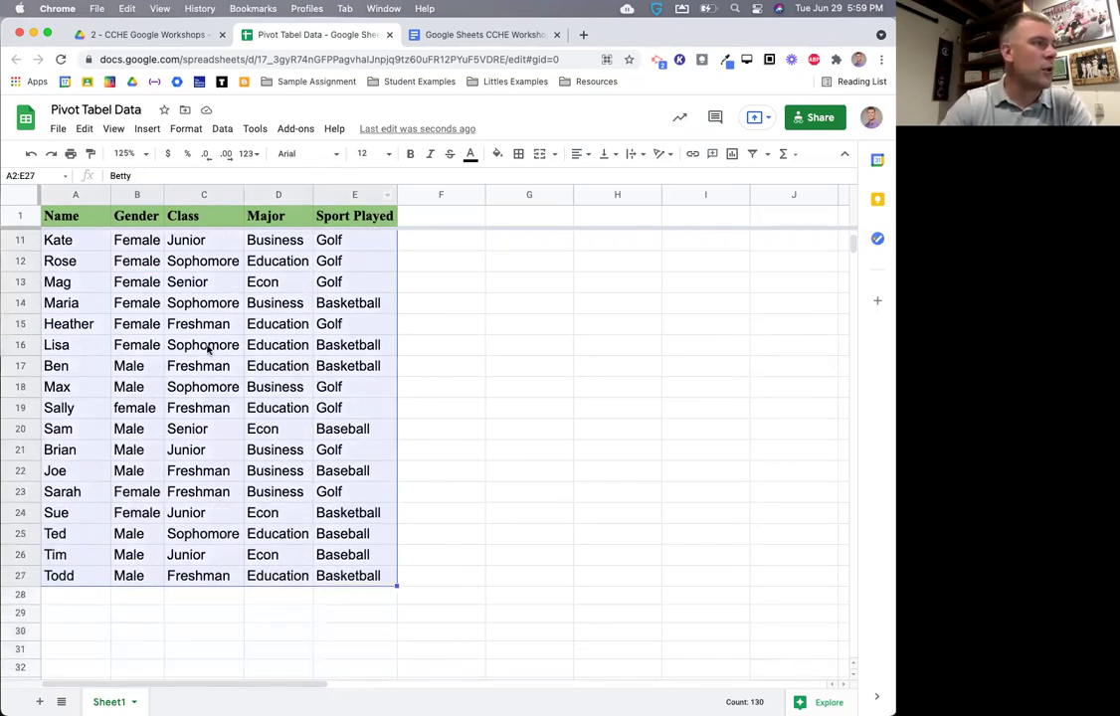
right_click(181, 303)
mouse_move(282, 357)
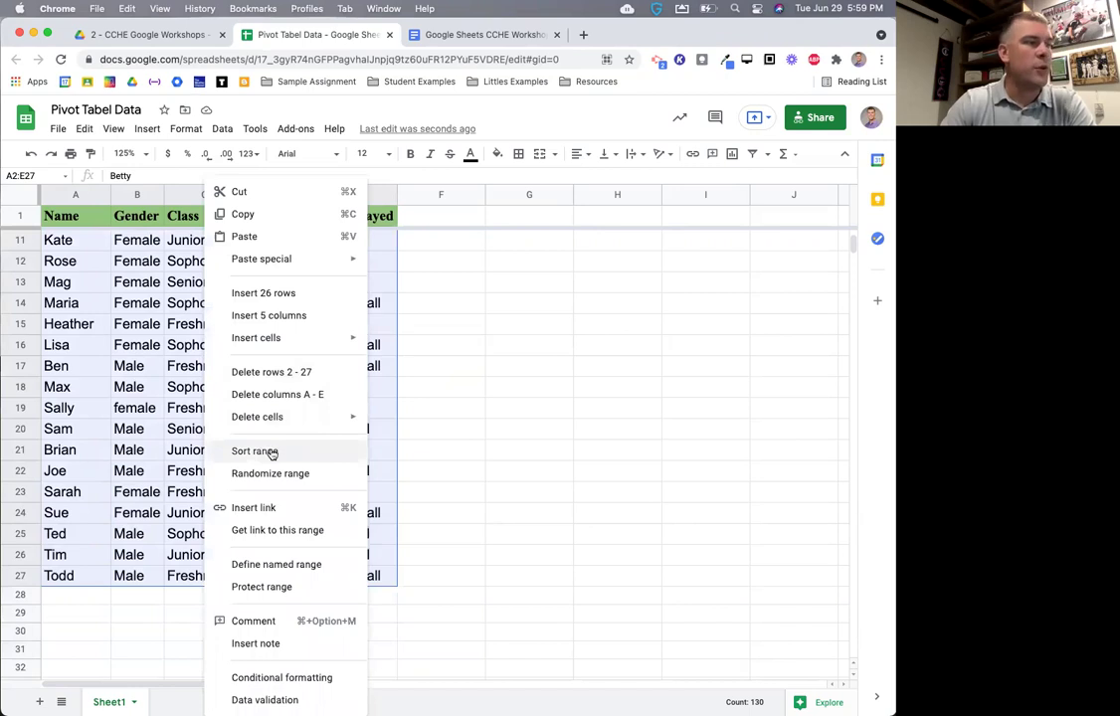
left_click(414, 407)
scroll(298, 403, "up", 5)
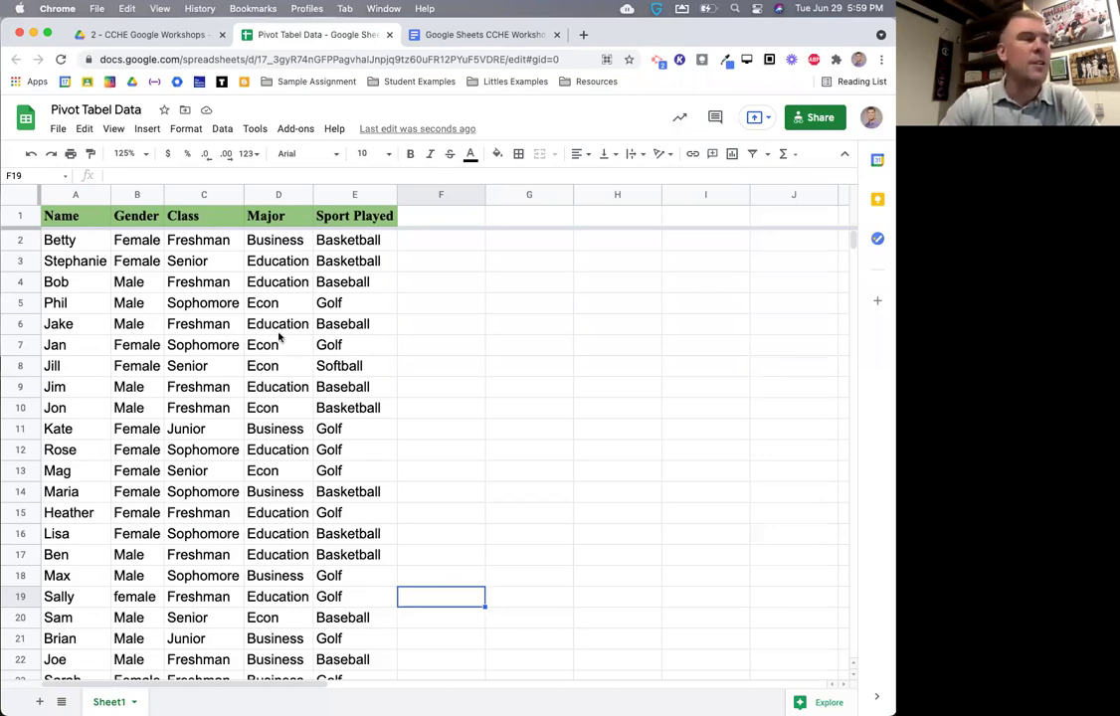
left_click(75, 243)
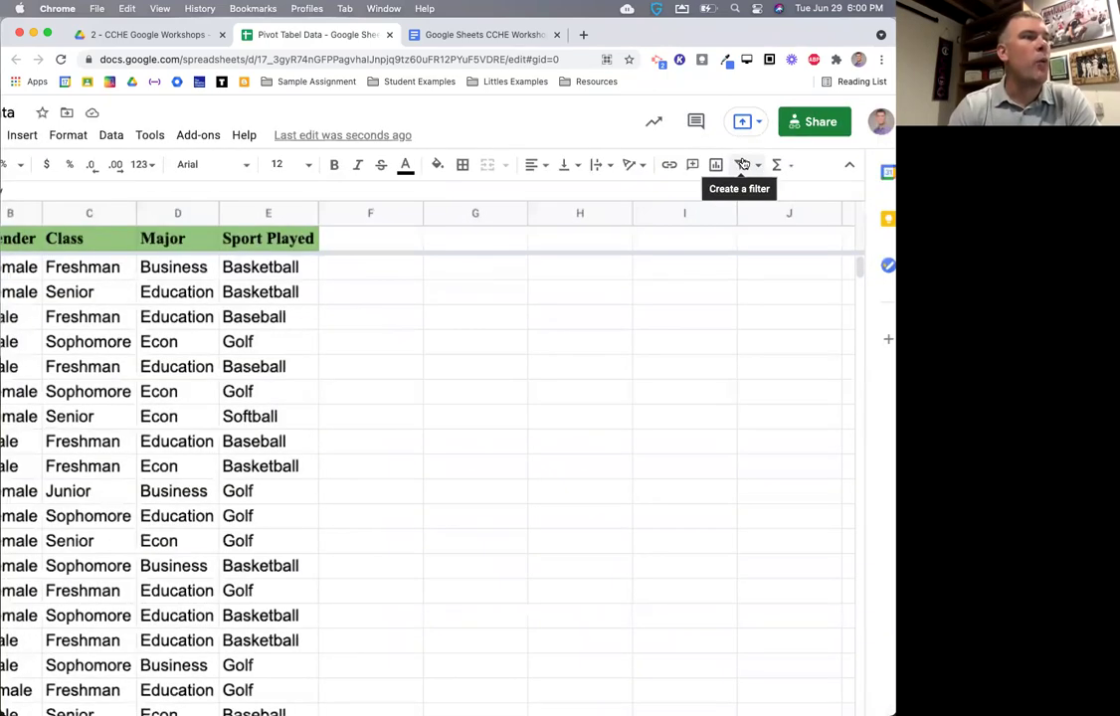
Step: Add and remove a filter, then create a new filter view named Filter 1 over A1:E27
left_click(757, 164)
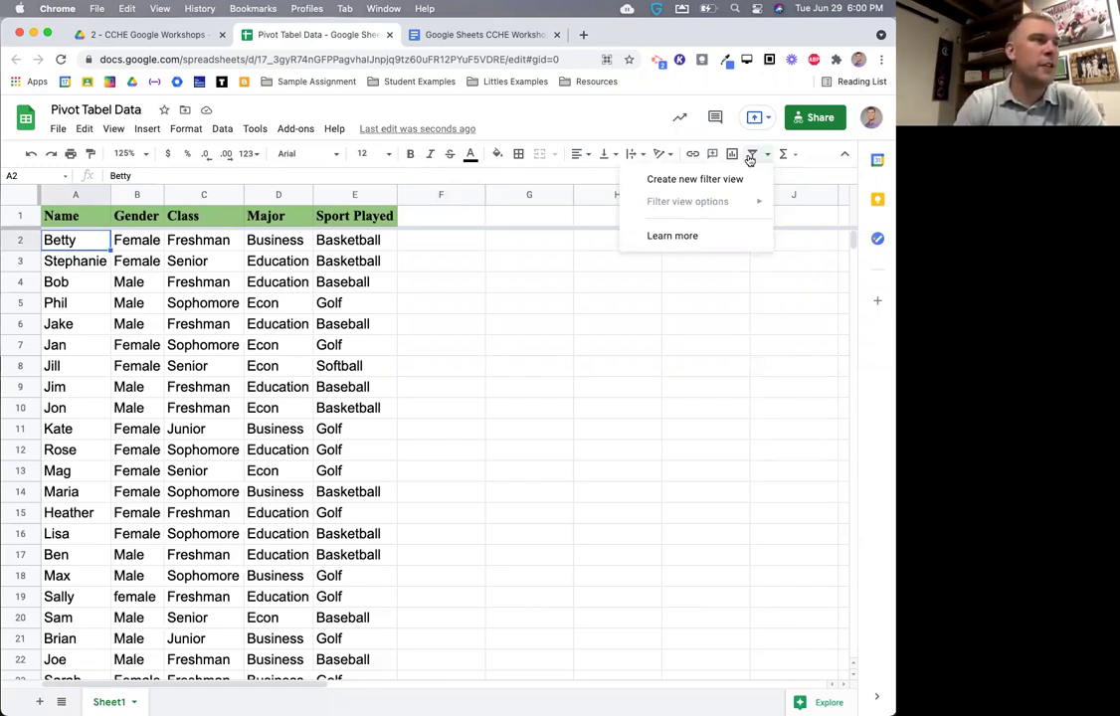
left_click(753, 154)
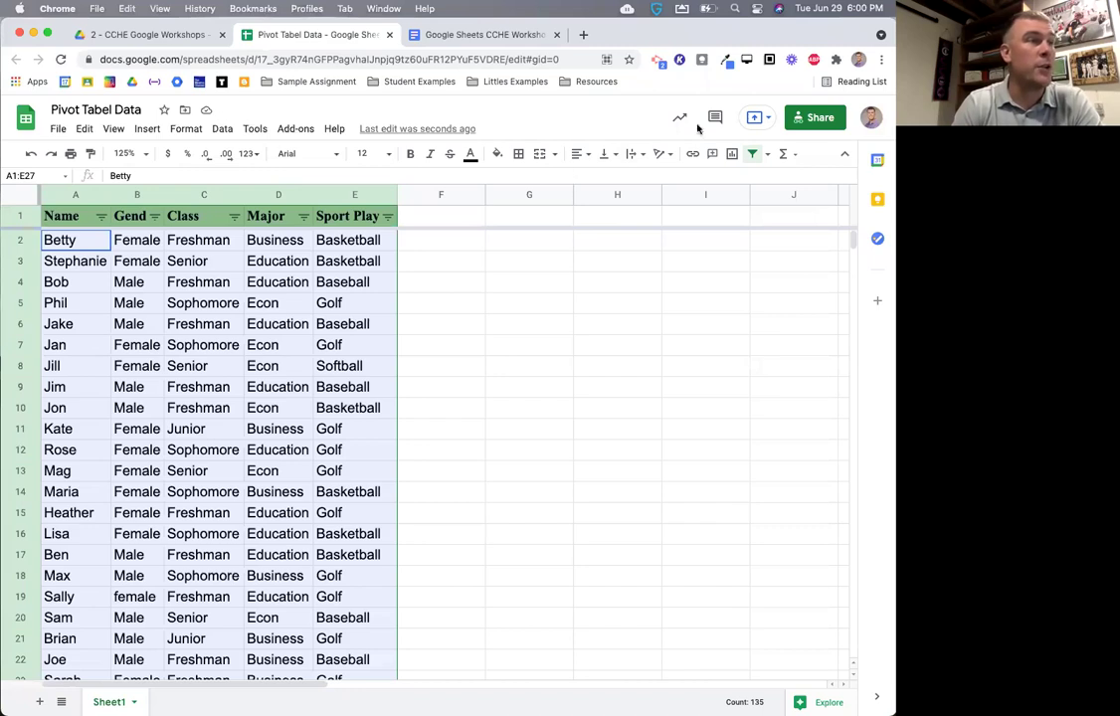
left_click(753, 154)
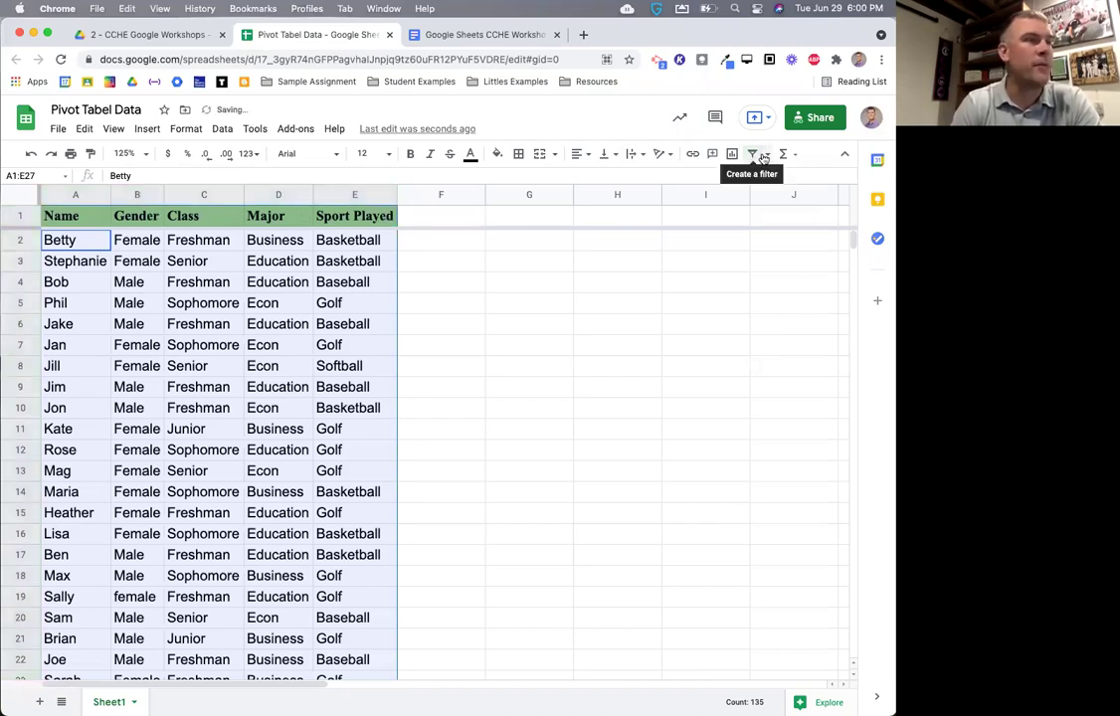
left_click(765, 155)
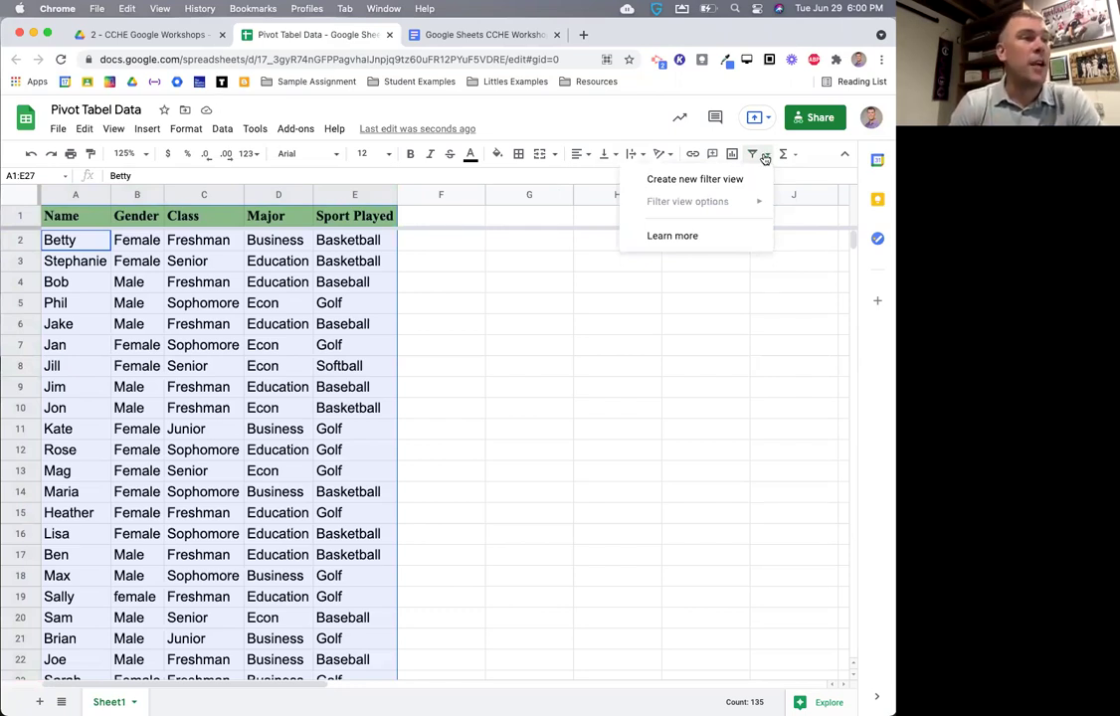
left_click(715, 181)
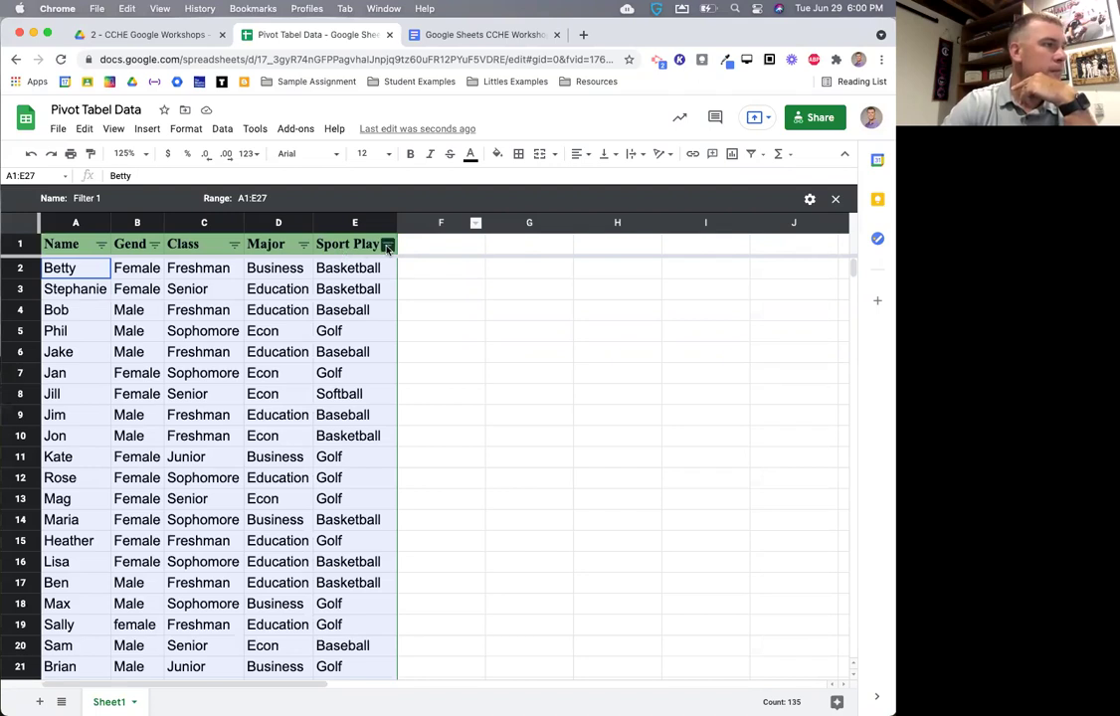
Step: Rename the filter view to Baseball and filter Sport Played to Baseball only
left_click(104, 197)
triple_click(103, 198)
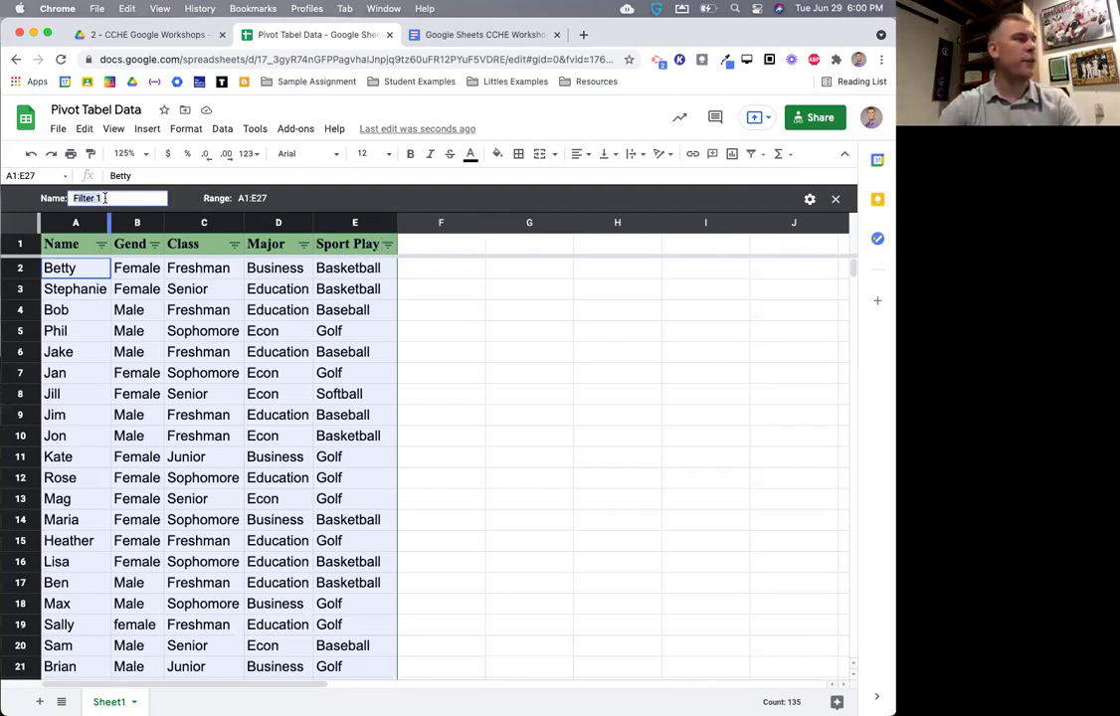
type("Baseball")
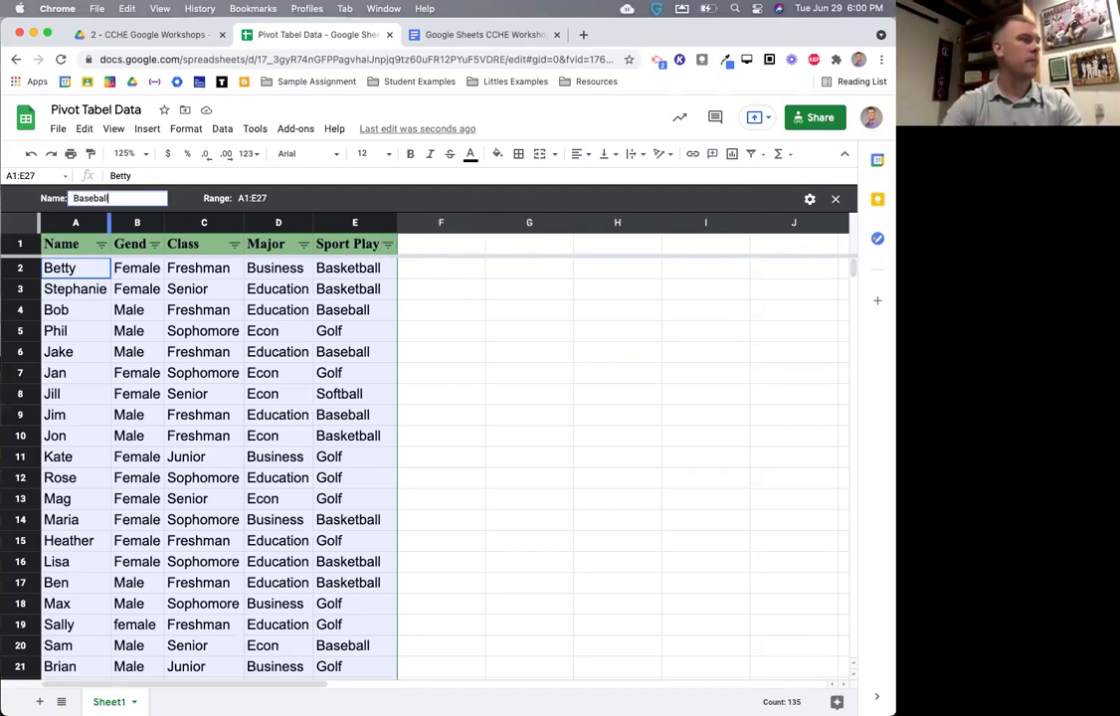
left_click(387, 245)
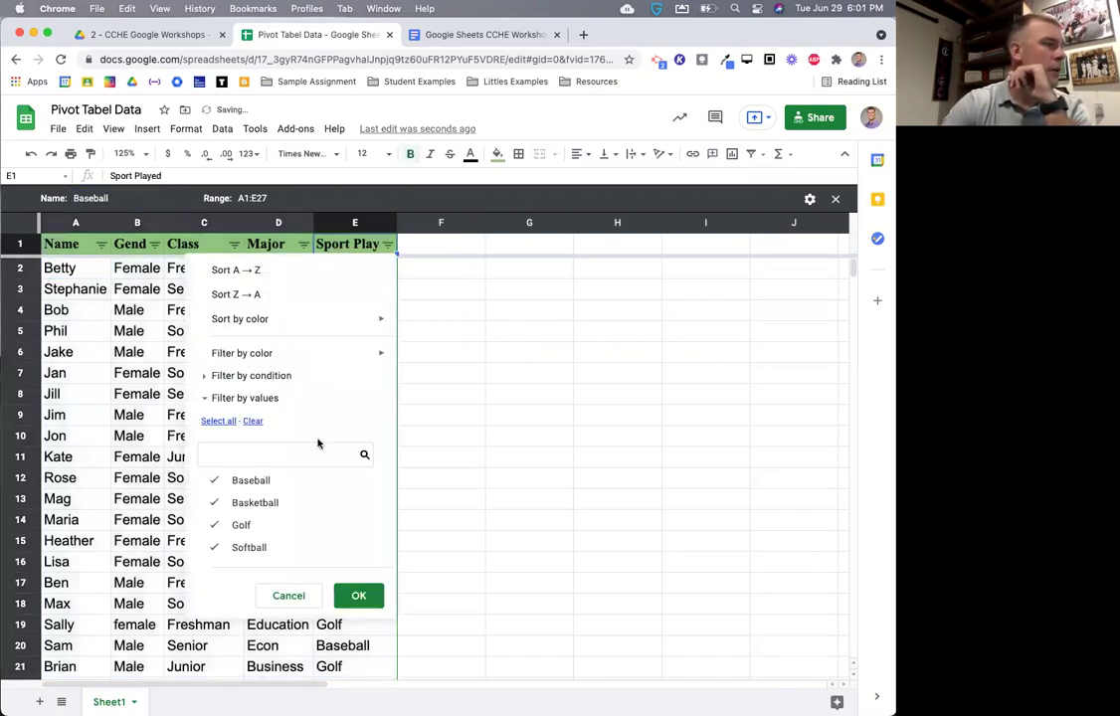
left_click(236, 505)
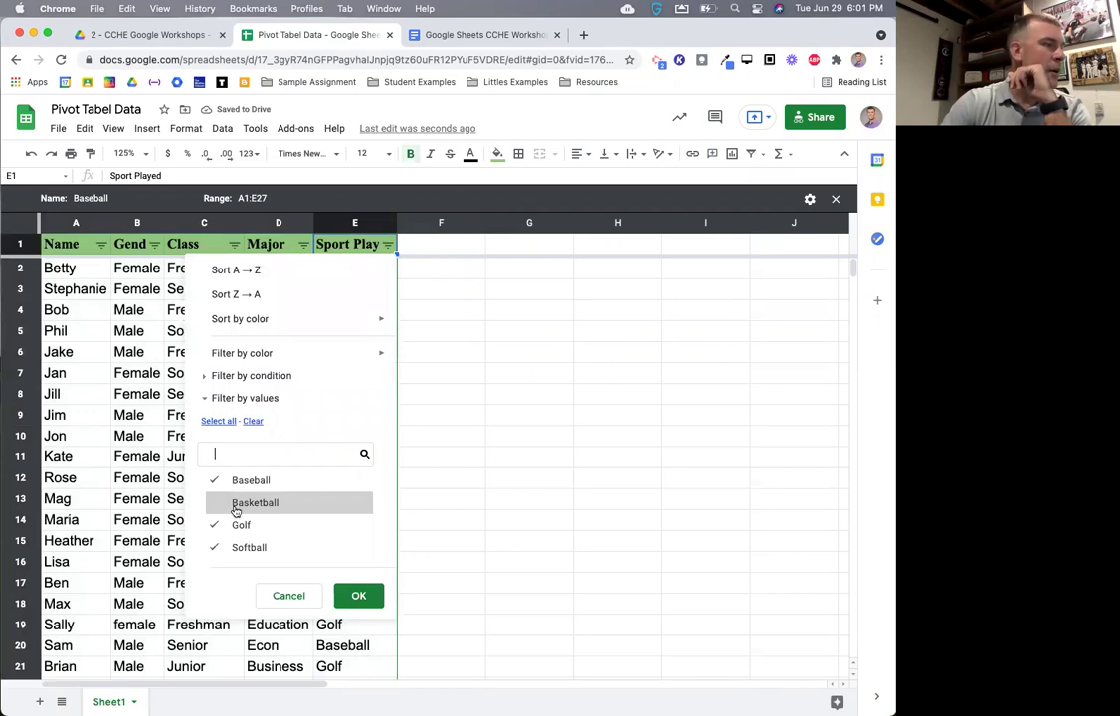
left_click(242, 525)
left_click(242, 549)
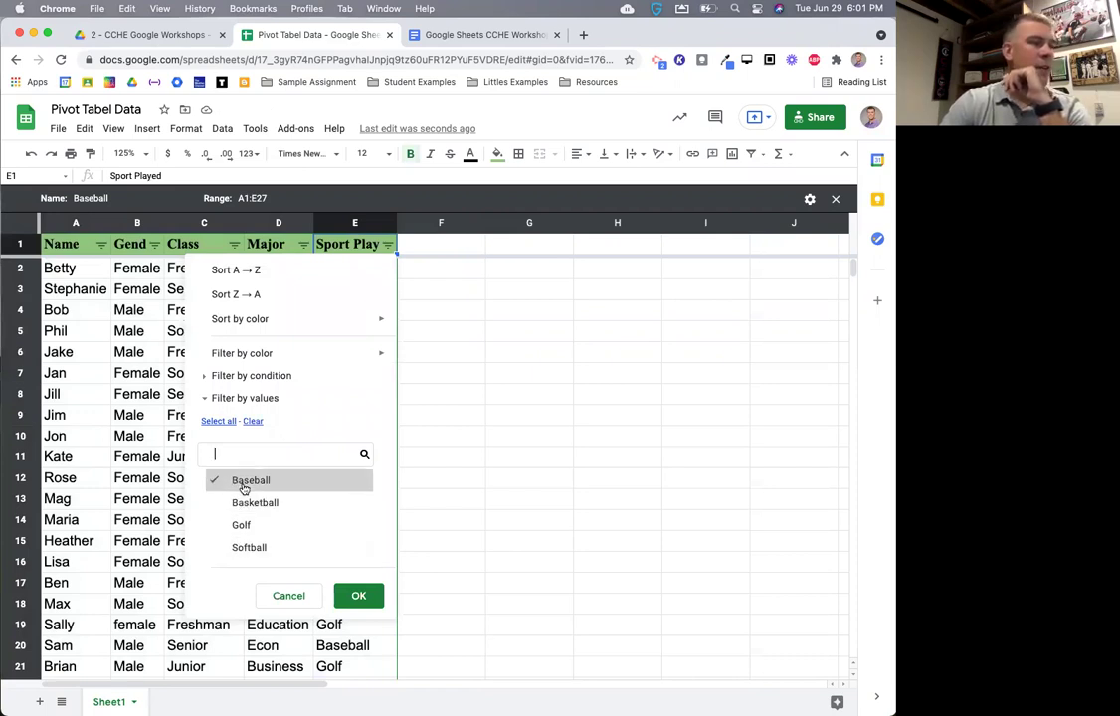
left_click(356, 596)
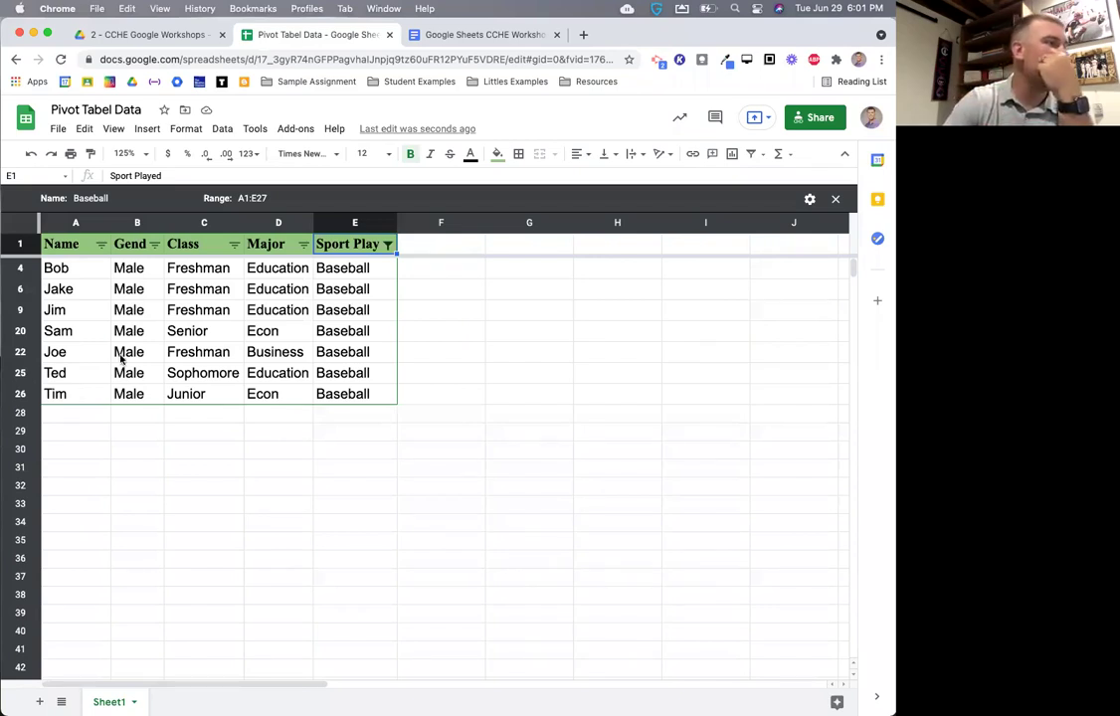
Step: Change cell E4 from Baseball to Basketball and close the filter view
double_click(359, 272)
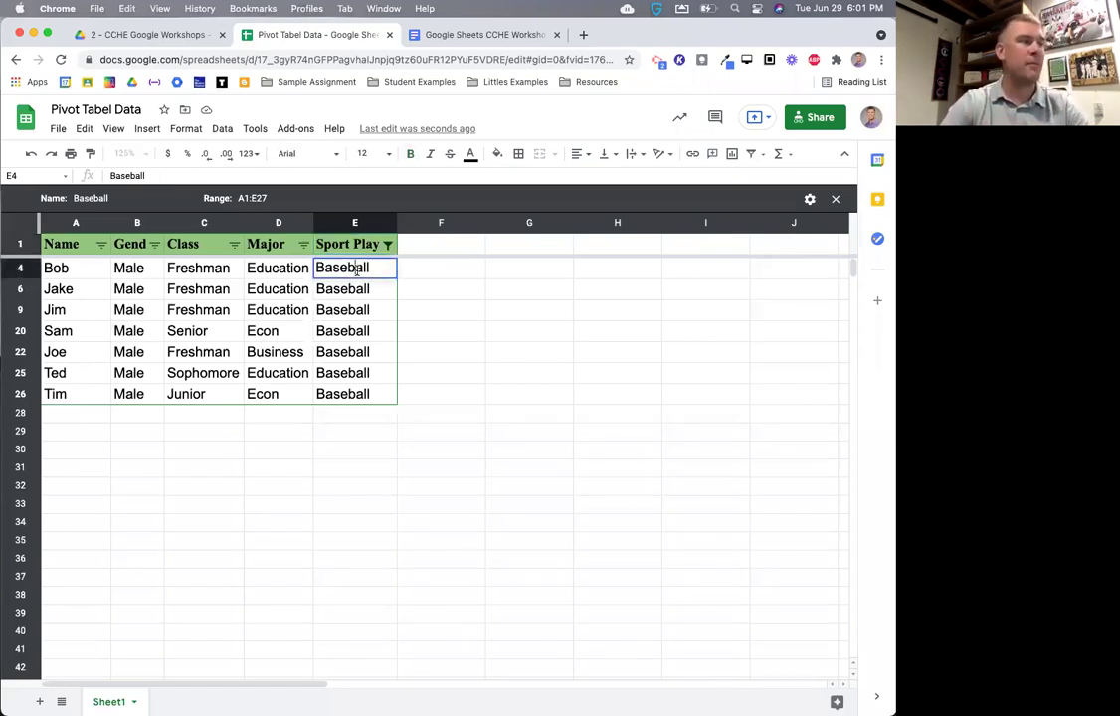
double_click(359, 272)
type("Ba")
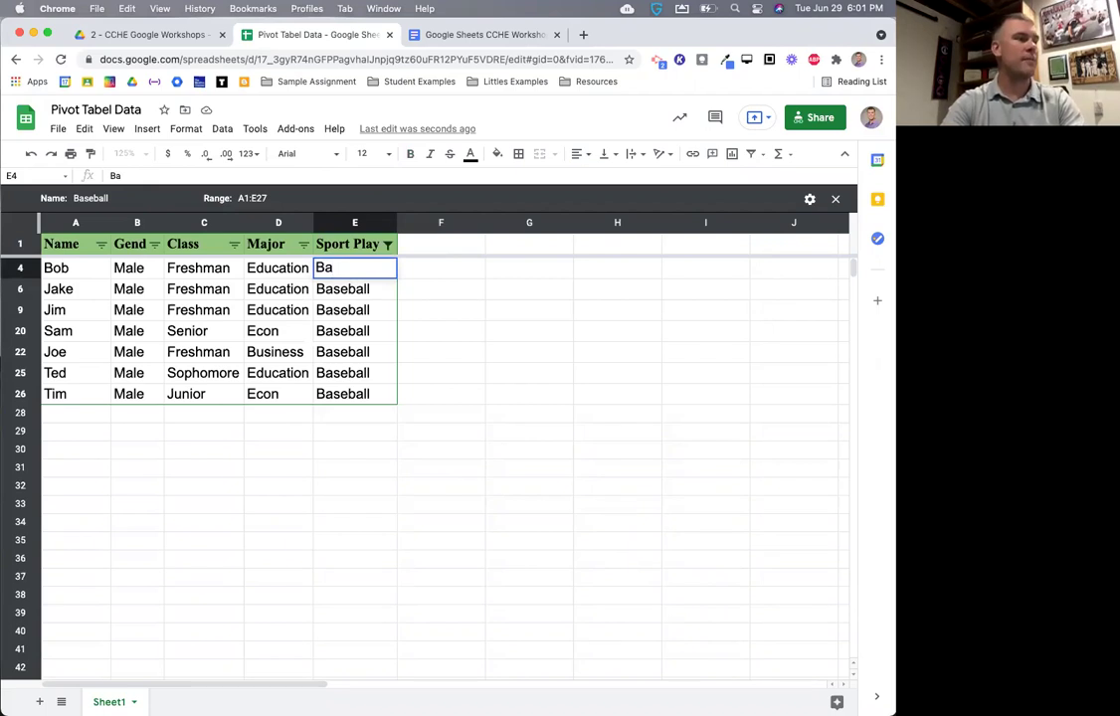
type("sketball")
key("Return")
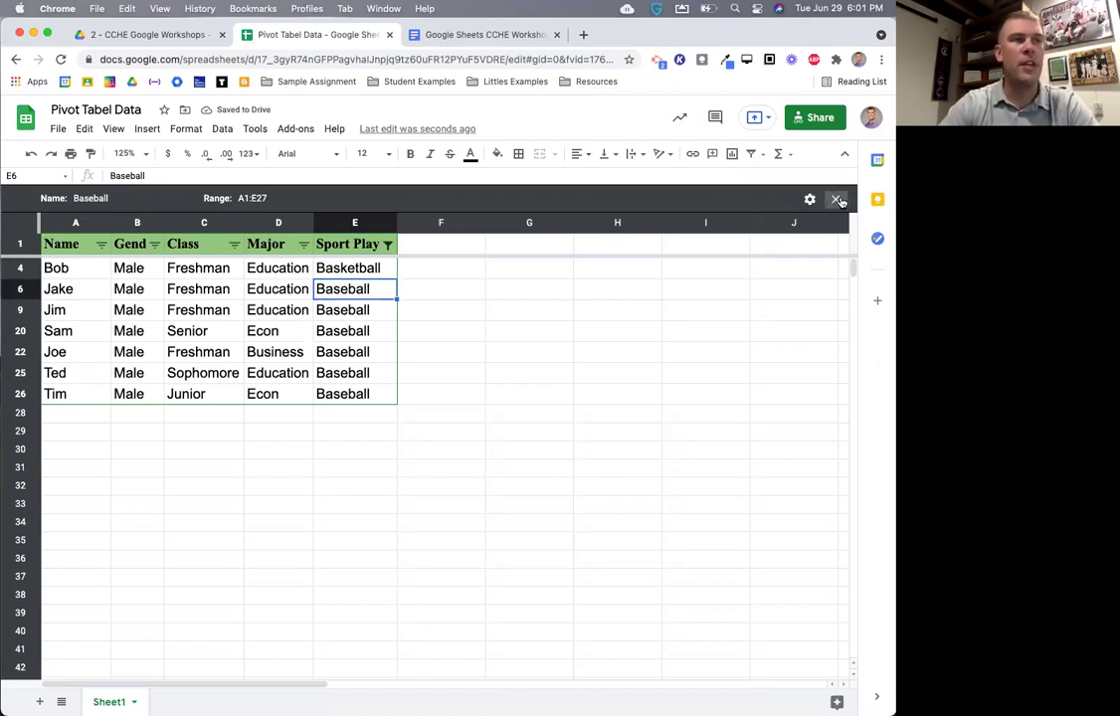
left_click(837, 202)
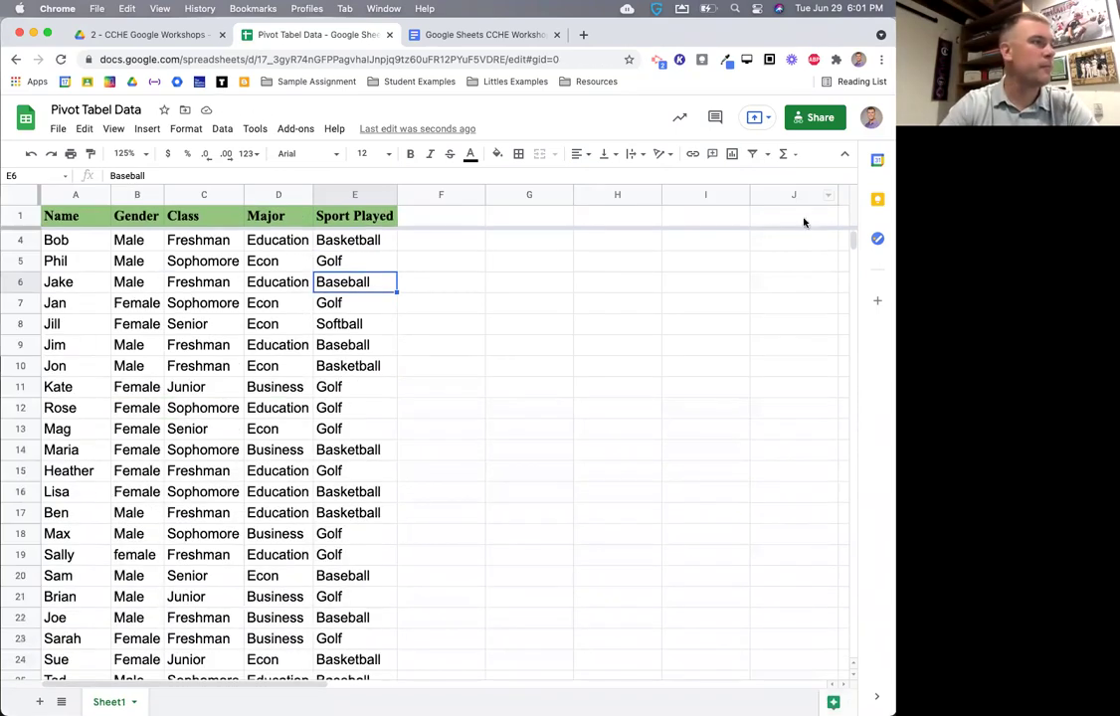
Step: Apply and close the saved Baseball view, then create a new filter view, Filter 1
left_click(368, 240)
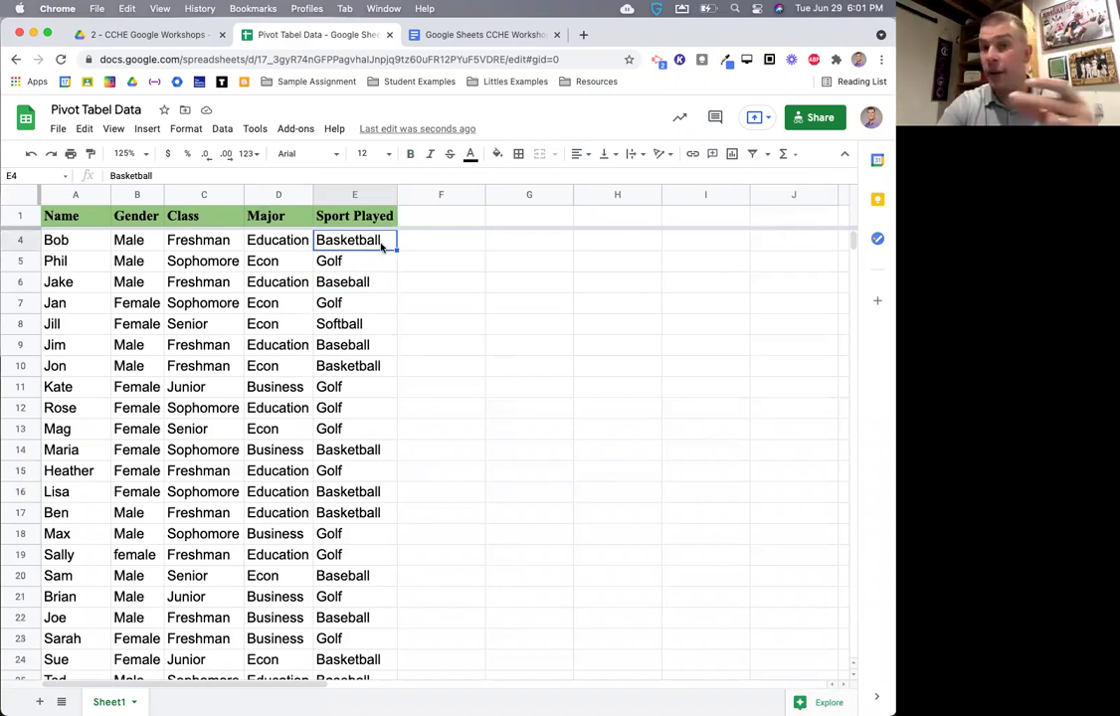
left_click(768, 155)
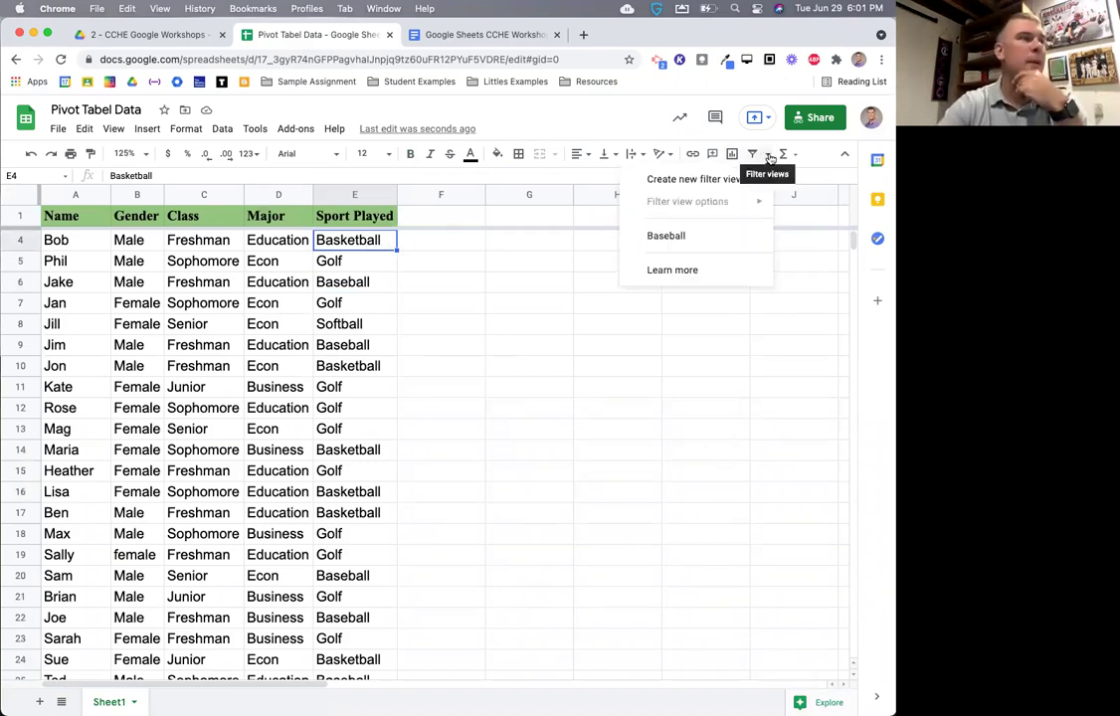
left_click(680, 237)
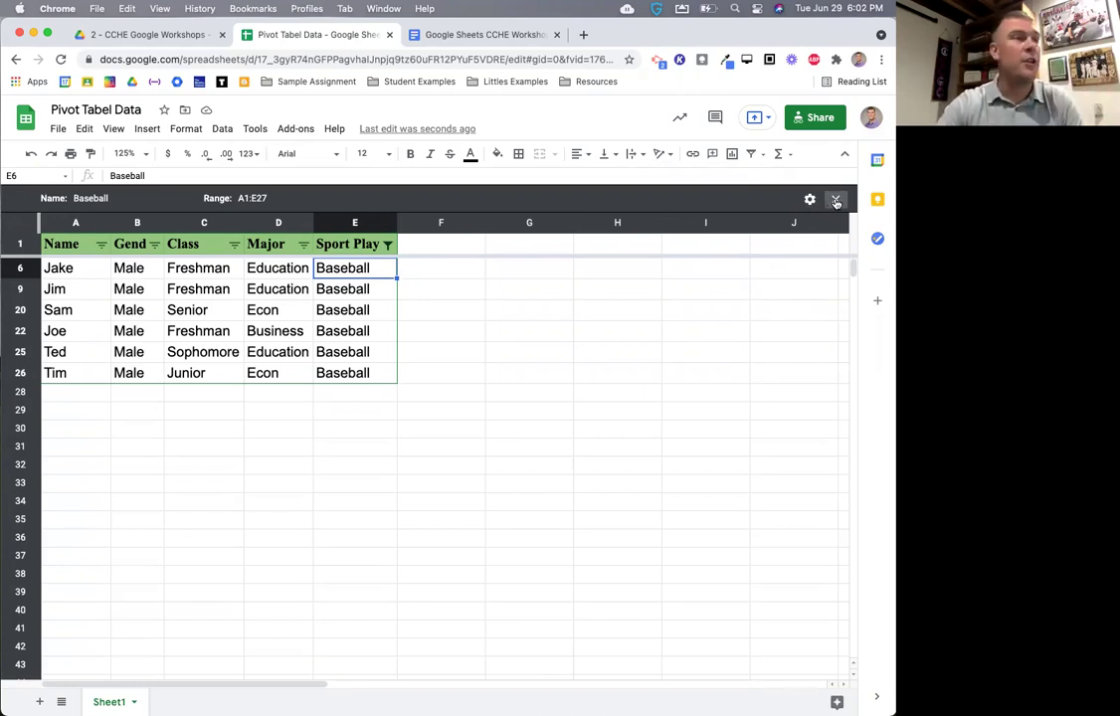
left_click(833, 199)
left_click(768, 157)
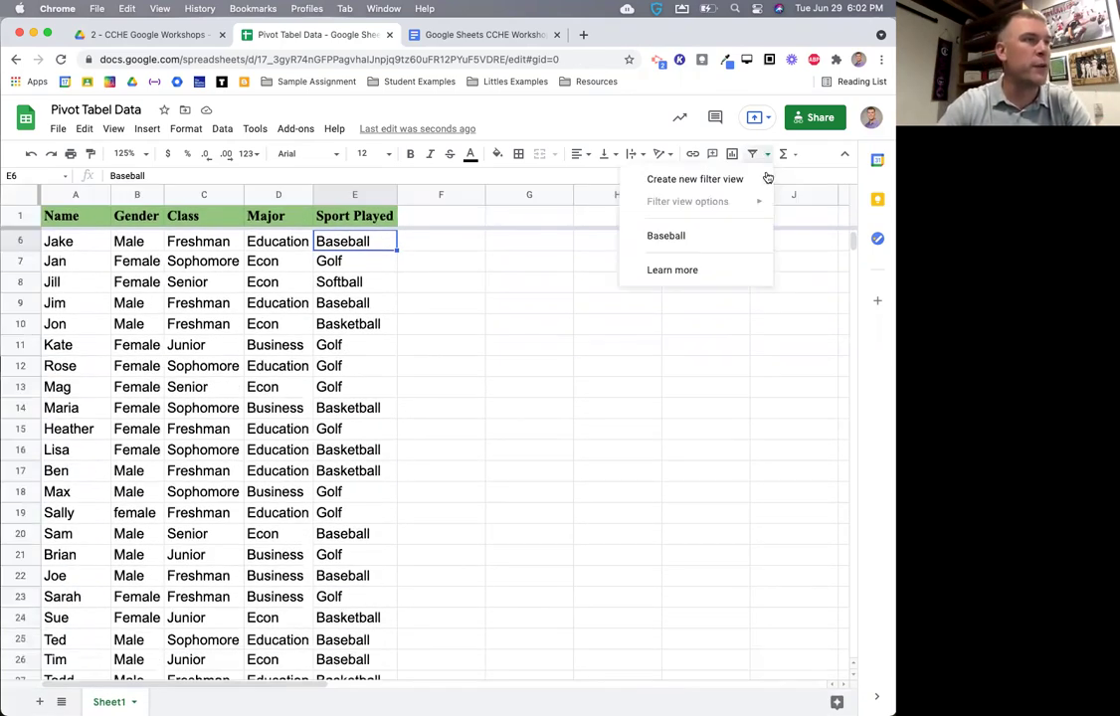
left_click(720, 179)
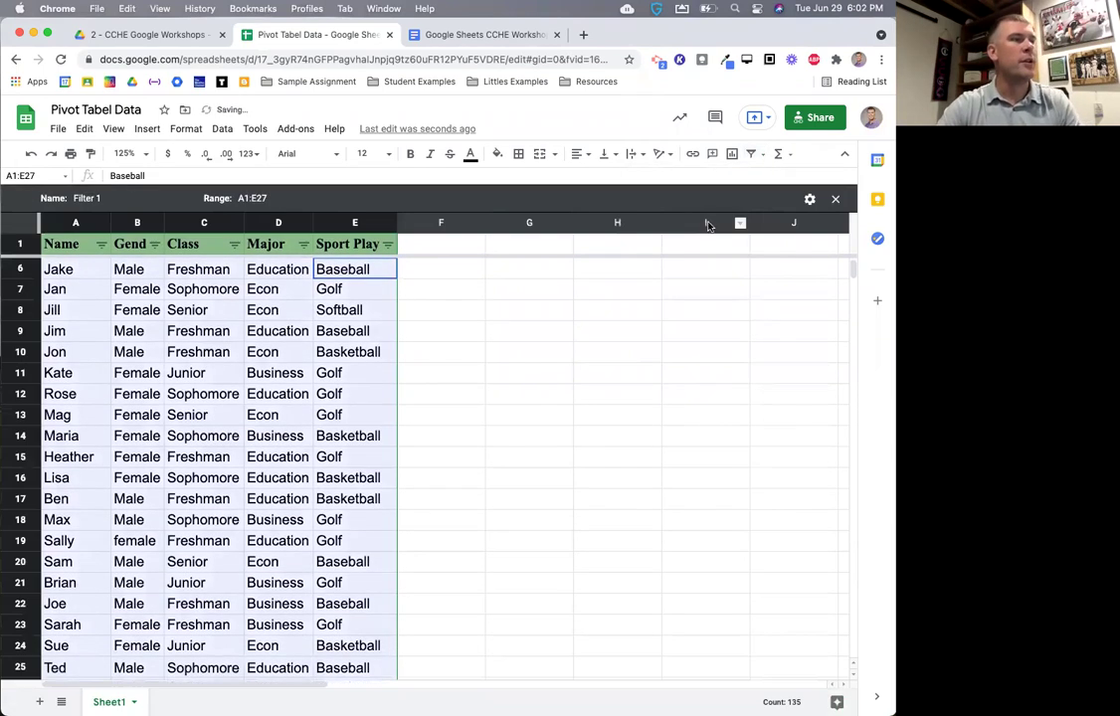
Step: Name the filter view Freshman and filter Class to Freshman only
left_click(103, 198)
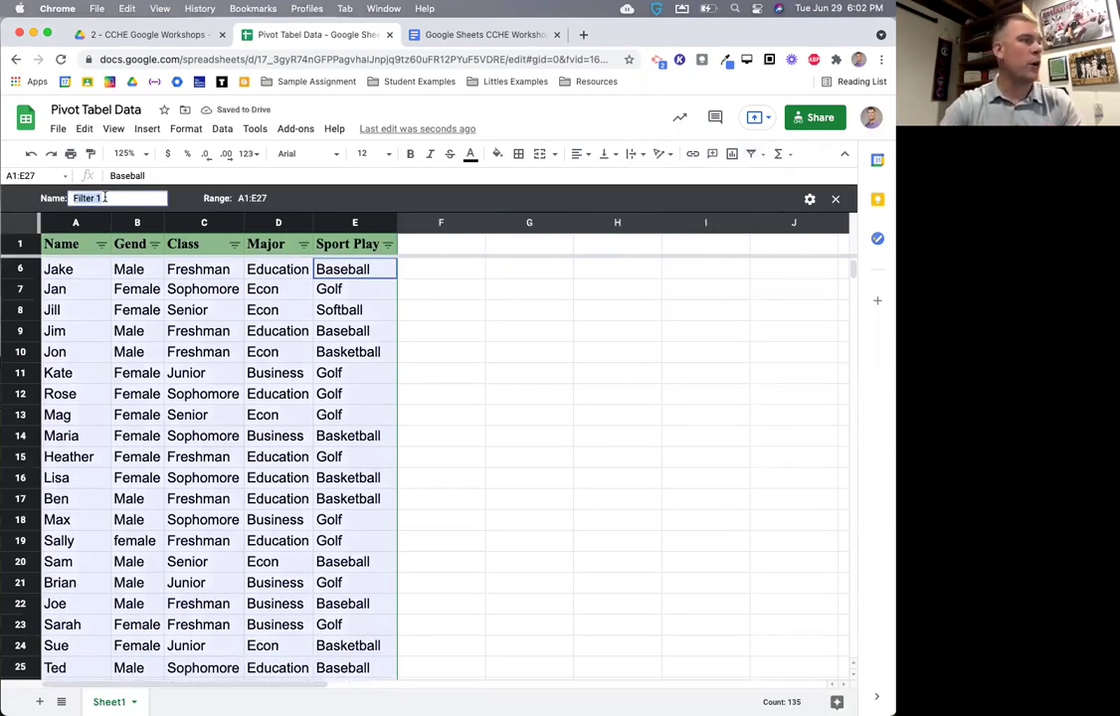
type("Fre")
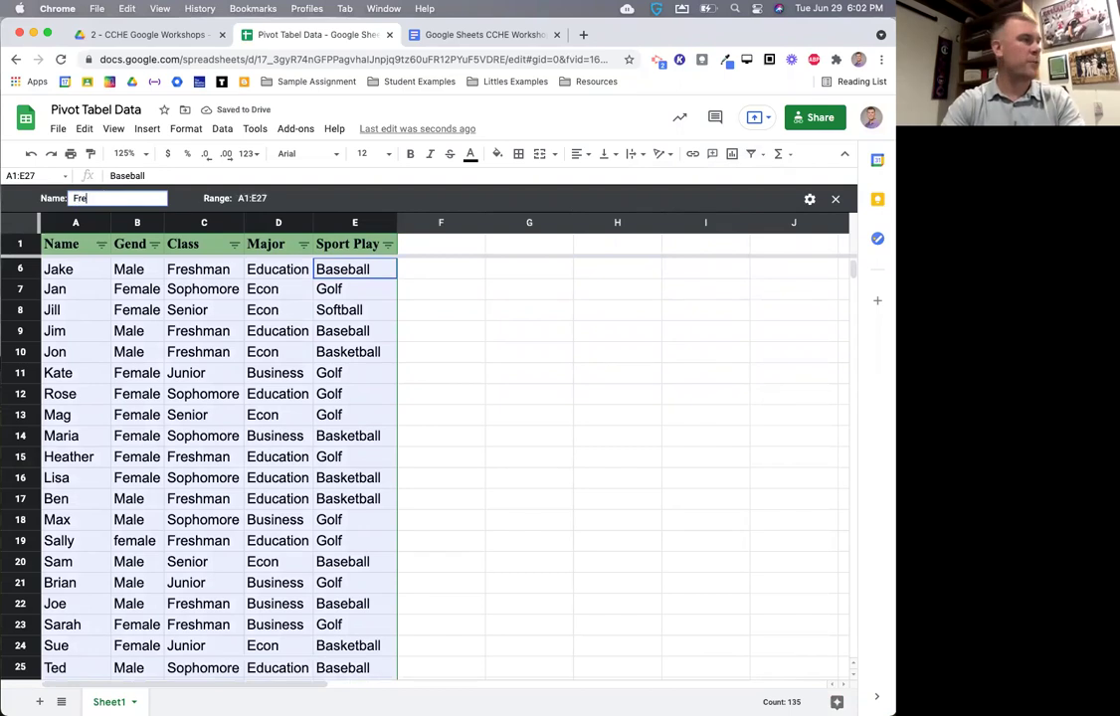
type("shman")
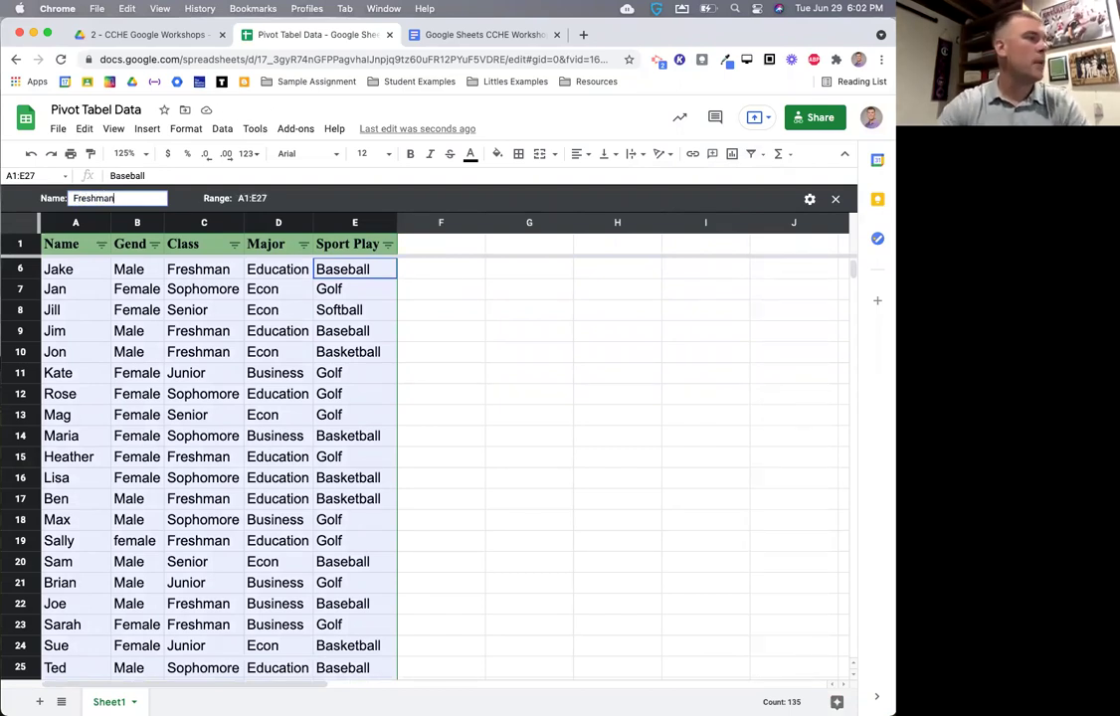
left_click(233, 244)
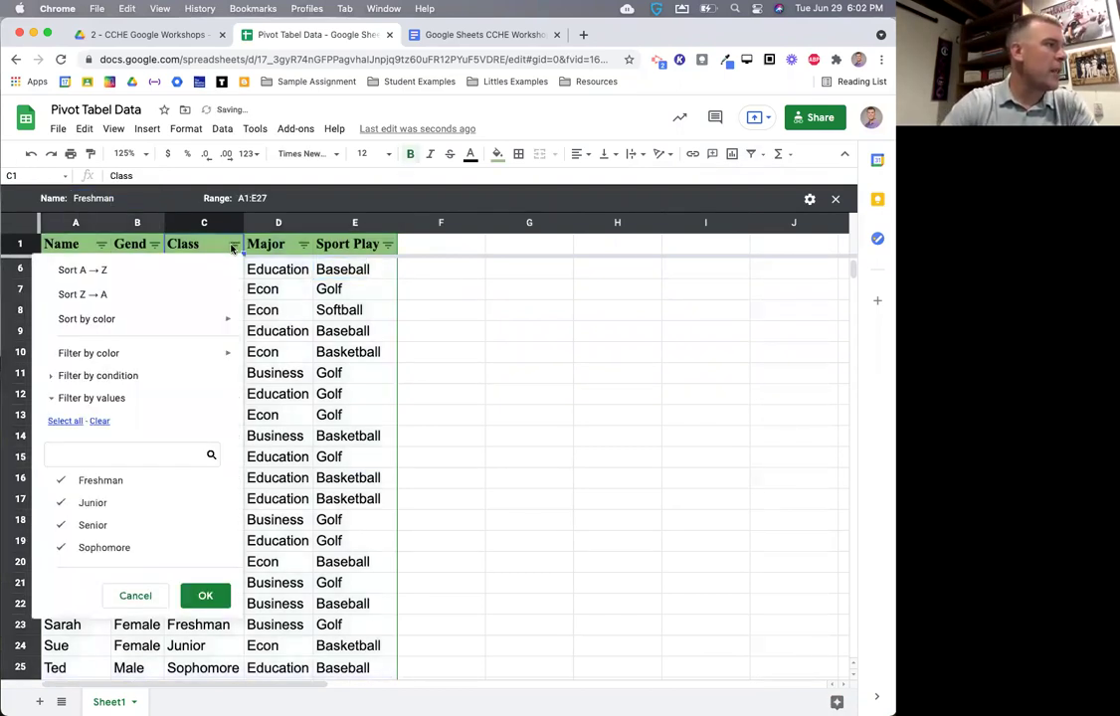
left_click(99, 421)
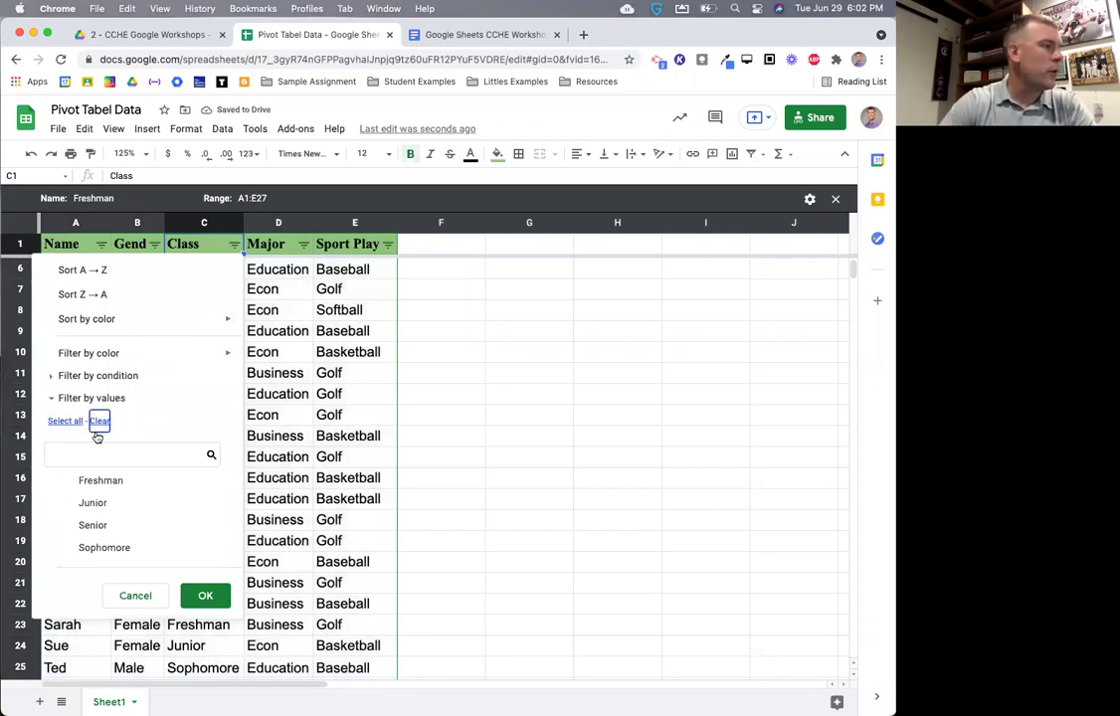
left_click(106, 481)
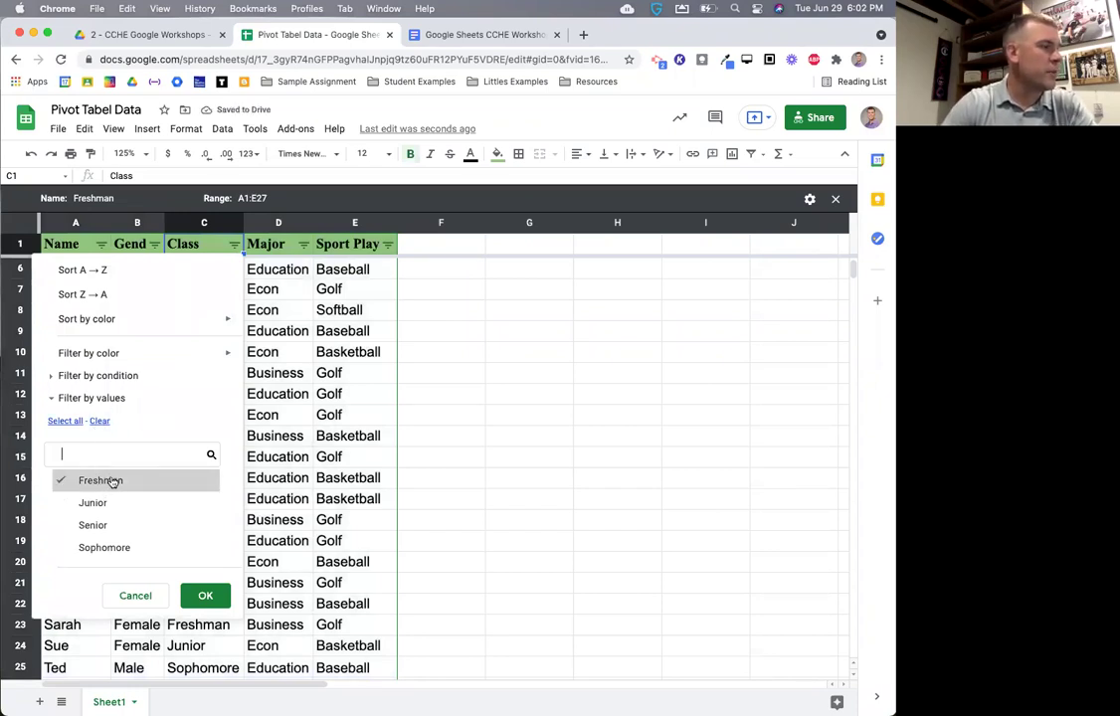
left_click(205, 596)
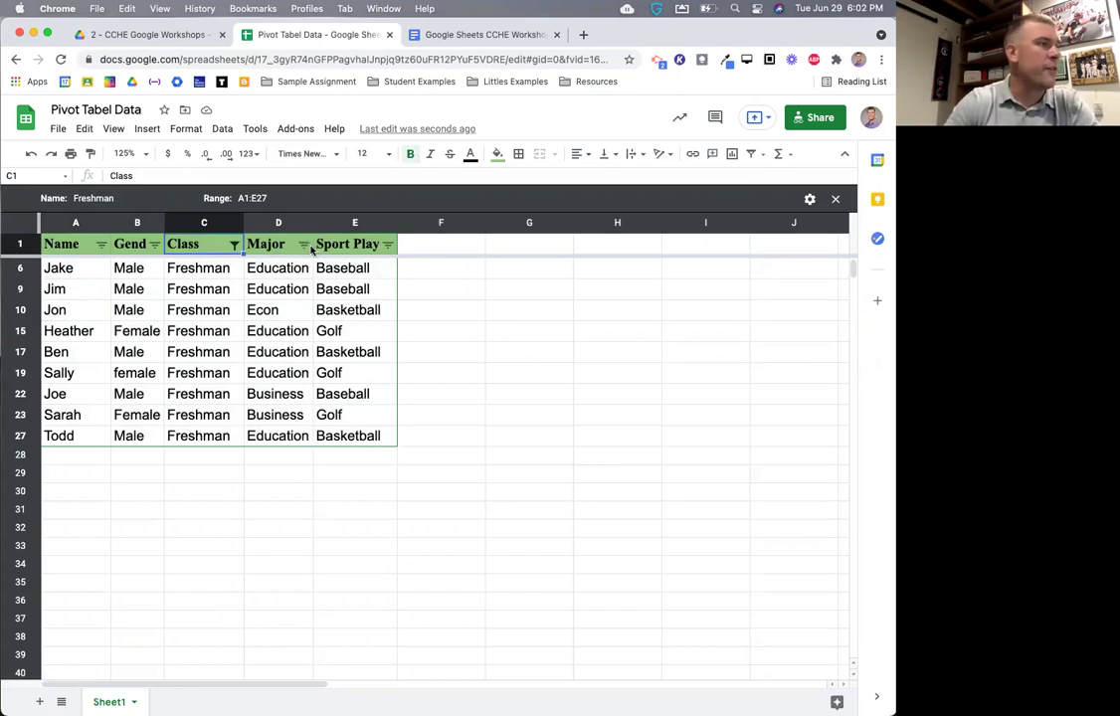
Step: Filter Sport Played to Golf only, then close the view to show all rows
left_click(387, 245)
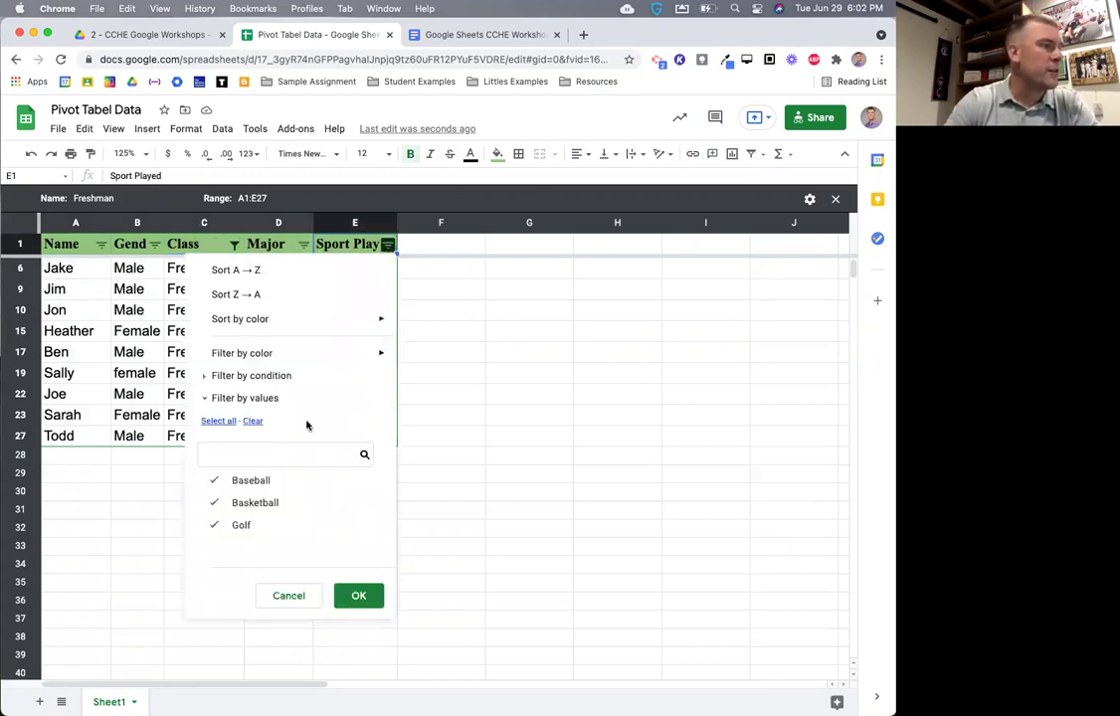
left_click(254, 502)
left_click(250, 481)
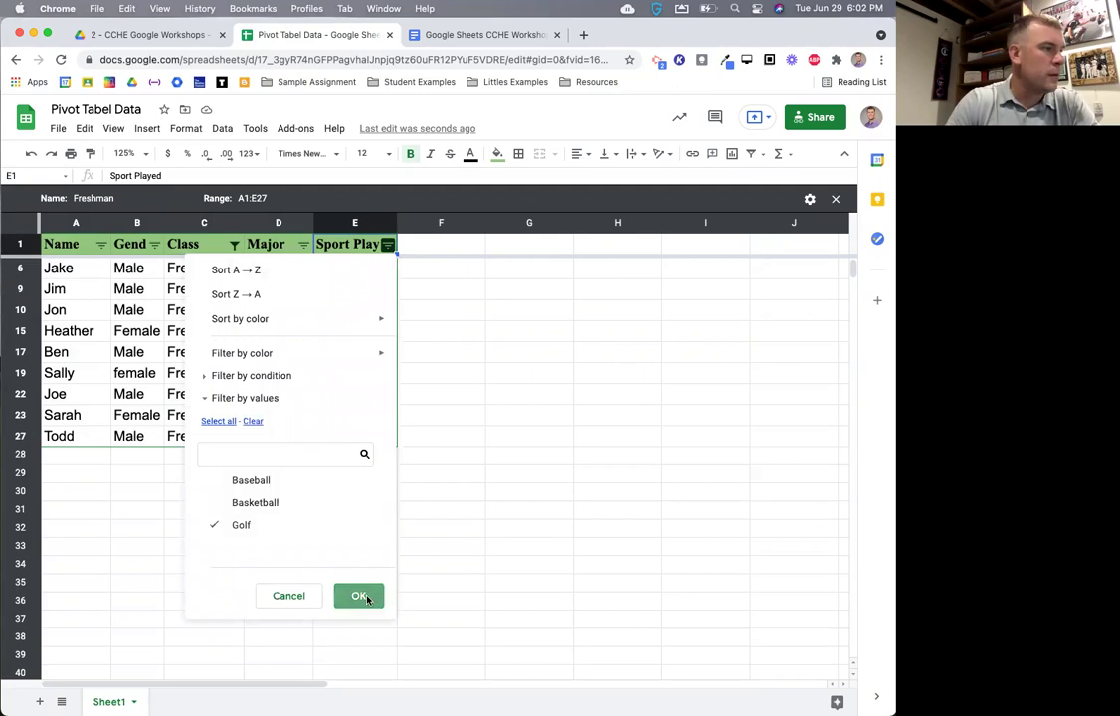
left_click(360, 595)
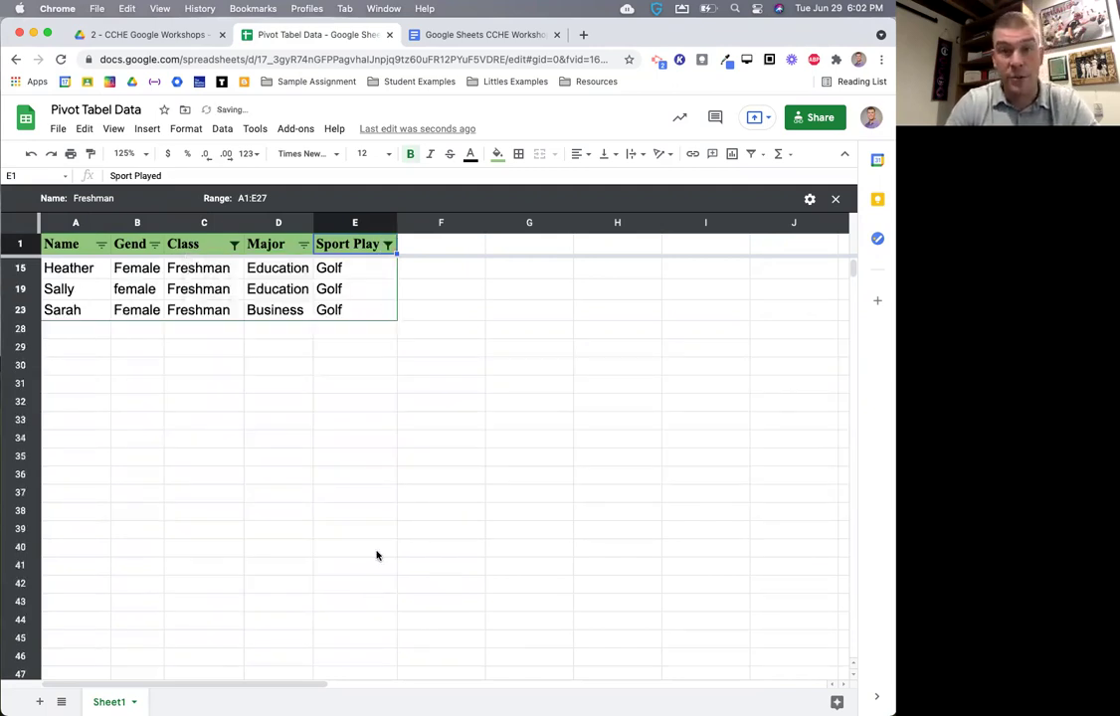
left_click(835, 198)
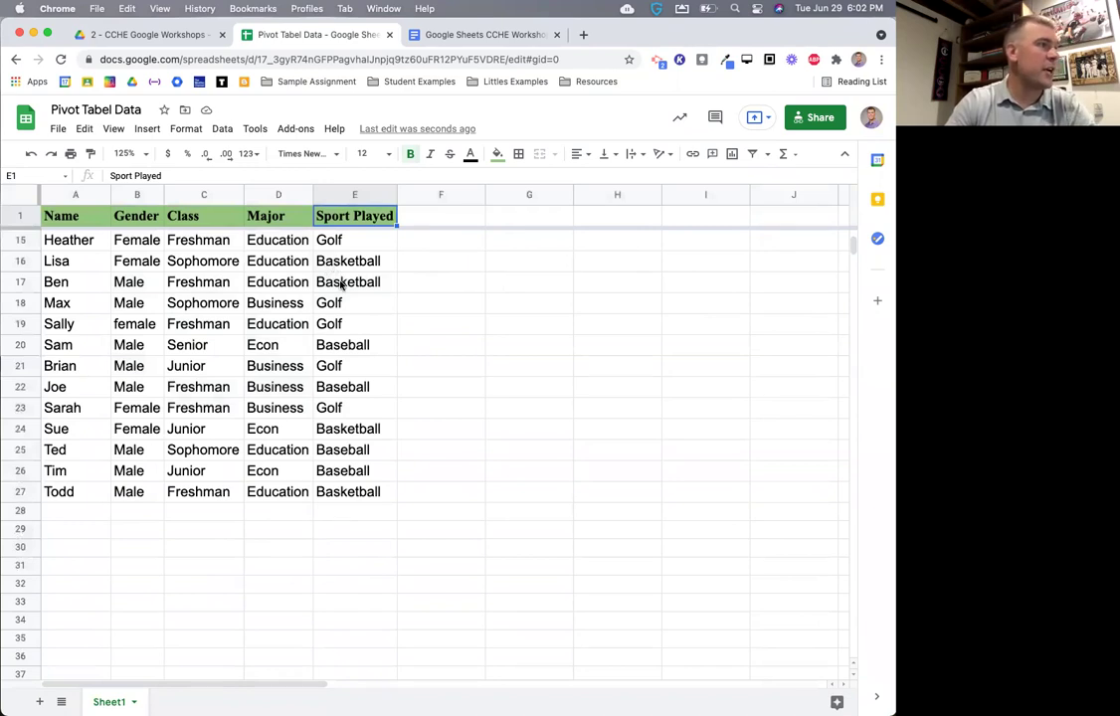
scroll(341, 285, "up", 1)
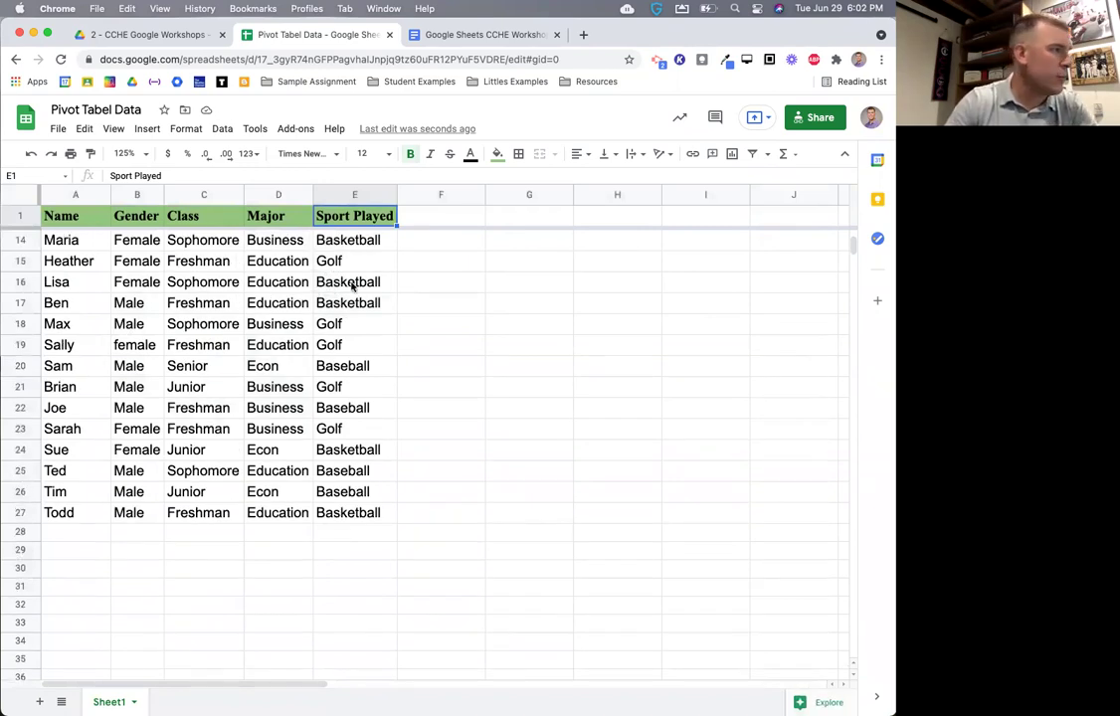
scroll(352, 287, "up", 5)
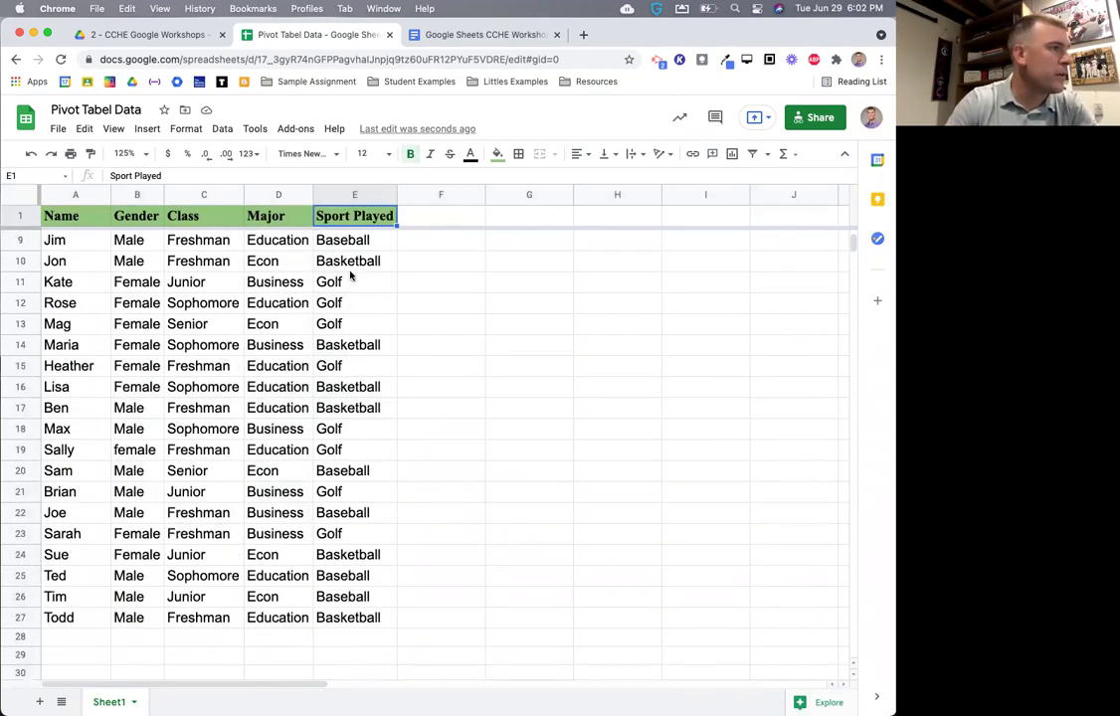
Step: Change E10 to Golf, then apply and close the Freshman view showing four golfers
left_click(349, 264)
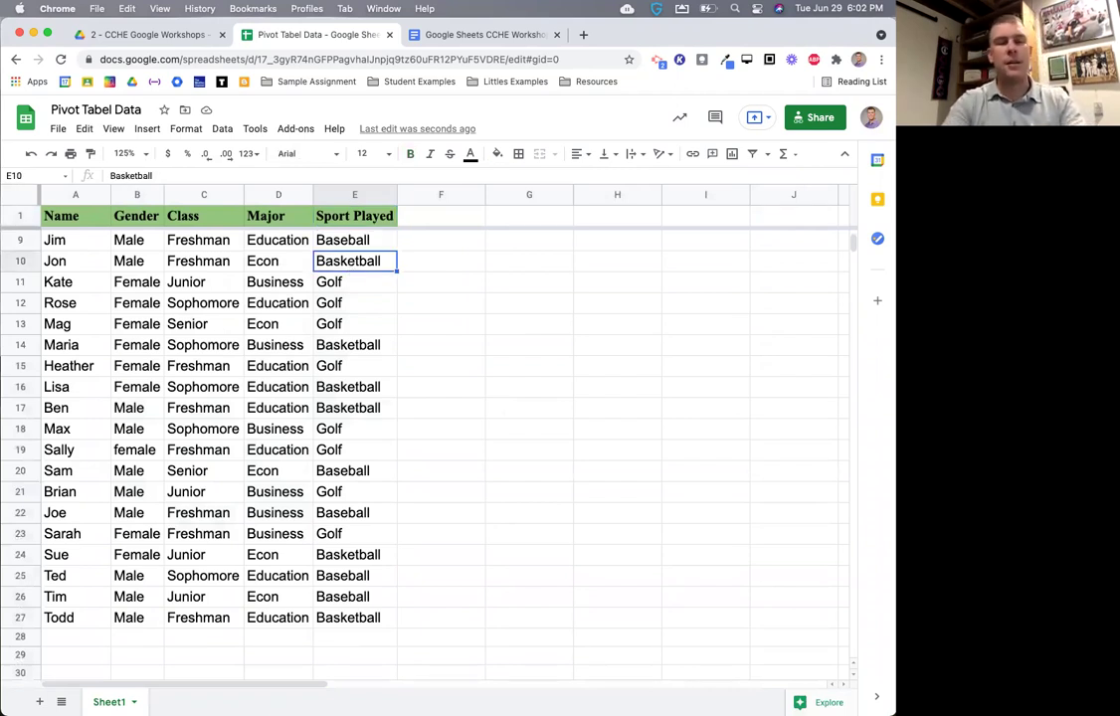
type("Golf")
left_click(459, 270)
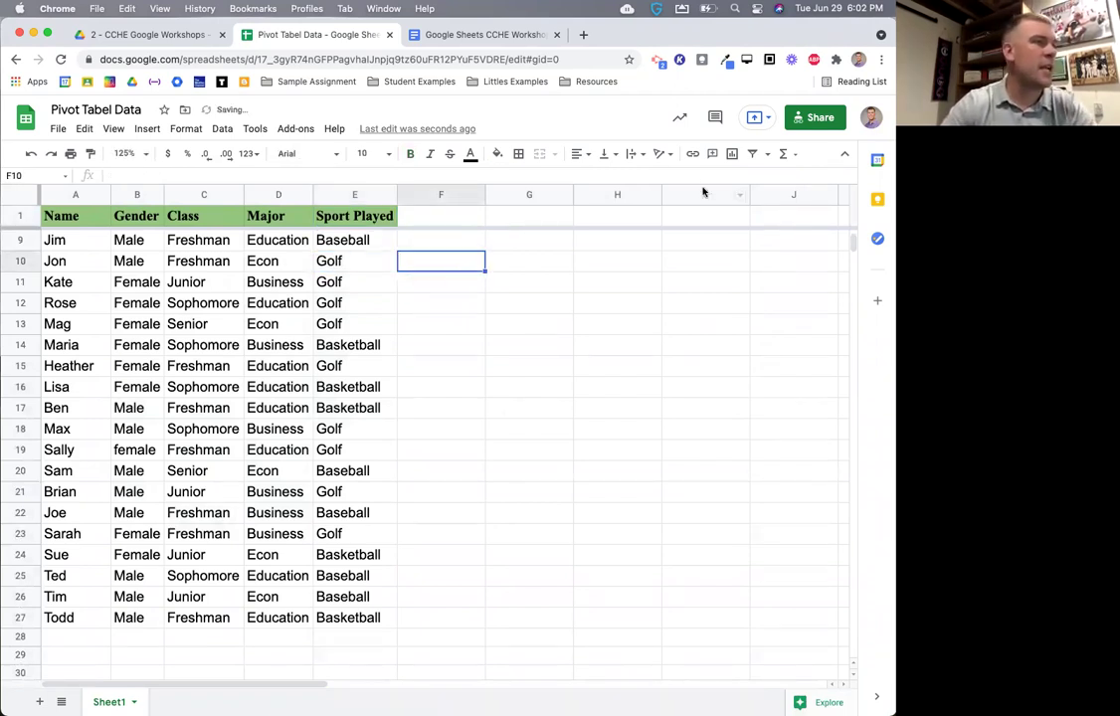
left_click(766, 154)
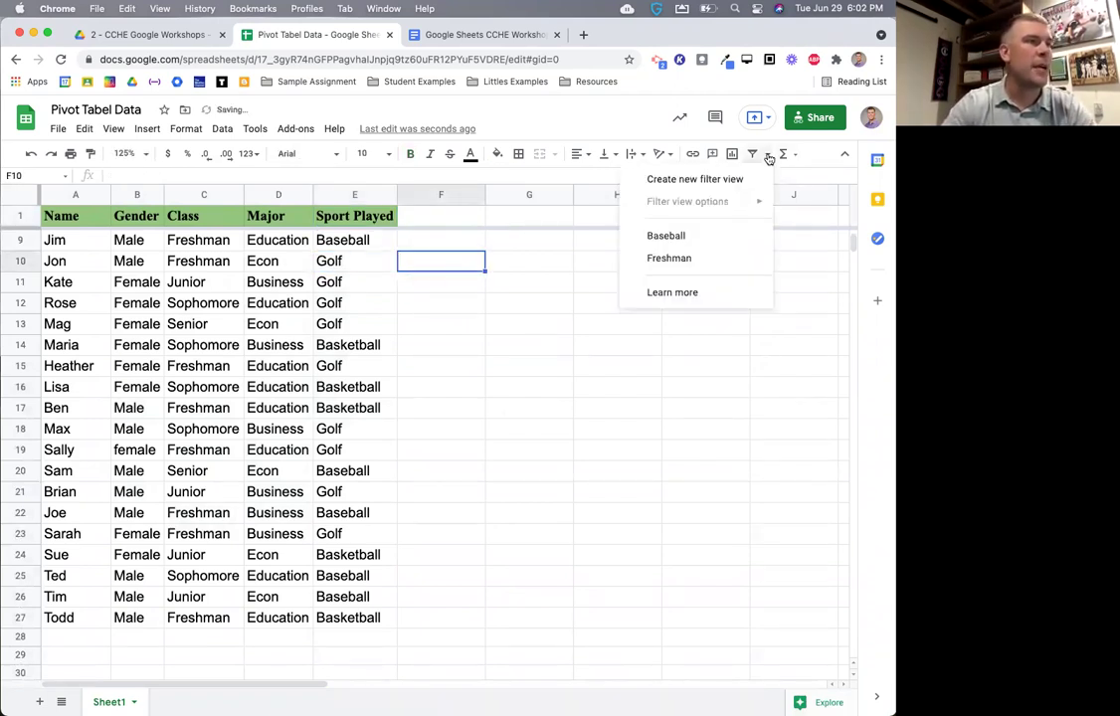
left_click(679, 256)
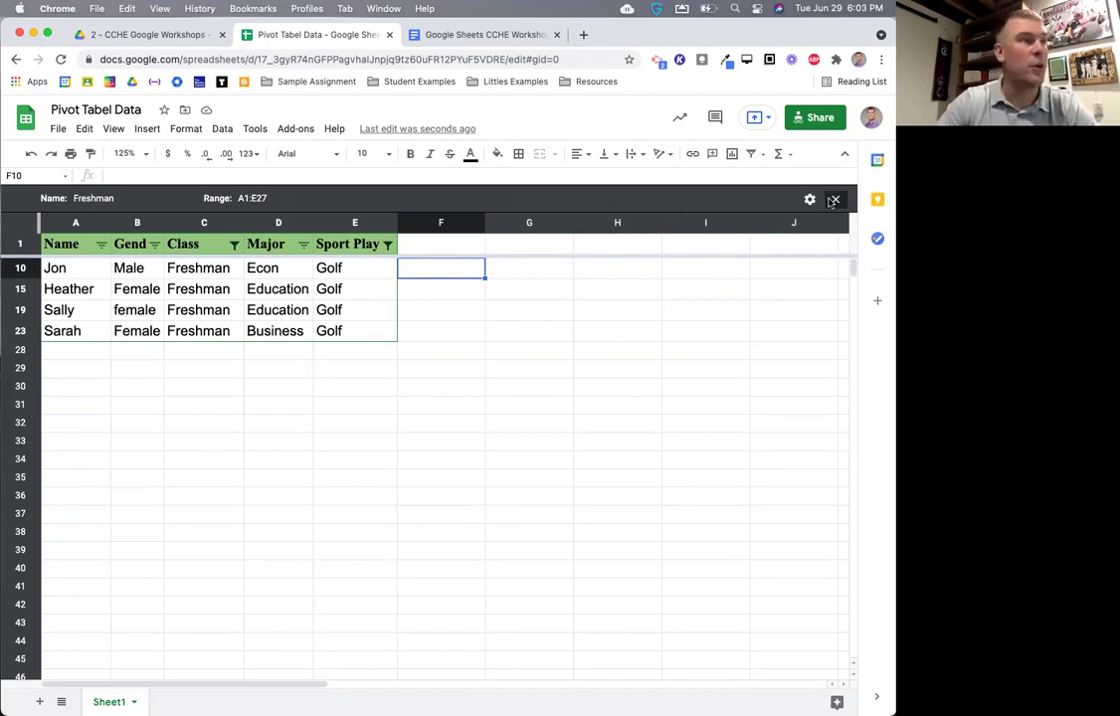
left_click(837, 200)
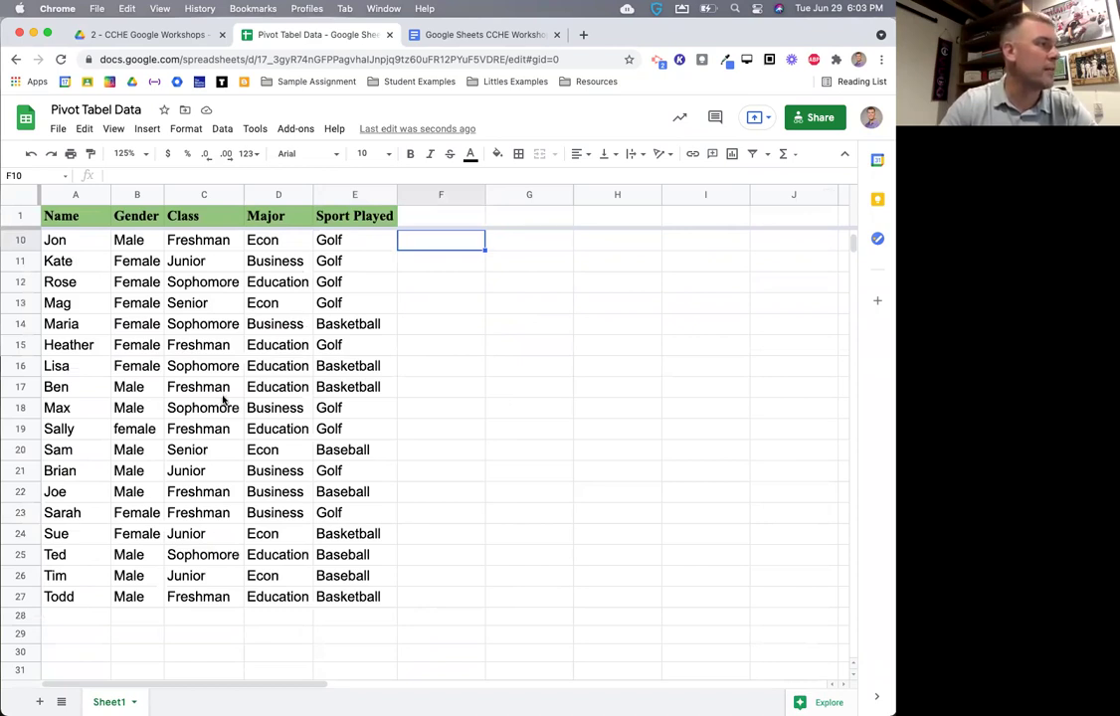
scroll(223, 399, "up", 3)
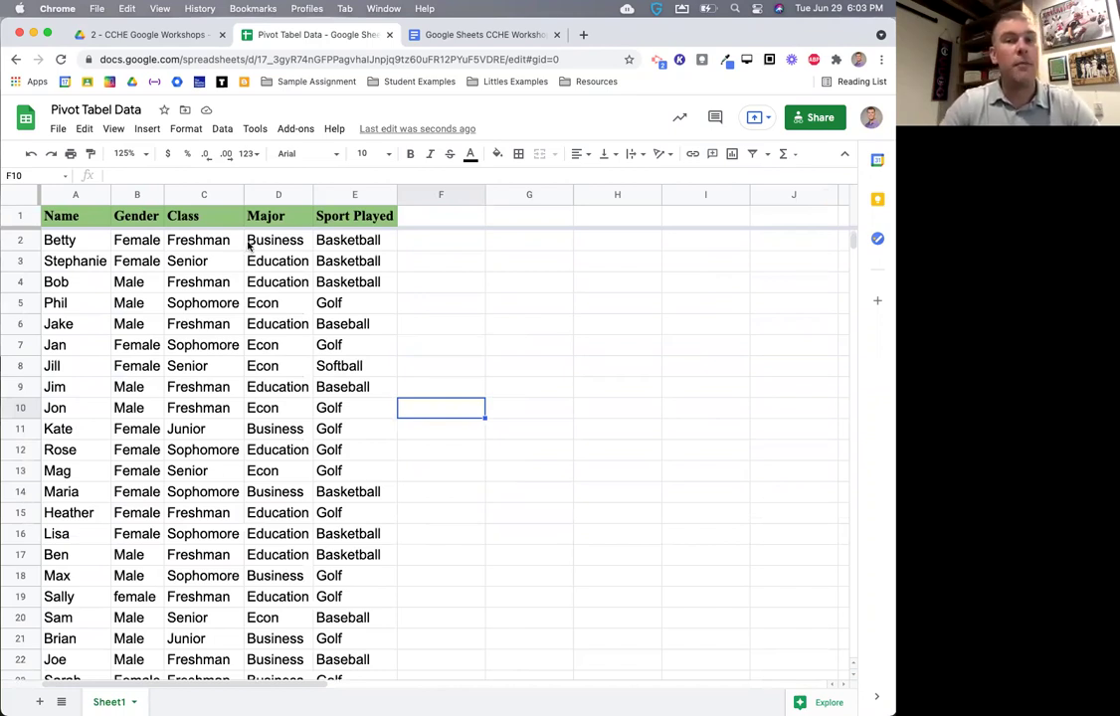
Step: Open the Alternating colours panel, select the table A1:E27, and close the panel
left_click(189, 129)
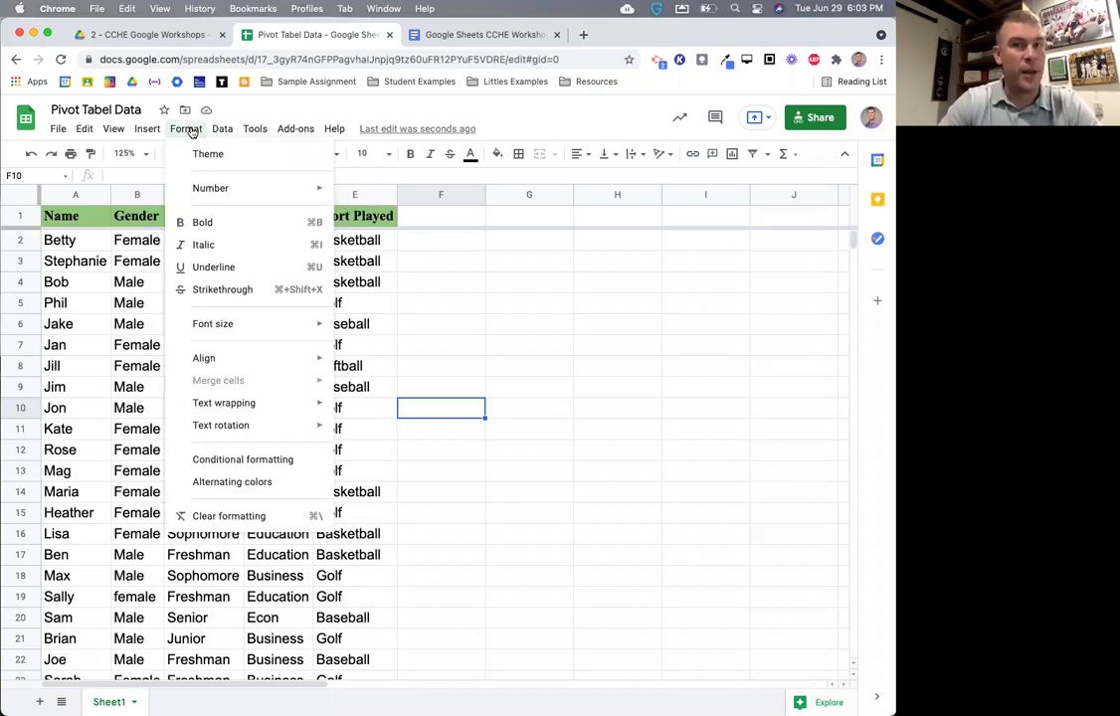
left_click(192, 132)
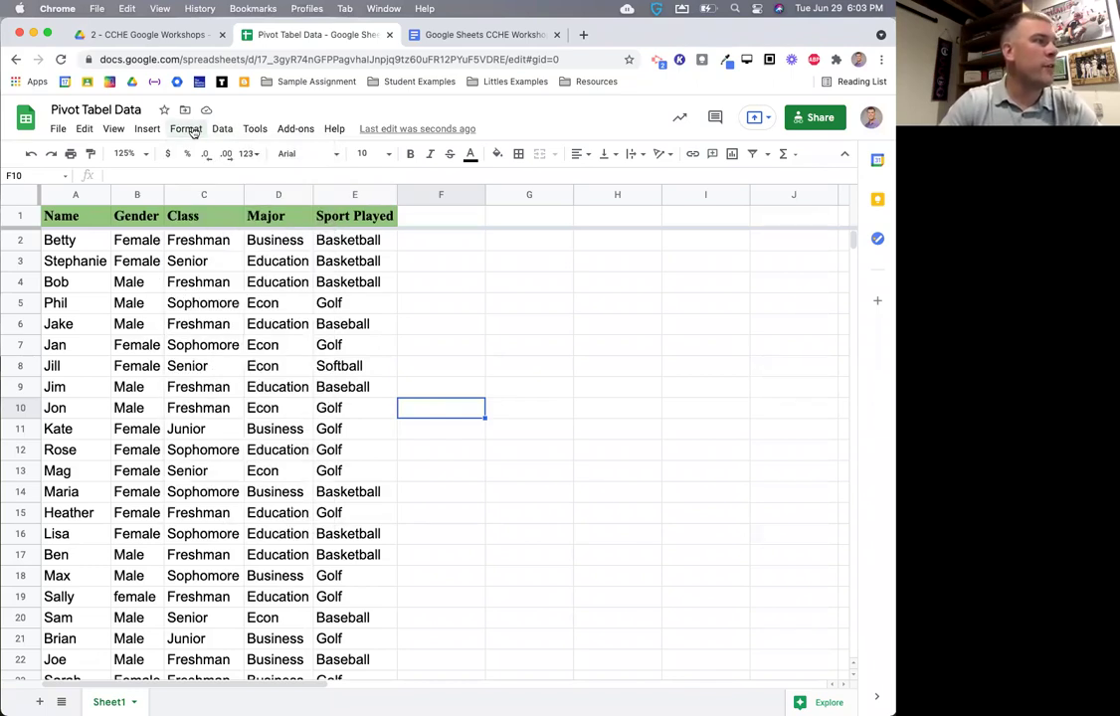
left_click(194, 133)
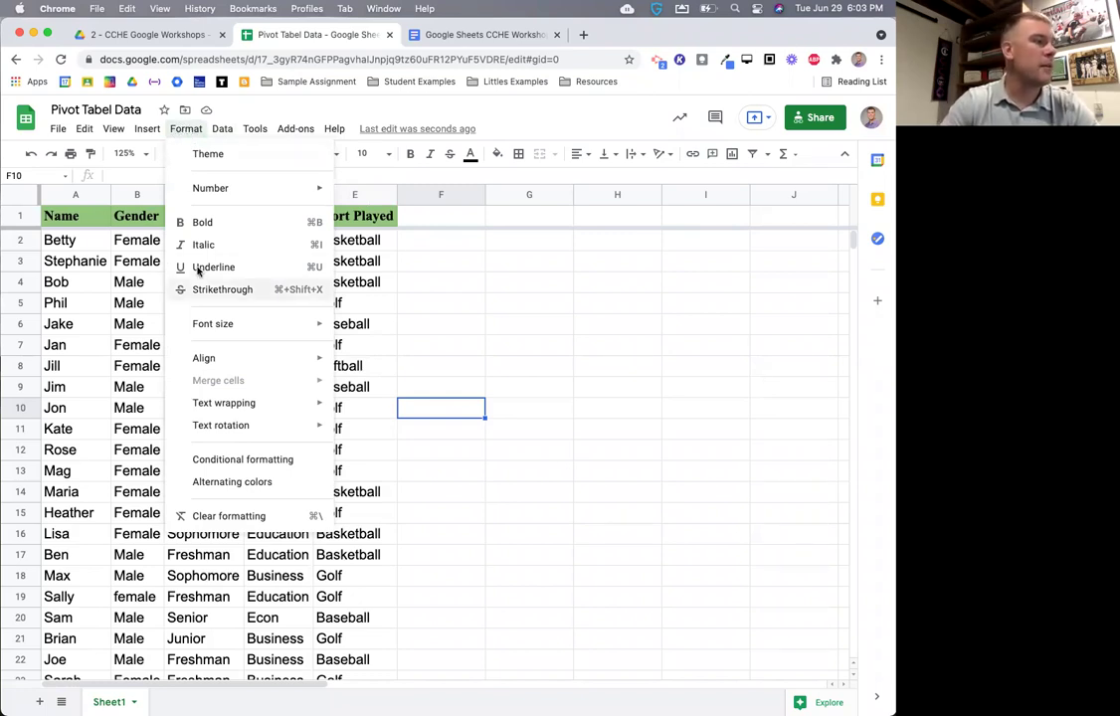
left_click(219, 484)
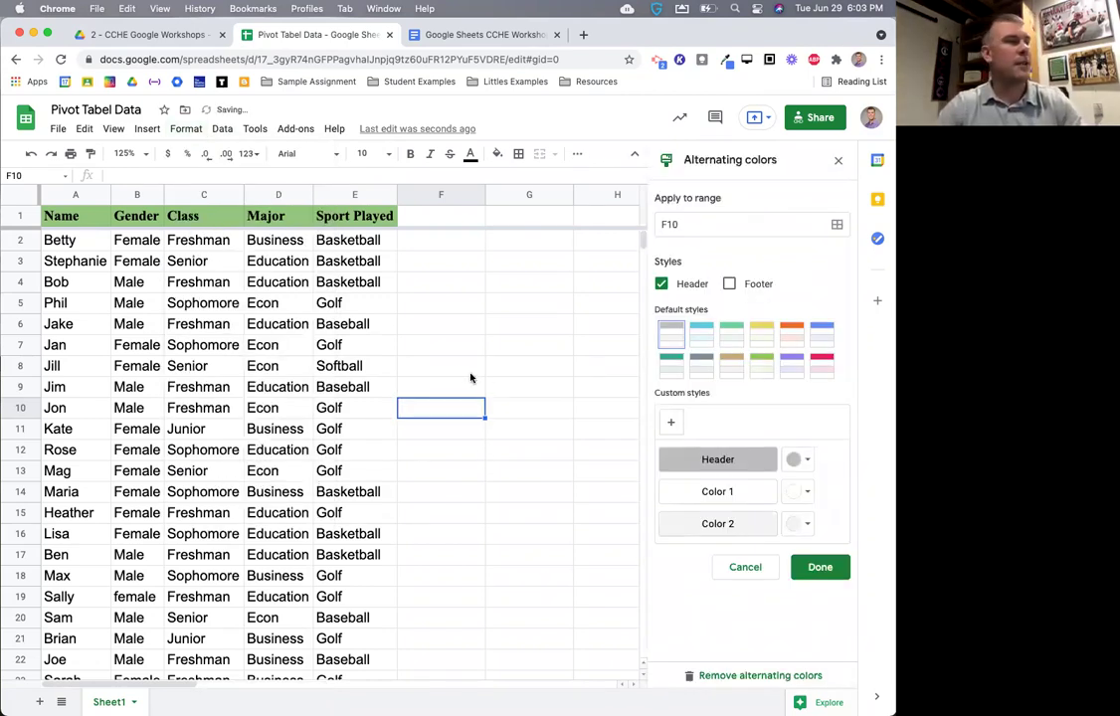
mouse_move(62, 217)
left_mouse_down()
mouse_move(268, 512)
mouse_move(353, 656)
mouse_move(352, 690)
mouse_move(347, 601)
mouse_move(387, 595)
left_mouse_up()
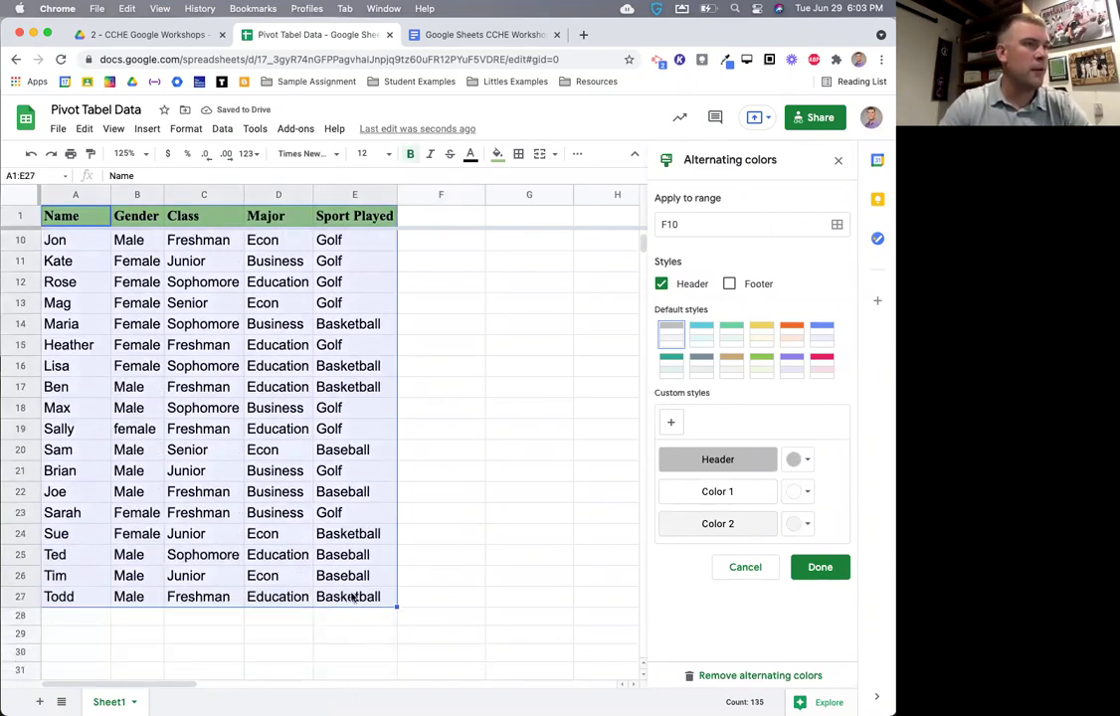
left_click(837, 161)
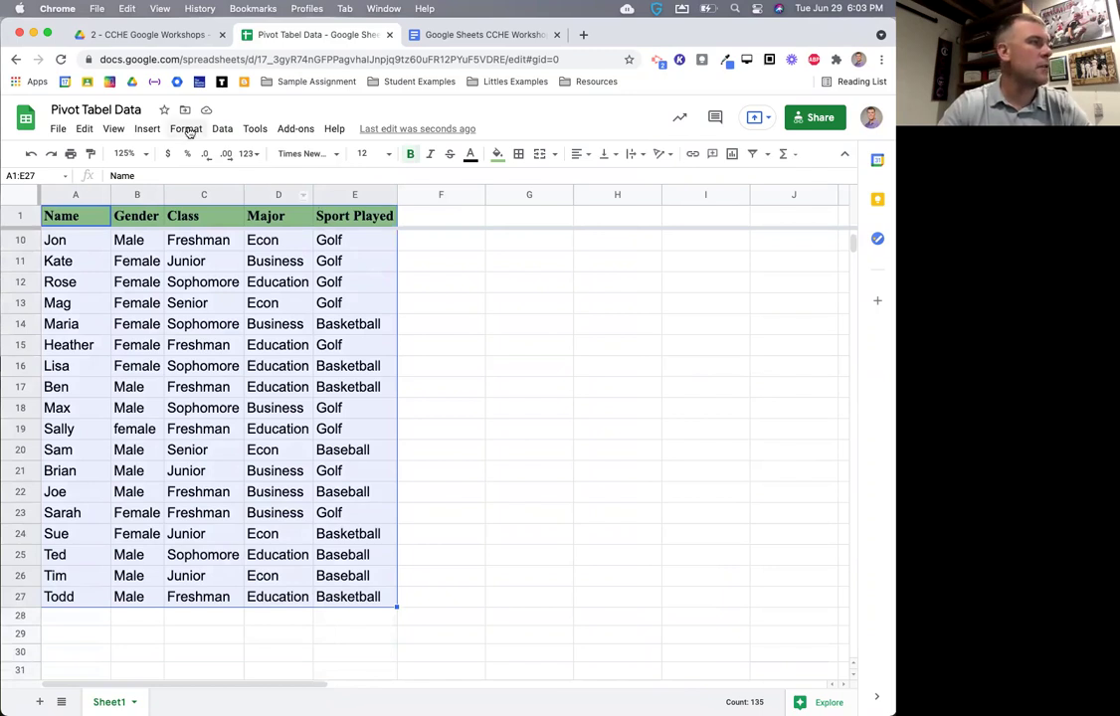
Step: Apply the dark grey banded colour style to A1:E27 and deselect the table
left_click(186, 129)
left_click(219, 479)
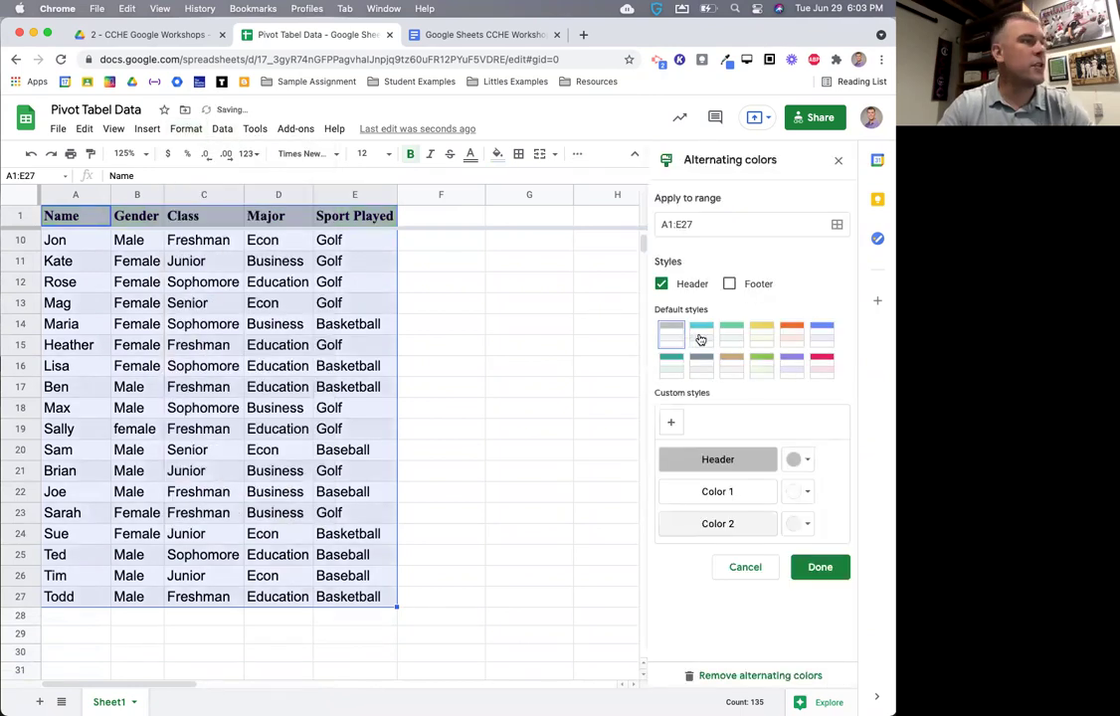
left_click(773, 340)
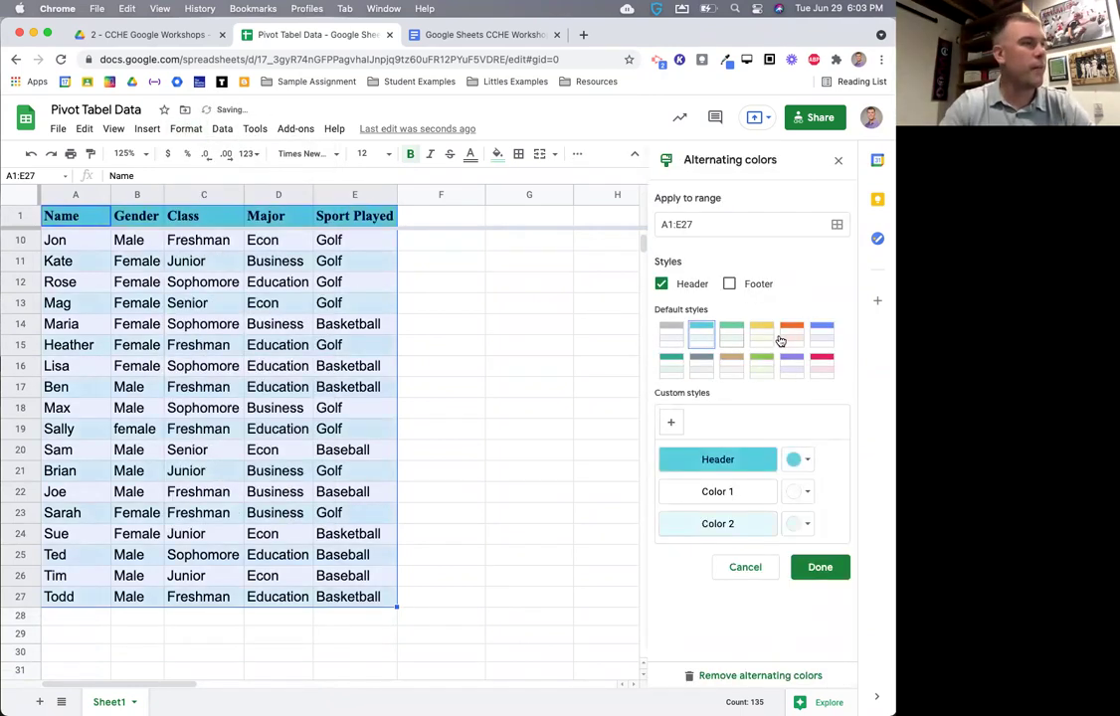
left_click(791, 334)
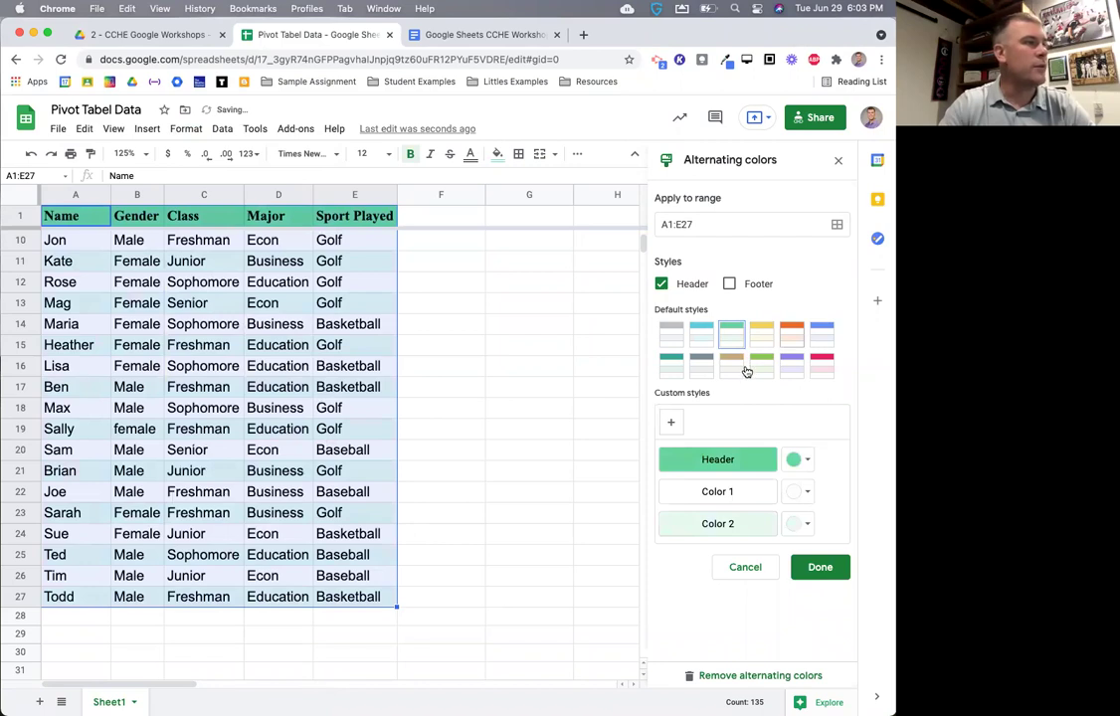
left_click(699, 366)
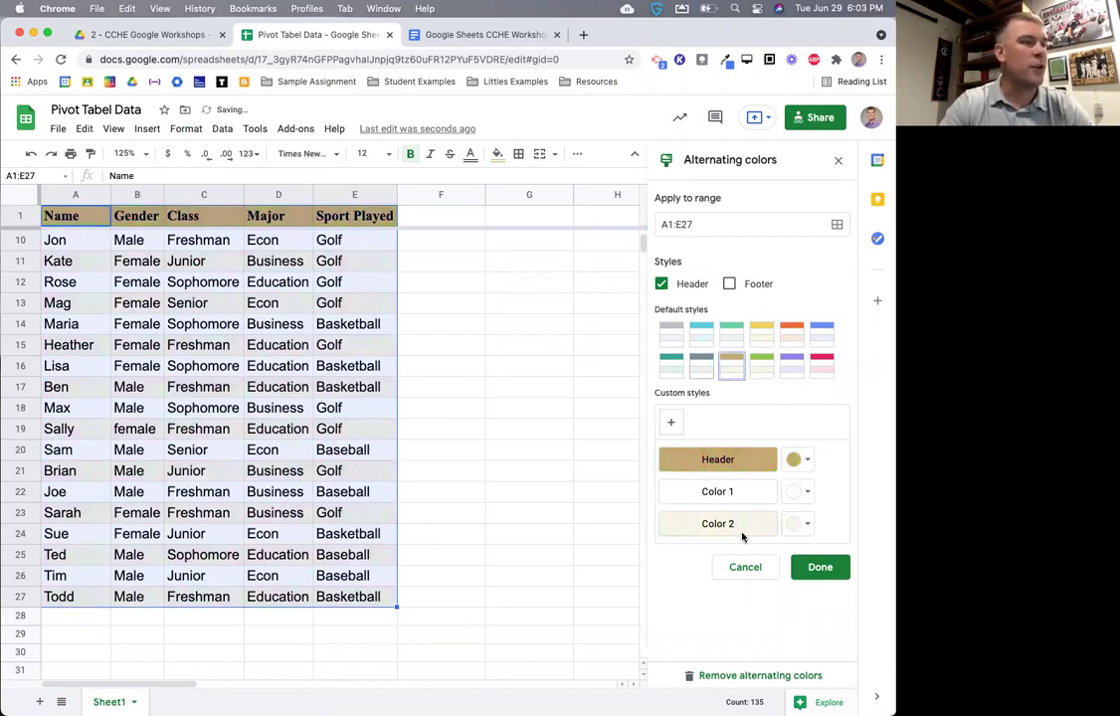
left_click(817, 565)
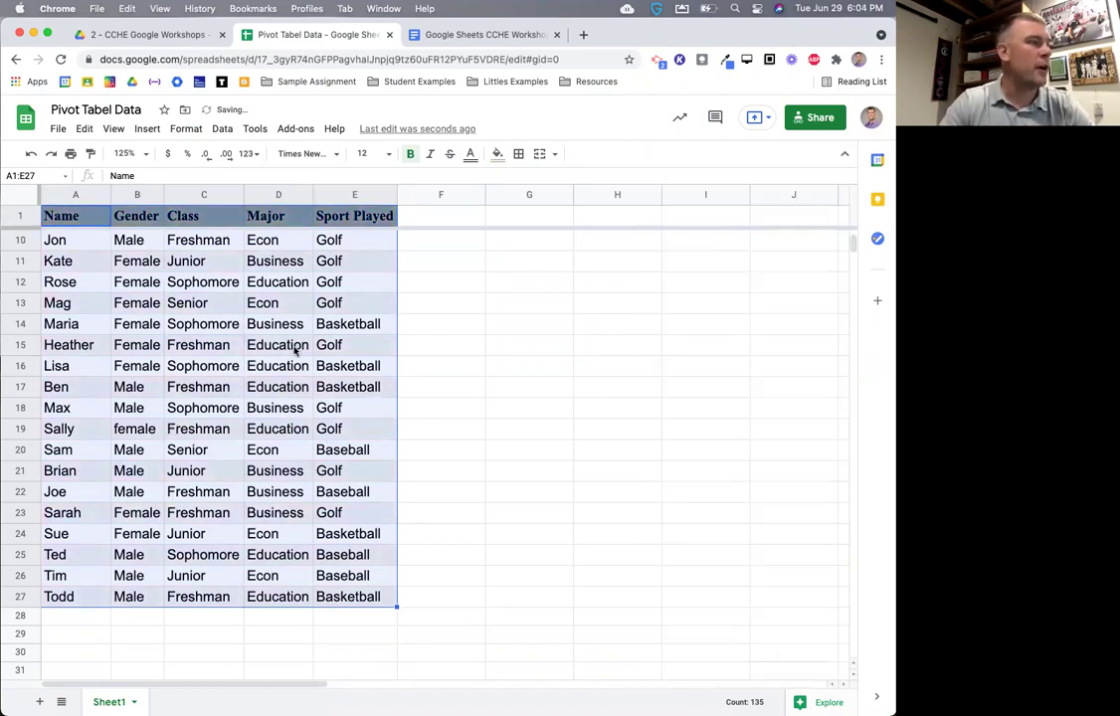
left_click(422, 304)
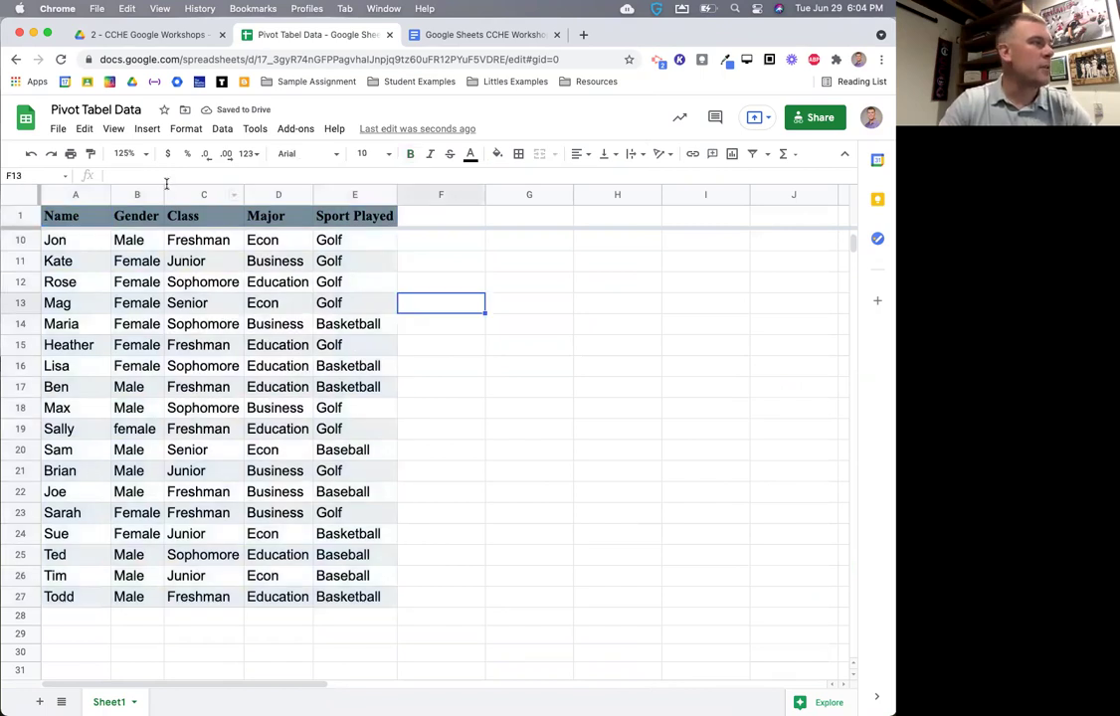
Step: Open and cancel the print settings, then undo the last two formatting changes with Cmd+Z
left_click(68, 153)
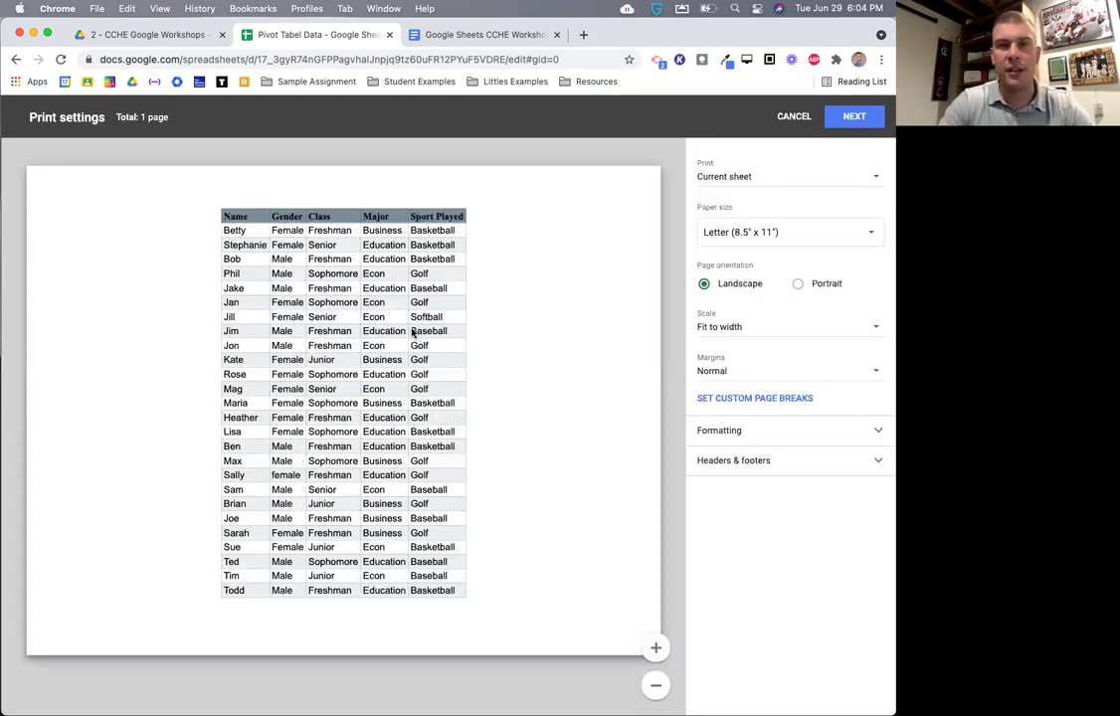
left_click(794, 116)
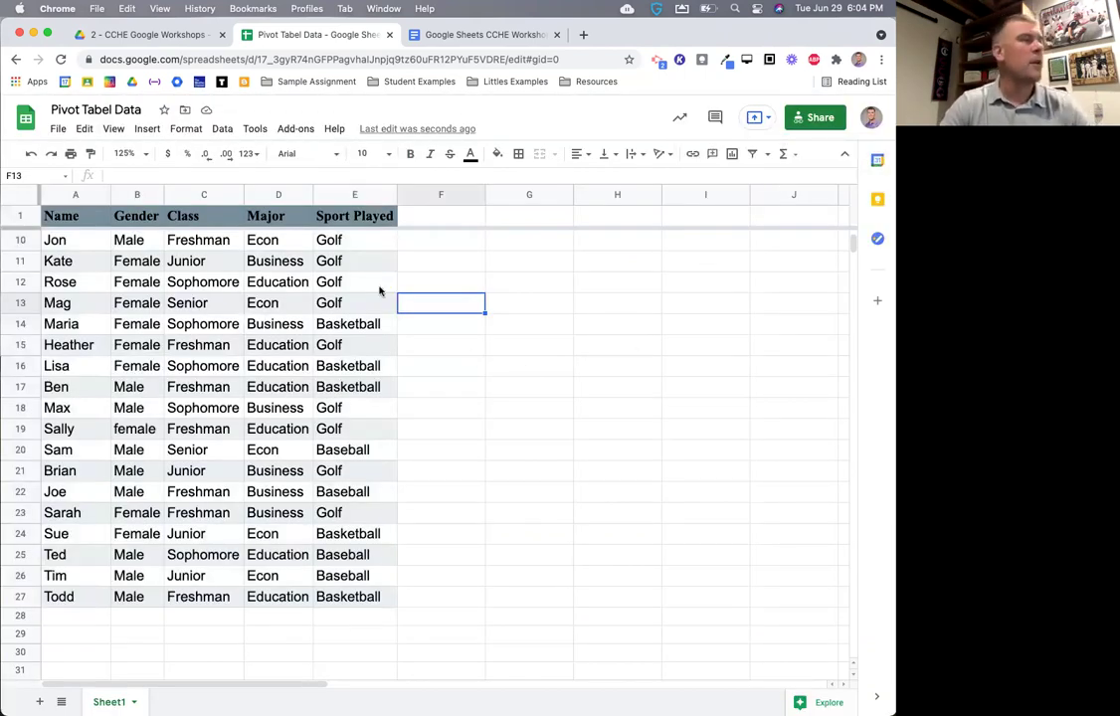
key("super+z")
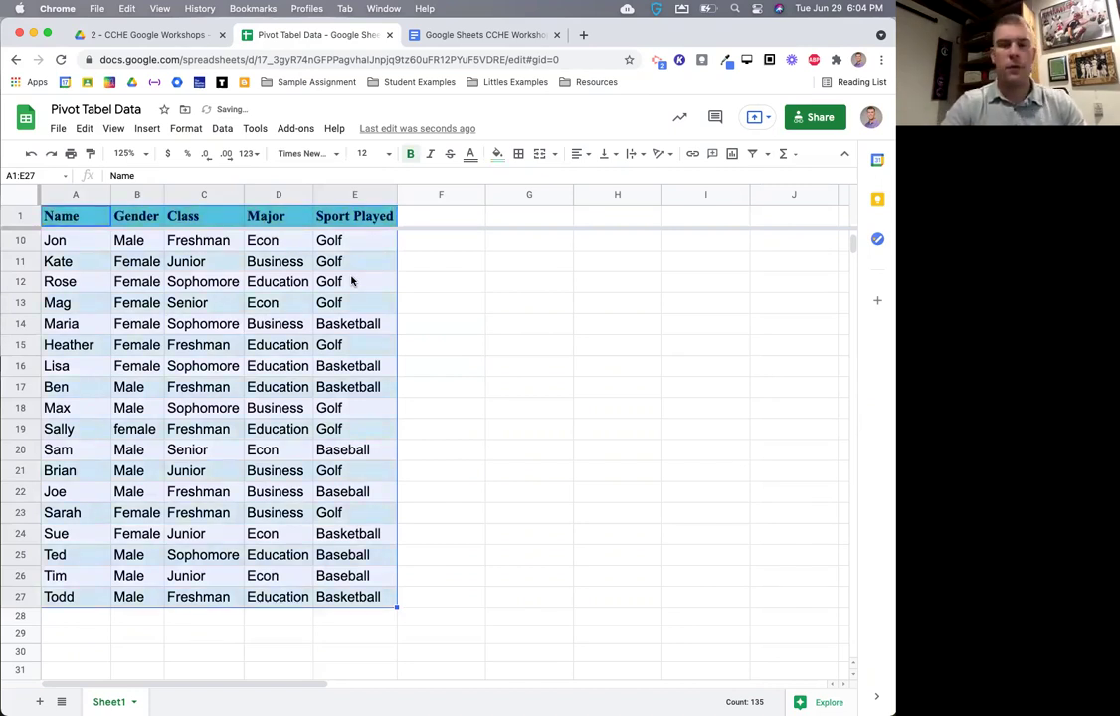
key("super+z")
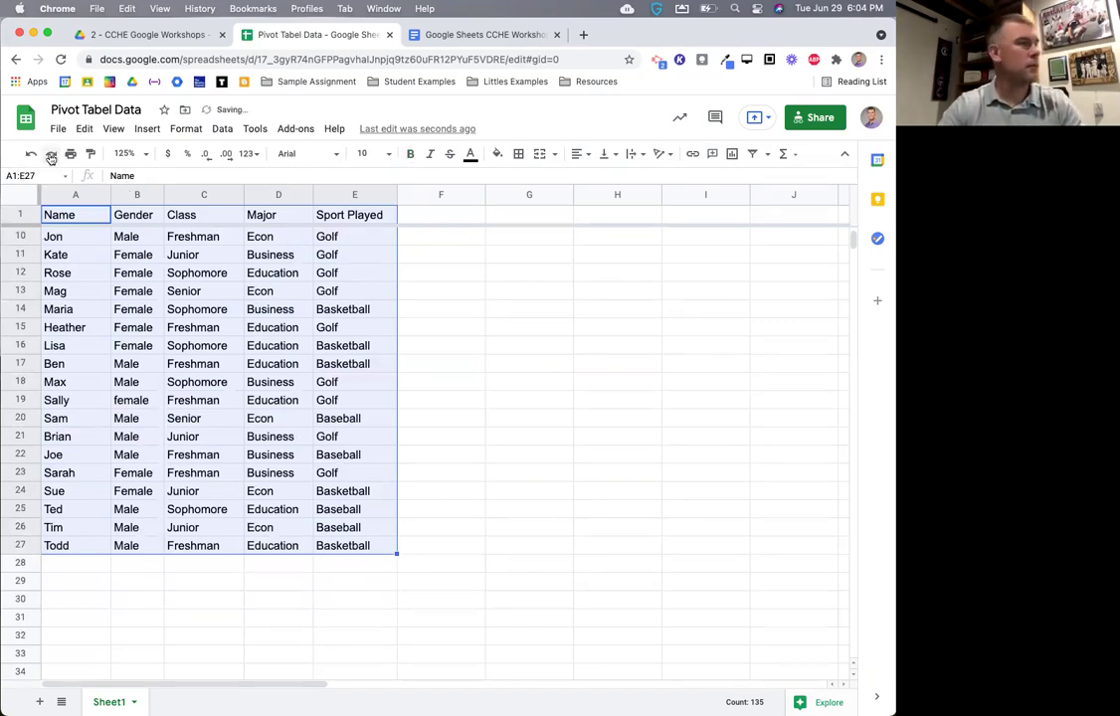
Step: Fill the header row cells from Name through Sport Played light green
left_click(115, 234)
left_click_drag(95, 215, 362, 216)
left_click(497, 153)
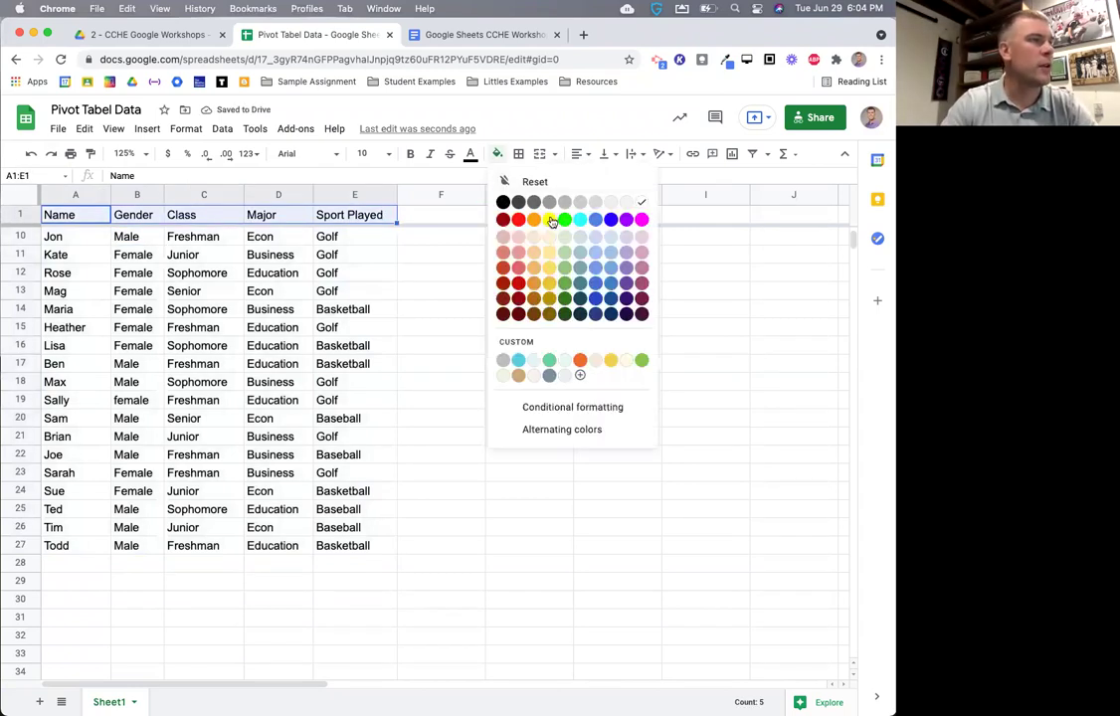
left_click(564, 252)
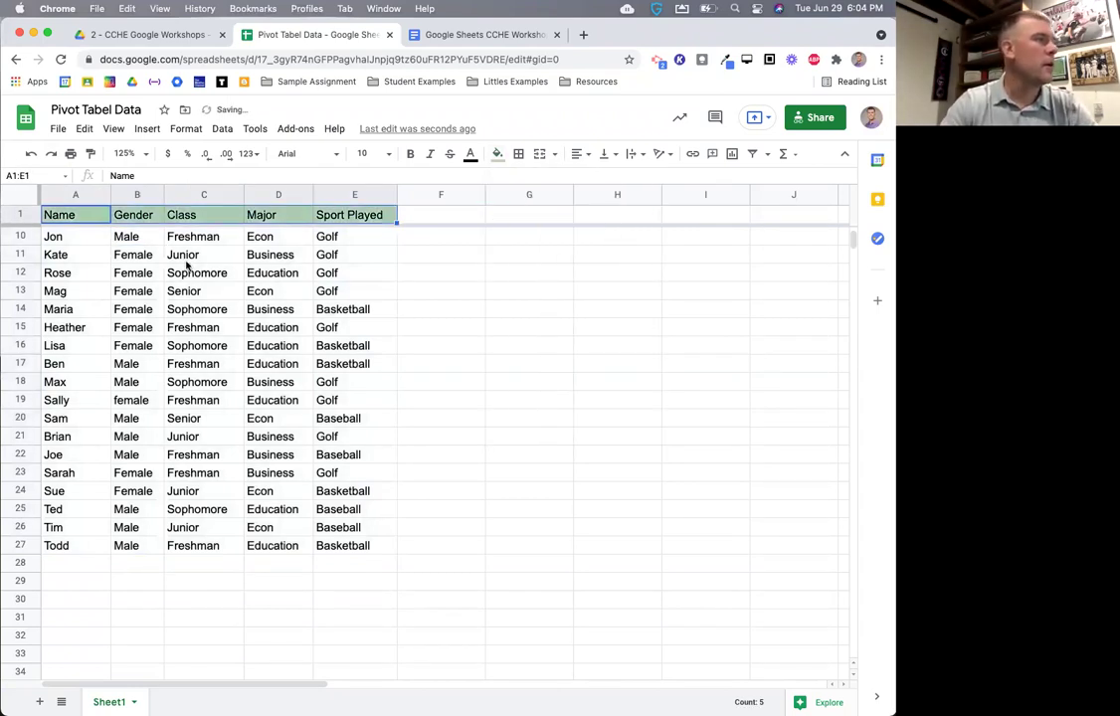
Step: Set the whole table A1:E27 to Times New Roman, size 12
left_click(360, 547, "shift")
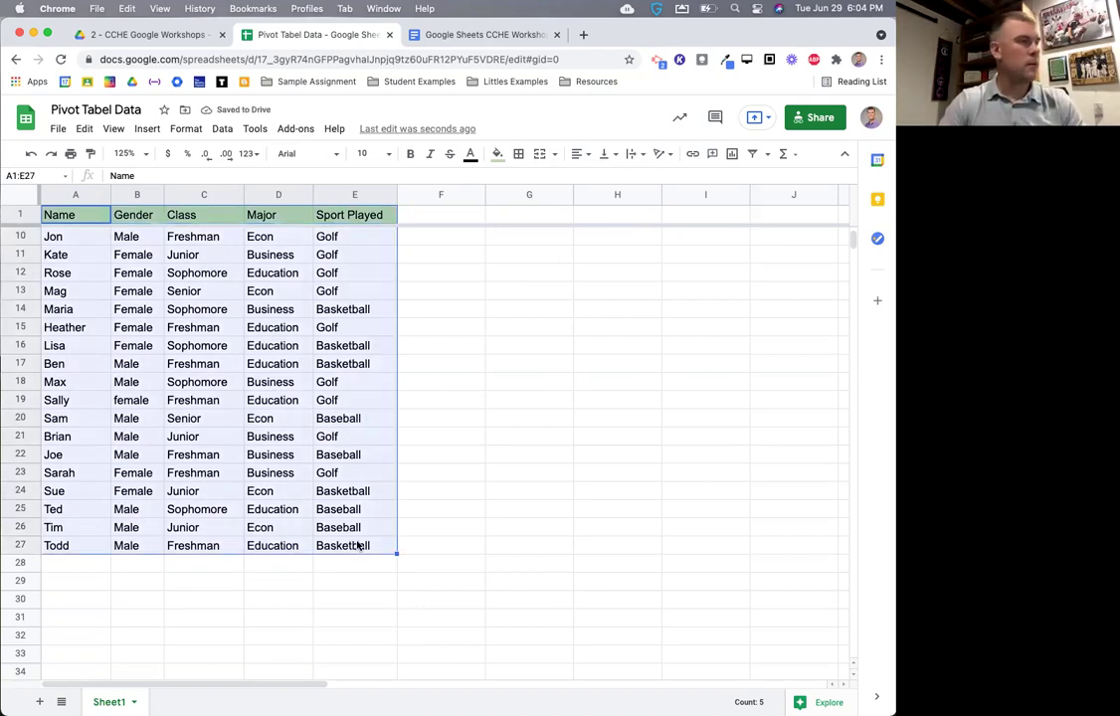
left_click(334, 155)
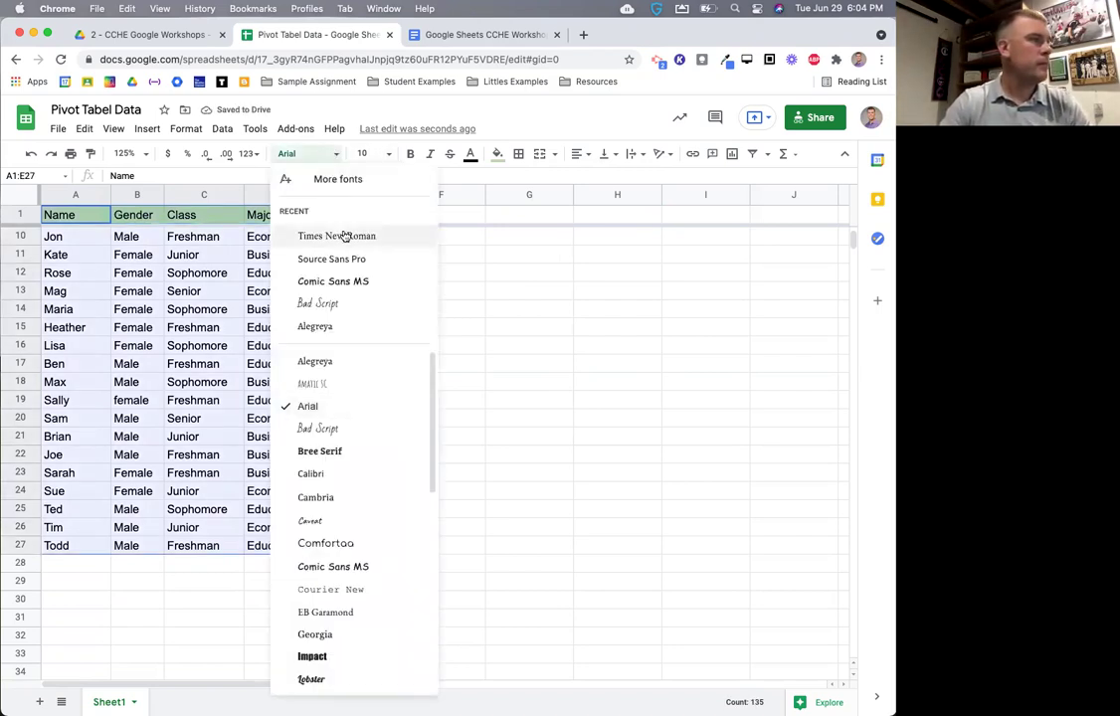
left_click(343, 235)
left_click(380, 154)
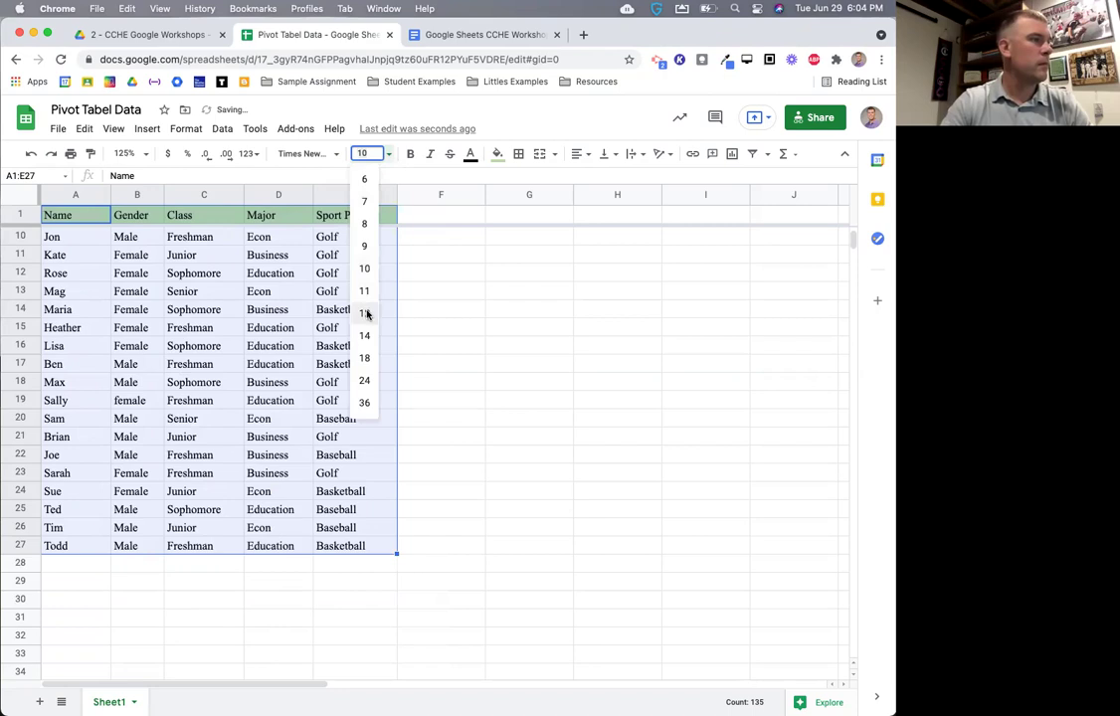
left_click(365, 314)
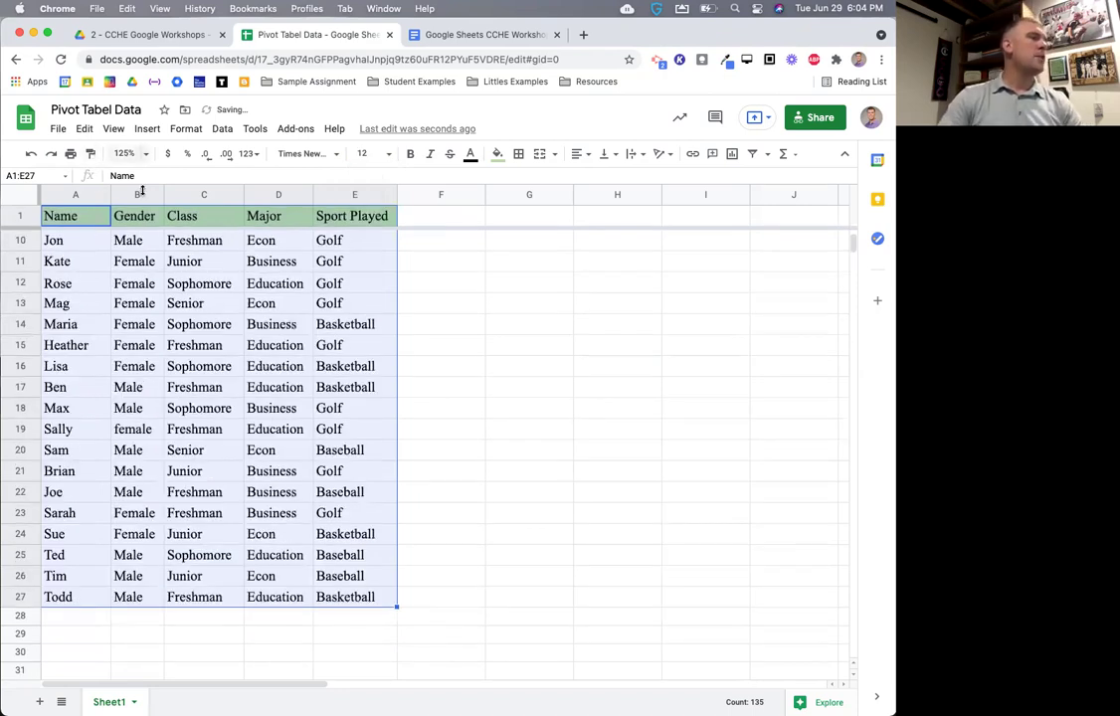
left_click(217, 285)
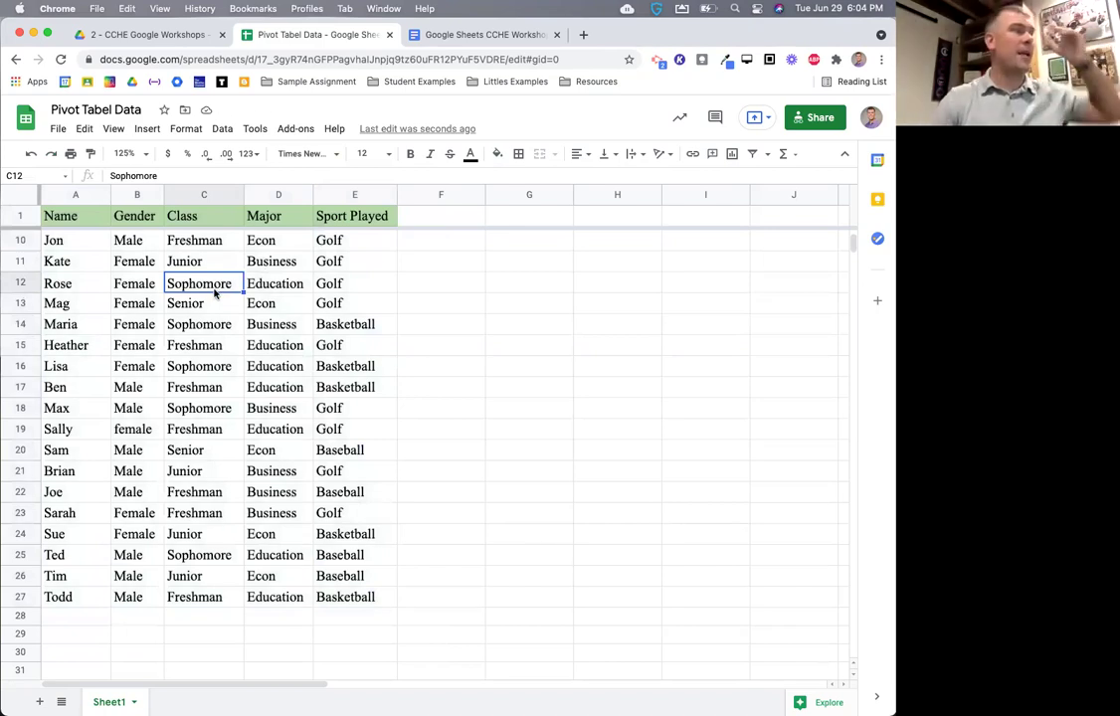
Step: Select the data rows A2:E27, from E27 up to A2, excluding the header
left_click(90, 243)
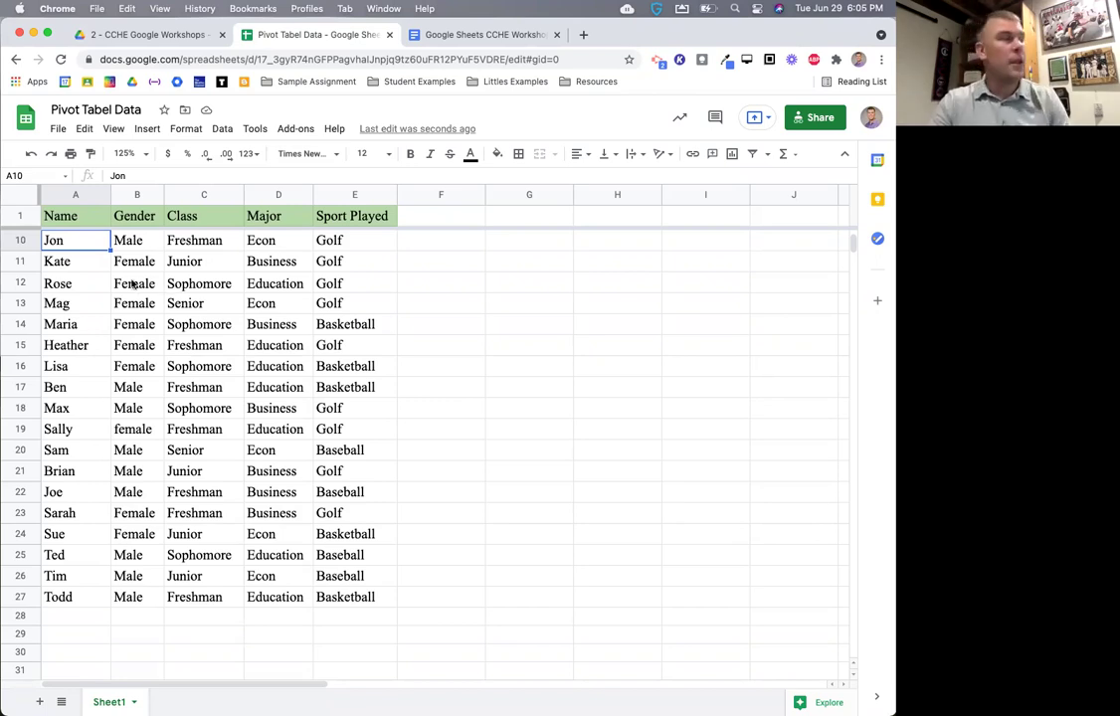
left_click_drag(91, 242, 335, 594)
left_click(338, 597)
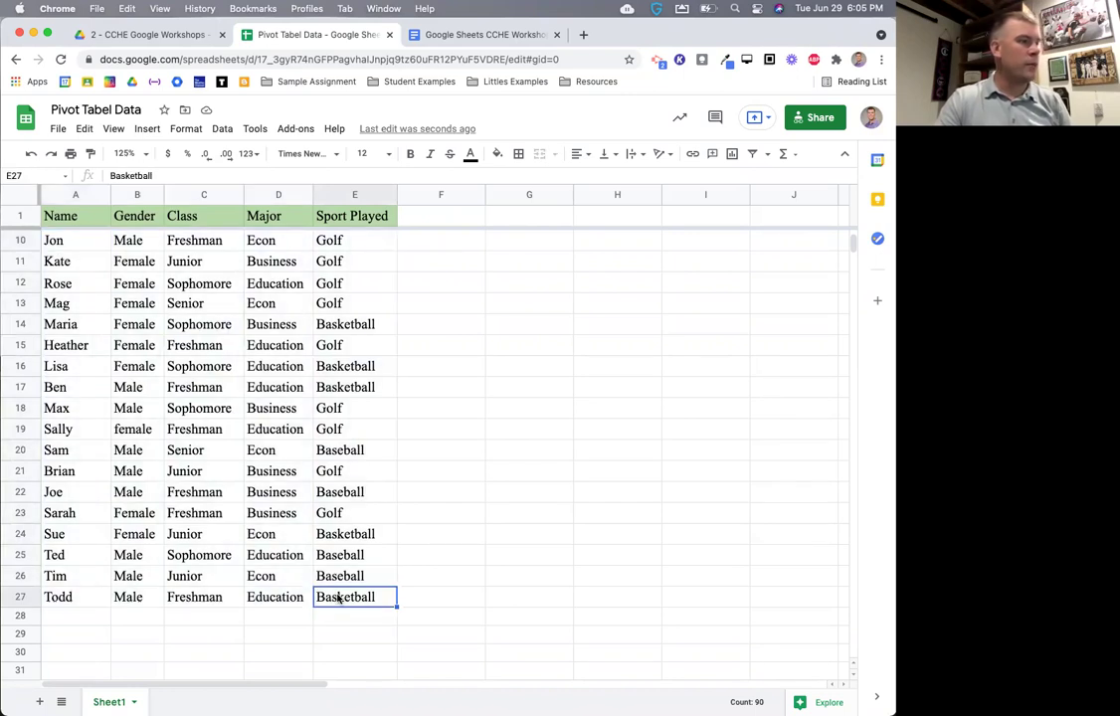
scroll(199, 472, "up", 3)
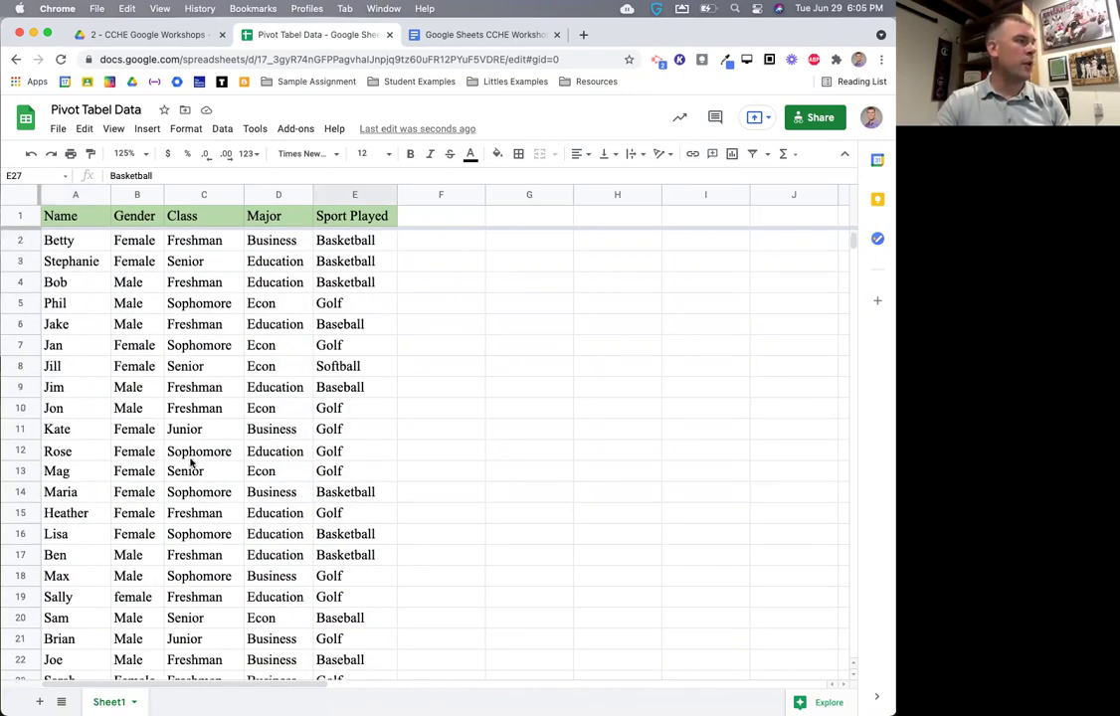
left_click(78, 238, "shift")
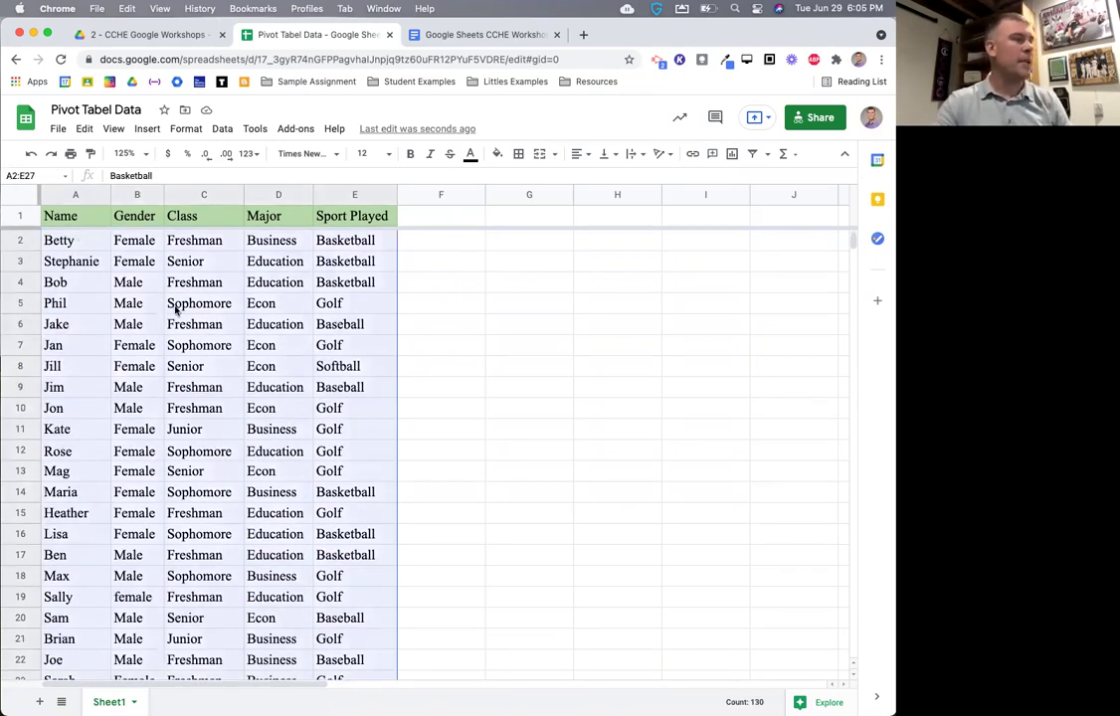
Step: Start a conditional formatting rule on A2:E27 using the Text contains condition
left_click(181, 129)
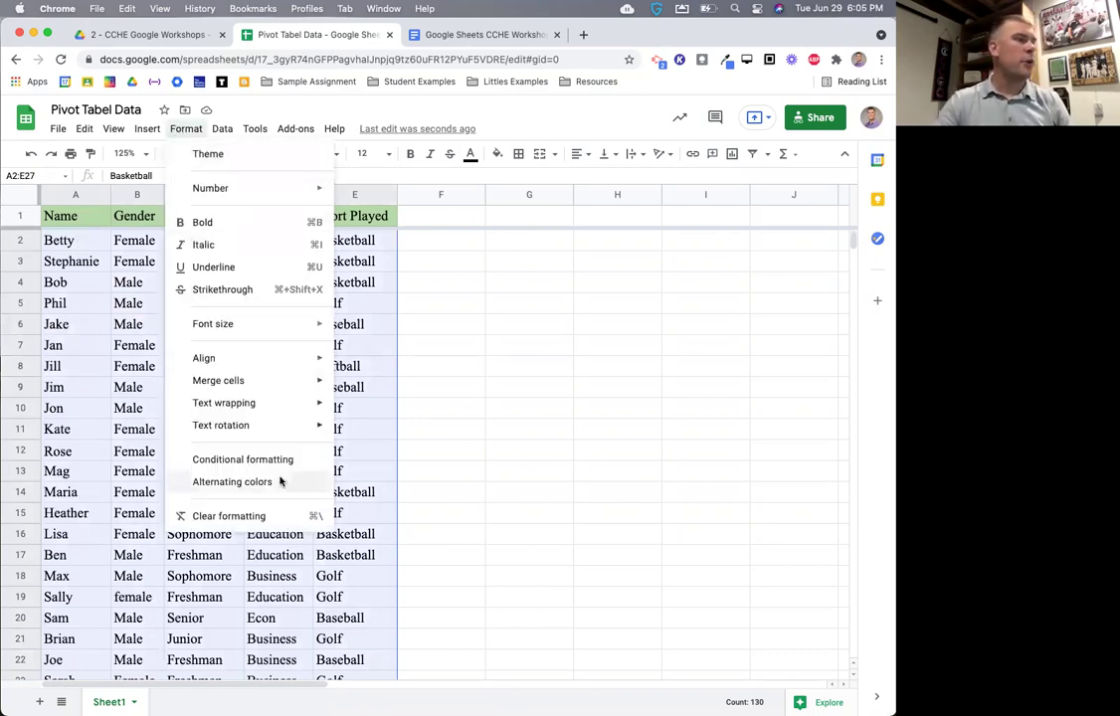
left_click(226, 462)
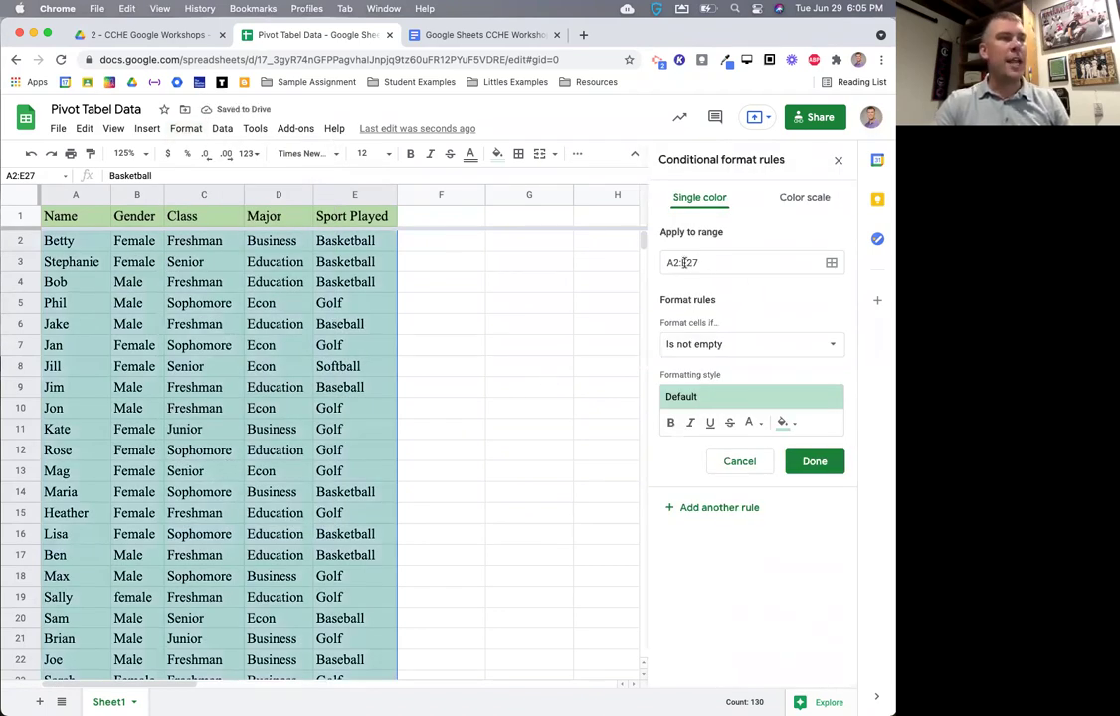
scroll(249, 454, "down", 3)
scroll(398, 398, "up", 3)
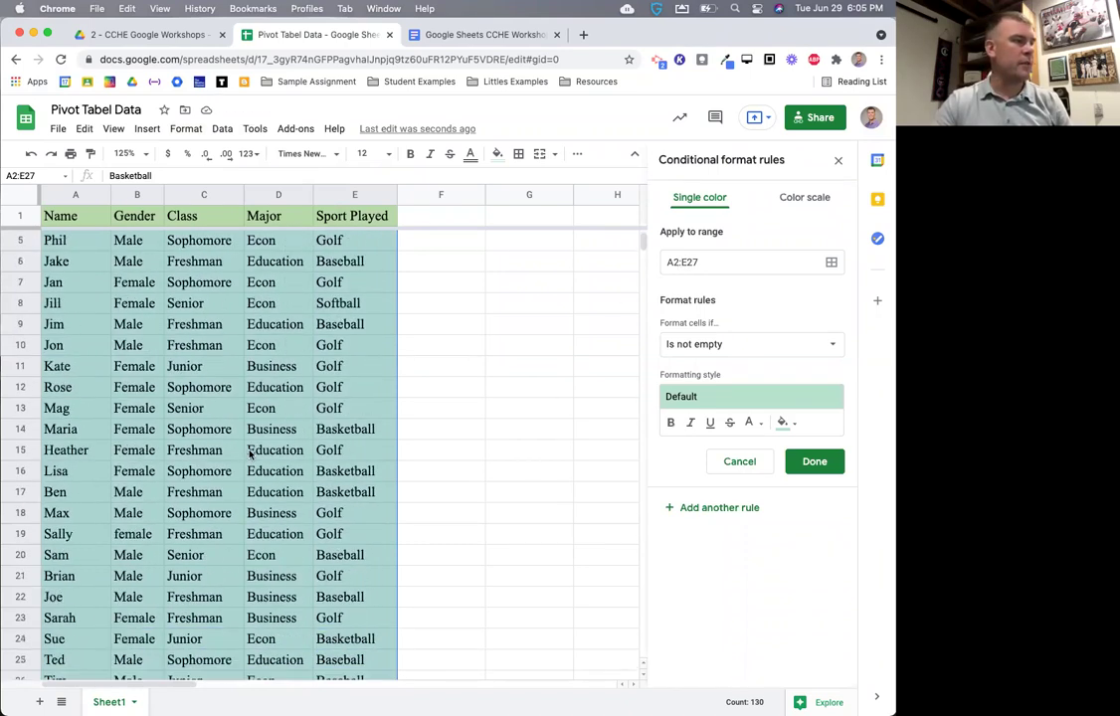
left_click(720, 345)
left_click(747, 294)
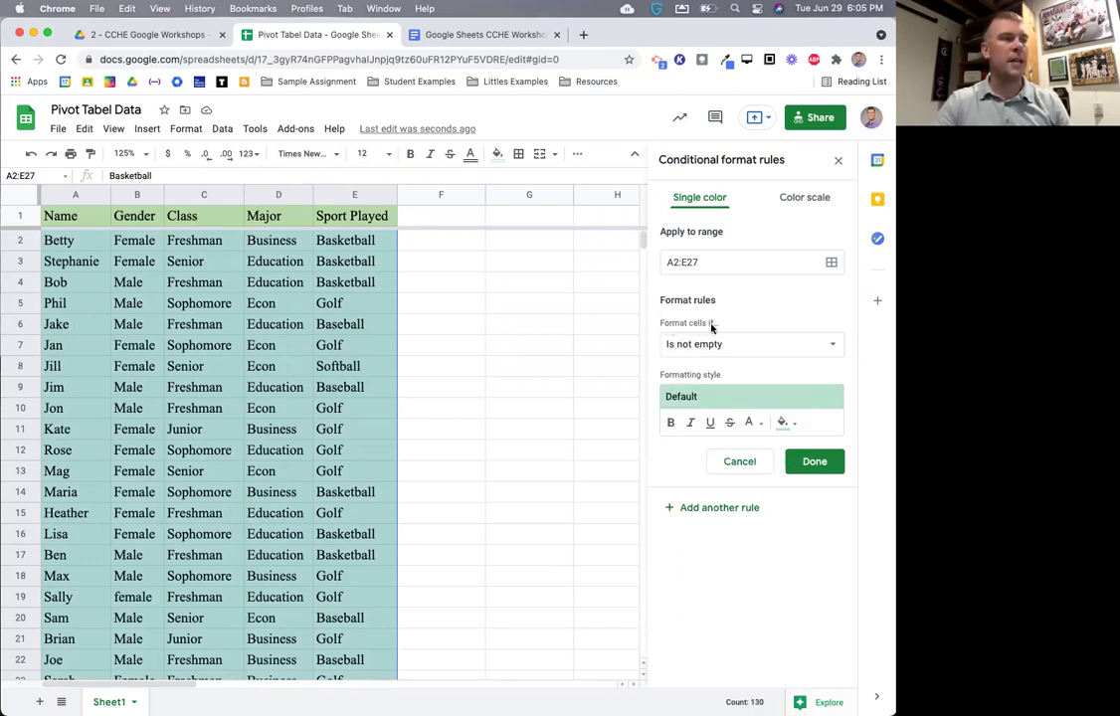
left_click(716, 344)
left_click(714, 343)
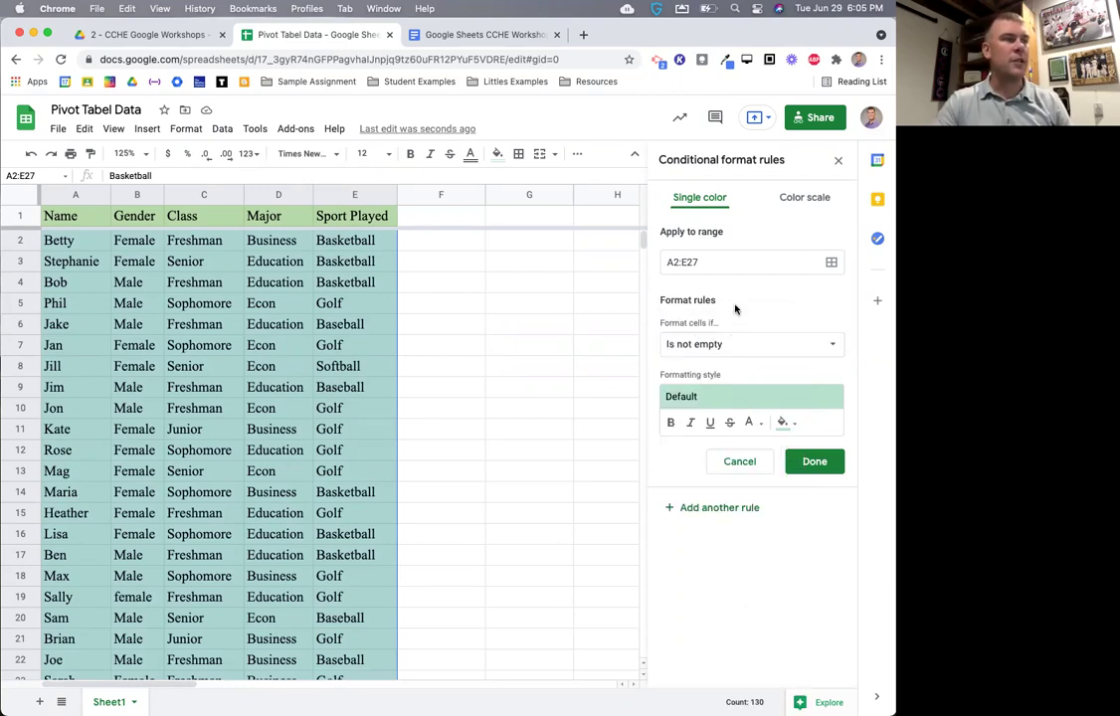
left_click(740, 344)
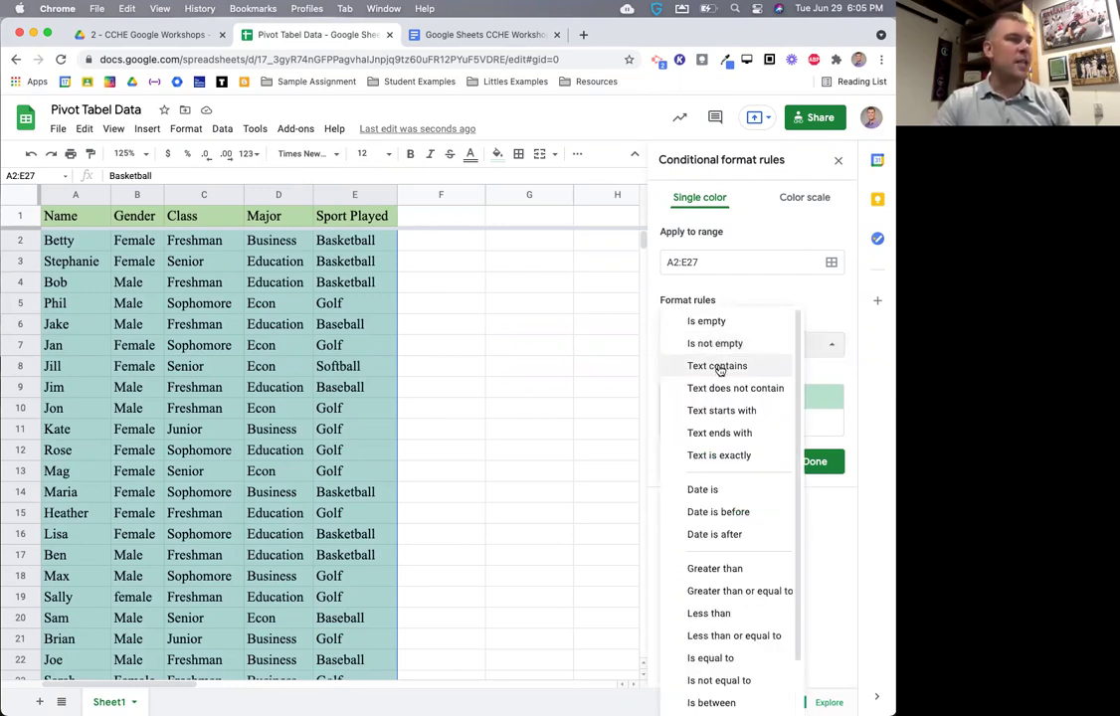
left_click(717, 366)
Step: Match 'Freshman' with a bright green fill and save the rule
left_click(704, 376)
type("Freshman")
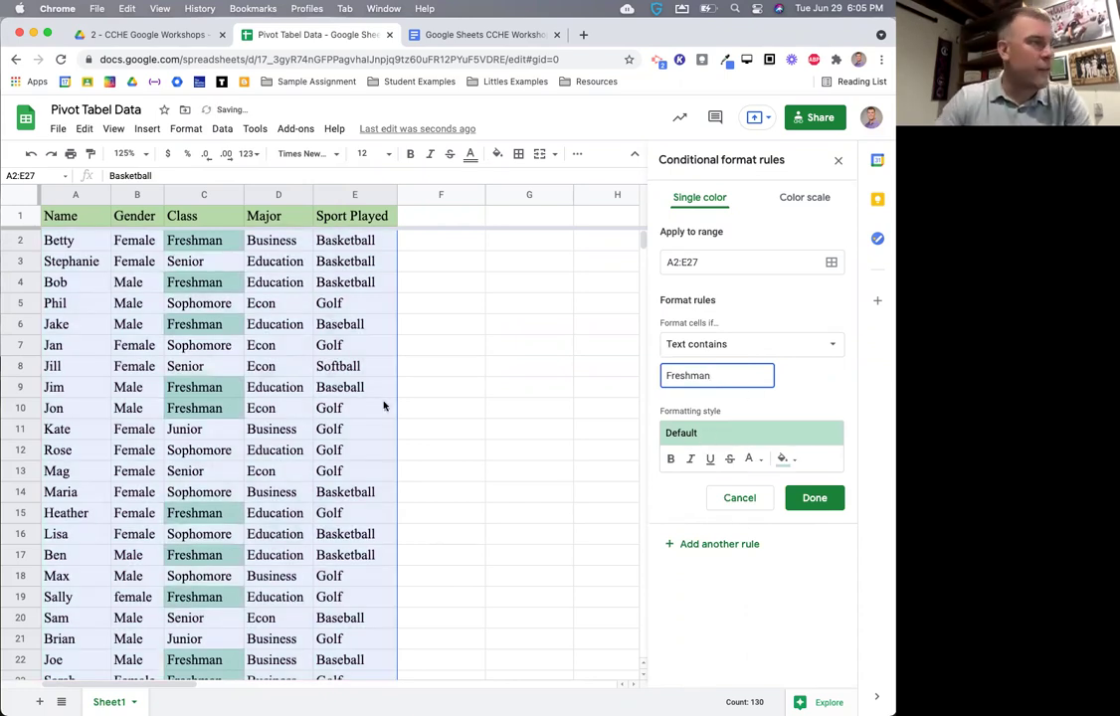
left_click(785, 465)
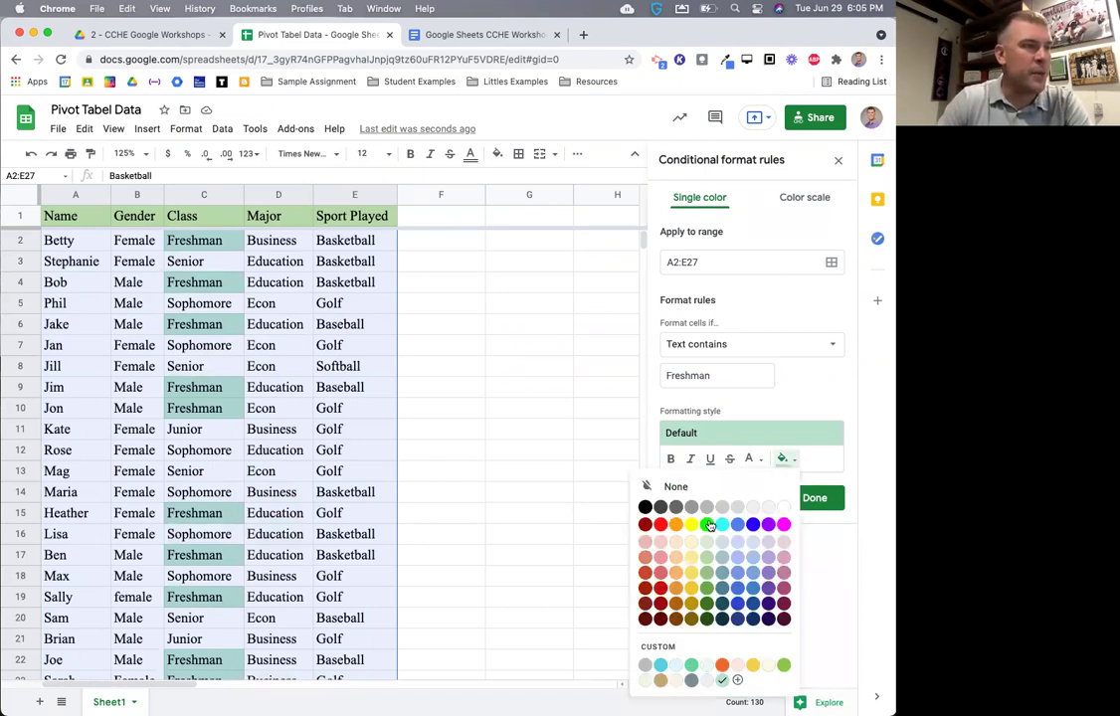
left_click(707, 528)
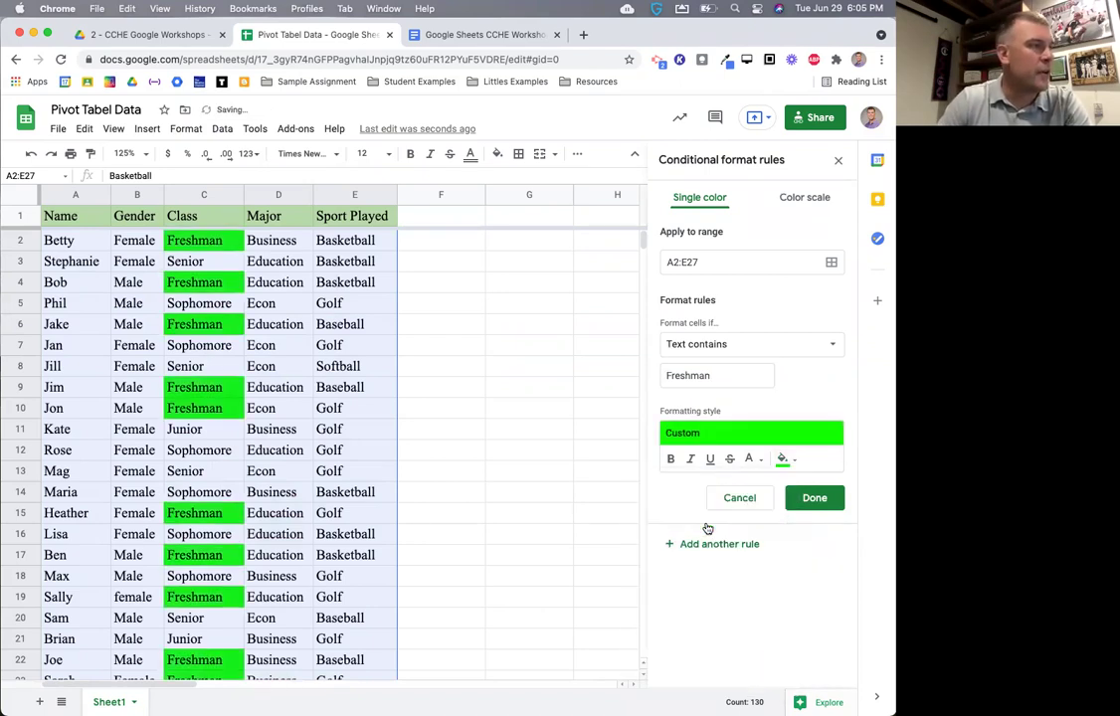
left_click(807, 502)
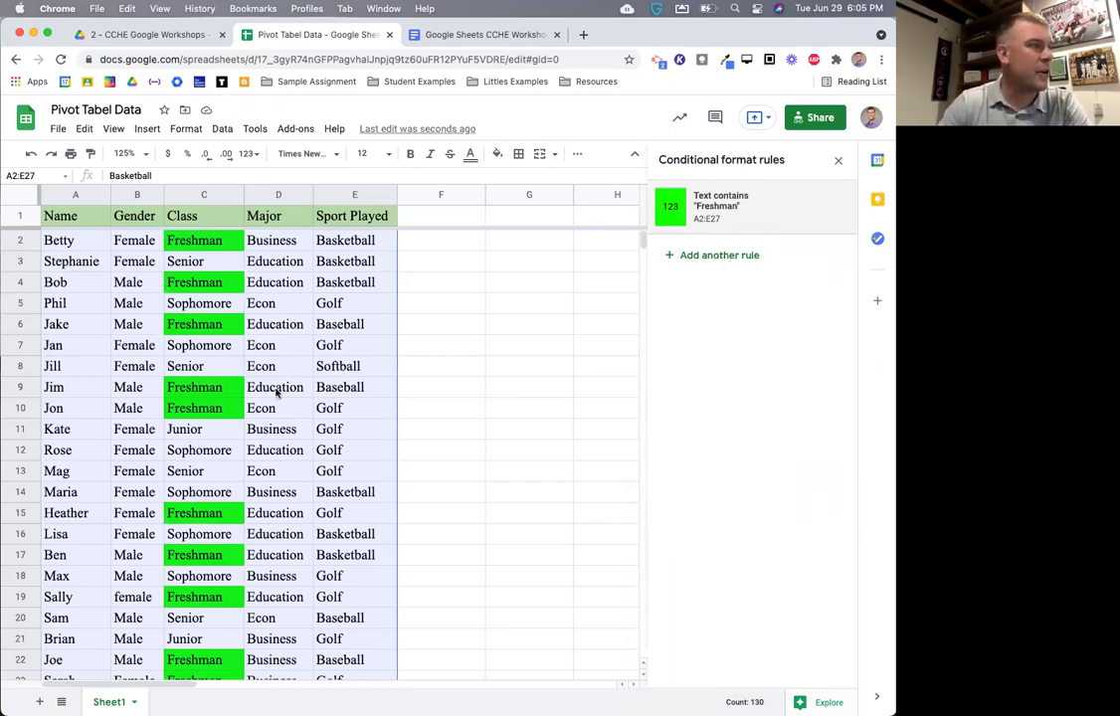
Step: Add a Text contains 'Golf' rule with light cornflower blue fill, then close the rules panel
left_click(720, 256)
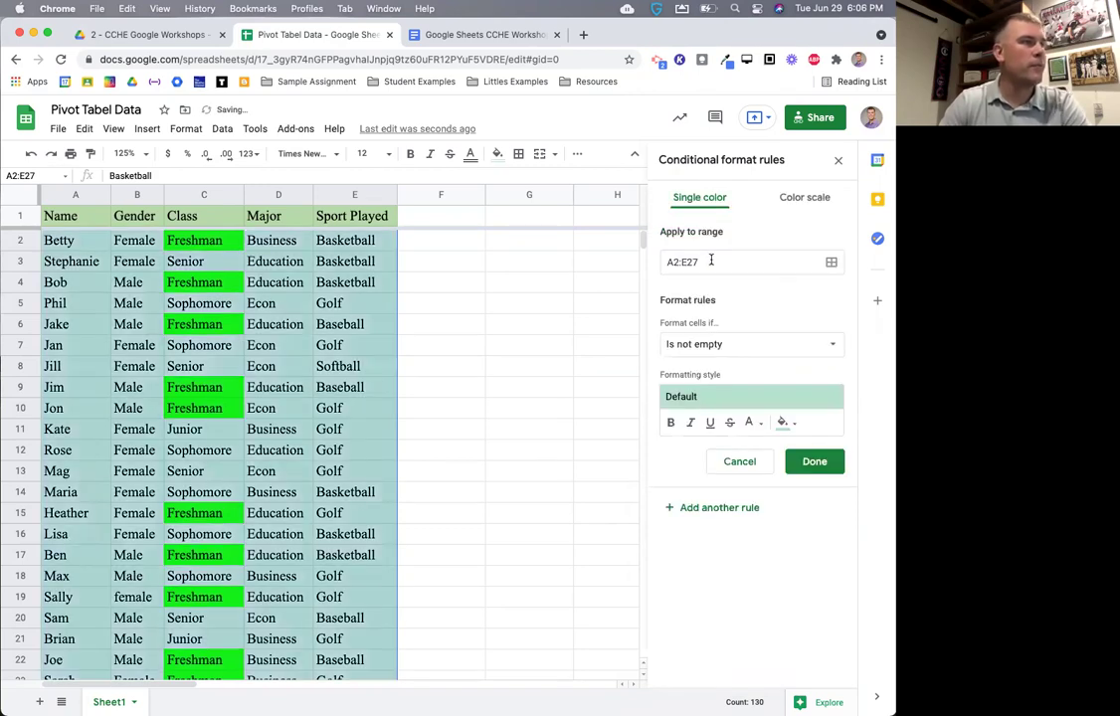
left_click(730, 345)
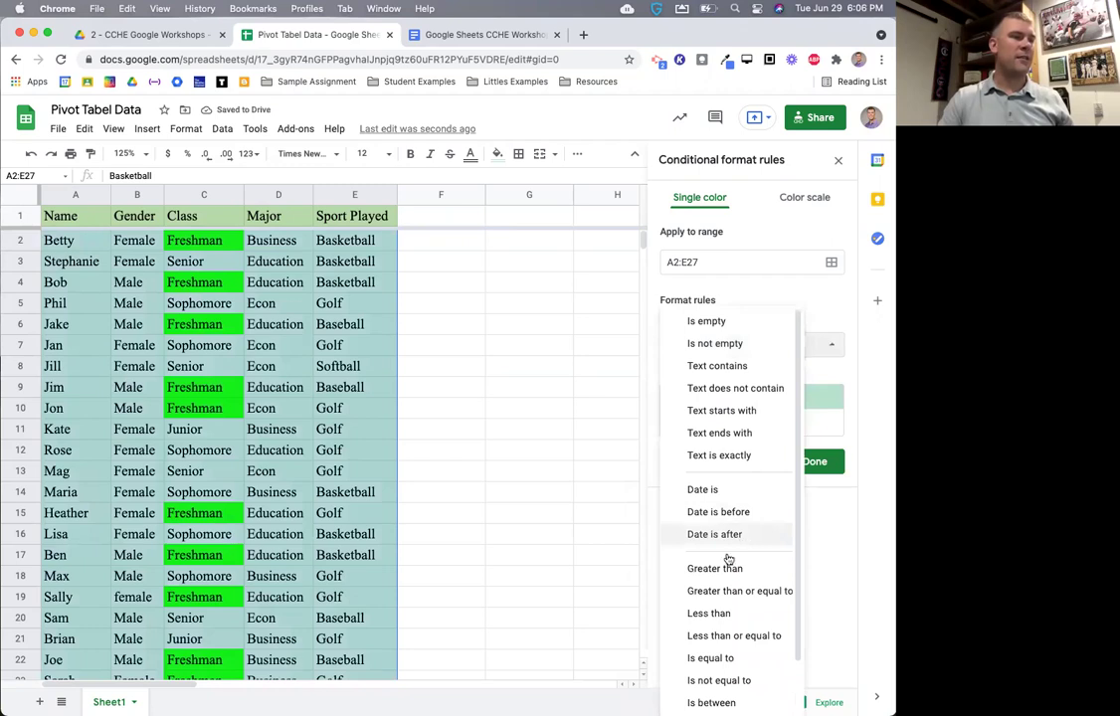
left_click(736, 367)
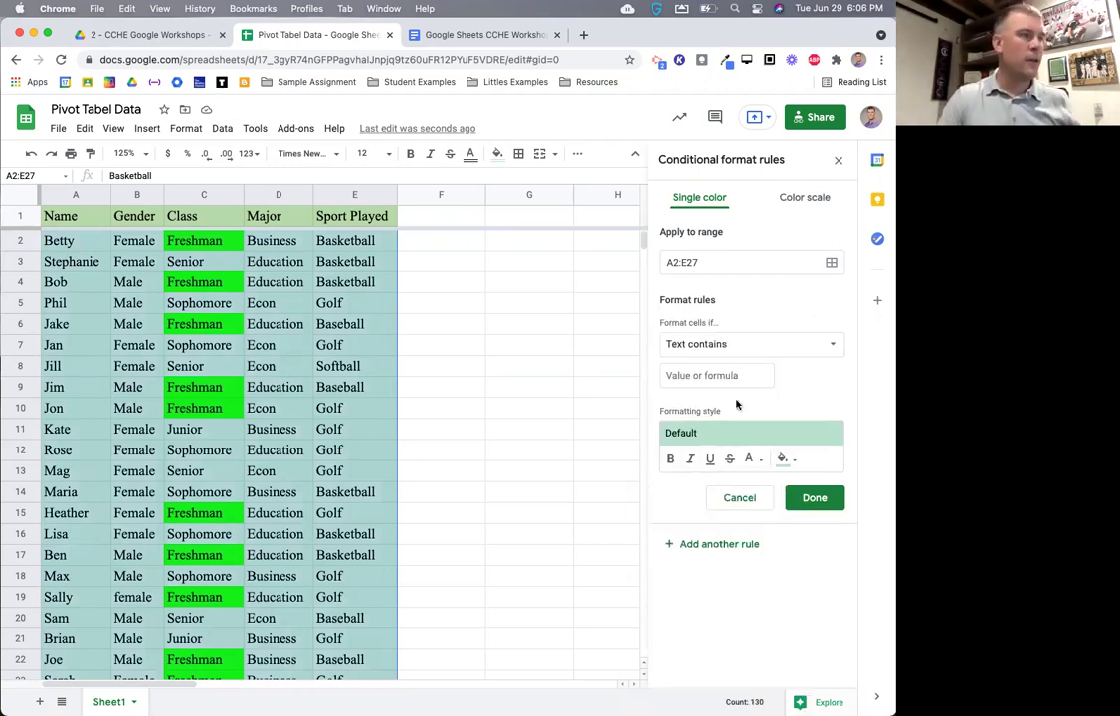
left_click(702, 376)
type("Golf")
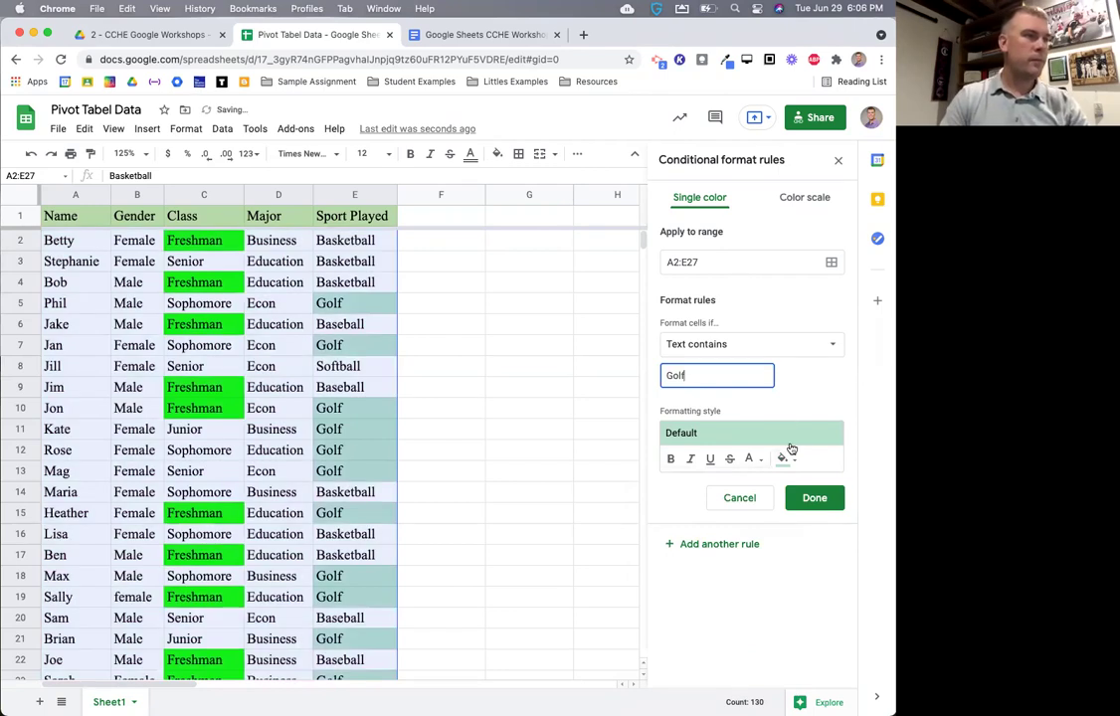
left_click(784, 458)
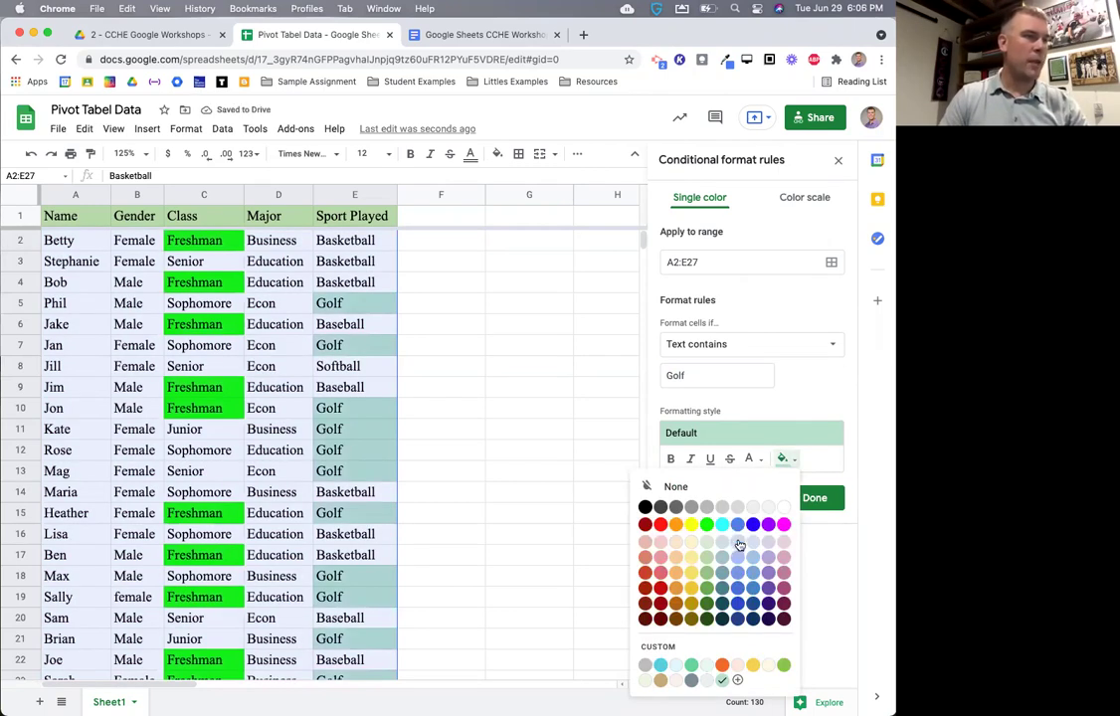
left_click(739, 545)
left_click(805, 503)
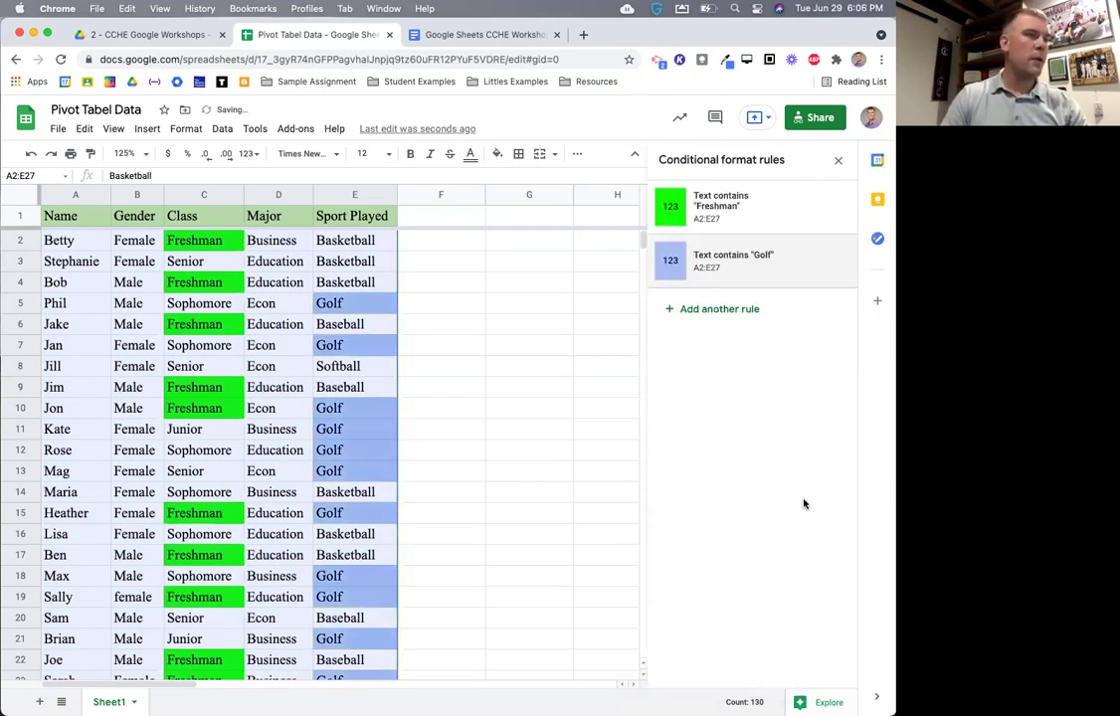
left_click(837, 160)
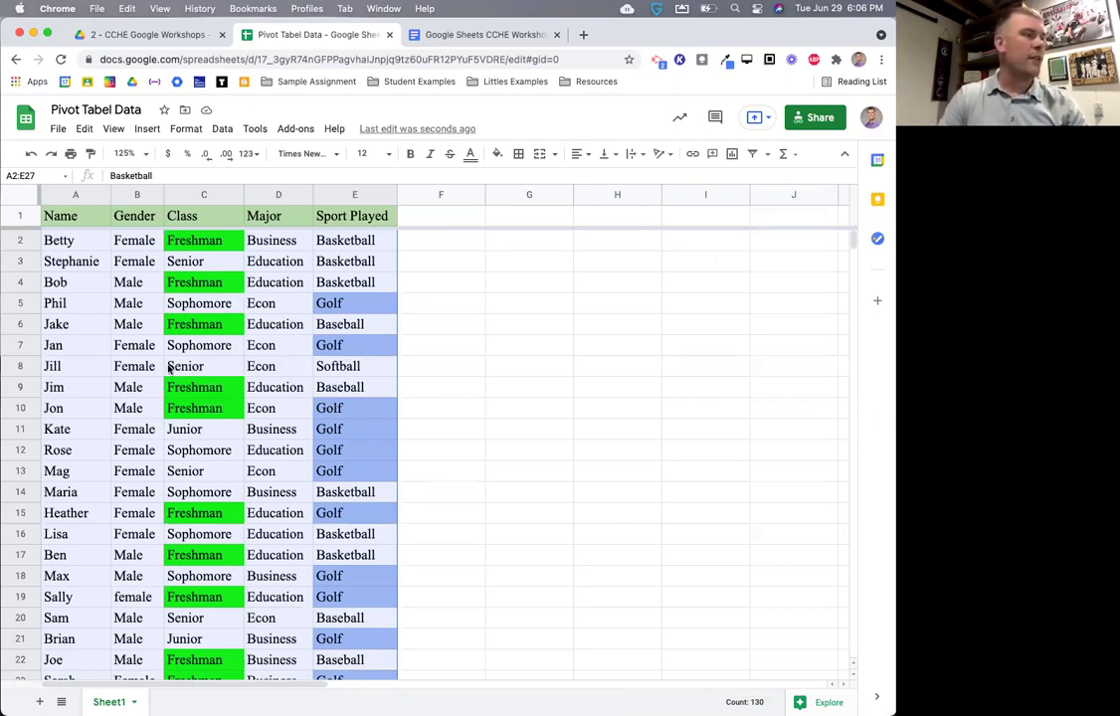
Step: Set C8's class to Freshman and E6's sport to Golf
left_click(205, 368)
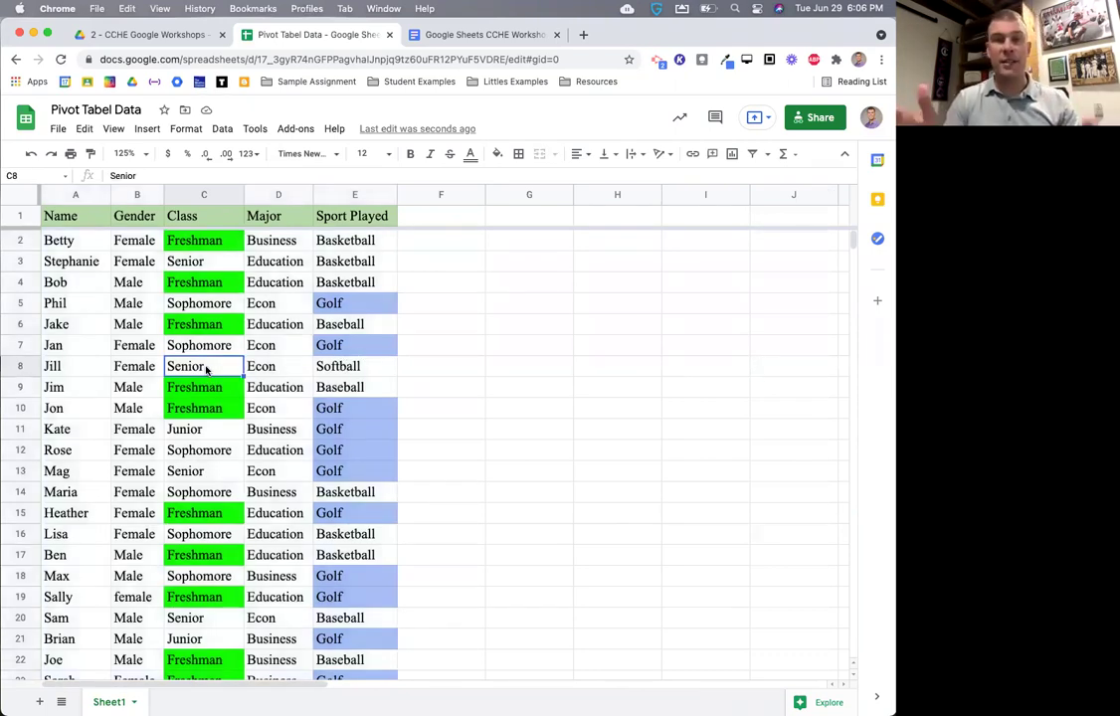
type("Fre")
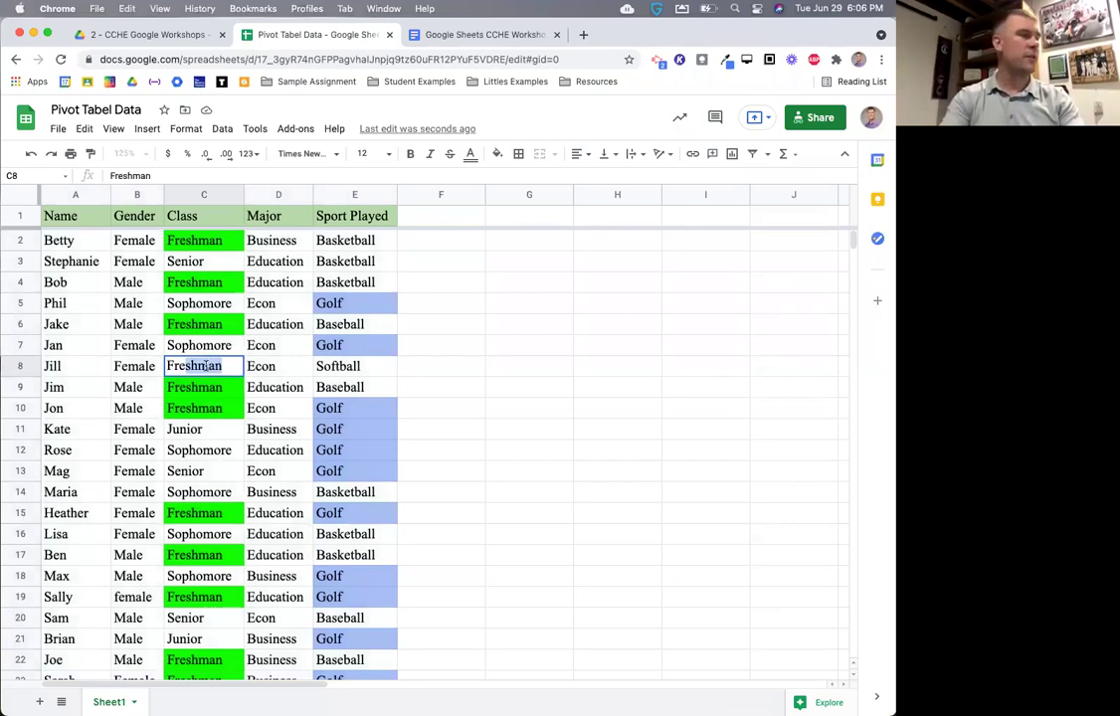
key("Return")
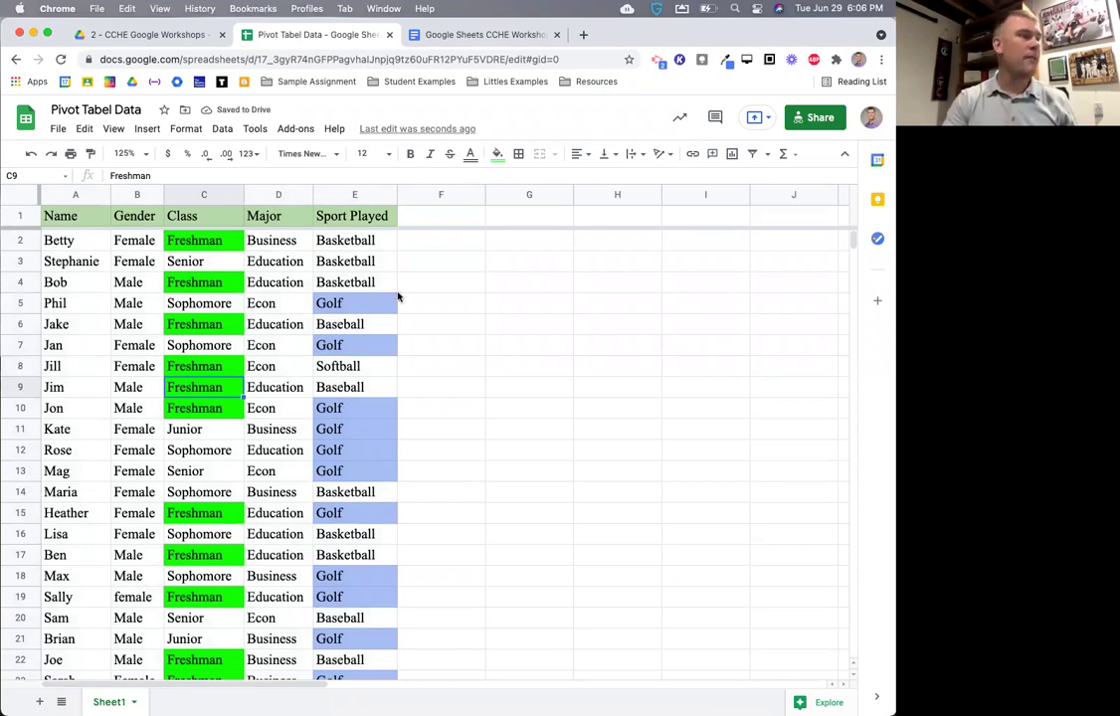
left_click(350, 325)
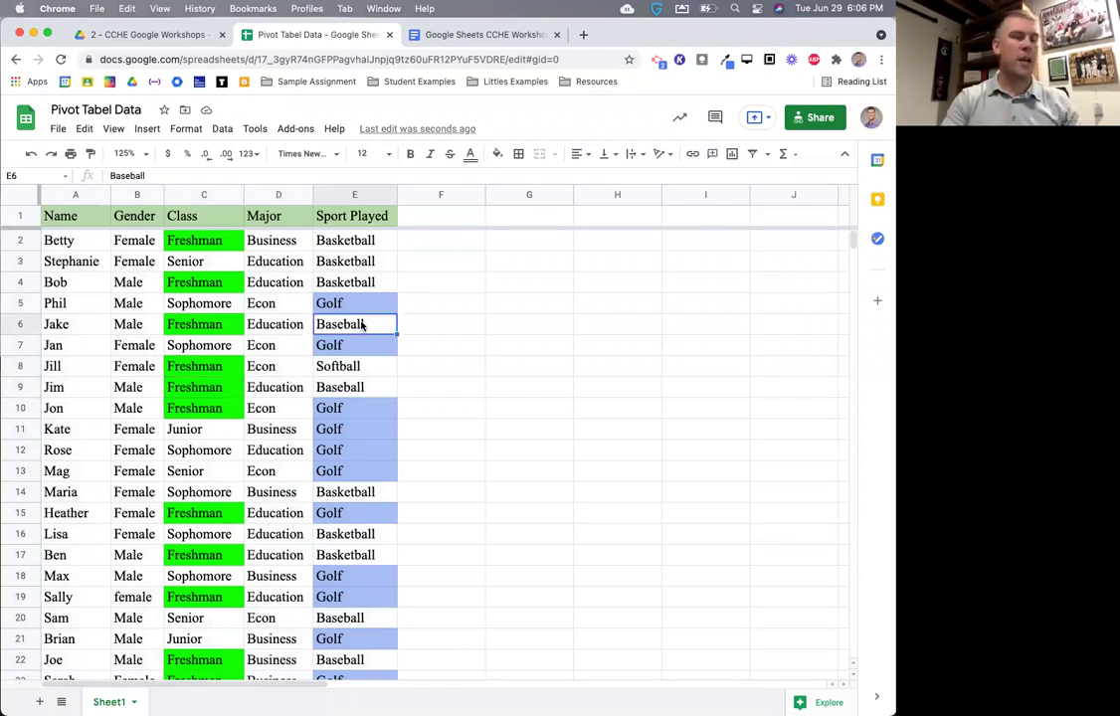
type("Golf")
key("Return")
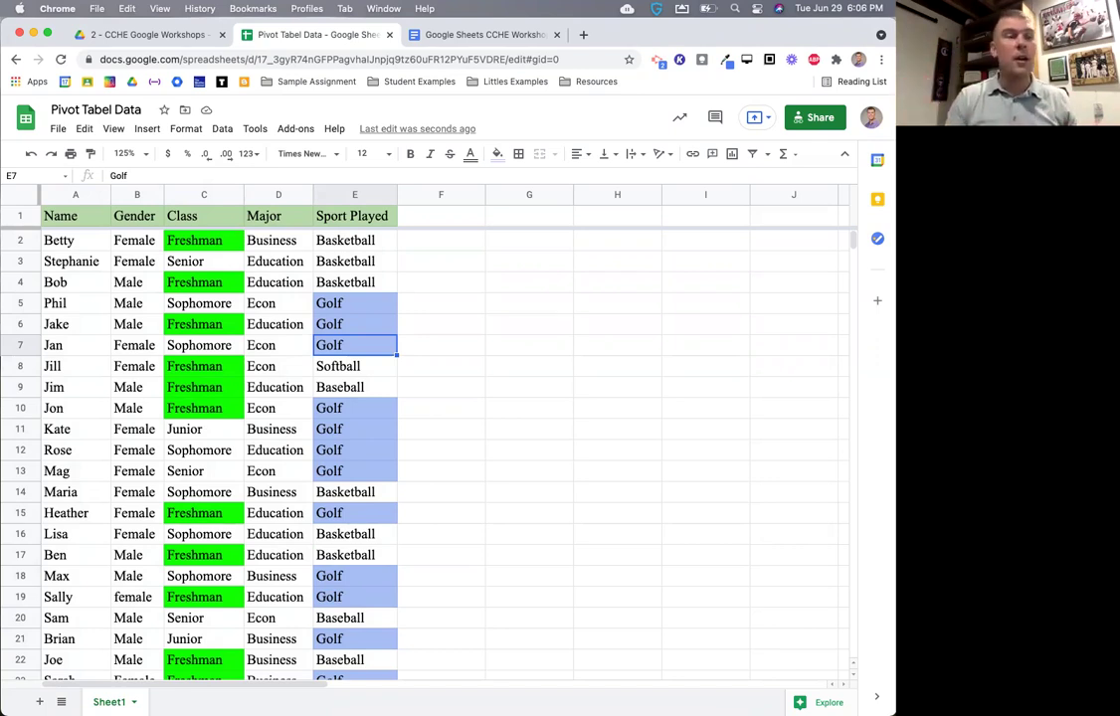
left_click(72, 240)
left_click(186, 129)
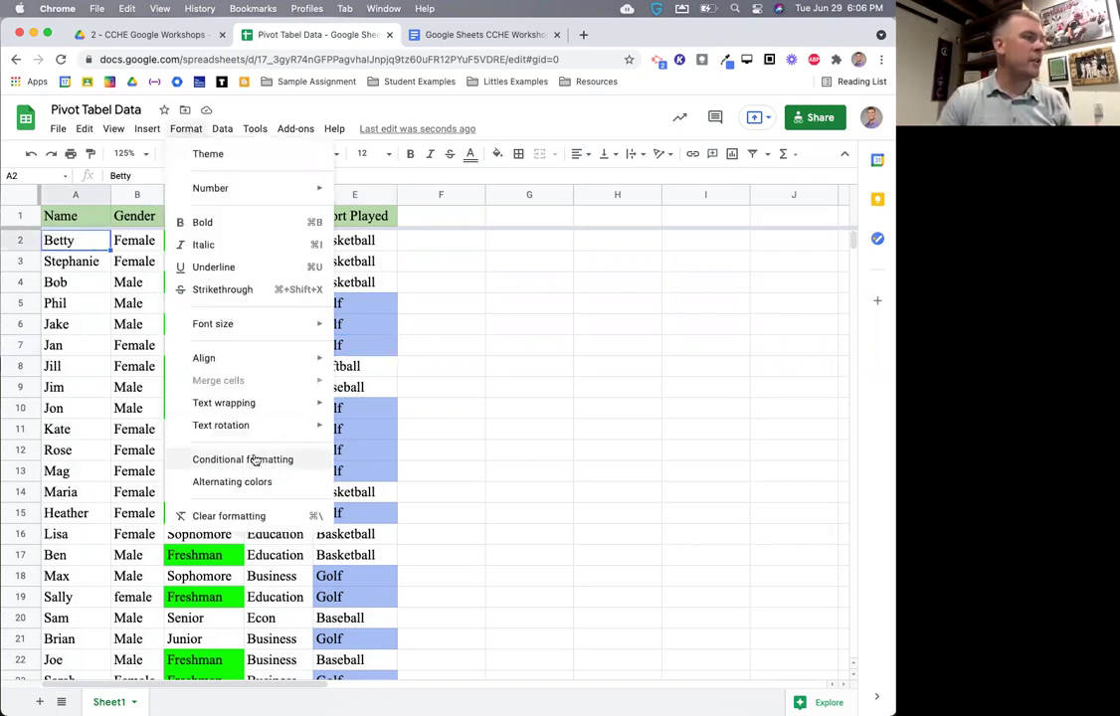
left_click(254, 458)
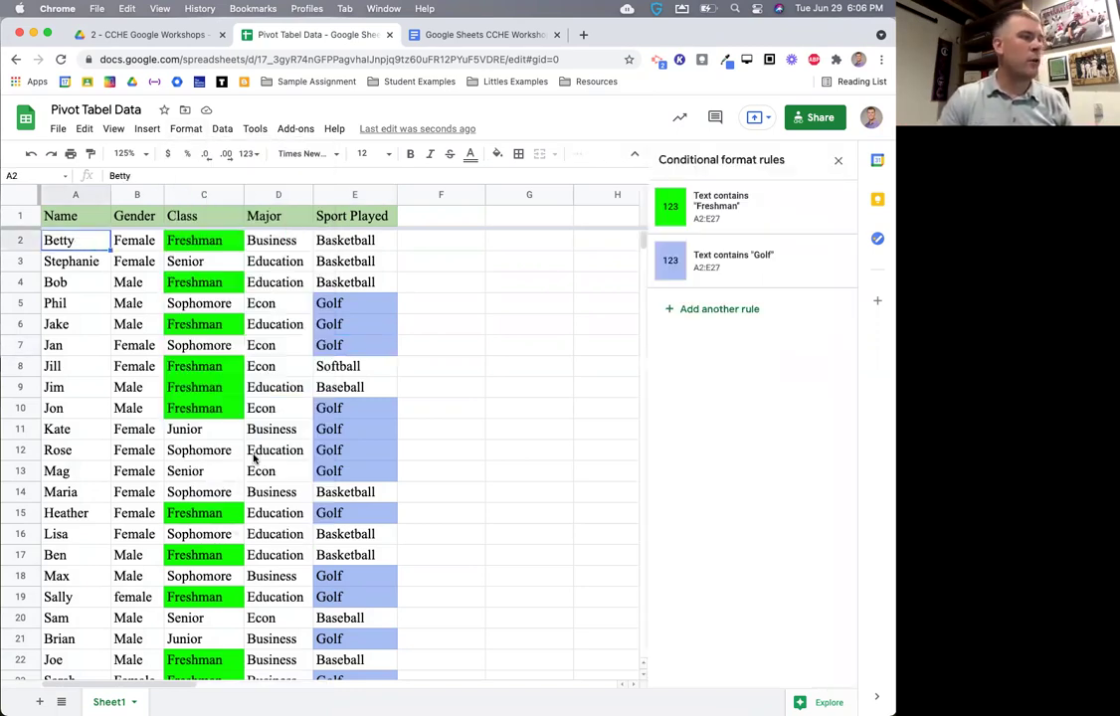
left_click(734, 261)
left_click(698, 343)
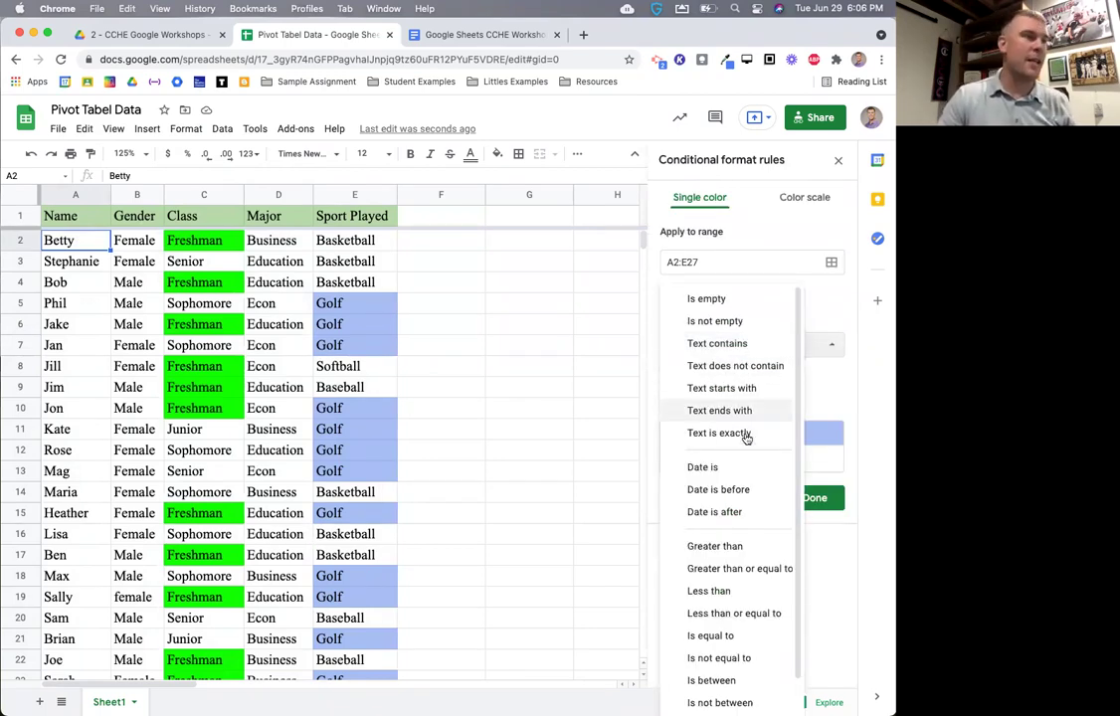
scroll(737, 440, "down", 1)
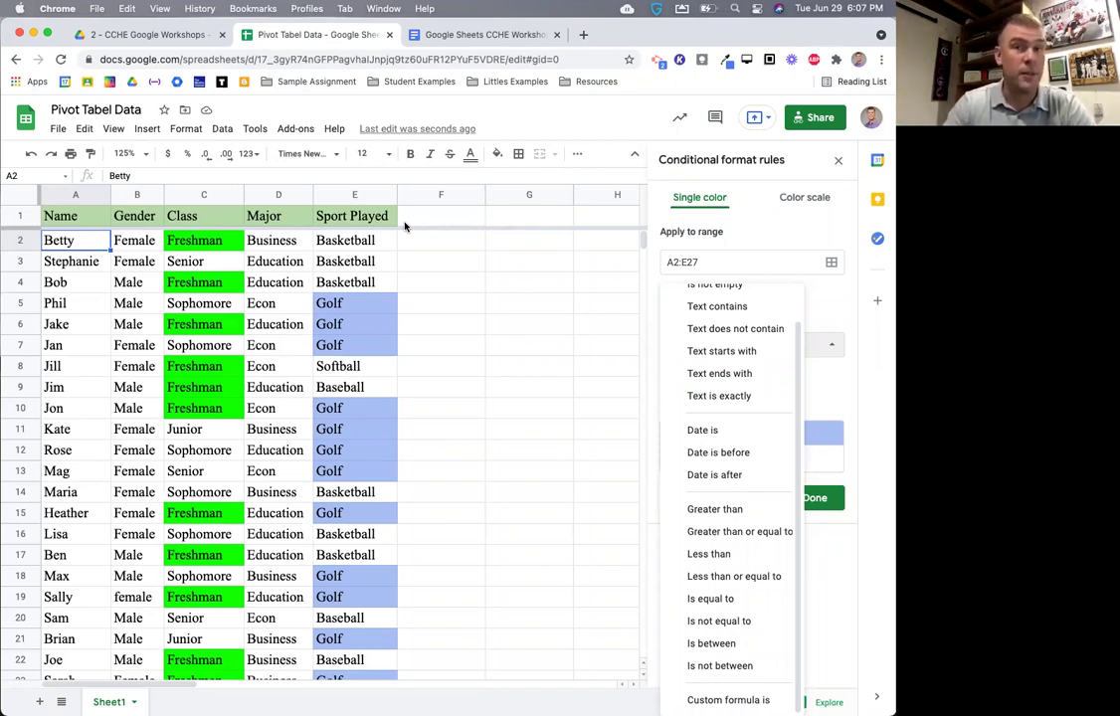
left_click(838, 160)
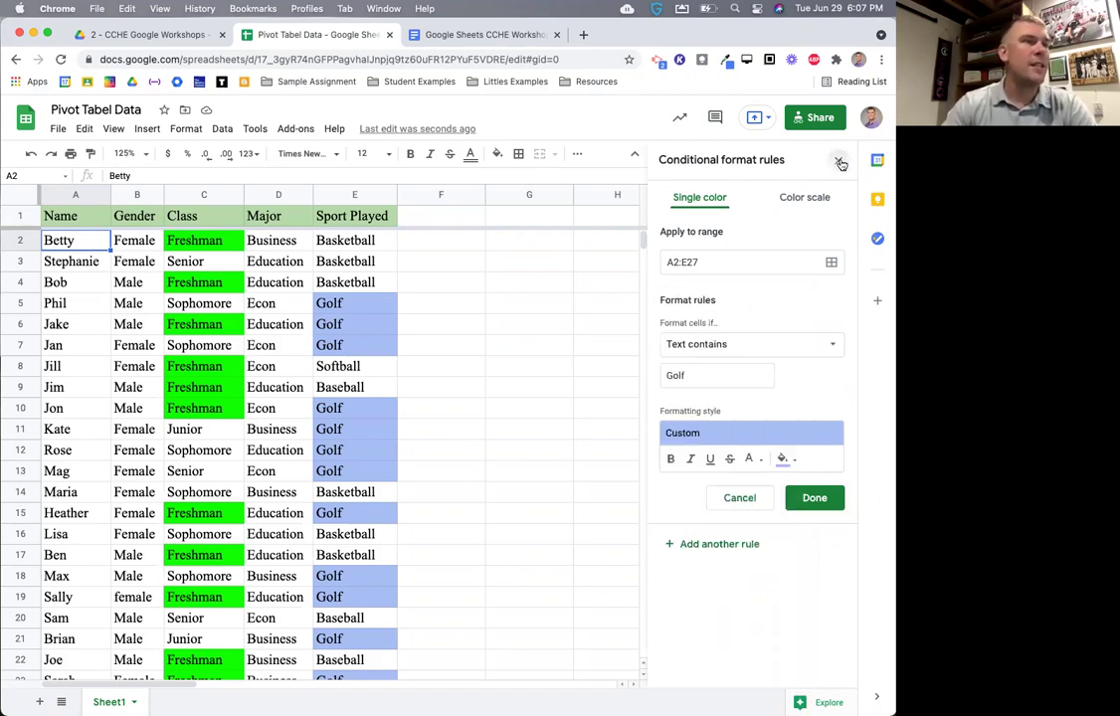
left_click(837, 160)
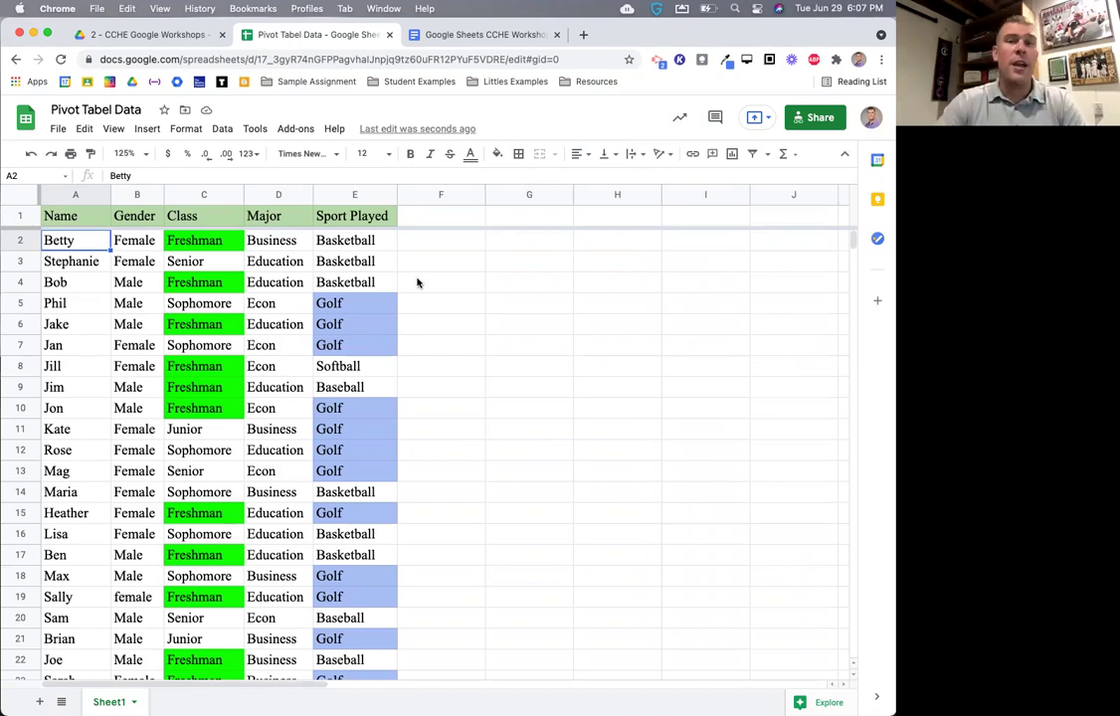
Step: Enter 'Paid Fee' in F1 and copy E1's green header style onto it with Paint format
left_click(439, 219)
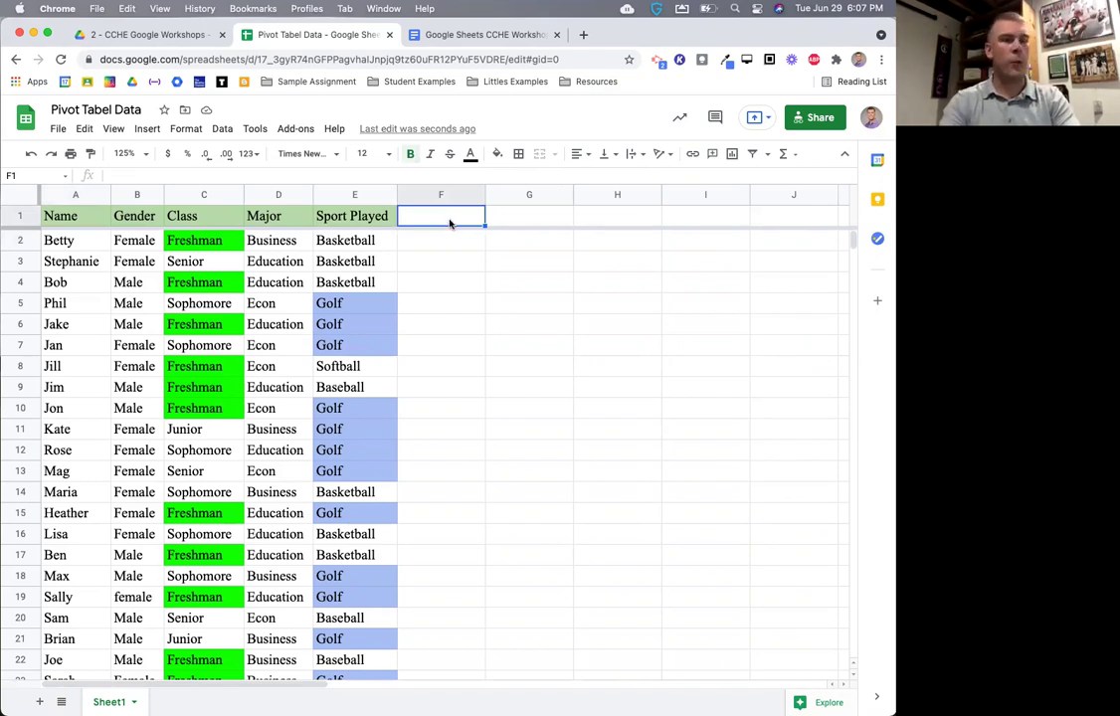
type("Paid Fee")
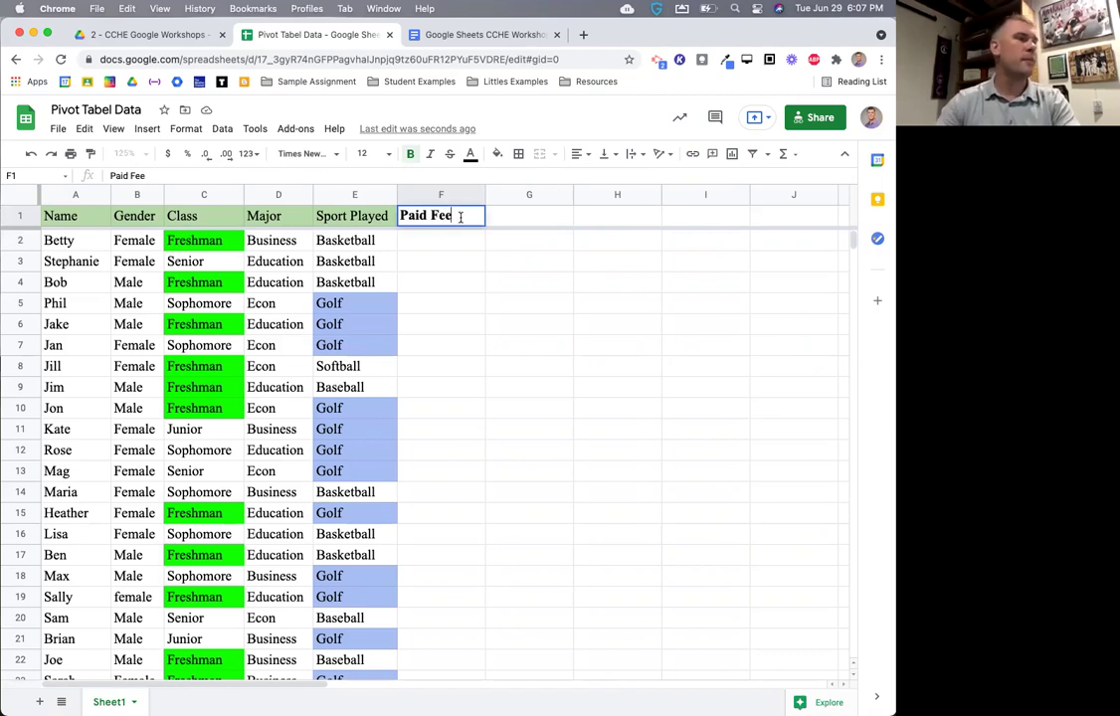
key("super+a")
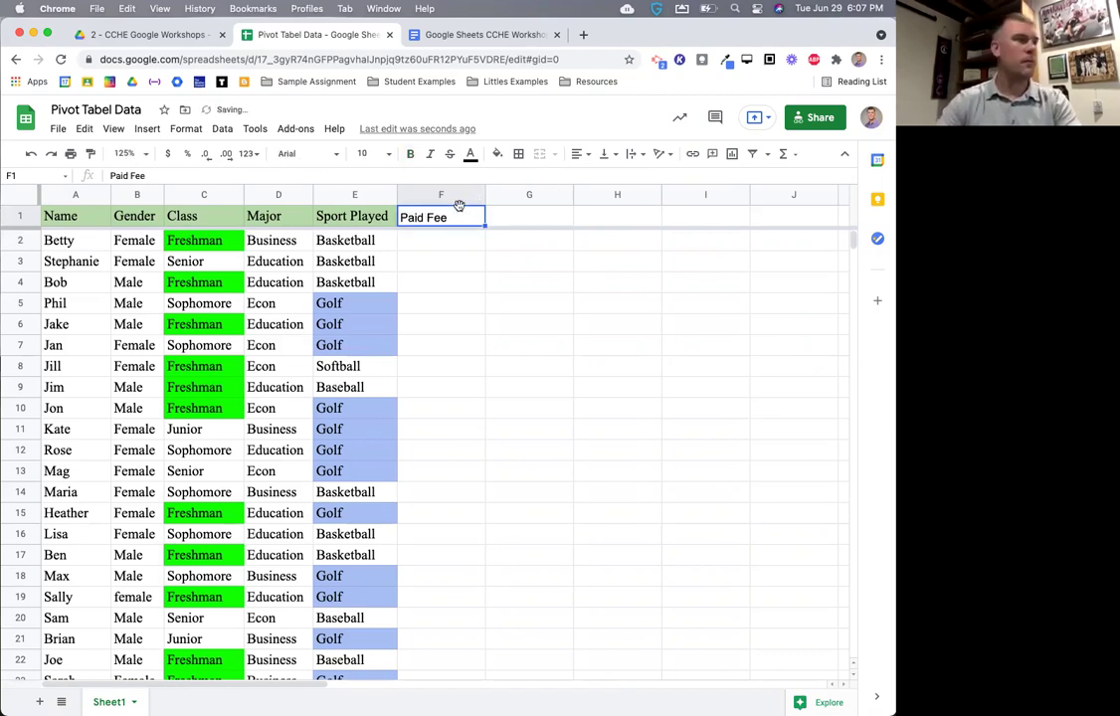
left_click(390, 211)
left_click(90, 153)
left_click(425, 217)
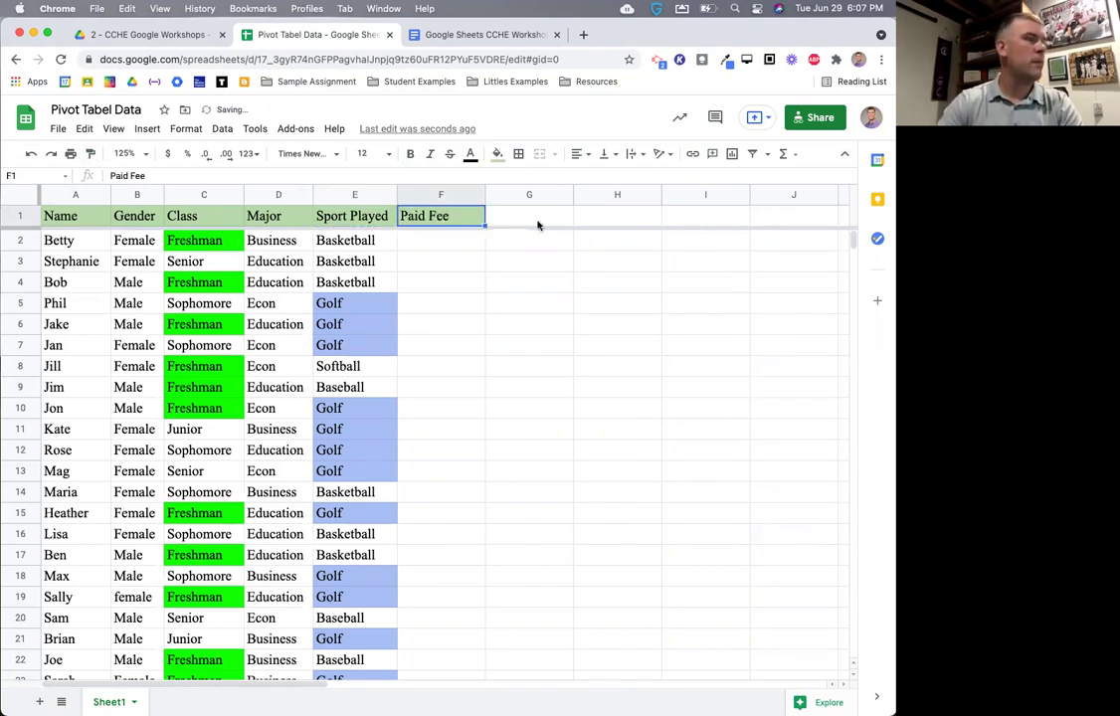
Step: Leave cell F2 empty, discarding a test 'Yes' entry
left_click(459, 244)
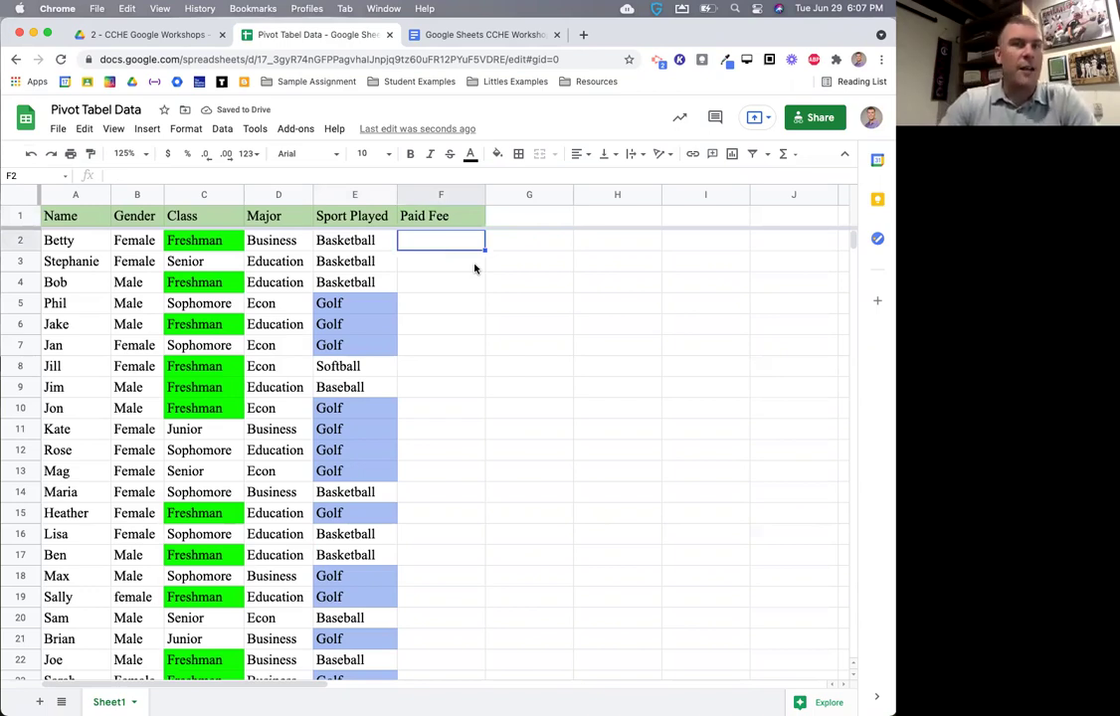
double_click(440, 242)
type("Yes")
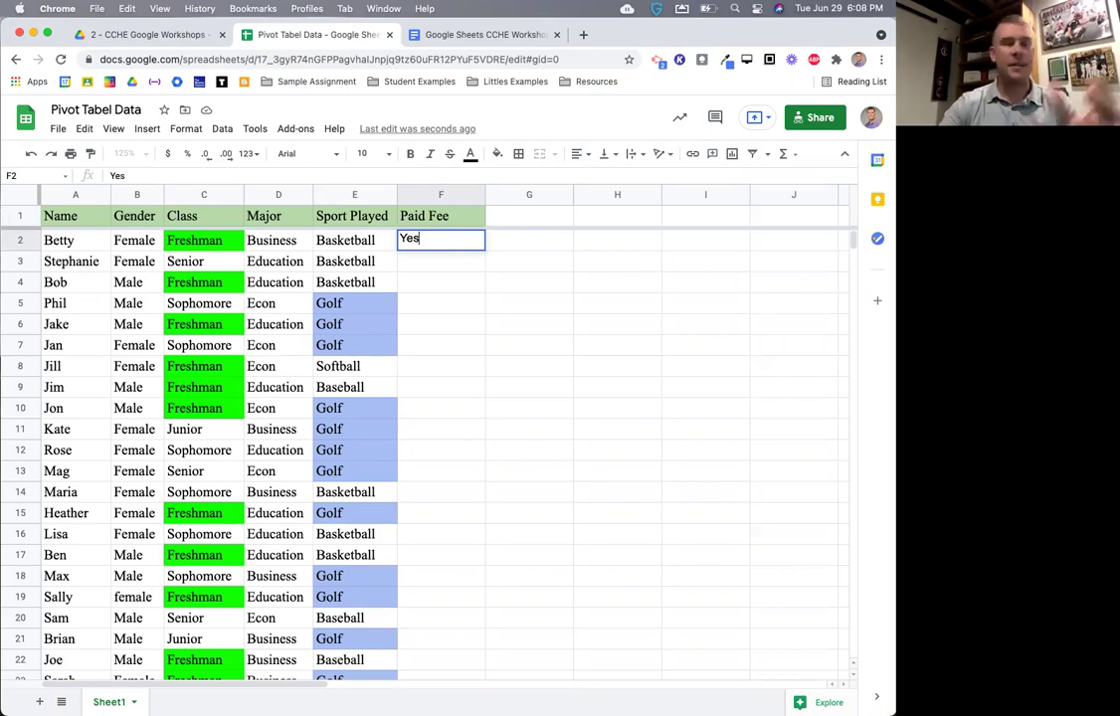
key("BackSpace")
key("BackSpace")
key("BackSpace")
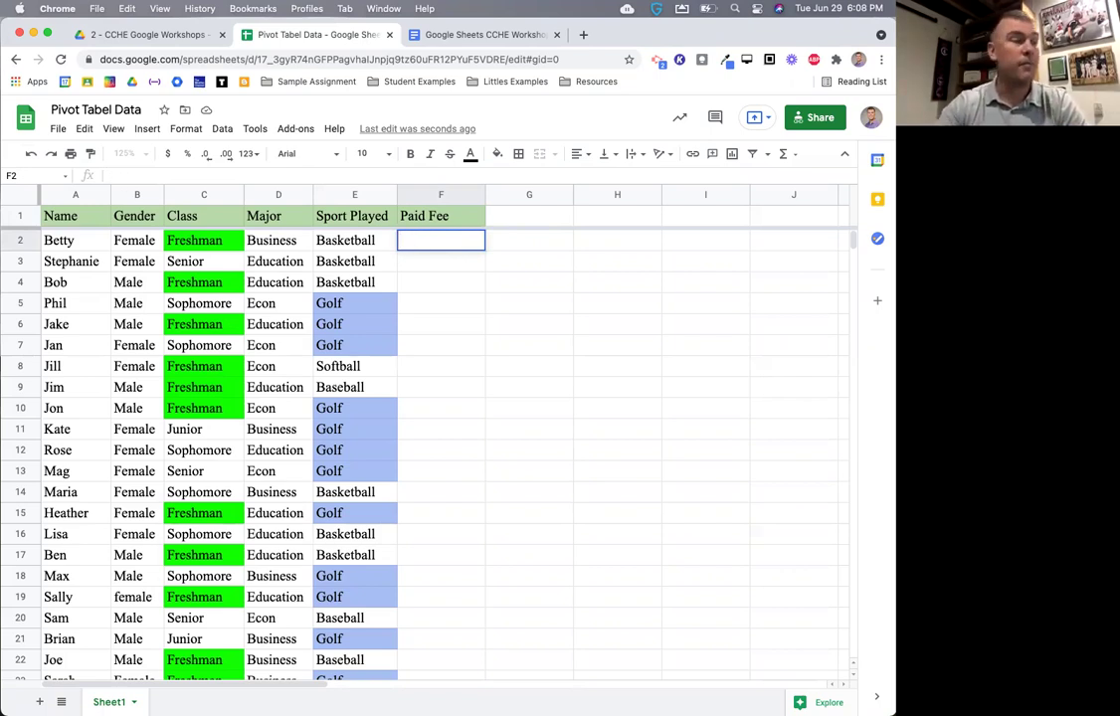
key("Escape")
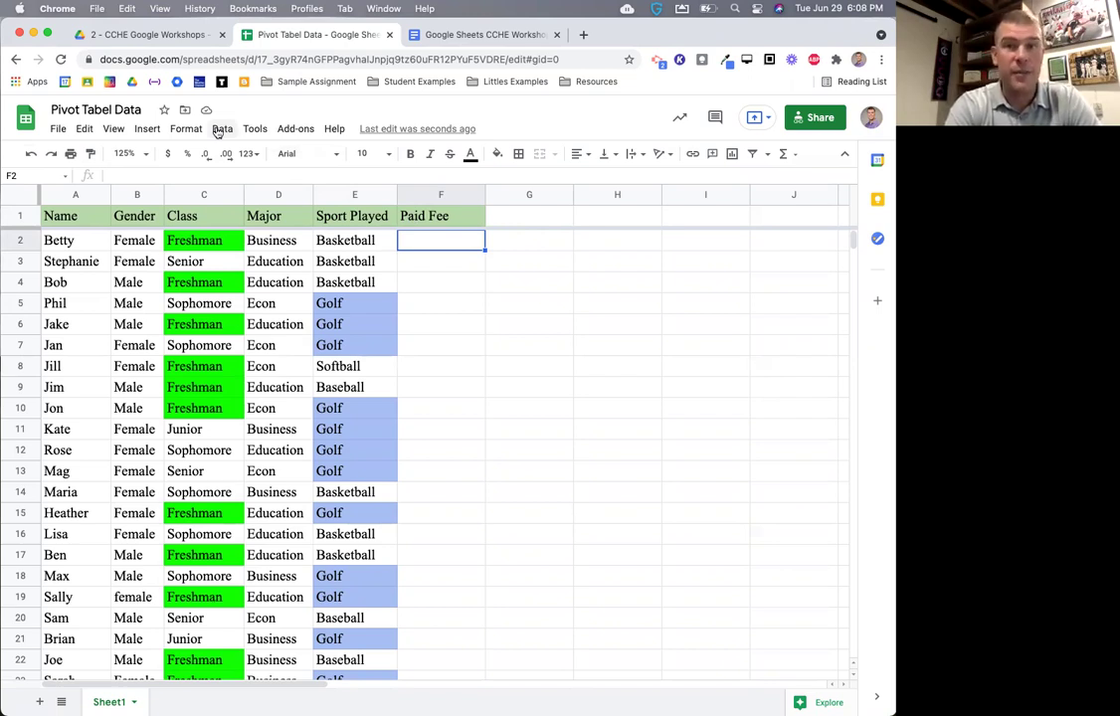
Step: Give F2 a Yes/No/Pending dropdown list validation that rejects other input
left_click(219, 130)
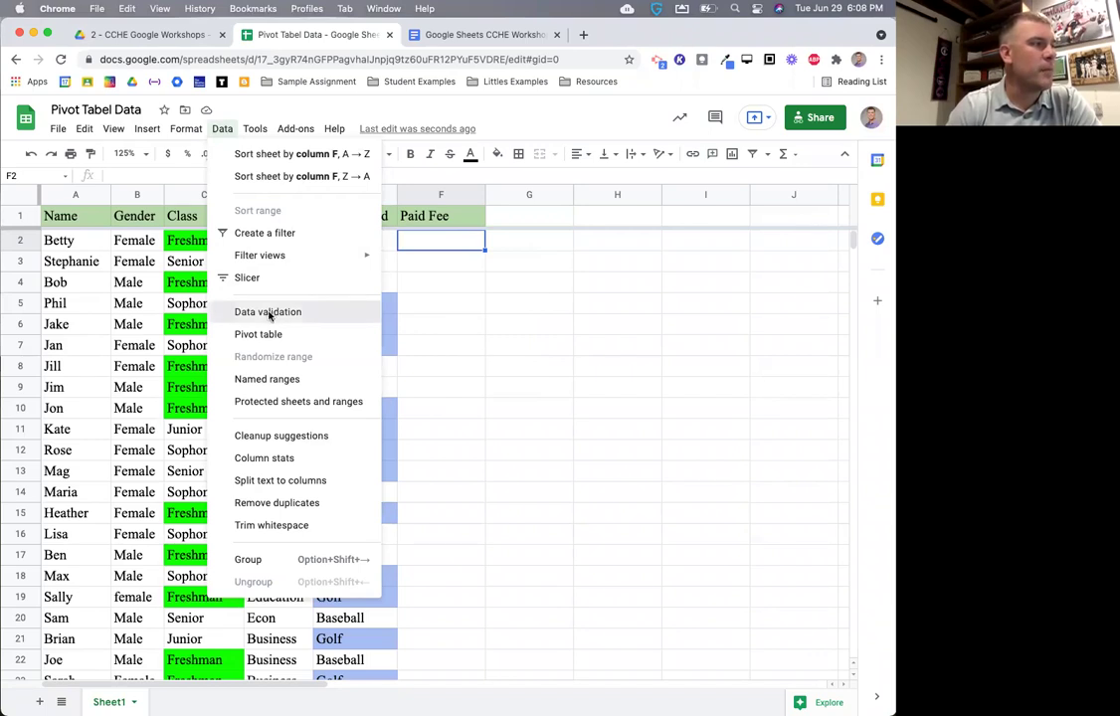
left_click(268, 314)
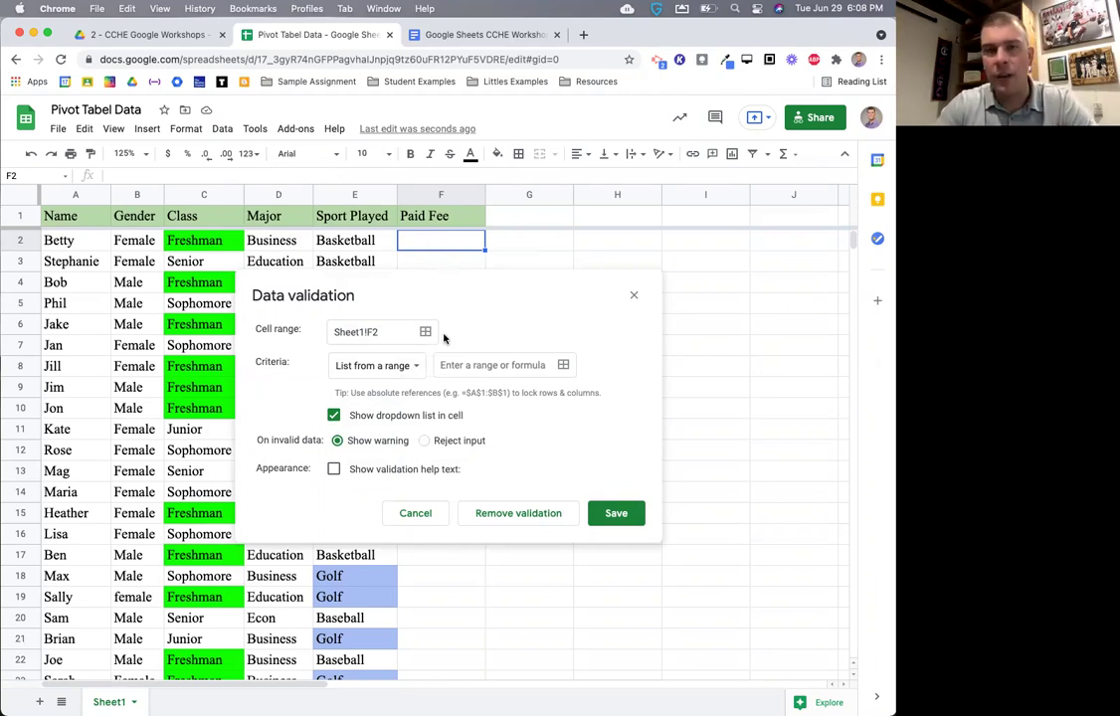
left_click(400, 367)
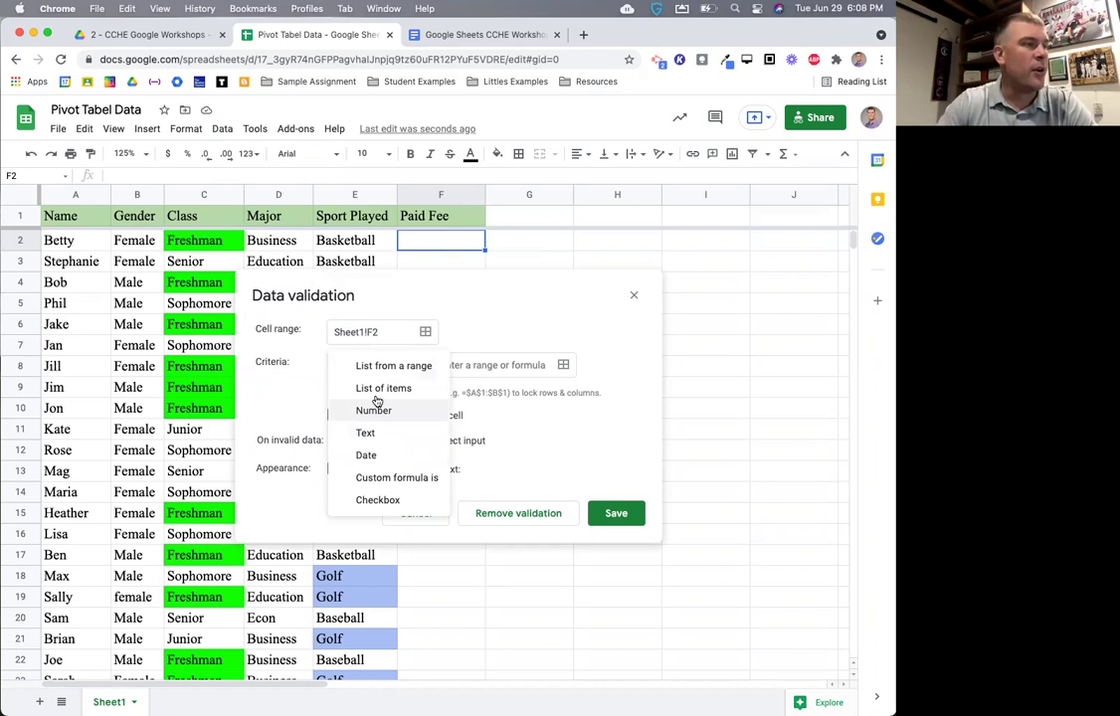
left_click(379, 390)
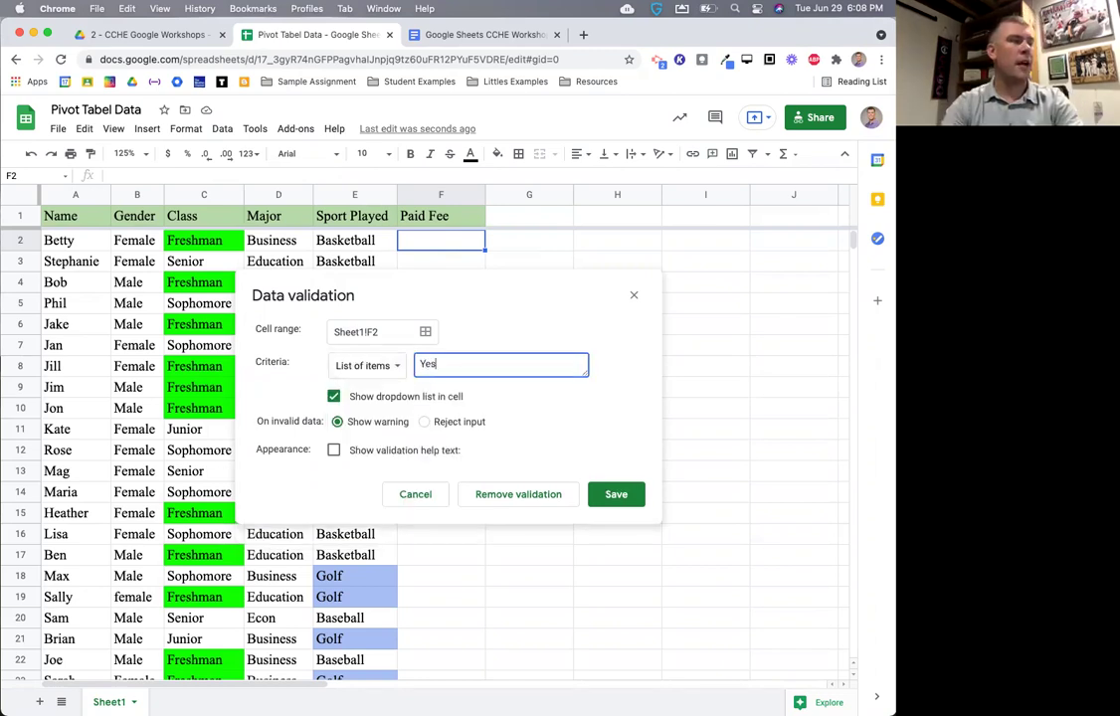
type("No")
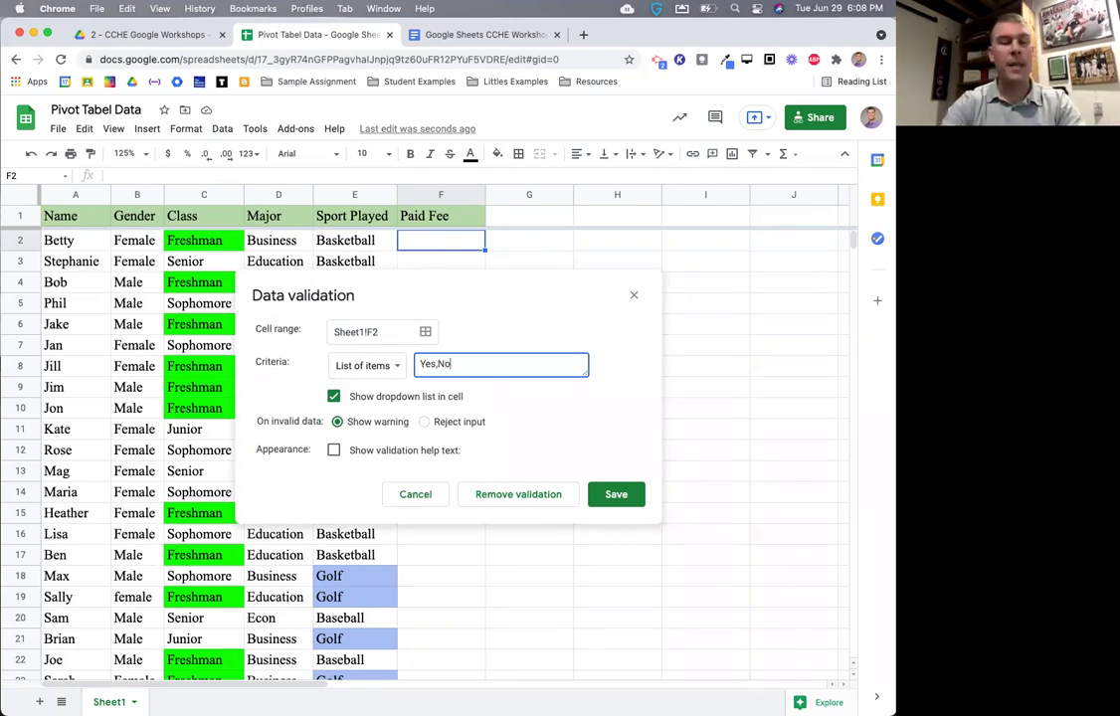
type(",Penin")
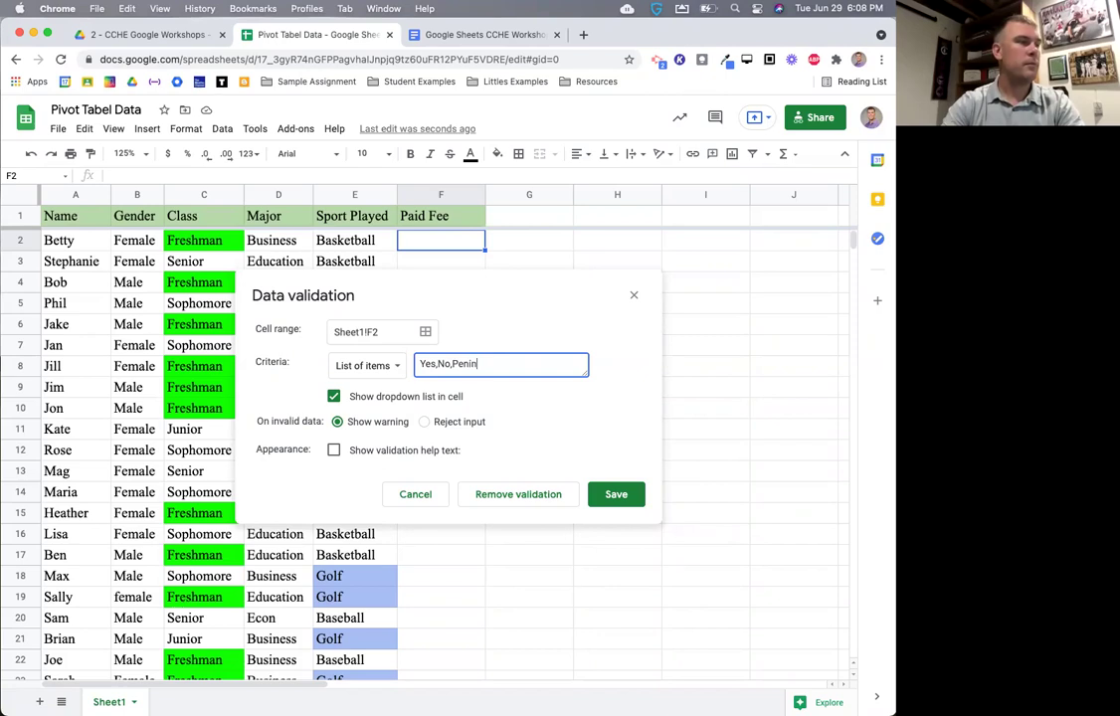
key("BackSpace")
key("BackSpace")
type("ding")
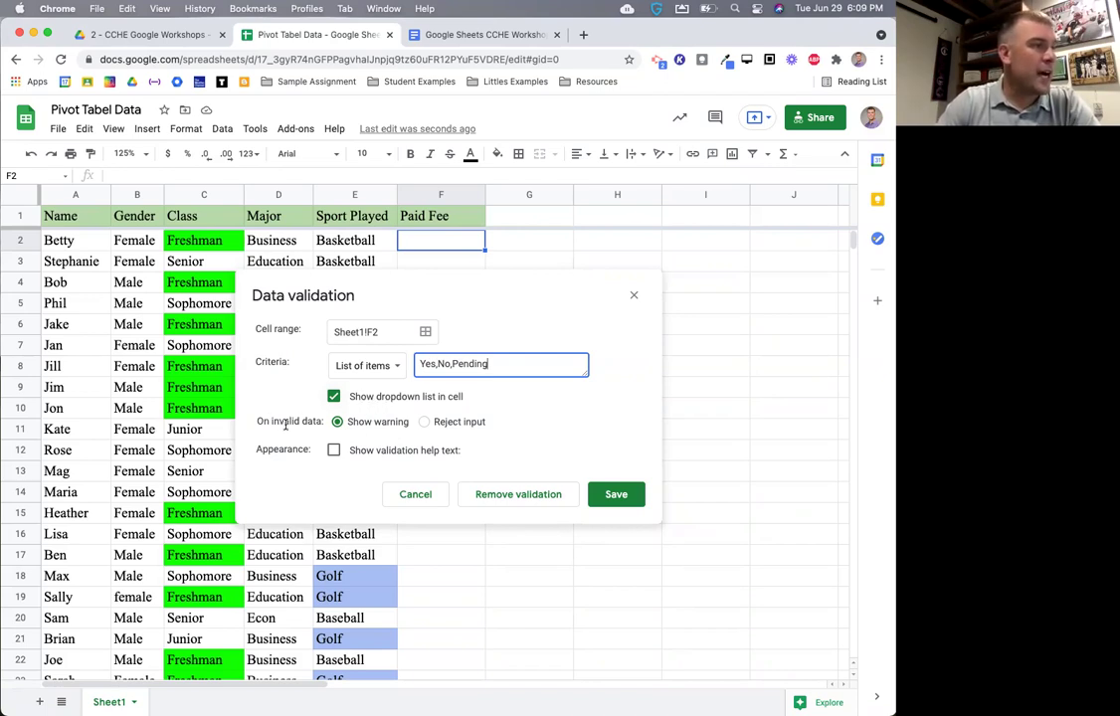
left_click(446, 423)
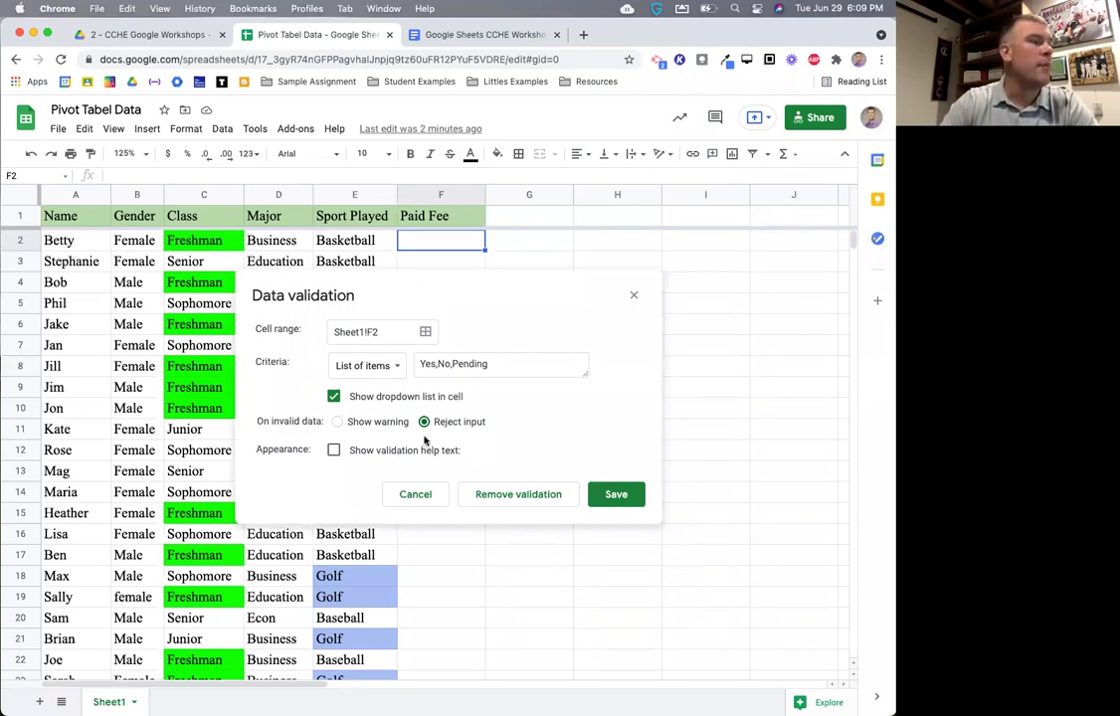
left_click(615, 494)
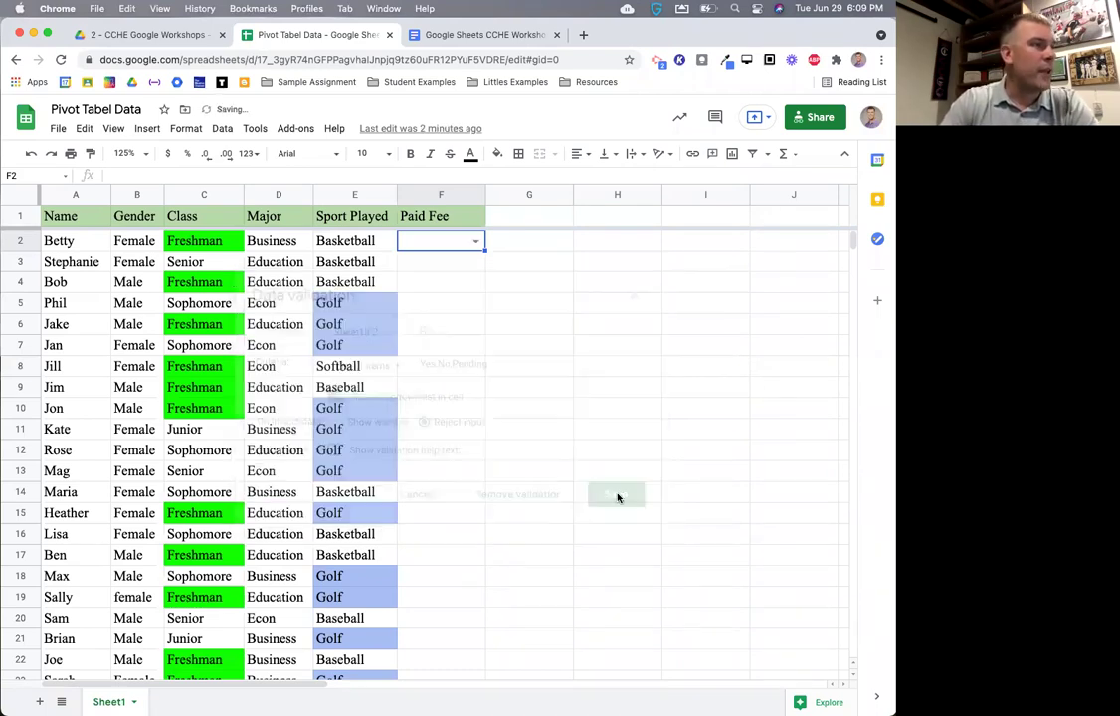
Step: Test F2's dropdown by choosing Yes, then changing it to No
double_click(477, 240)
left_click(453, 260)
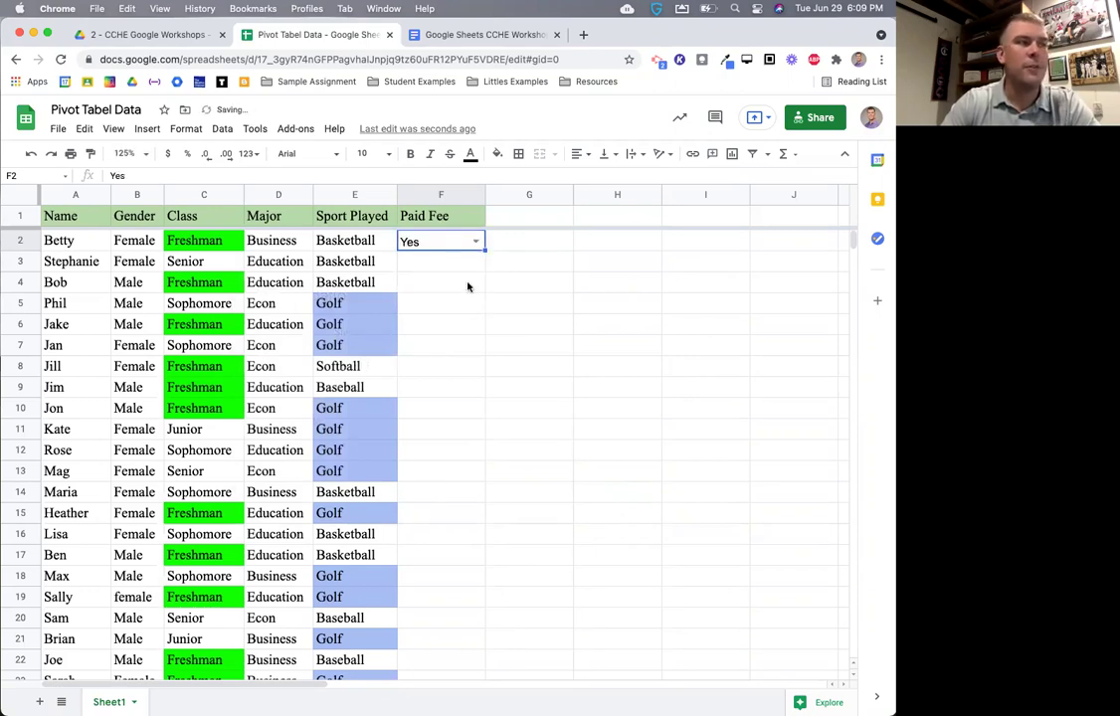
left_click(460, 267)
left_click(475, 240)
left_click(453, 275)
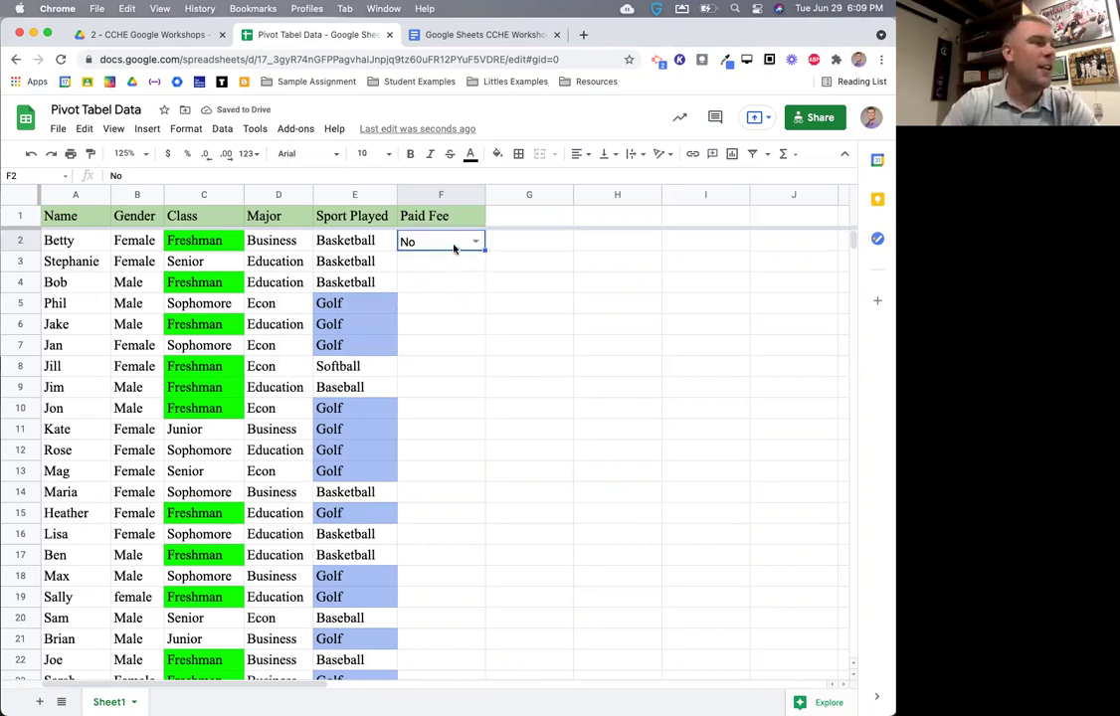
Step: Clear F2 and fill its dropdown down the Paid Fee column to row 27
key("Delete")
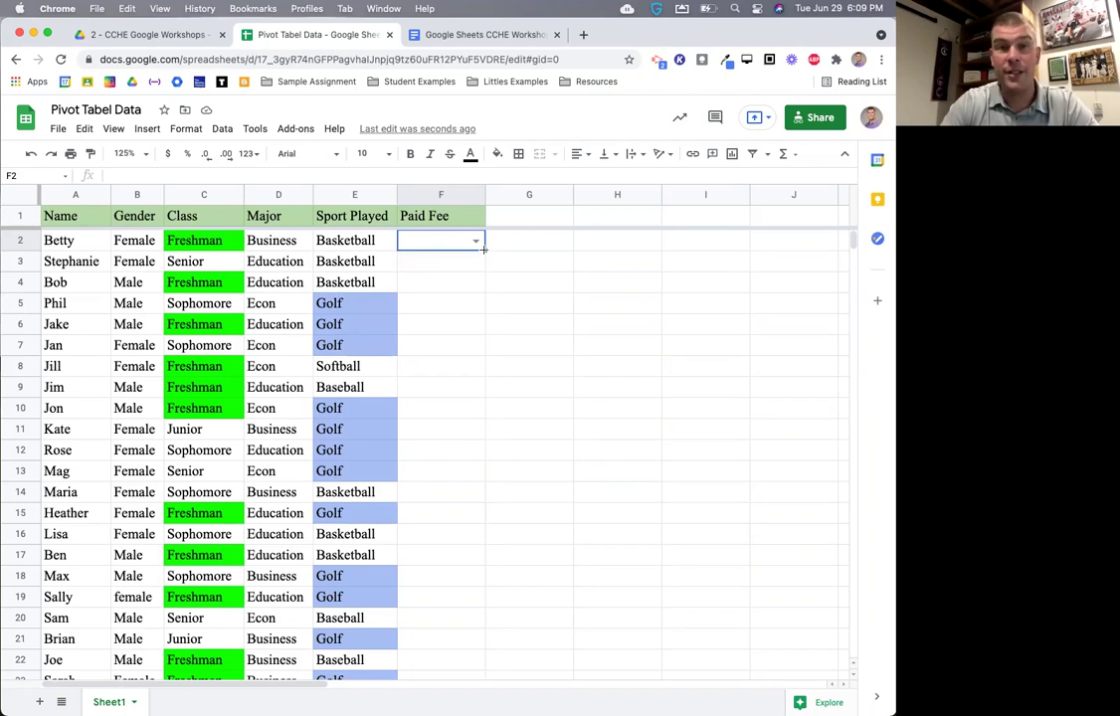
double_click(483, 250)
scroll(457, 386, "down", 5)
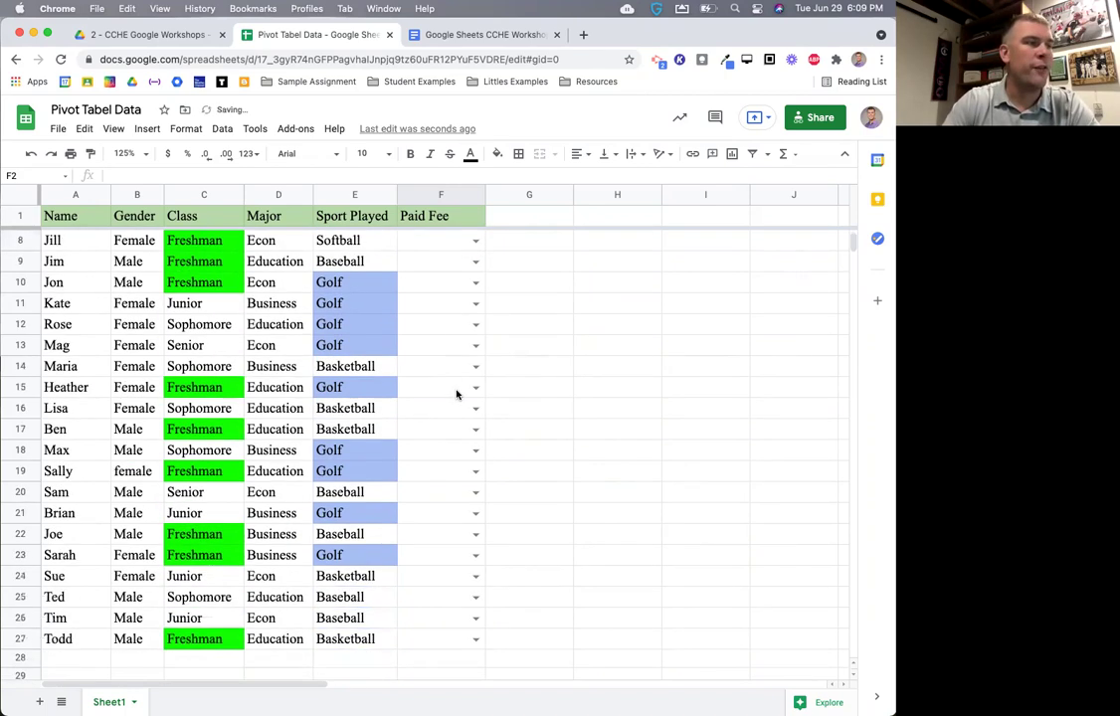
scroll(458, 388, "up", 5)
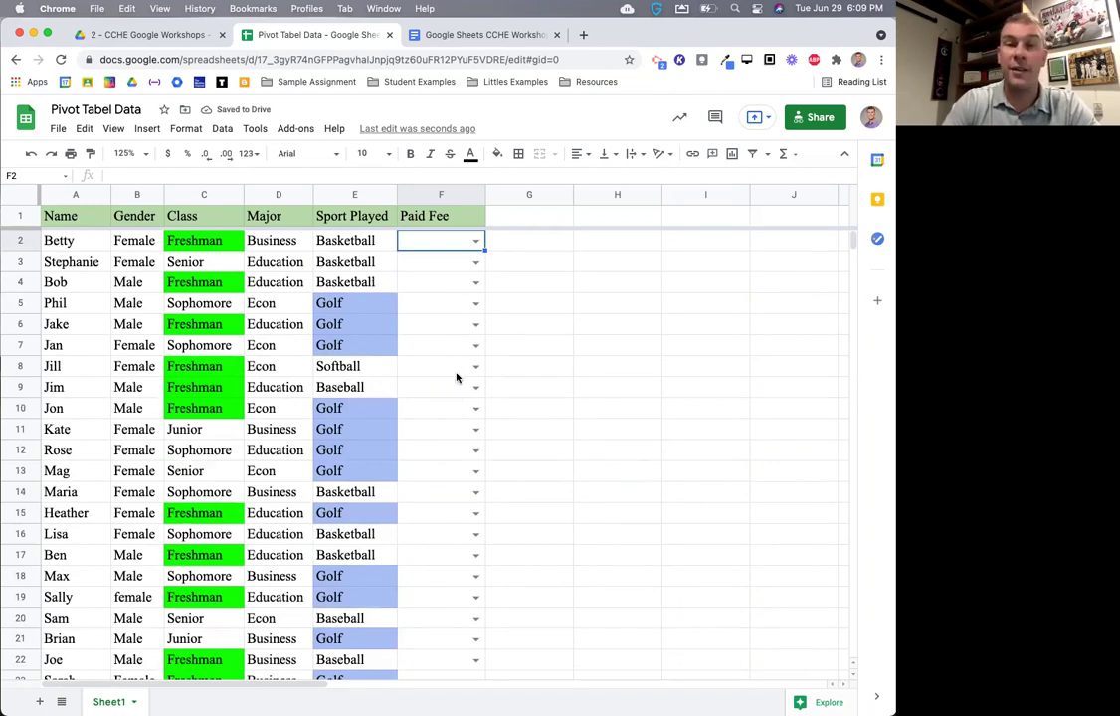
Step: Set F4 and F8 to Yes, F6 to Pending, F9 to No, and select F2:F27
left_click(475, 283)
left_click(469, 309)
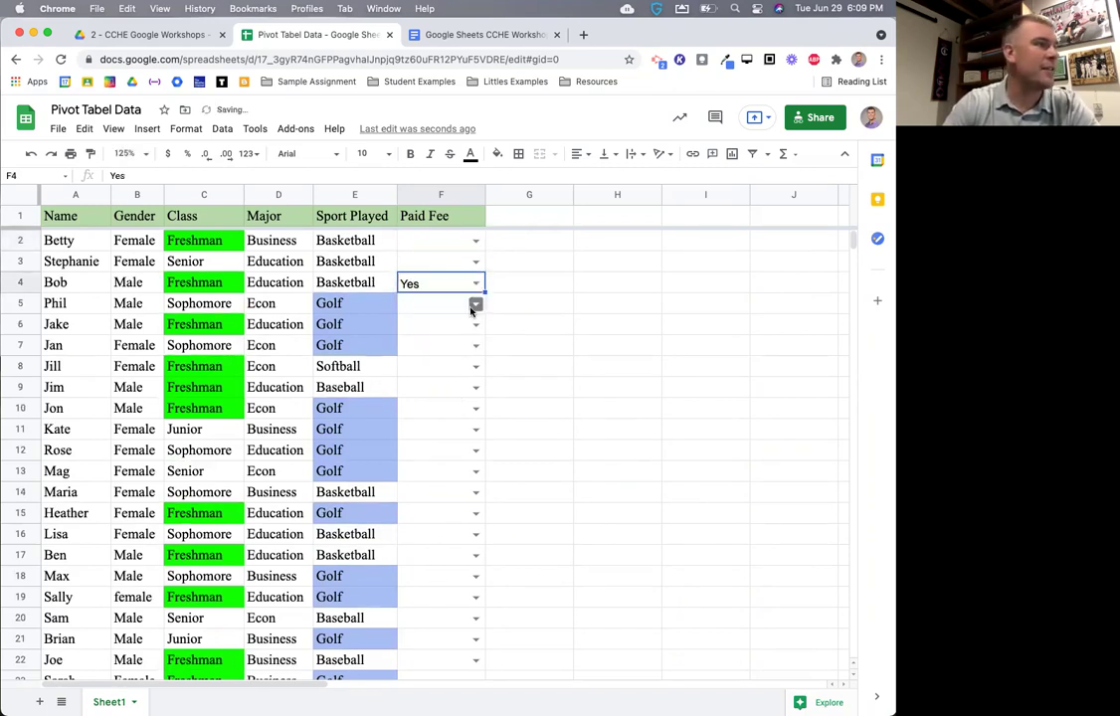
left_click(475, 324)
left_click(453, 379)
left_click(474, 366)
left_click(428, 387)
left_click(475, 390)
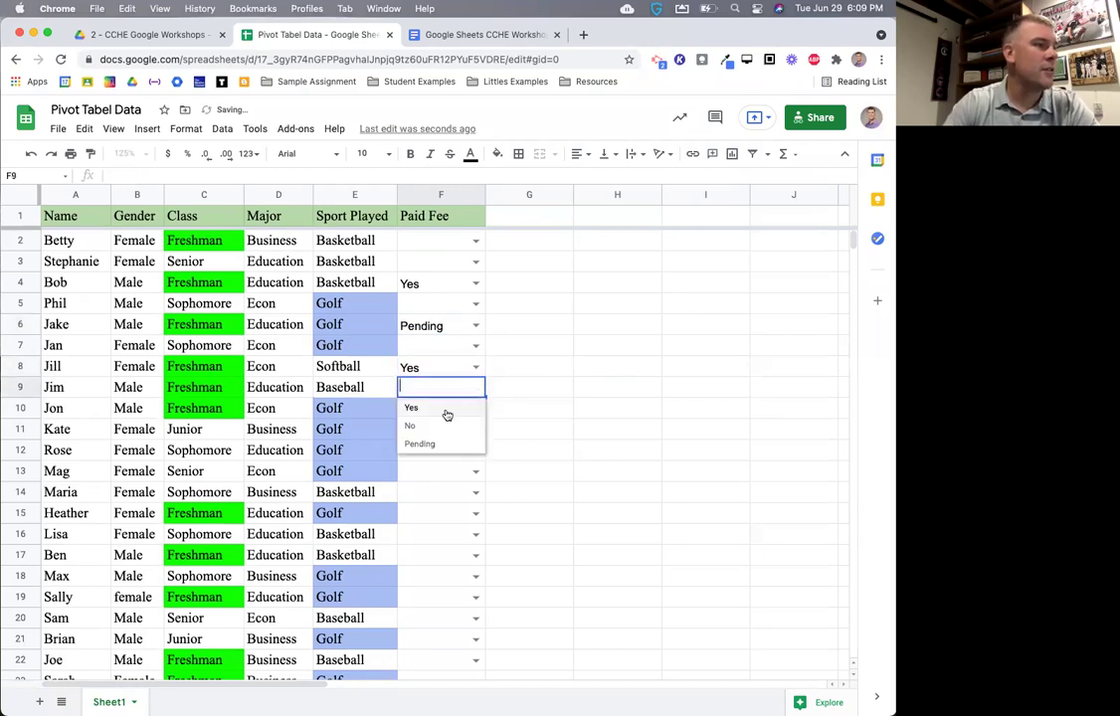
left_click(440, 425)
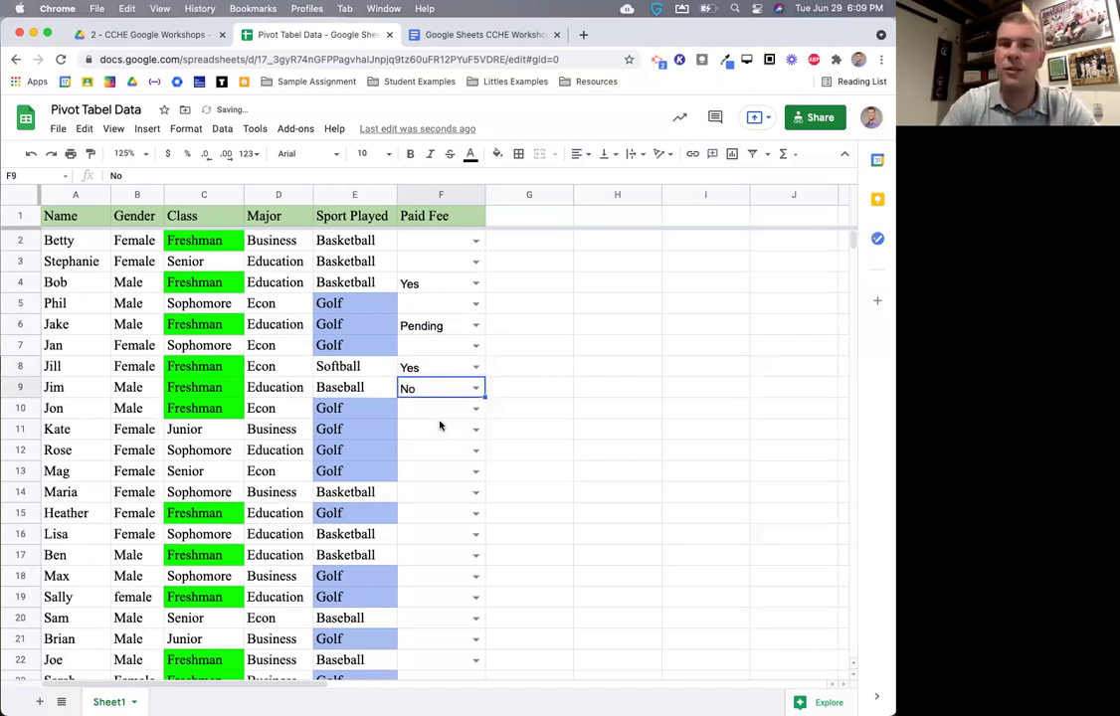
left_click_drag(438, 240, 449, 638)
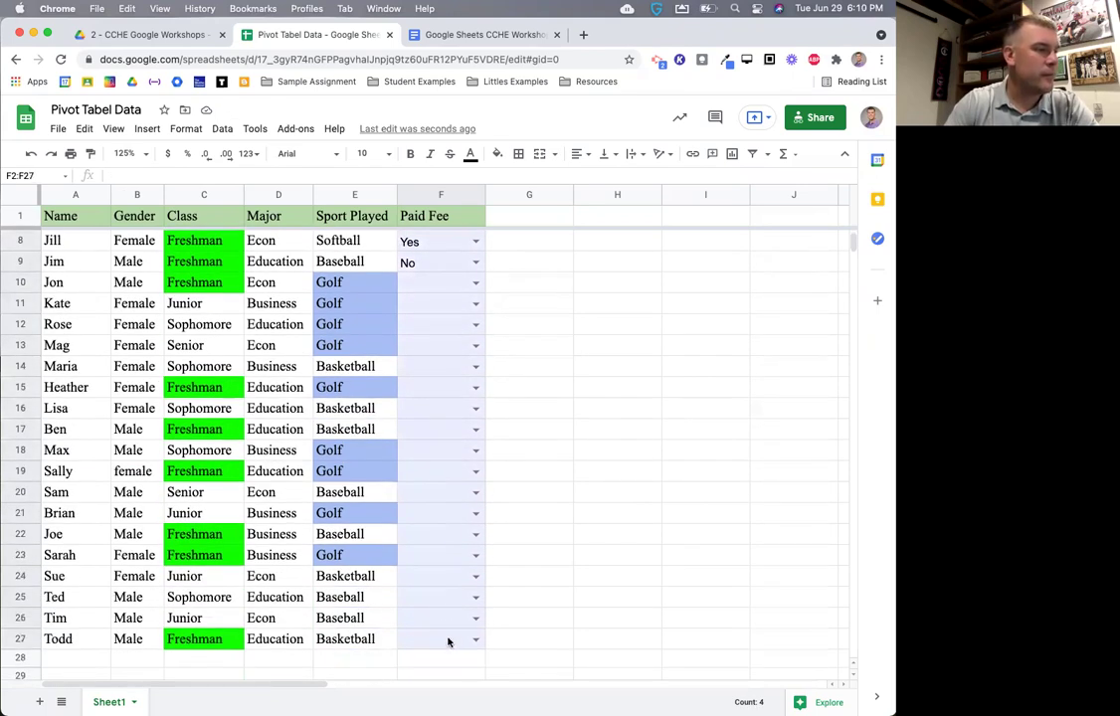
Step: Add a conditional format rule on the Paid Fee cells: Text contains 'Yes' fills green
left_click(186, 129)
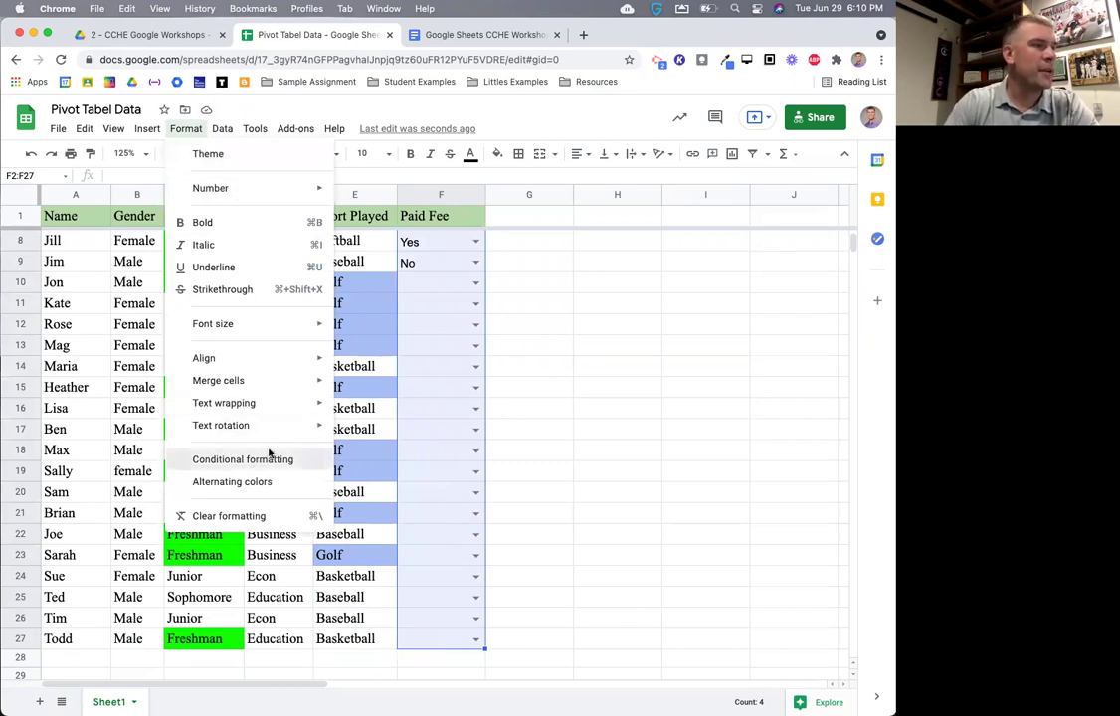
left_click(243, 458)
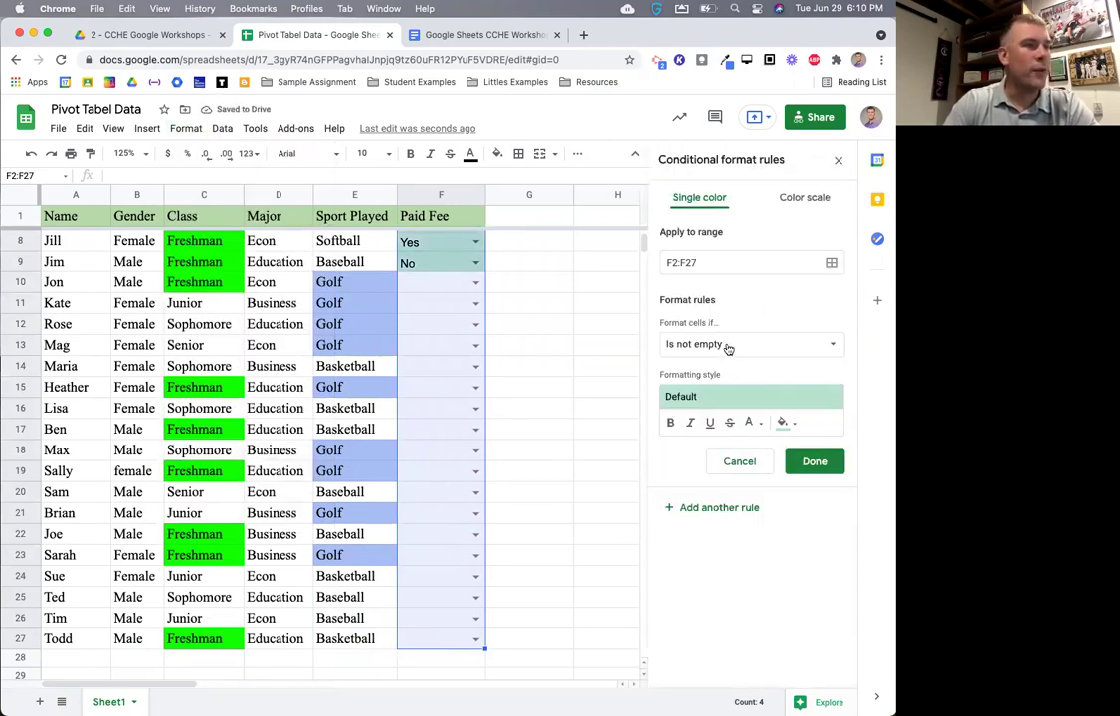
left_click(728, 345)
left_click(722, 370)
left_click(717, 374)
type("Yes")
left_click(782, 459)
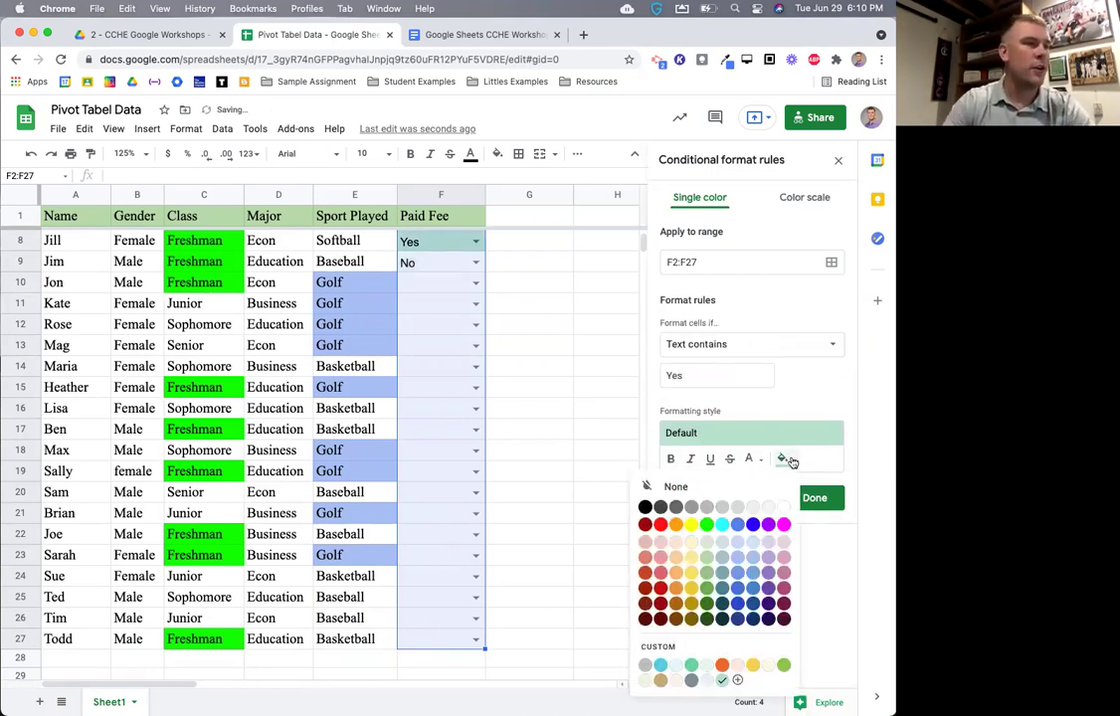
left_click(706, 524)
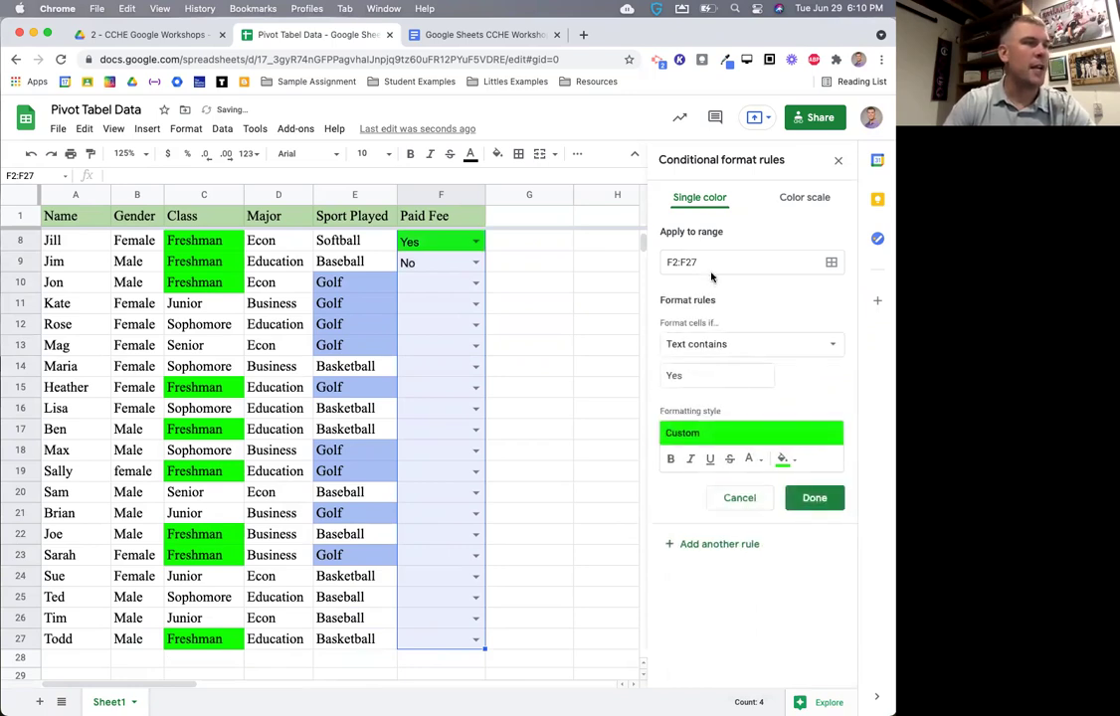
Step: Add a Text contains 'No' rule with red fill, save, and close the rules panel
left_click(724, 344)
left_click(712, 341)
double_click(705, 374)
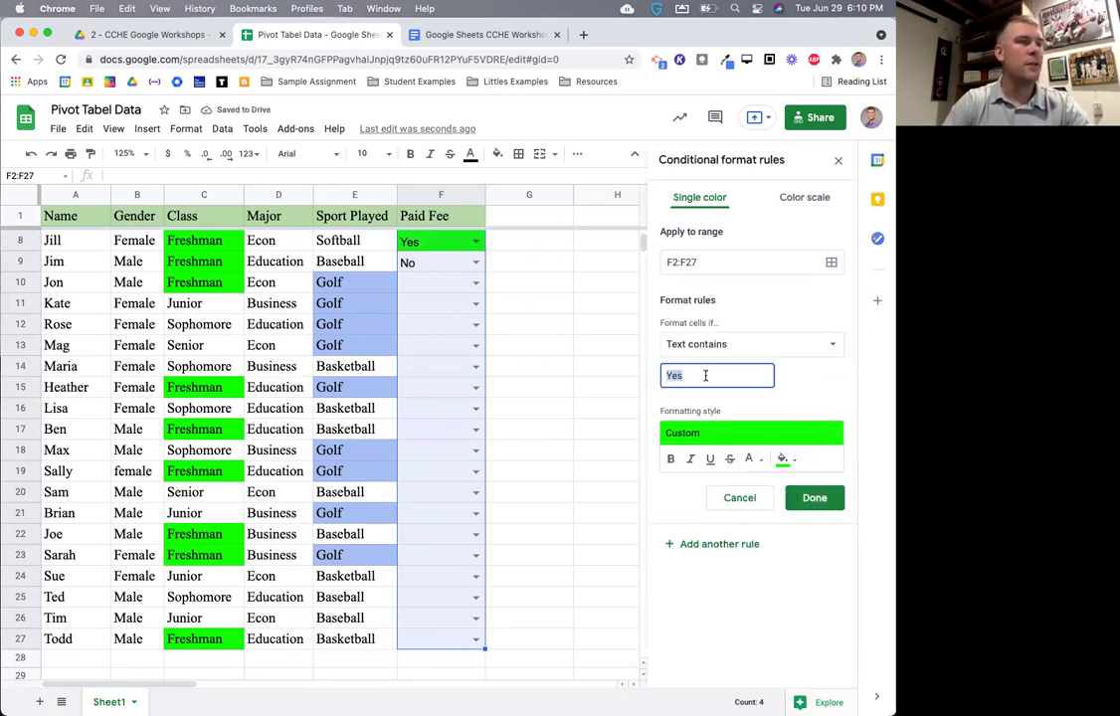
type("No")
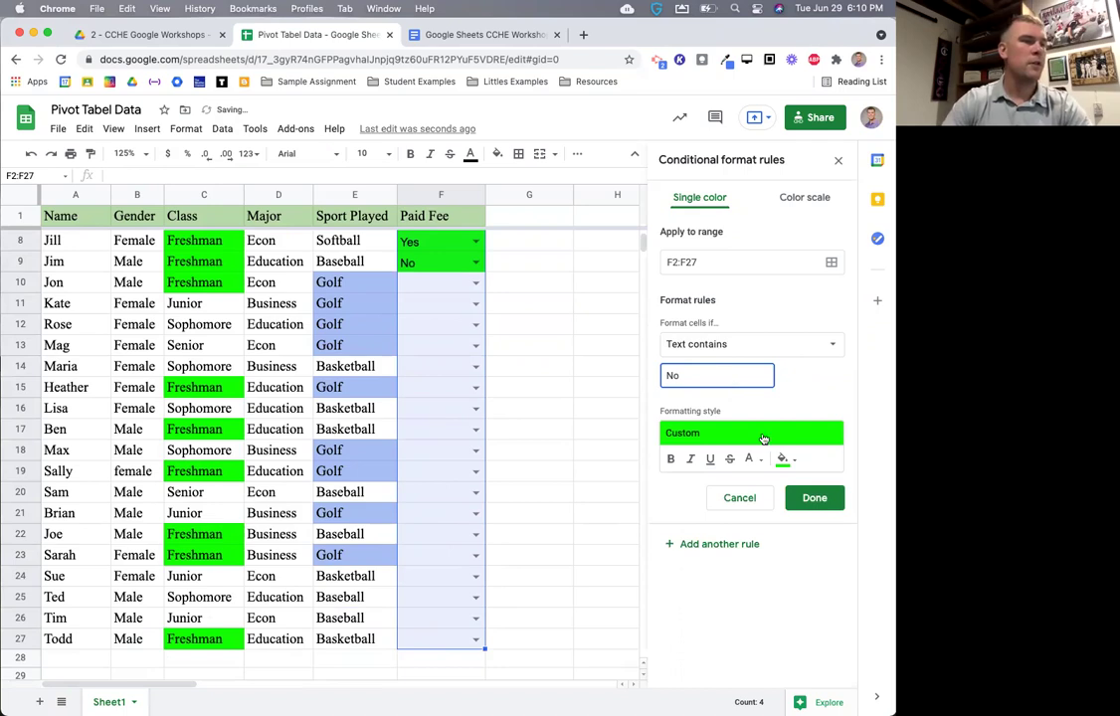
left_click(783, 459)
left_click(660, 524)
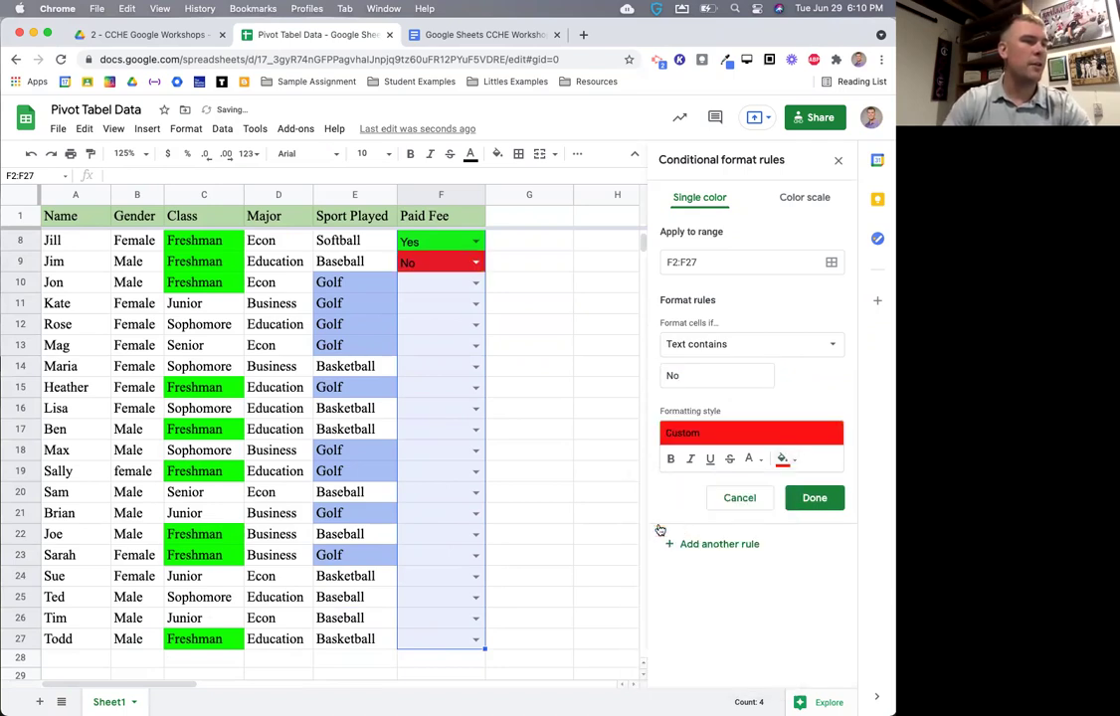
left_click(814, 497)
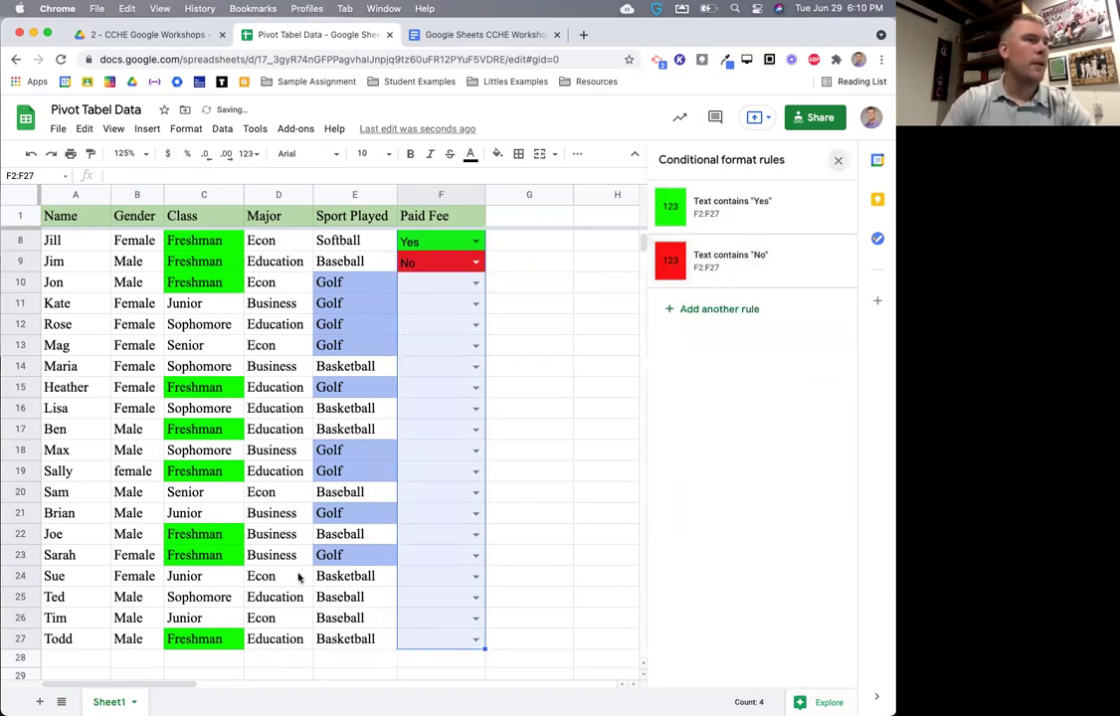
left_click(837, 160)
Step: Set F12 to Yes and F15 and F17 to No
left_click(477, 325)
left_click(447, 348)
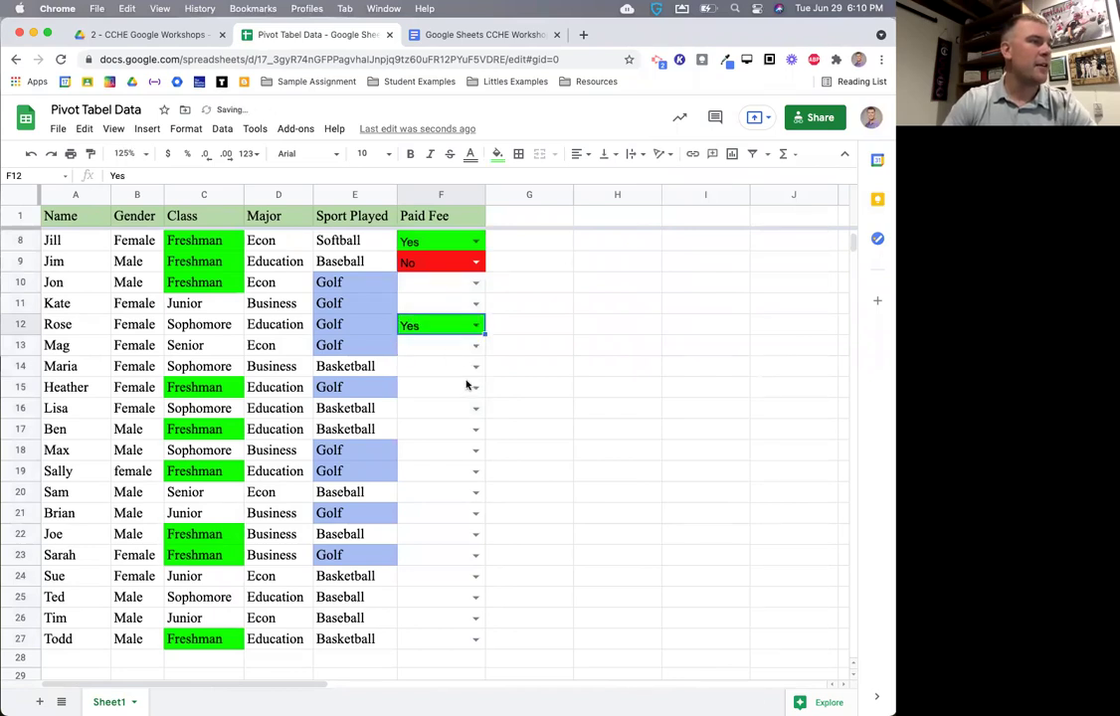
left_click(475, 387)
left_click(439, 425)
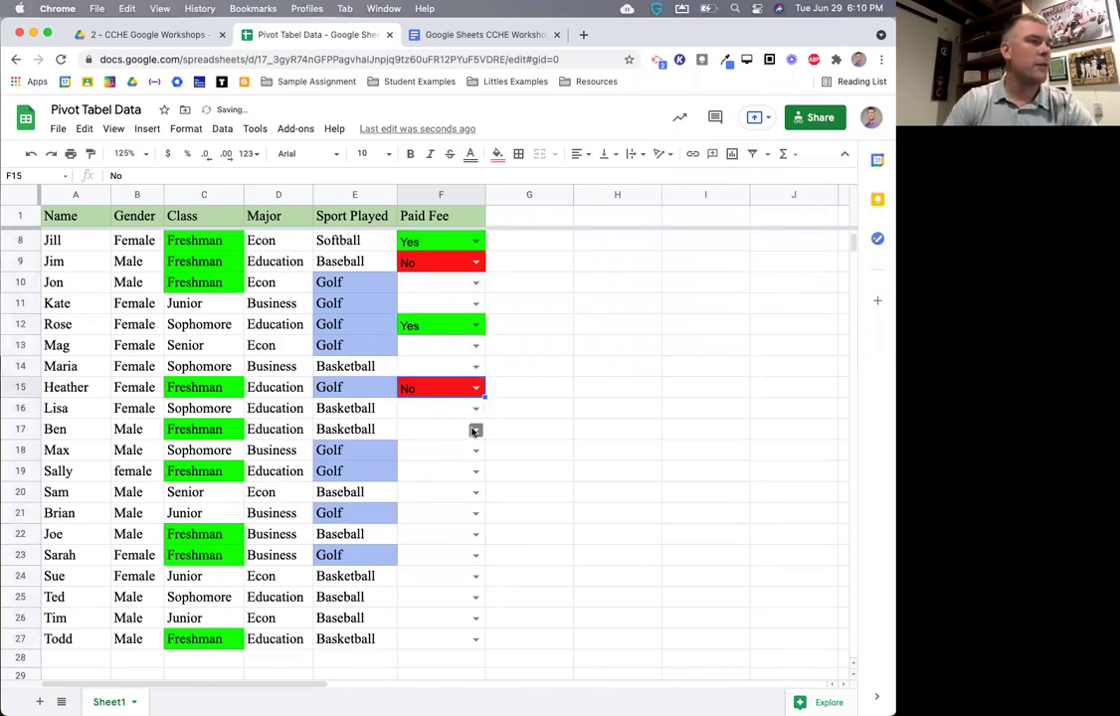
left_click(476, 430)
left_click(439, 466)
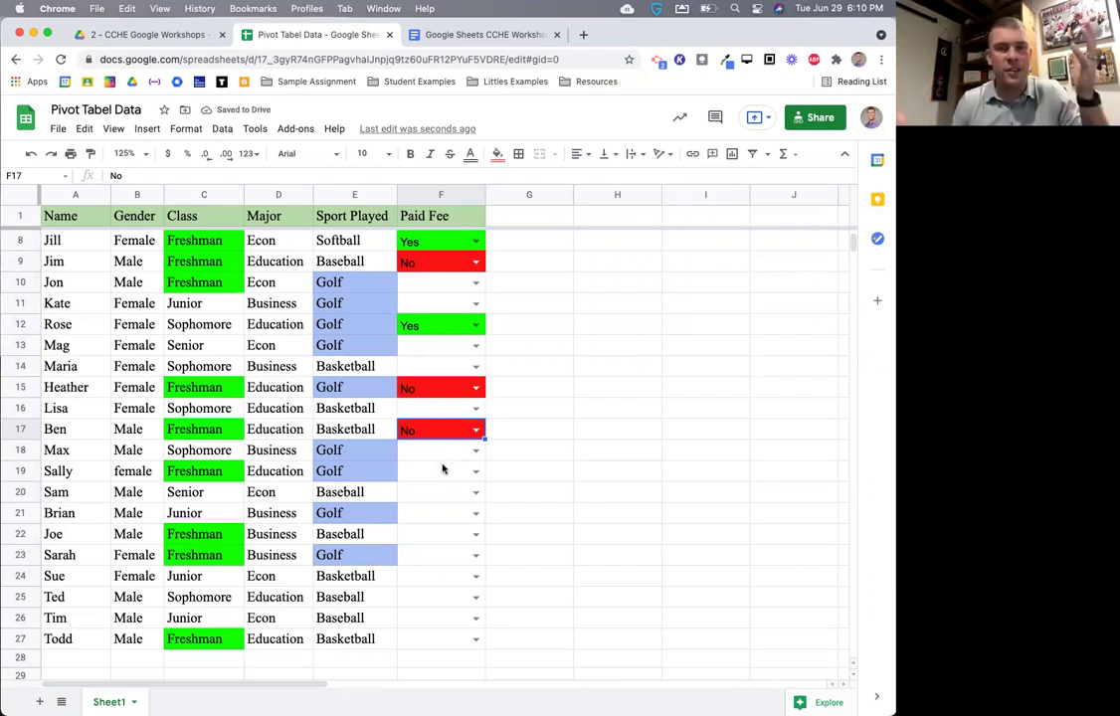
scroll(429, 462, "up", 2)
scroll(429, 463, "up", 1)
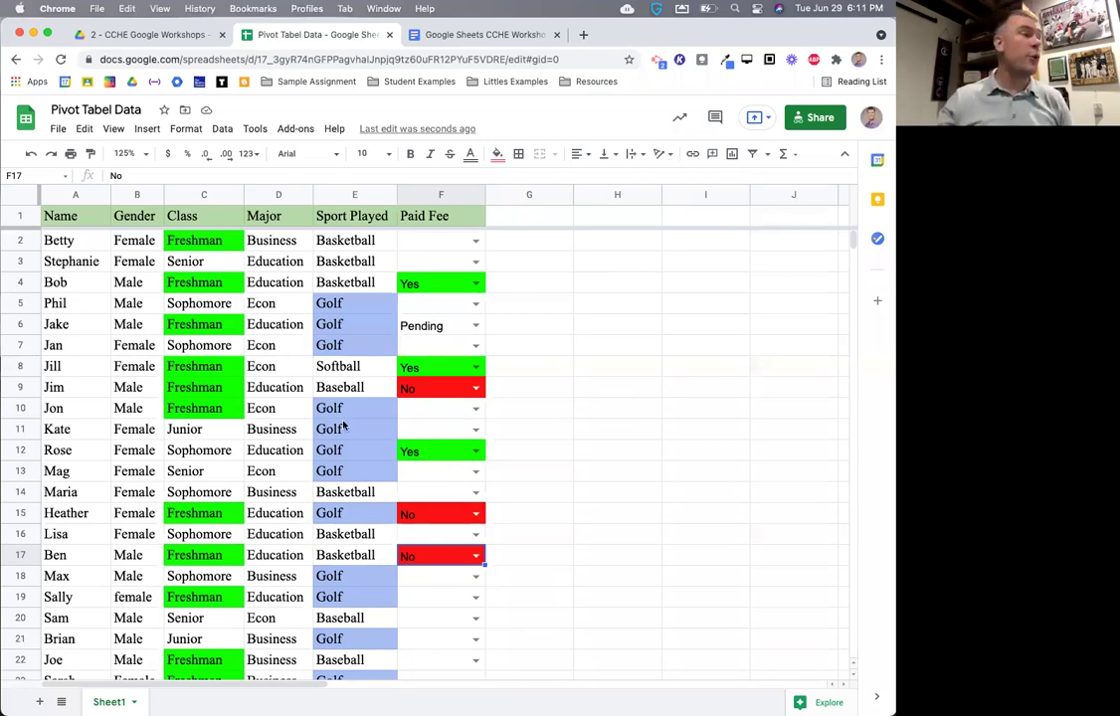
left_click(222, 129)
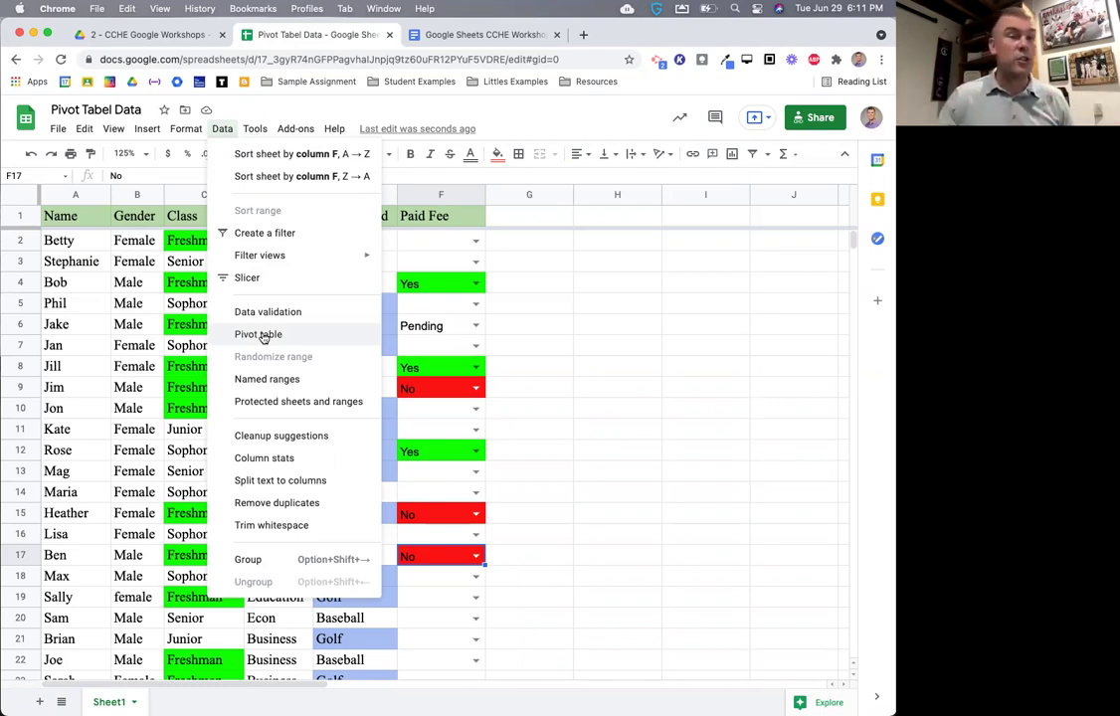
left_click(512, 120)
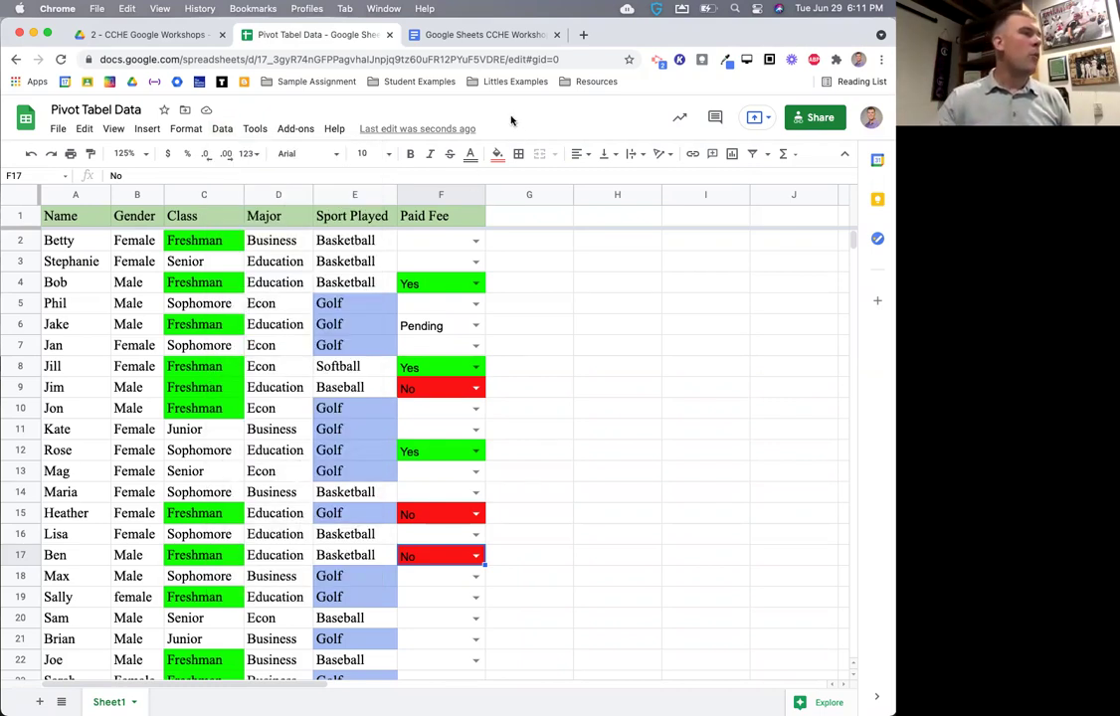
left_click(91, 245)
Step: Correct the student's full name in cell A2 by retyping the surname
double_click(92, 244)
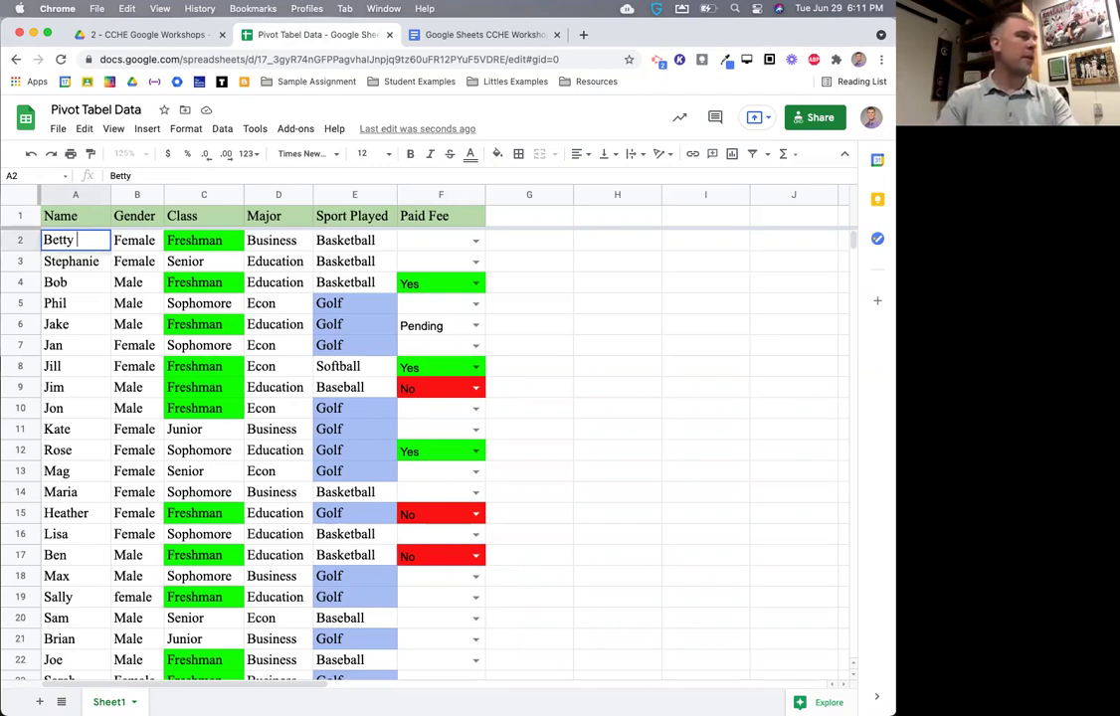
type("Clen")
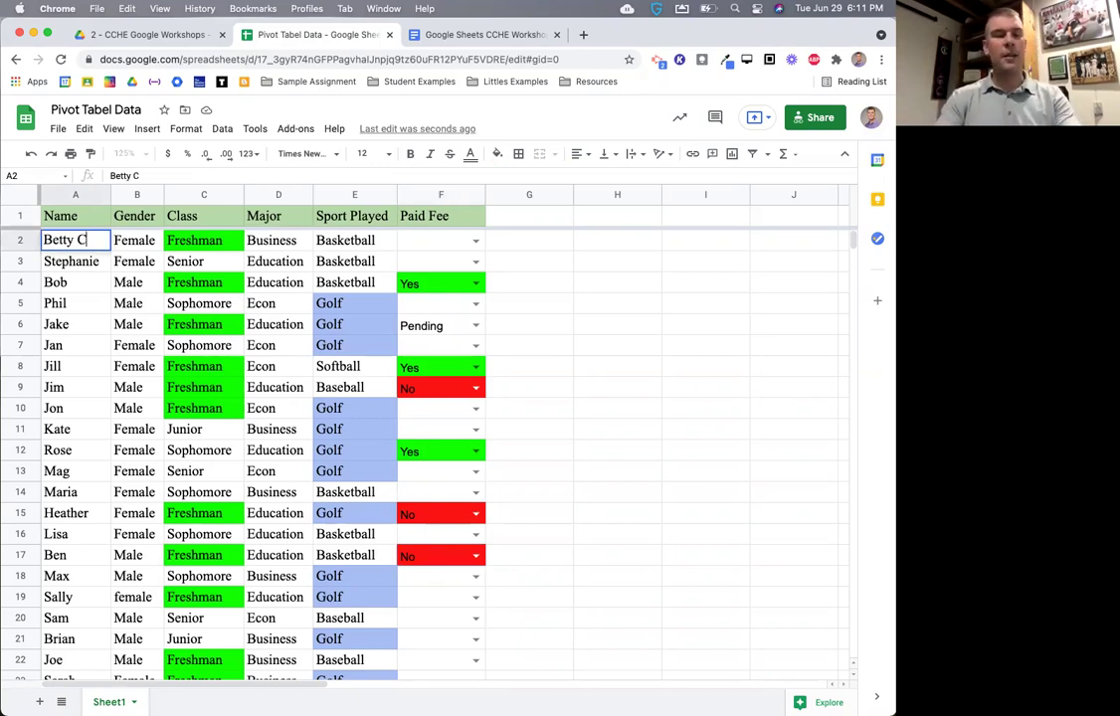
key("BackSpace")
key("BackSpace")
key("BackSpace")
key("BackSpace")
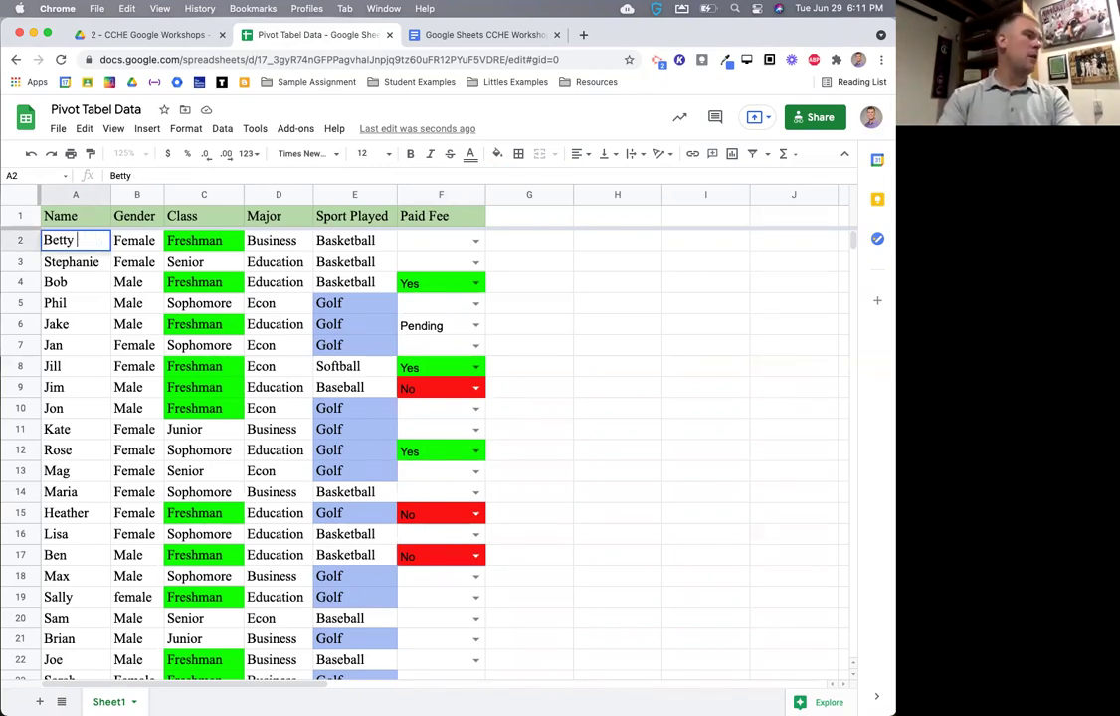
type("Sanders")
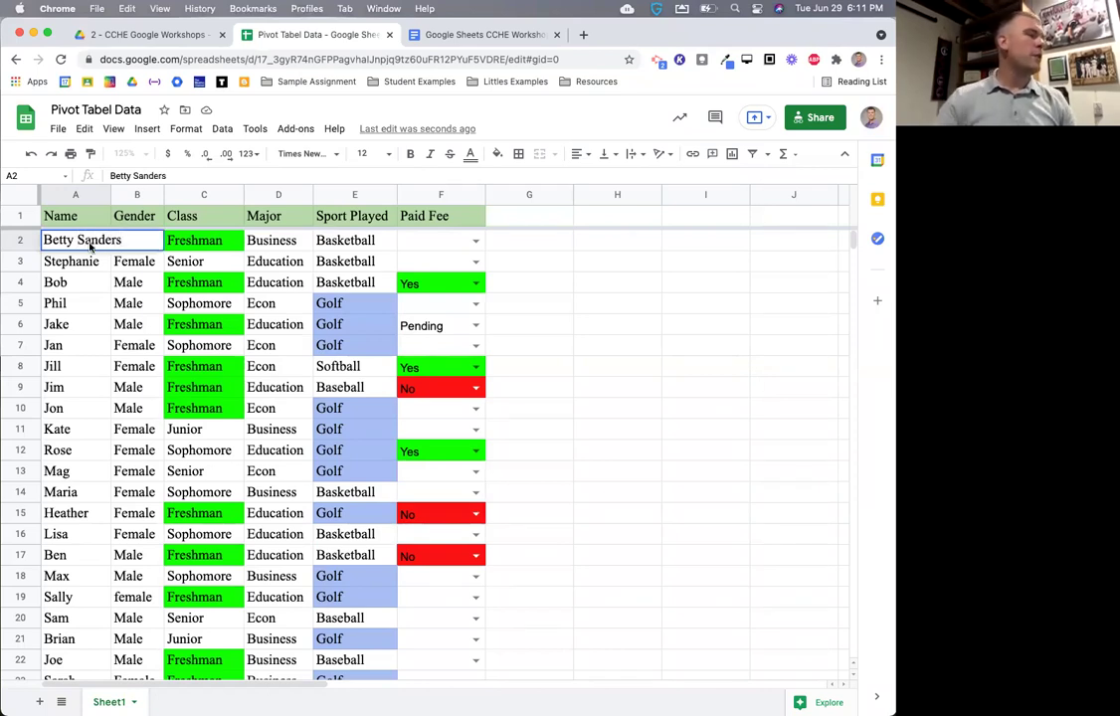
left_click(90, 258)
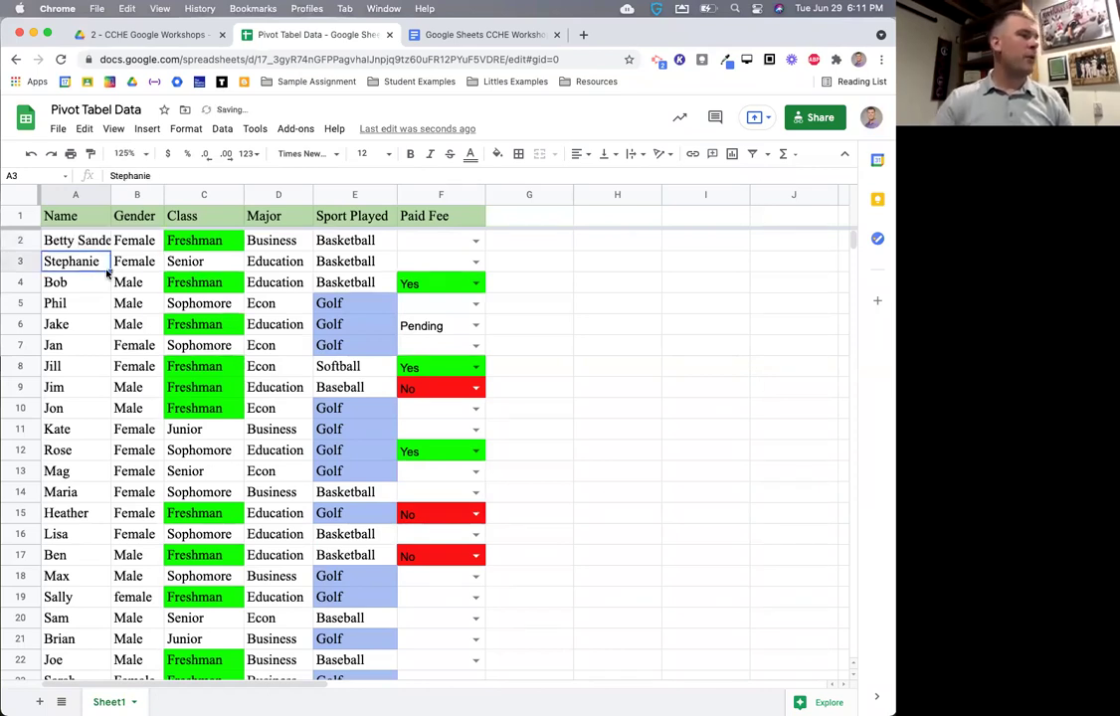
Step: Autofit column A's width and insert an empty column left of Gender
double_click(109, 194)
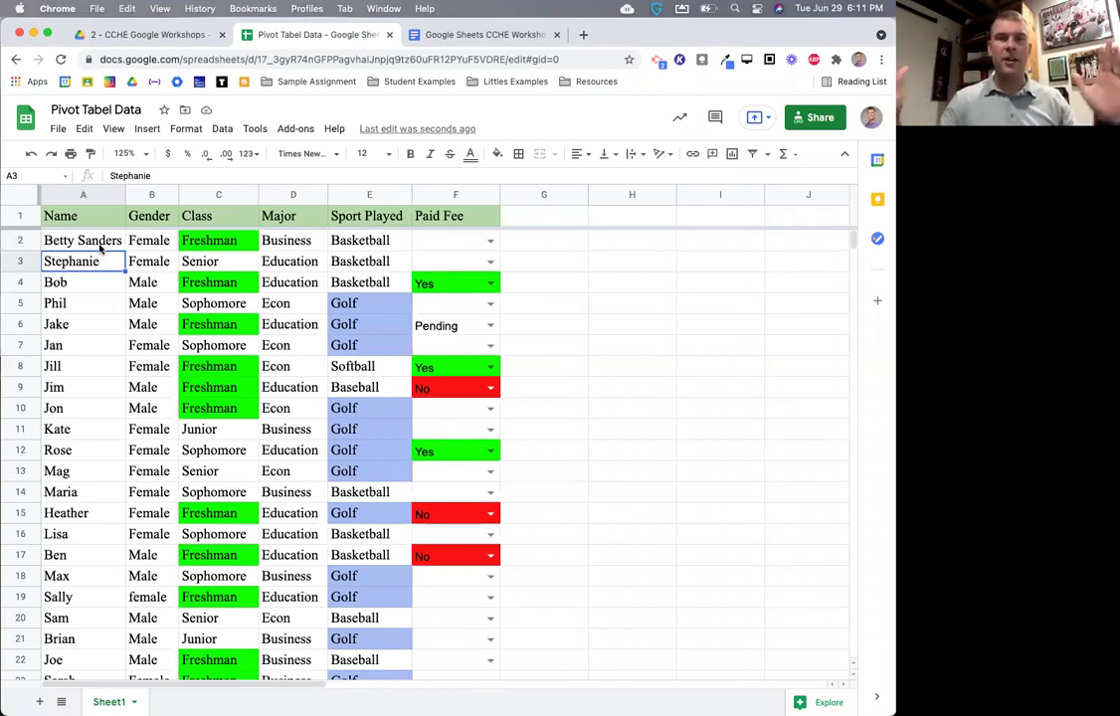
right_click(151, 191)
left_click(216, 296)
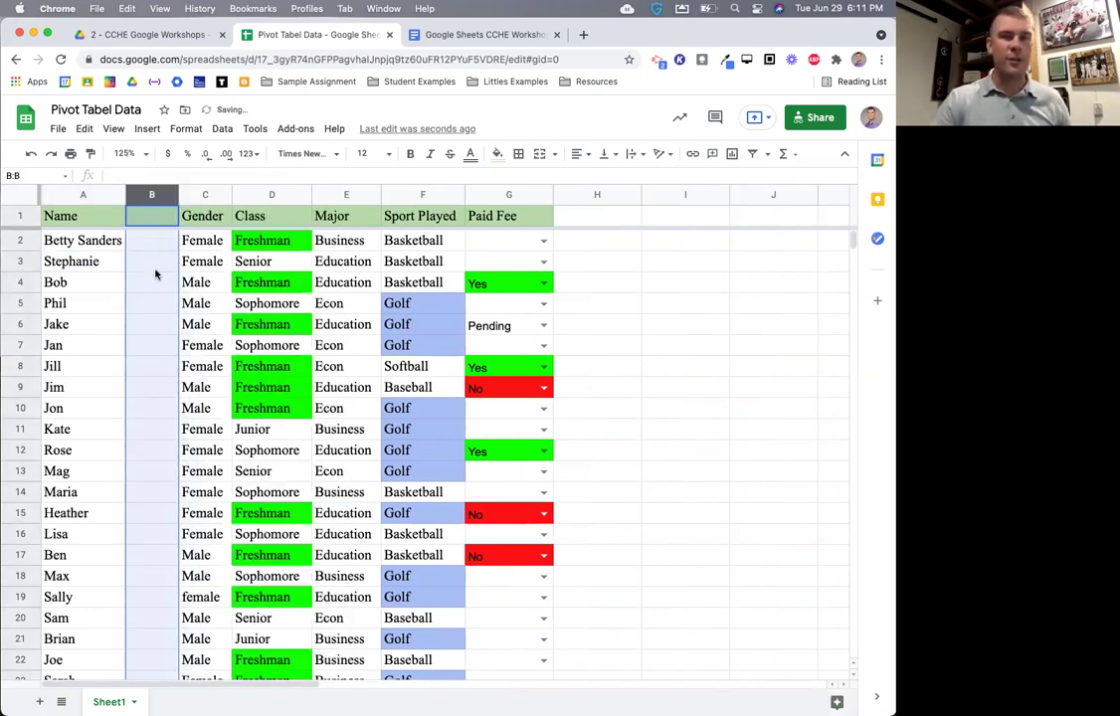
left_click(84, 195)
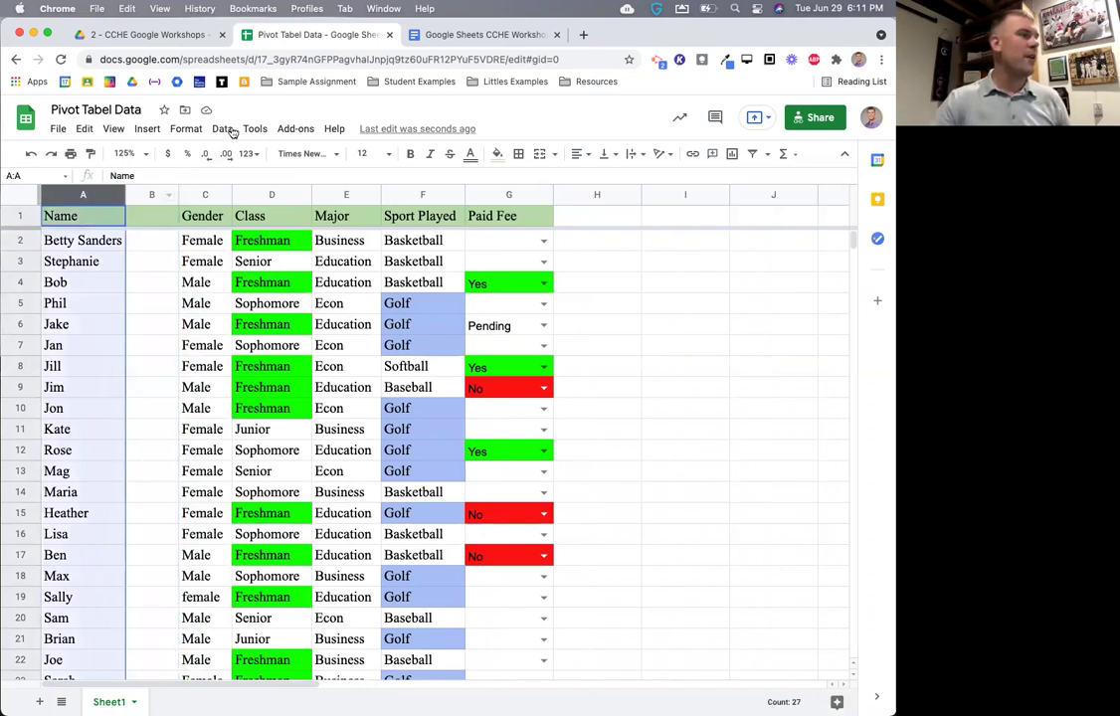
left_click(186, 129)
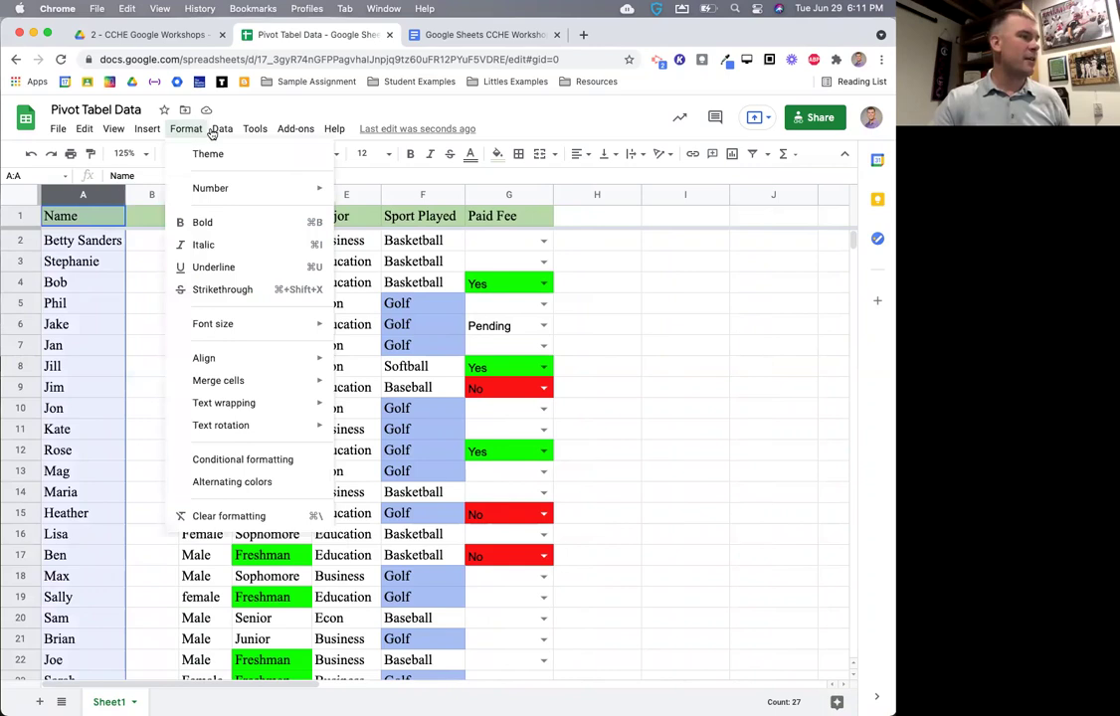
left_click(220, 130)
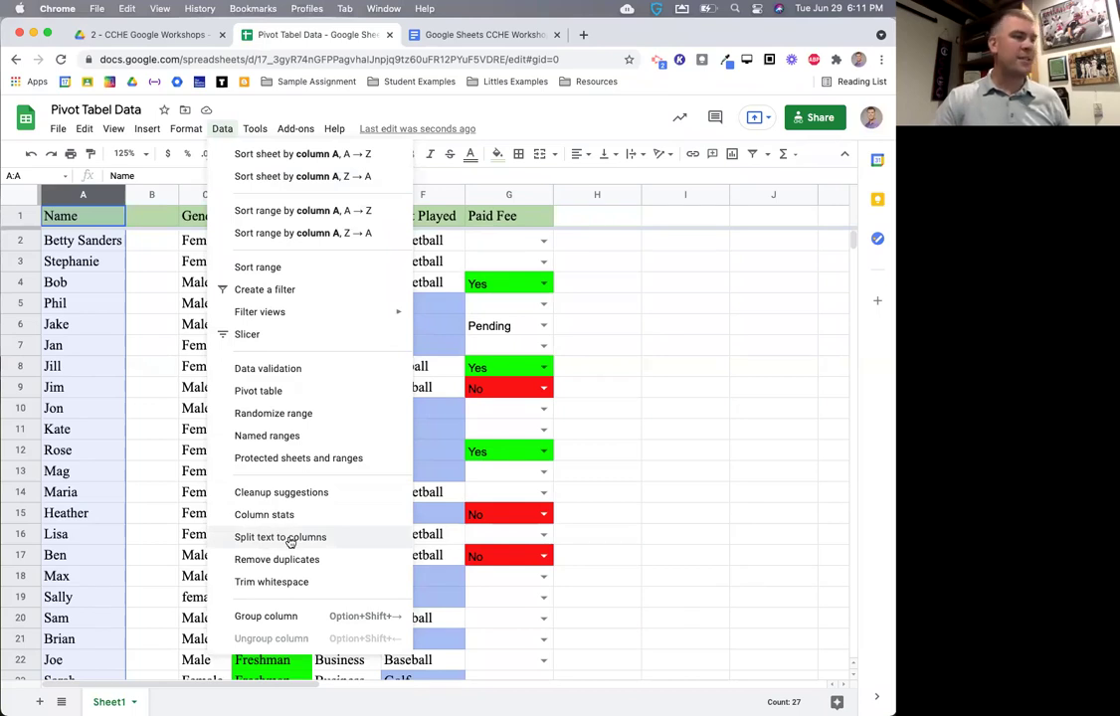
Step: Split the names in column A into columns using Space as the separator
left_click(293, 537)
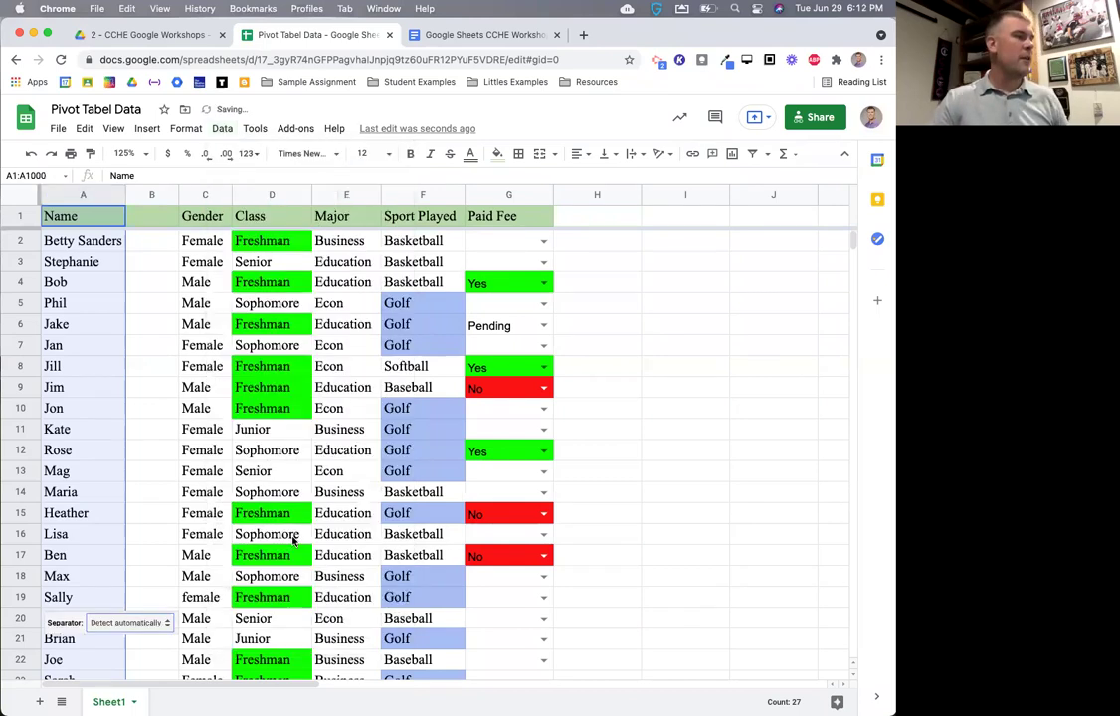
left_click(139, 623)
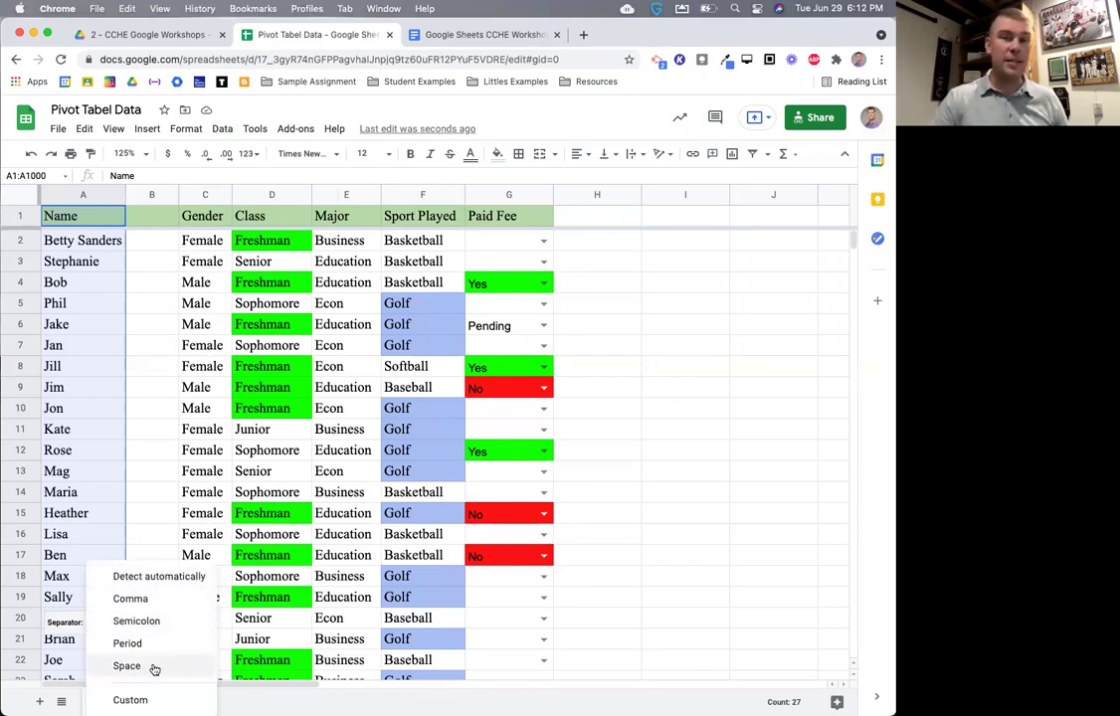
left_click(154, 669)
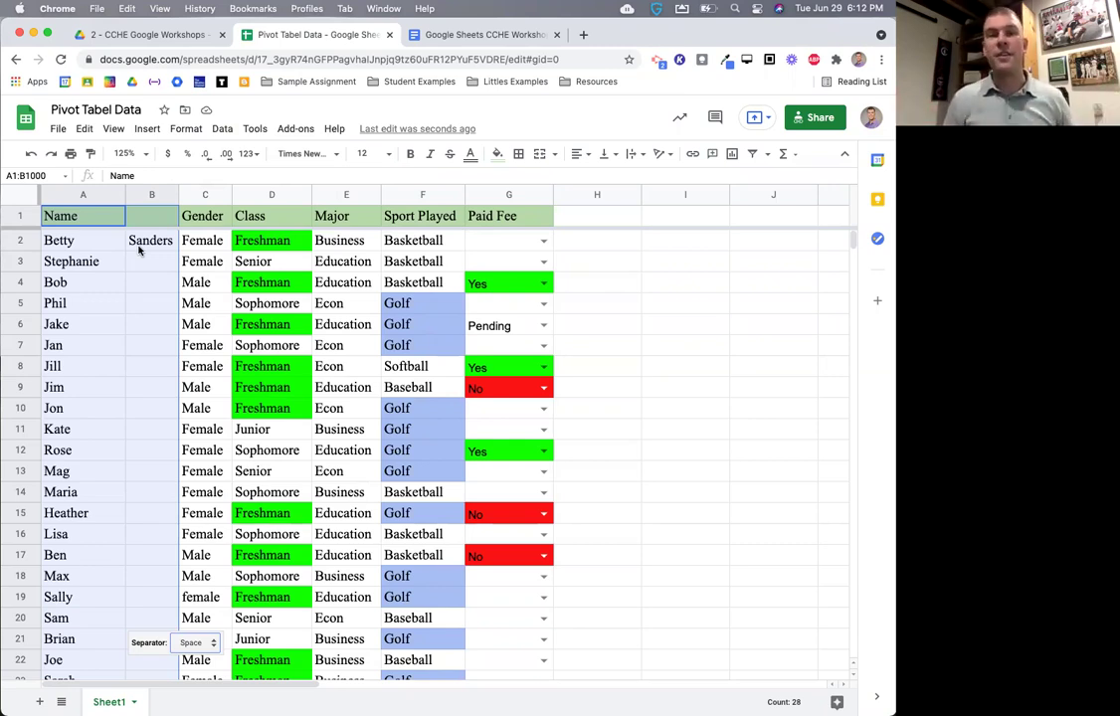
Step: Select cell H2 beside the Paid Fee column for a checkbox
left_click(222, 128)
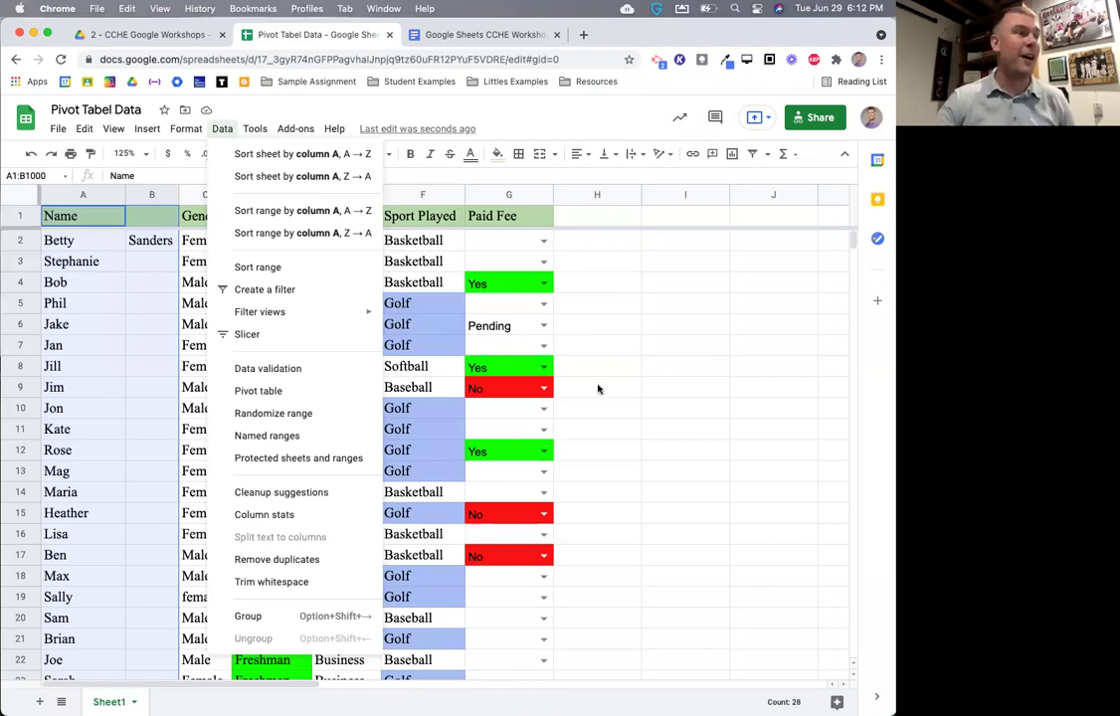
left_click(600, 286)
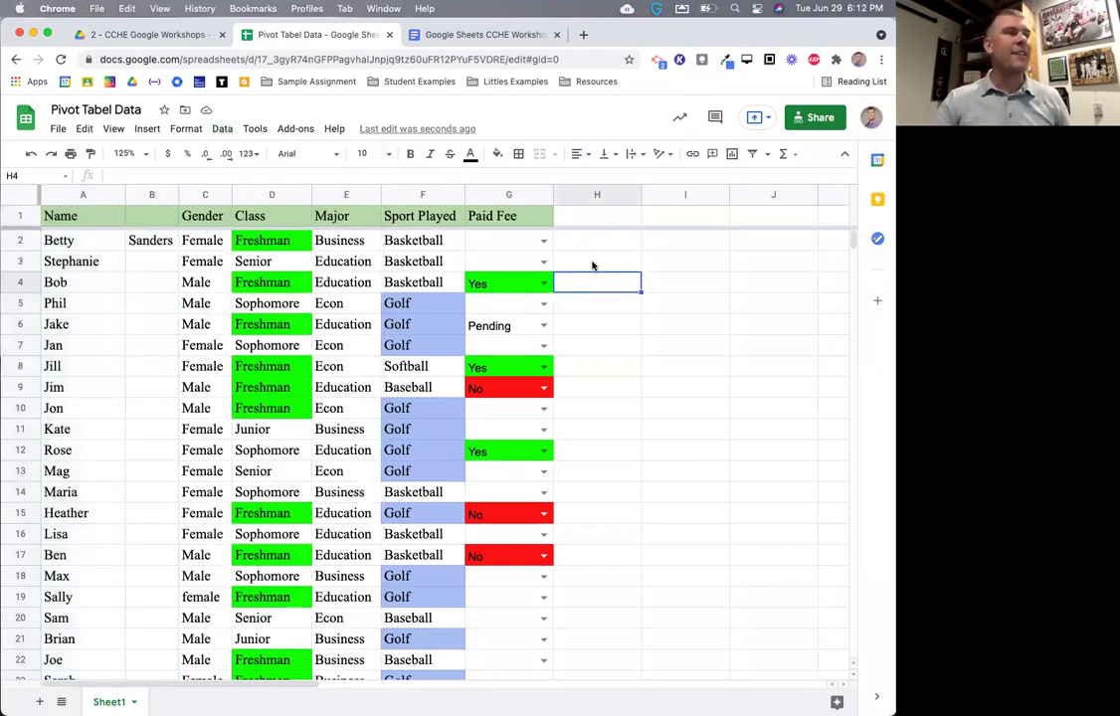
left_click(585, 241)
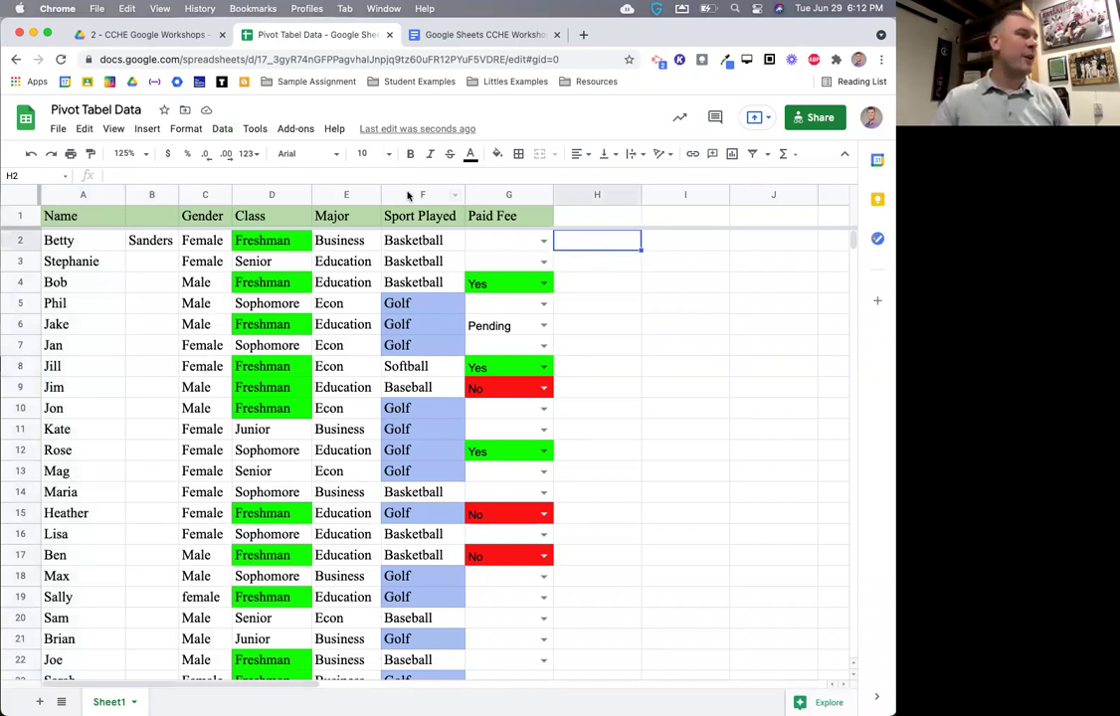
left_click(223, 130)
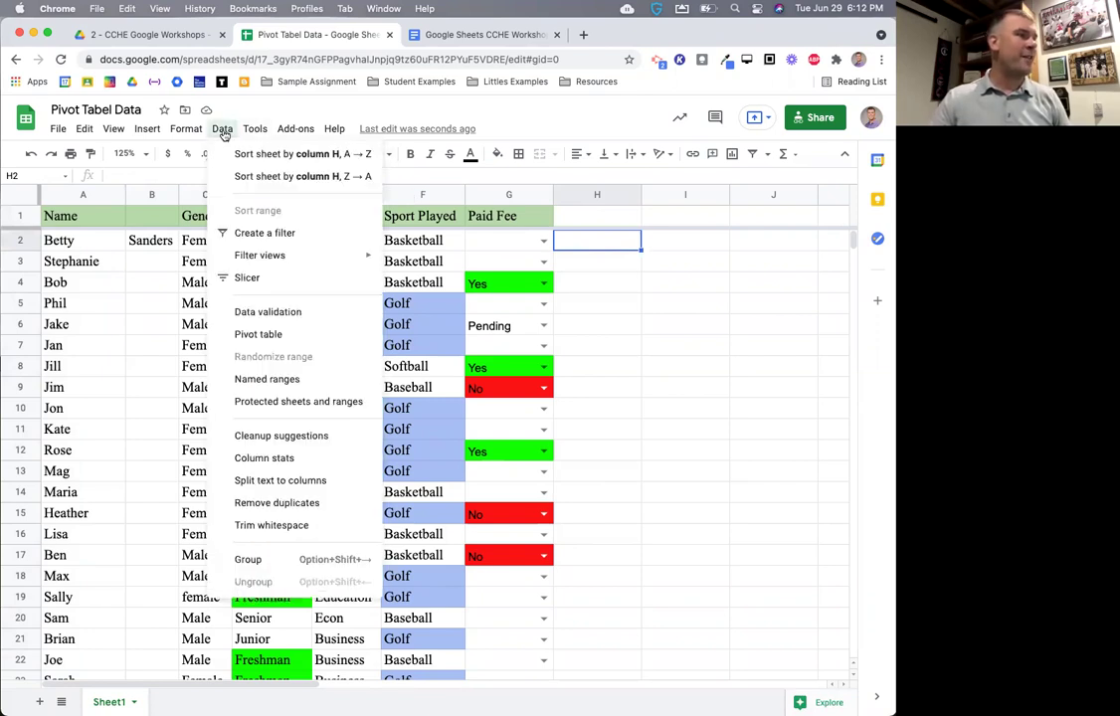
Step: Insert an unticked checkbox into cell H2 via Insert > Checkbox
mouse_move(146, 130)
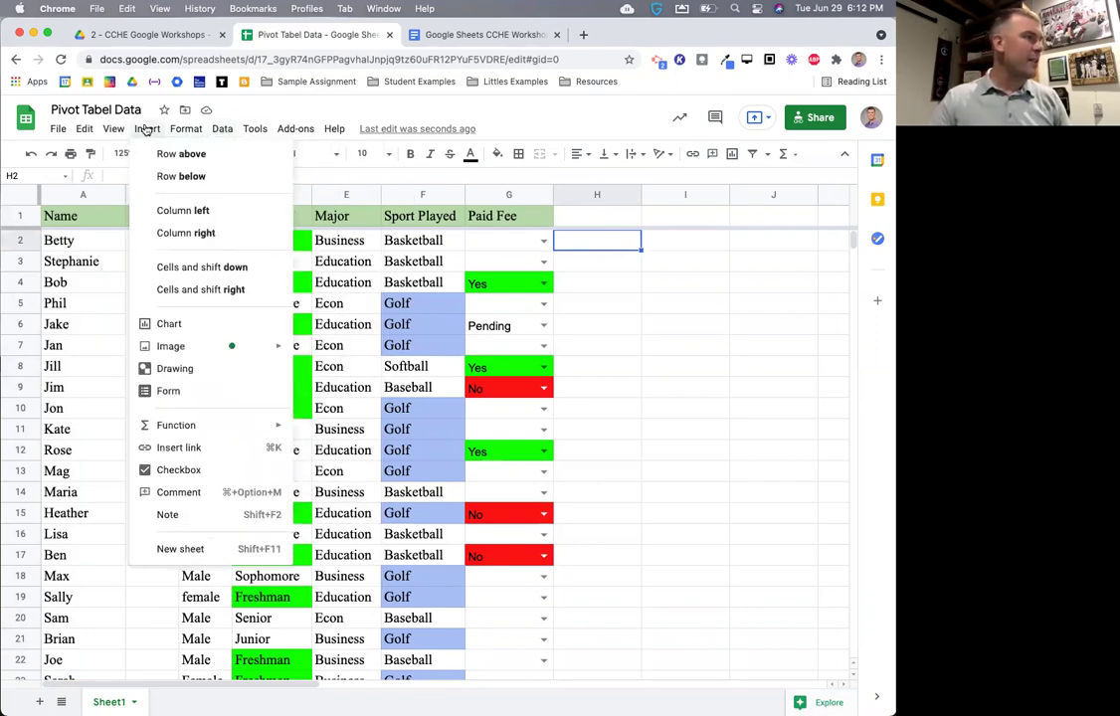
left_click(179, 470)
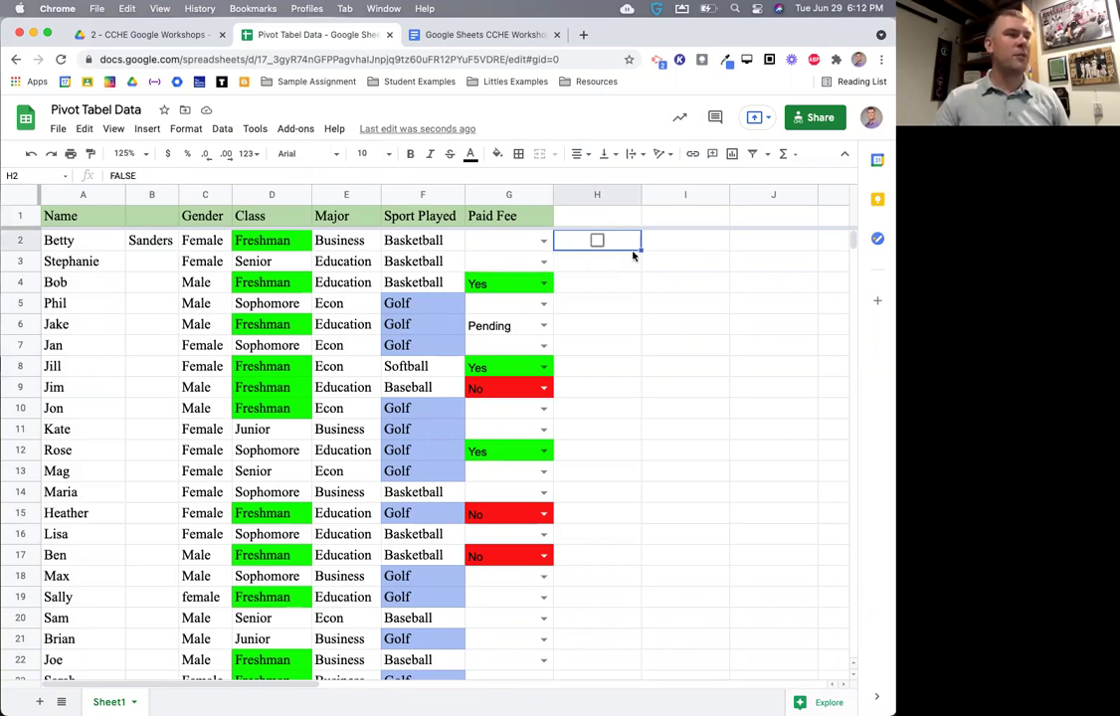
Step: Copy H2's checkbox down to H27 and tick the boxes in rows 4, 6, 8 and 10
left_click_drag(639, 250, 599, 597)
scroll(587, 398, "up", 5)
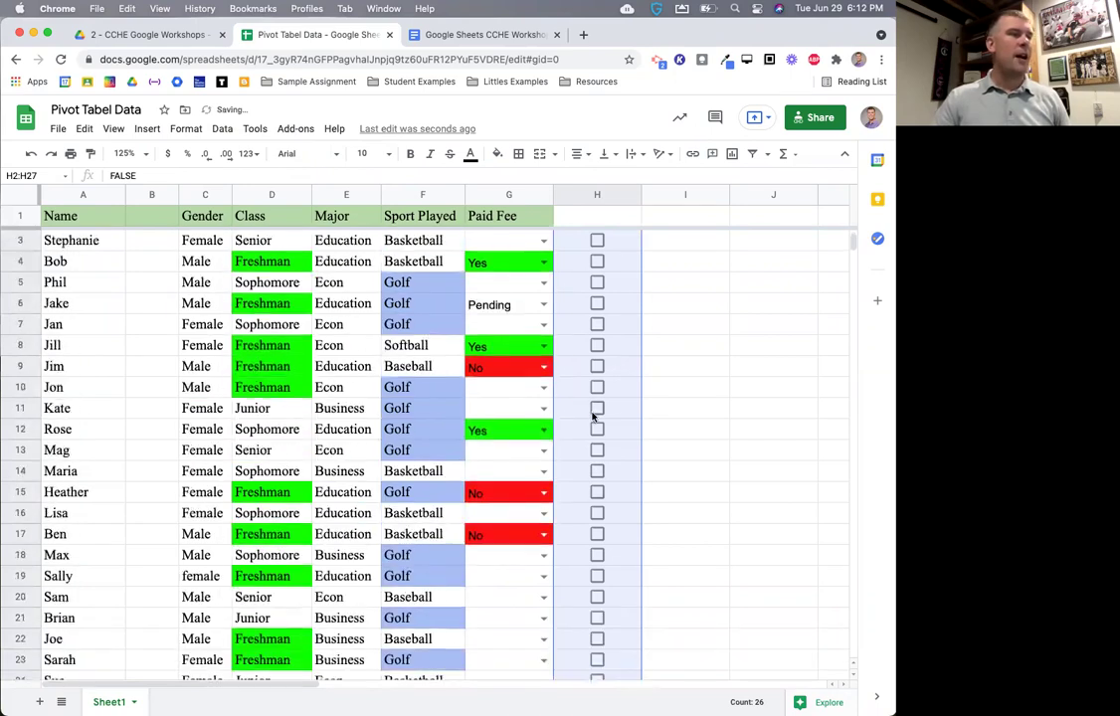
left_click(597, 282)
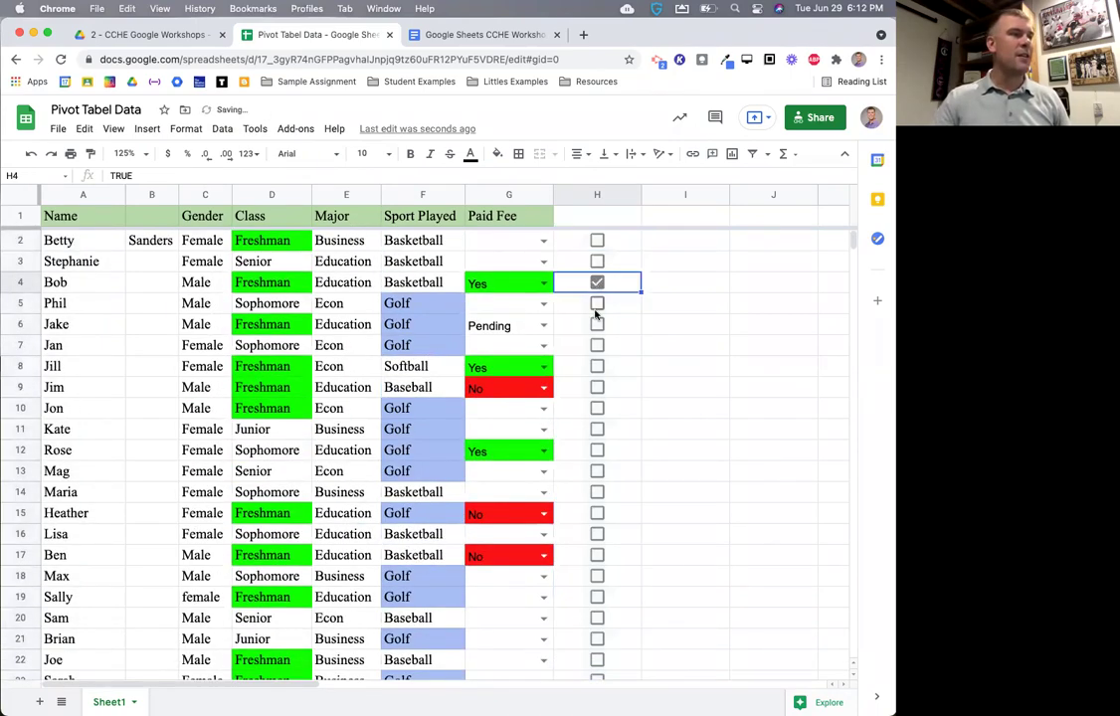
left_click(596, 325)
left_click(596, 365)
left_click(596, 395)
left_click(596, 410)
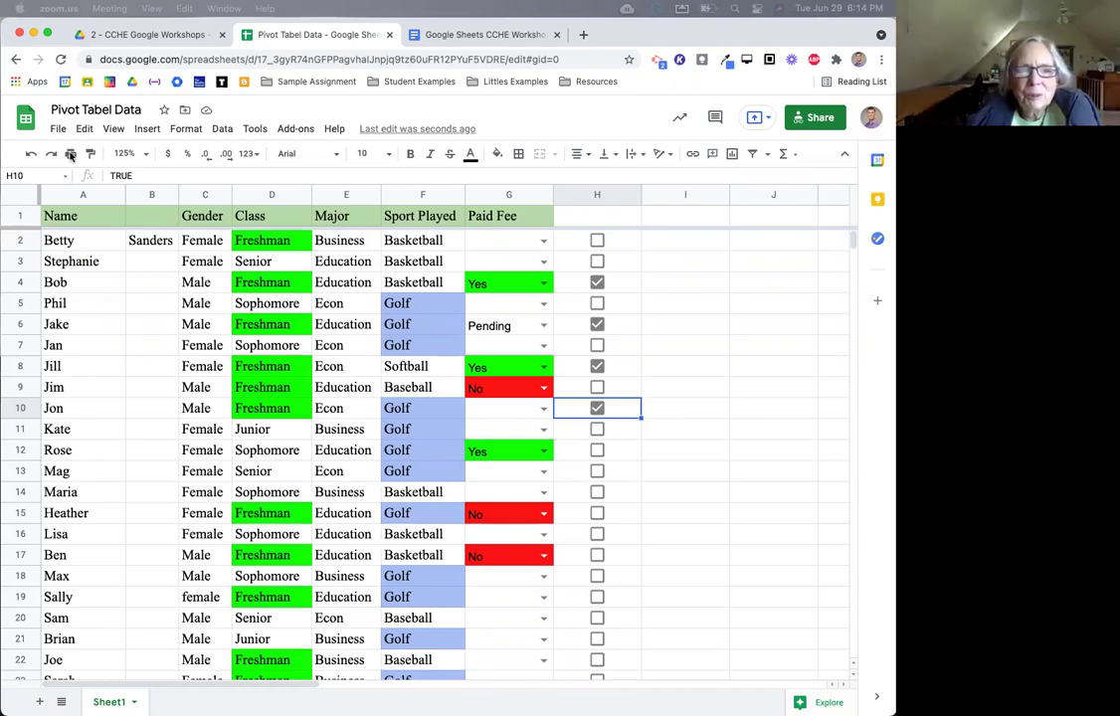
left_click(71, 154)
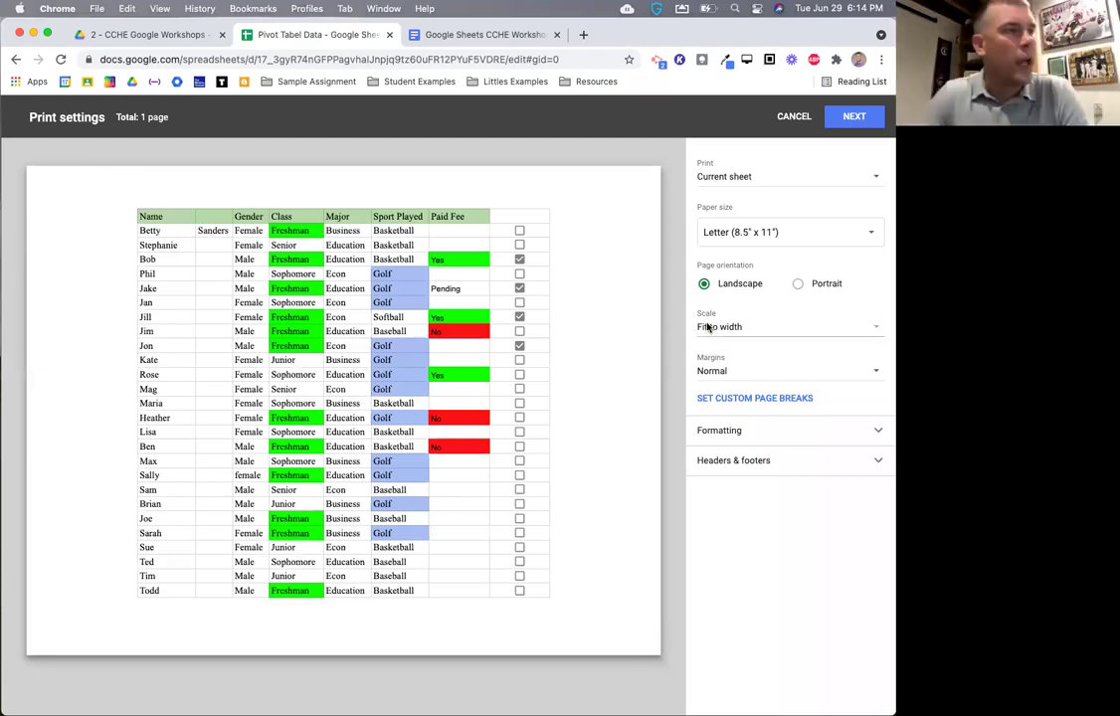
left_click(793, 117)
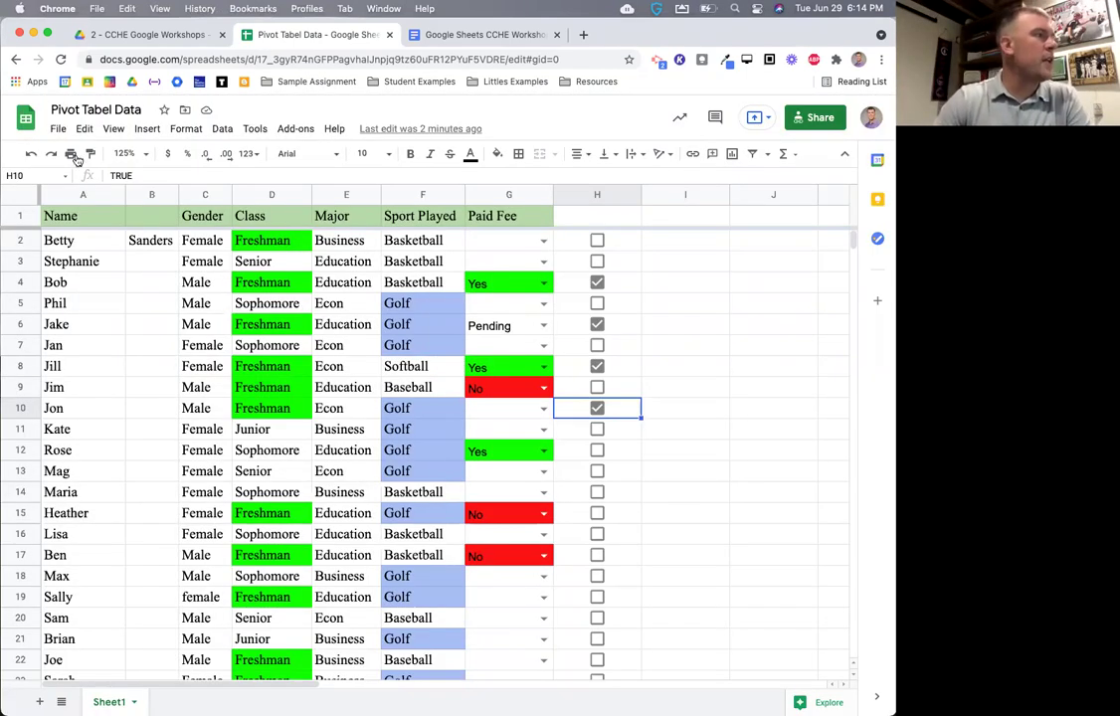
scroll(242, 469, "down", 3)
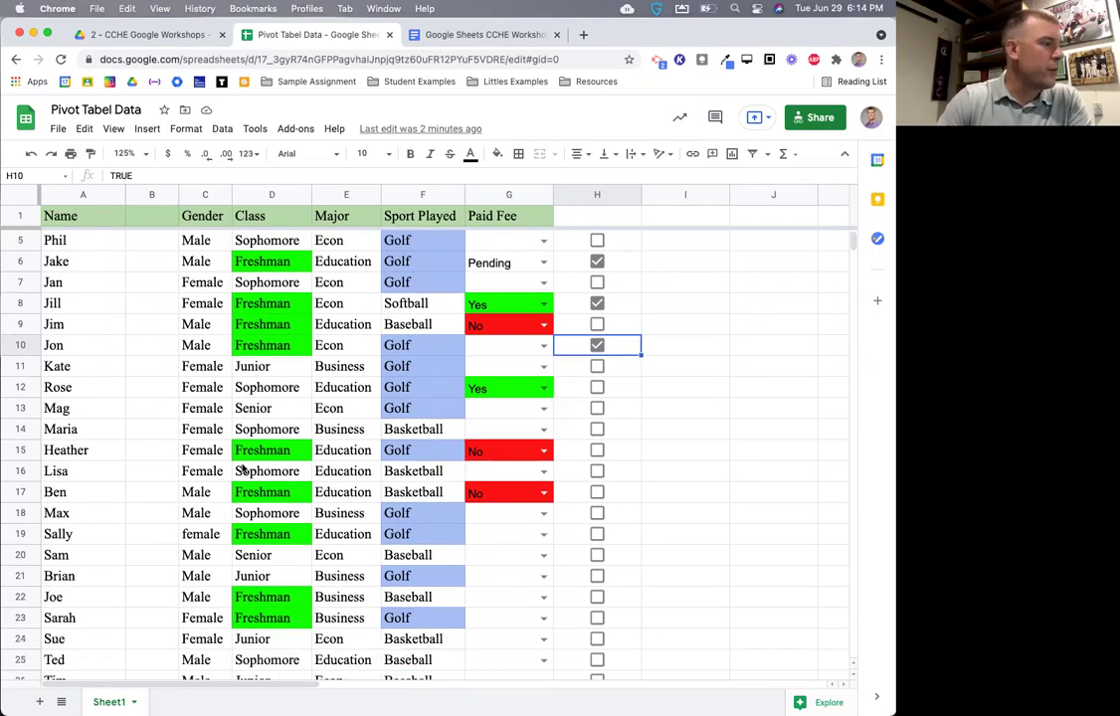
scroll(241, 470, "down", 3)
scroll(242, 469, "up", 6)
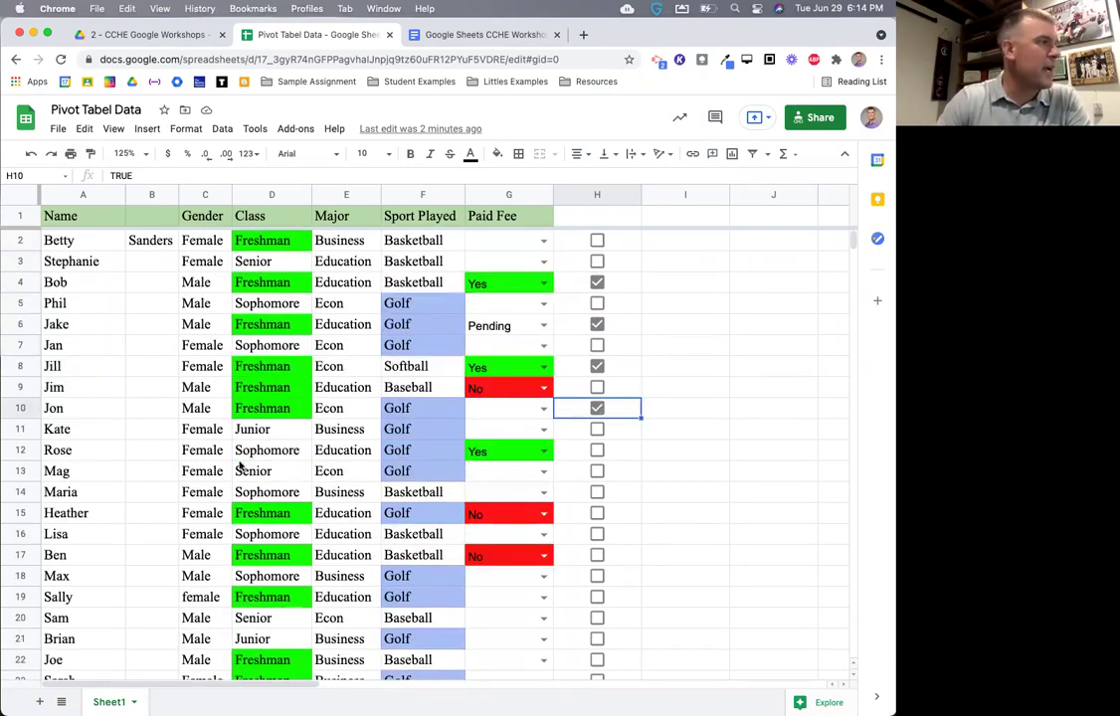
left_click(70, 153)
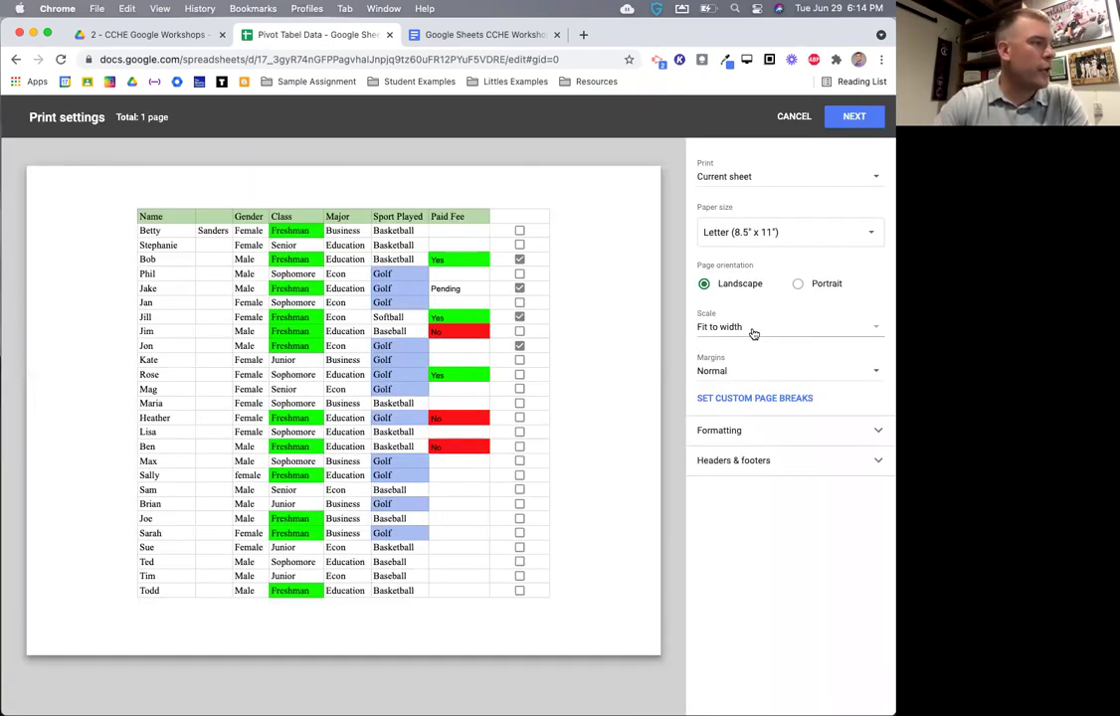
left_click(749, 328)
left_click(800, 332)
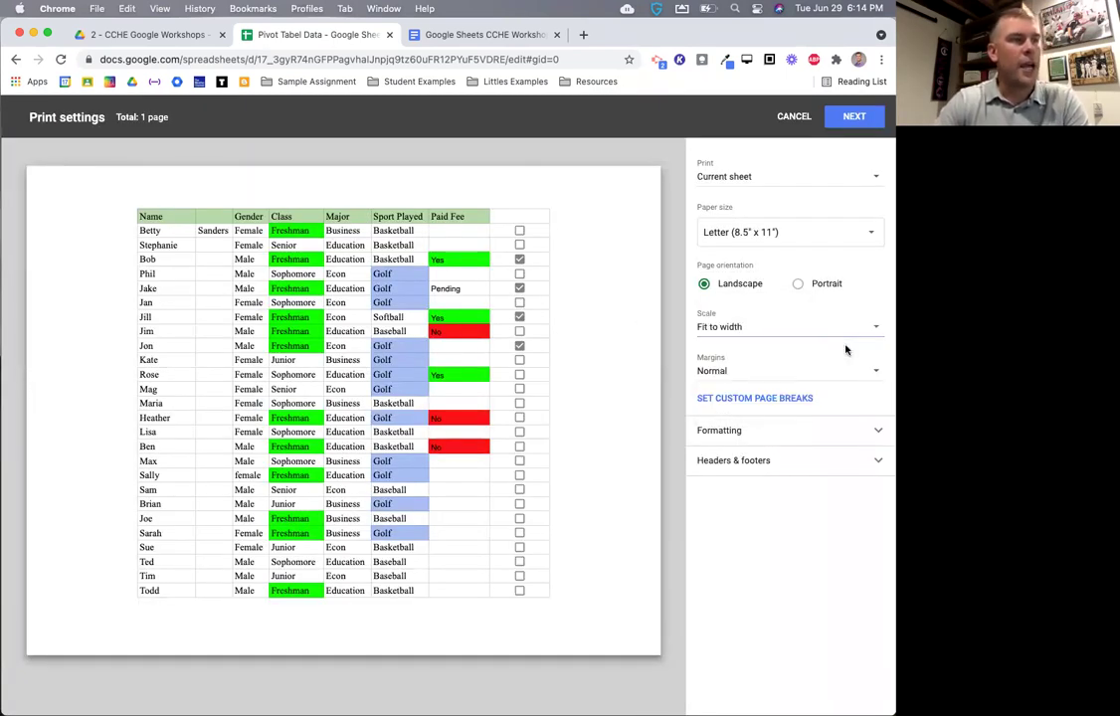
left_click(740, 333)
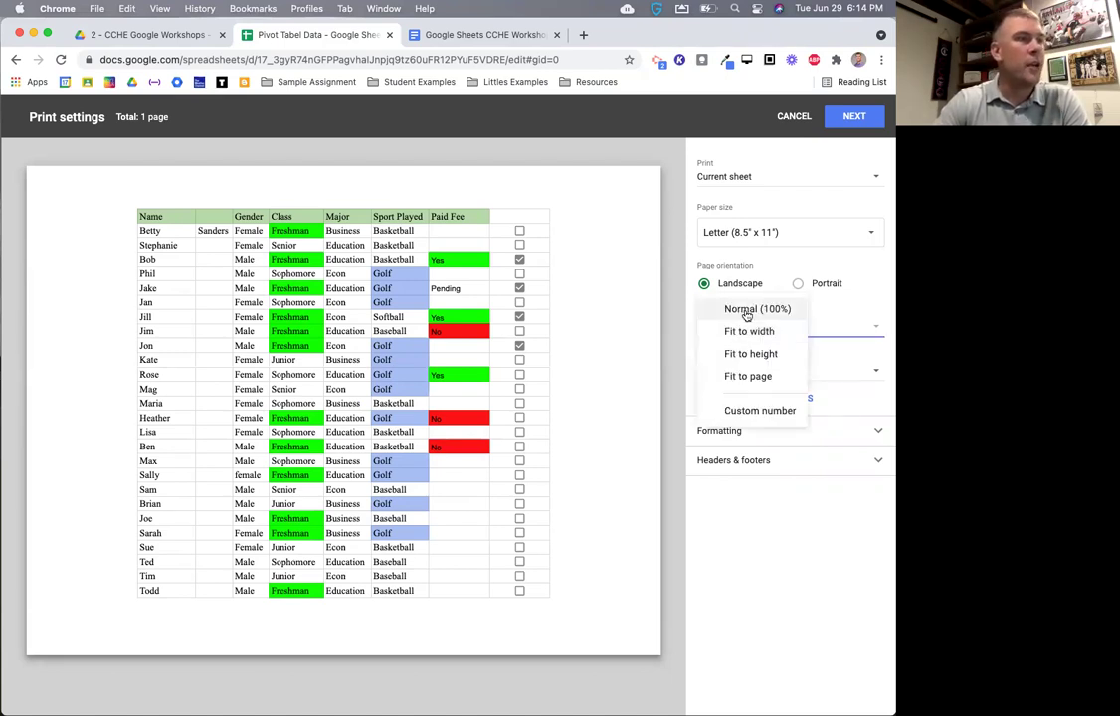
left_click(749, 313)
left_click(736, 324)
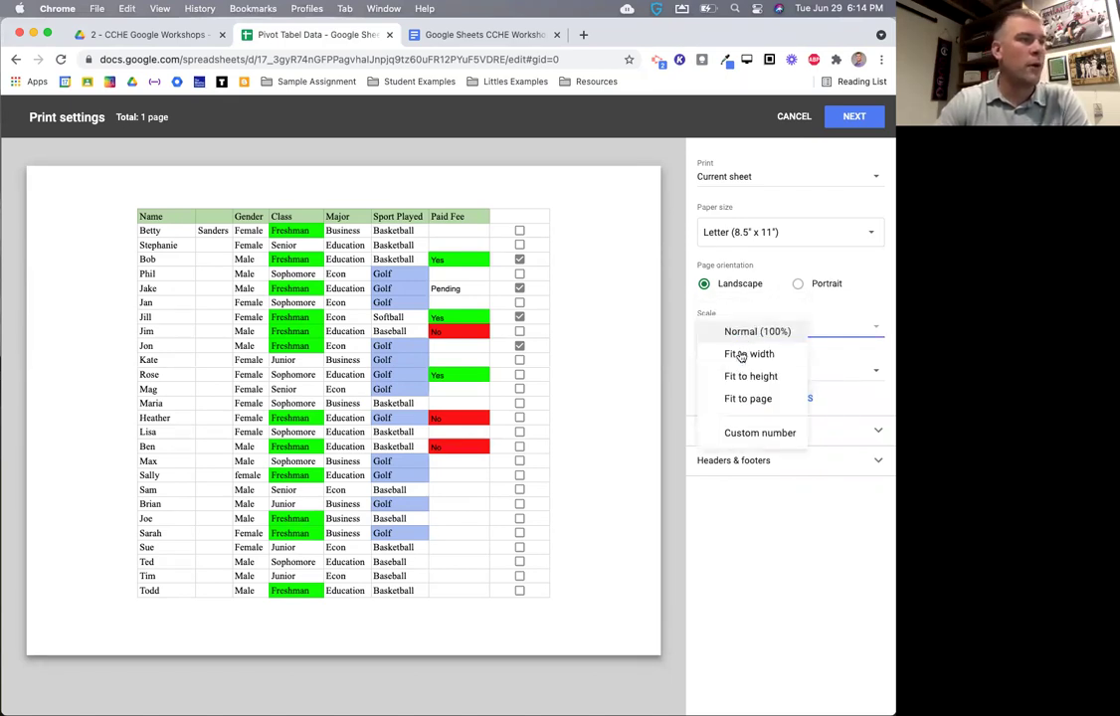
left_click(794, 116)
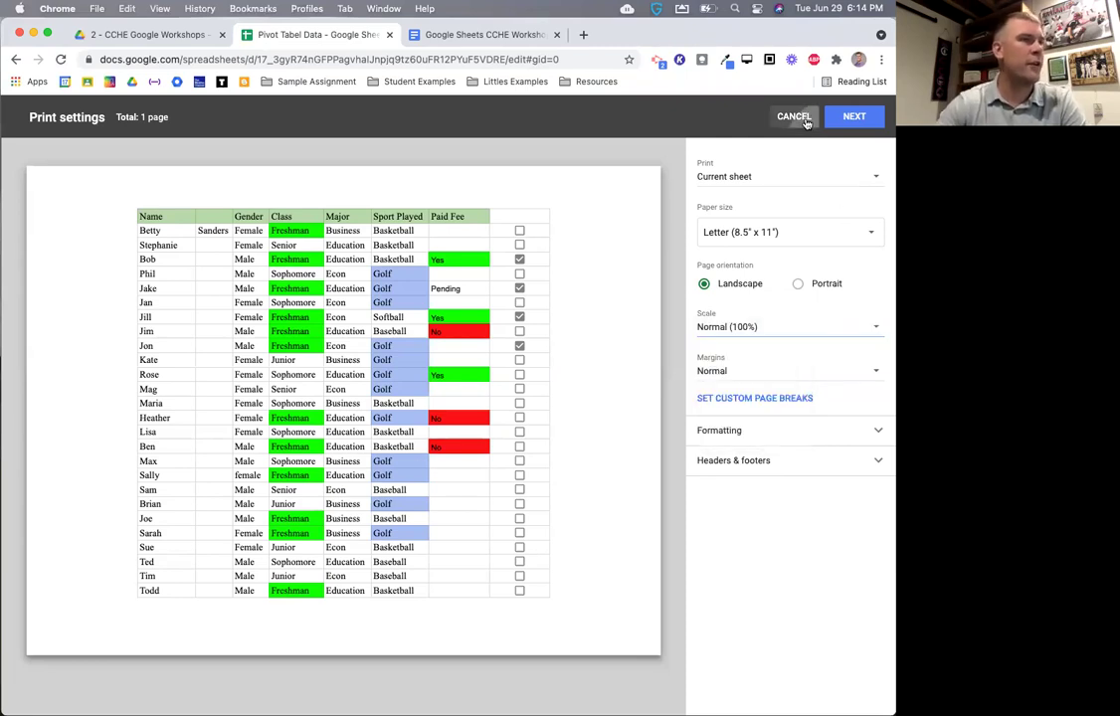
left_click(793, 116)
scroll(149, 591, "down", 5)
Step: Copy Todd's row 27 and paste it into rows 28, 29 and 30
left_click(55, 549)
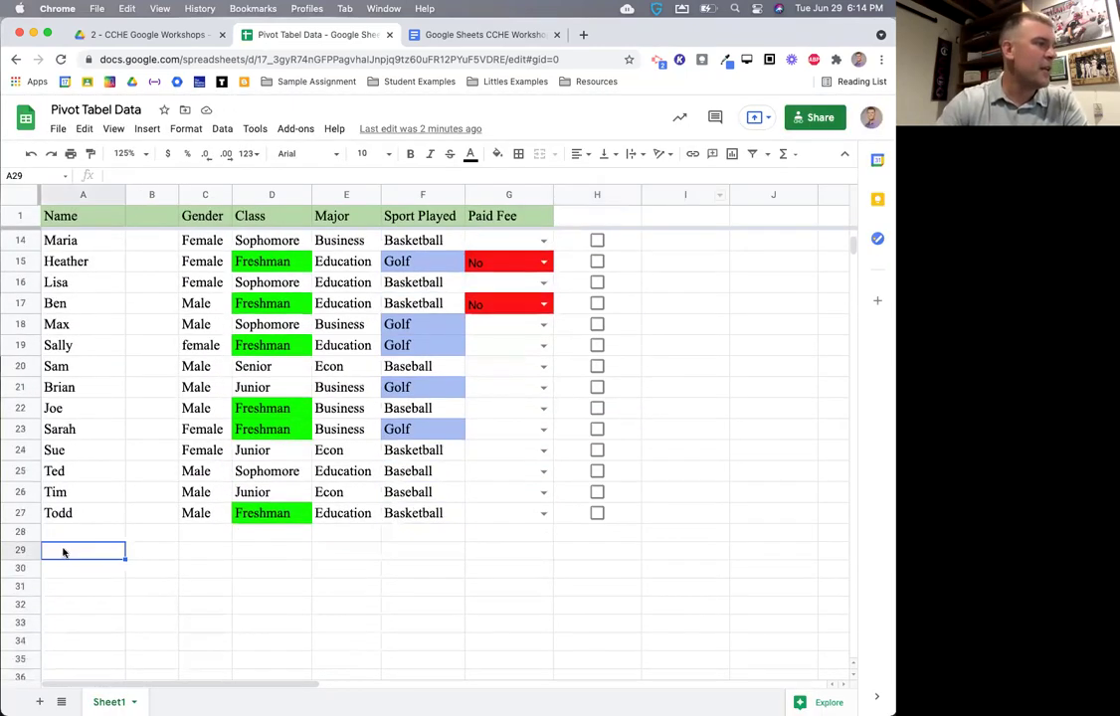
left_click(62, 512)
left_click(20, 513)
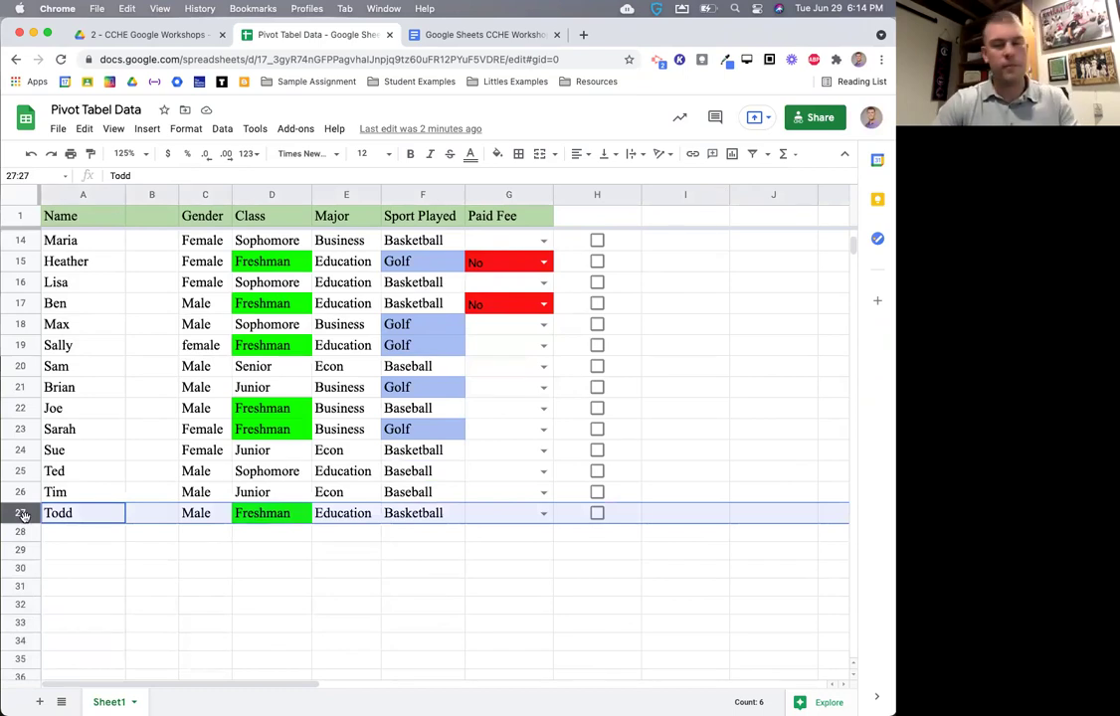
key("ctrl+c")
left_click(58, 534)
key("ctrl+v")
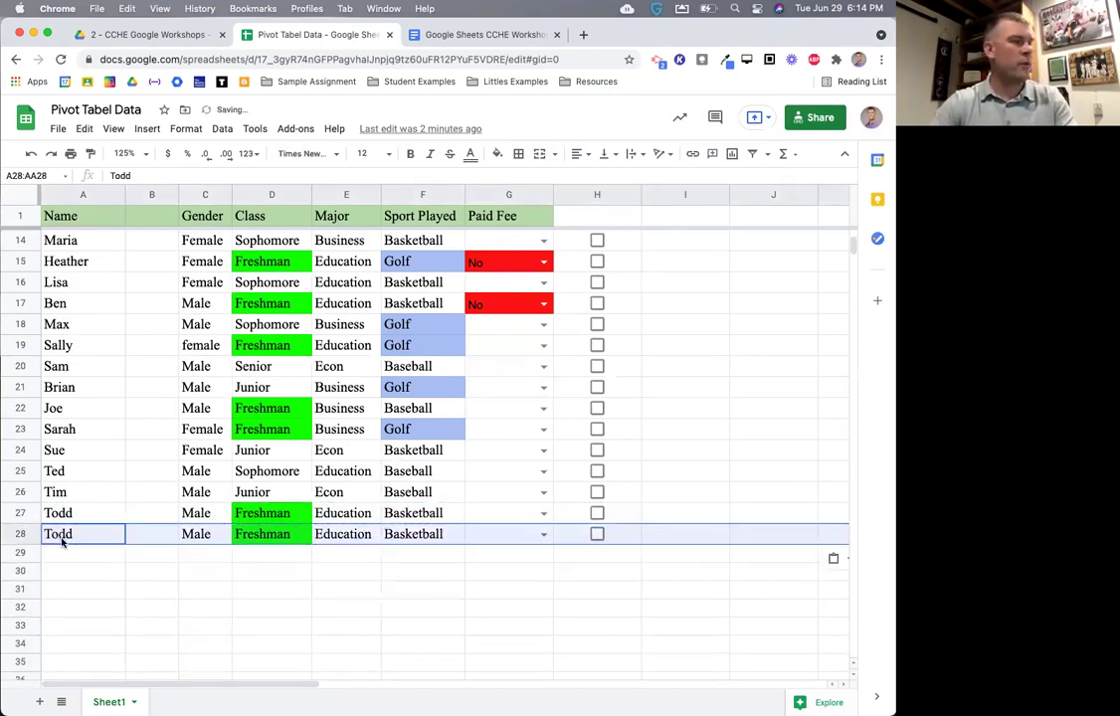
left_click(69, 554)
key("ctrl+v")
left_click(75, 575)
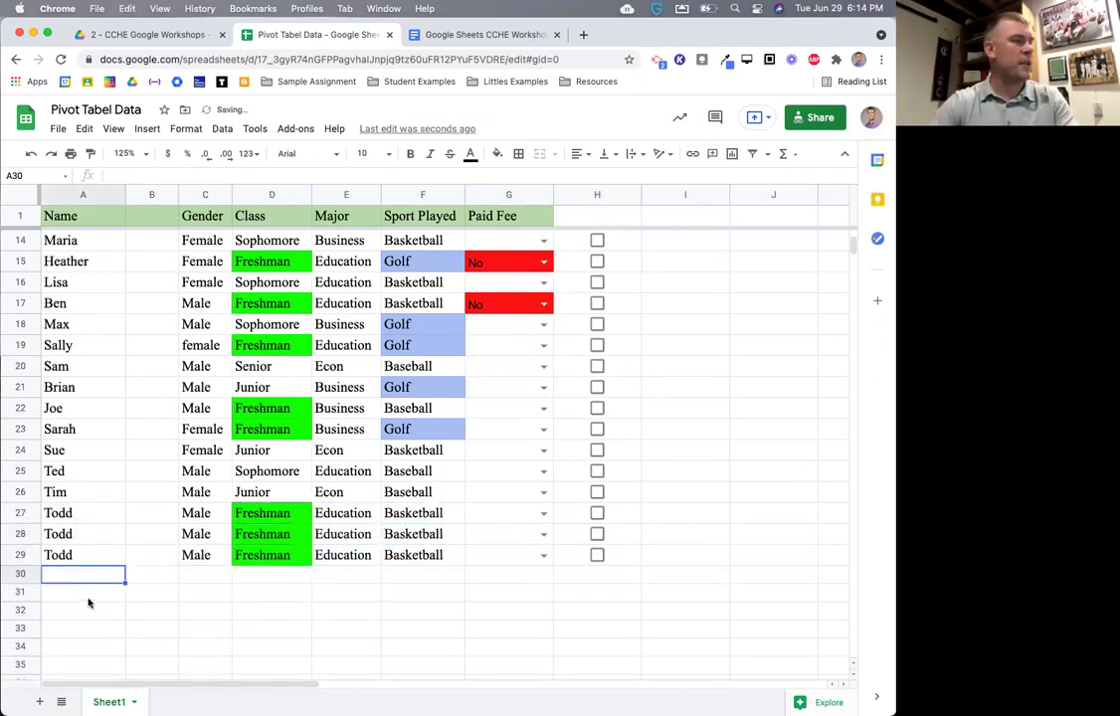
key("ctrl+v")
Step: Paste Todd's row into rows 31 through 34, dismissing the multiple-selection paste error
left_click(86, 607)
key("ctrl+v")
left_click(86, 604)
key("ctrl+v")
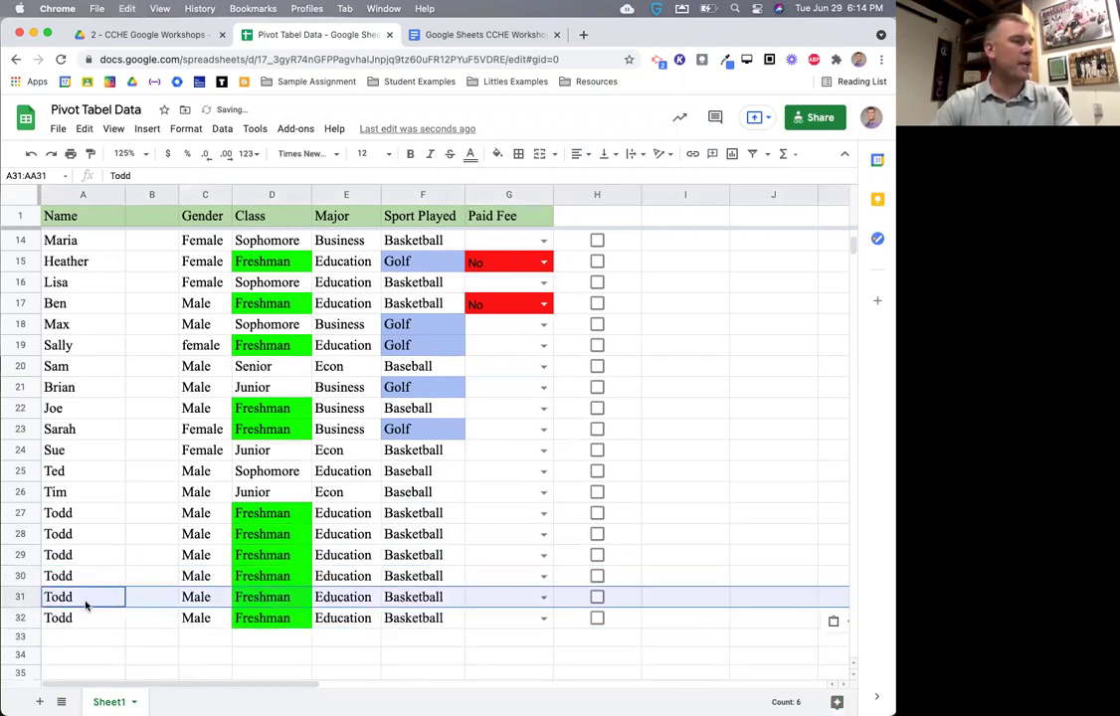
left_click(83, 618)
left_click(82, 653)
key("ctrl+v")
left_click(85, 638, "ctrl")
key("ctrl+v")
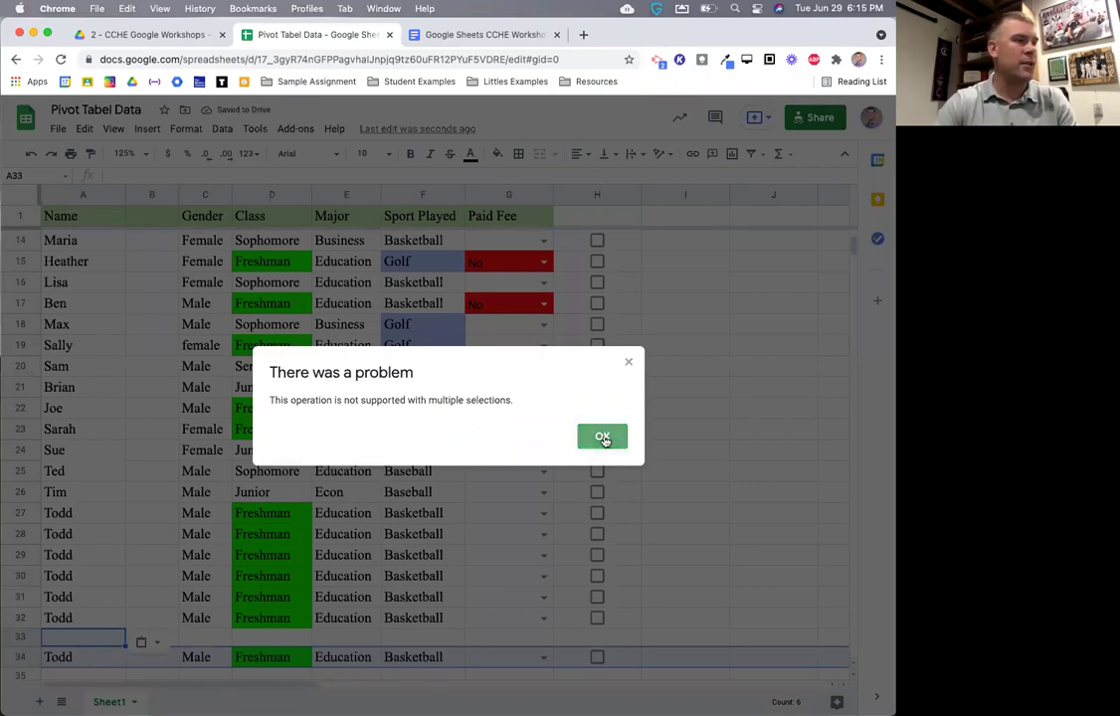
left_click(603, 439)
left_click(86, 639)
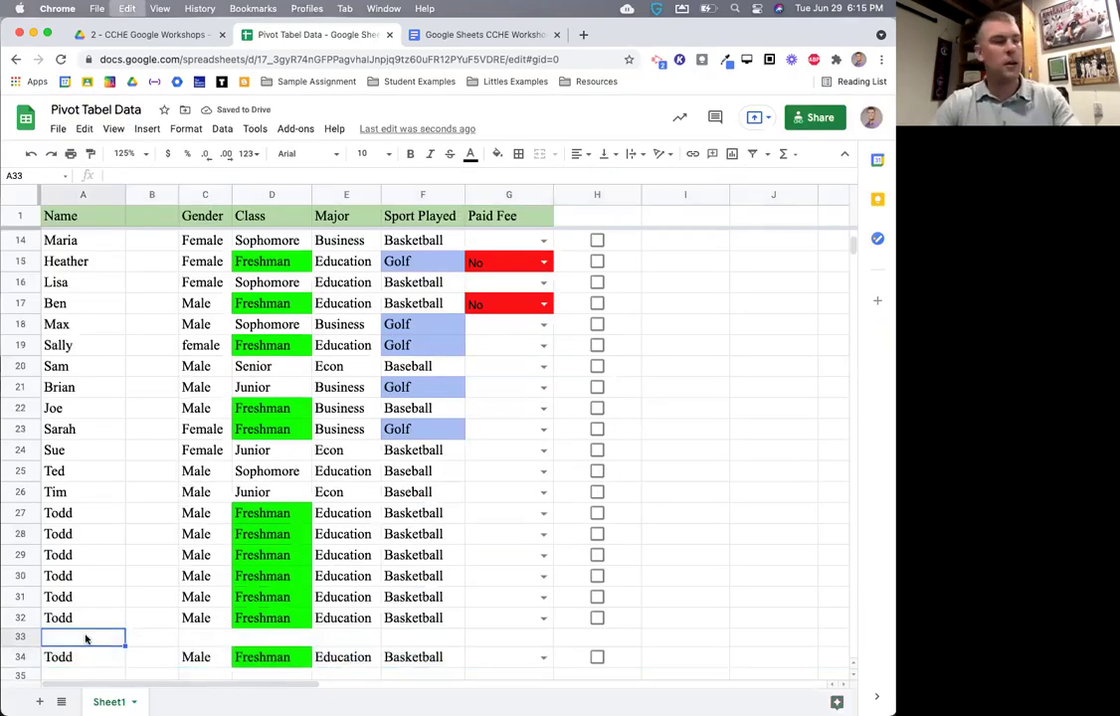
key("ctrl+v")
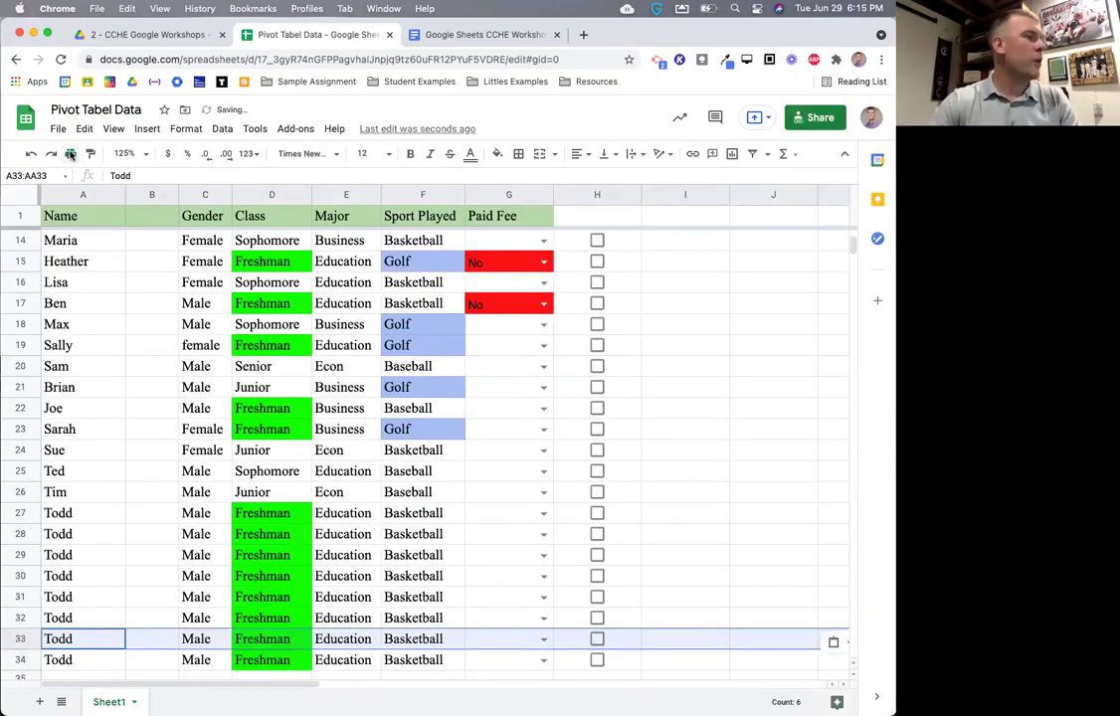
left_click(71, 153)
Step: Set the print scale to Fit to page, after trying Fit to width, with Portrait orientation
scroll(500, 546, "down", 5)
scroll(500, 550, "up", 4)
scroll(500, 549, "up", 1)
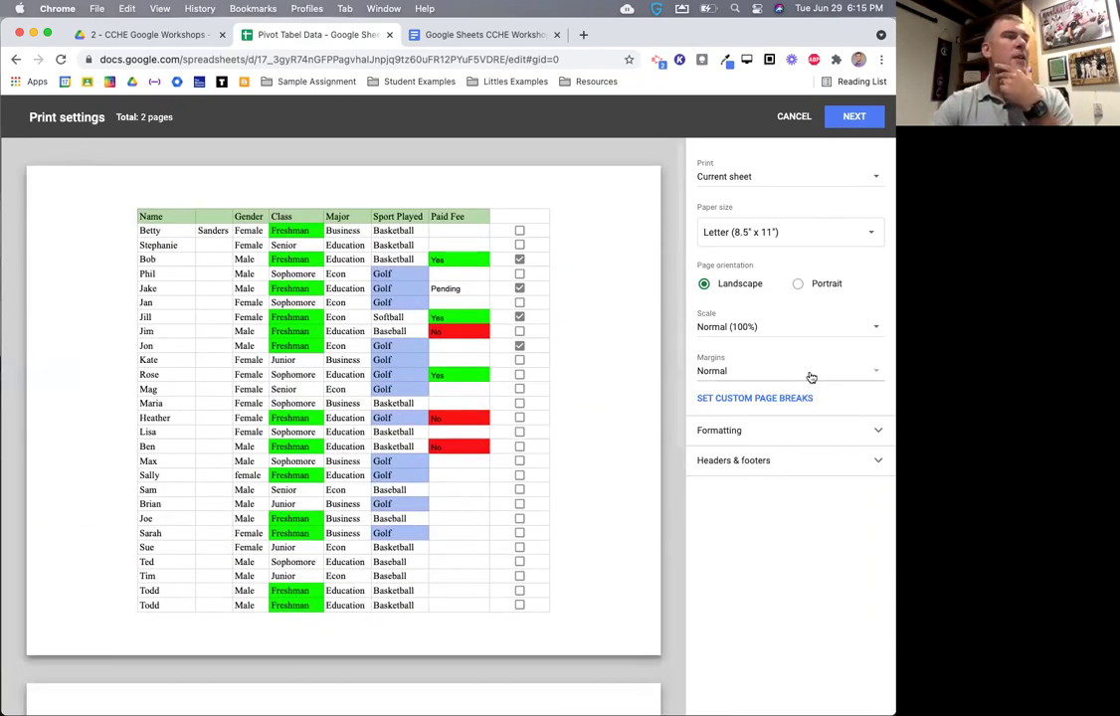
left_click(759, 328)
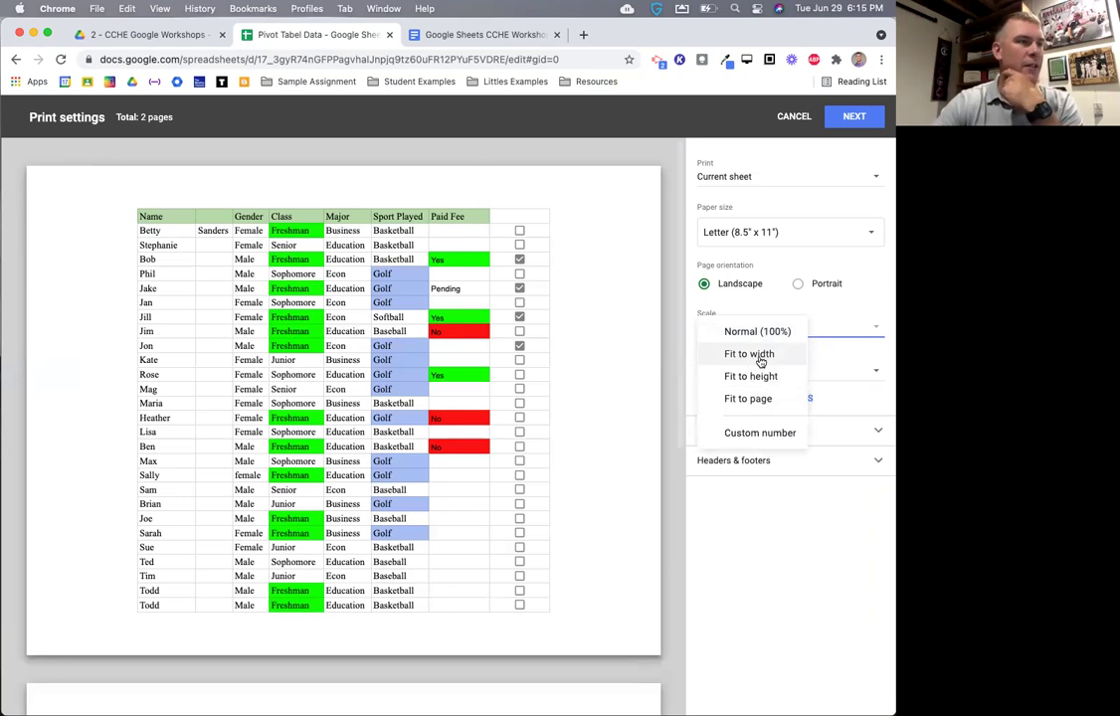
left_click(761, 356)
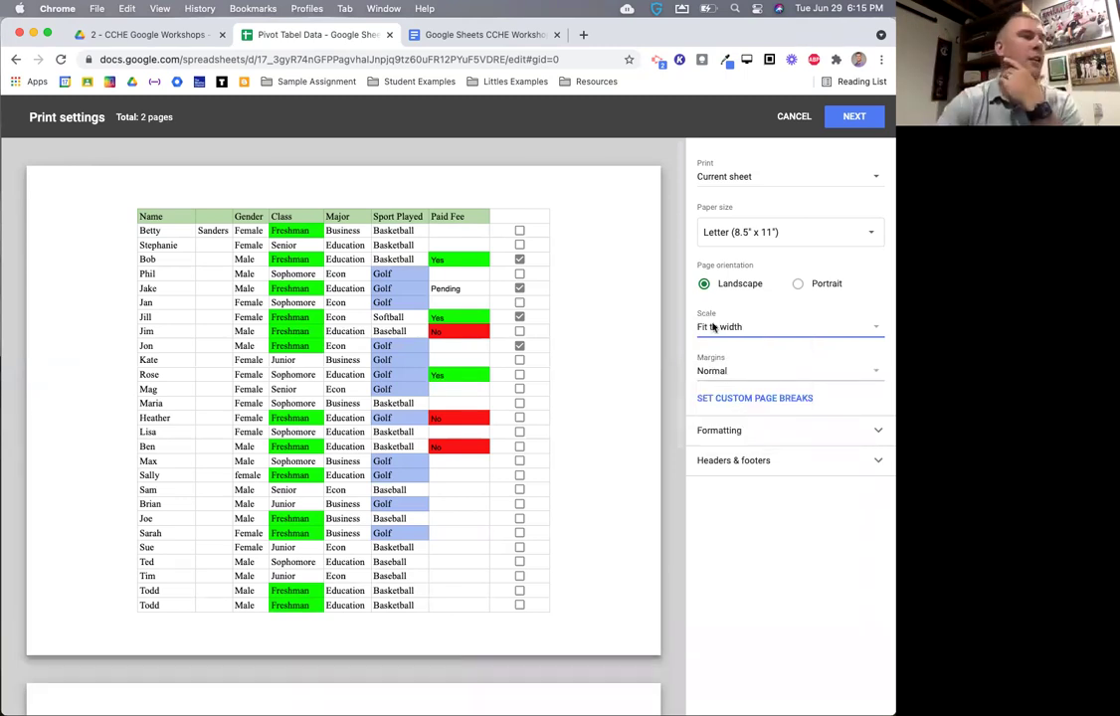
left_click(725, 328)
left_click(746, 378)
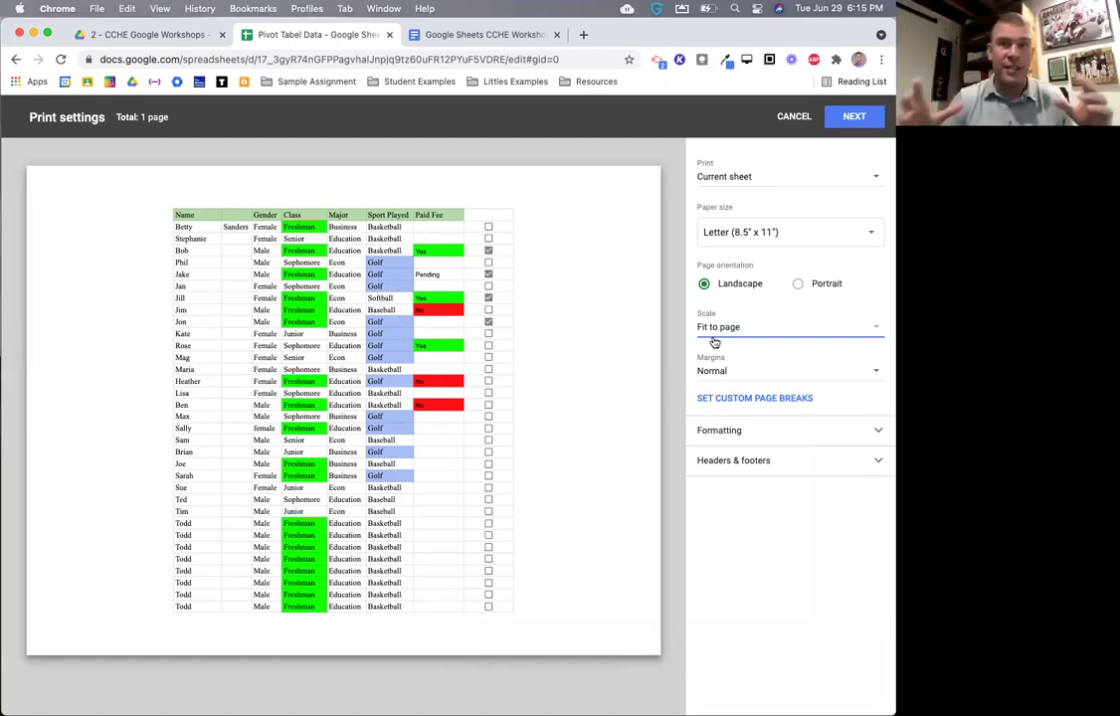
left_click(797, 285)
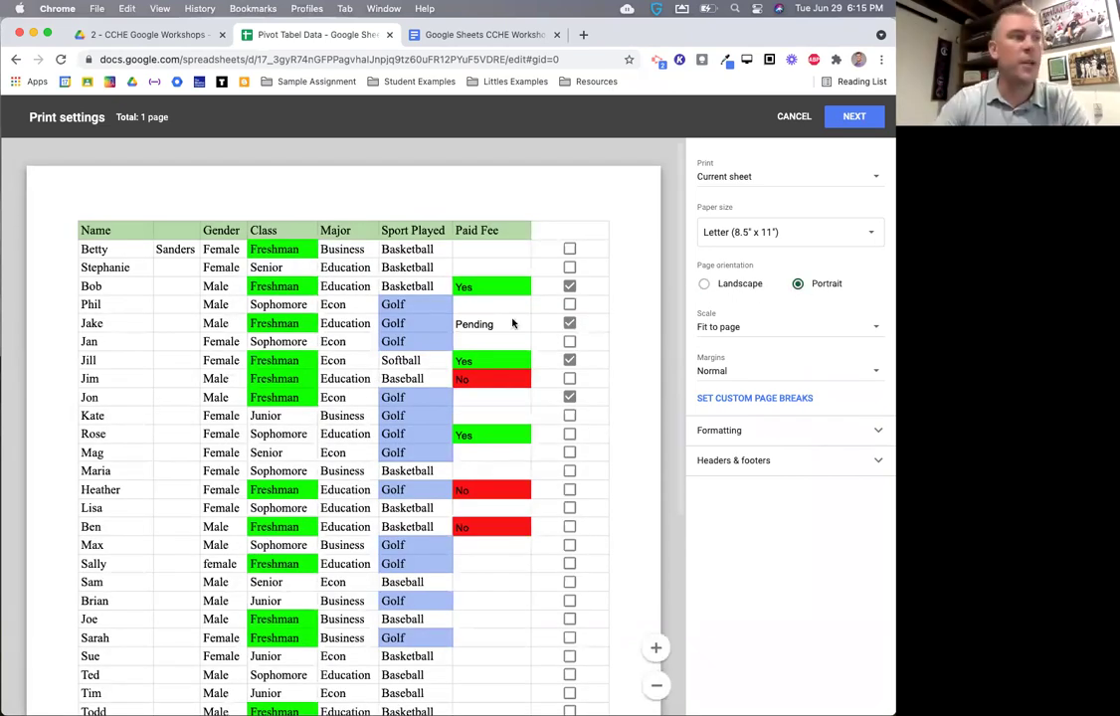
scroll(506, 360, "down", 5)
scroll(510, 366, "down", 1)
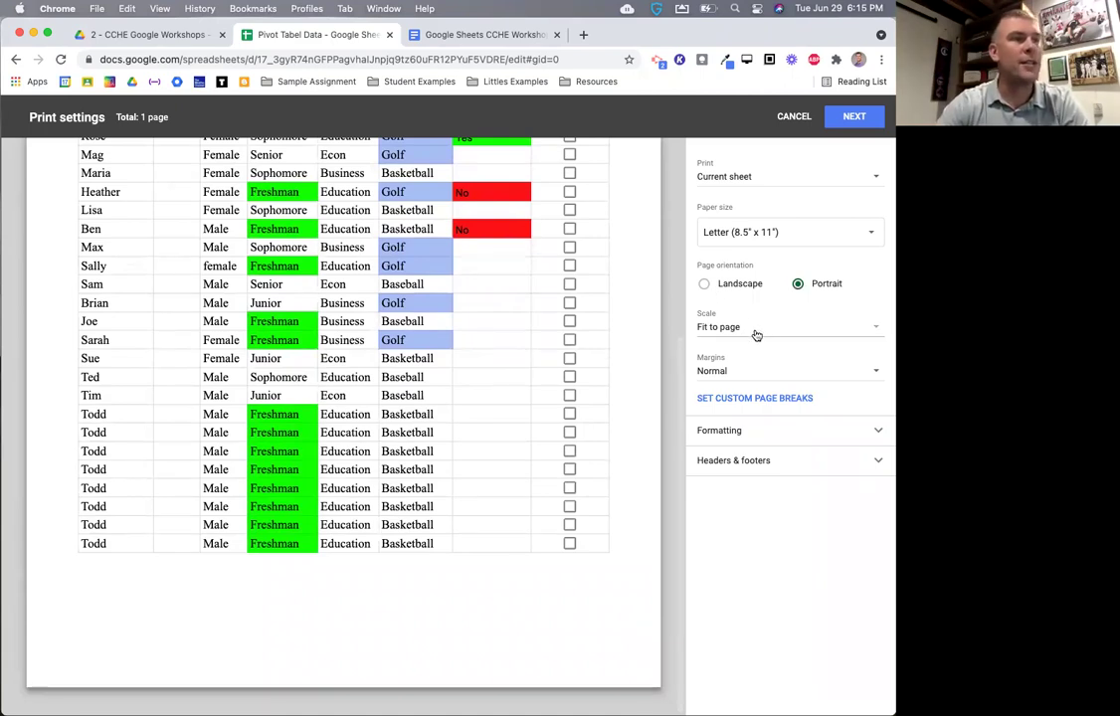
scroll(376, 393, "up", 5)
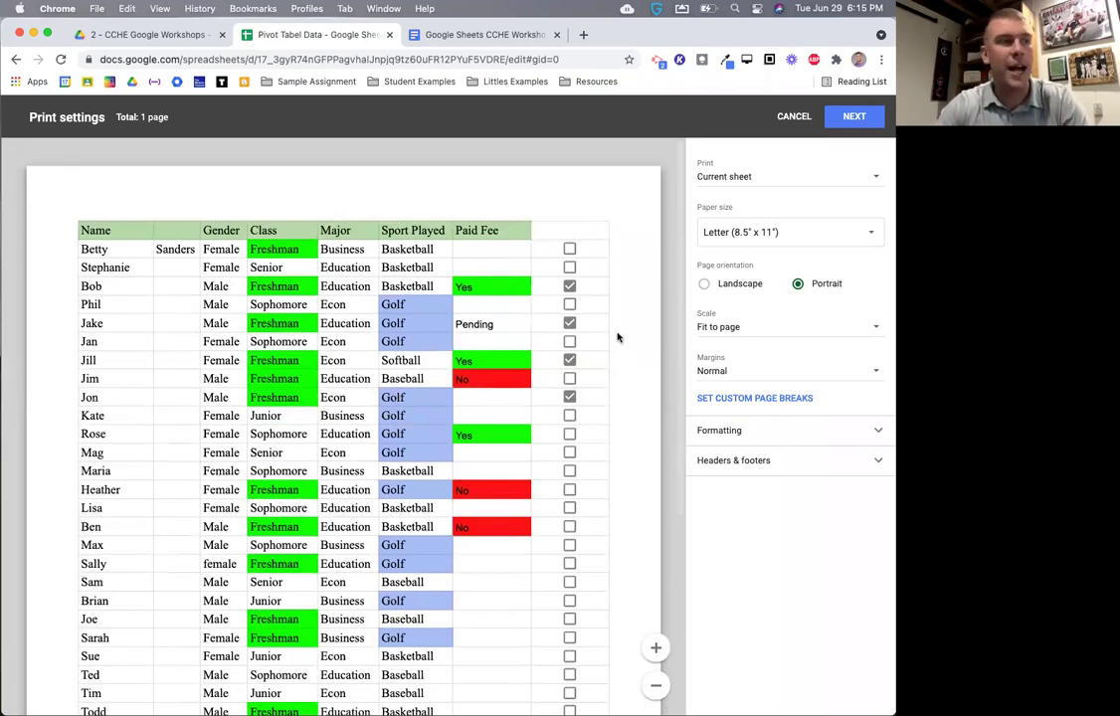
Step: Switch the printout to Landscape with Normal margins, keeping Fit to page scaling
left_click(781, 367)
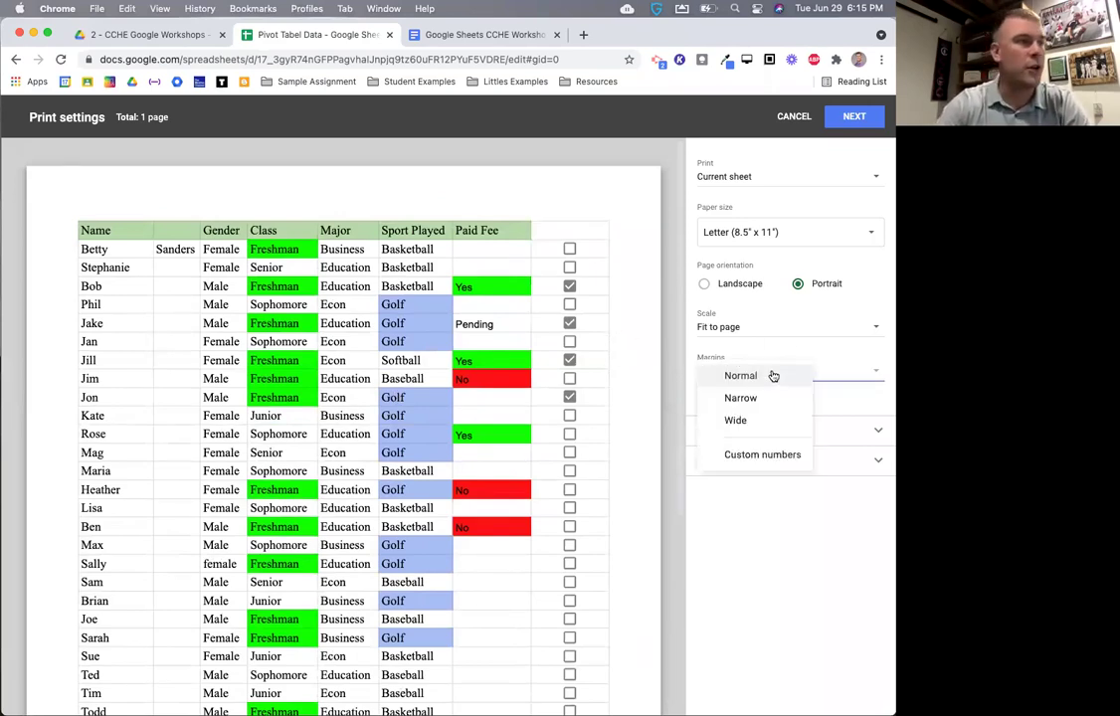
left_click(737, 421)
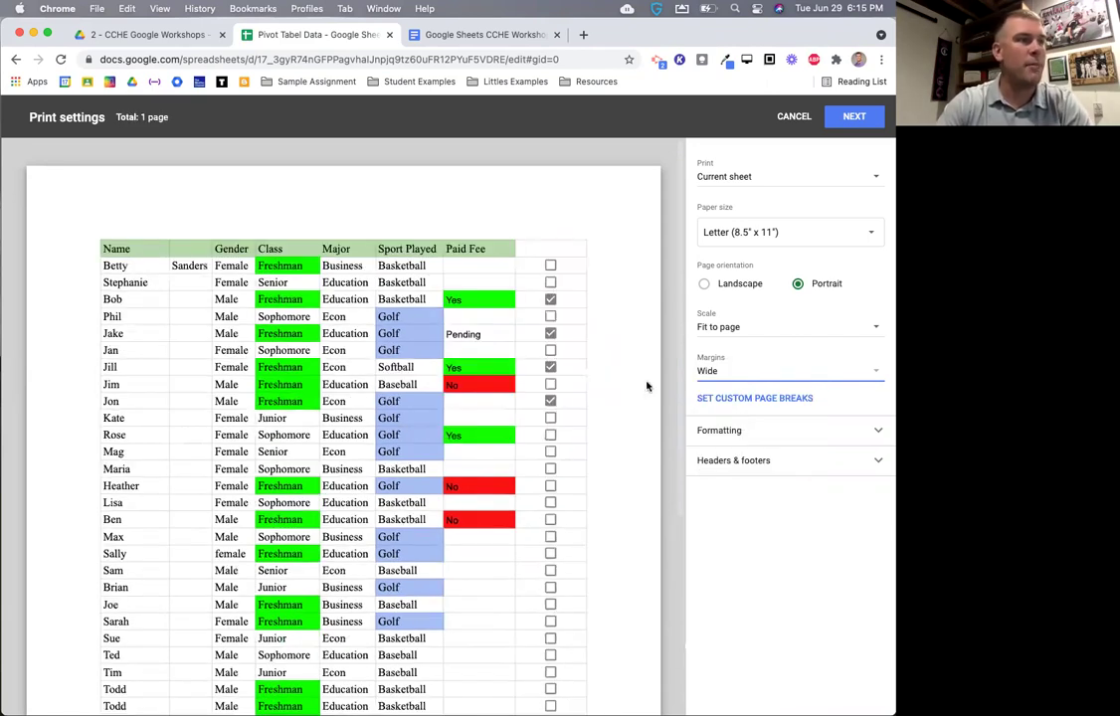
left_click(744, 290)
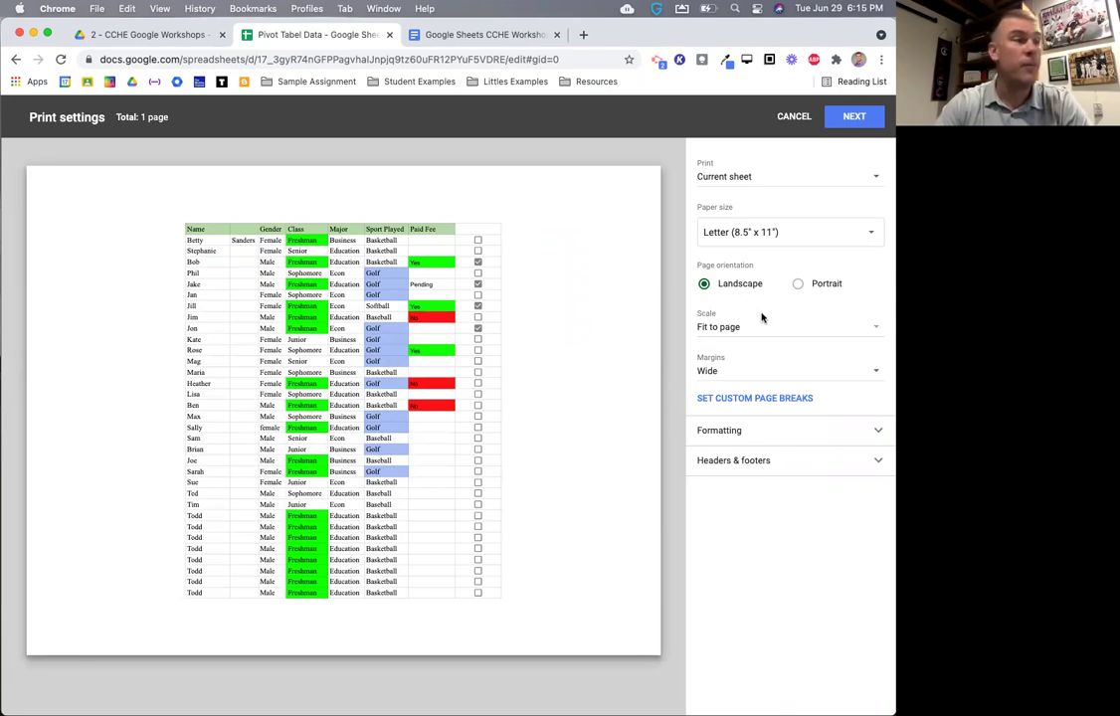
left_click(764, 372)
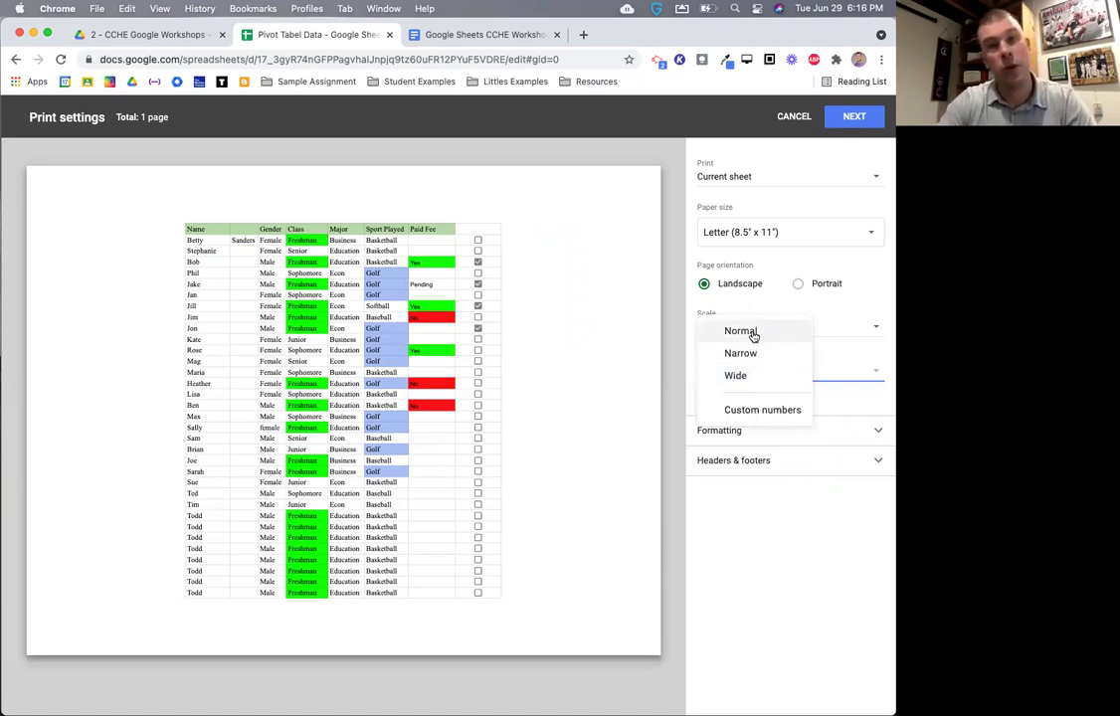
left_click(755, 334)
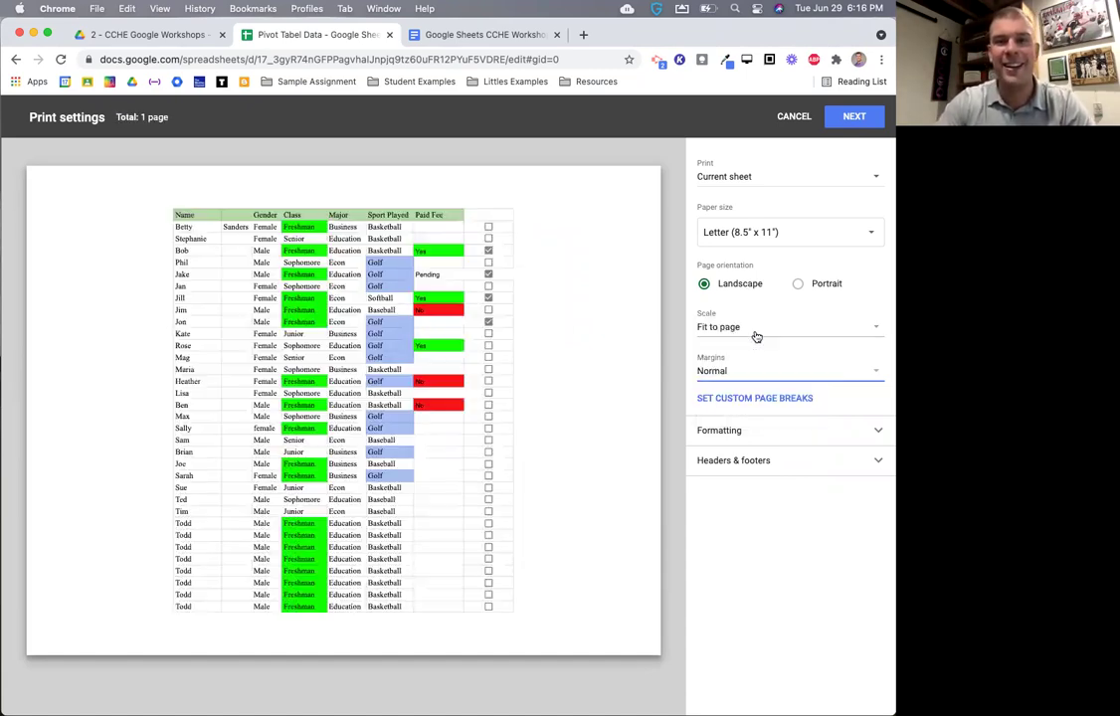
left_click(762, 330)
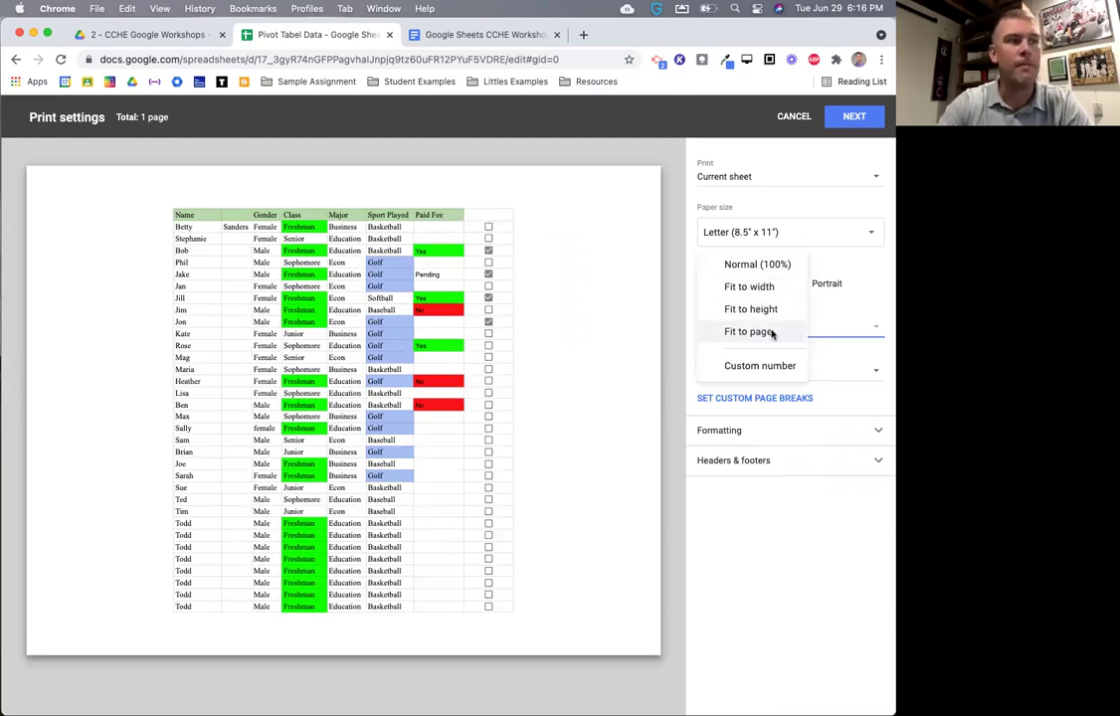
left_click(805, 465)
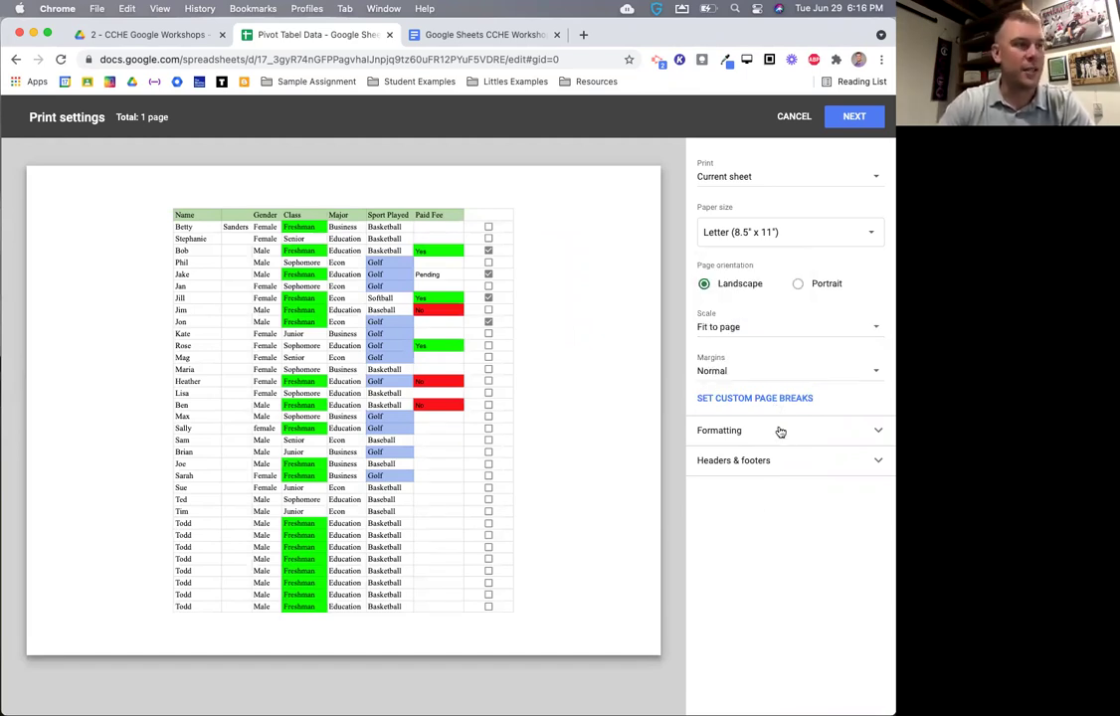
Step: Keep gridlines on and over-then-down page order, then cancel without printing
left_click(801, 431)
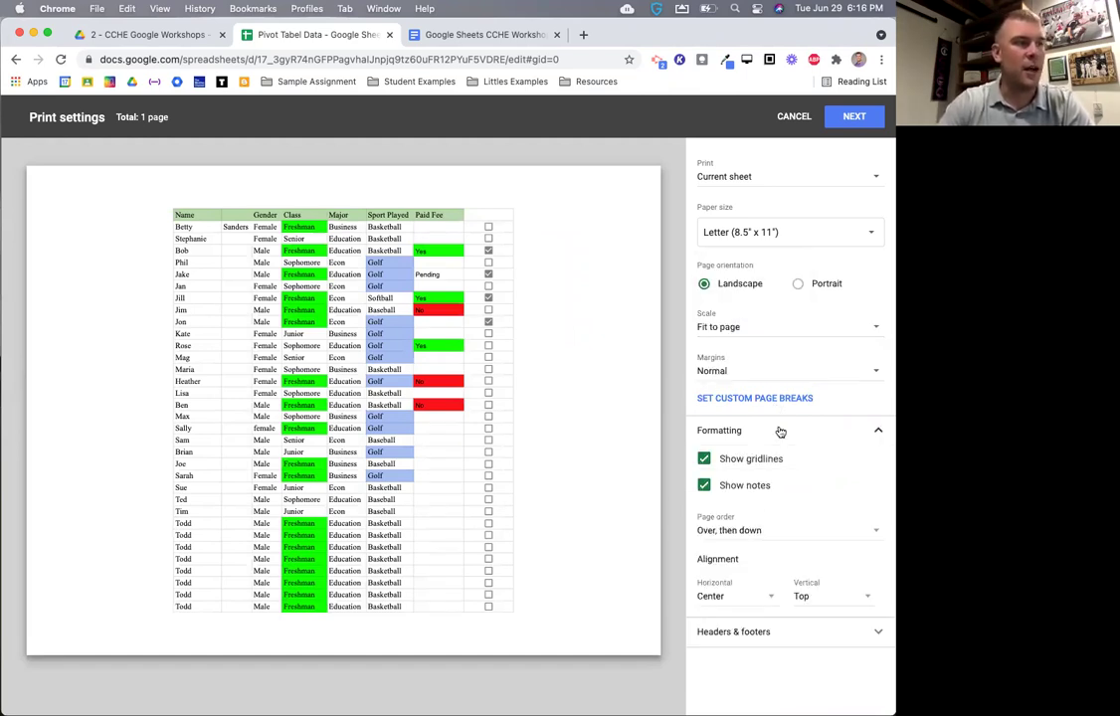
left_click(737, 463)
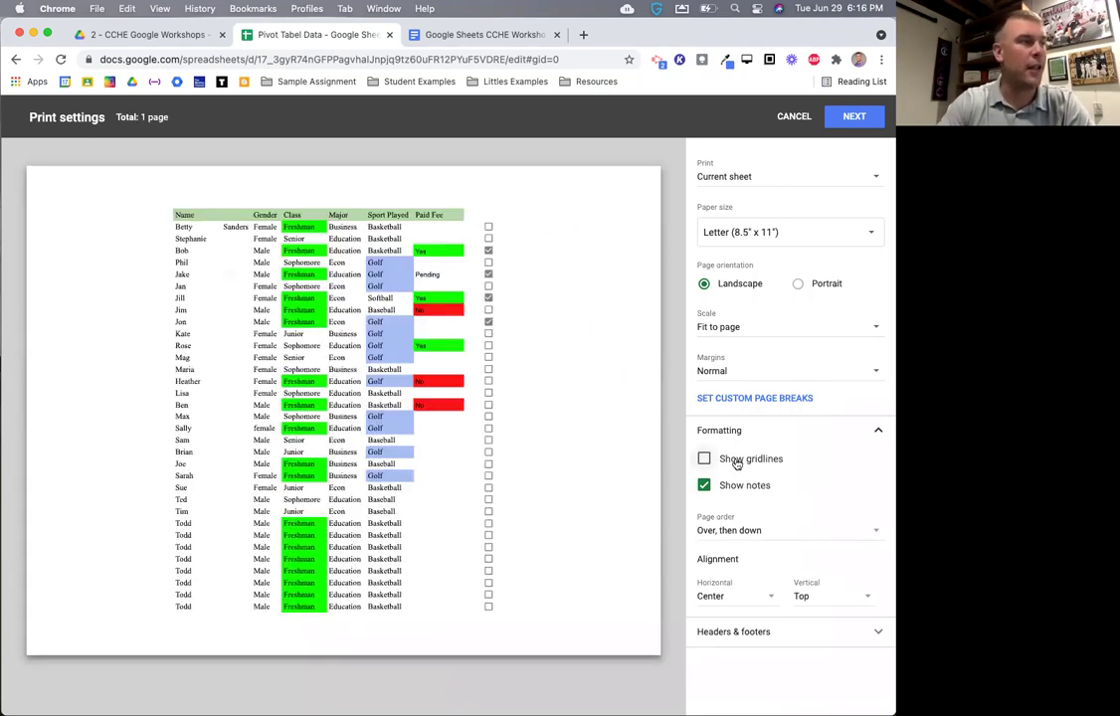
left_click(737, 462)
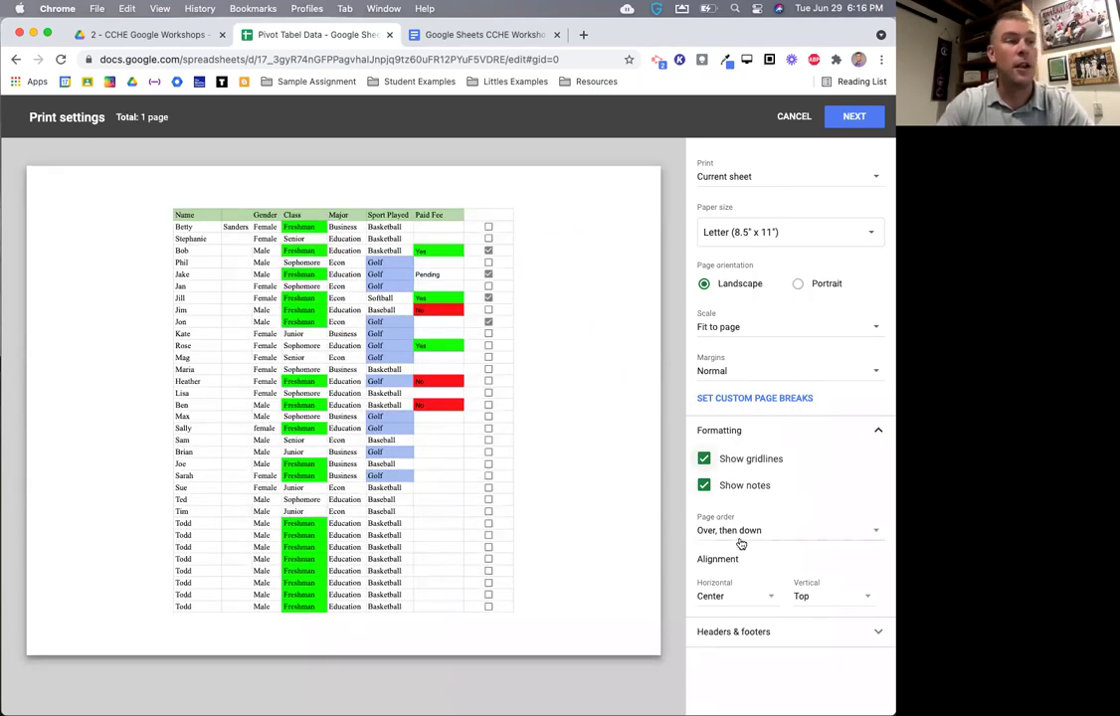
left_click(787, 535)
left_click(816, 533)
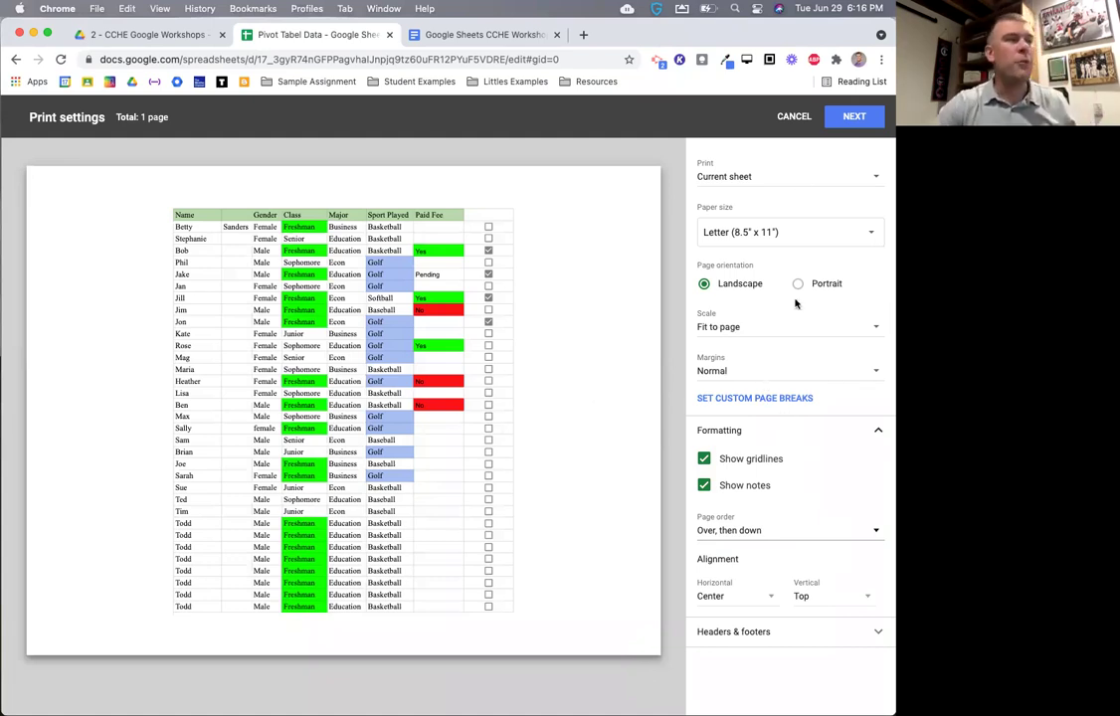
left_click(794, 117)
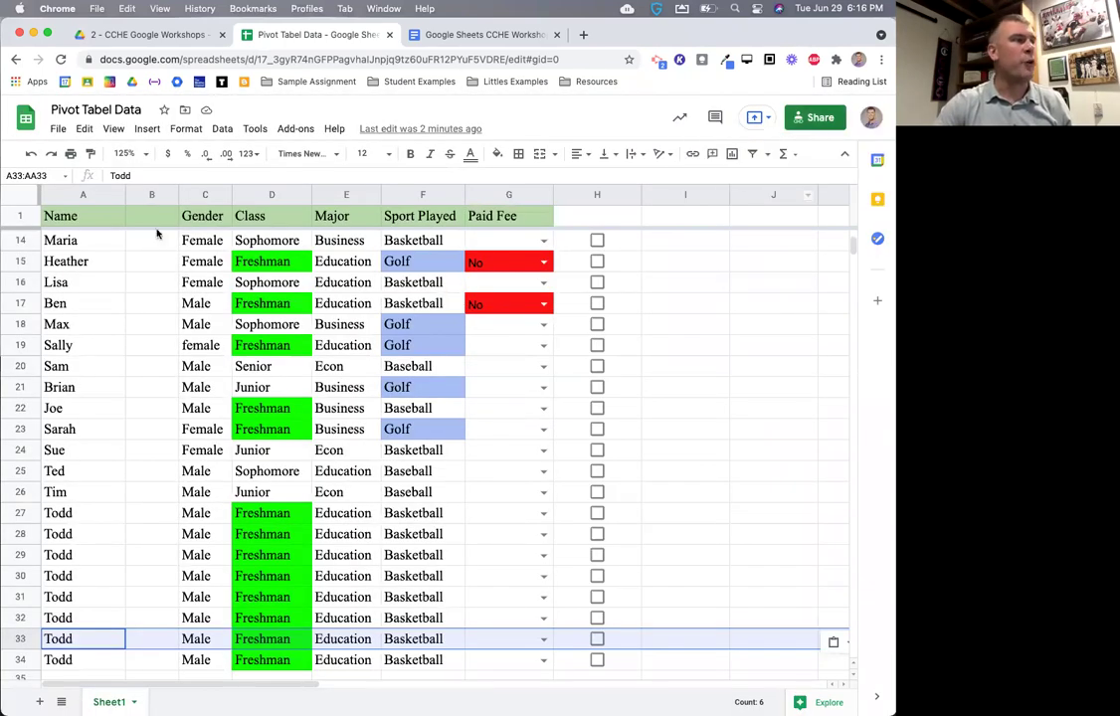